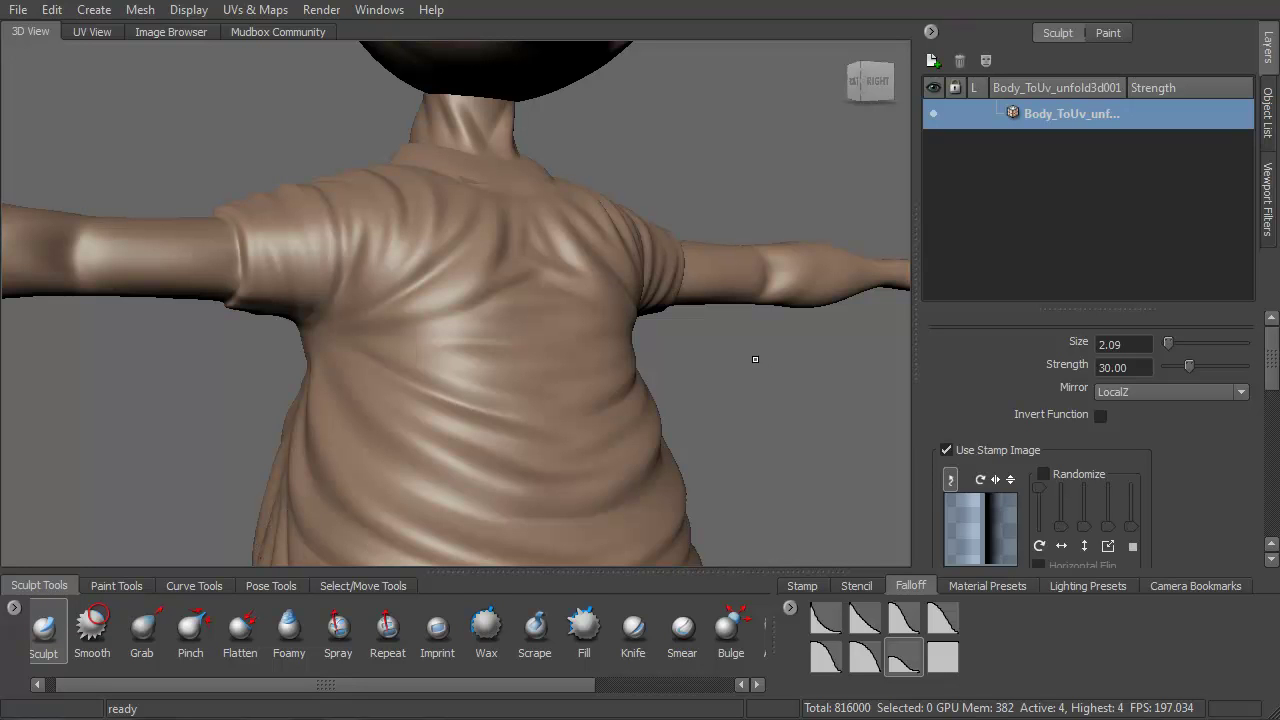
Step: Examine the character's shirt, shorts and overall body from several sides
left_click_drag(755, 358, 631, 388, "alt")
right_click_drag(614, 514, 617, 264, "alt")
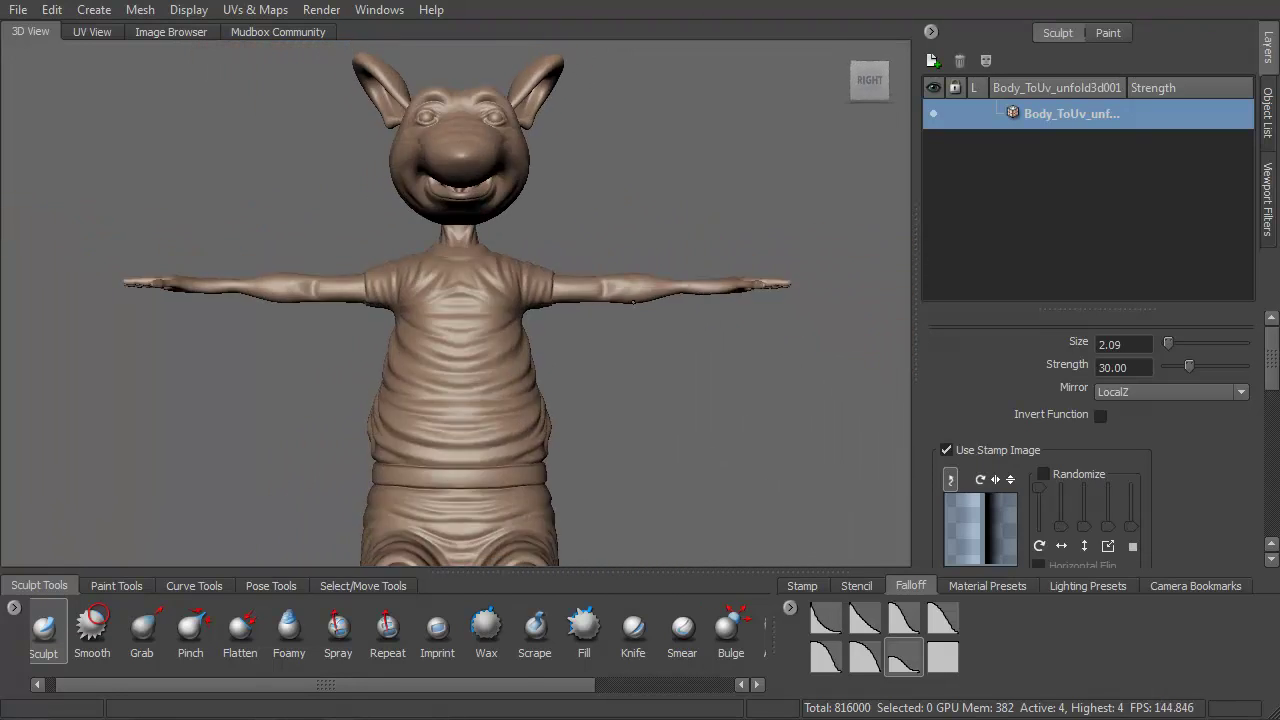
left_click_drag(633, 302, 587, 306, "alt")
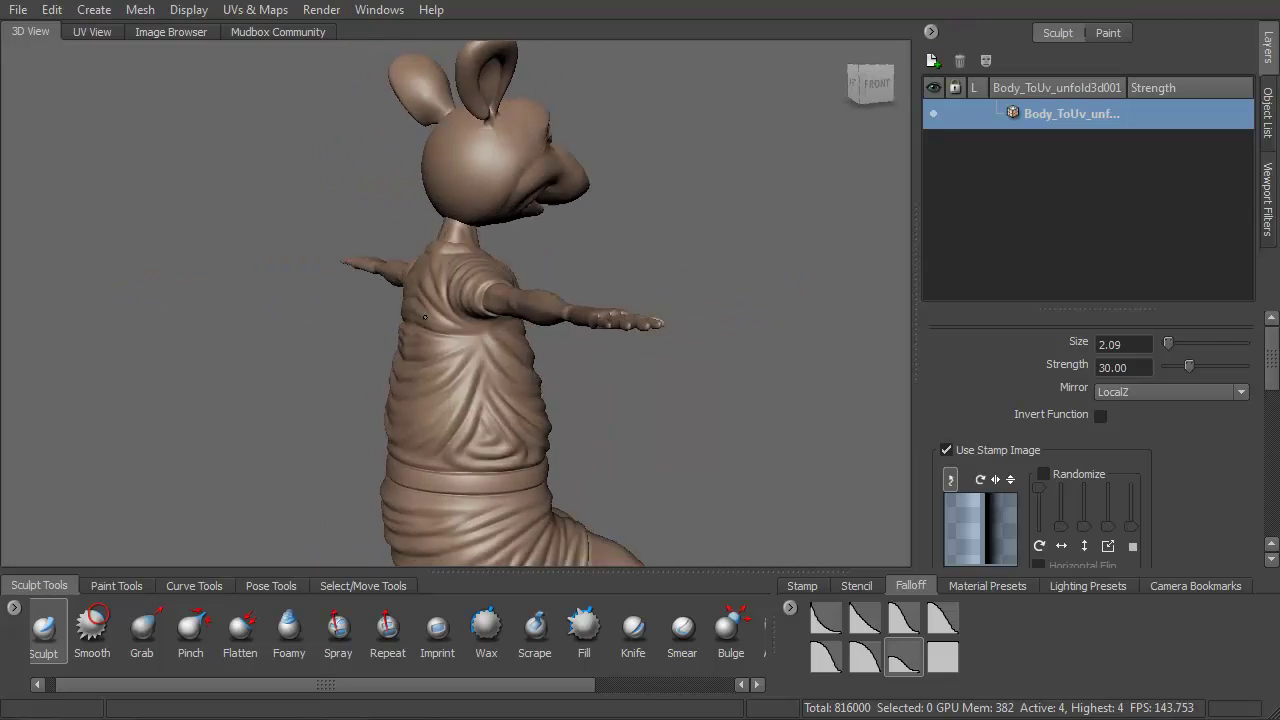
right_click_drag(529, 302, 514, 327, "alt")
left_click_drag(514, 326, 572, 420, "alt")
right_click_drag(572, 420, 530, 530, "alt")
middle_click_drag(525, 536, 560, 467, "alt")
left_click_drag(560, 466, 628, 431, "alt")
left_click_drag(590, 358, 523, 429, "alt")
right_click_drag(523, 429, 510, 400, "alt")
scroll(509, 400, "down", 5)
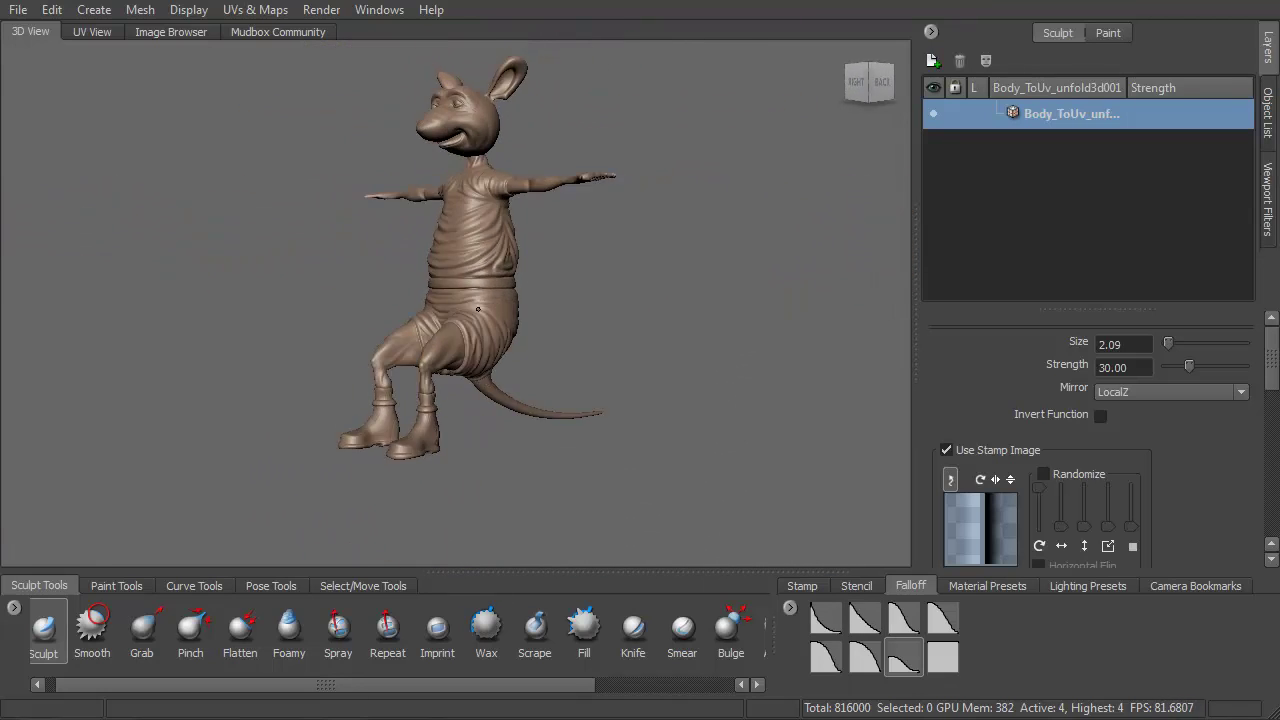
left_click_drag(290, 323, 205, 337, "alt")
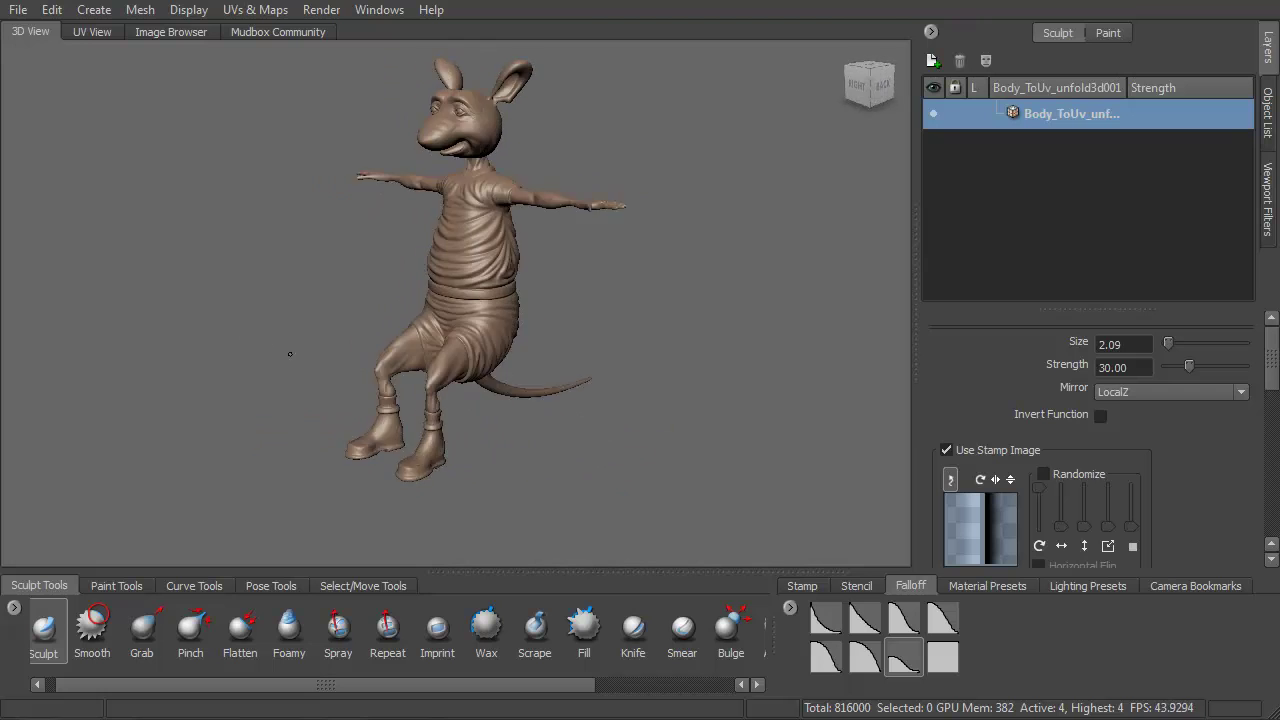
left_click_drag(325, 383, 446, 341, "alt")
right_click_drag(449, 352, 452, 509, "alt")
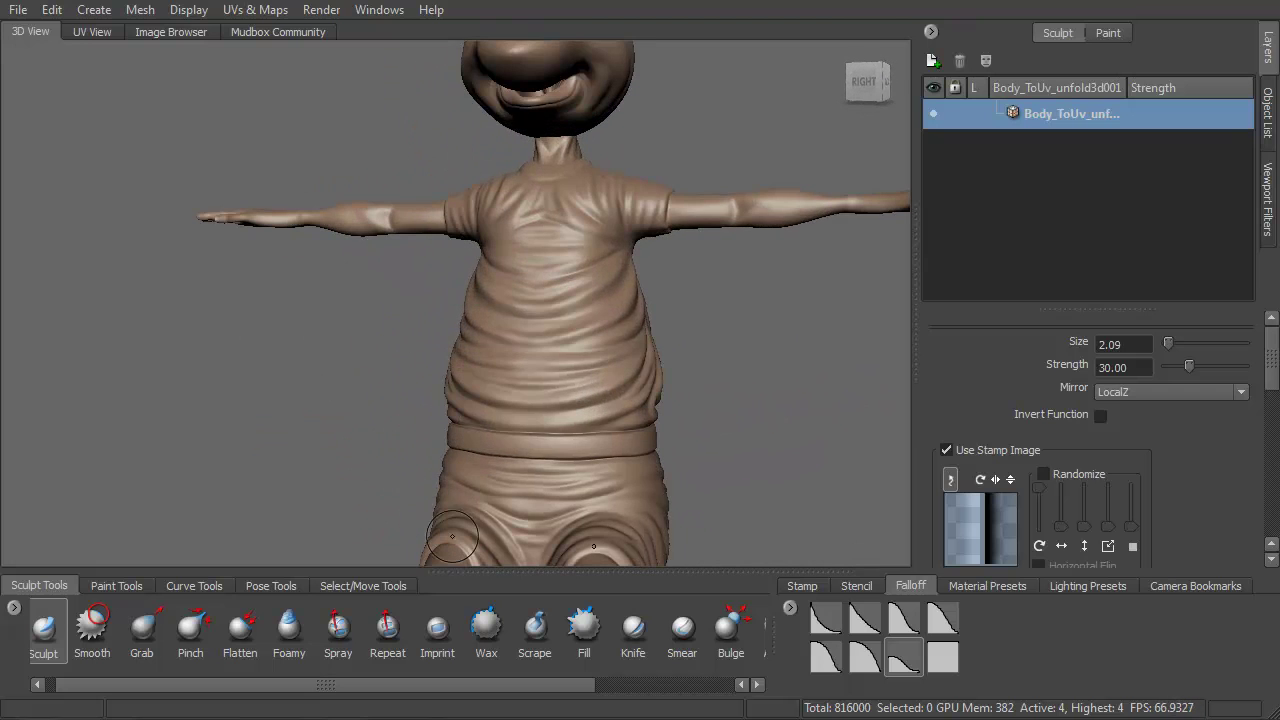
Step: Subdivide the body mesh to a new level 5
middle_click_drag(489, 391, 450, 295, "alt")
left_click_drag(575, 328, 570, 385, "alt")
right_click_drag(570, 385, 575, 518, "alt")
middle_click_drag(603, 450, 517, 494, "alt")
left_click_drag(545, 358, 616, 380, "alt")
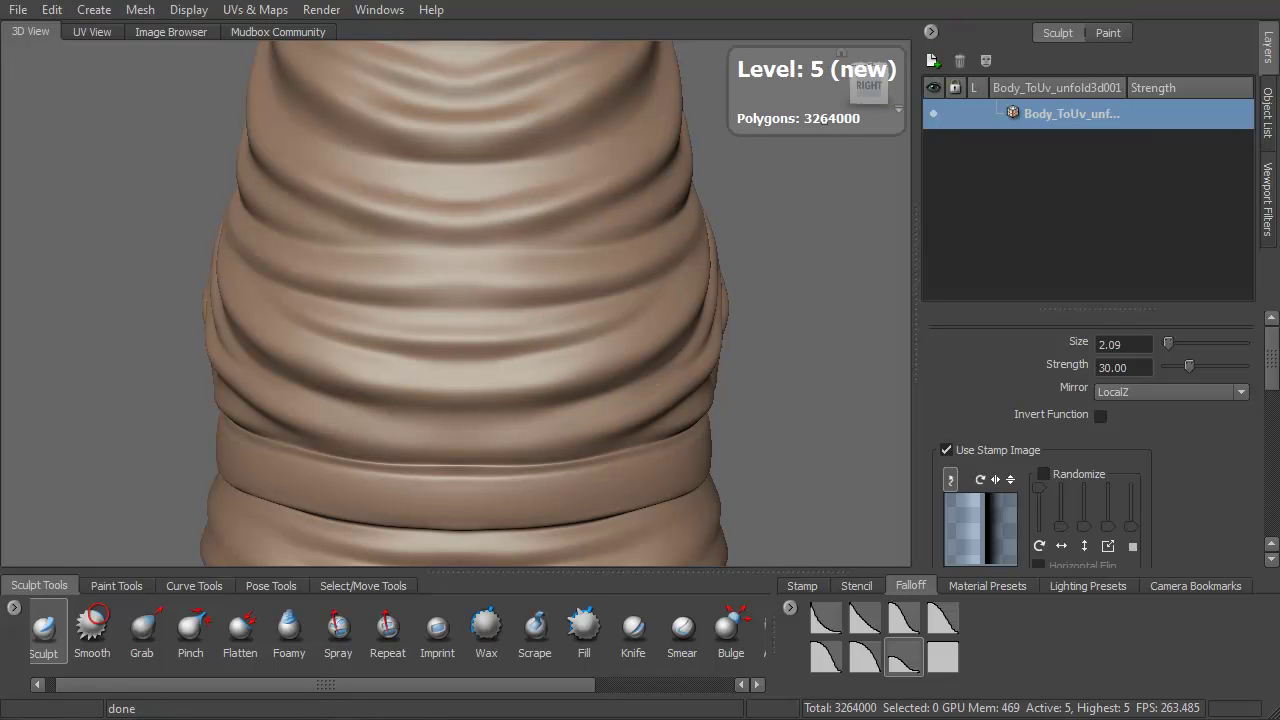
Step: Enlarge the Sculpt brush to size 3.79 and sharpen the horizontal folds across the shirt's lower front
mouse_move(634, 278)
left_mouse_down("alt")
mouse_move(566, 243)
mouse_move(689, 308)
mouse_move(487, 345)
left_mouse_up("alt")
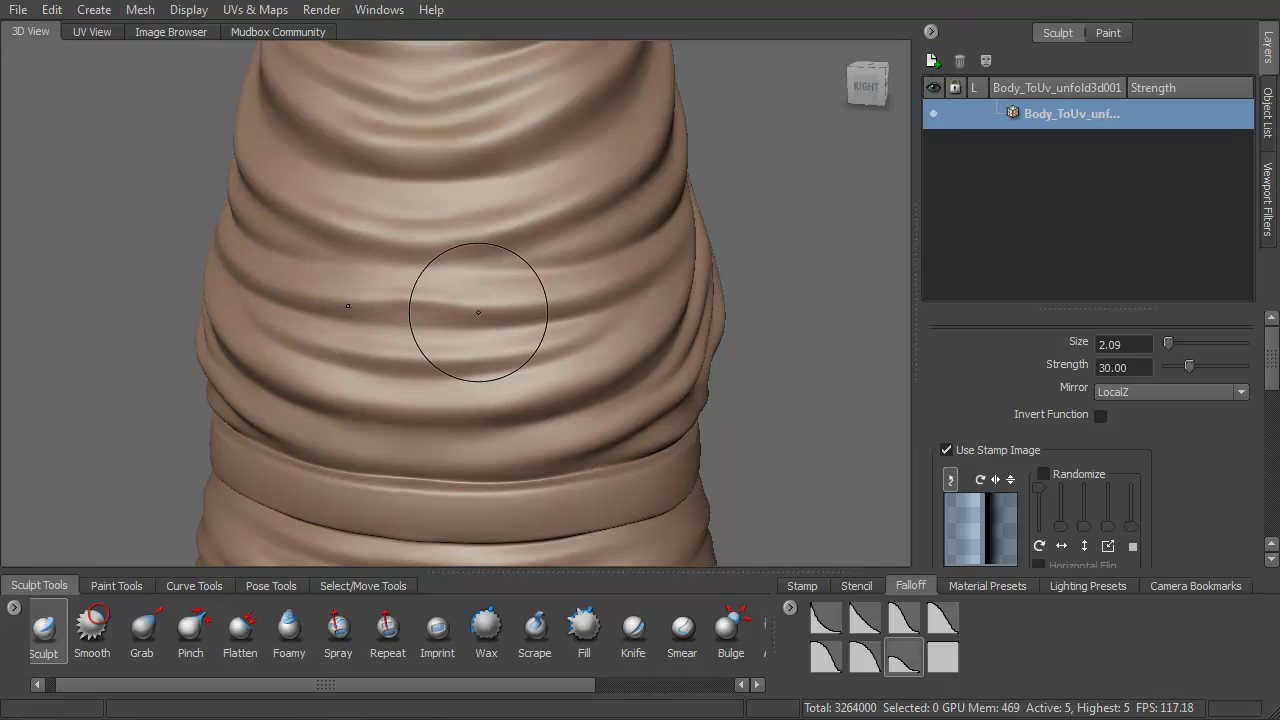
key("b")
left_click_drag(427, 304, 421, 285)
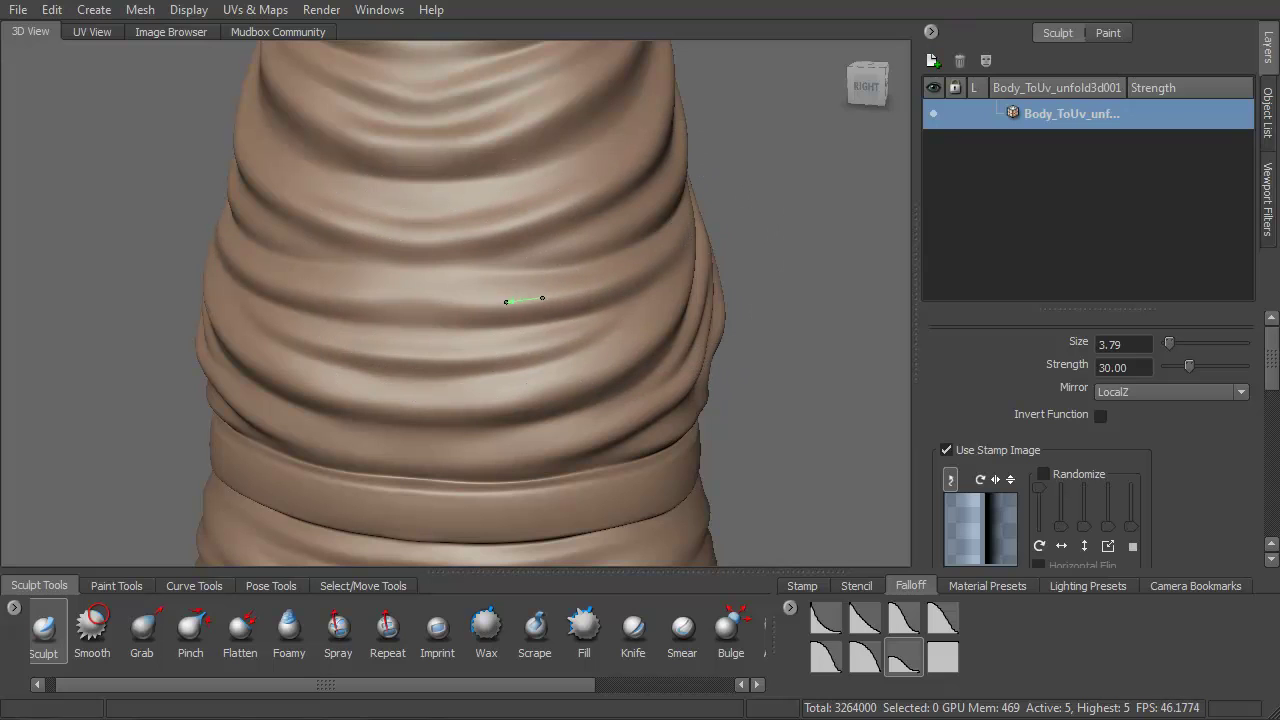
left_click_drag(460, 340, 436, 322, "alt")
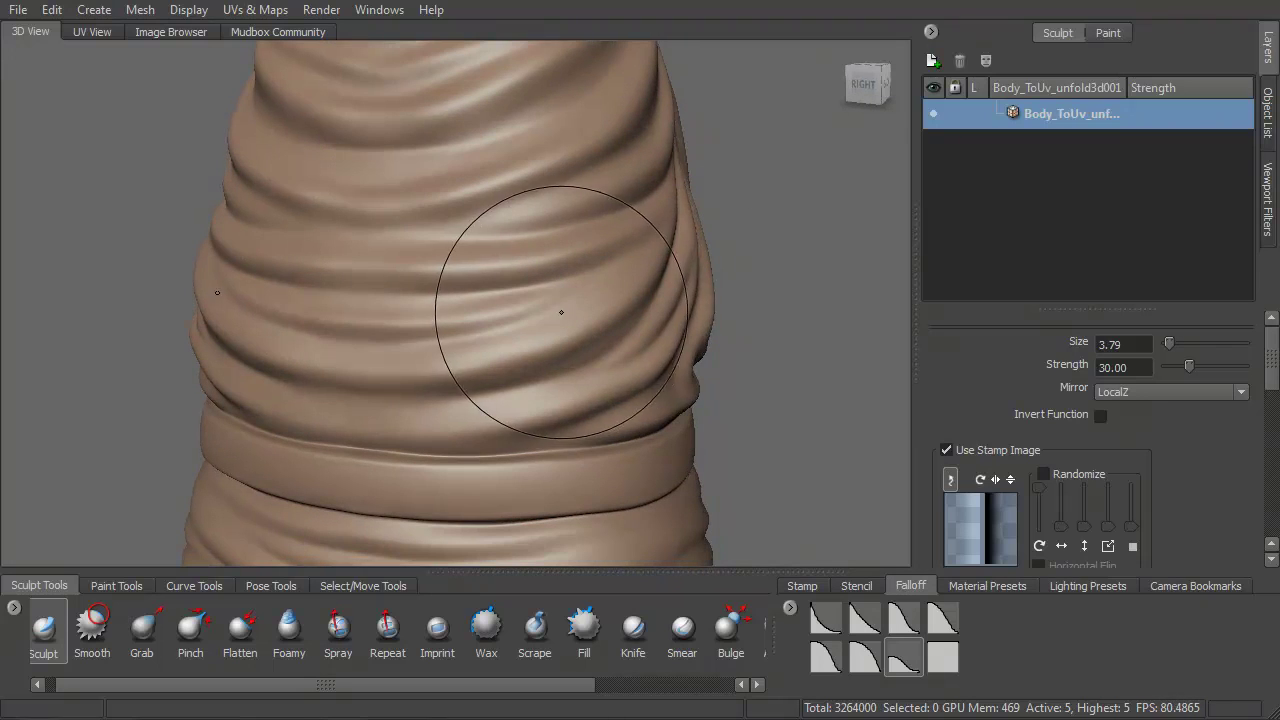
left_click_drag(567, 288, 538, 305)
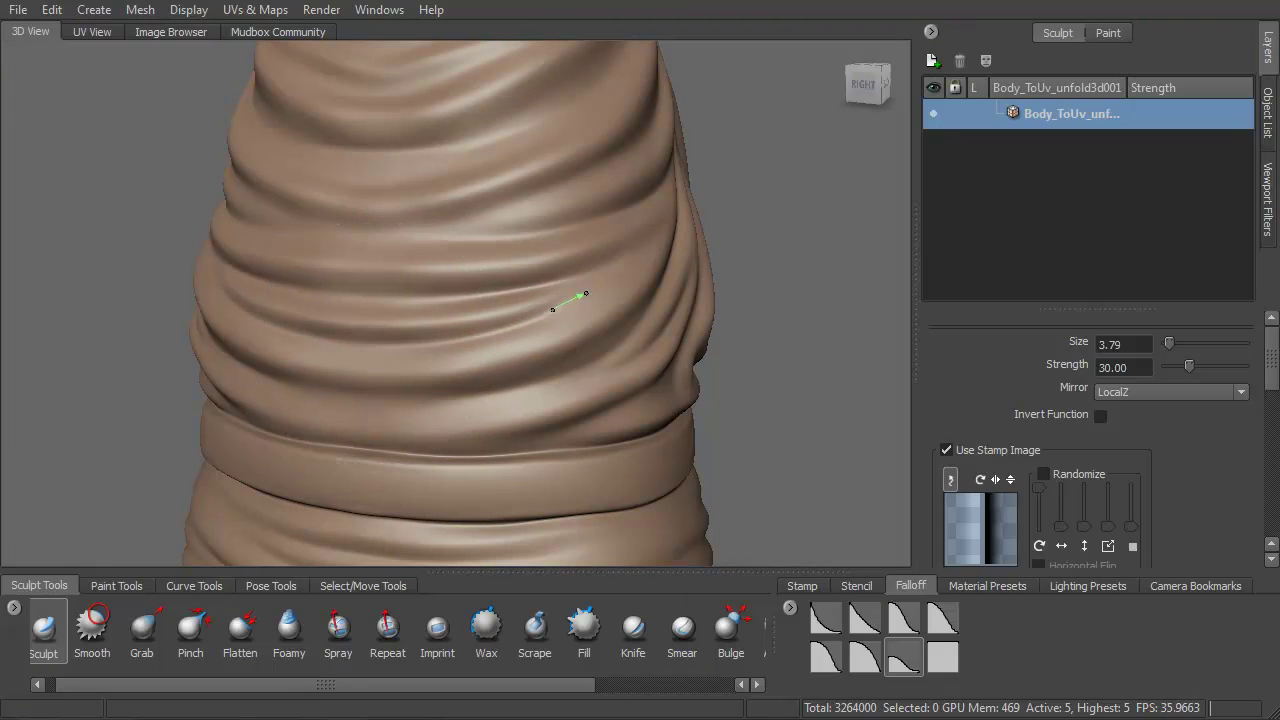
Step: Sculpt the diagonal shirt folds running from the front toward the side, just above the waistband
left_click_drag(586, 266, 543, 266, "alt")
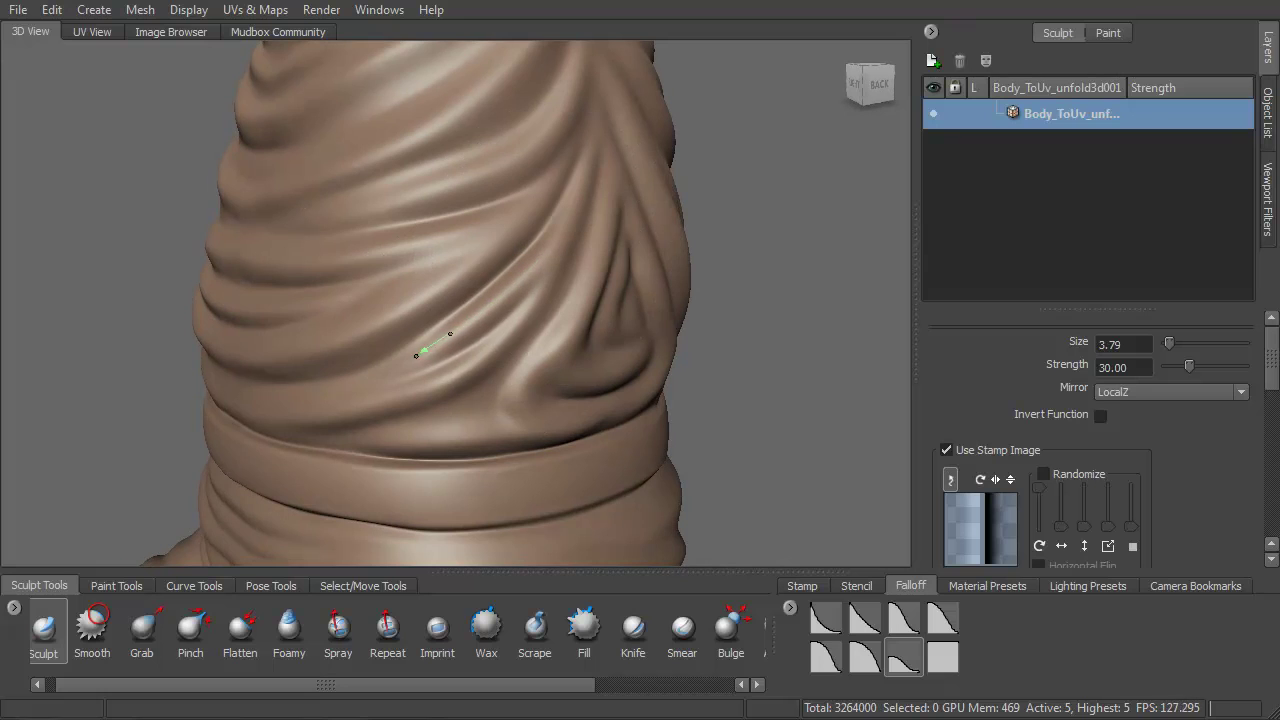
left_click_drag(408, 359, 429, 349, "alt")
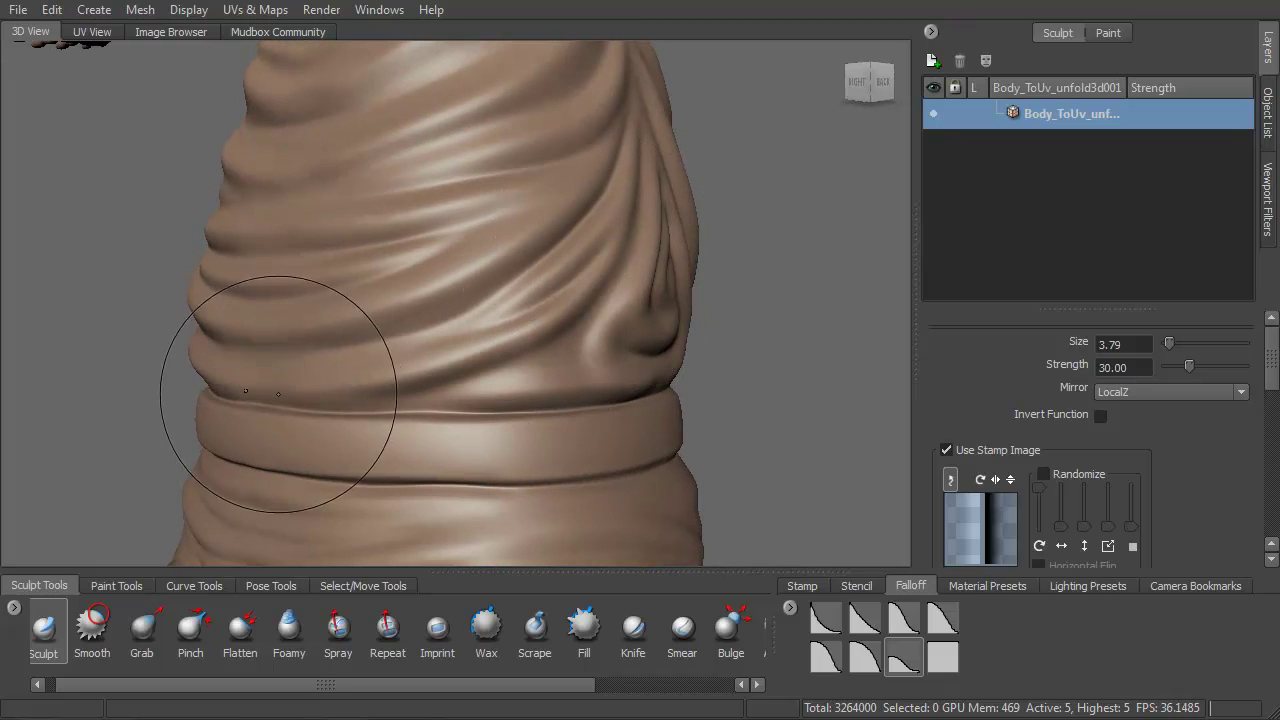
left_click_drag(255, 387, 299, 396)
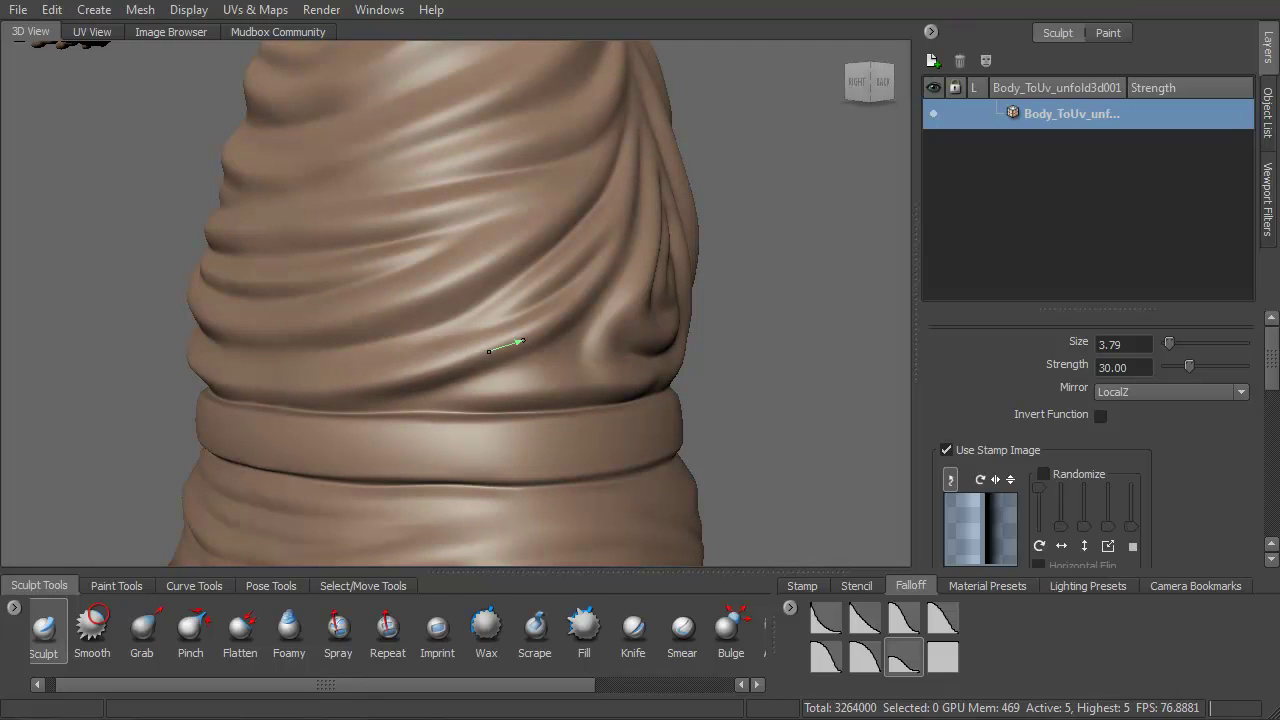
left_click_drag(586, 291, 440, 362, "alt")
left_click_drag(298, 410, 340, 411)
left_click_drag(541, 397, 543, 396)
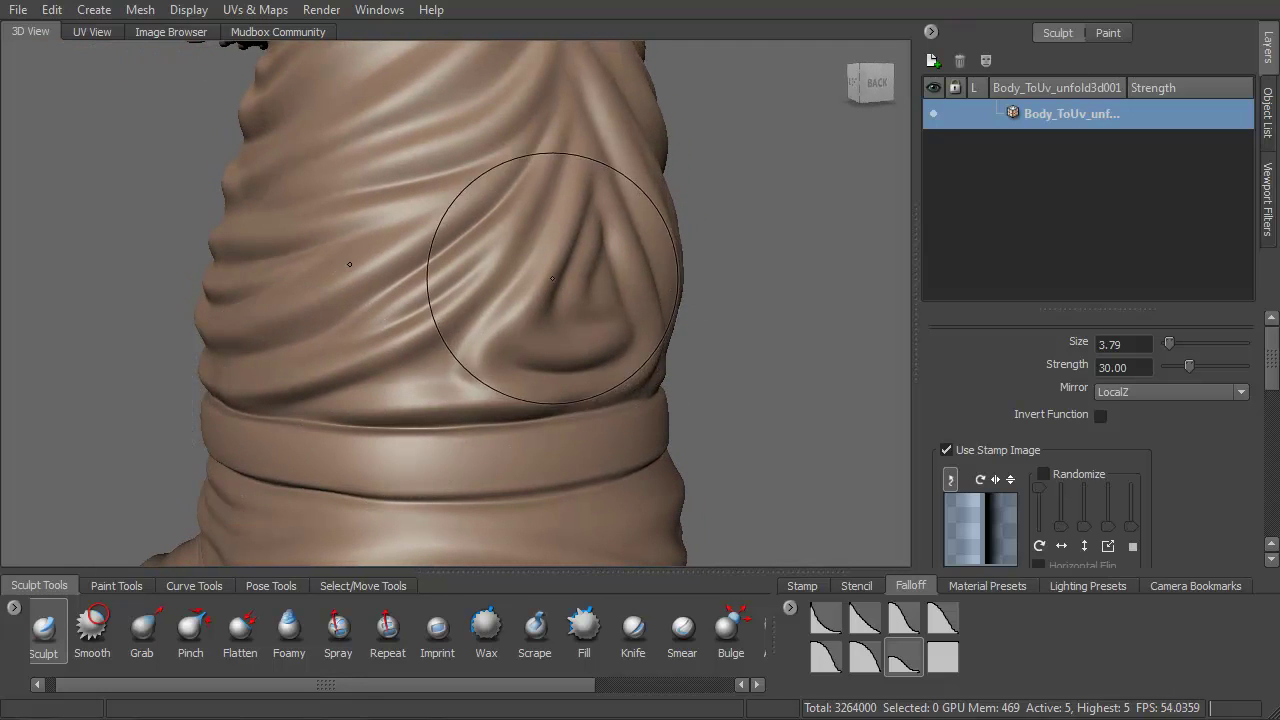
Step: Refine the fine diagonal folds leading into the triangular fold on the shirt's side
left_click_drag(477, 342, 503, 318)
left_click_drag(481, 410, 417, 346)
left_click_drag(415, 268, 389, 291)
left_click_drag(419, 355, 424, 357)
left_click_drag(433, 303, 452, 312, "alt")
left_click_drag(511, 201, 492, 232)
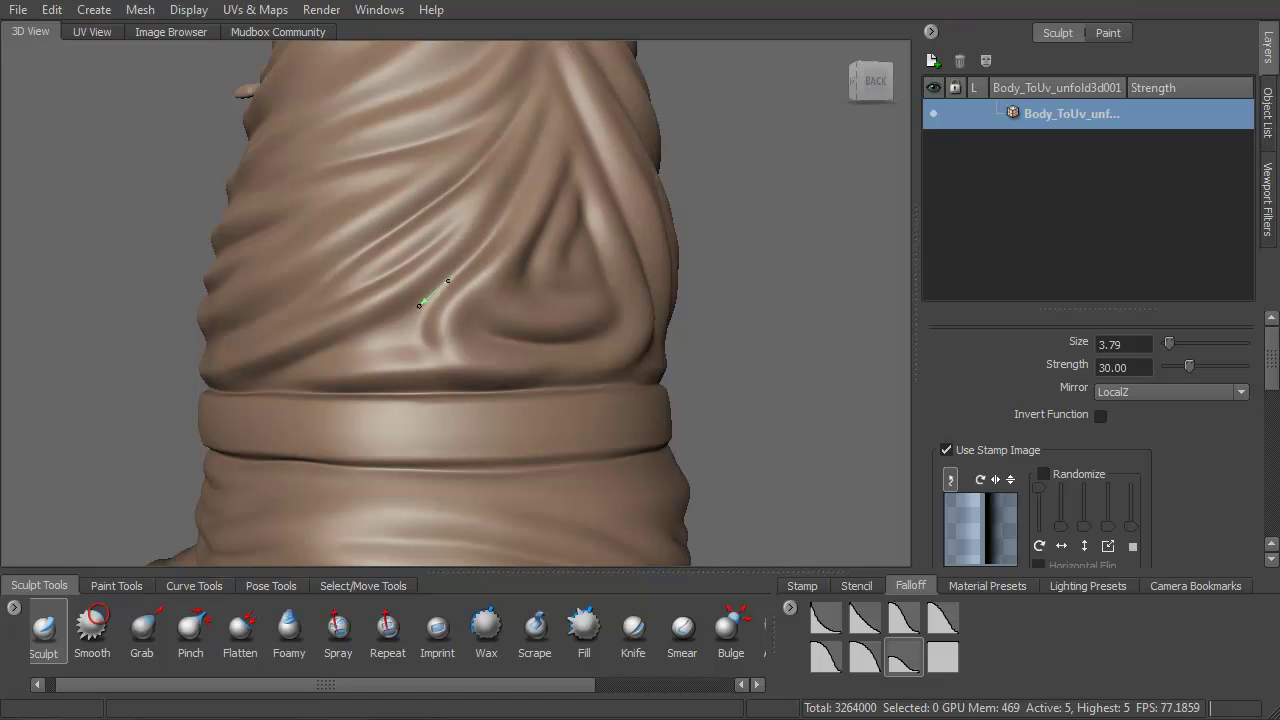
mouse_move(350, 345)
left_mouse_down()
mouse_move(431, 334)
mouse_move(446, 346)
left_mouse_up()
left_click_drag(485, 301, 482, 304)
left_click_drag(449, 390, 449, 390)
Step: Deepen the curved crease between the triangular side fold and the waistband
left_click_drag(449, 390, 560, 349, "alt")
left_click_drag(463, 368, 444, 376)
left_click_drag(561, 351, 436, 376)
mouse_move(515, 362)
left_mouse_down("alt")
mouse_move(375, 374)
mouse_move(343, 400)
left_mouse_up("alt")
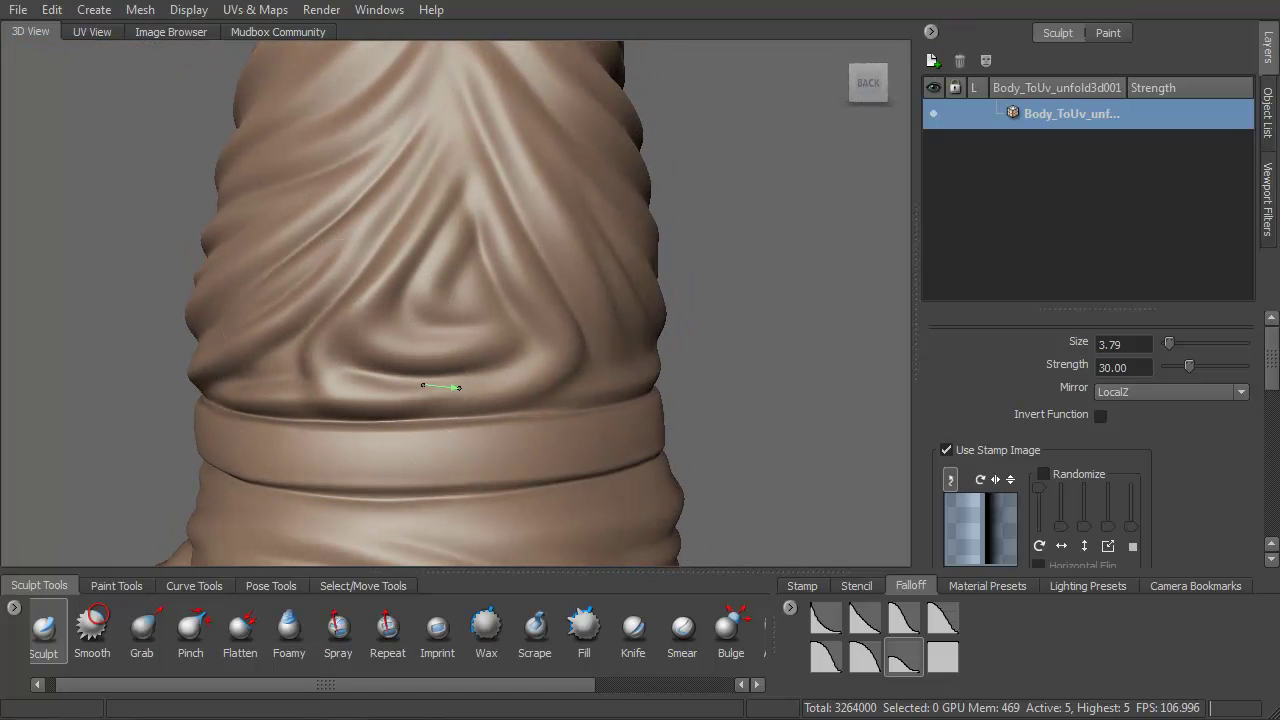
left_click_drag(464, 386, 464, 386)
left_click_drag(372, 404, 380, 406)
left_click_drag(543, 387, 555, 378)
mouse_move(389, 407)
left_mouse_down()
mouse_move(480, 404)
mouse_move(543, 384)
mouse_move(511, 398)
left_mouse_up()
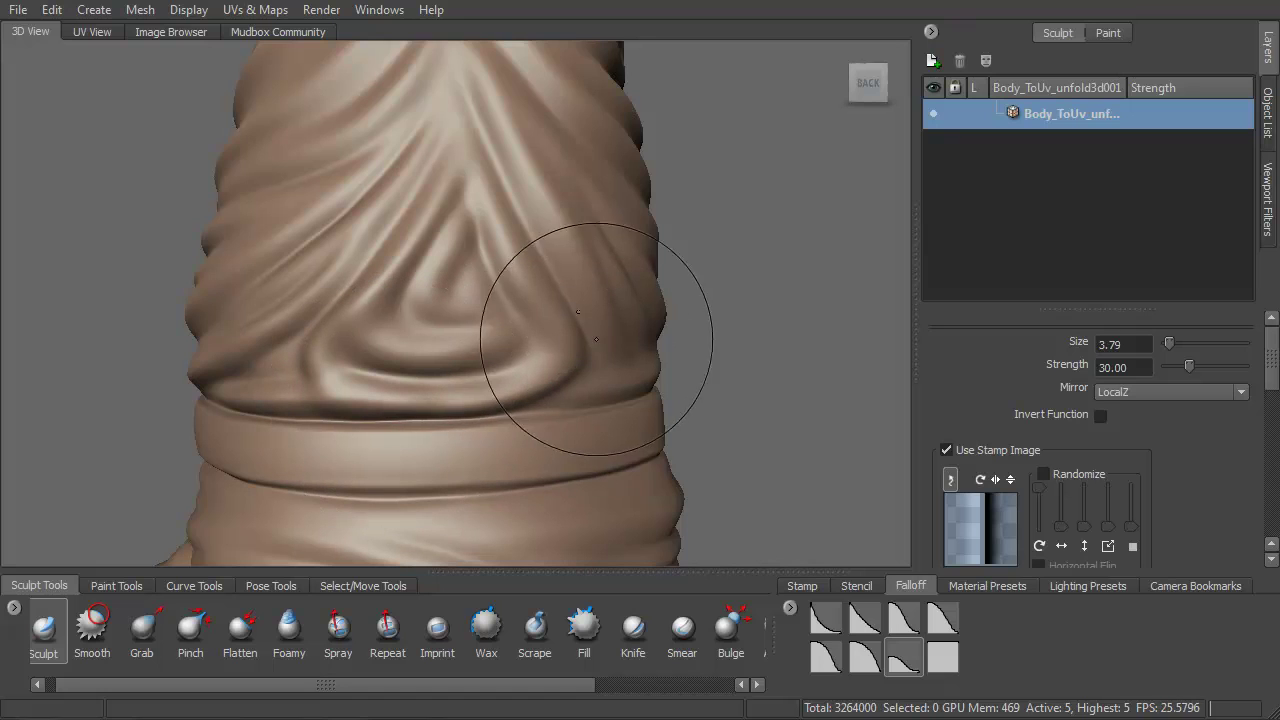
Step: Sculpt the diagonal folds running from the triangular side fold toward the shirt's back
left_click_drag(587, 343, 486, 337, "alt")
left_click_drag(388, 109, 390, 150)
left_click_drag(411, 216, 426, 251)
left_click_drag(467, 411, 460, 406)
mouse_move(488, 388)
left_mouse_down("alt")
mouse_move(469, 337)
mouse_move(437, 320)
mouse_move(340, 375)
mouse_move(500, 374)
left_mouse_up("alt")
left_click_drag(615, 367, 615, 367)
mouse_move(508, 283)
left_mouse_down("alt")
mouse_move(449, 243)
mouse_move(379, 225)
left_mouse_up("alt")
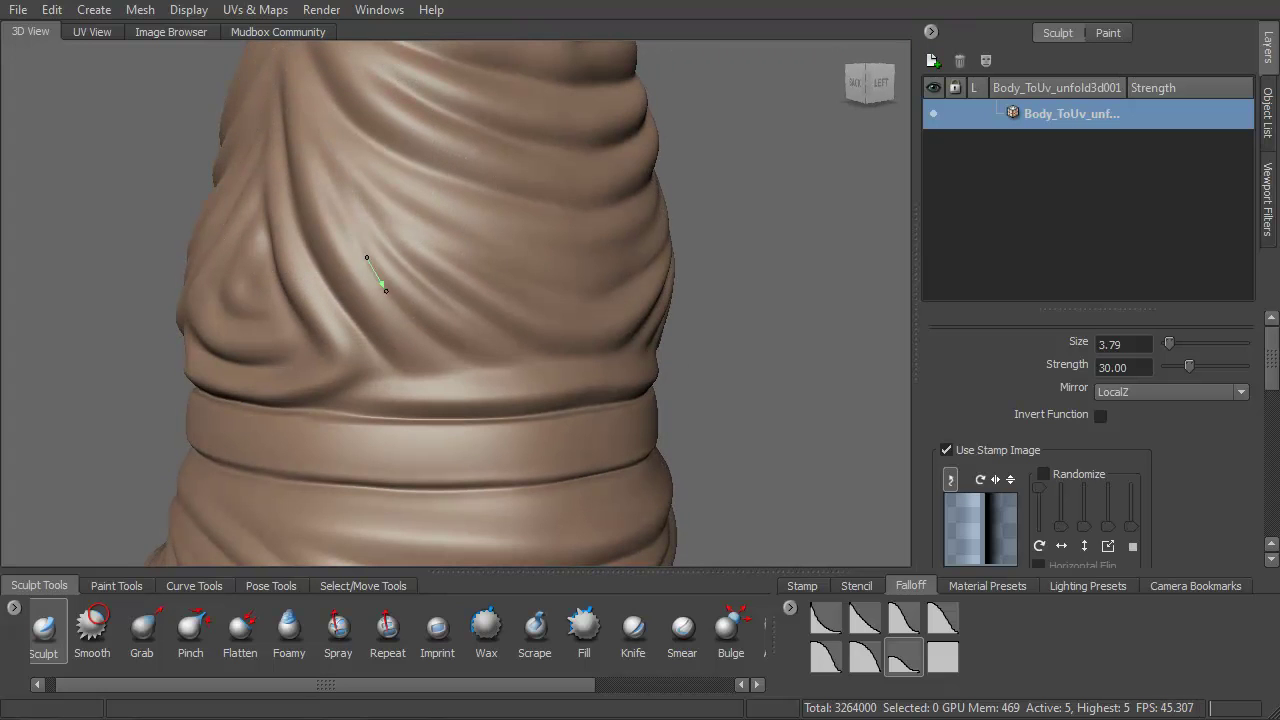
left_click_drag(389, 297, 418, 332)
Step: Sculpt the sweeping folds across the shirt's belly, extending them up the side toward the armpit
left_click_drag(435, 284, 603, 255, "alt")
left_click_drag(443, 229, 660, 214, "alt")
middle_click_drag(465, 140, 471, 271, "alt")
left_click_drag(471, 271, 504, 296, "alt")
mouse_move(450, 398)
left_mouse_down("alt")
mouse_move(496, 386)
mouse_move(422, 391)
mouse_move(460, 377)
left_mouse_up("alt")
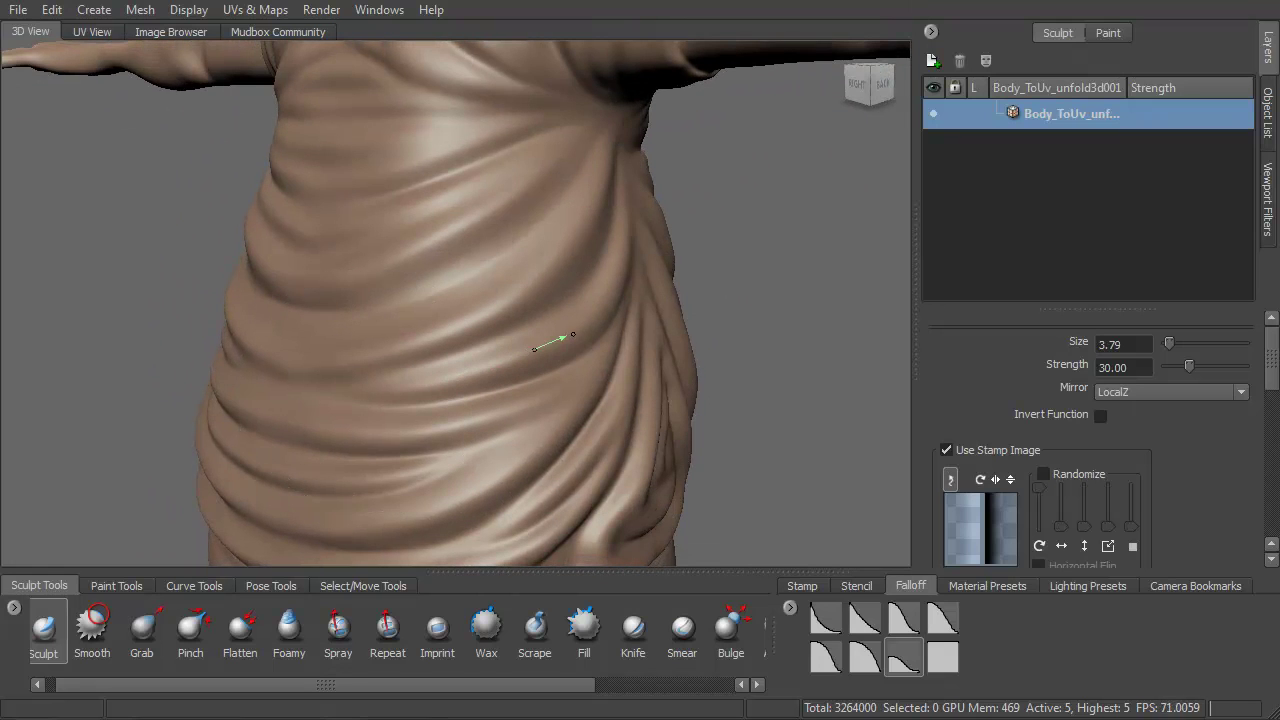
left_click_drag(644, 268, 646, 265)
left_click_drag(579, 304, 603, 314, "alt")
left_click_drag(323, 393, 333, 395)
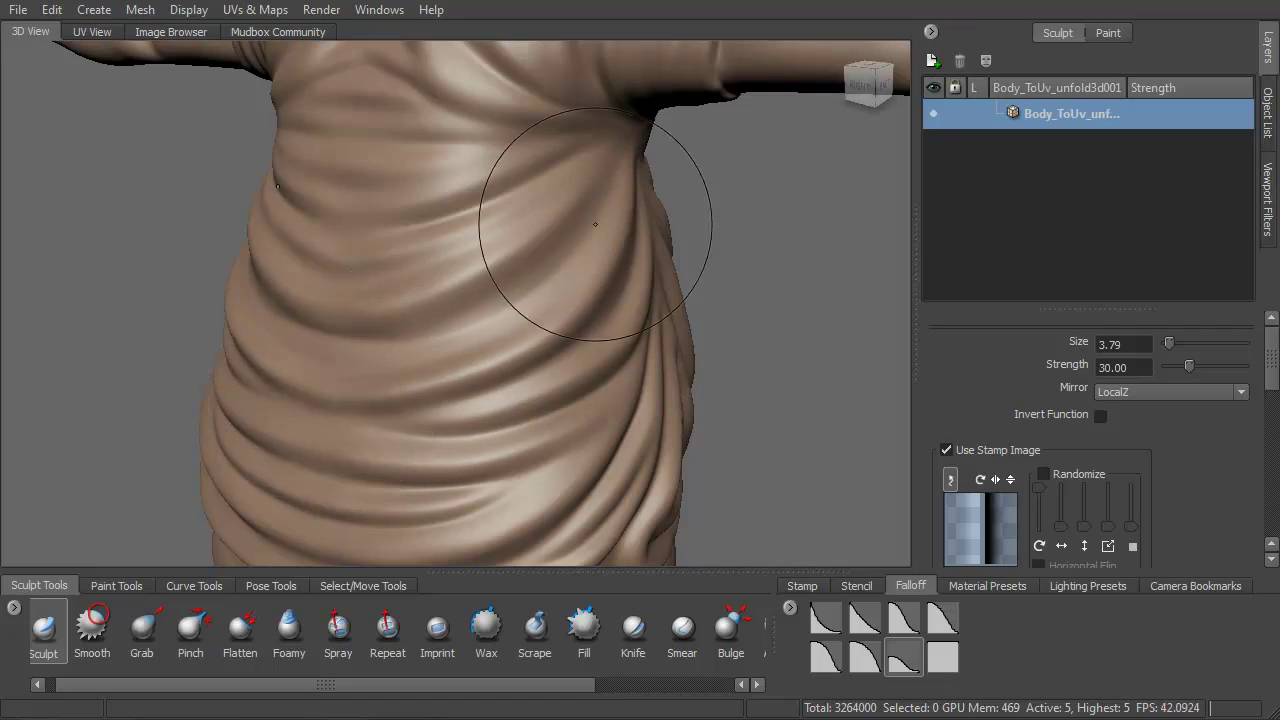
left_click_drag(556, 256, 589, 271, "alt")
left_click_drag(392, 320, 482, 327)
left_click_drag(554, 303, 587, 291)
left_click_drag(659, 195, 659, 195)
Step: Smooth and sharpen the curved folds across the shirt's upper front below the chest
key("shift")
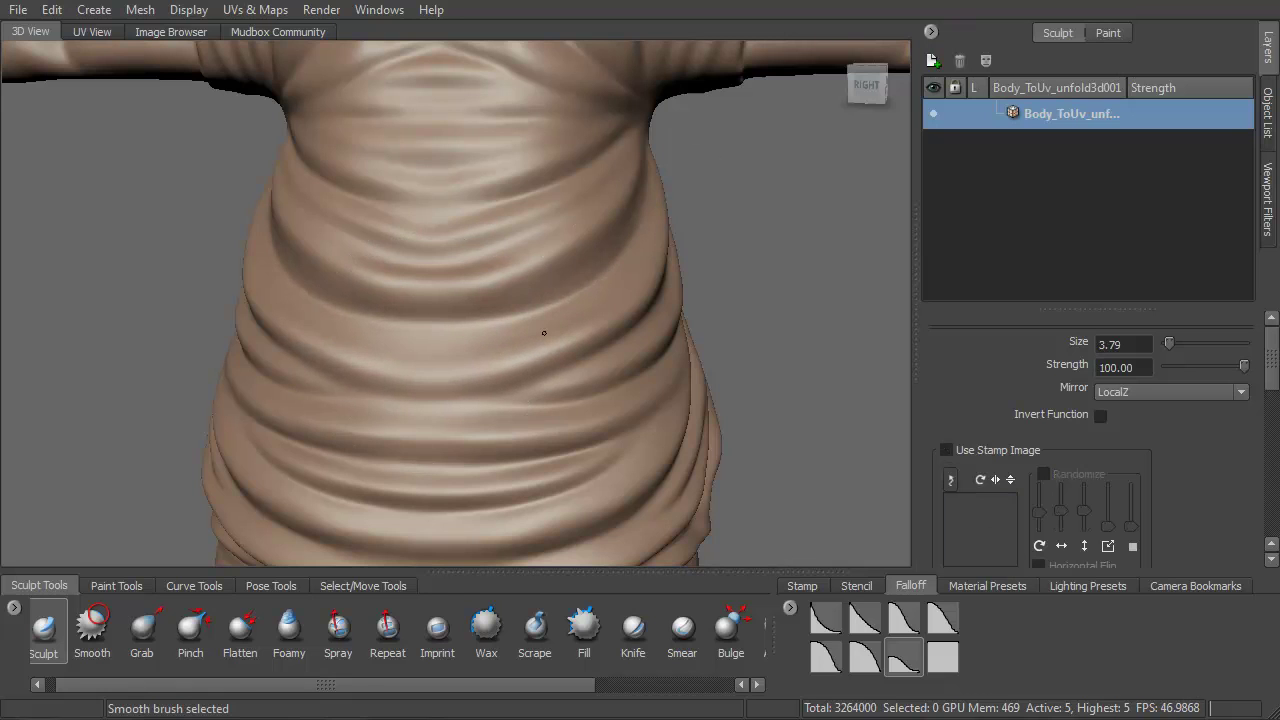
left_click_drag(544, 333, 540, 350, "alt")
left_click_drag(430, 307, 534, 291)
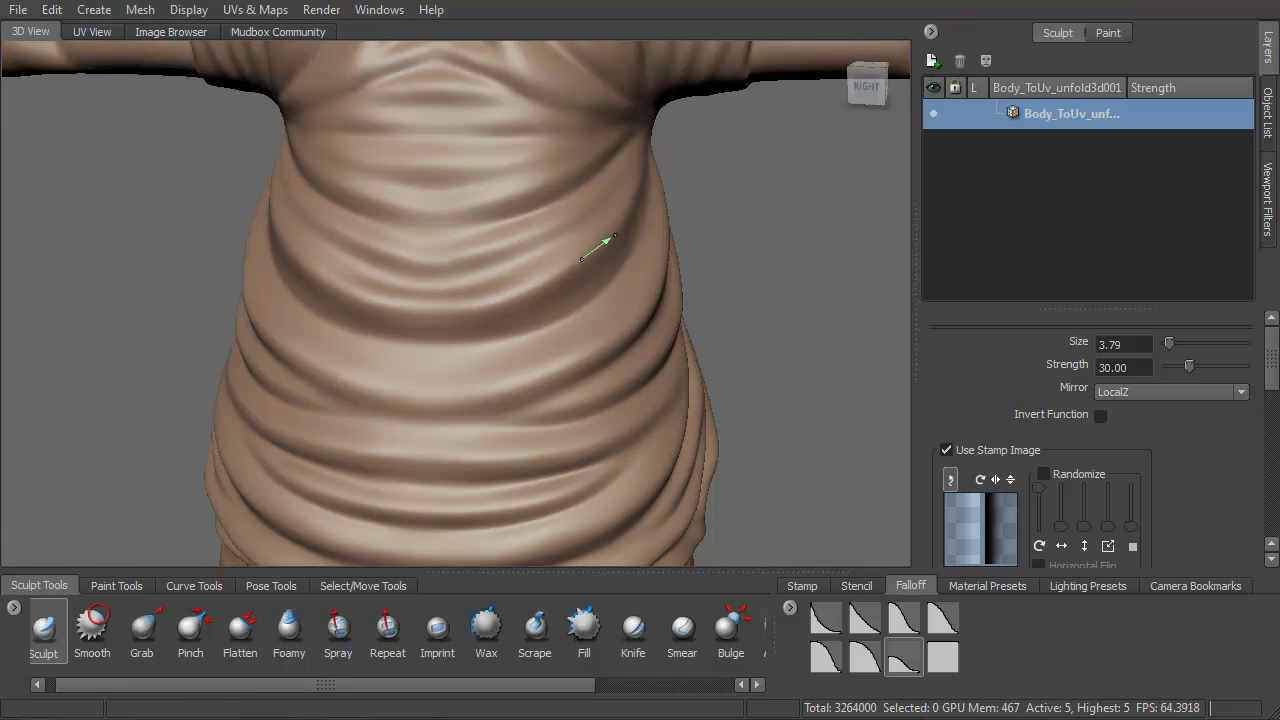
left_click_drag(565, 243, 560, 269, "alt")
mouse_move(425, 309)
left_mouse_down()
mouse_move(508, 300)
mouse_move(585, 262)
left_mouse_up()
left_click_drag(648, 197, 650, 192)
mouse_move(438, 266)
left_mouse_down()
mouse_move(577, 234)
mouse_move(650, 178)
left_mouse_up()
left_click_drag(445, 217, 620, 183)
Step: Sculpt the converging folds beneath the armpit on the shirt's side, down to the triangular fold
mouse_move(599, 200)
left_mouse_down("alt")
mouse_move(546, 172)
mouse_move(450, 203)
mouse_move(443, 194)
left_mouse_up("alt")
left_click_drag(555, 153, 539, 171)
left_click_drag(465, 216, 431, 227)
mouse_move(401, 251)
left_mouse_down("alt")
mouse_move(391, 266)
mouse_move(372, 262)
left_mouse_up("alt")
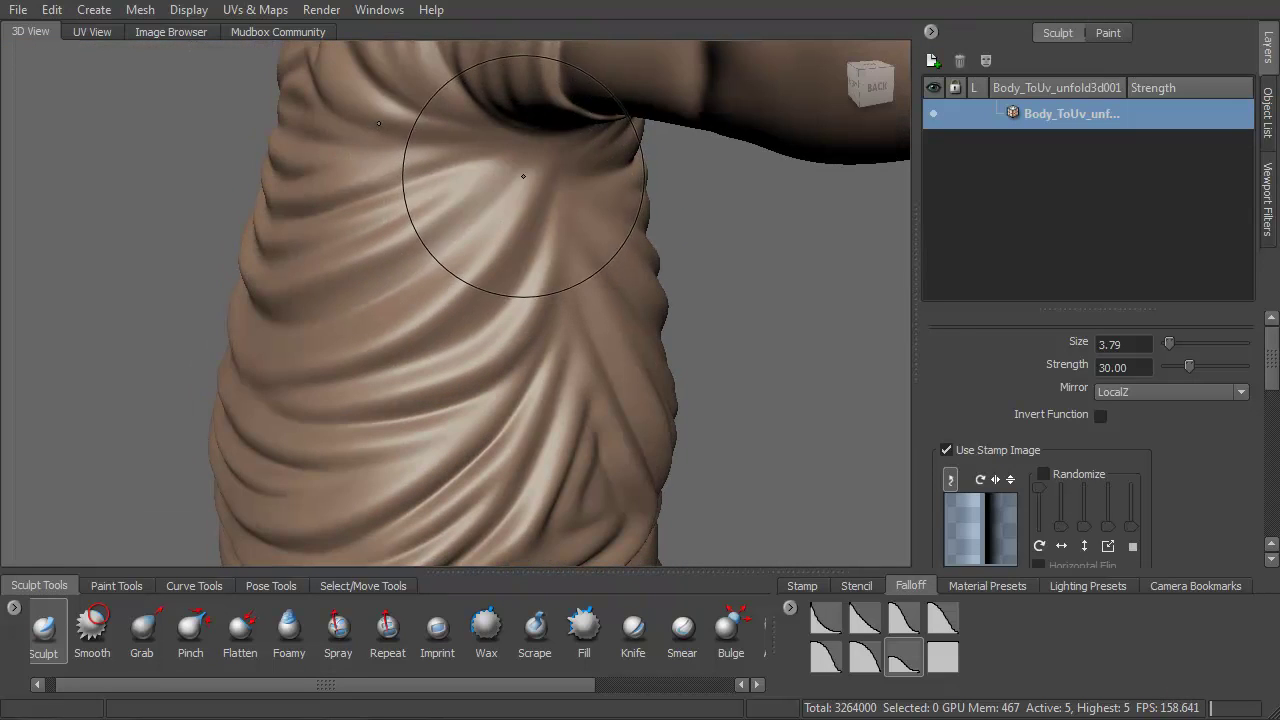
mouse_move(460, 249)
left_mouse_down()
mouse_move(408, 287)
mouse_move(406, 262)
left_mouse_up()
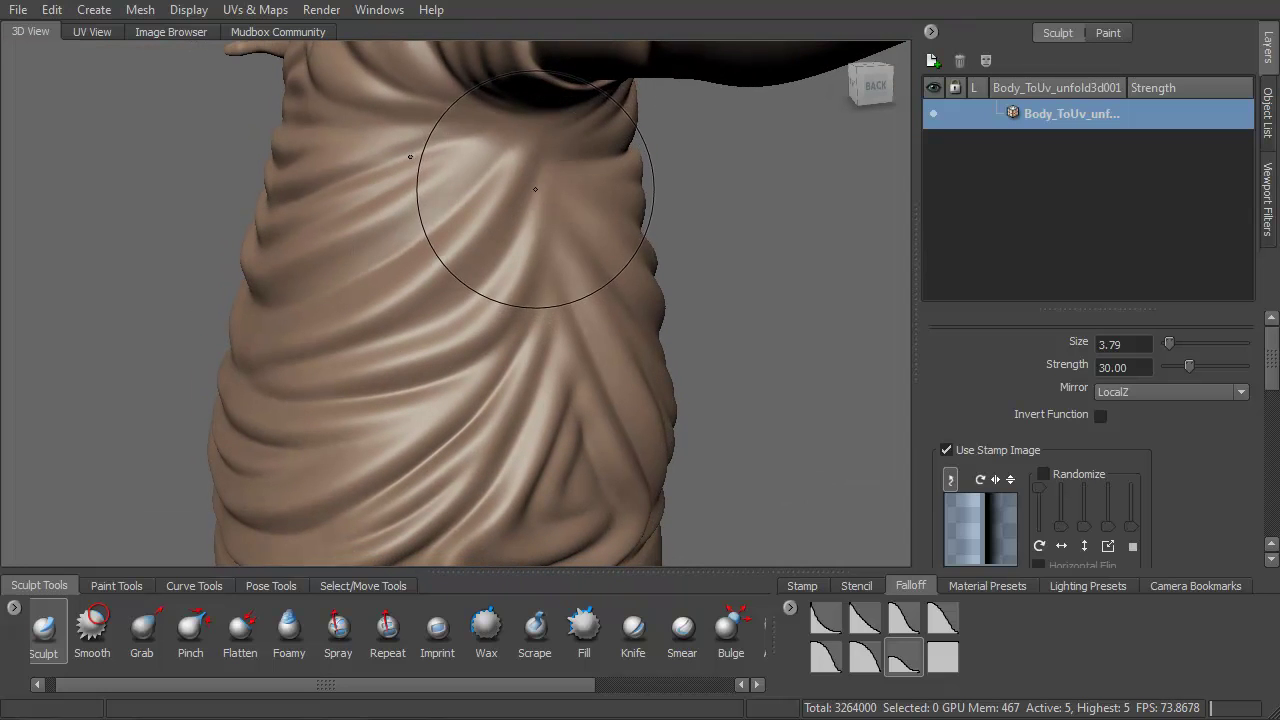
left_click_drag(549, 168, 508, 255)
mouse_move(414, 329)
left_mouse_down("alt")
mouse_move(414, 243)
mouse_move(452, 290)
mouse_move(400, 323)
mouse_move(368, 374)
mouse_move(419, 393)
mouse_move(386, 426)
left_mouse_up("alt")
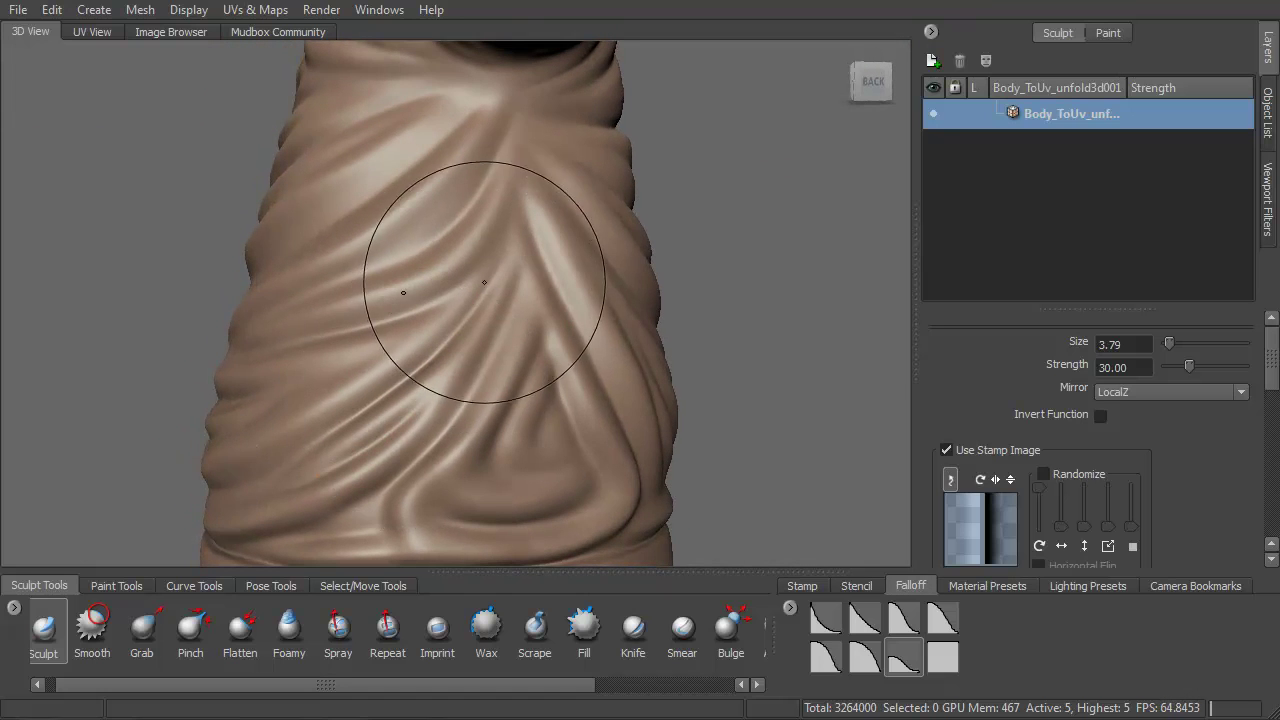
left_click_drag(506, 228, 513, 197)
left_click_drag(436, 300, 404, 316)
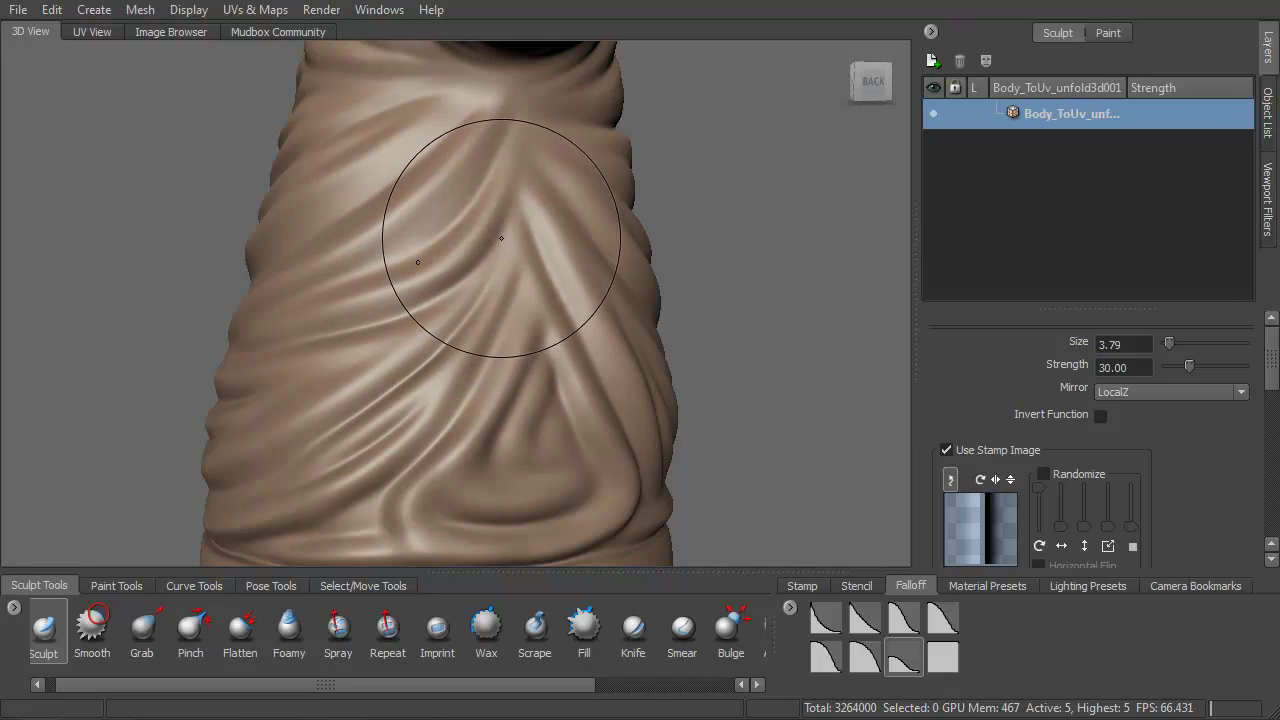
mouse_move(514, 226)
left_mouse_down()
mouse_move(442, 325)
mouse_move(565, 345)
left_mouse_up()
Step: Select the faces of both arms beyond the sleeves, with mirroring, and hide them
right_click_drag(500, 335, 408, 184, "alt")
middle_click_drag(459, 252, 494, 284, "alt")
mouse_move(478, 271)
left_mouse_down("alt")
mouse_move(522, 280)
mouse_move(485, 286)
left_mouse_up("alt")
right_click_drag(434, 289, 402, 268, "alt")
mouse_move(410, 272)
middle_mouse_down("alt")
mouse_move(494, 267)
mouse_move(524, 243)
middle_mouse_up("alt")
key("f")
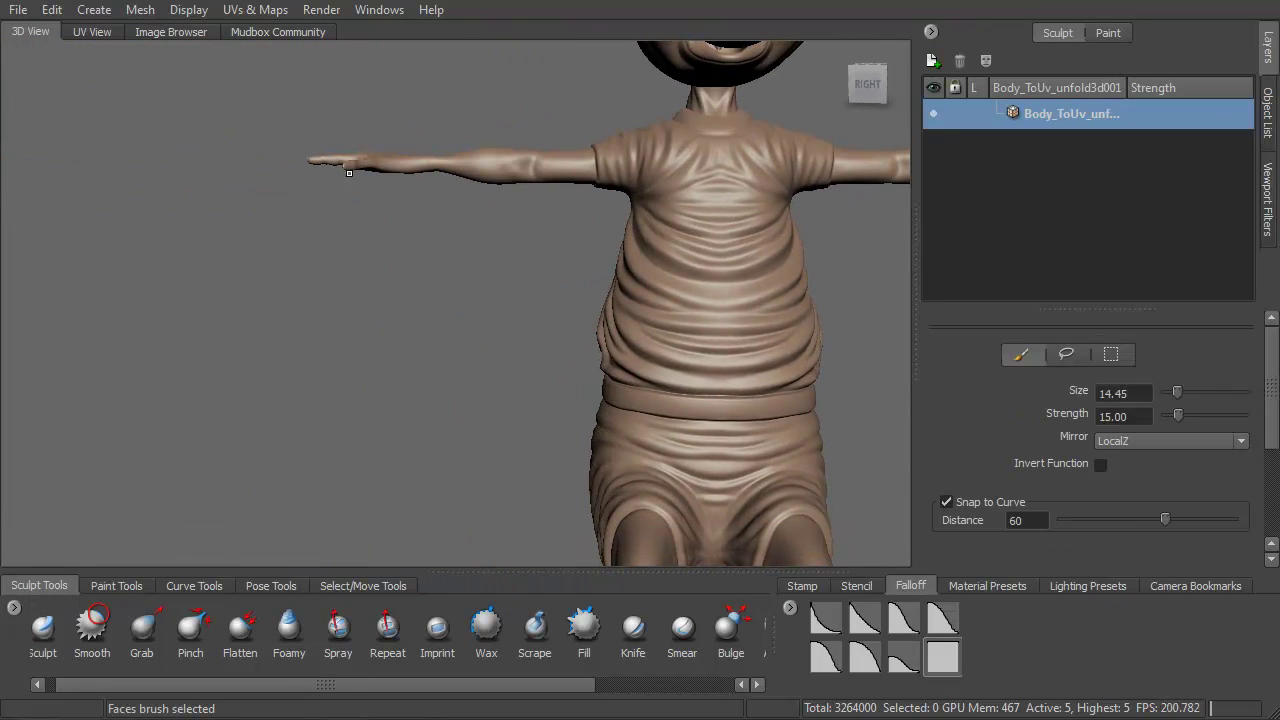
left_click_drag(356, 165, 429, 171)
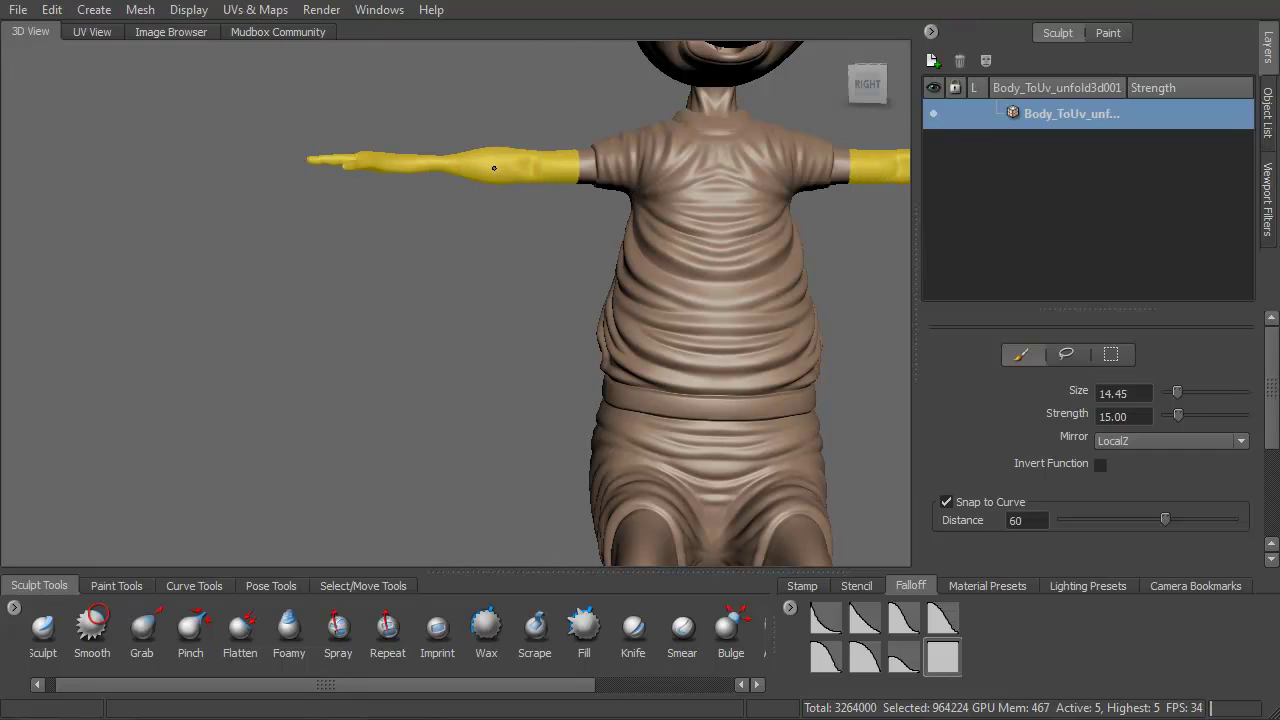
key("1")
left_click_drag(694, 314, 490, 274, "alt")
middle_click_drag(665, 272, 436, 264, "alt")
left_click_drag(436, 264, 466, 263, "alt")
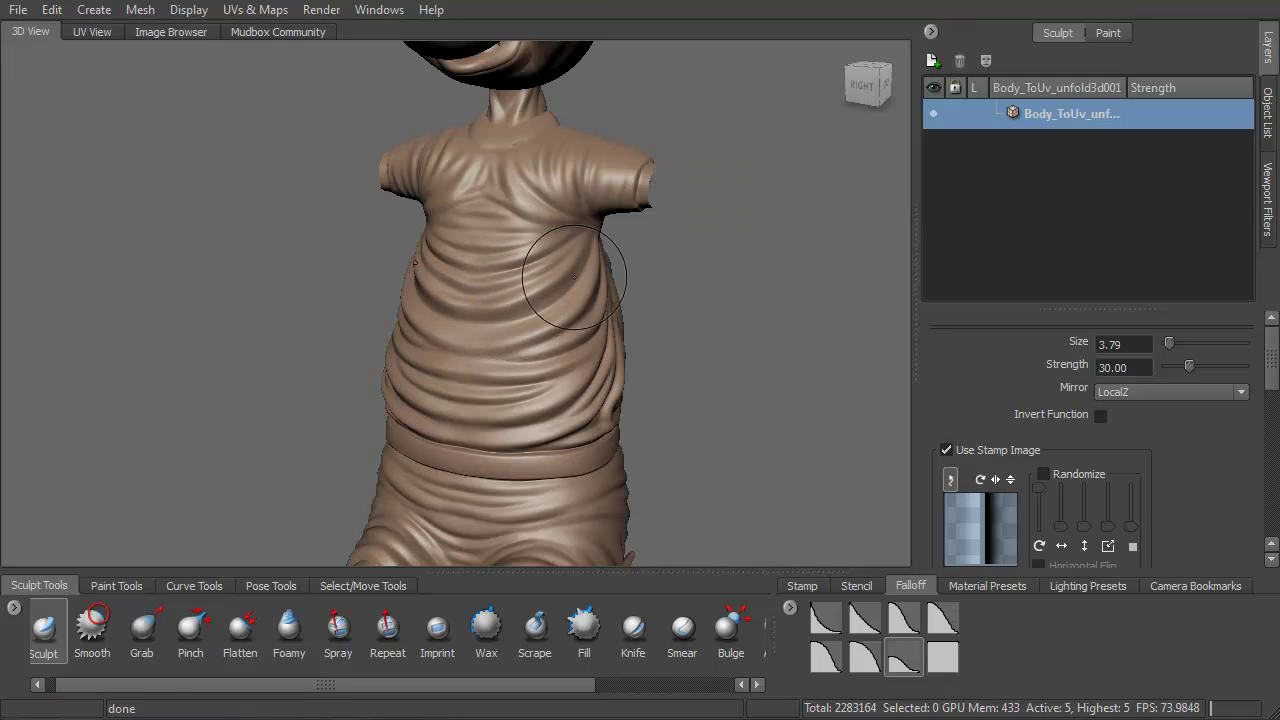
Step: Show the hidden arms and hide them again
left_click_drag(576, 276, 370, 320, "alt")
right_click_drag(314, 249, 389, 414, "alt")
middle_click_drag(389, 414, 575, 365, "alt")
mouse_move(575, 365)
left_mouse_down("alt")
mouse_move(491, 331)
mouse_move(559, 368)
mouse_move(614, 271)
mouse_move(639, 315)
mouse_move(553, 307)
left_mouse_up("alt")
scroll(558, 368, "down", 5)
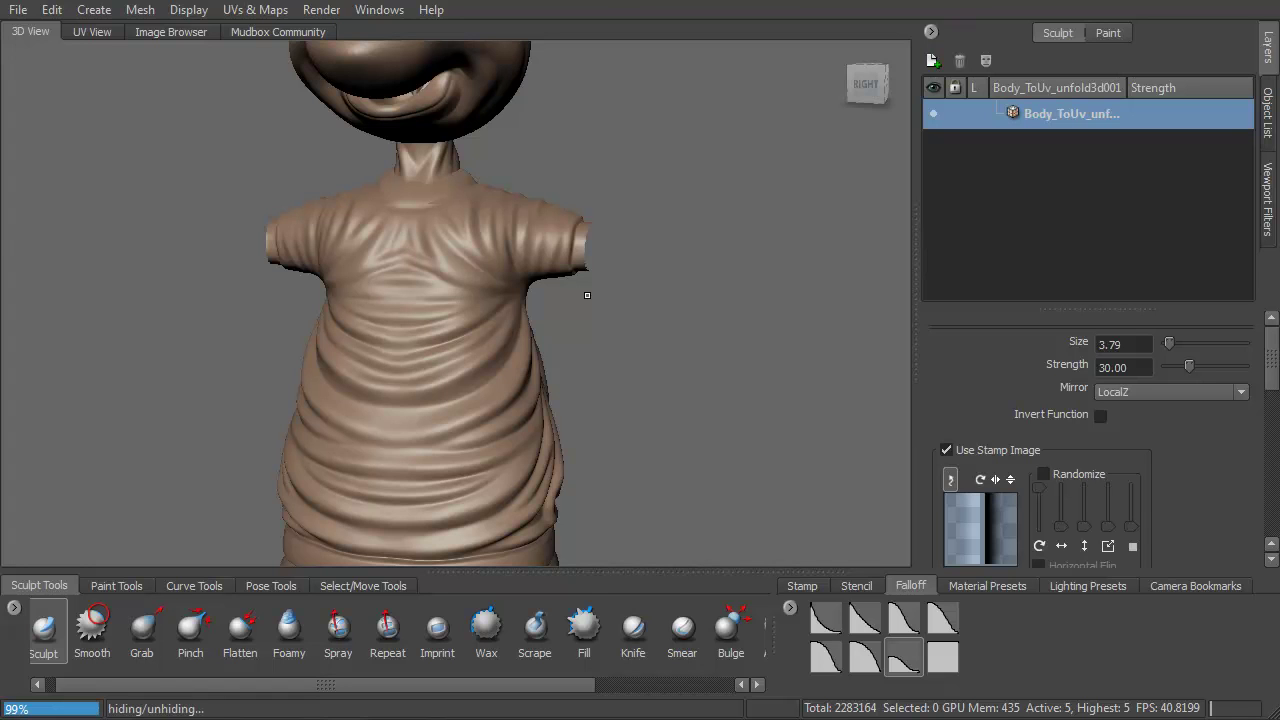
left_click_drag(609, 244, 589, 249, "alt")
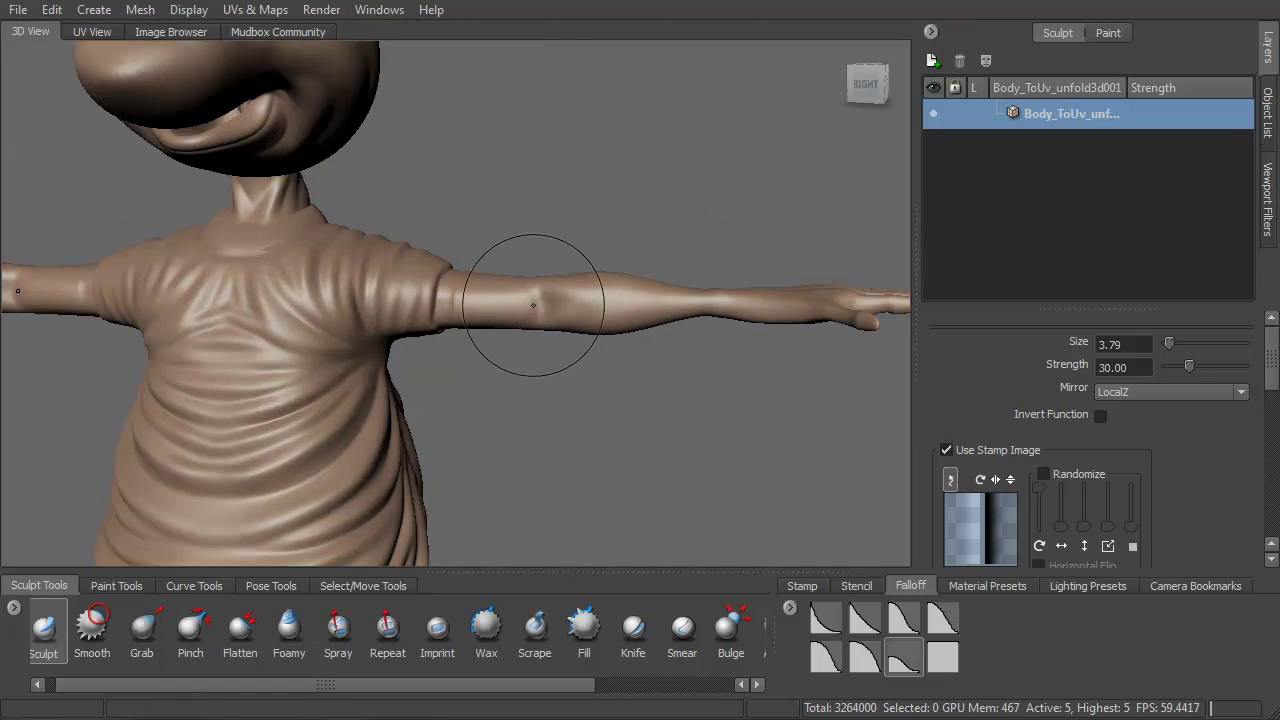
mouse_move(400, 384)
right_mouse_down("alt")
mouse_move(830, 398)
mouse_move(598, 394)
right_mouse_up("alt")
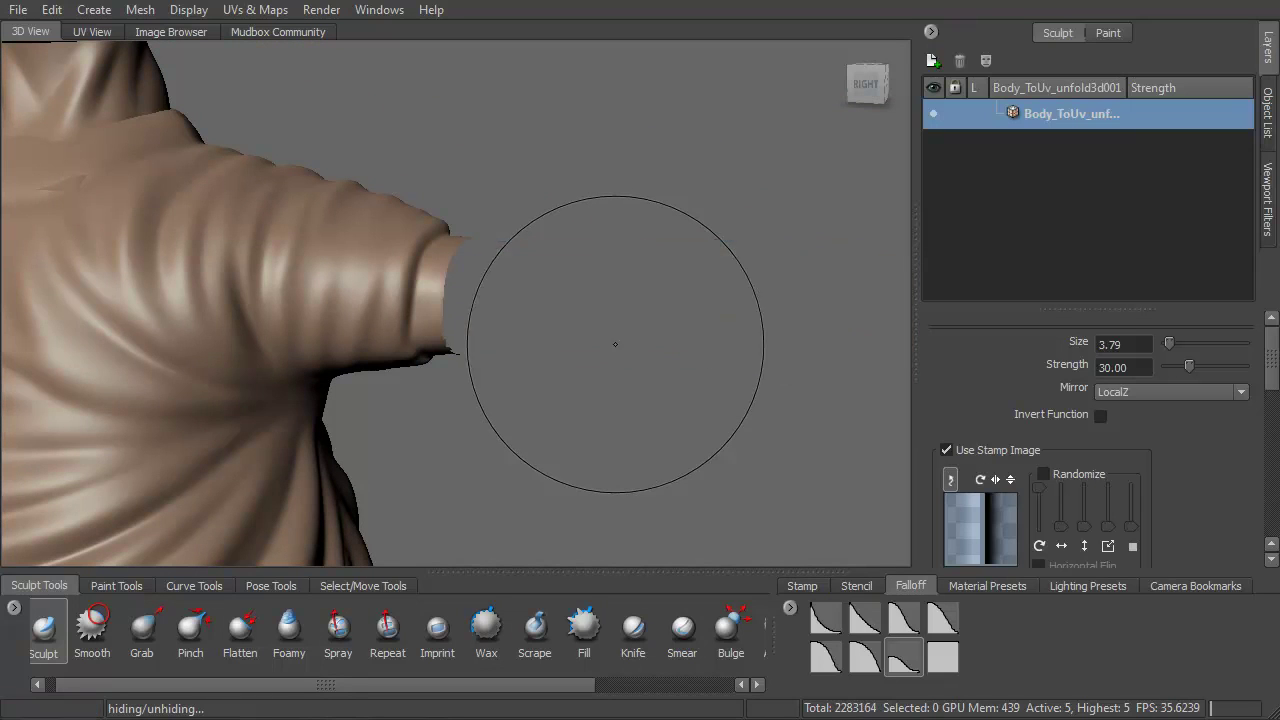
Step: Sculpt and smooth the diagonal folds running down the shirt's side from the armpit
left_click_drag(360, 223, 410, 248, "alt")
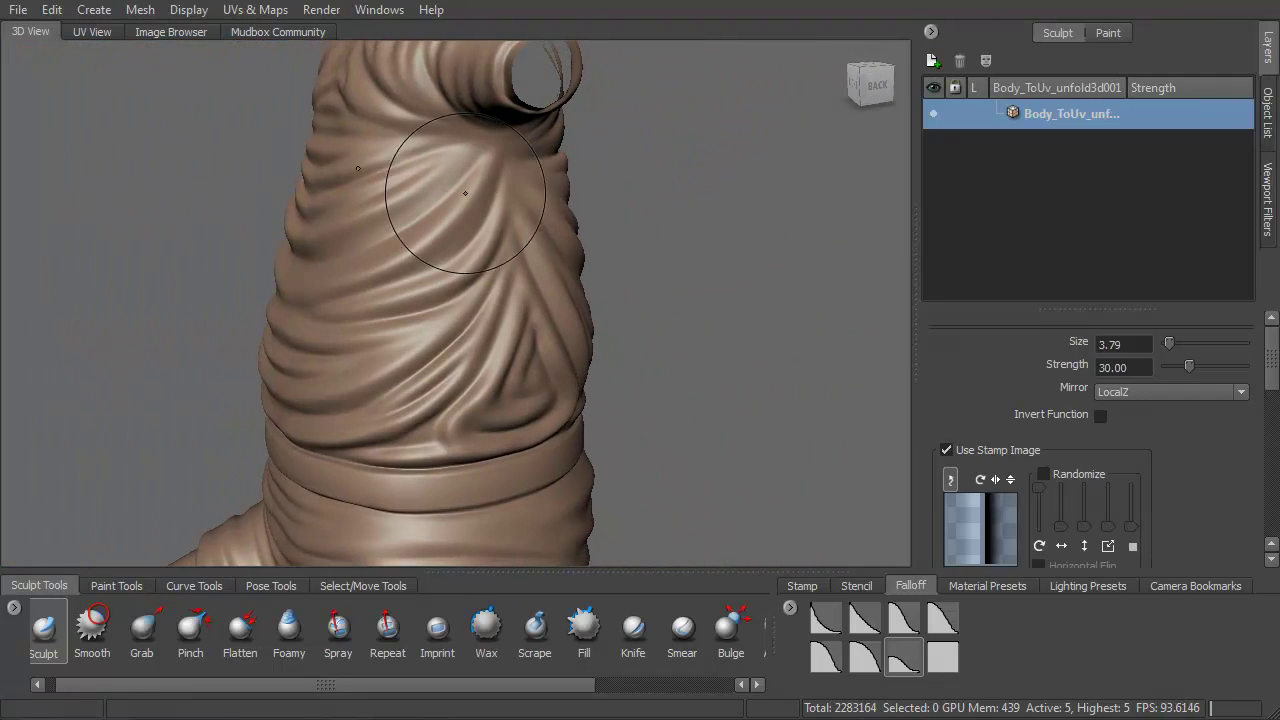
left_click_drag(468, 192, 509, 214, "alt")
left_click_drag(502, 170, 481, 202)
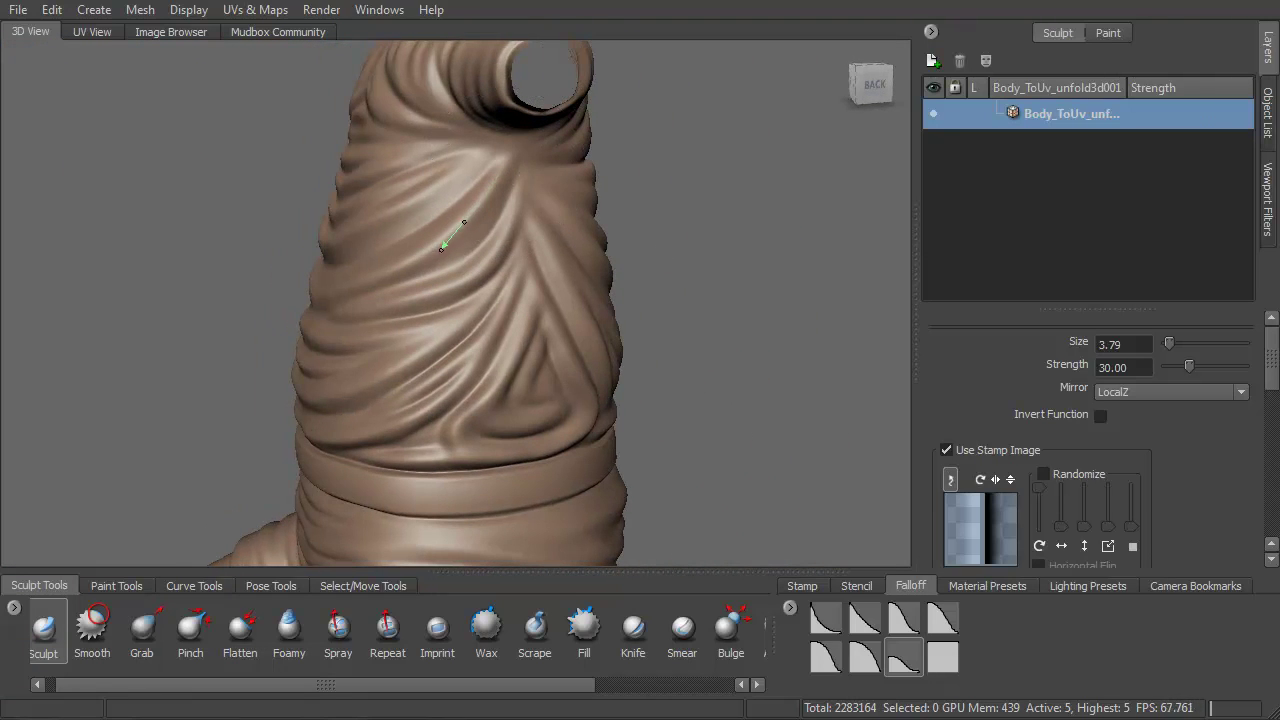
key("shift")
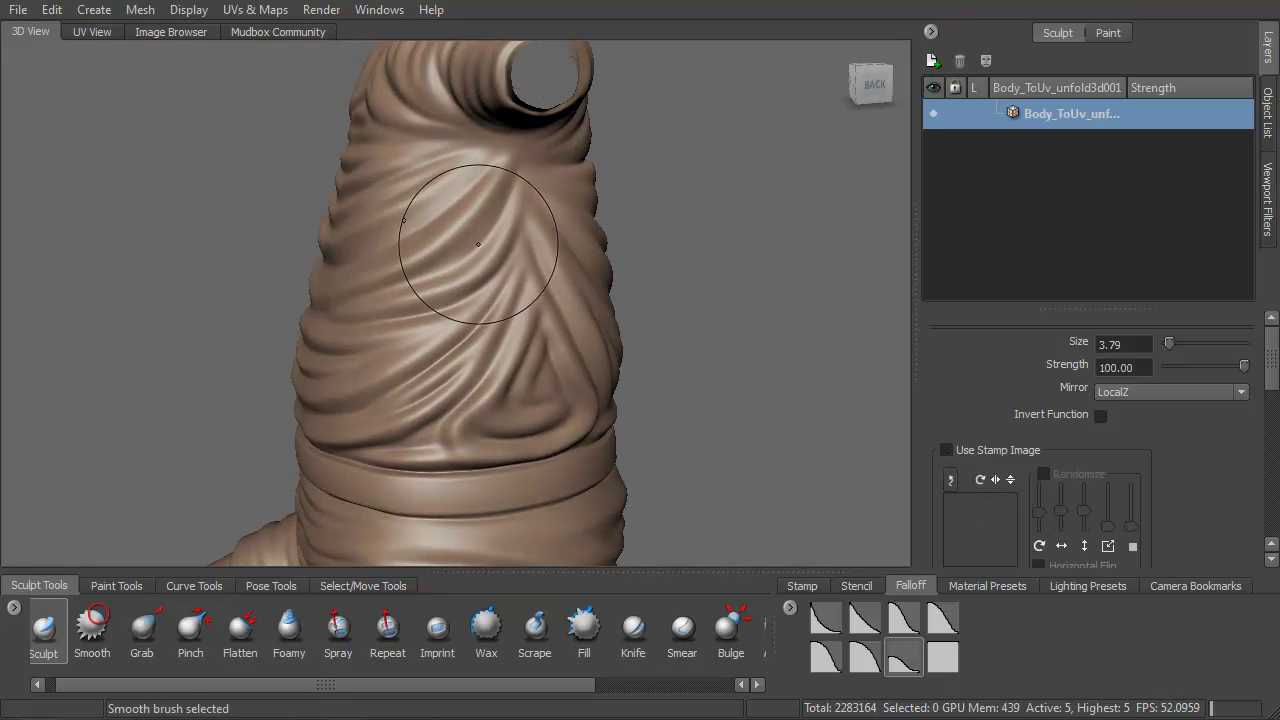
Step: Sculpt the ridges and creases of the triangular fold low on the shirt's side at brush size 3.79
left_click_drag(479, 263, 380, 251, "alt")
right_click_drag(563, 365, 557, 483, "alt")
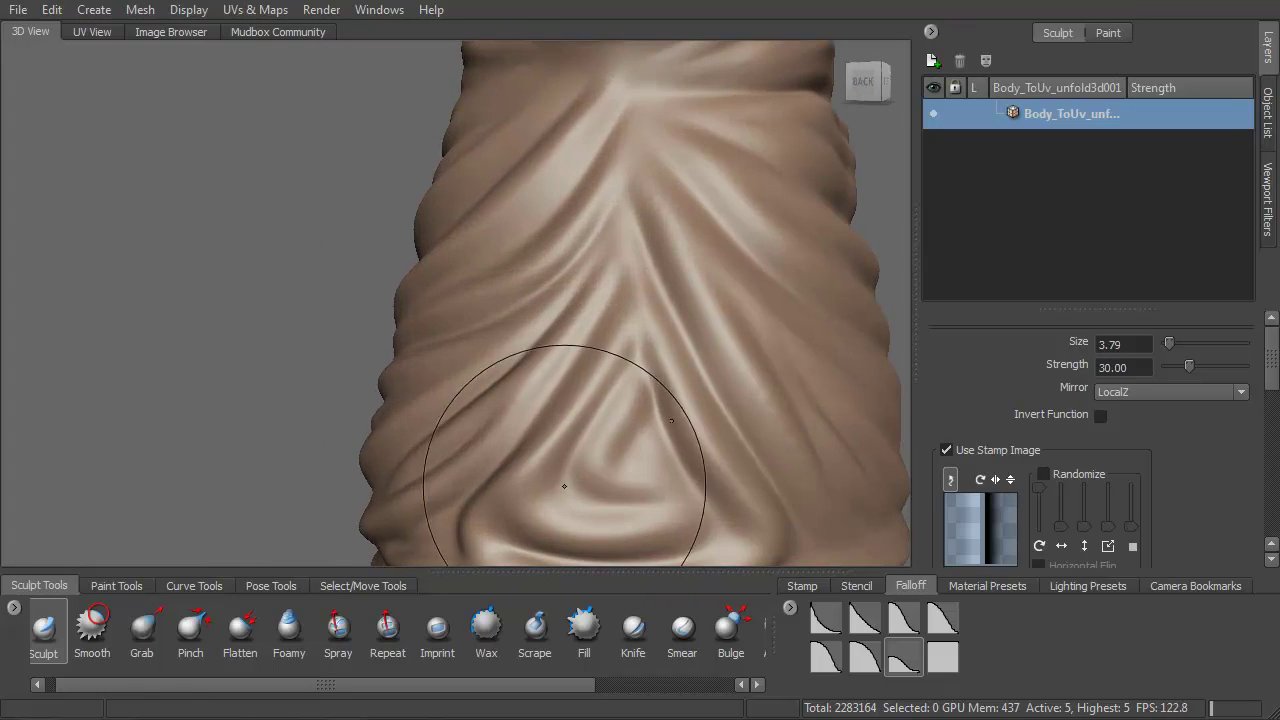
middle_click_drag(504, 433, 436, 357, "alt")
key("shift")
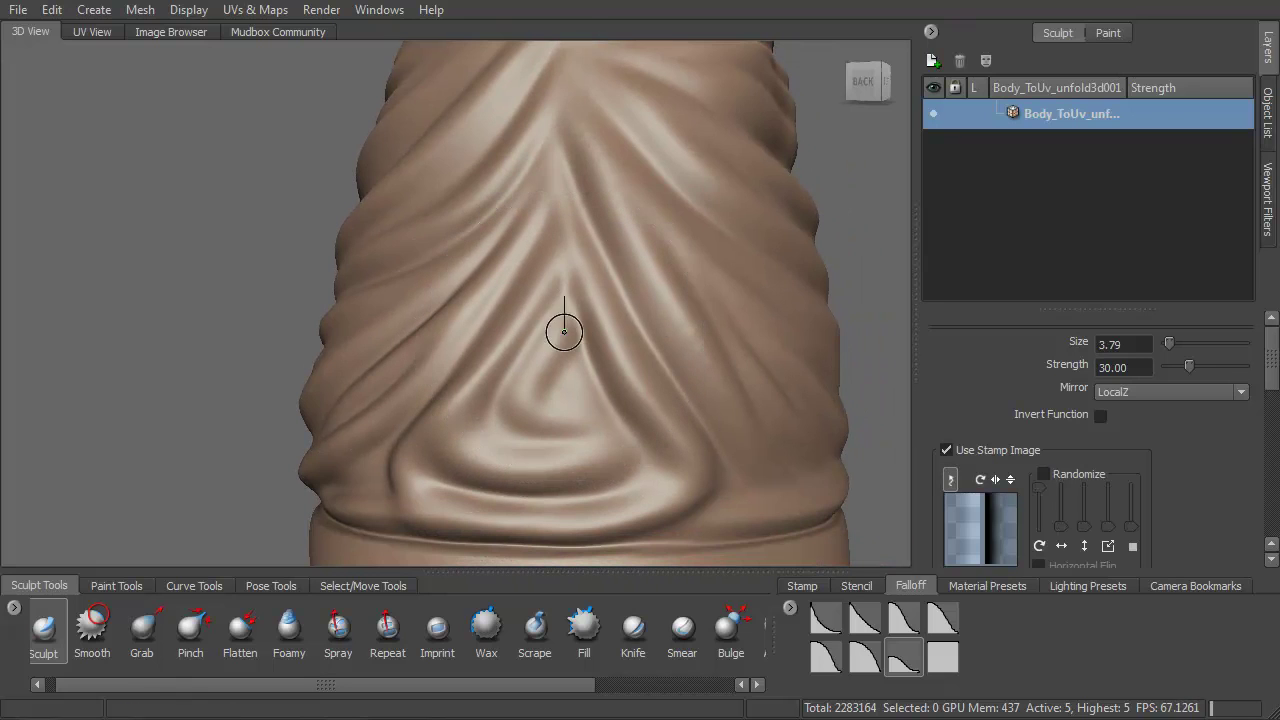
left_click_drag(563, 334, 515, 403)
left_click_drag(587, 432, 600, 410)
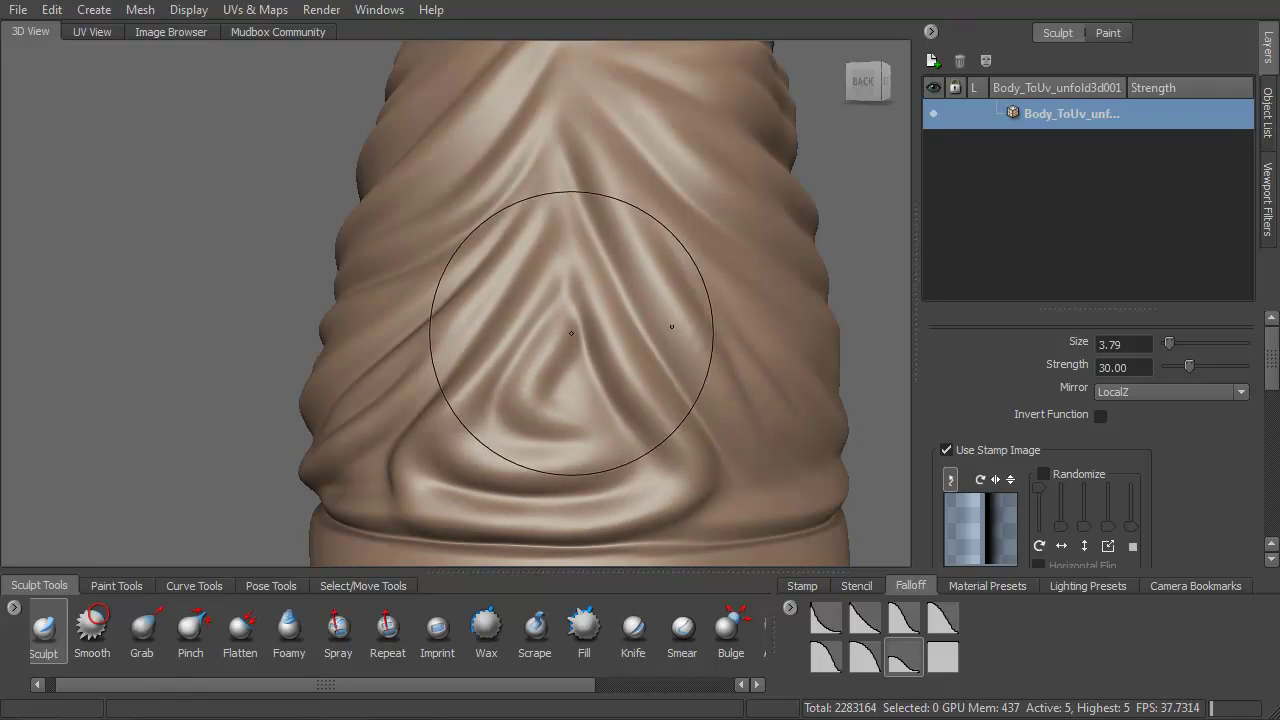
left_click_drag(526, 339, 502, 372)
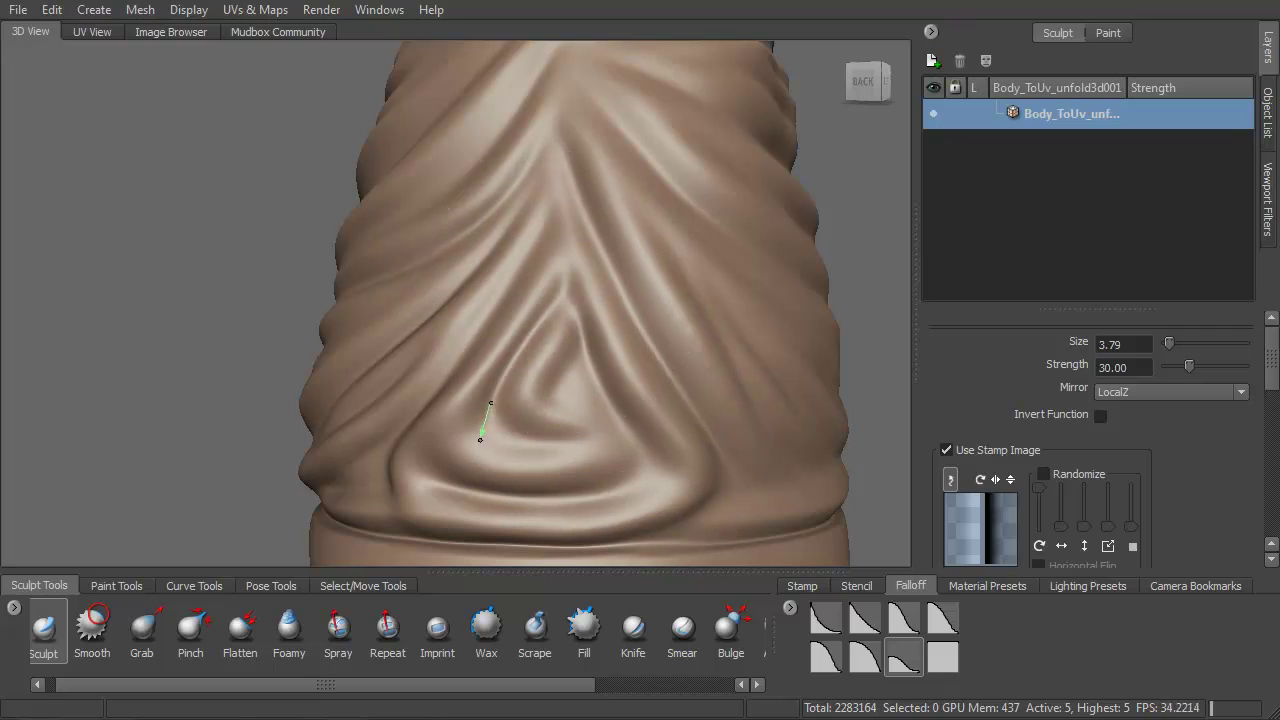
left_click_drag(569, 441, 572, 441)
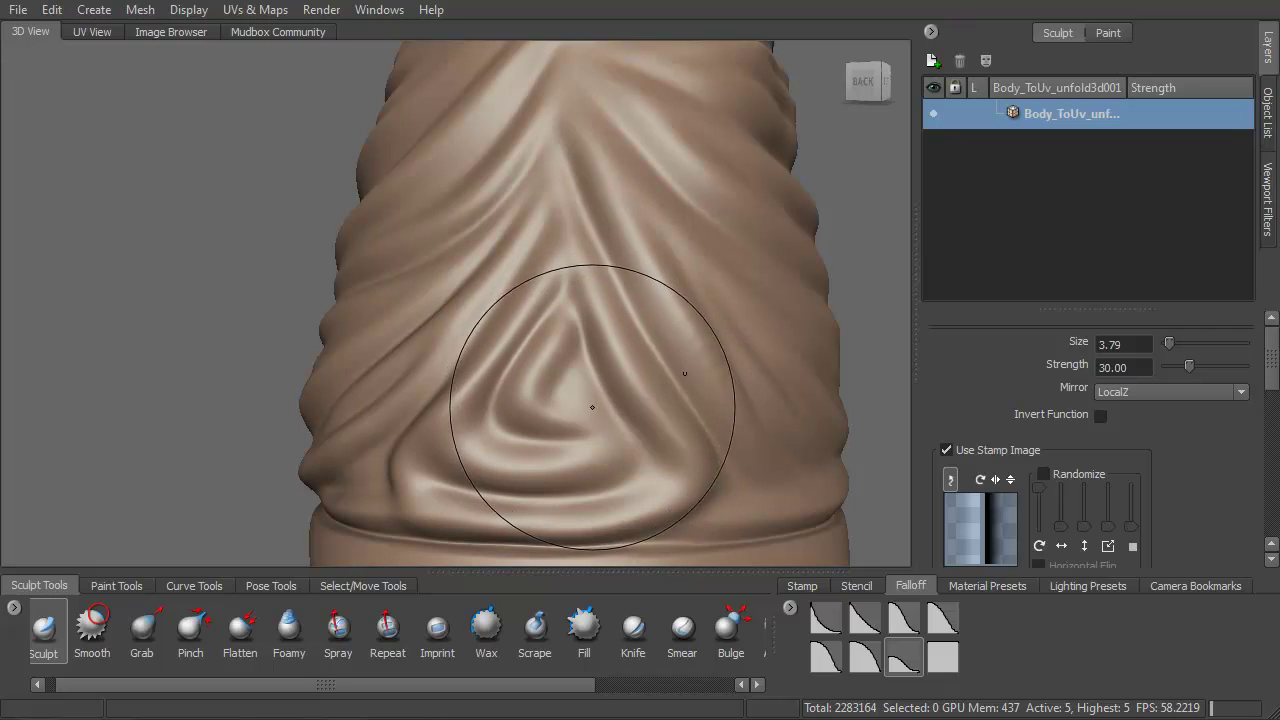
left_click_drag(576, 408, 620, 427)
Step: Reduce the brush size to 2.09 and sculpt finer creases inside and around the triangular fold
key("b")
left_click_drag(572, 393, 507, 391)
left_click_drag(603, 414, 635, 432)
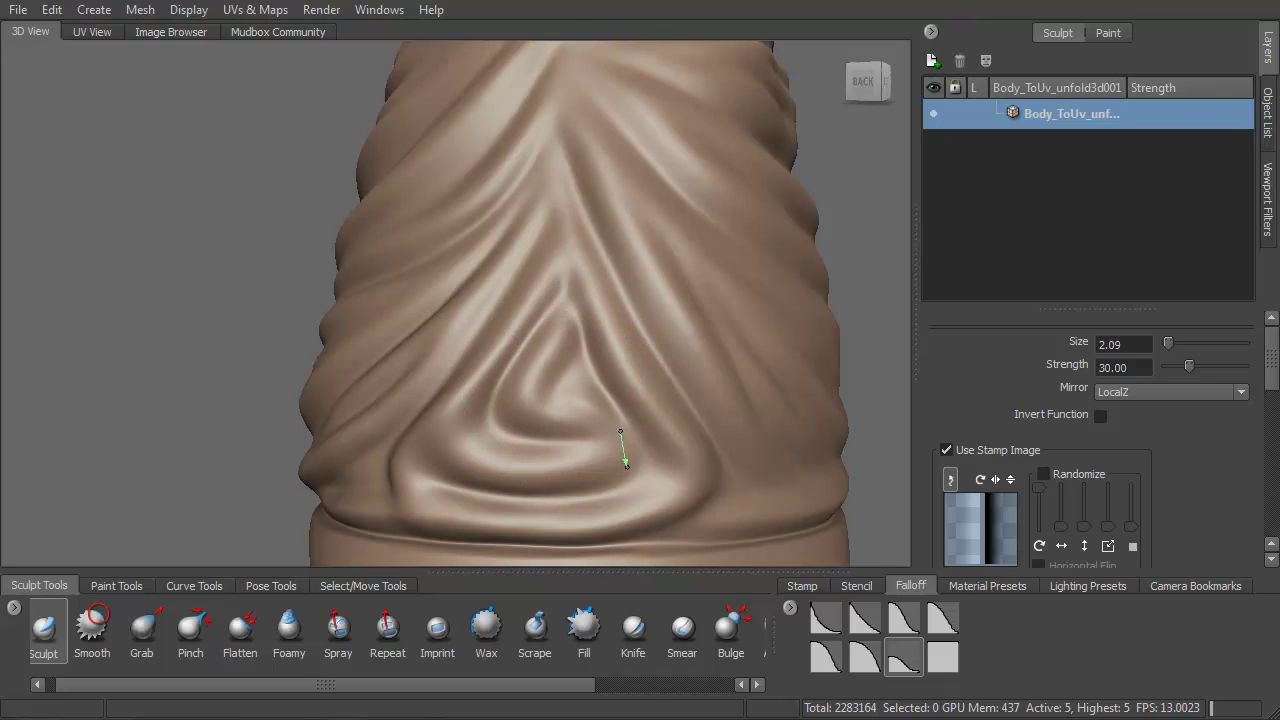
left_click_drag(573, 474, 573, 474)
left_click_drag(582, 416, 616, 436)
left_click_drag(525, 340, 505, 365)
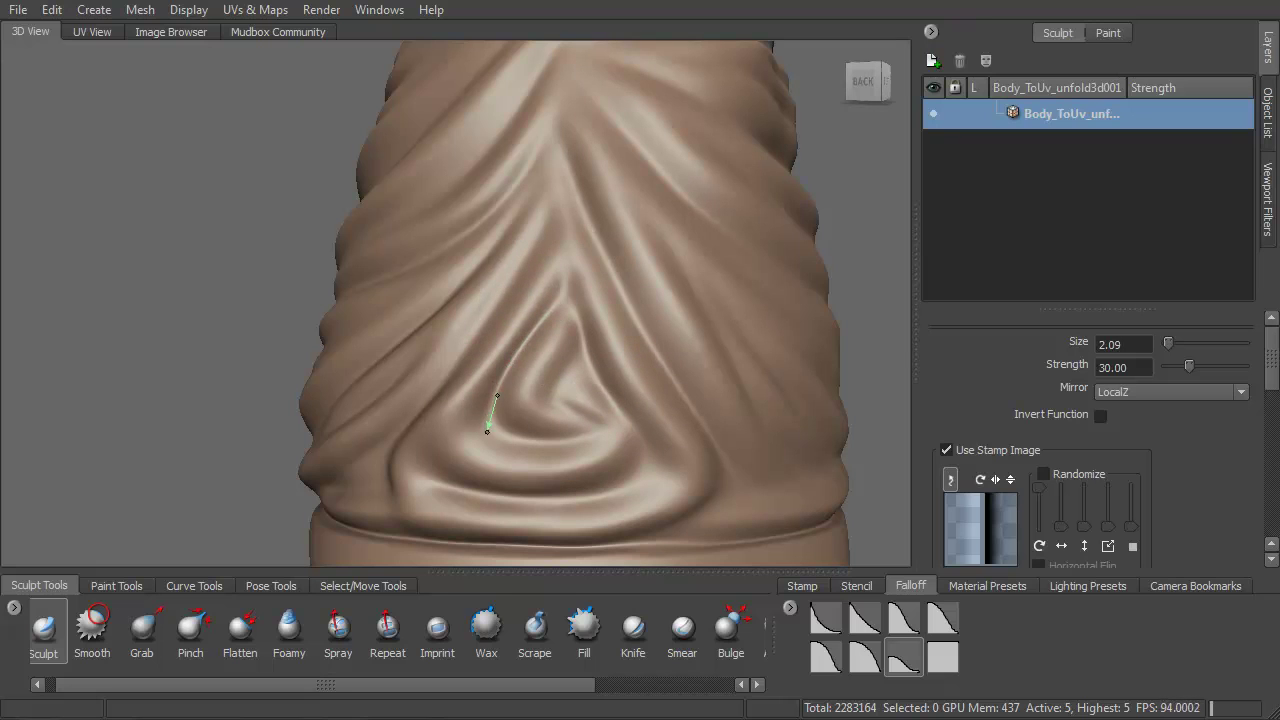
left_click_drag(615, 431, 615, 431)
left_click_drag(576, 381, 612, 399)
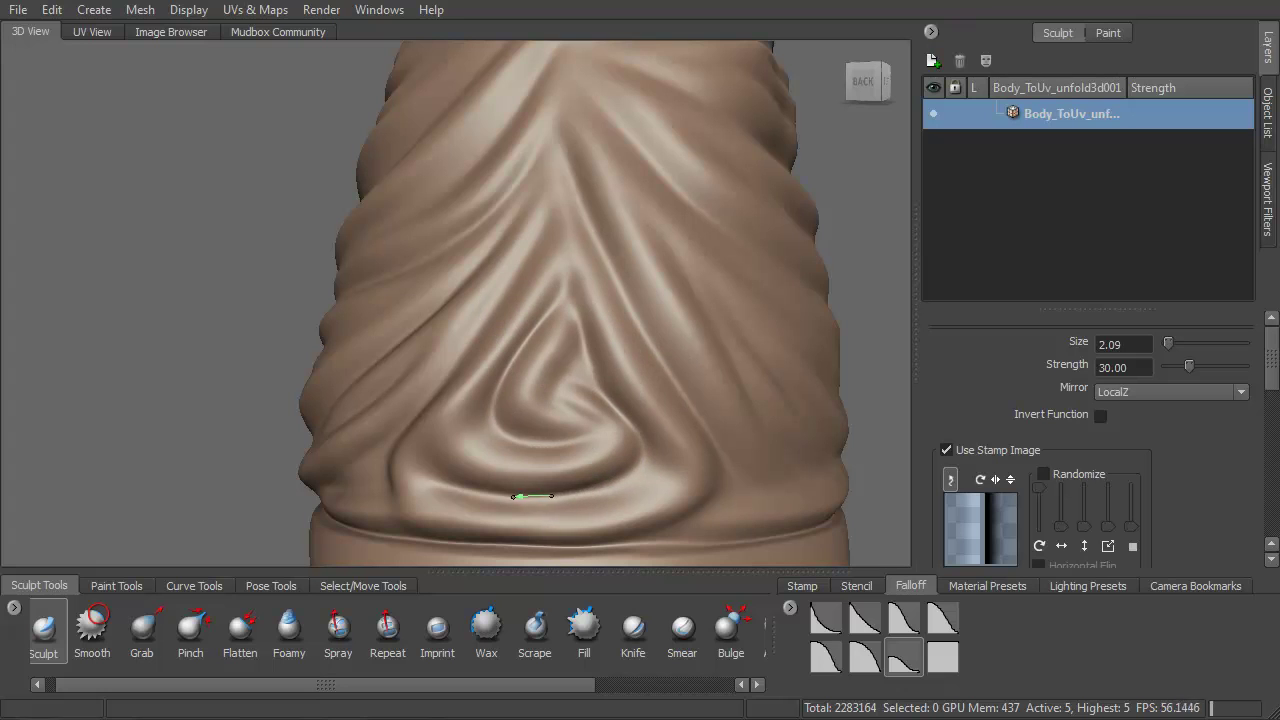
left_click_drag(430, 484, 426, 481)
Step: Sculpt and smooth the converging folds between the armpit and the triangular fold
left_click_drag(466, 429, 460, 443, "alt")
middle_click_drag(460, 443, 358, 550, "alt")
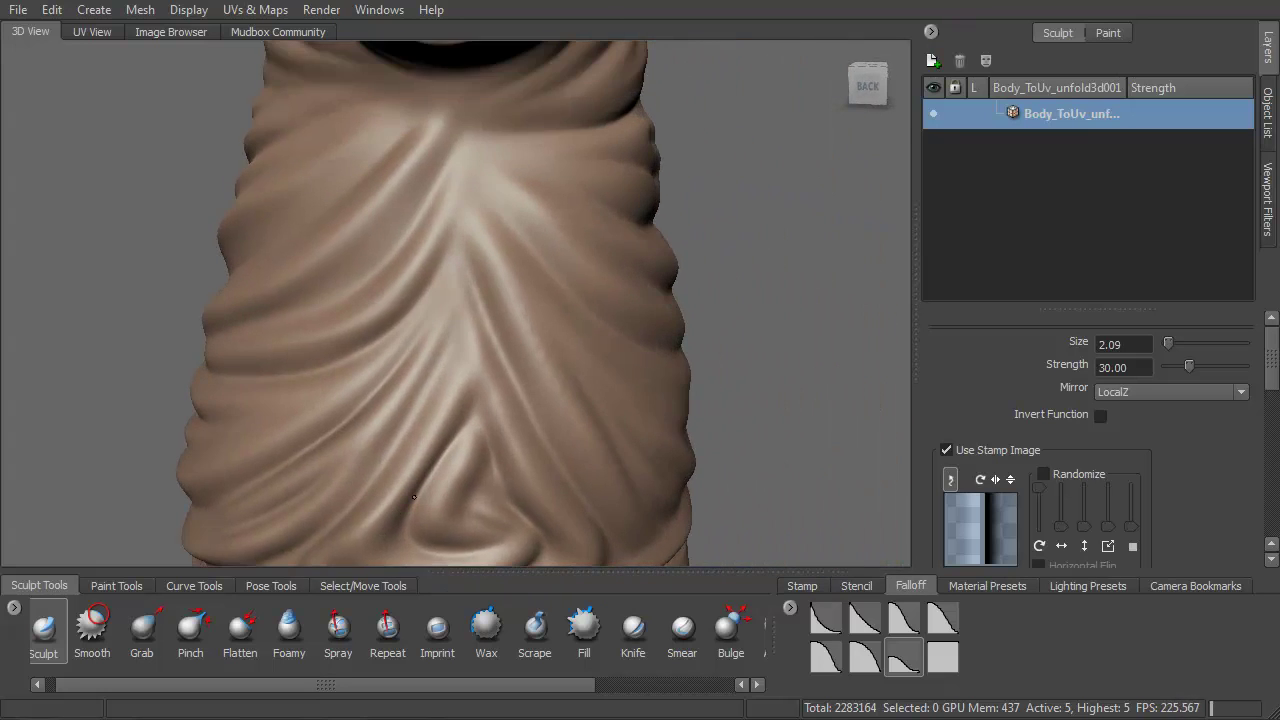
left_click_drag(425, 462, 422, 410, "alt")
left_click_drag(436, 294, 444, 270)
left_click_drag(405, 338, 420, 378)
left_click_drag(384, 444, 277, 423, "alt")
right_click_drag(402, 426, 435, 330, "alt")
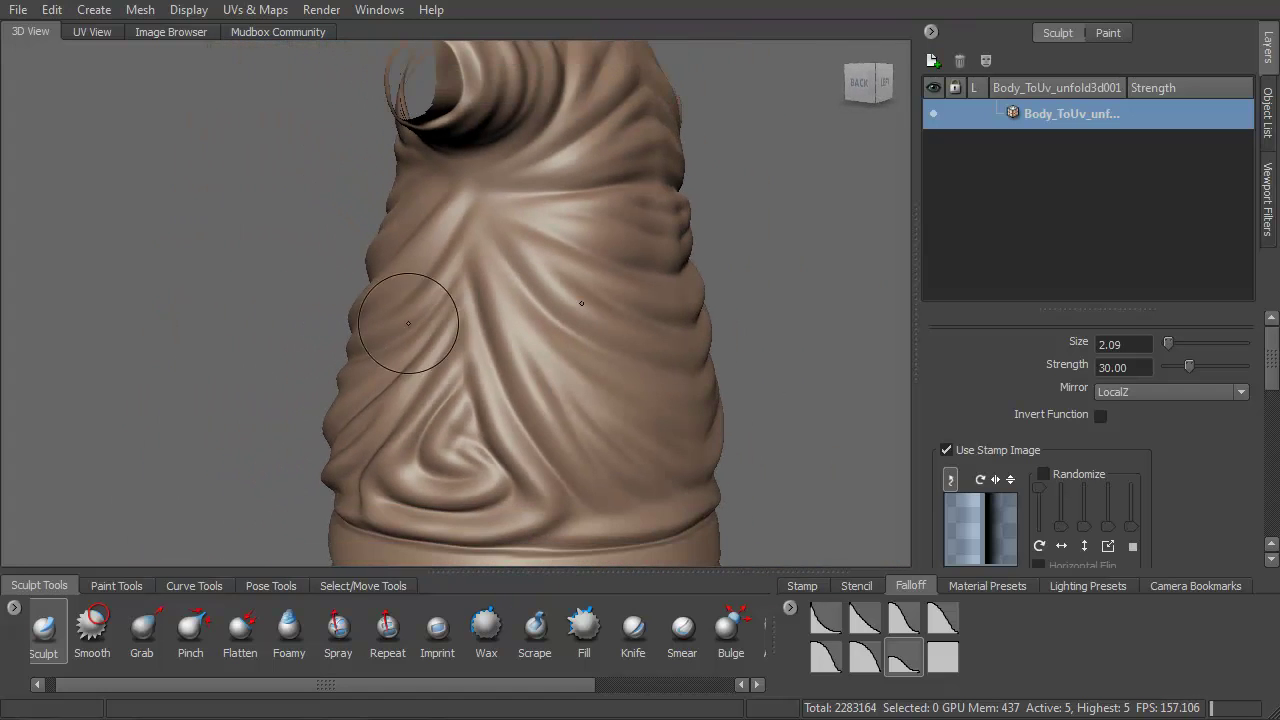
key("shift")
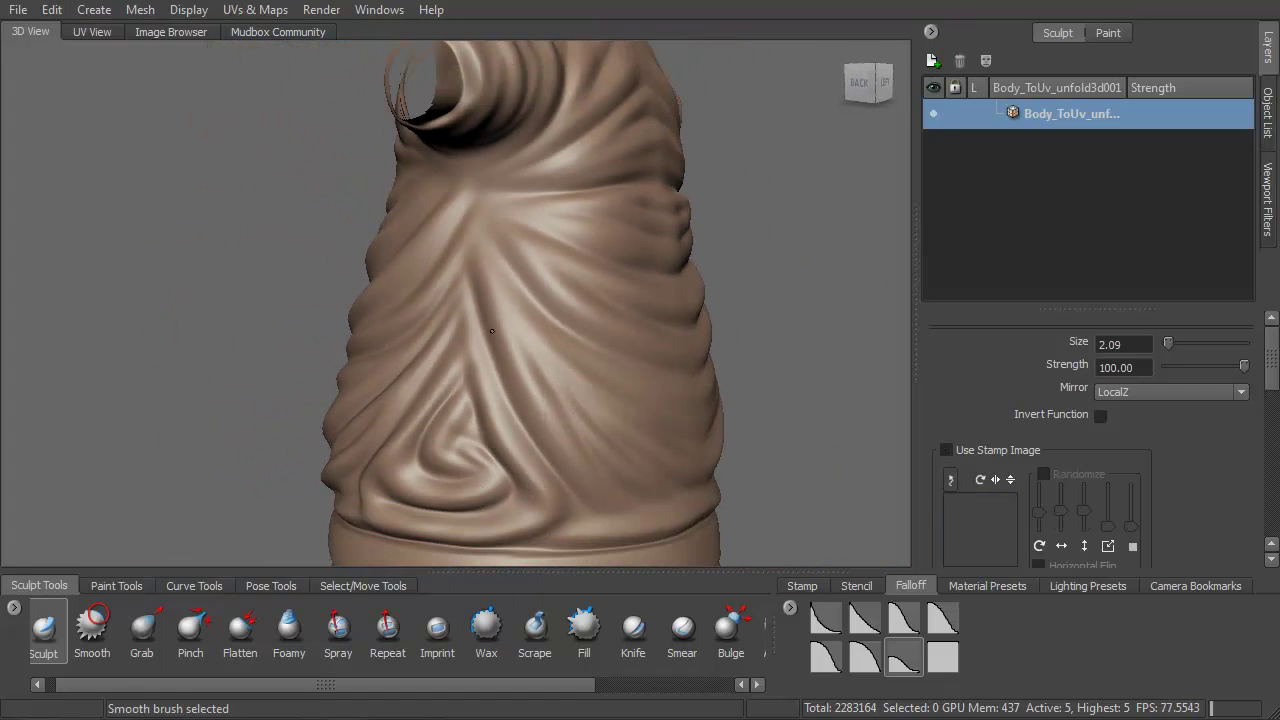
Step: Smooth and sculpt the curved folds sweeping from the armpit across the shirt's upper and middle back
left_click_drag(580, 410, 470, 428, "alt")
key("shift")
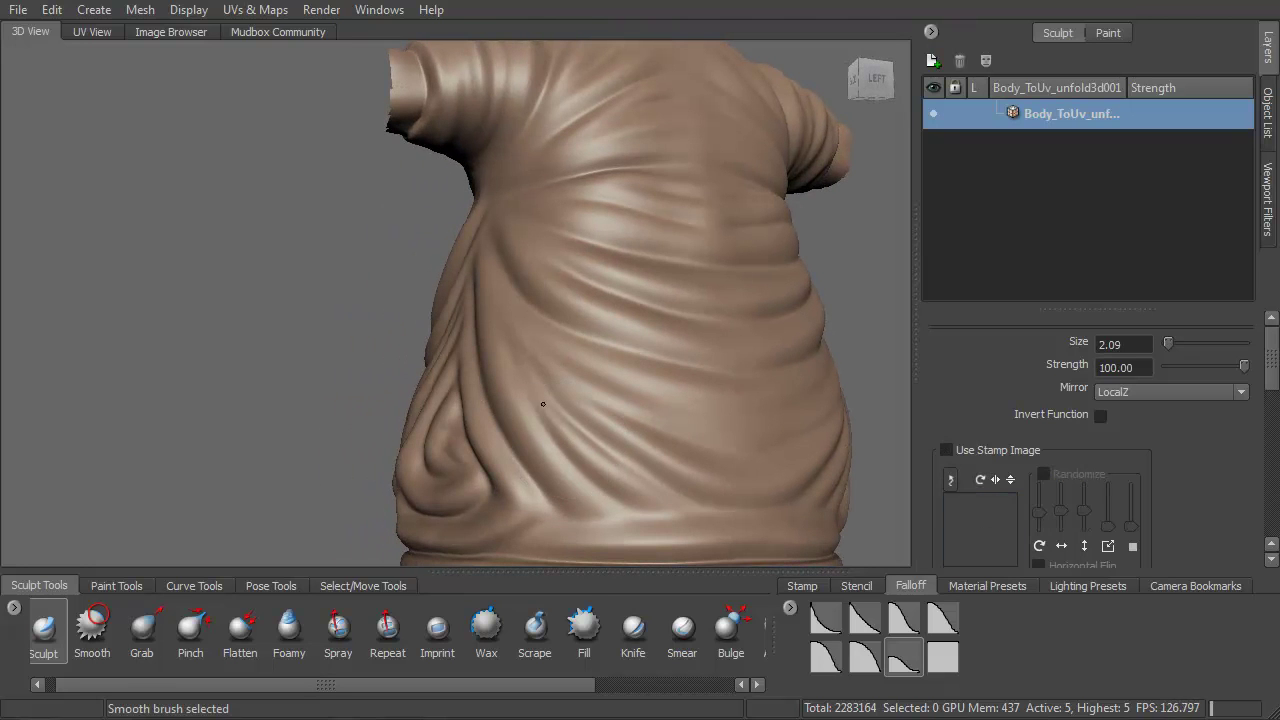
mouse_move(617, 432)
left_mouse_down("alt")
mouse_move(586, 423)
mouse_move(463, 312)
left_mouse_up("alt")
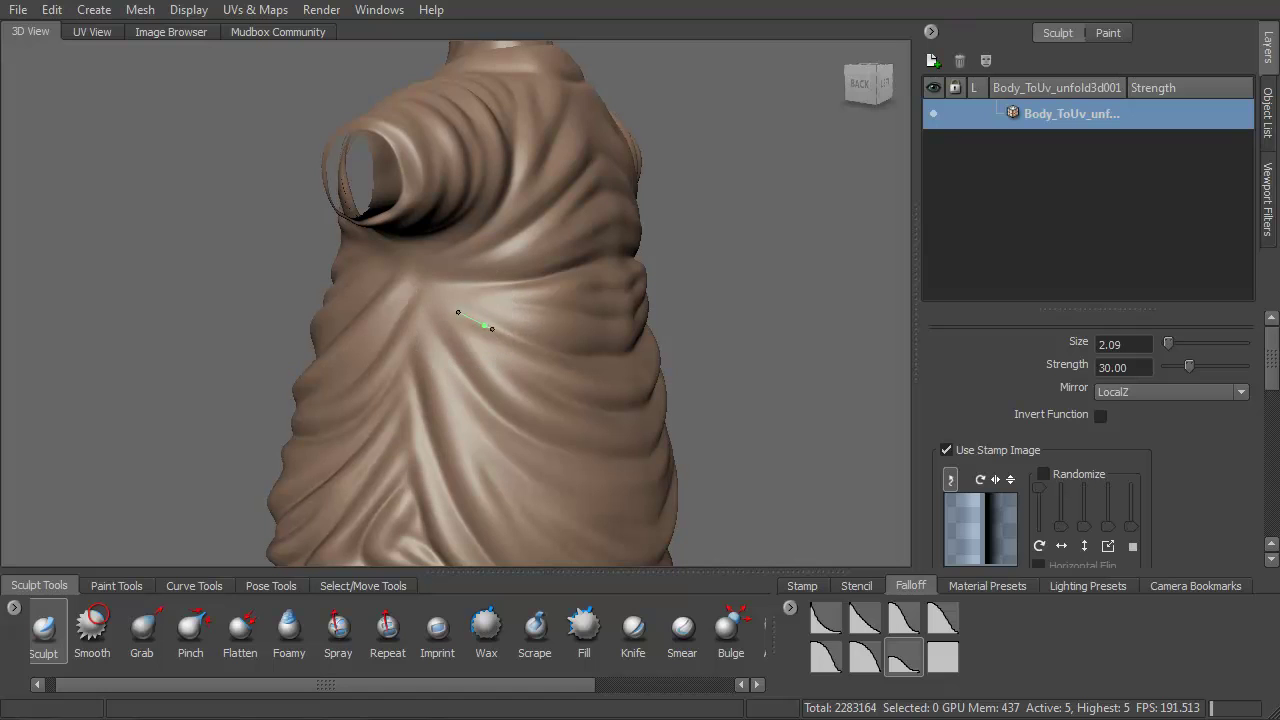
left_click_drag(540, 349, 486, 377, "alt")
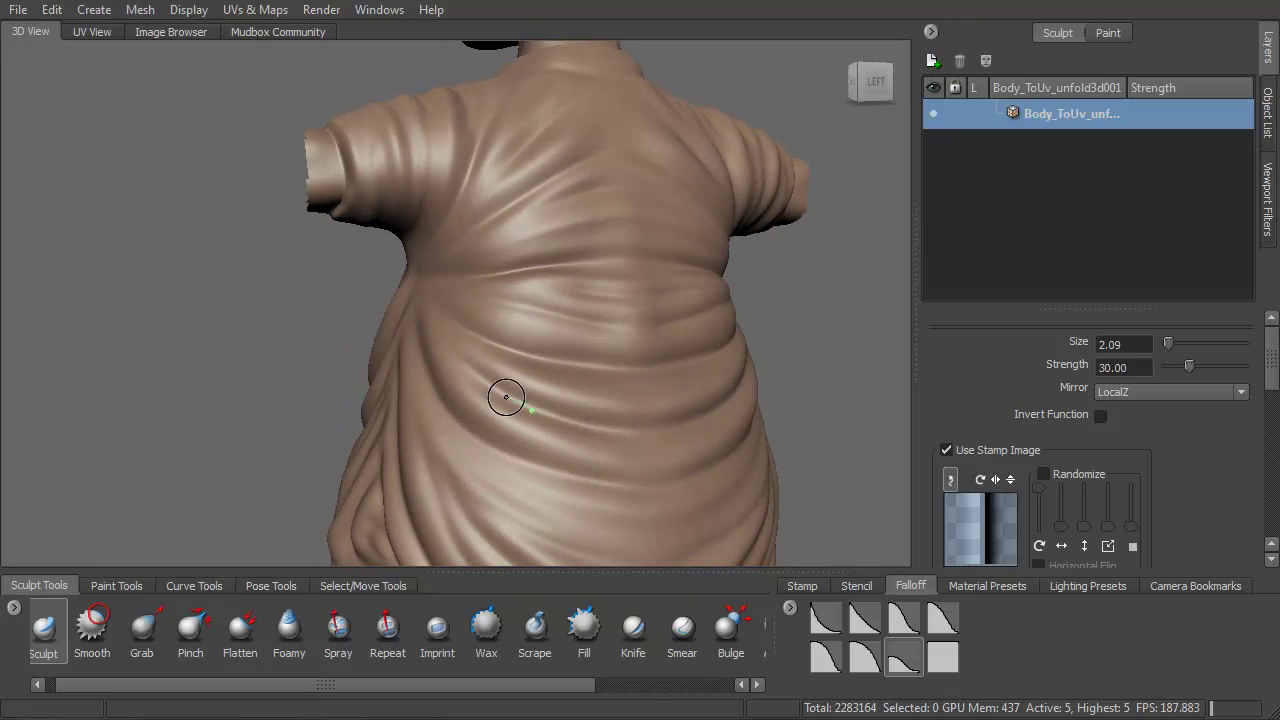
left_click_drag(705, 427, 620, 440, "alt")
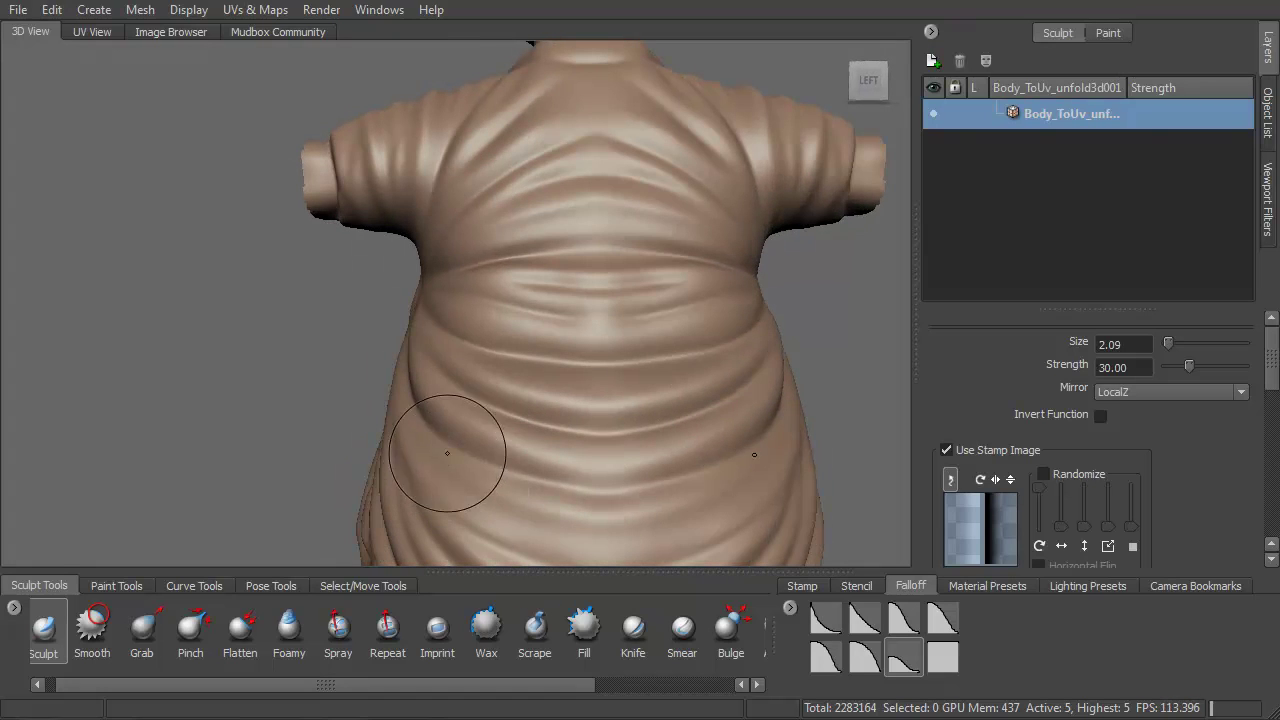
Step: Sculpt the curved folds across the shirt's lower back above the hem
middle_click_drag(607, 488, 598, 344, "alt")
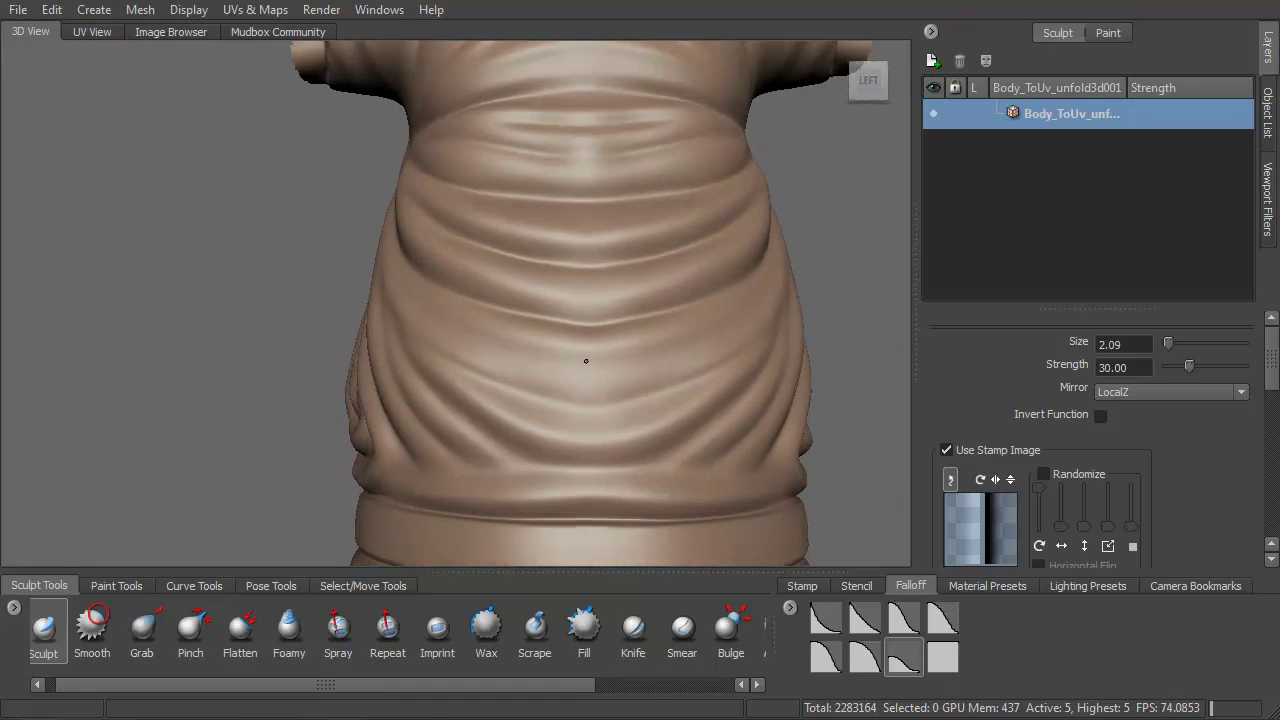
left_click_drag(450, 350, 472, 359, "alt")
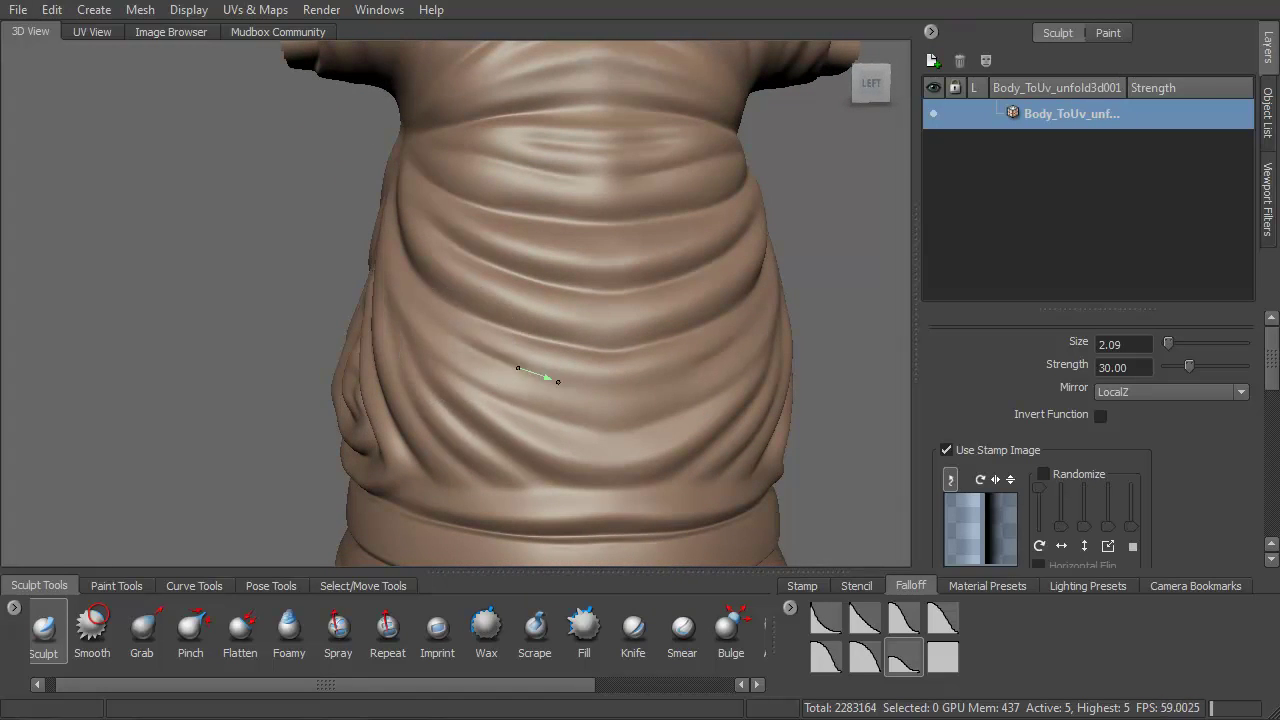
left_click_drag(588, 381, 519, 343, "alt")
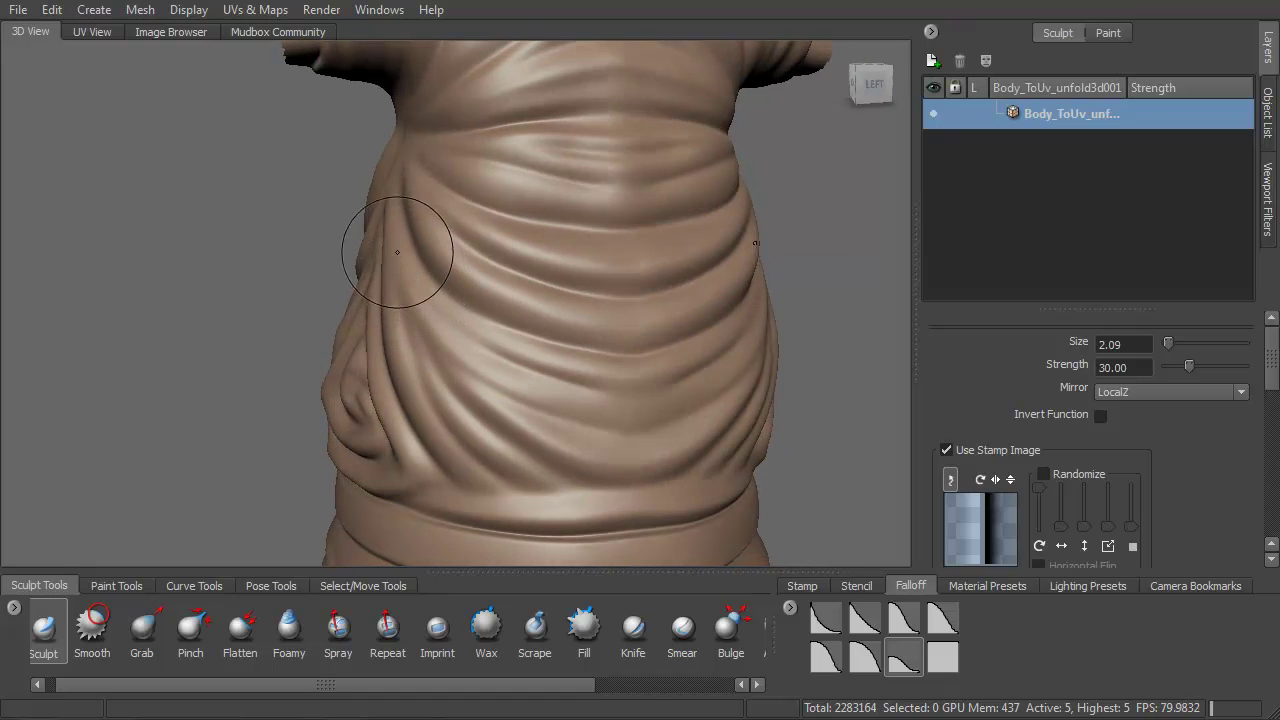
Step: Sculpt the slanted folds between the triangular side fold and the shirt's back
left_click_drag(539, 401, 600, 420, "alt")
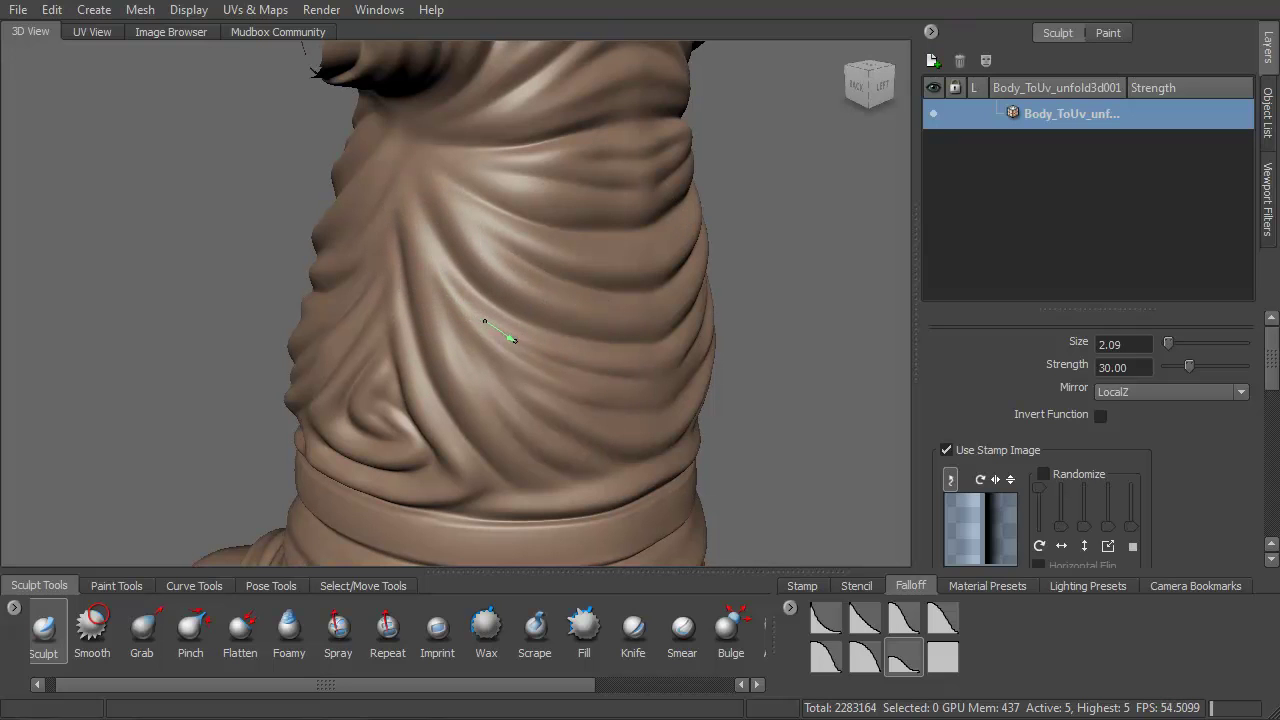
left_click_drag(631, 385, 525, 330, "alt")
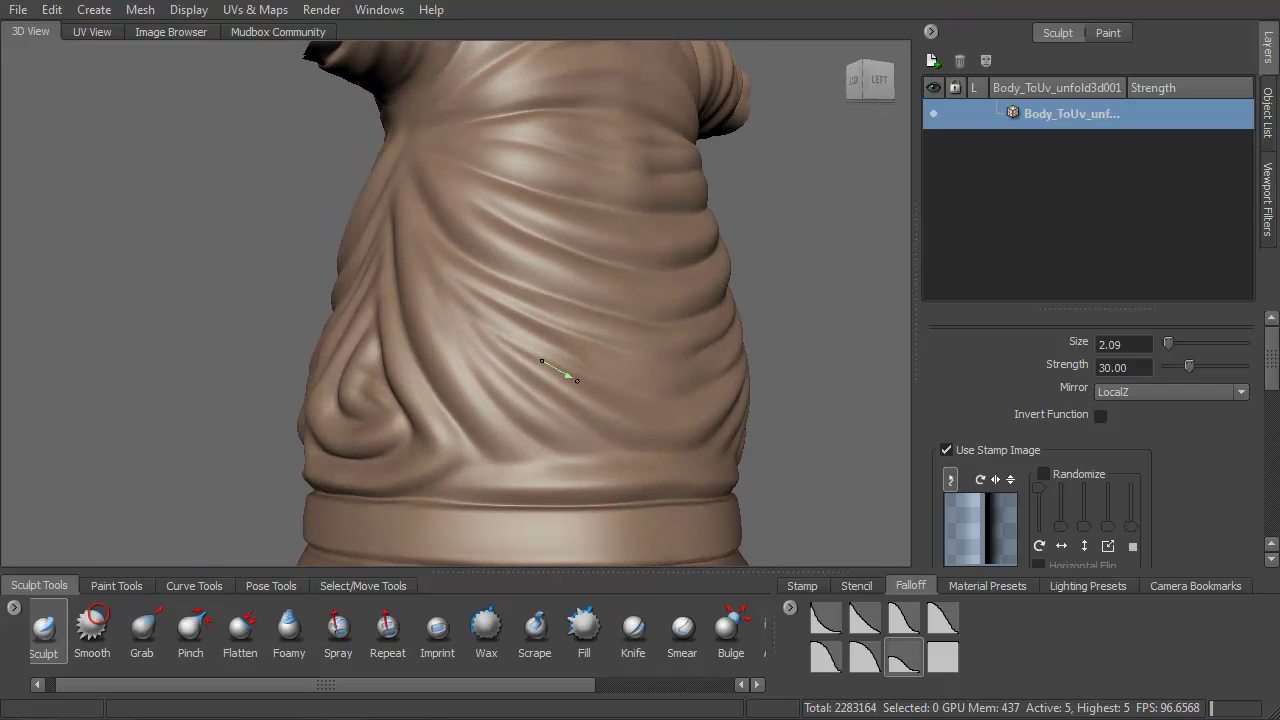
left_click_drag(487, 355, 500, 340, "alt")
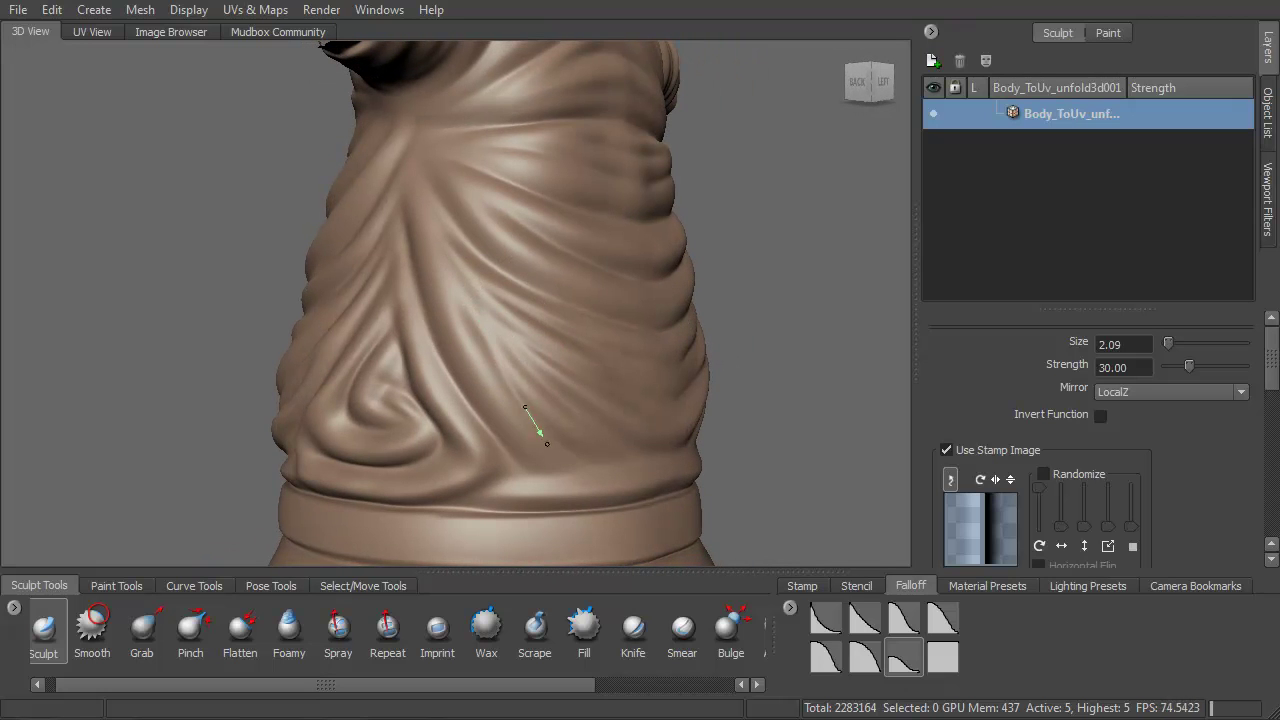
Step: Sculpt the horizontal folds across the shirt's front below the chest
left_click_drag(545, 441, 656, 353, "alt")
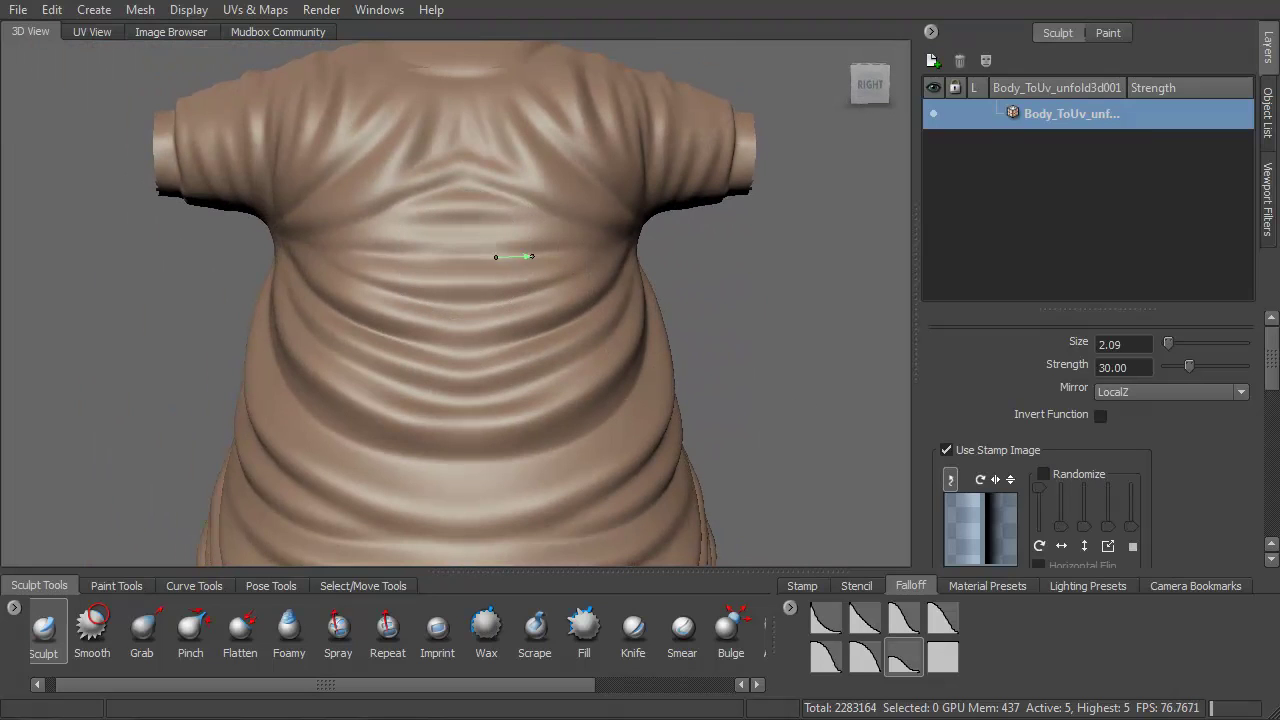
mouse_move(595, 248)
left_mouse_down("alt")
mouse_move(529, 306)
mouse_move(417, 323)
left_mouse_up("alt")
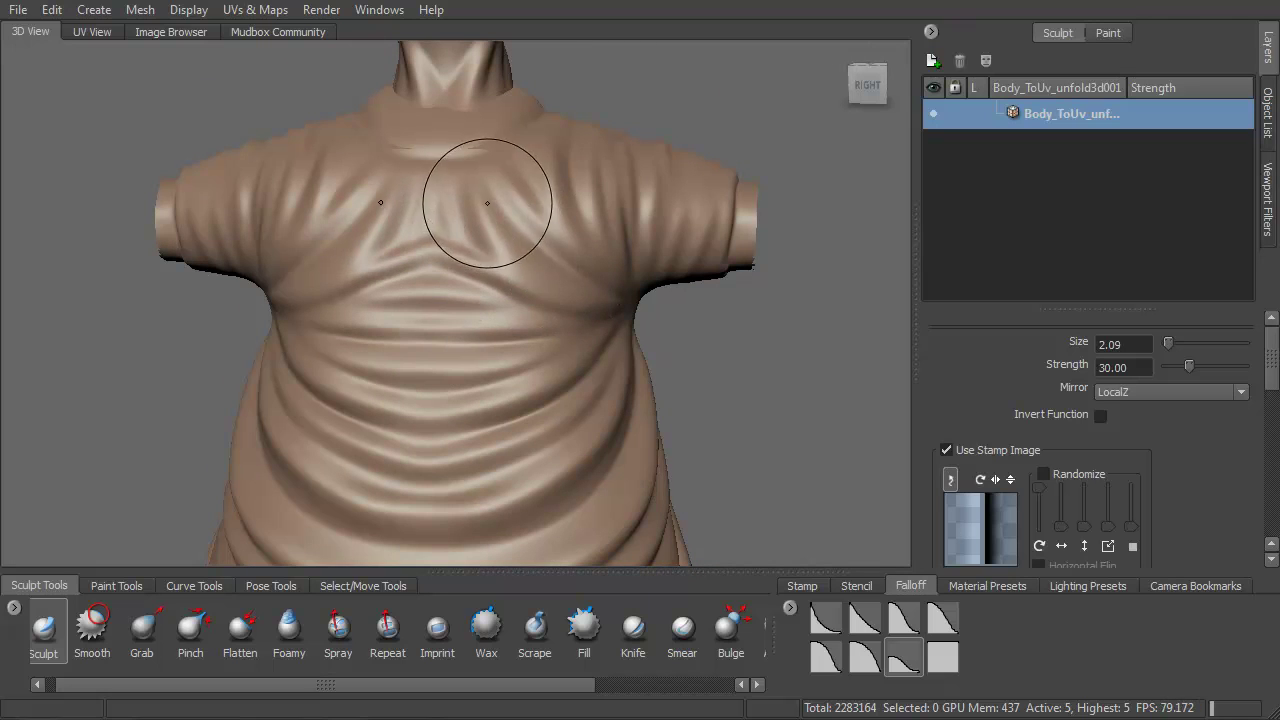
mouse_move(569, 306)
left_mouse_down("alt")
mouse_move(470, 250)
mouse_move(550, 306)
mouse_move(546, 257)
left_mouse_up("alt")
Step: Sculpt the radiating folds on the chest below the collar with a brush size of 2.00
right_click_drag(508, 274, 580, 423, "alt")
left_click_drag(580, 423, 460, 394, "alt")
right_click_drag(460, 394, 434, 341, "alt")
middle_click_drag(434, 341, 434, 393, "alt")
mouse_move(483, 249)
left_mouse_down()
mouse_move(464, 250)
mouse_move(526, 336)
left_mouse_up()
left_click_drag(506, 241, 521, 240)
left_click_drag(524, 182, 525, 184)
left_click_drag(498, 275, 505, 318)
mouse_move(523, 214)
left_mouse_down()
mouse_move(503, 294)
mouse_move(509, 330)
left_mouse_up()
mouse_move(480, 248)
left_mouse_down()
mouse_move(500, 311)
mouse_move(486, 243)
left_mouse_up()
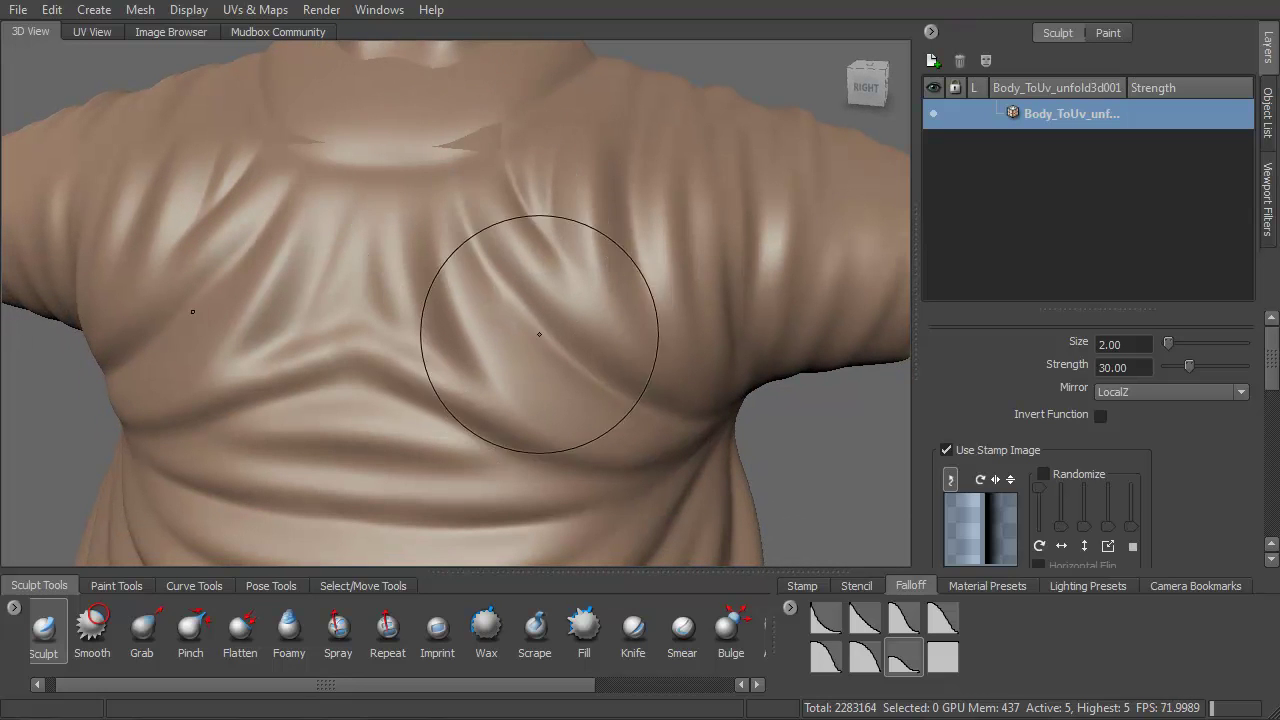
Step: Sculpt the long folds running over the front of the shoulder toward the armpit
mouse_move(551, 314)
left_mouse_down("alt")
mouse_move(509, 320)
mouse_move(535, 346)
mouse_move(491, 271)
mouse_move(529, 271)
left_mouse_up("alt")
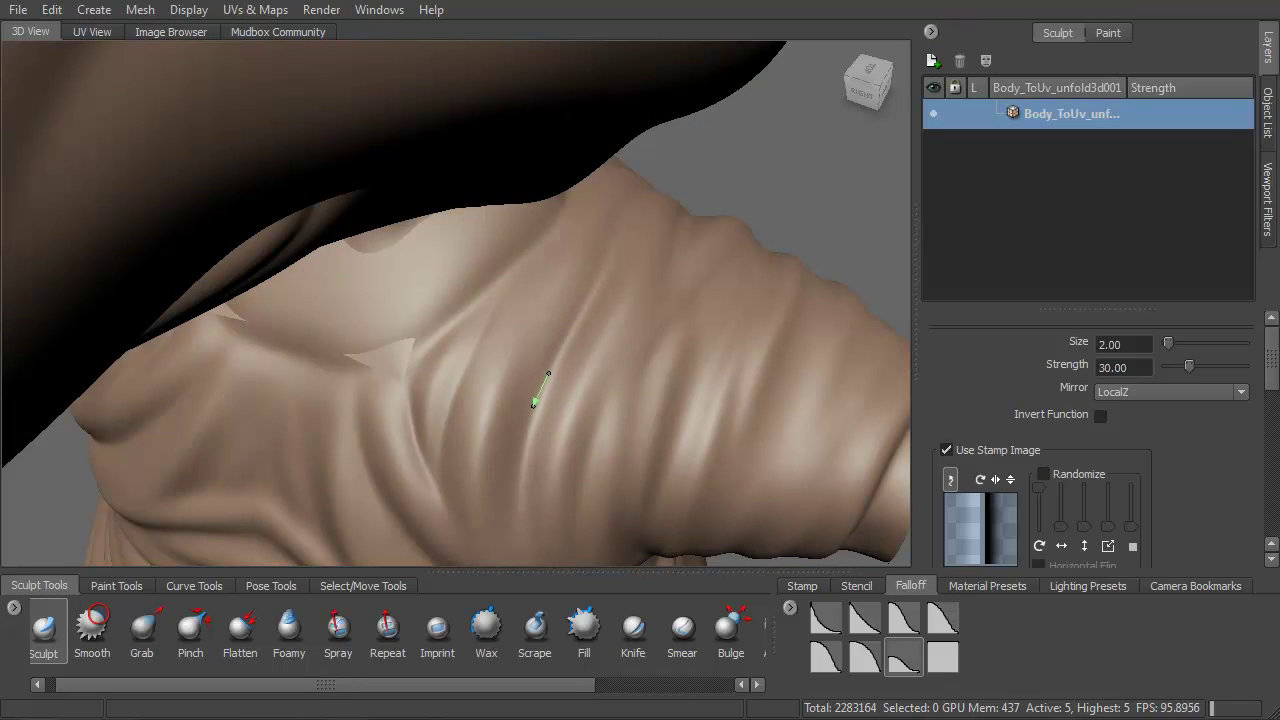
mouse_move(500, 443)
left_mouse_down("alt")
mouse_move(586, 200)
mouse_move(594, 346)
left_mouse_up("alt")
mouse_move(619, 309)
left_mouse_down("alt")
mouse_move(569, 323)
mouse_move(551, 314)
mouse_move(553, 290)
left_mouse_up("alt")
mouse_move(547, 160)
left_mouse_down("alt")
mouse_move(466, 214)
mouse_move(473, 286)
left_mouse_up("alt")
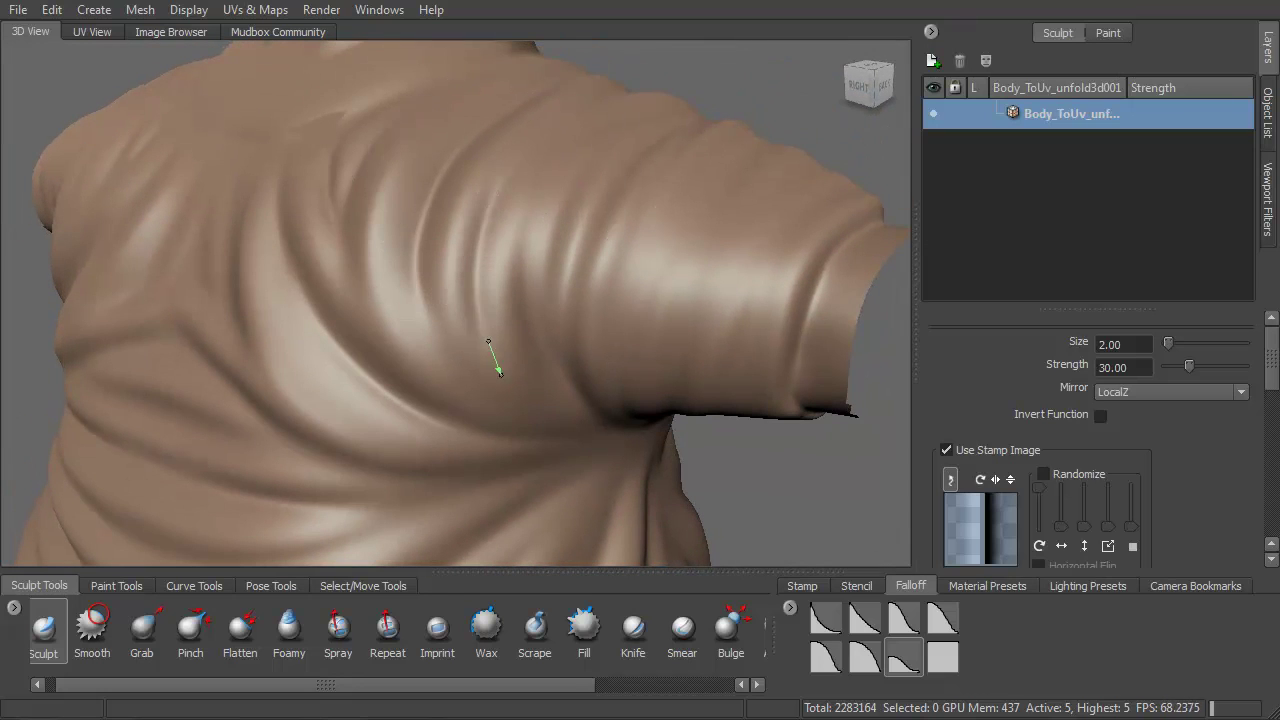
left_click_drag(503, 380, 504, 384)
left_click_drag(499, 363, 491, 297, "alt")
Step: Sculpt the vertical folds on the chest beside the armpit and show the hidden arms
middle_click_drag(473, 90, 451, 257, "alt")
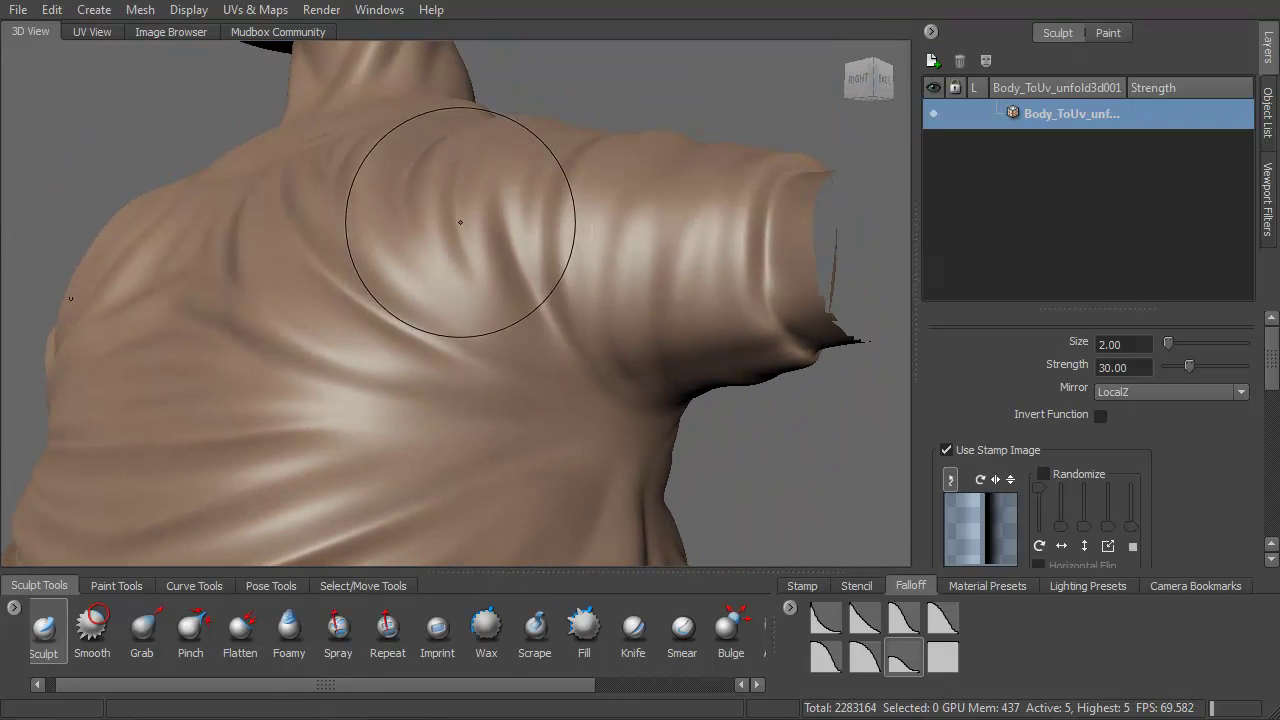
left_click_drag(469, 264, 479, 296)
left_click_drag(433, 235, 438, 274)
left_click_drag(483, 237, 483, 271)
left_click_drag(562, 355, 588, 392, "alt")
mouse_move(563, 440)
left_mouse_down("alt")
mouse_move(517, 463)
mouse_move(576, 406)
left_mouse_up("alt")
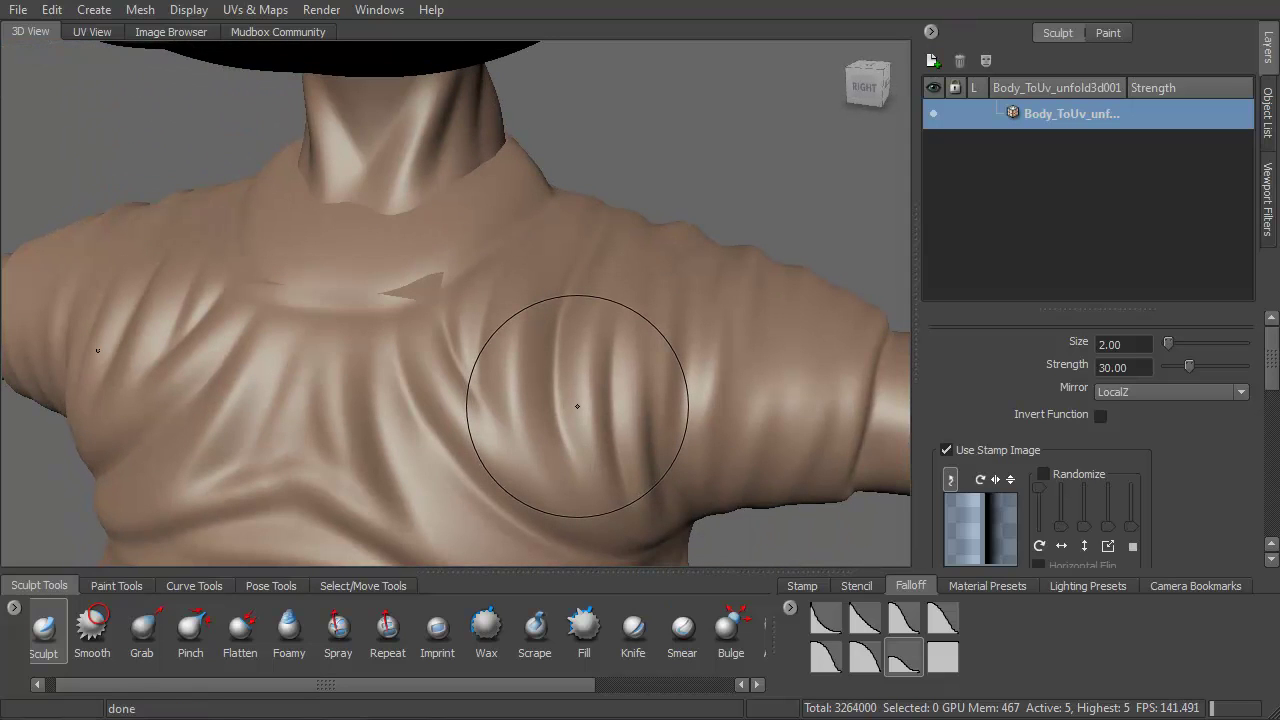
Step: Sculpt vertical folds down the front of the sleeve between the shoulder and the cuff
mouse_move(577, 406)
left_mouse_down("alt")
mouse_move(680, 343)
mouse_move(594, 334)
mouse_move(620, 308)
mouse_move(491, 286)
mouse_move(491, 357)
mouse_move(466, 403)
mouse_move(460, 468)
left_mouse_up("alt")
mouse_move(498, 264)
left_mouse_down()
mouse_move(434, 445)
mouse_move(405, 430)
mouse_move(386, 371)
mouse_move(391, 223)
mouse_move(417, 328)
mouse_move(471, 257)
left_mouse_up()
mouse_move(492, 149)
left_mouse_down()
mouse_move(449, 309)
mouse_move(480, 318)
left_mouse_up()
left_click_drag(457, 395, 511, 270)
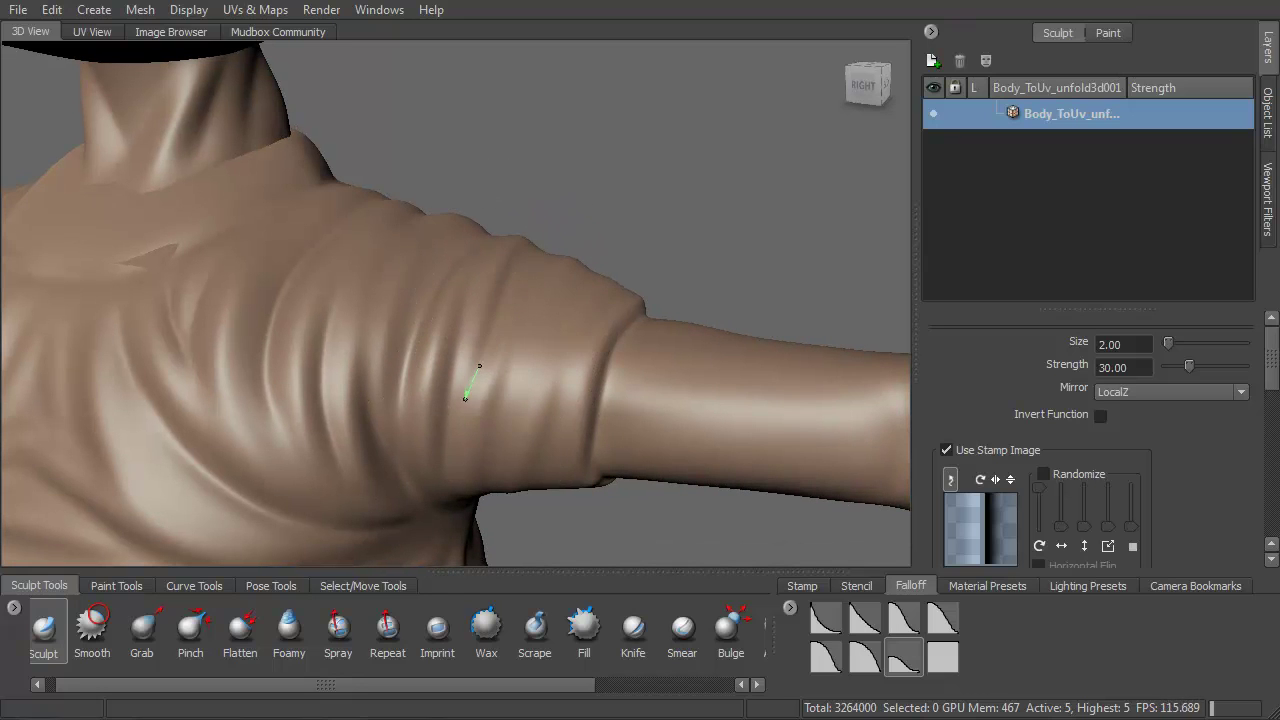
left_click_drag(461, 407, 450, 447)
left_click_drag(517, 283, 515, 316)
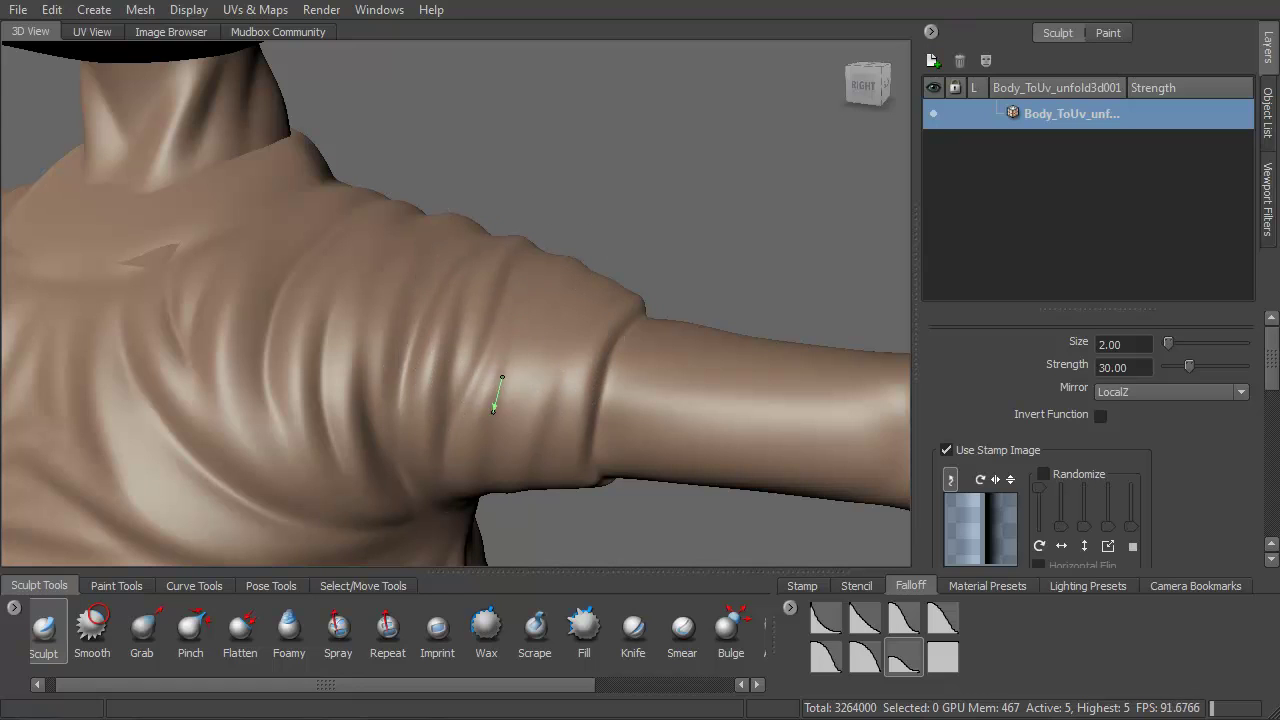
Step: Sculpt small creases across the front of the sleeve near the cuff
left_click_drag(484, 453, 540, 301, "alt")
left_click_drag(533, 238, 536, 240)
left_click_drag(522, 340, 501, 414)
left_click_drag(538, 252, 506, 432)
left_click_drag(523, 310, 519, 346)
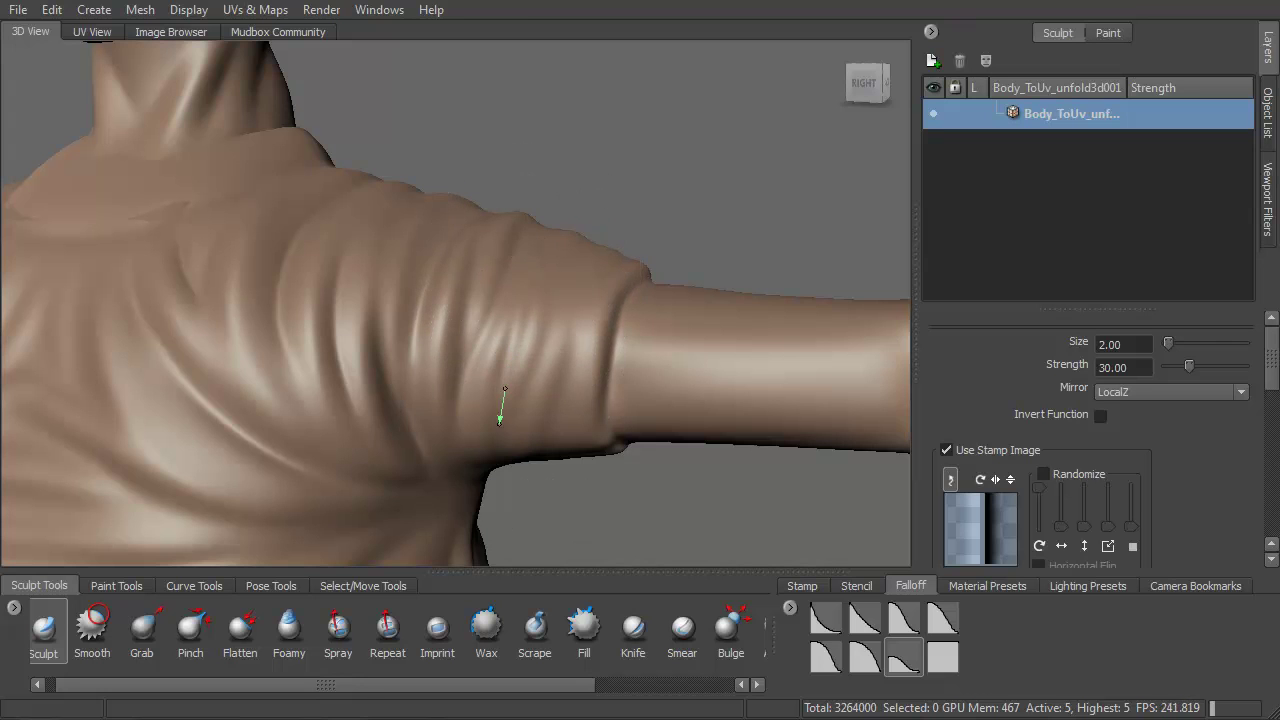
left_click_drag(499, 430, 498, 435)
Step: Sculpt lengthened folds wrapping around the sleeve
mouse_move(504, 369)
left_mouse_down("alt")
mouse_move(474, 303)
mouse_move(420, 299)
mouse_move(406, 262)
mouse_move(426, 342)
left_mouse_up("alt")
left_click_drag(411, 149, 404, 238)
left_click_drag(438, 345, 435, 172)
left_click_drag(441, 120, 450, 297)
left_click_drag(454, 150, 456, 195)
Step: Sculpt the curved folds along the underside of the sleeve toward the armpit
mouse_move(486, 271)
left_mouse_down("alt")
mouse_move(319, 240)
mouse_move(399, 252)
mouse_move(453, 241)
left_mouse_up("alt")
mouse_move(251, 233)
left_mouse_down()
mouse_move(347, 301)
mouse_move(395, 310)
left_mouse_up()
mouse_move(257, 278)
left_mouse_down()
mouse_move(278, 306)
mouse_move(390, 325)
left_mouse_up()
mouse_move(320, 256)
left_mouse_down("alt")
mouse_move(363, 354)
mouse_move(406, 274)
mouse_move(457, 337)
left_mouse_up("alt")
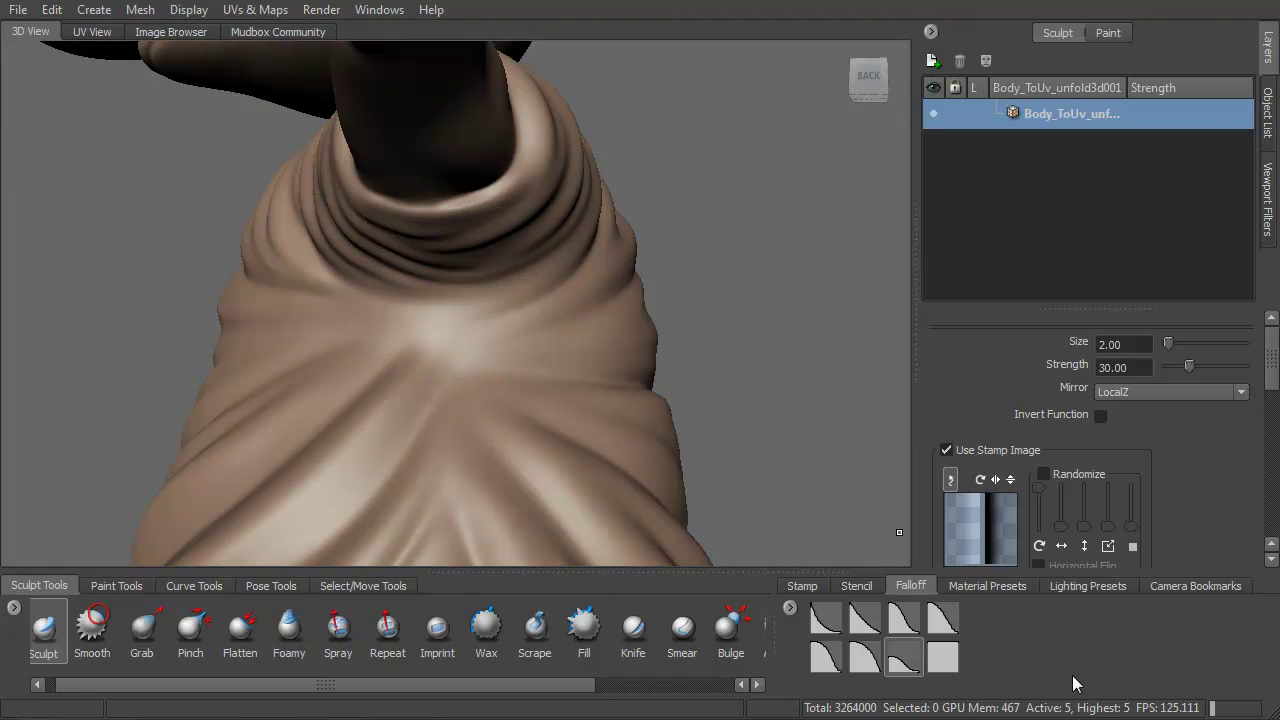
Step: Sculpt soft curved folds on the side of the shirt just beneath the armpit
mouse_move(684, 404)
left_mouse_down("alt")
mouse_move(651, 394)
mouse_move(682, 394)
left_mouse_up("alt")
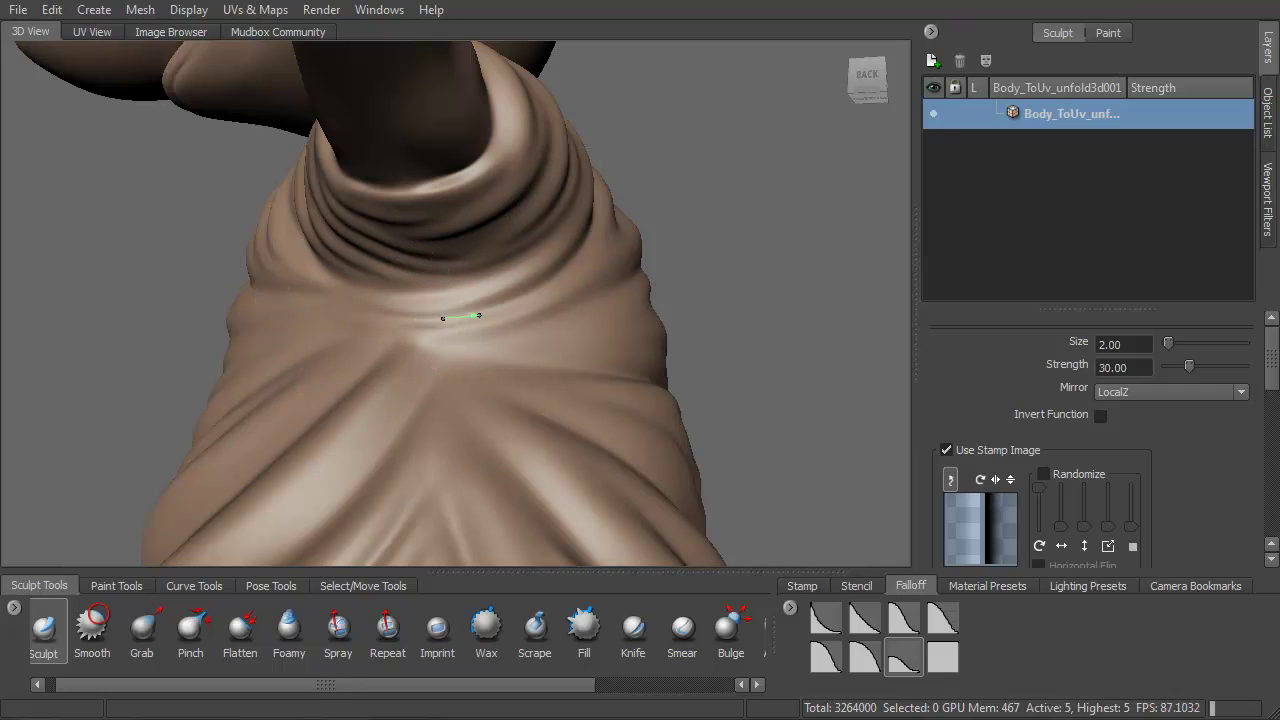
left_click_drag(573, 273, 590, 262)
left_click_drag(605, 248, 514, 268, "alt")
left_click_drag(576, 101, 576, 120)
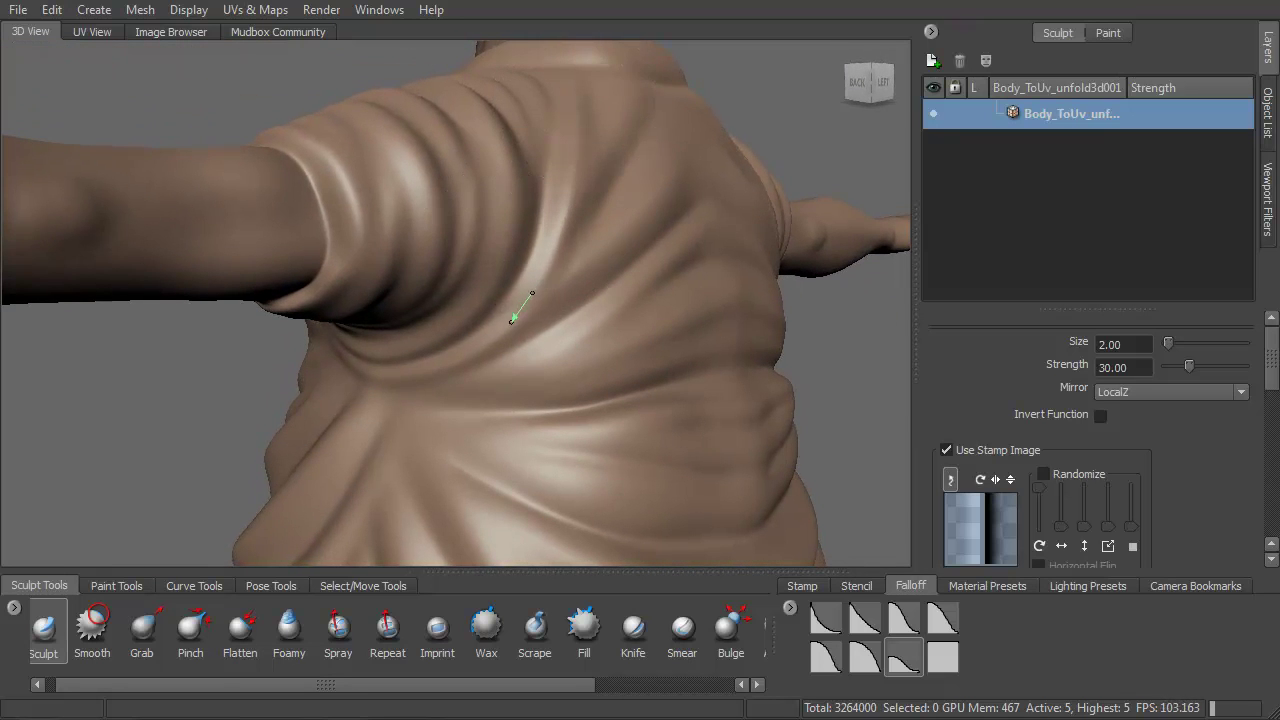
Step: Sculpt diagonal folds running from the armpit up across the shirt's back shoulder area
left_click_drag(543, 251, 600, 143, "alt")
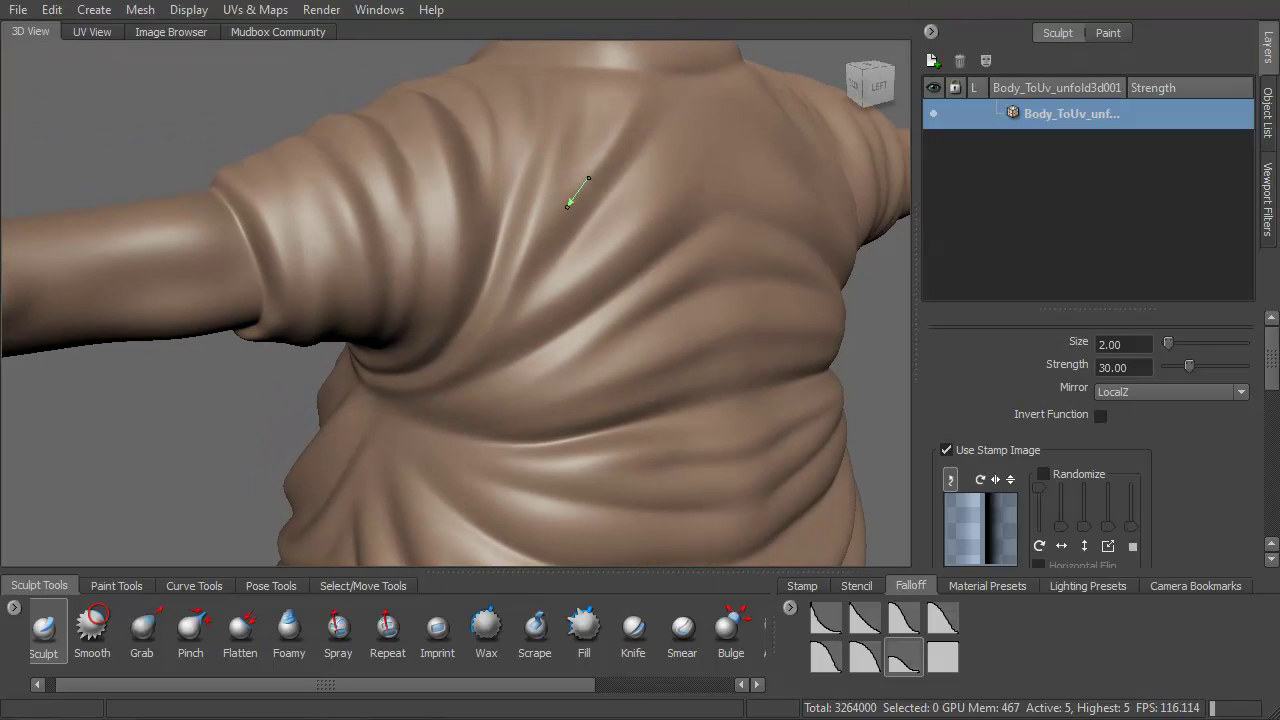
left_click_drag(500, 300, 657, 186, "alt")
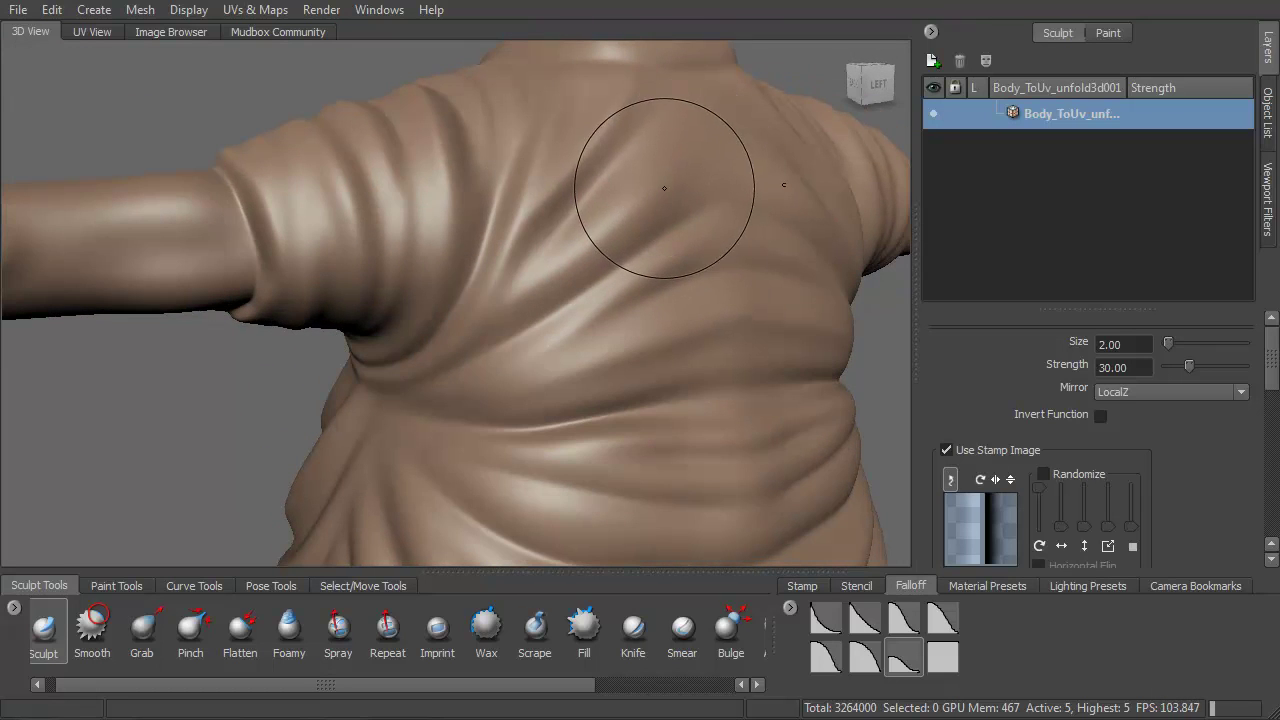
left_click_drag(451, 349, 443, 371, "alt")
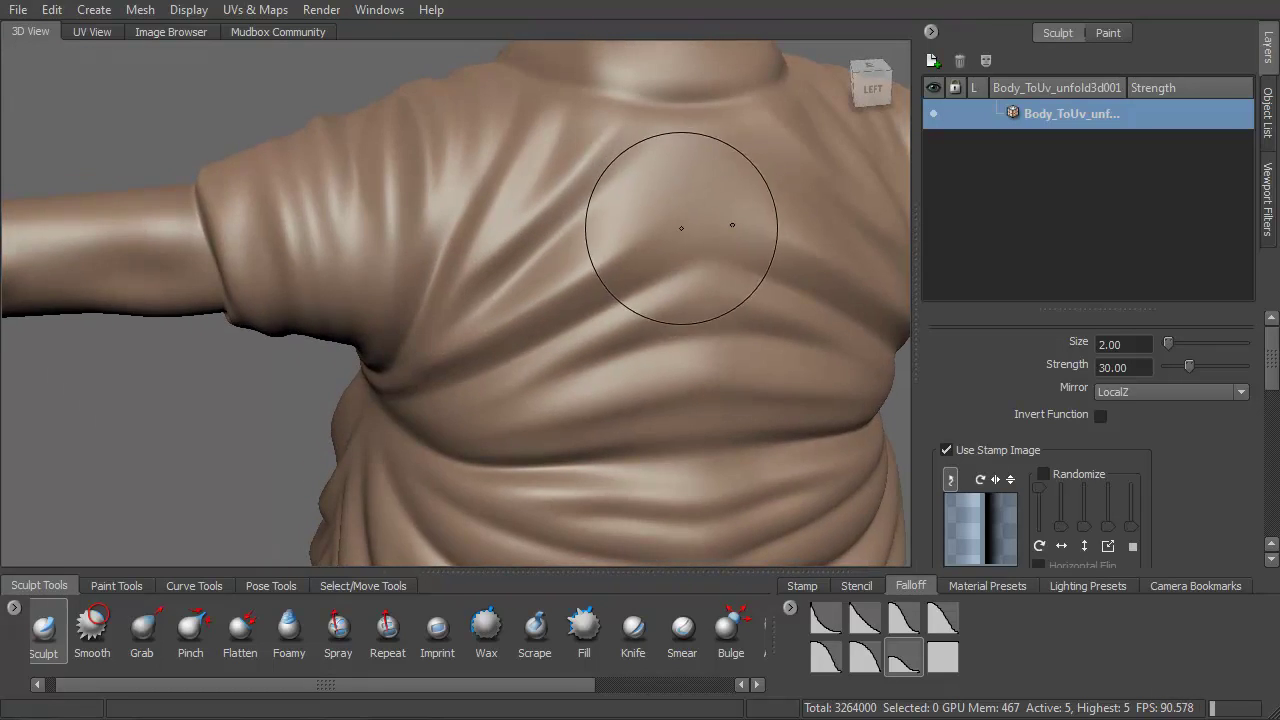
Step: Sculpt diagonal folds across the upper back toward the armpit with a brush size of 2.44
mouse_move(672, 217)
left_mouse_down()
mouse_move(609, 257)
mouse_move(612, 272)
mouse_move(651, 234)
mouse_move(572, 283)
mouse_move(623, 251)
mouse_move(592, 278)
left_mouse_up()
key("b")
key("b")
left_click_drag(640, 212, 557, 292)
left_click_drag(660, 252, 528, 337)
left_click_drag(689, 236, 581, 296)
mouse_move(657, 249)
left_mouse_down()
mouse_move(455, 370)
mouse_move(511, 329)
left_mouse_up()
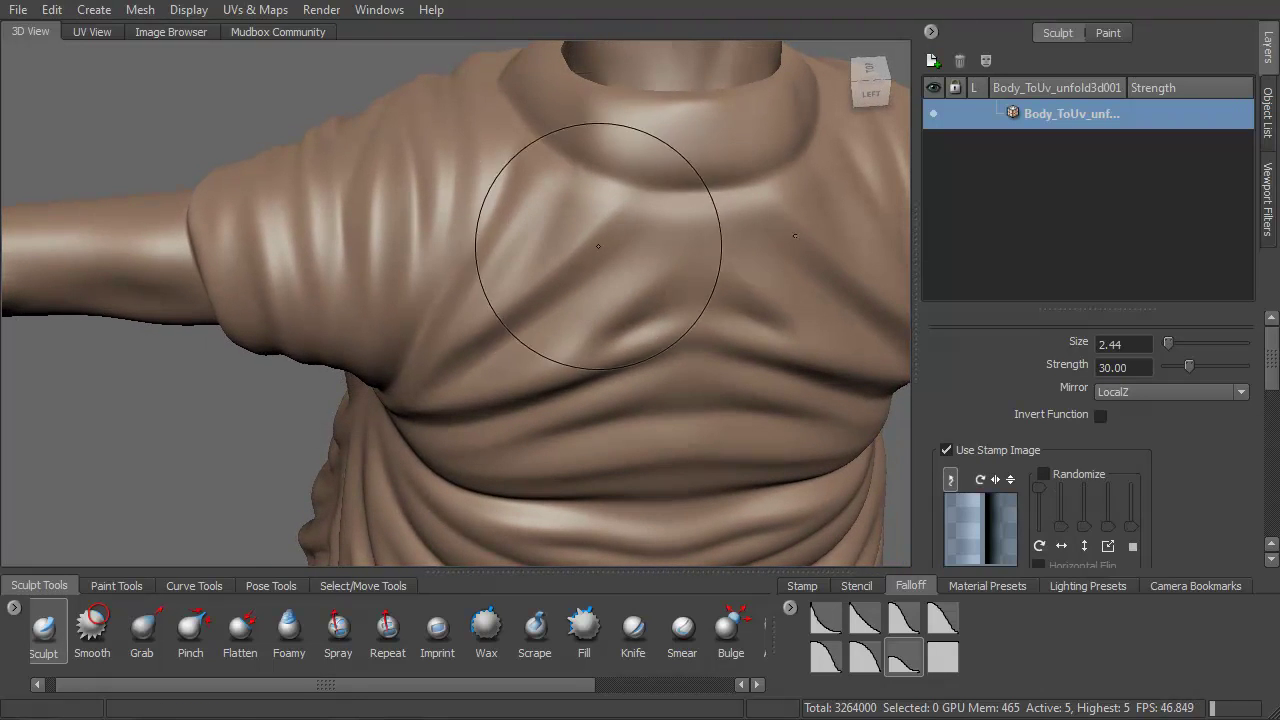
Step: Sculpt short creases fanning down from the back of the collar with a brush size of 2.18
left_click_drag(667, 205, 632, 243)
left_click_drag(521, 330, 516, 334)
left_click_drag(632, 199, 568, 286)
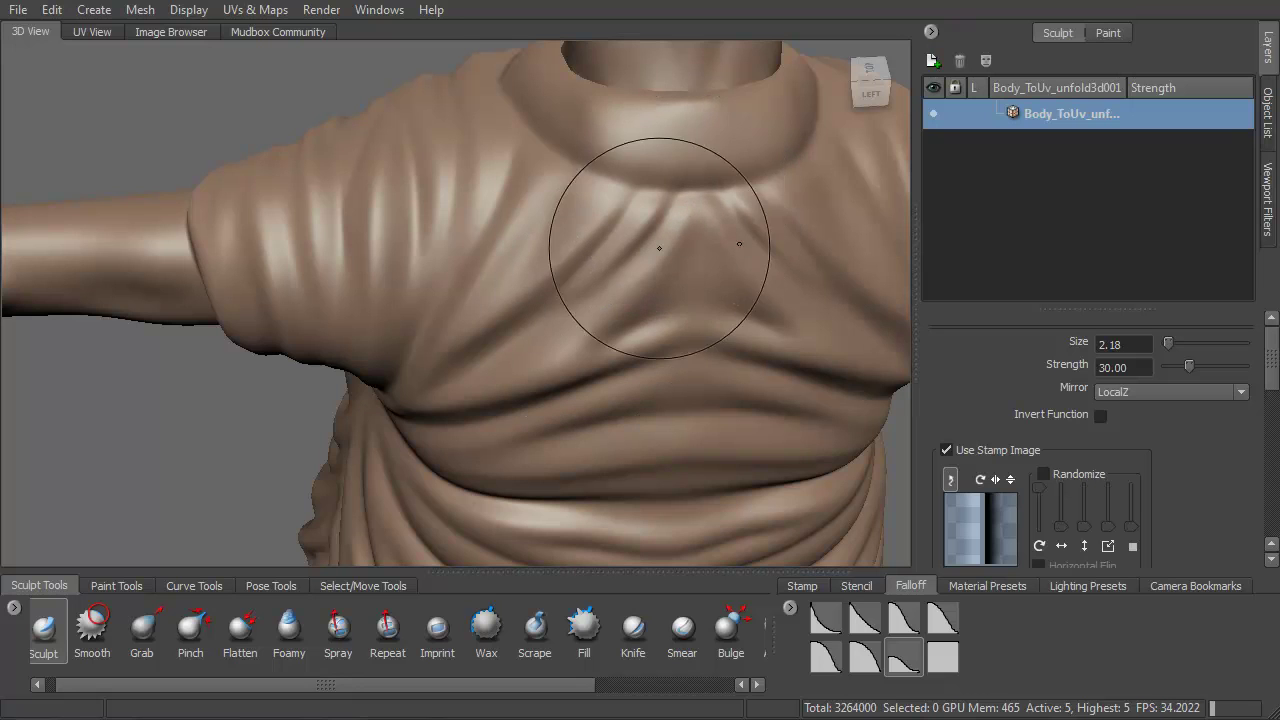
Step: Sculpt small arched folds across the centre of the upper back below the collar
mouse_move(668, 298)
left_mouse_down("alt")
mouse_move(706, 220)
mouse_move(668, 236)
left_mouse_up("alt")
left_click_drag(748, 240, 662, 231)
mouse_move(742, 197)
left_mouse_down()
mouse_move(718, 178)
mouse_move(660, 198)
left_mouse_up()
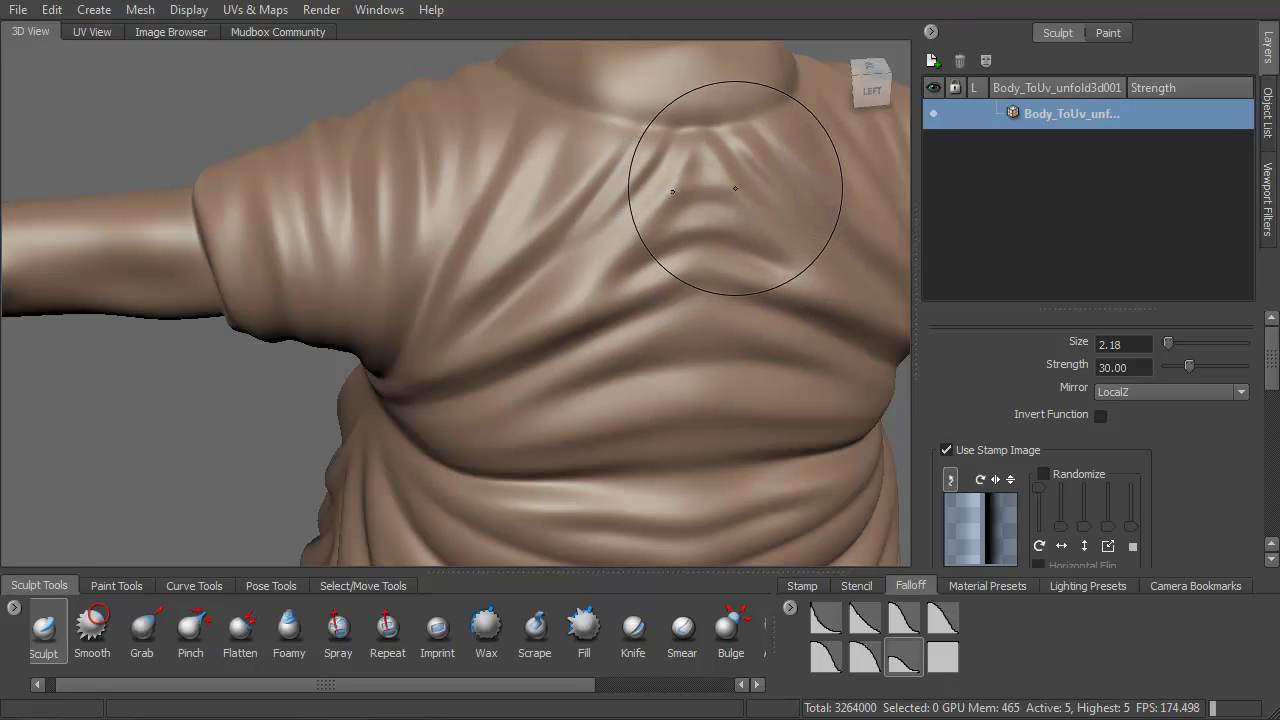
left_click_drag(737, 189, 656, 206)
mouse_move(693, 253)
left_mouse_down("alt")
mouse_move(672, 234)
mouse_move(690, 249)
left_mouse_up("alt")
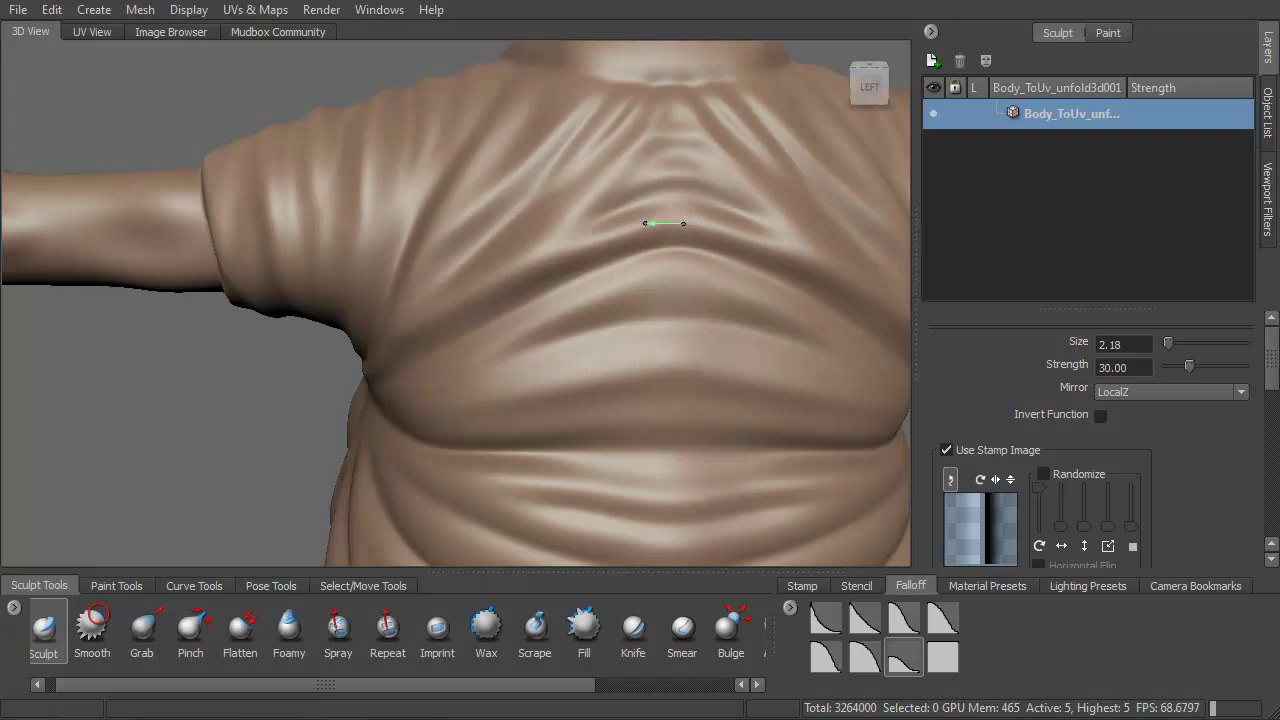
Step: Smooth and extend the diagonal folds running from the back of the collar toward the armpit
left_click_drag(743, 171, 700, 265, "alt")
left_click_drag(645, 190, 666, 230, "alt")
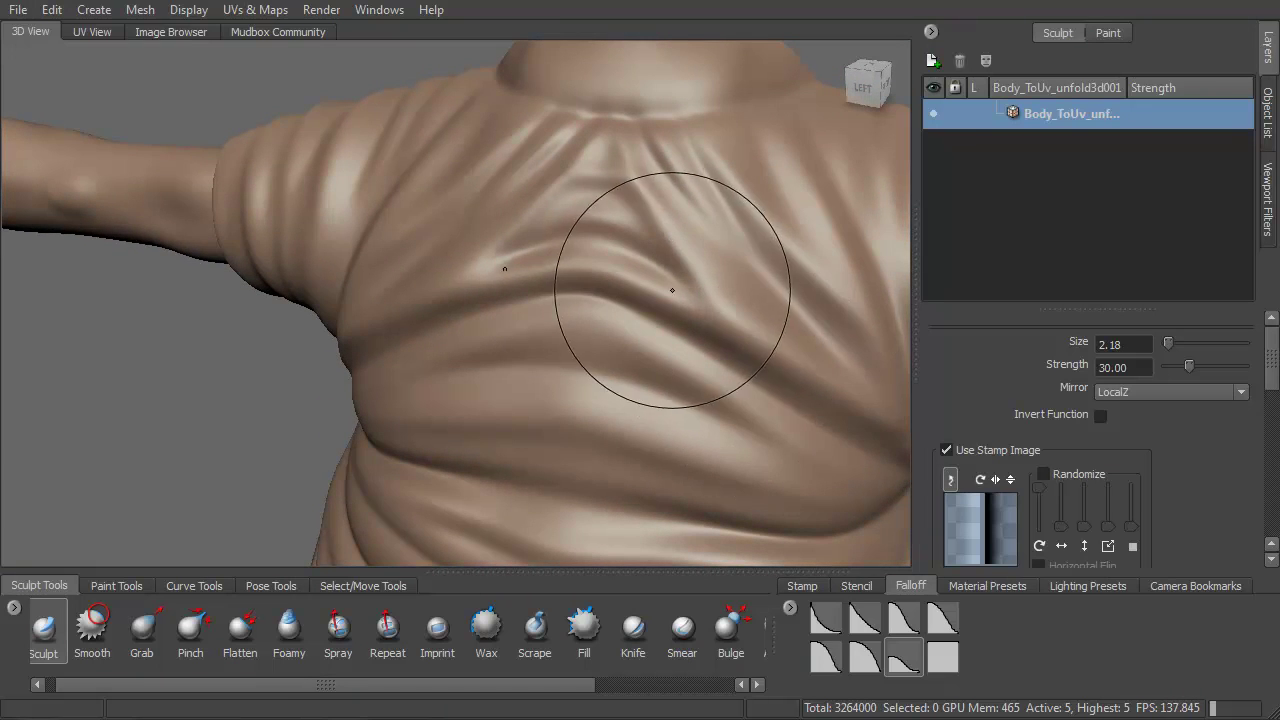
key("shift")
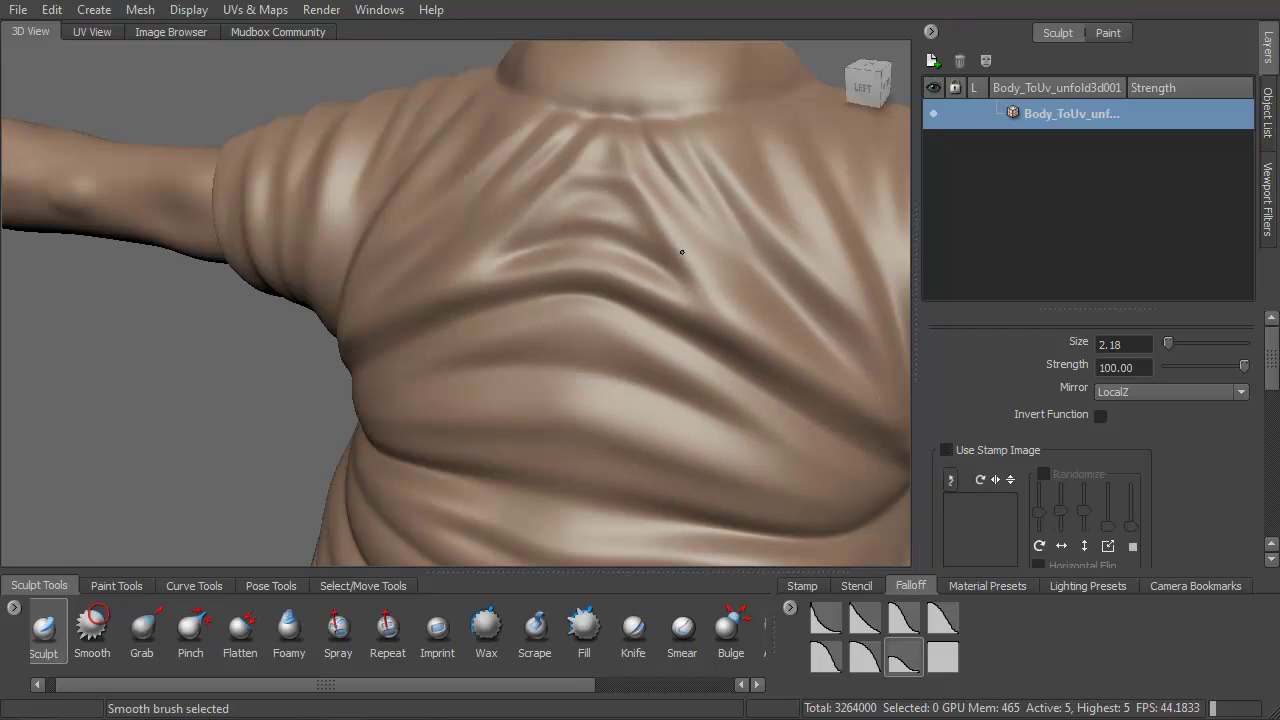
left_click_drag(682, 252, 689, 286, "alt")
mouse_move(621, 145)
left_mouse_down()
mouse_move(677, 238)
mouse_move(748, 299)
left_mouse_up()
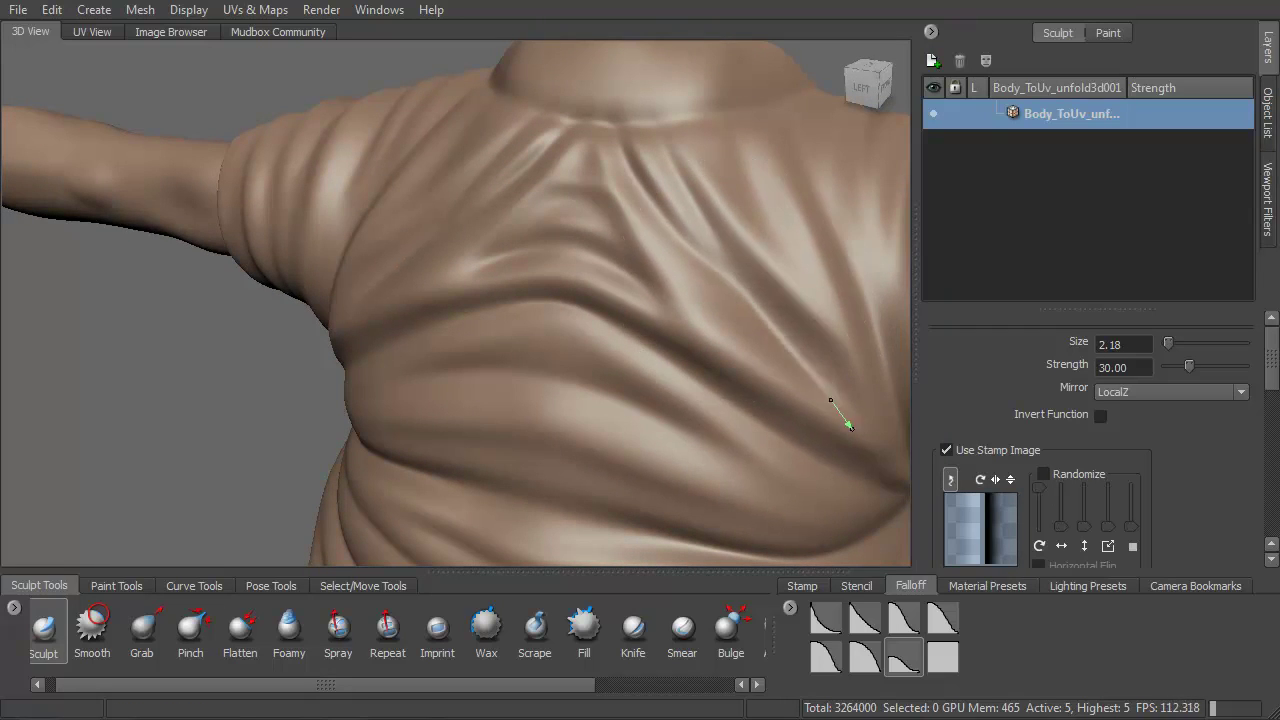
mouse_move(848, 425)
left_mouse_down("alt")
mouse_move(737, 337)
mouse_move(625, 366)
mouse_move(623, 263)
left_mouse_up("alt")
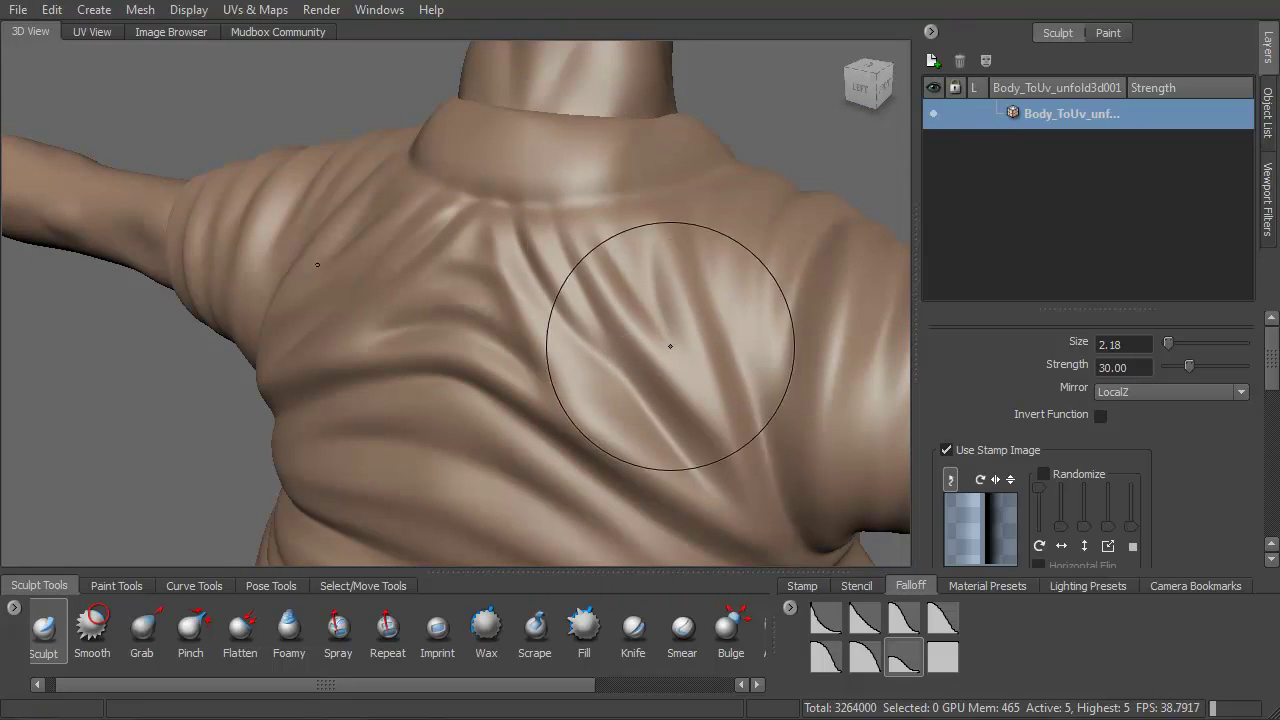
mouse_move(586, 257)
left_mouse_down("alt")
mouse_move(660, 302)
mouse_move(591, 323)
mouse_move(660, 424)
left_mouse_up("alt")
mouse_move(682, 337)
left_mouse_down("alt")
mouse_move(669, 363)
mouse_move(418, 358)
mouse_move(378, 306)
mouse_move(508, 317)
mouse_move(540, 280)
left_mouse_up("alt")
Step: Sculpt narrow creases on the front of the shoulder beside the collar, reducing the brush size to 1.96
left_click_drag(414, 206, 520, 365)
key("b")
left_click_drag(446, 246, 436, 220)
left_click_drag(474, 282, 479, 291)
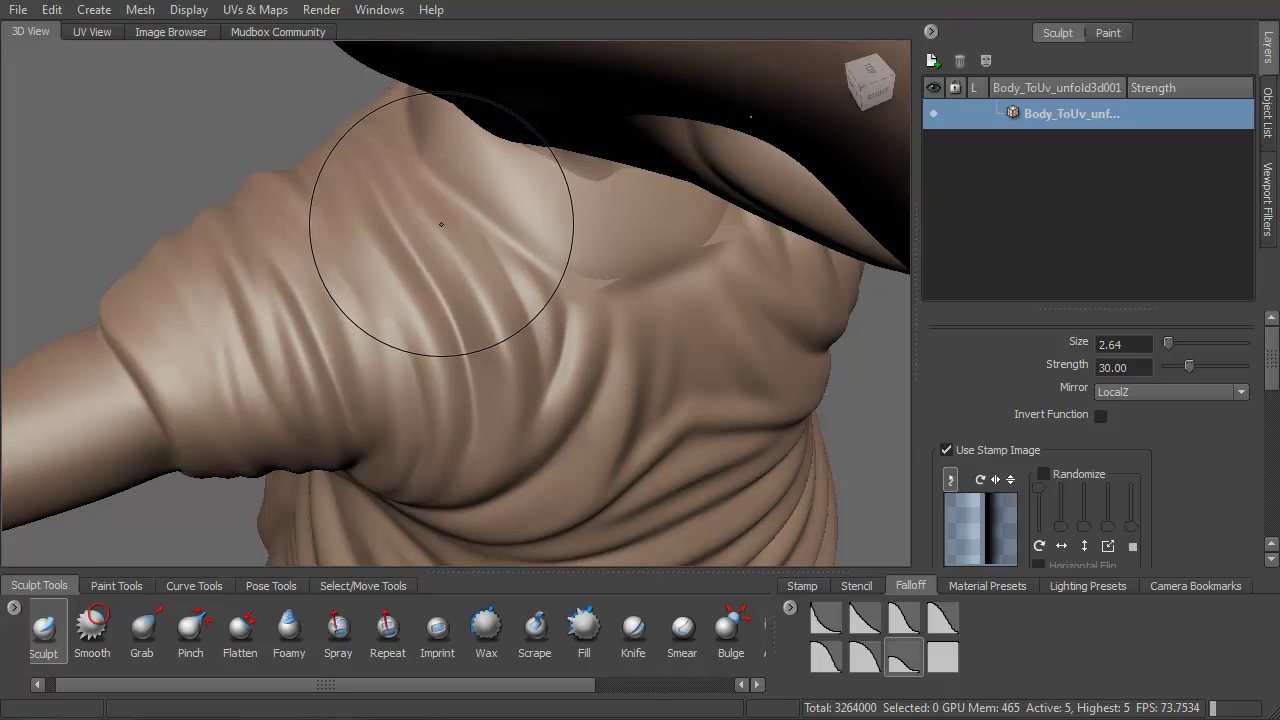
key("b")
left_click_drag(440, 226, 443, 240)
left_click_drag(421, 191, 435, 214)
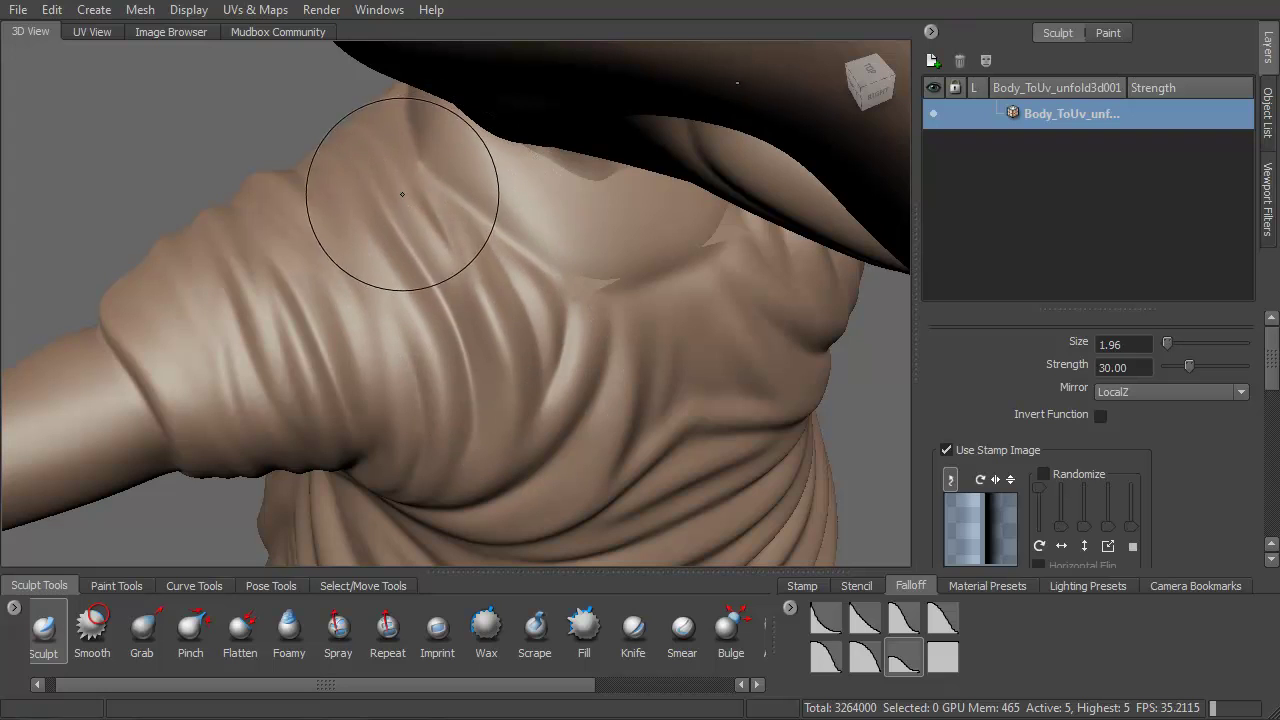
Step: Sculpt additional creases between the large folds on the front of the shoulder
mouse_move(508, 344)
left_mouse_down("alt")
mouse_move(491, 314)
mouse_move(389, 253)
left_mouse_up("alt")
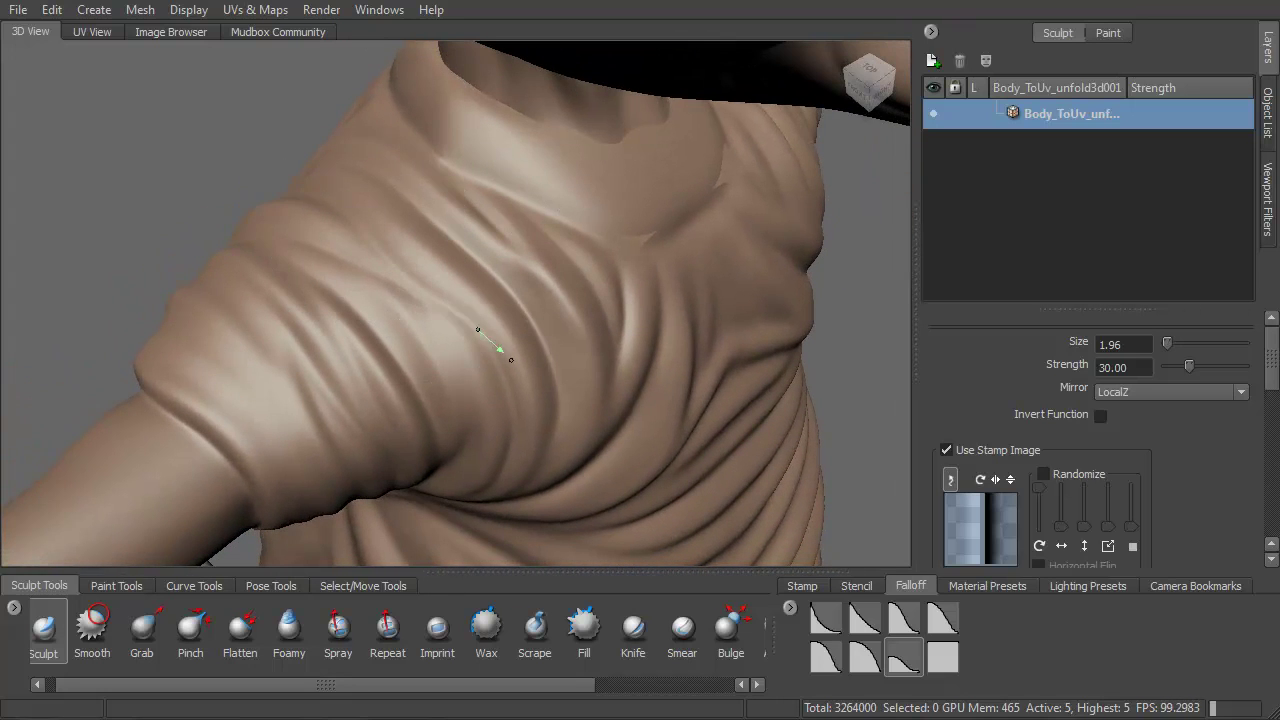
mouse_move(509, 357)
left_mouse_down("alt")
mouse_move(415, 264)
mouse_move(406, 310)
mouse_move(382, 302)
mouse_move(389, 273)
left_mouse_up("alt")
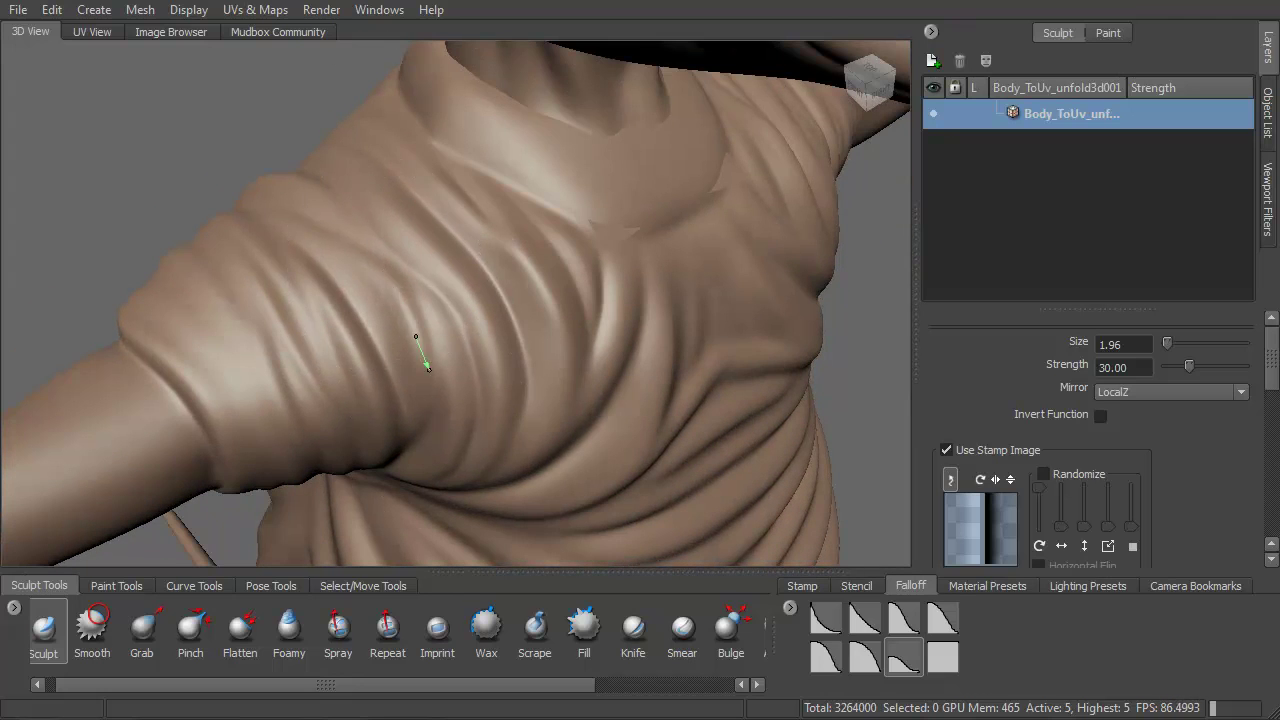
mouse_move(390, 281)
left_mouse_down("alt")
mouse_move(330, 302)
mouse_move(420, 289)
left_mouse_up("alt")
right_click_drag(420, 289, 440, 440, "alt")
left_click_drag(440, 440, 449, 356, "alt")
right_click_drag(449, 356, 414, 280, "alt")
left_click_drag(414, 280, 380, 303, "alt")
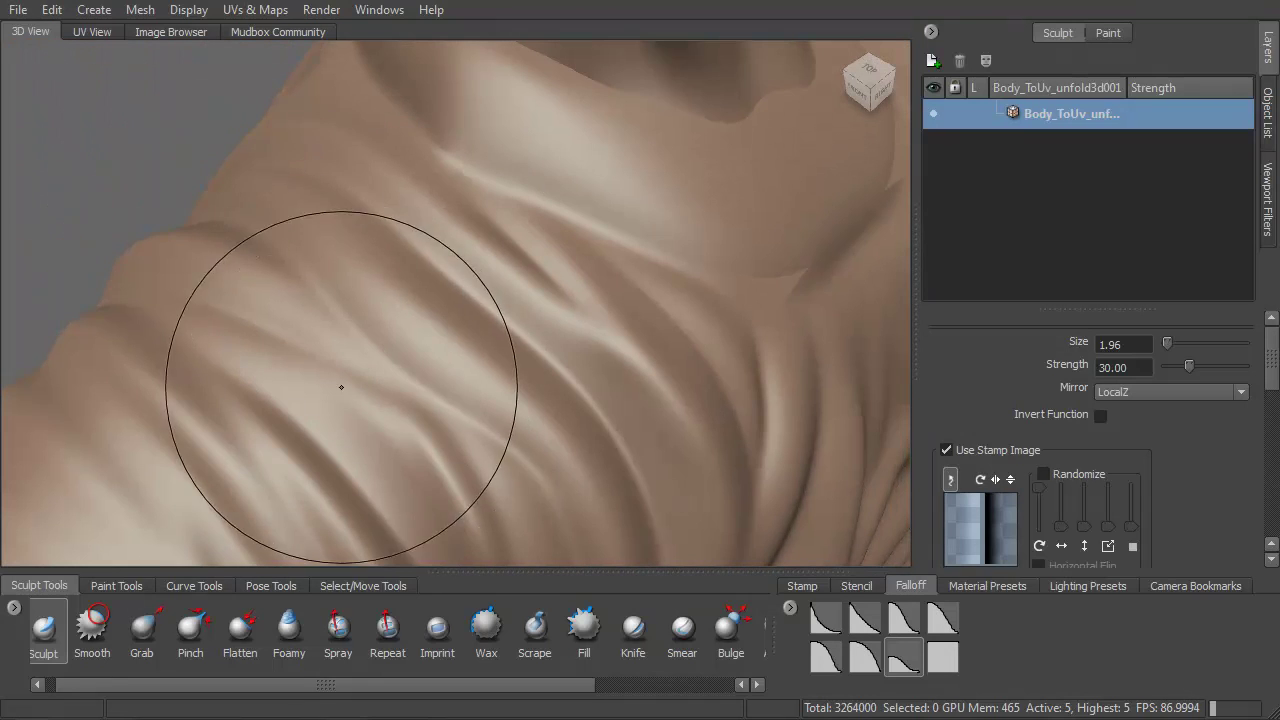
left_click_drag(304, 363, 367, 420)
Step: Sculpt and smooth the curved folds from the front of the shoulder down toward the armpit
left_click_drag(426, 498, 373, 176, "alt")
left_click_drag(438, 373, 483, 187, "alt")
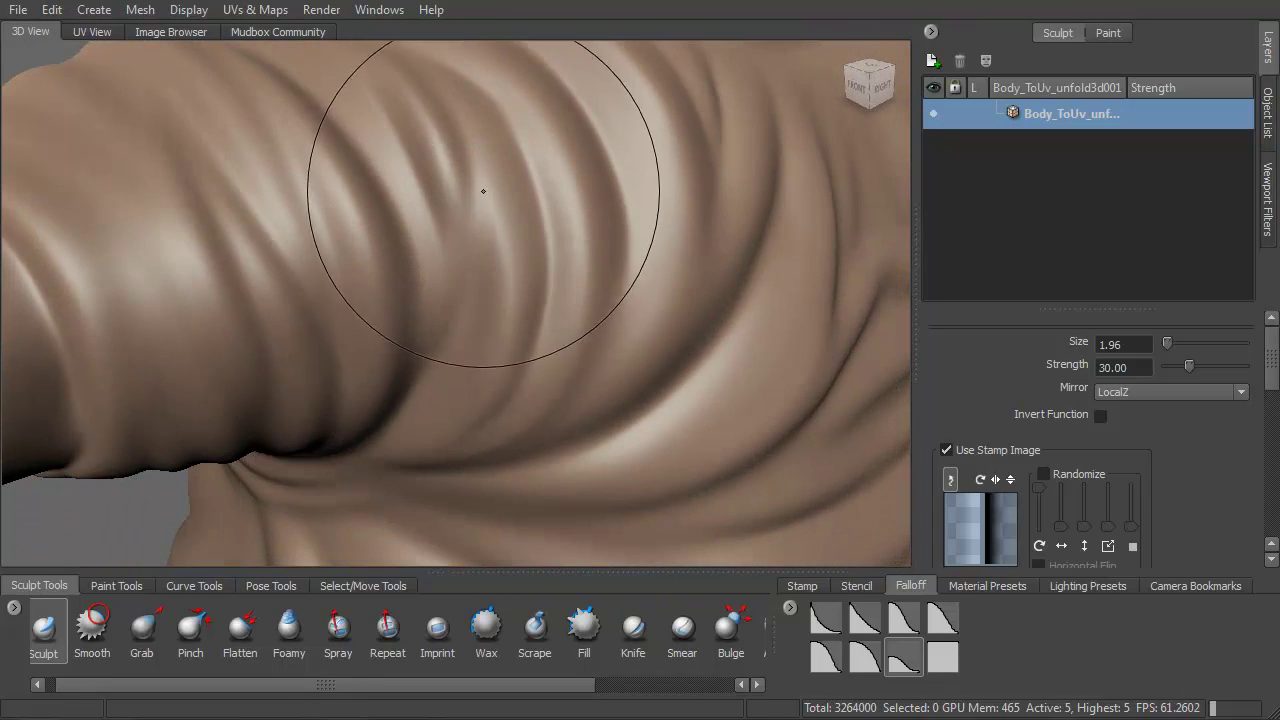
left_click_drag(457, 334, 455, 340)
mouse_move(397, 277)
left_mouse_down("alt")
mouse_move(301, 286)
mouse_move(440, 284)
mouse_move(358, 301)
mouse_move(432, 281)
left_mouse_up("alt")
mouse_move(483, 244)
left_mouse_down("shift")
mouse_move(484, 216)
mouse_move(391, 214)
mouse_move(284, 166)
left_mouse_up("shift")
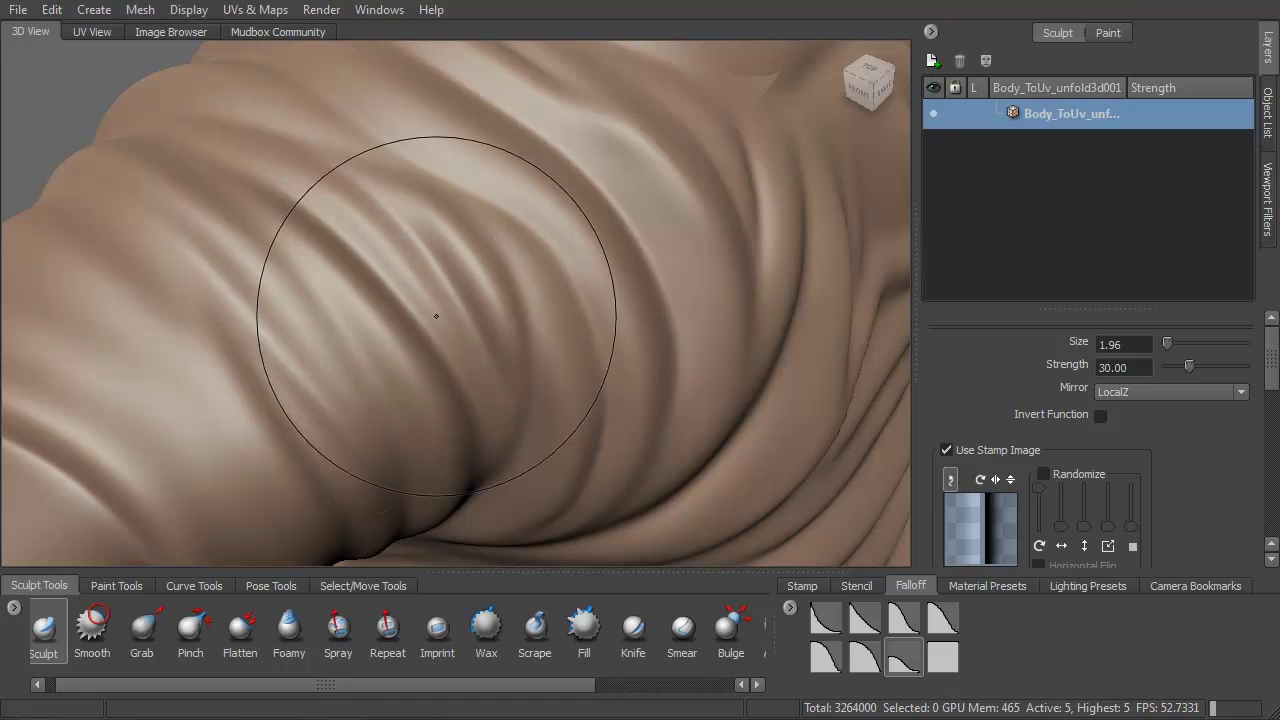
Step: Sculpt fine creases along the front of the sleeve between the shoulder folds and the cuff
mouse_move(429, 371)
left_mouse_down("alt")
mouse_move(382, 245)
mouse_move(411, 234)
mouse_move(348, 402)
left_mouse_up("alt")
scroll(400, 238, "down", 4)
left_click_drag(367, 353, 375, 393)
mouse_move(424, 470)
left_mouse_down("alt")
mouse_move(392, 270)
mouse_move(339, 362)
left_mouse_up("alt")
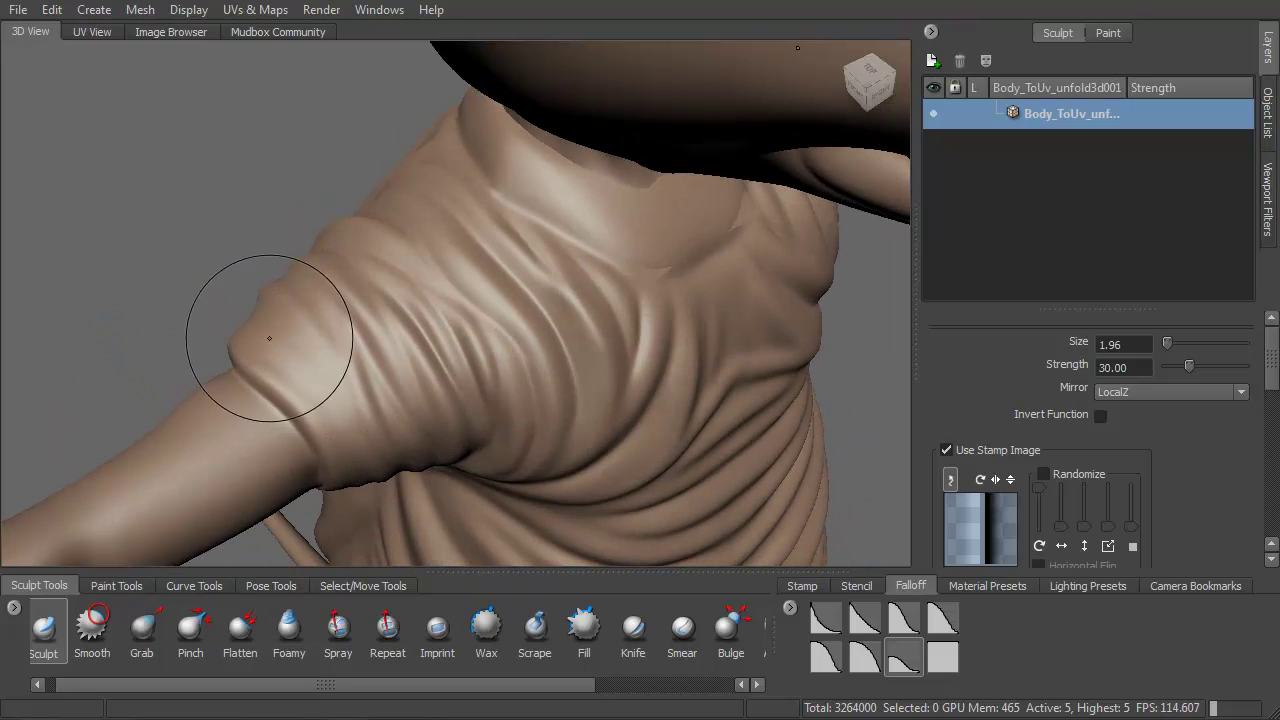
left_click_drag(351, 421, 350, 427)
mouse_move(280, 346)
left_mouse_down()
mouse_move(337, 386)
mouse_move(543, 383)
mouse_move(657, 268)
mouse_move(639, 248)
left_mouse_up()
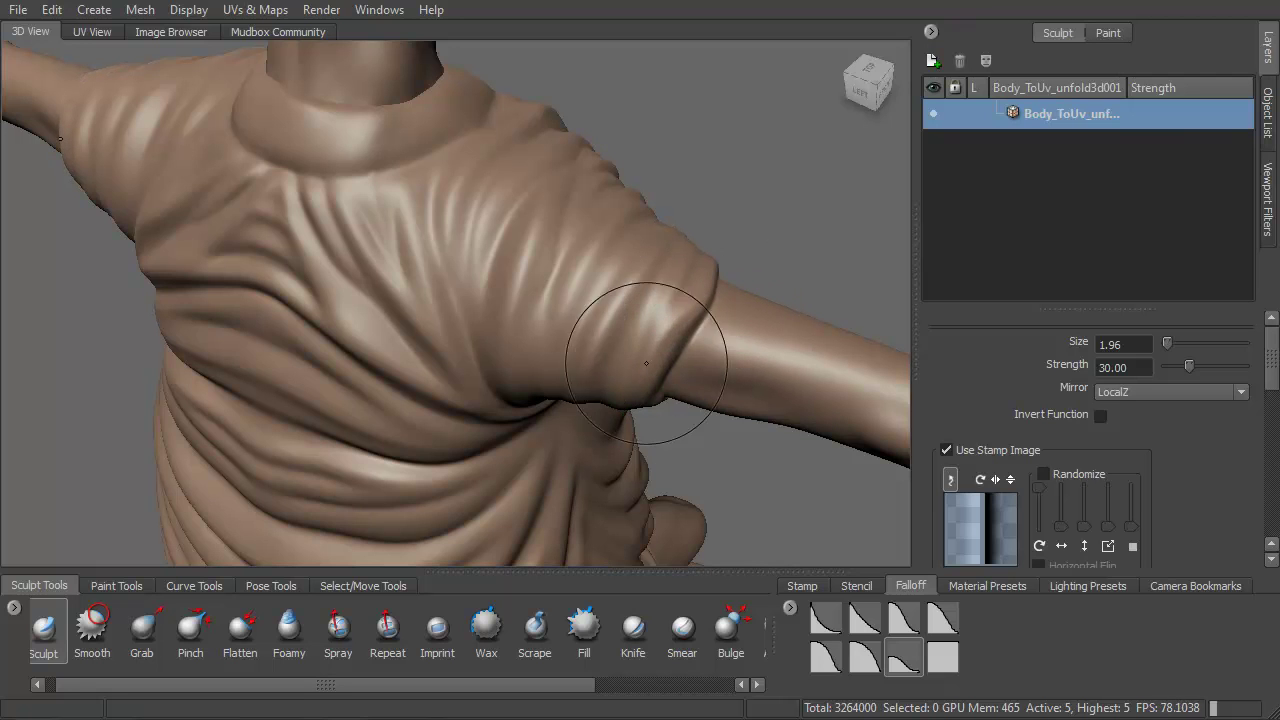
Step: Sculpt vertical creases on the back of the sleeve near the cuff with a brush size of 1.73
left_click_drag(633, 380, 566, 303, "alt")
middle_click_drag(566, 303, 446, 262, "alt")
right_click_drag(446, 262, 535, 319, "alt")
left_click_drag(535, 319, 550, 290, "alt")
mouse_move(530, 127)
left_mouse_down()
mouse_move(514, 140)
mouse_move(526, 114)
mouse_move(517, 137)
mouse_move(542, 262)
left_mouse_up()
left_click_drag(577, 84, 556, 318)
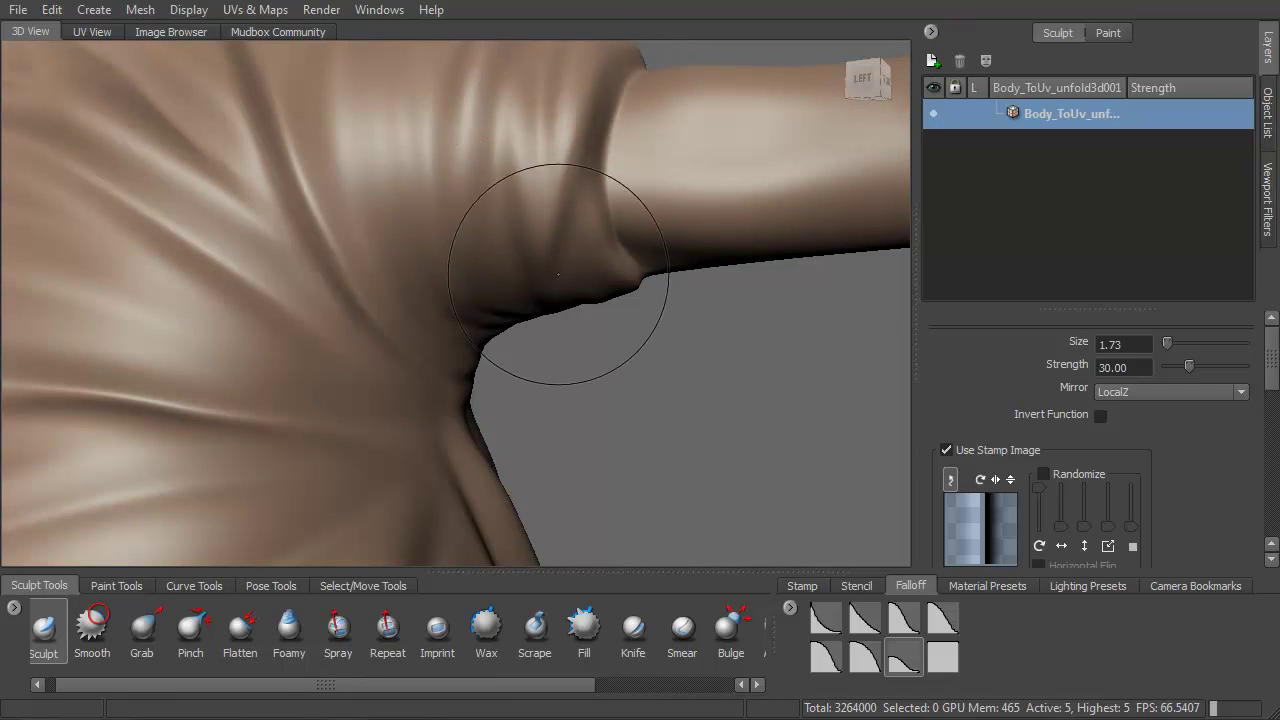
Step: Sculpt wrapping creases along the back underside of the sleeve next to the cuff
key("c")
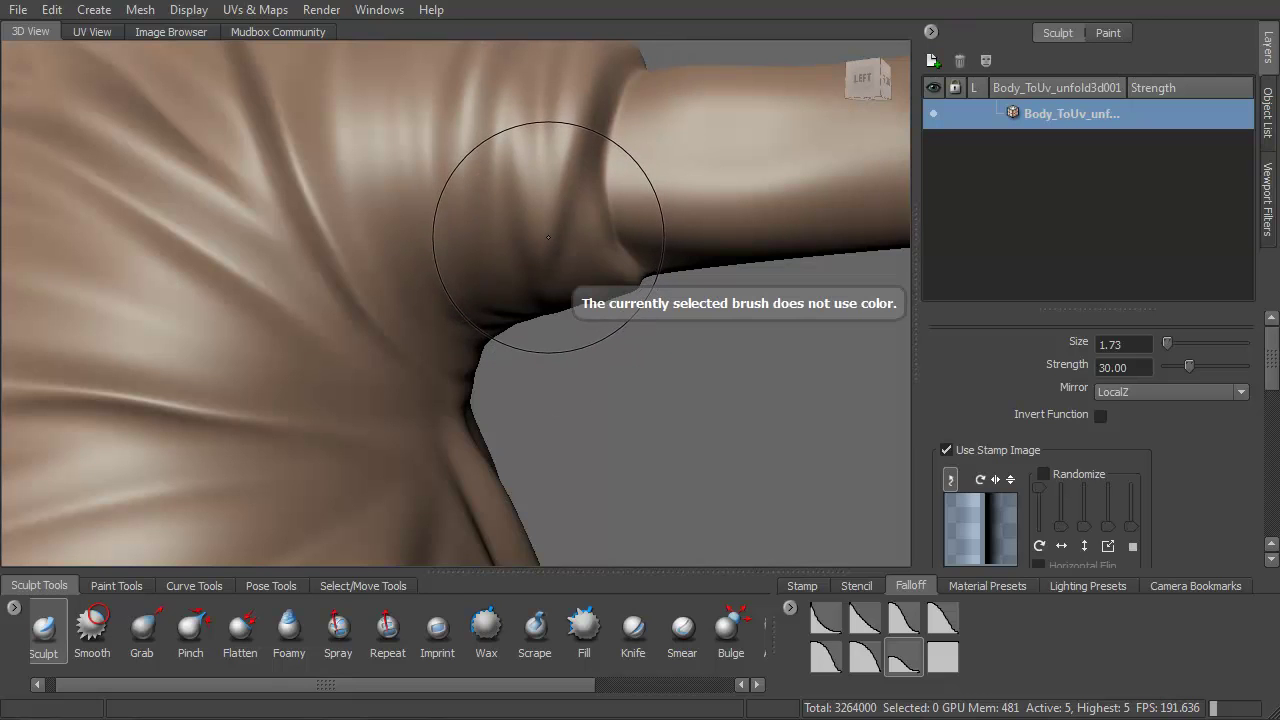
left_click_drag(548, 237, 423, 206, "alt")
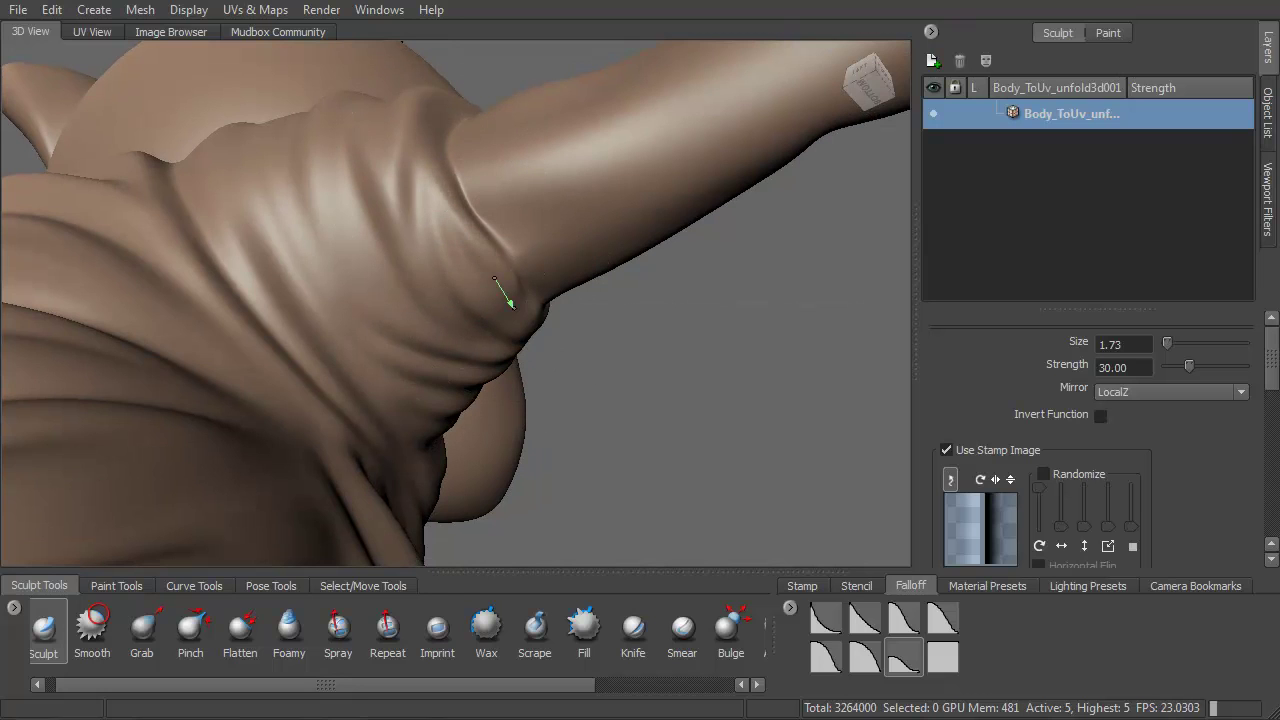
left_click_drag(452, 246, 389, 229, "alt")
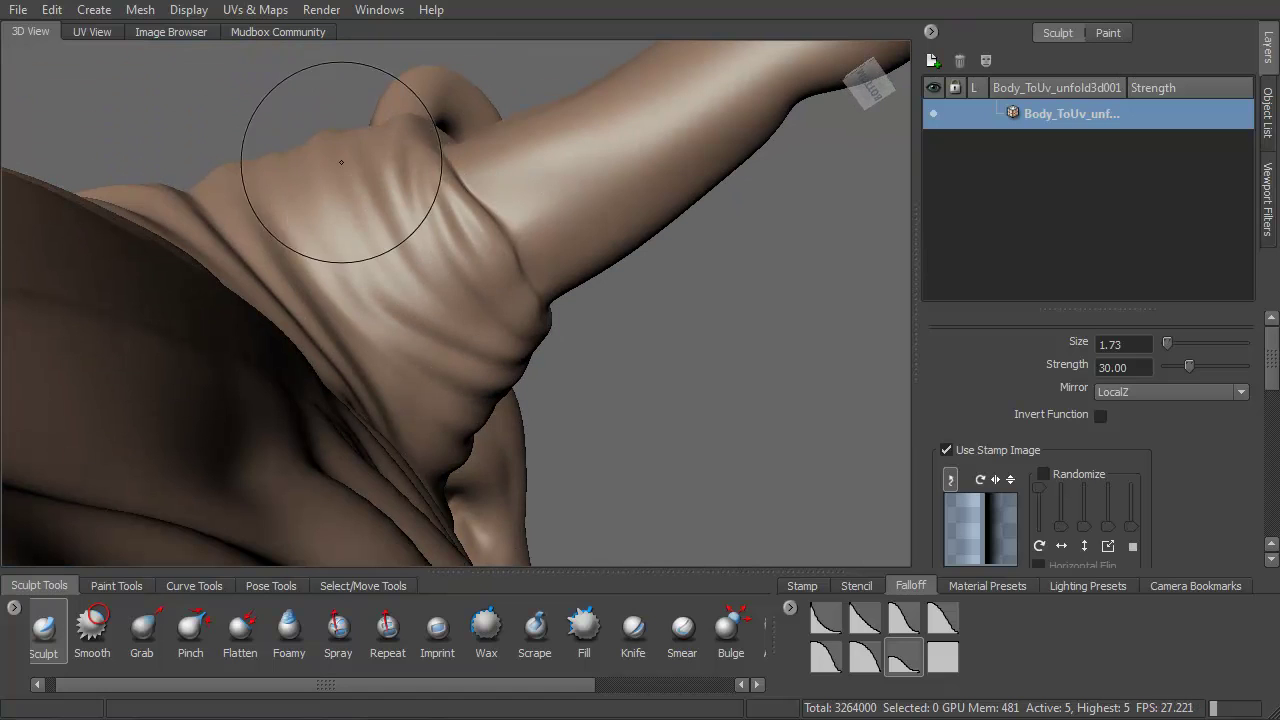
left_click_drag(451, 371, 386, 314, "alt")
left_click_drag(343, 149, 342, 196)
left_click_drag(410, 300, 377, 170, "alt")
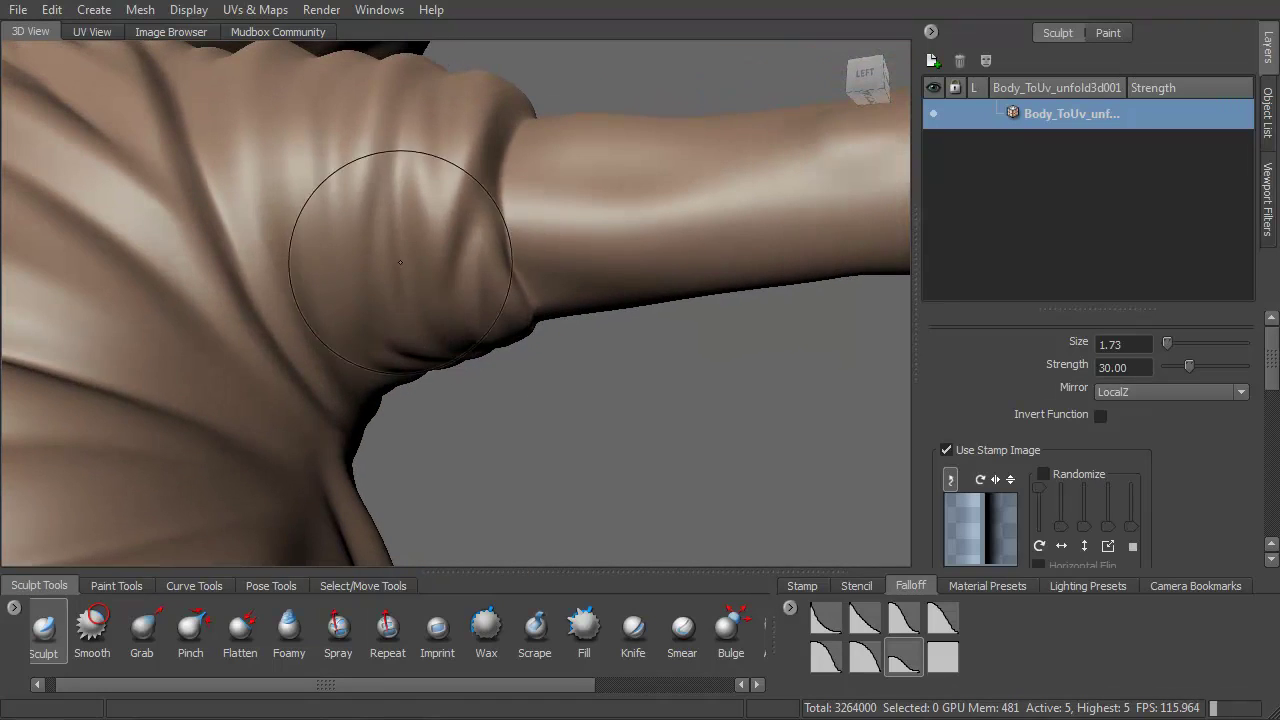
Step: Sculpt long vertical folds down the back of the sleeve between the shoulder and the cuff
mouse_move(328, 120)
left_mouse_down()
mouse_move(334, 252)
mouse_move(371, 314)
left_mouse_up()
left_click_drag(367, 168, 373, 343)
left_click_drag(420, 148, 386, 320)
mouse_move(384, 192)
left_mouse_down()
mouse_move(380, 277)
mouse_move(380, 171)
mouse_move(351, 163)
mouse_move(361, 332)
left_mouse_up()
left_click_drag(343, 123, 340, 374)
Step: Sculpt branching creases on the front of the shoulder leading into the armpit folds
left_click_drag(344, 308, 298, 234, "alt")
mouse_move(225, 251)
left_mouse_down()
mouse_move(260, 324)
mouse_move(242, 226)
mouse_move(227, 289)
mouse_move(586, 329)
mouse_move(690, 308)
left_mouse_up()
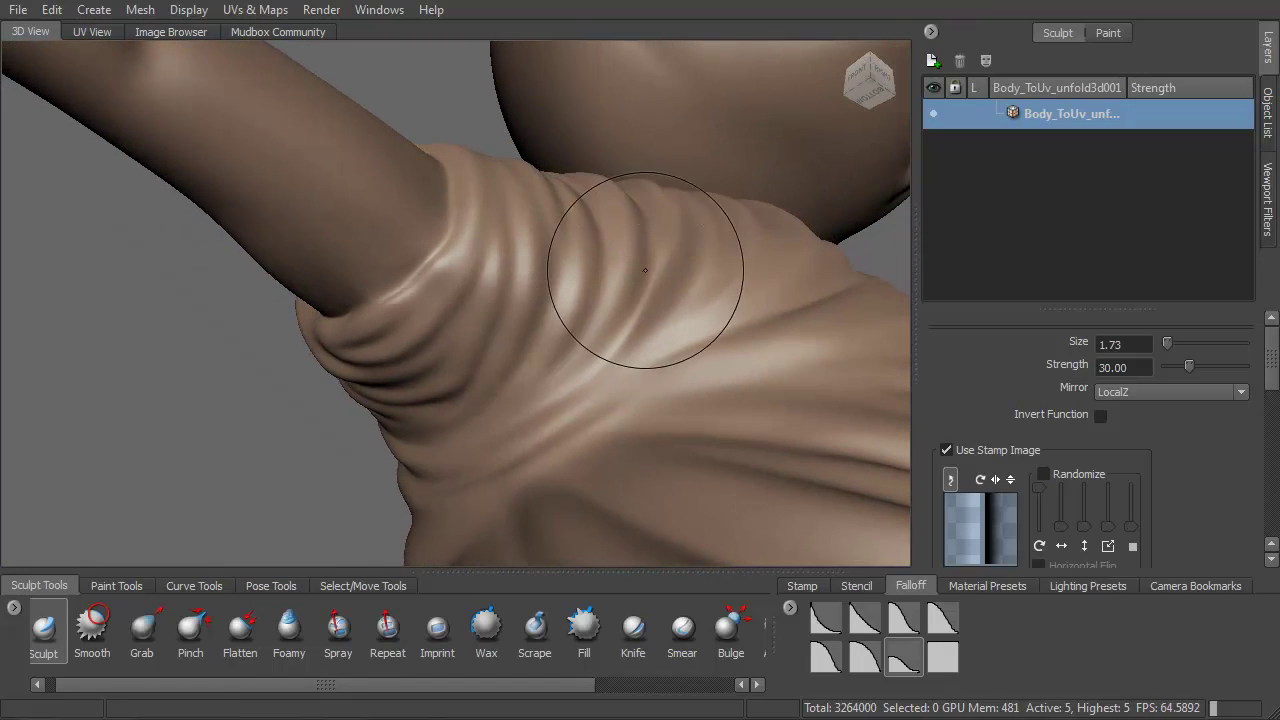
left_click_drag(586, 309, 712, 273, "alt")
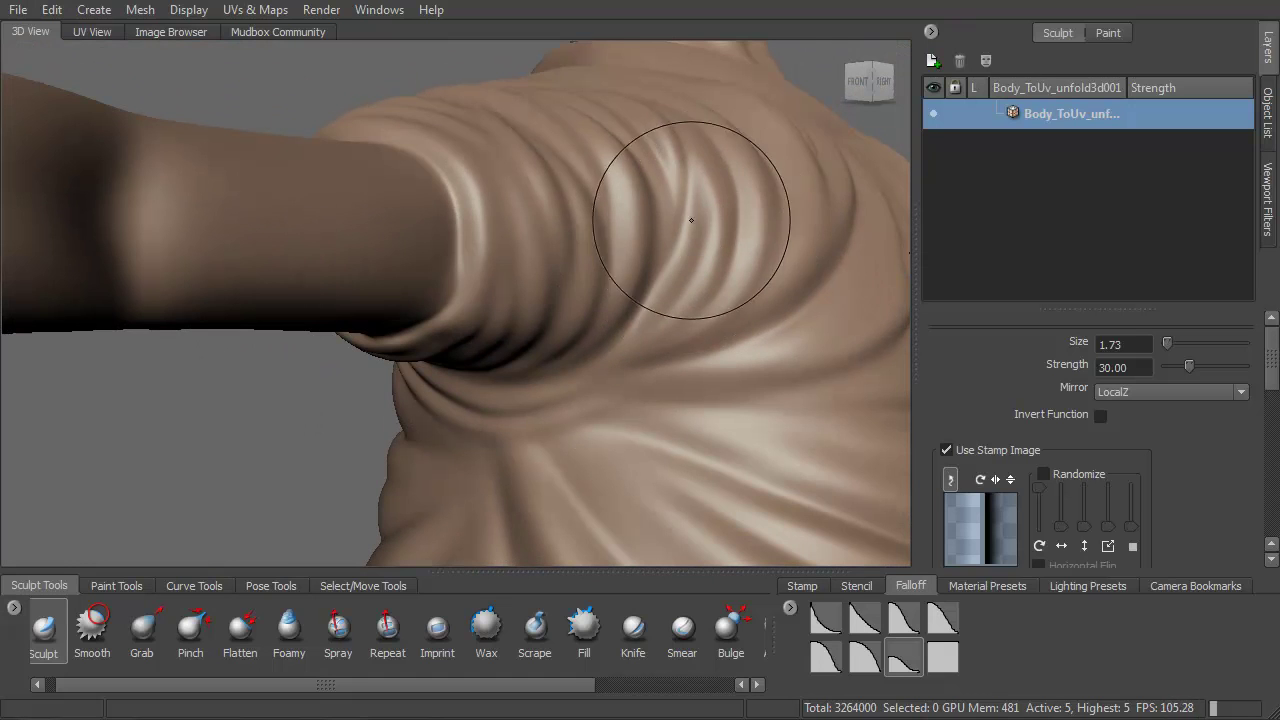
mouse_move(588, 392)
left_mouse_down("alt")
mouse_move(643, 298)
mouse_move(641, 309)
left_mouse_up("alt")
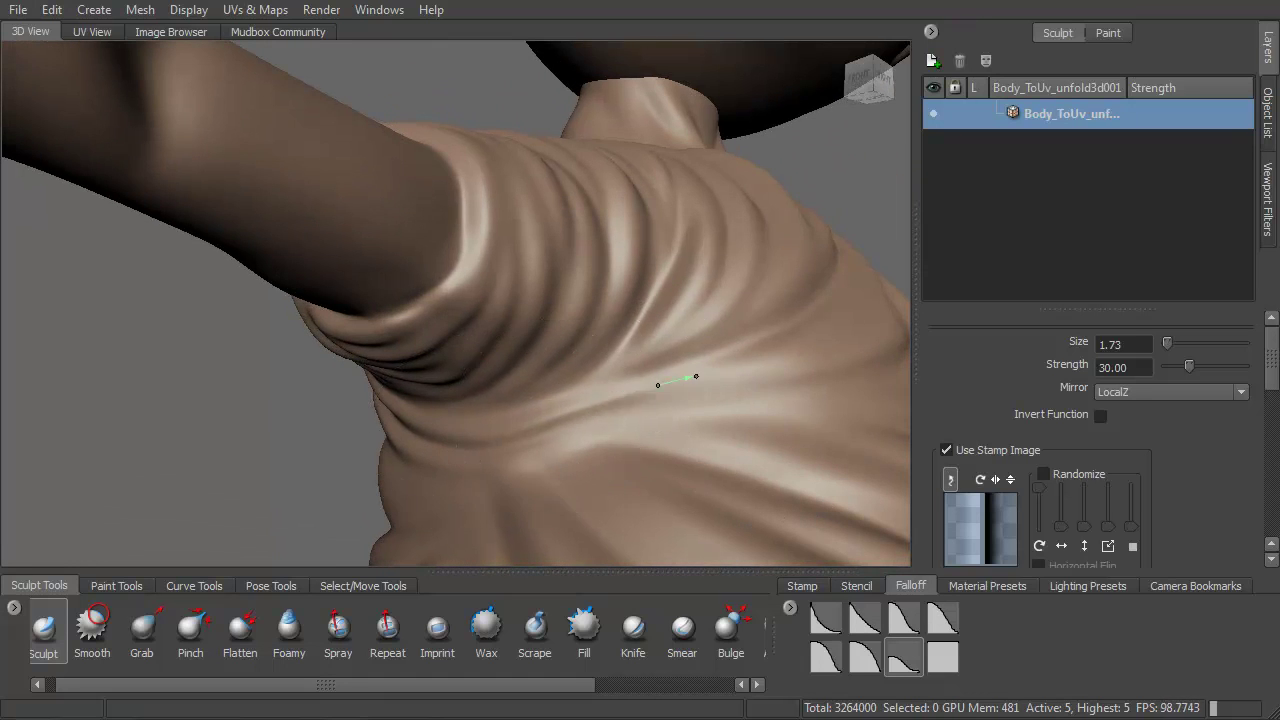
Step: Sculpt and smooth the folds that run from the armpit across the chest and down the side of the torso
mouse_move(763, 394)
left_mouse_down("alt")
mouse_move(482, 259)
mouse_move(552, 376)
left_mouse_up("alt")
left_click_drag(707, 428, 639, 382, "alt")
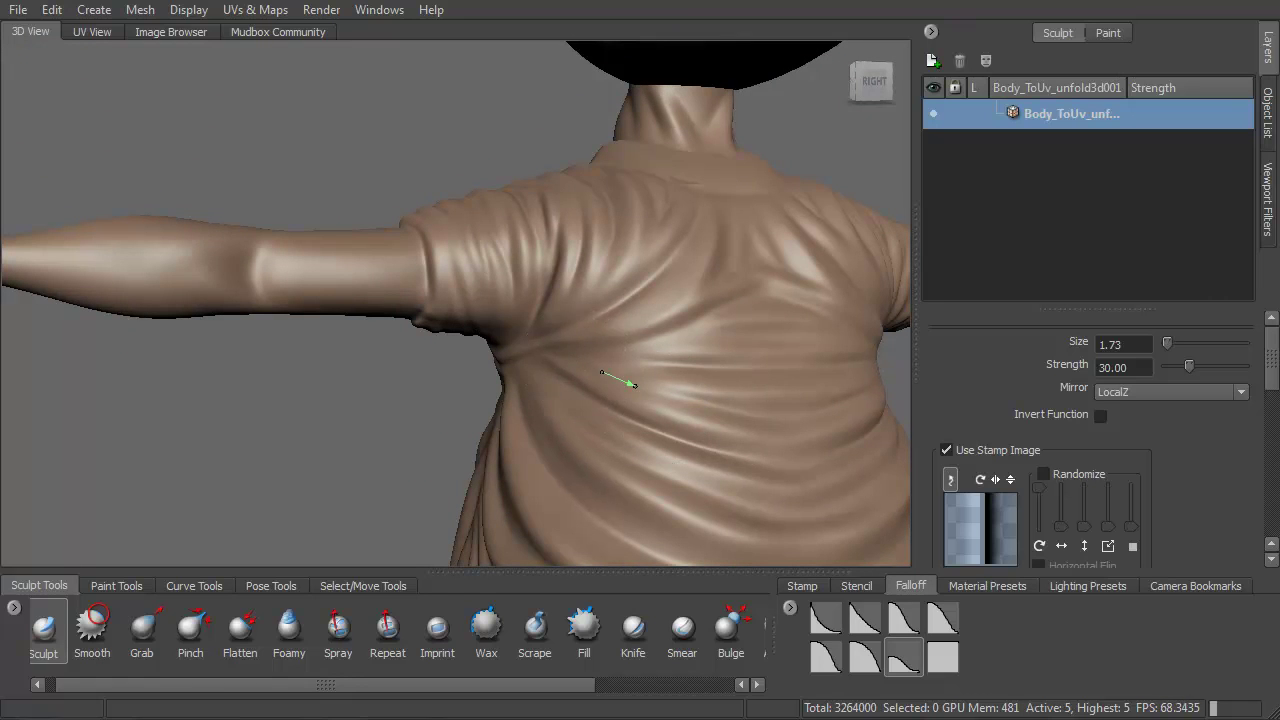
left_click_drag(684, 408, 550, 368, "alt")
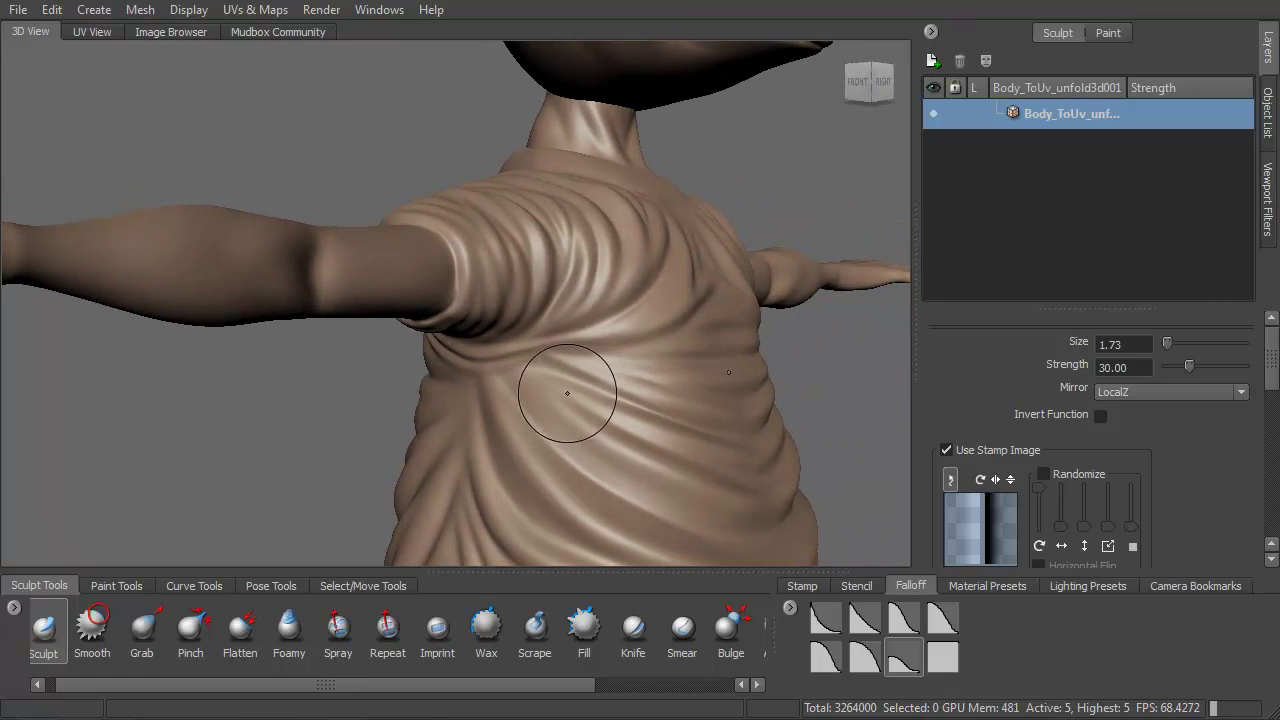
left_click_drag(603, 418, 511, 388, "alt")
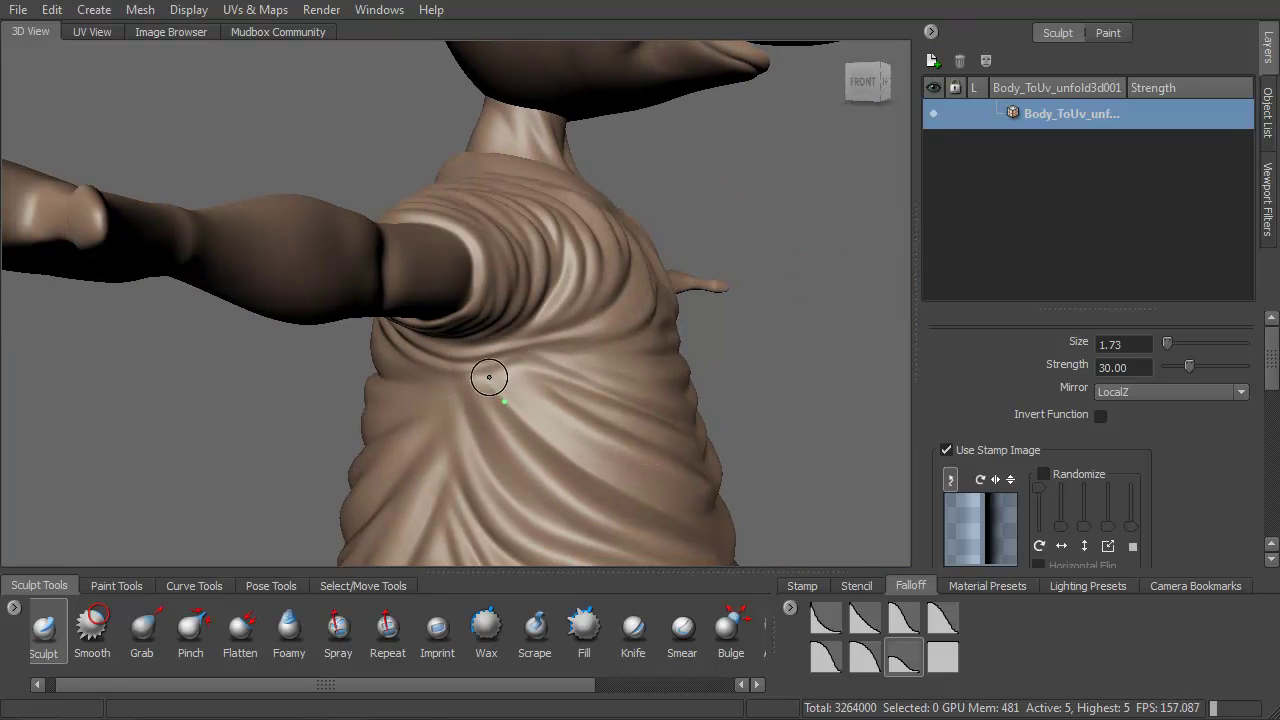
left_click_drag(559, 447, 485, 411, "alt")
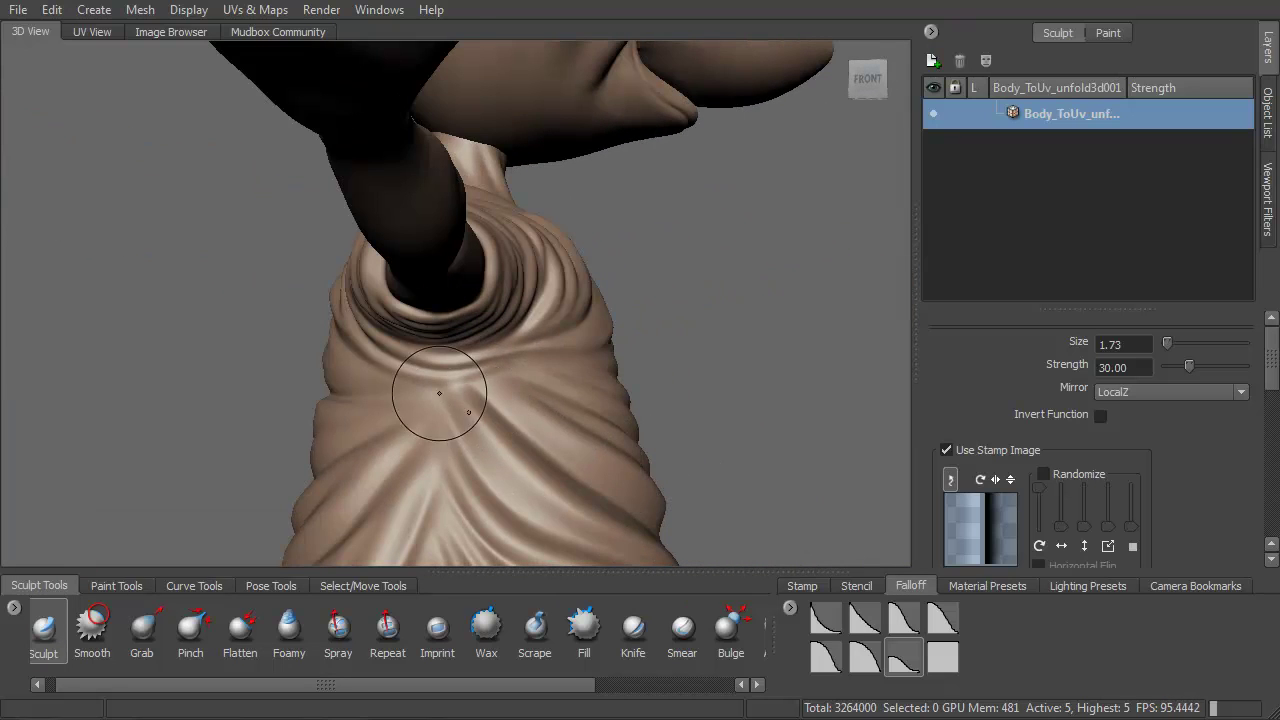
key("shift")
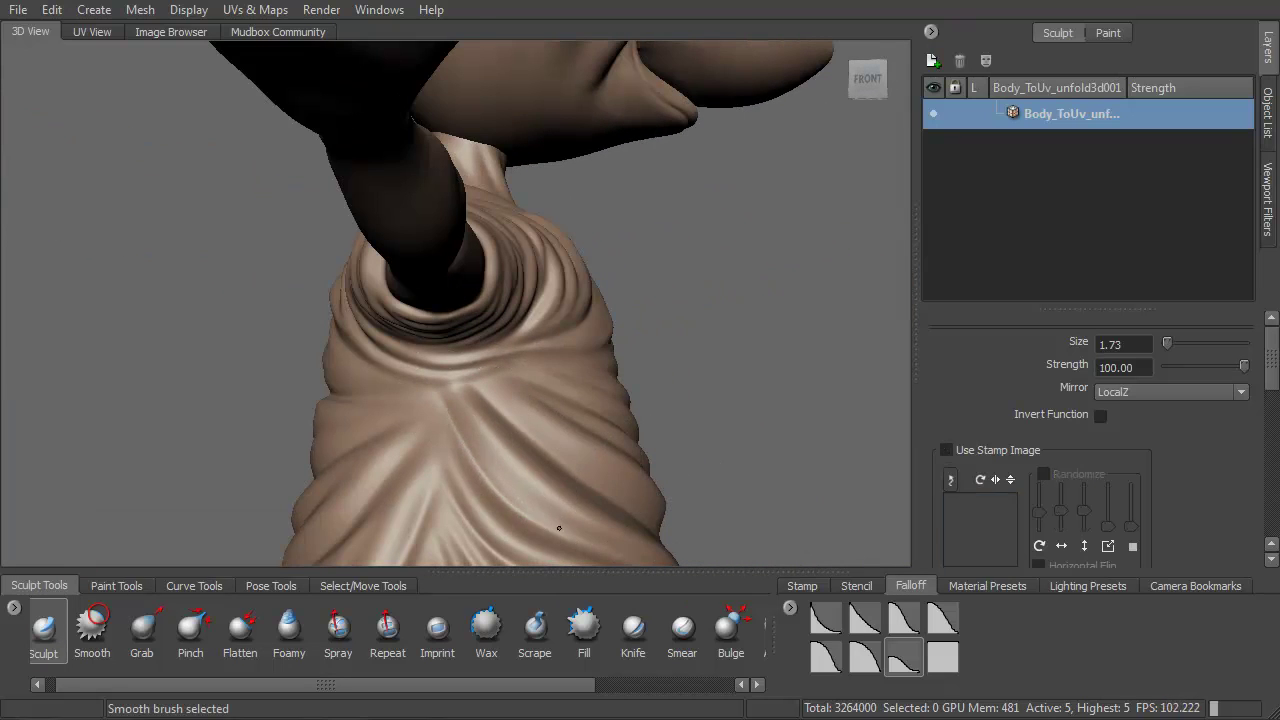
left_click_drag(506, 474, 334, 389, "alt")
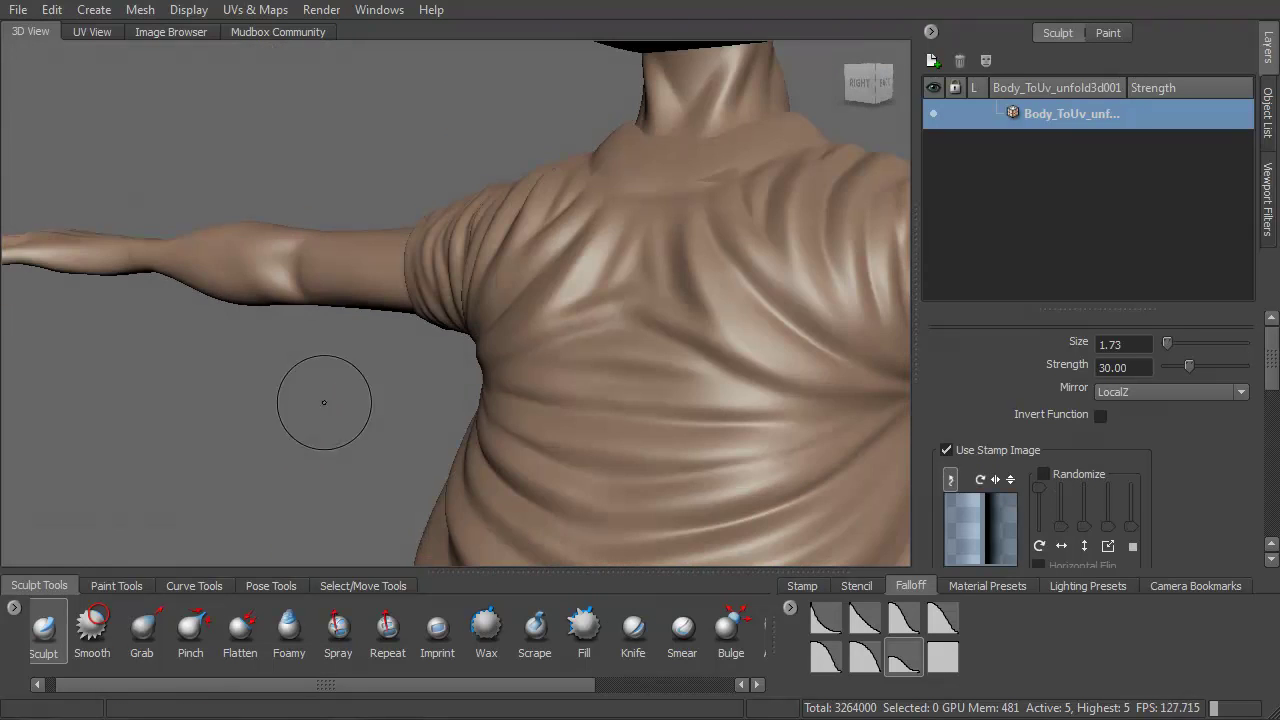
Step: Sculpt curved creases on the upper chest between the collar and the armpit
mouse_move(625, 325)
left_mouse_down("alt")
mouse_move(543, 309)
mouse_move(410, 330)
left_mouse_up("alt")
right_click_drag(410, 330, 443, 383, "alt")
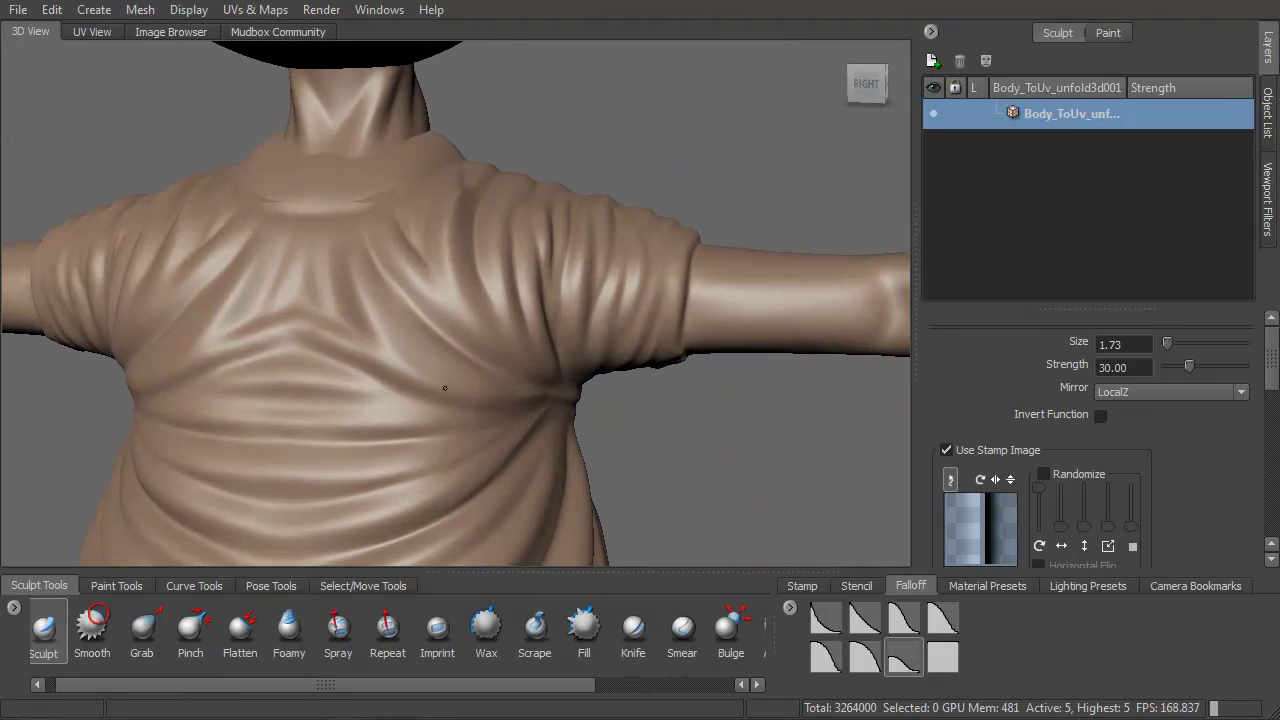
left_click_drag(432, 383, 431, 360, "alt")
right_click_drag(431, 360, 409, 391, "alt")
left_click_drag(409, 391, 386, 367, "alt")
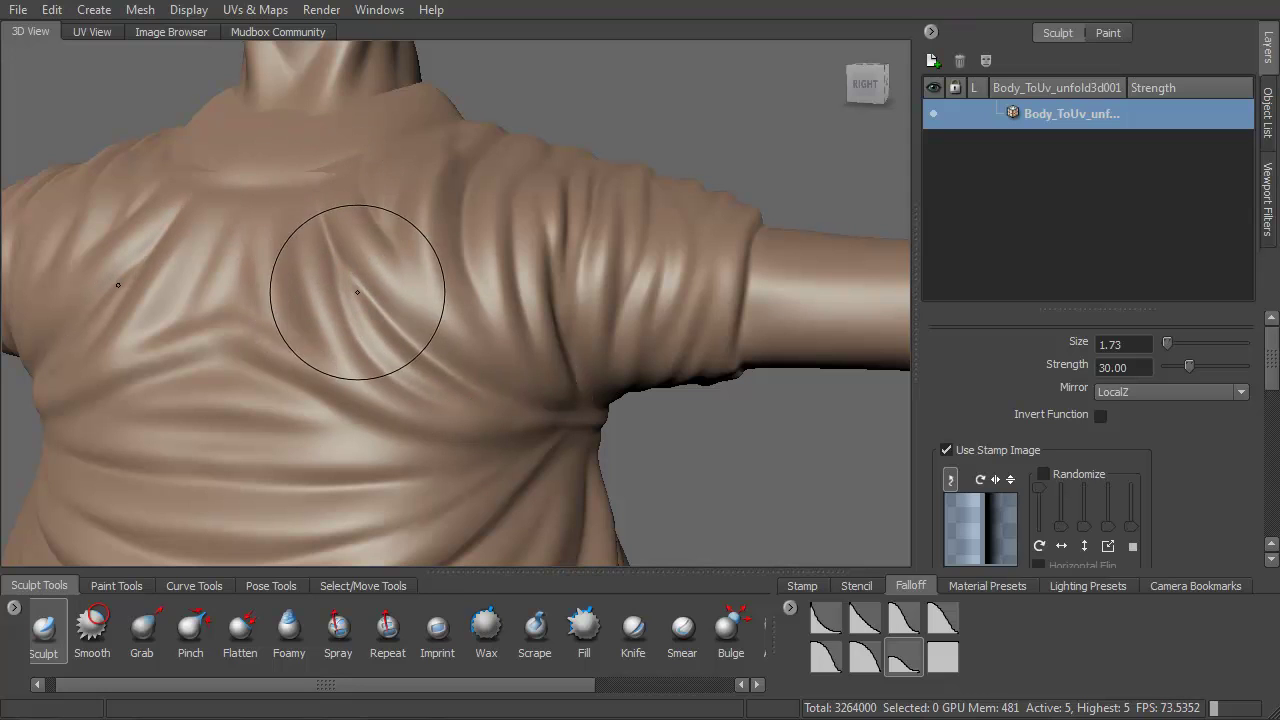
left_click_drag(421, 378, 371, 386, "alt")
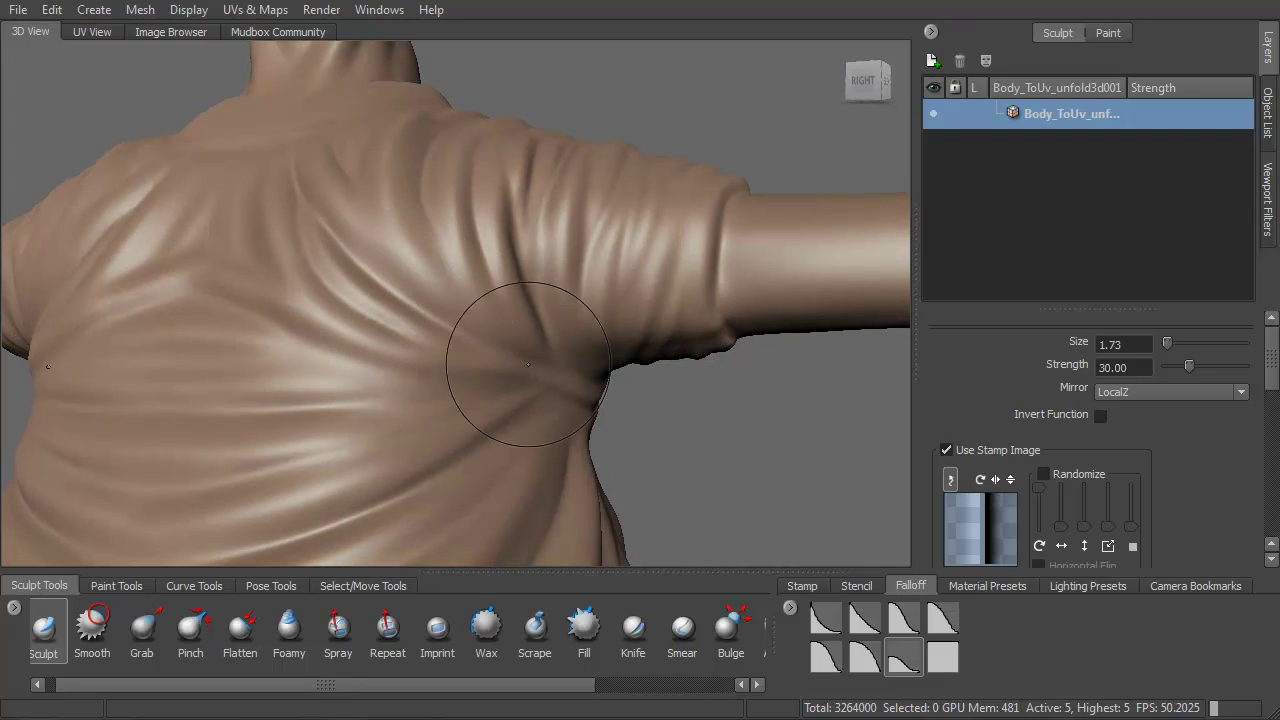
Step: Sculpt finer creases across the middle of the chest and into the front of the armpit
left_click_drag(522, 363, 457, 337, "alt")
left_click_drag(480, 229, 414, 251, "alt")
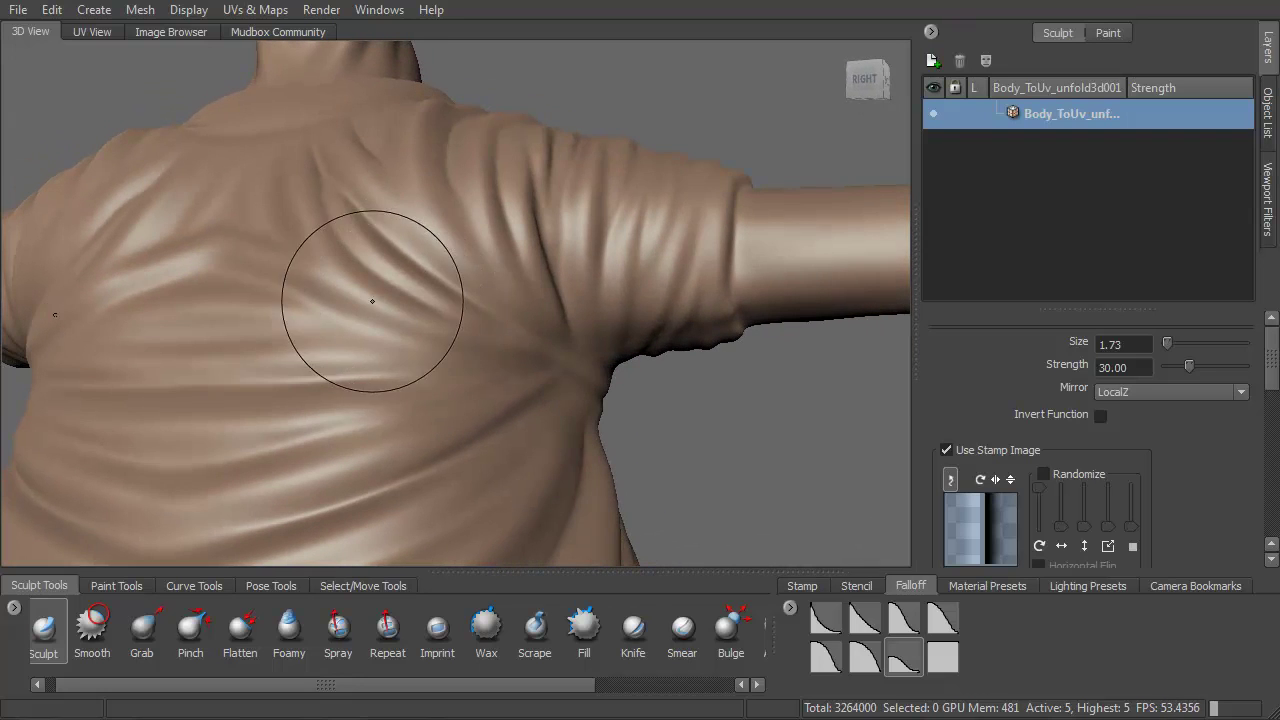
left_click_drag(429, 337, 309, 297, "alt")
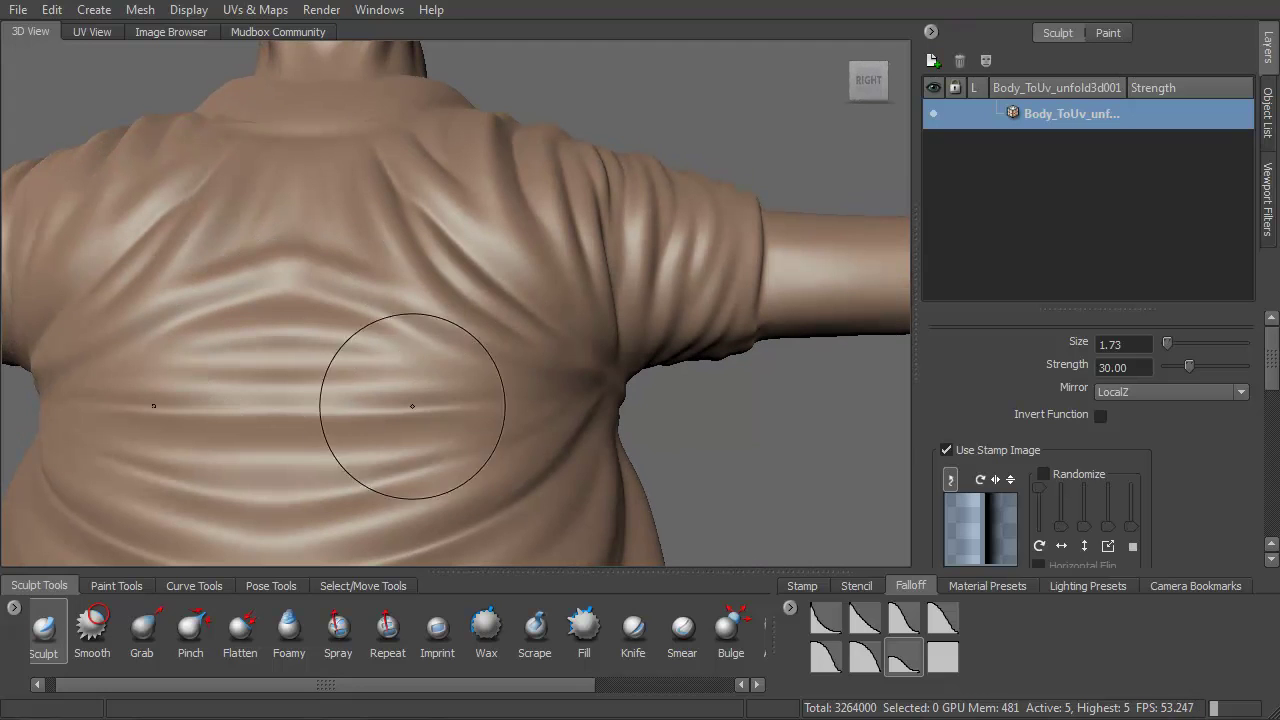
left_click_drag(529, 388, 441, 395, "alt")
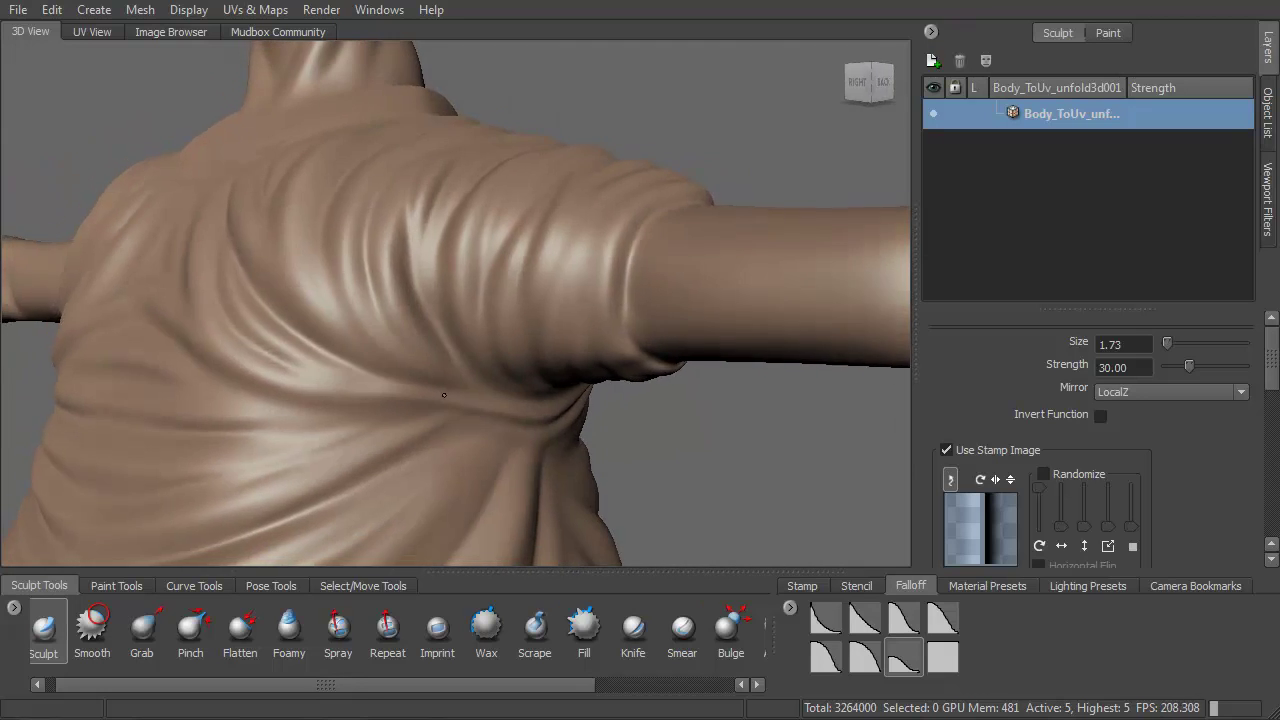
Step: Sharpen the horizontal folds crossing the front of the shirt just below the armpit
middle_click_drag(380, 375, 490, 228, "alt")
left_click_drag(396, 362, 455, 335, "alt")
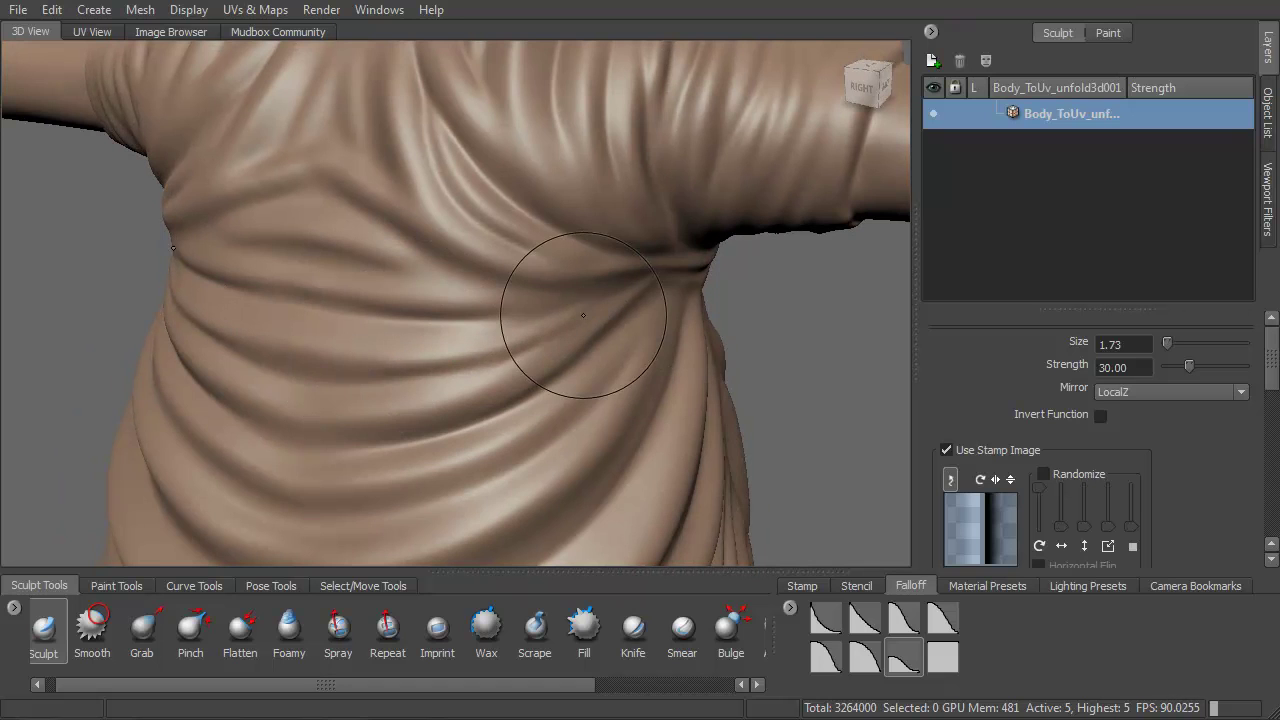
left_click_drag(582, 312, 543, 292, "alt")
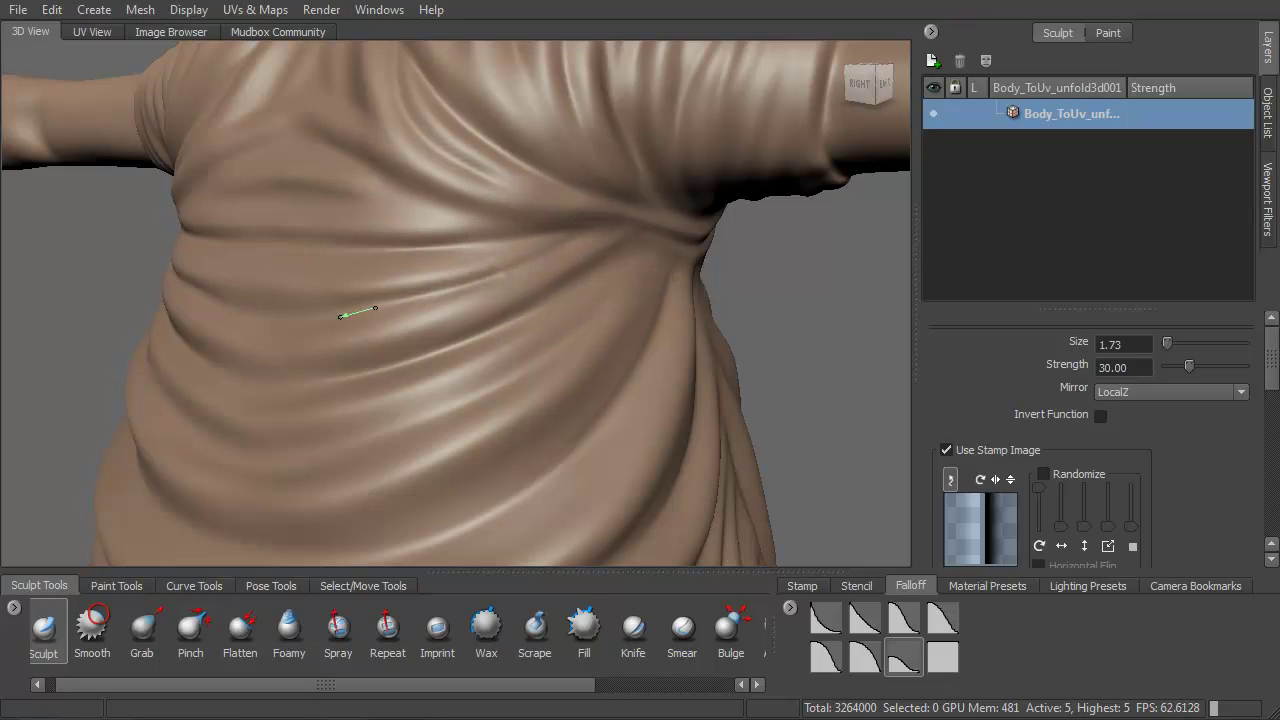
right_click_drag(432, 214, 391, 411, "alt")
middle_click_drag(640, 270, 394, 289, "alt")
mouse_move(385, 280)
left_mouse_down("alt")
mouse_move(287, 320)
mouse_move(281, 275)
left_mouse_up("alt")
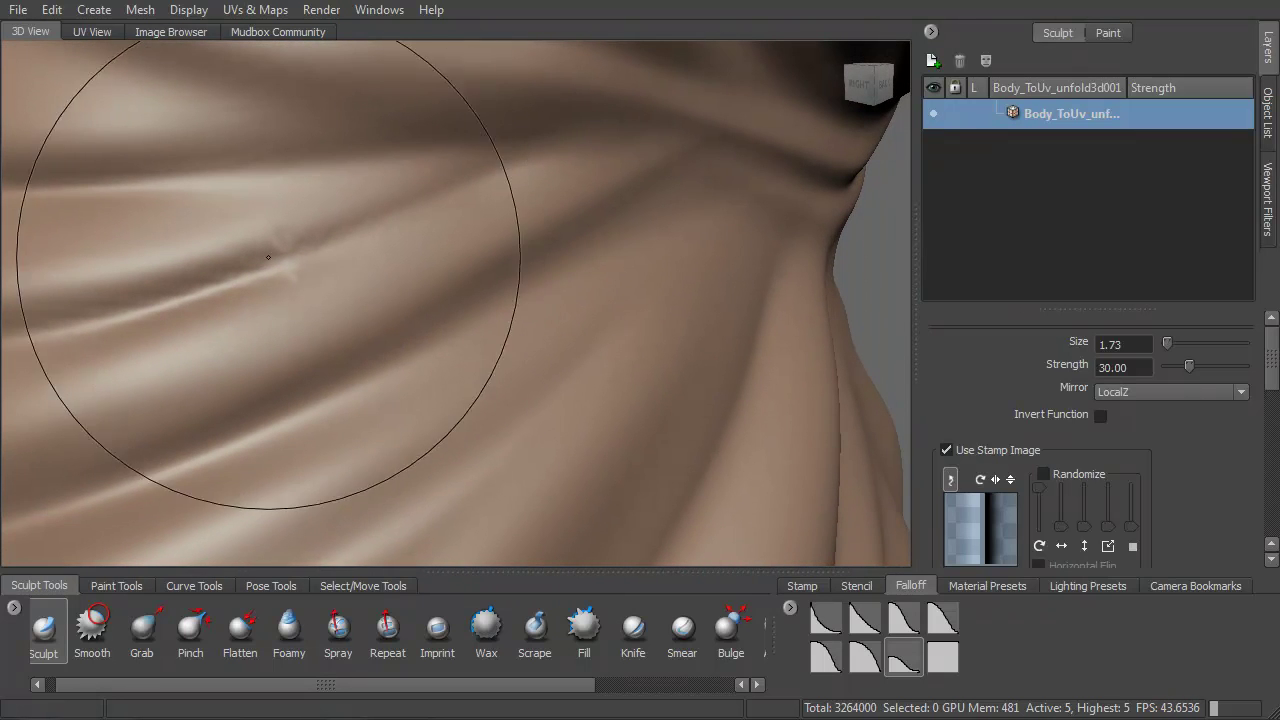
Step: Sculpt long diagonal creases from below the armpit down across the front of the belly
scroll(400, 278, "down", 5)
left_click_drag(417, 277, 305, 365, "alt")
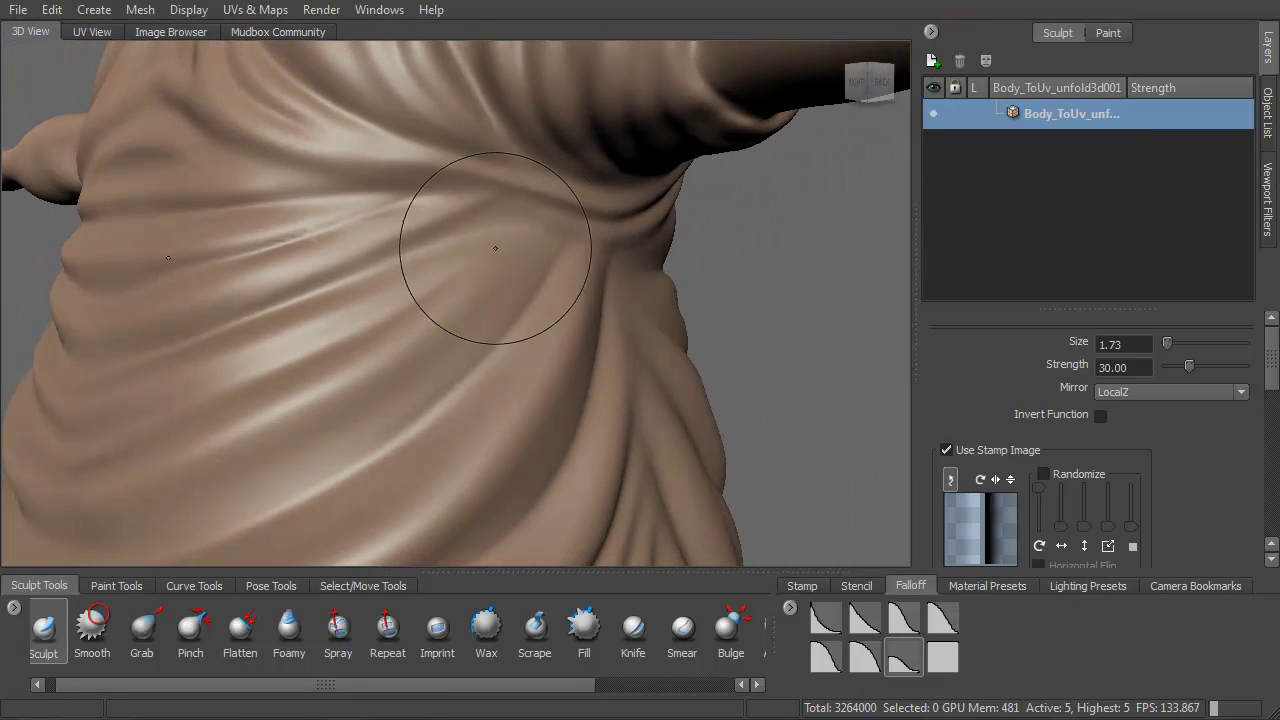
left_click_drag(530, 219, 220, 338)
left_click_drag(463, 267, 236, 388)
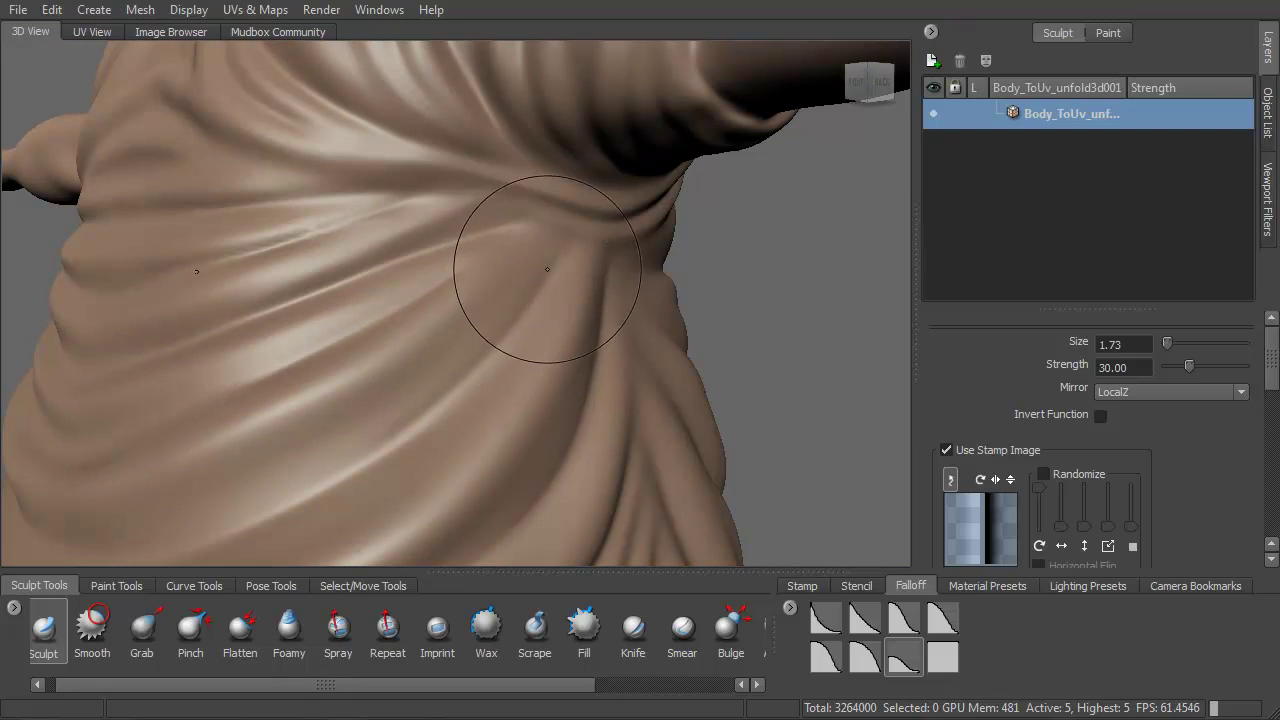
left_click_drag(519, 316, 500, 340)
left_click_drag(420, 428, 353, 476)
Step: Define the curved fold edges on the side of the torso where they wrap toward the belly
mouse_move(258, 298)
right_mouse_down("alt")
mouse_move(271, 271)
mouse_move(337, 326)
right_mouse_up("alt")
mouse_move(337, 326)
left_mouse_down("alt")
mouse_move(302, 317)
mouse_move(429, 280)
mouse_move(471, 337)
mouse_move(486, 366)
mouse_move(387, 401)
left_mouse_up("alt")
left_click_drag(586, 314, 480, 346, "alt")
left_click_drag(410, 381, 445, 372)
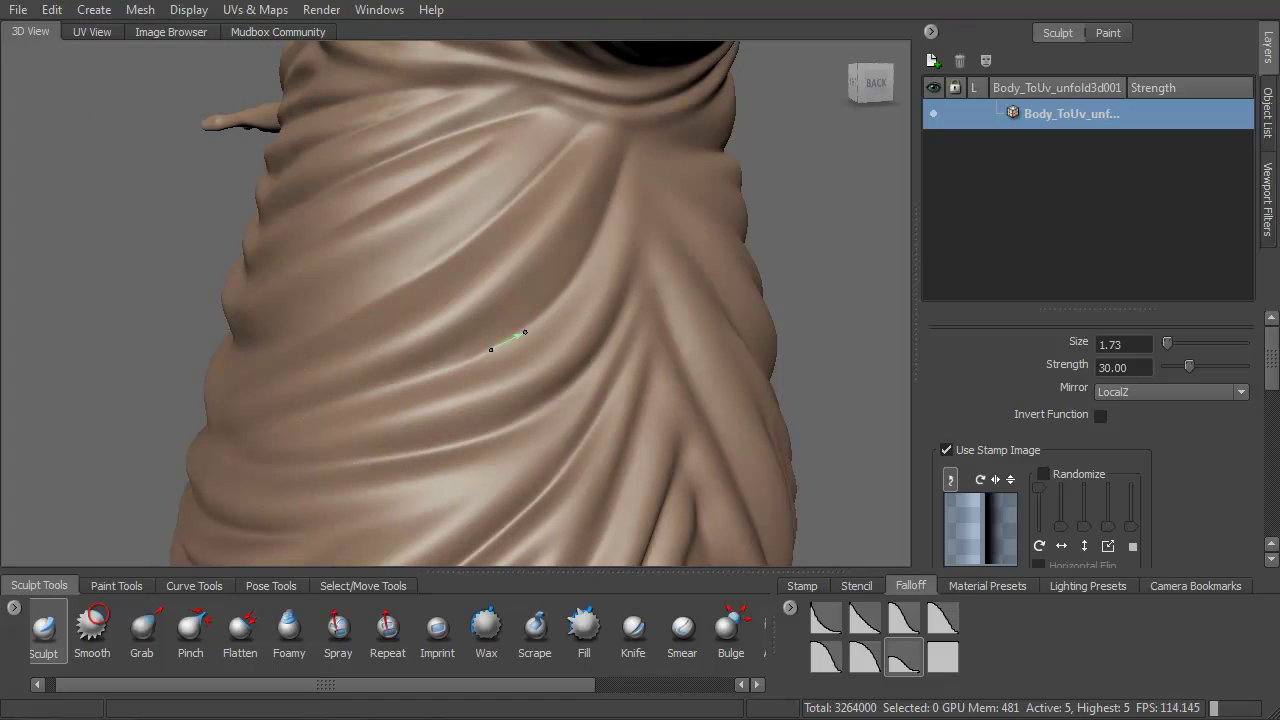
Step: Sculpt wrapping creases between the horizontal belly folds, continuing them around to the side of the torso
left_click_drag(565, 266, 646, 283, "alt")
middle_click_drag(603, 253, 626, 246, "alt")
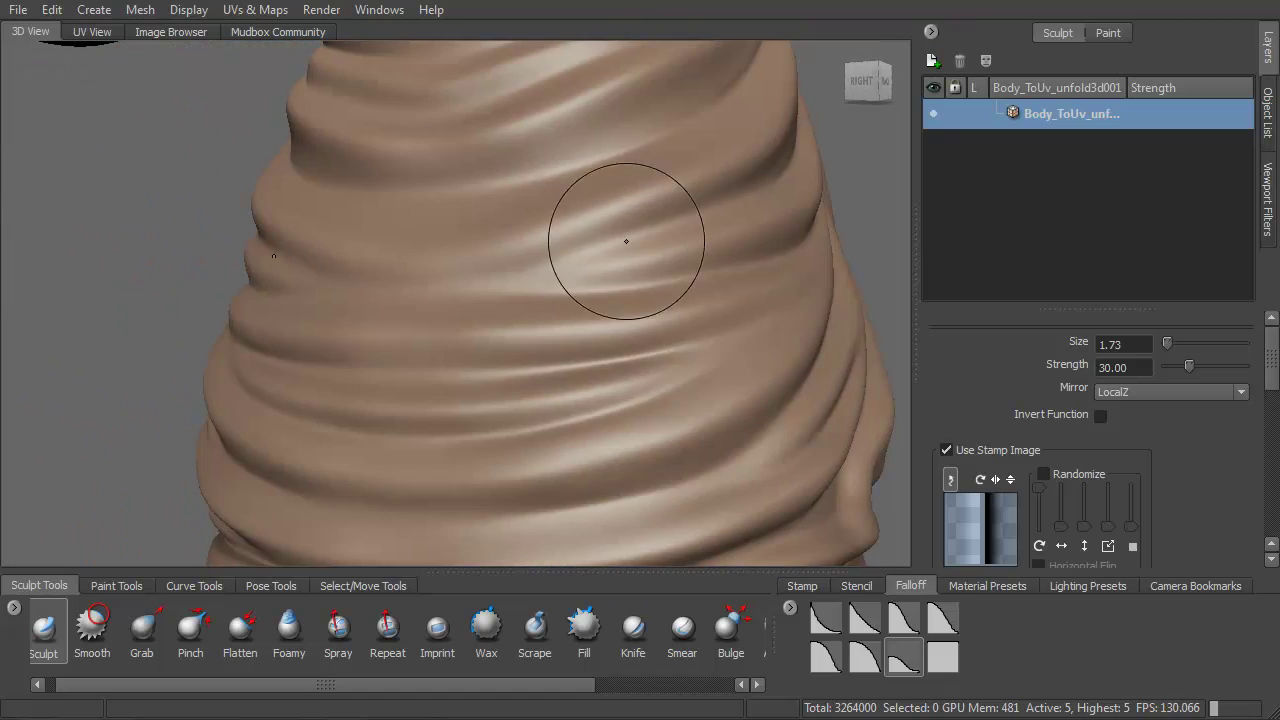
right_click_drag(626, 246, 523, 350, "alt")
mouse_move(422, 337)
left_mouse_down()
mouse_move(517, 337)
mouse_move(633, 311)
left_mouse_up()
left_click_drag(788, 229, 782, 233)
left_click_drag(775, 237, 620, 286, "alt")
mouse_move(454, 328)
left_mouse_down()
mouse_move(486, 342)
mouse_move(459, 324)
left_mouse_up()
mouse_move(545, 331)
left_mouse_down()
mouse_move(609, 334)
mouse_move(743, 306)
mouse_move(604, 297)
left_mouse_up()
left_click_drag(680, 266, 618, 264, "alt")
Step: Deepen the creases that fan from the peak below the armpit down the front half of the torso's side
left_click_drag(650, 111, 618, 182)
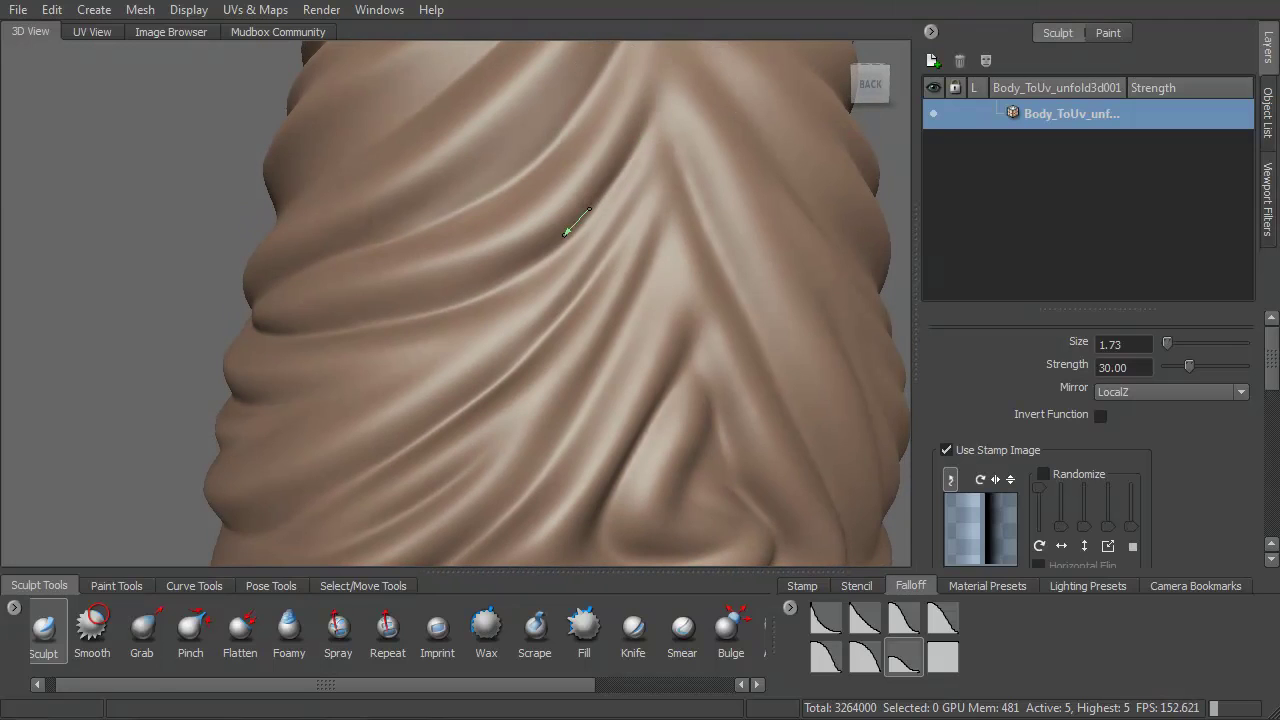
left_click_drag(557, 239, 563, 243)
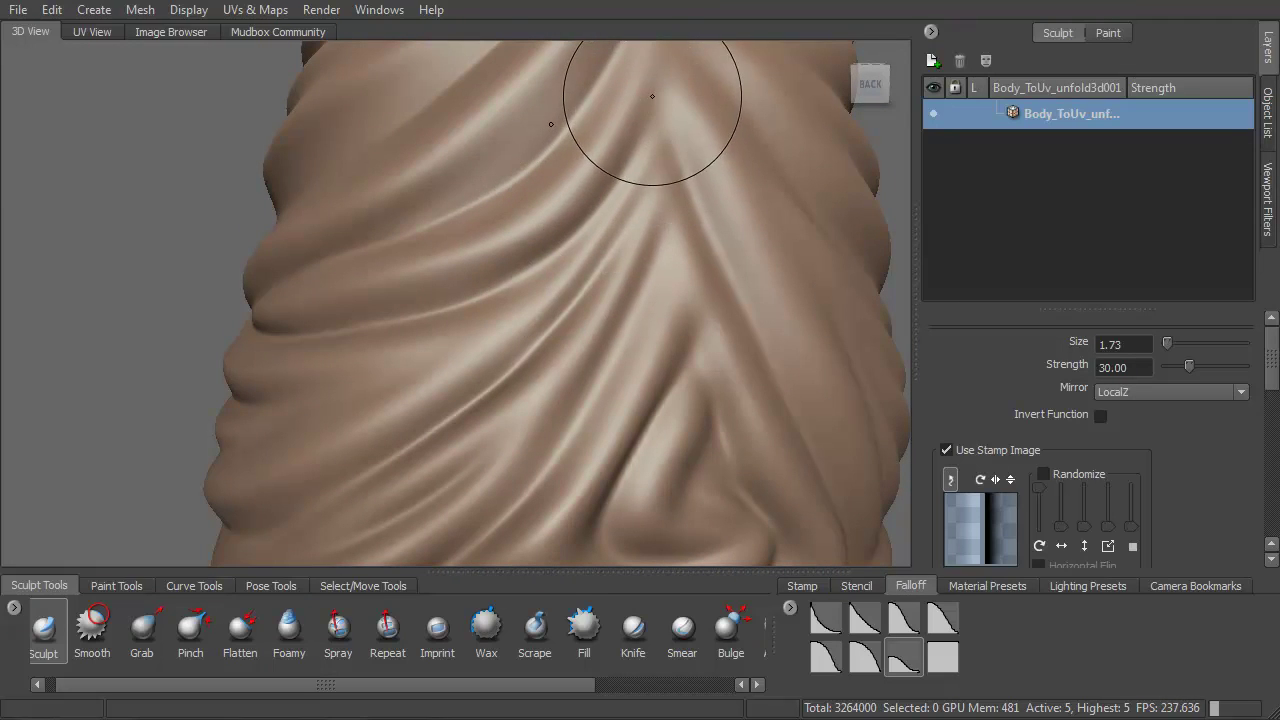
left_click_drag(652, 107, 643, 140)
left_click_drag(575, 235, 533, 277)
left_click_drag(652, 174, 550, 326)
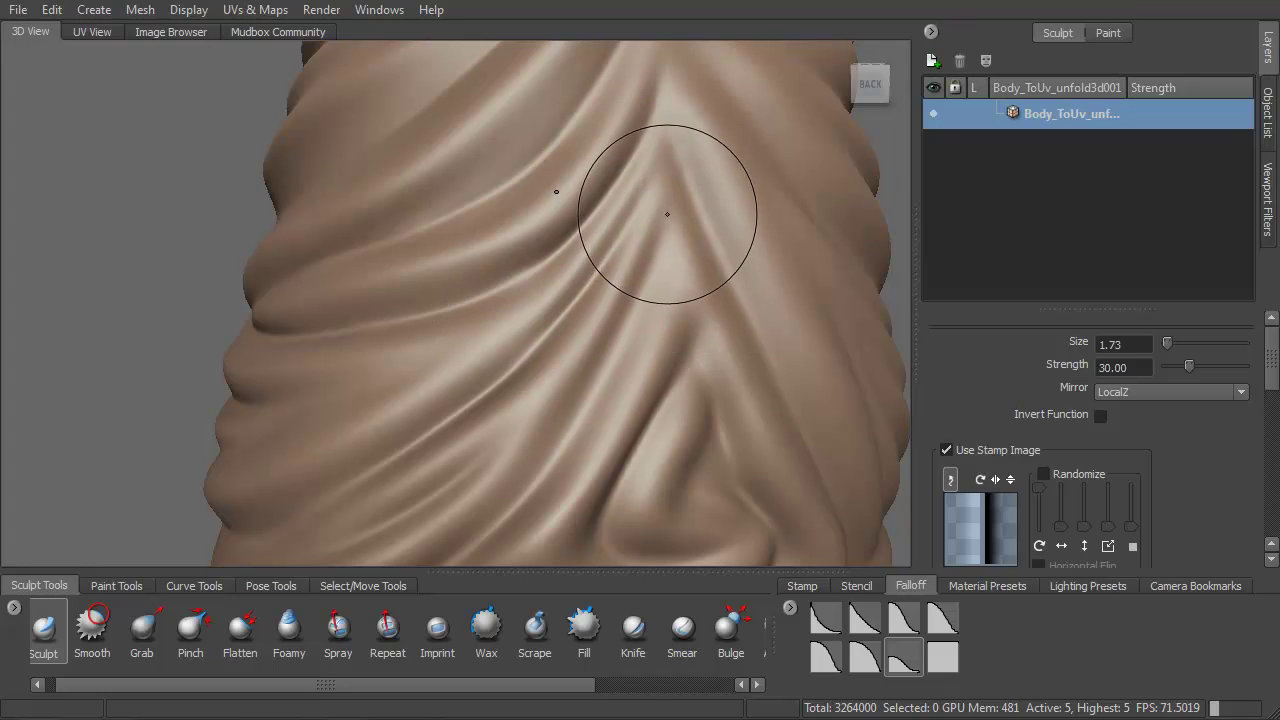
mouse_move(667, 216)
left_mouse_down()
mouse_move(598, 393)
mouse_move(548, 471)
left_mouse_up()
Step: Sculpt the long creases running down the back half of the torso's side, beside the triangular fold above the hem
middle_click_drag(528, 346, 510, 287, "alt")
left_click_drag(510, 287, 440, 300, "alt")
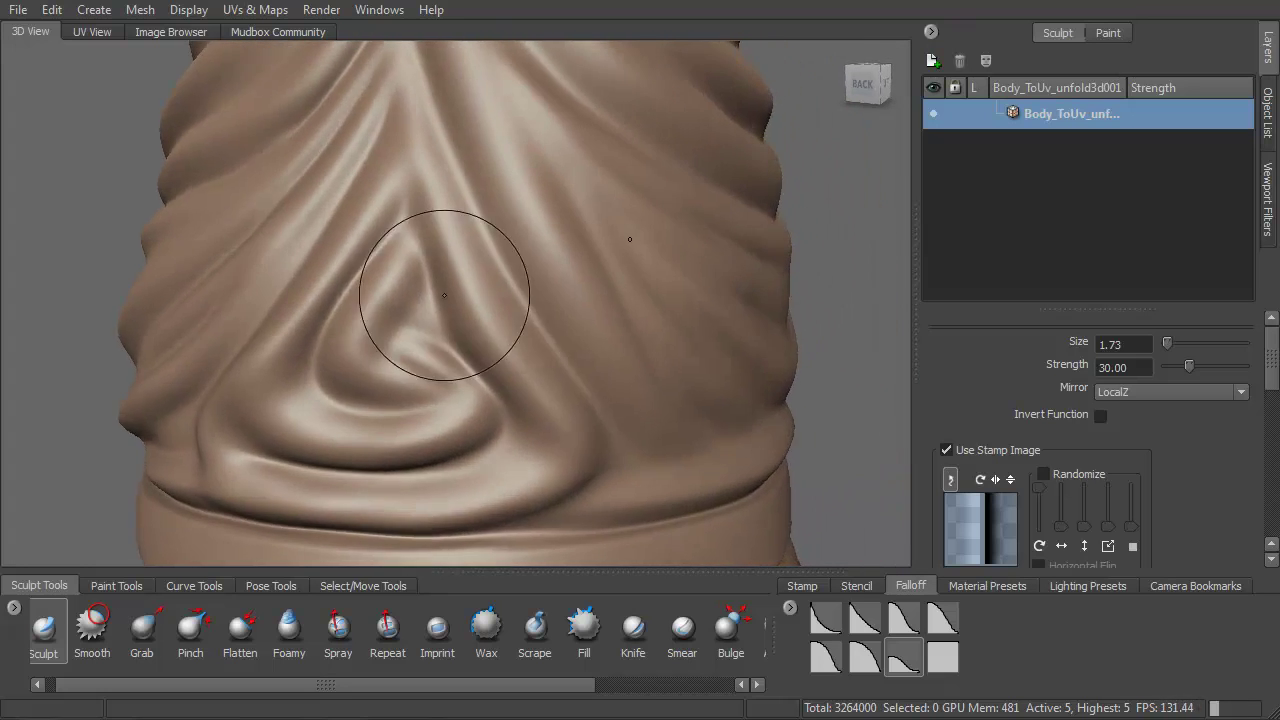
middle_click_drag(440, 300, 441, 357, "alt")
left_click_drag(460, 311, 436, 225, "alt")
left_click_drag(482, 179, 519, 331)
left_click_drag(482, 178, 491, 207)
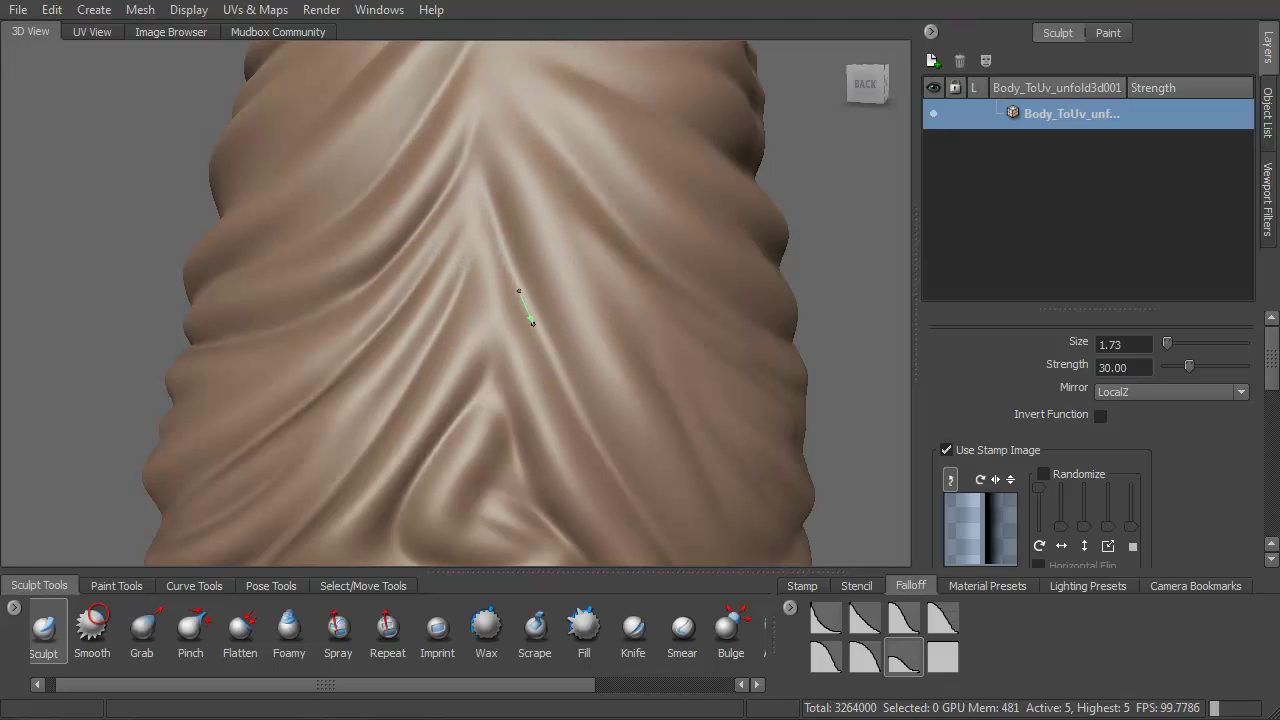
Step: Sculpt radiating creases just under the armpit that spread toward the back of the shirt
mouse_move(597, 425)
left_mouse_down("alt")
mouse_move(549, 383)
mouse_move(526, 391)
left_mouse_up("alt")
middle_click_drag(491, 253, 478, 251, "alt")
mouse_move(478, 251)
left_mouse_down("alt")
mouse_move(494, 257)
mouse_move(486, 223)
left_mouse_up("alt")
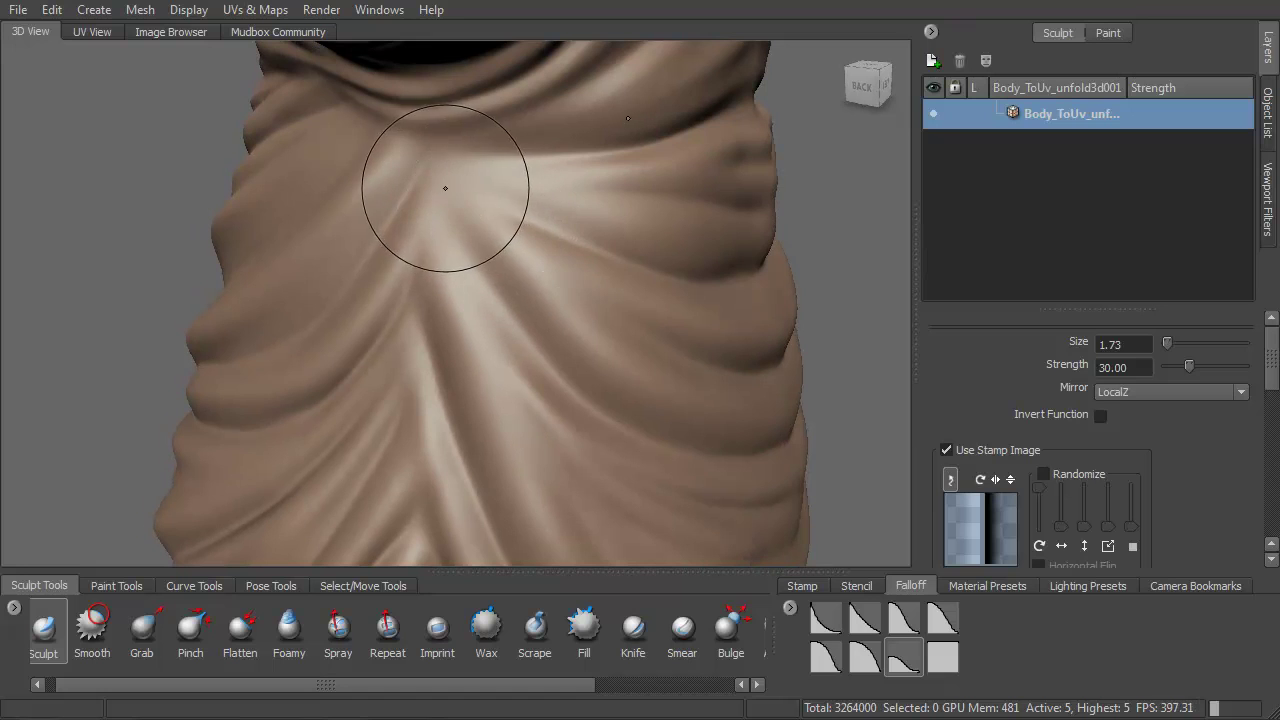
mouse_move(529, 329)
left_mouse_down("alt")
mouse_move(449, 237)
mouse_move(500, 206)
mouse_move(467, 243)
mouse_move(480, 194)
left_mouse_up("alt")
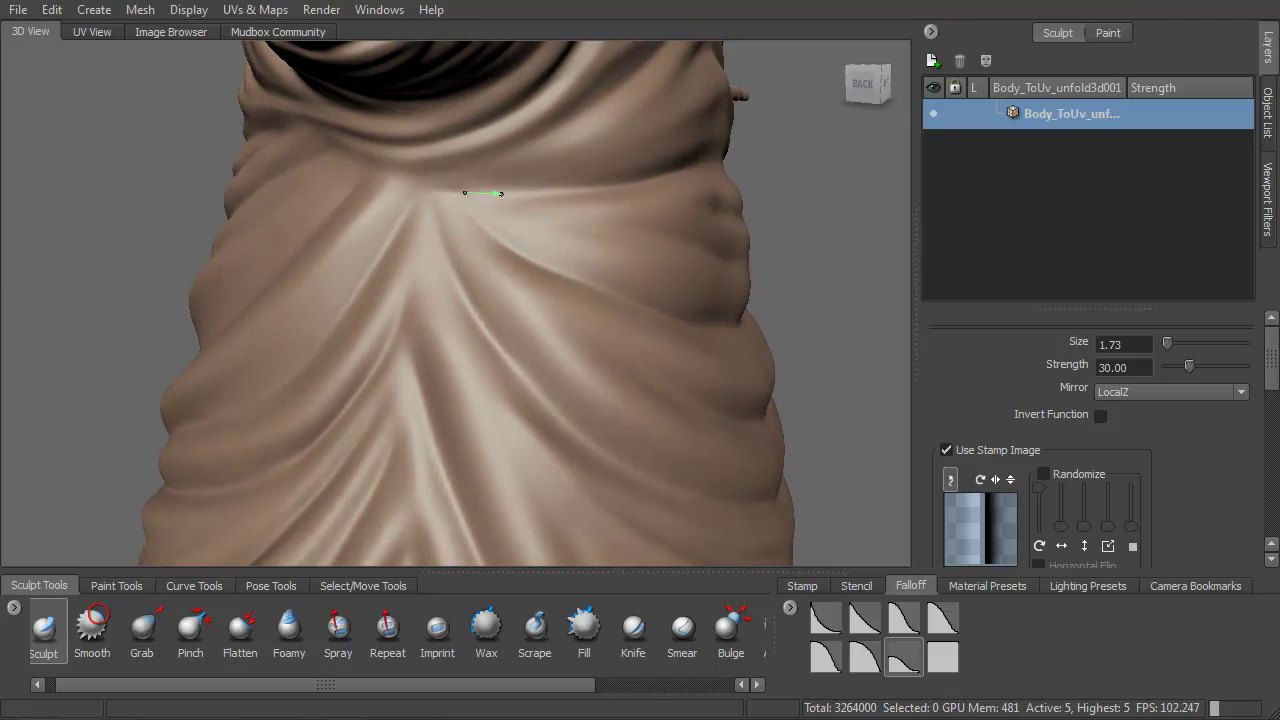
Step: Sculpt the folds that stretch from the rear of the armpit across the middle of the back
mouse_move(580, 188)
left_mouse_down("alt")
mouse_move(571, 157)
mouse_move(529, 214)
mouse_move(540, 338)
mouse_move(560, 251)
left_mouse_up("alt")
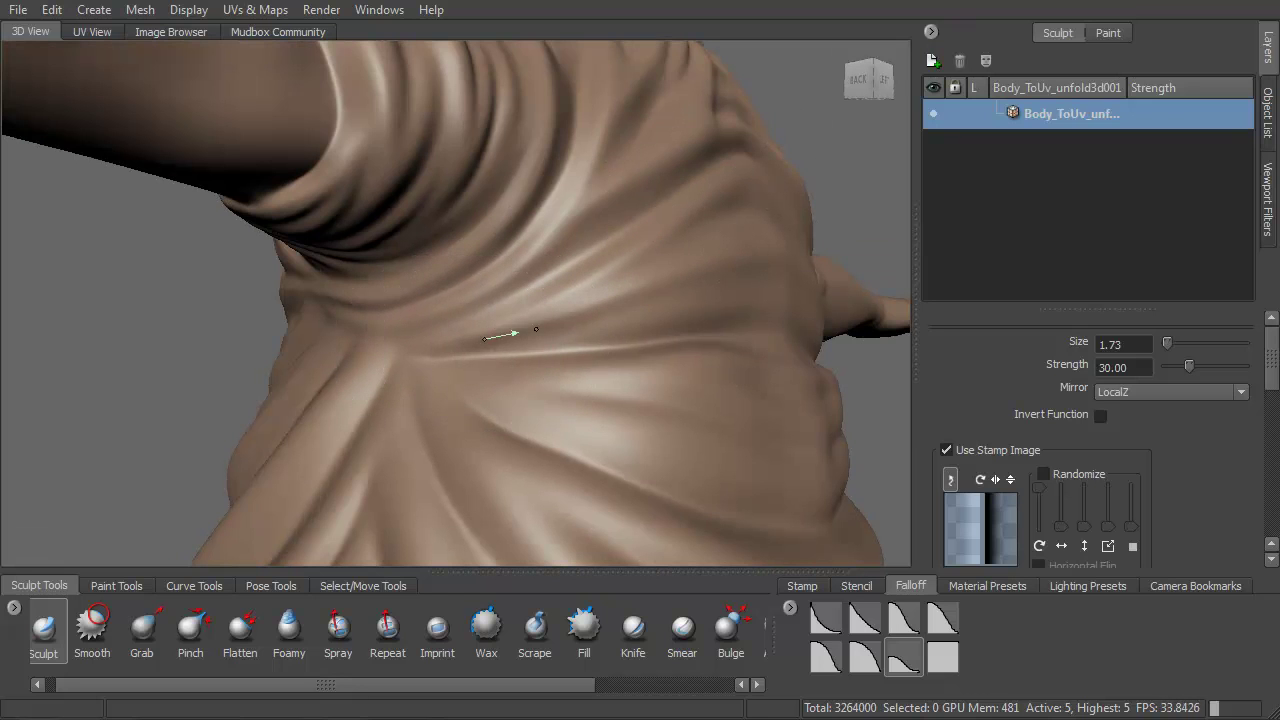
left_click_drag(800, 300, 626, 300, "alt")
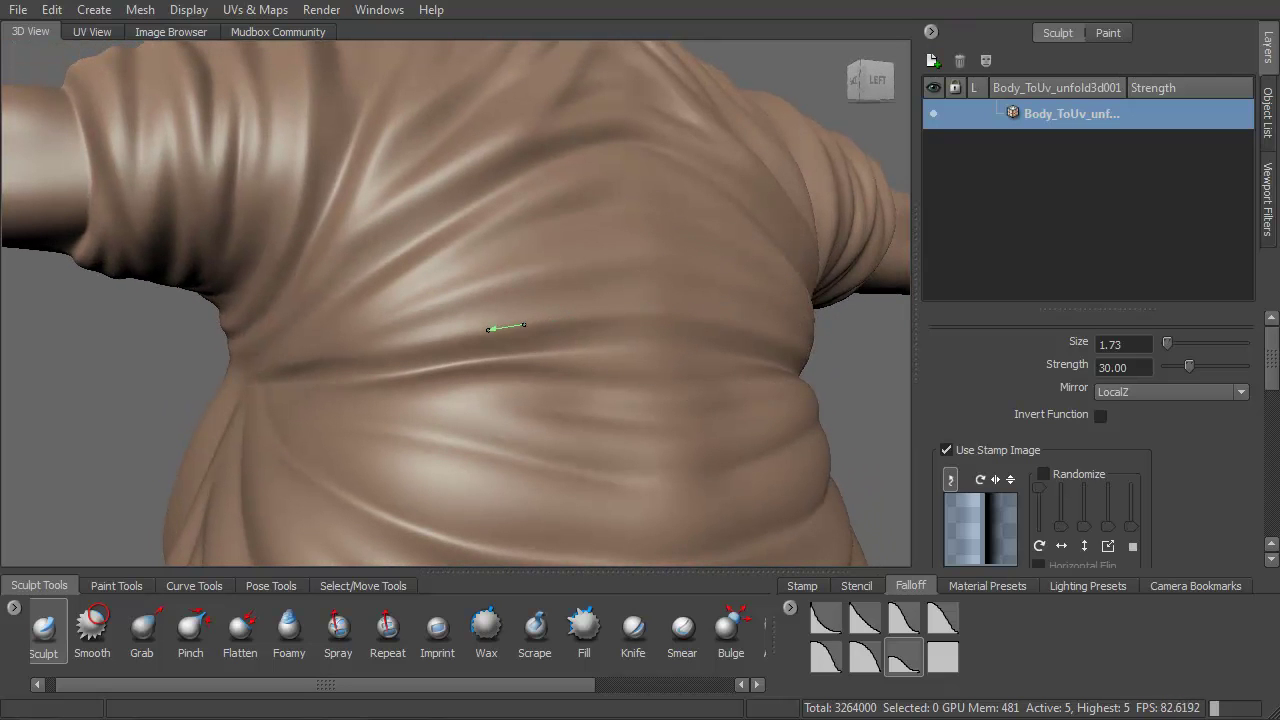
mouse_move(305, 368)
left_mouse_down("alt")
mouse_move(420, 249)
mouse_move(514, 369)
left_mouse_up("alt")
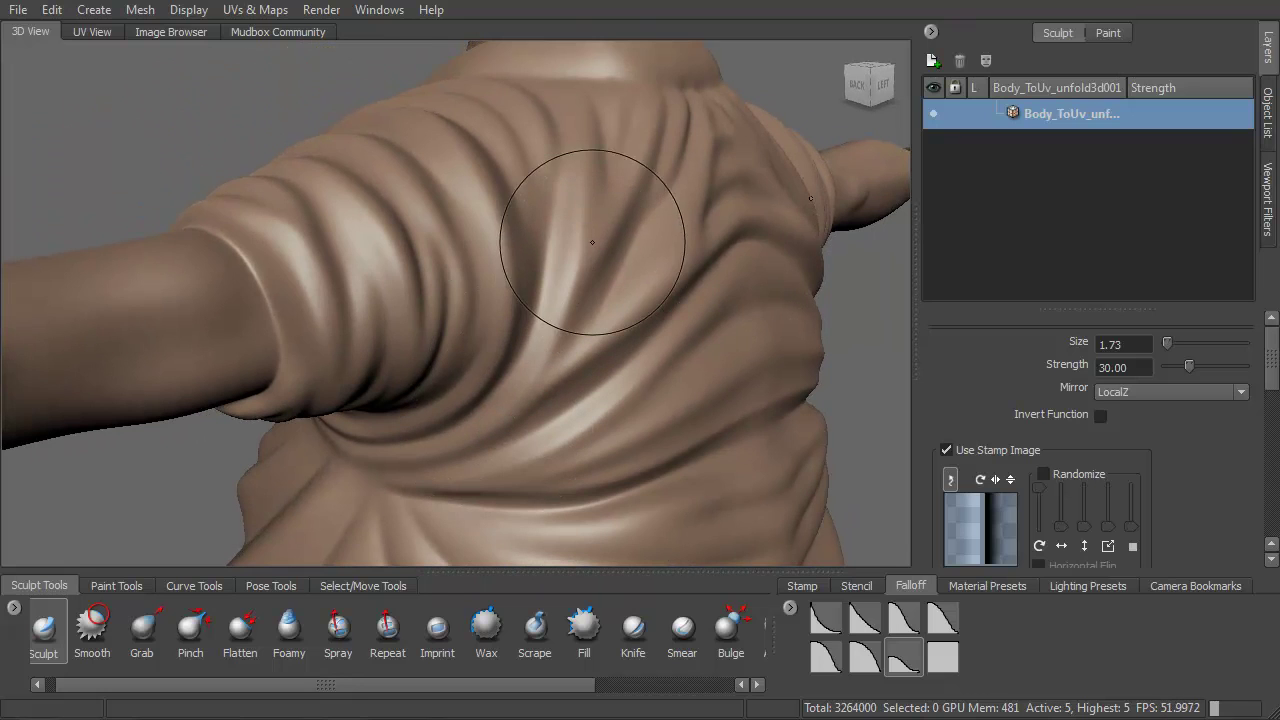
Step: Smooth the folds over the shoulder blade and sculpt a vertical crease beside them behind the sleeve
key("shift")
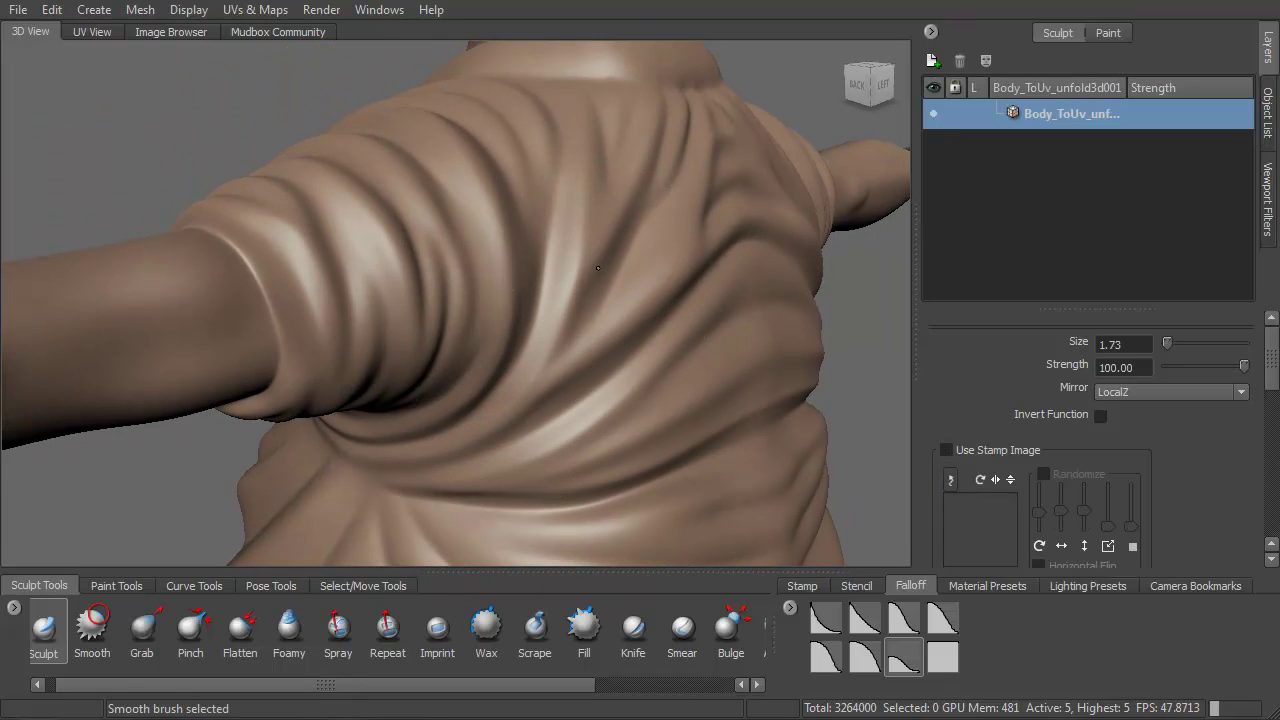
left_click_drag(599, 261, 559, 272, "shift")
left_click_drag(559, 272, 528, 297, "alt")
left_click_drag(442, 160, 456, 297)
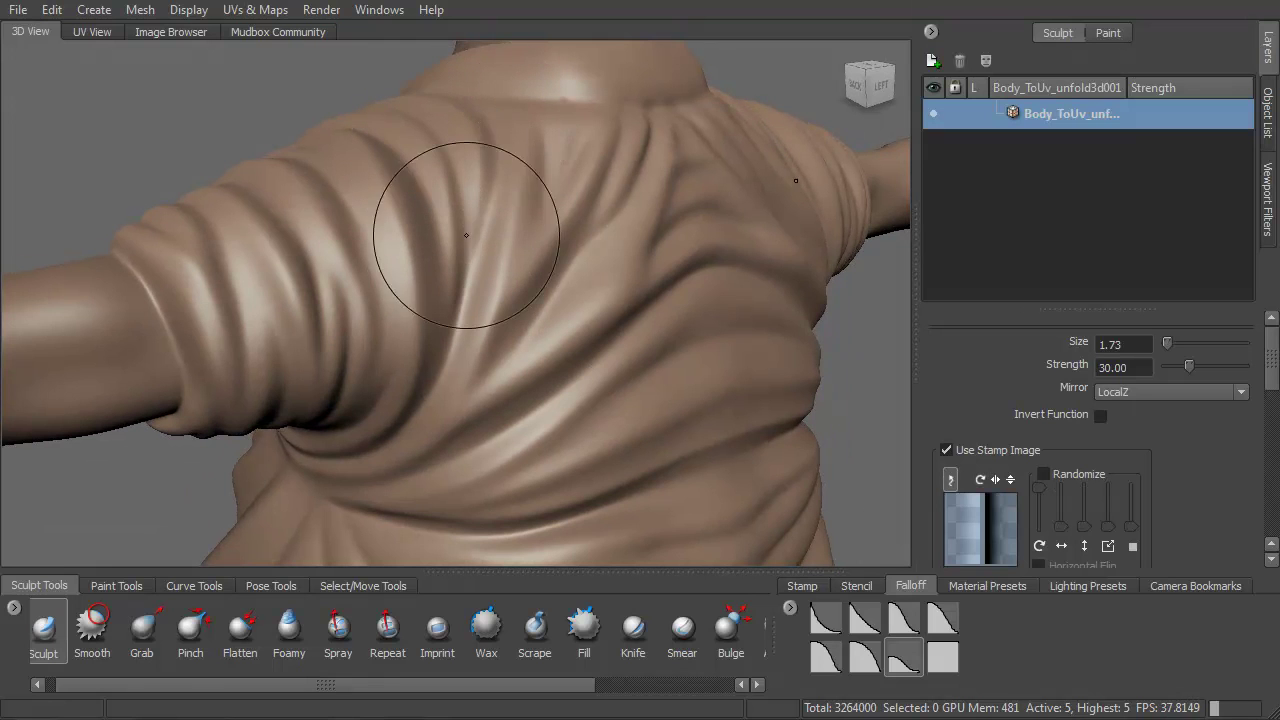
Step: Sculpt long vertical creases down the front of the shoulder into the armpit, smoothing between the folds
mouse_move(429, 306)
left_mouse_down("alt")
mouse_move(486, 323)
mouse_move(540, 275)
mouse_move(386, 257)
mouse_move(560, 274)
mouse_move(624, 232)
left_mouse_up("alt")
mouse_move(586, 300)
left_mouse_down("alt")
mouse_move(620, 316)
mouse_move(668, 303)
mouse_move(637, 400)
left_mouse_up("alt")
key("shift")
mouse_move(637, 415)
left_mouse_down("alt")
mouse_move(648, 381)
mouse_move(634, 168)
left_mouse_up("alt")
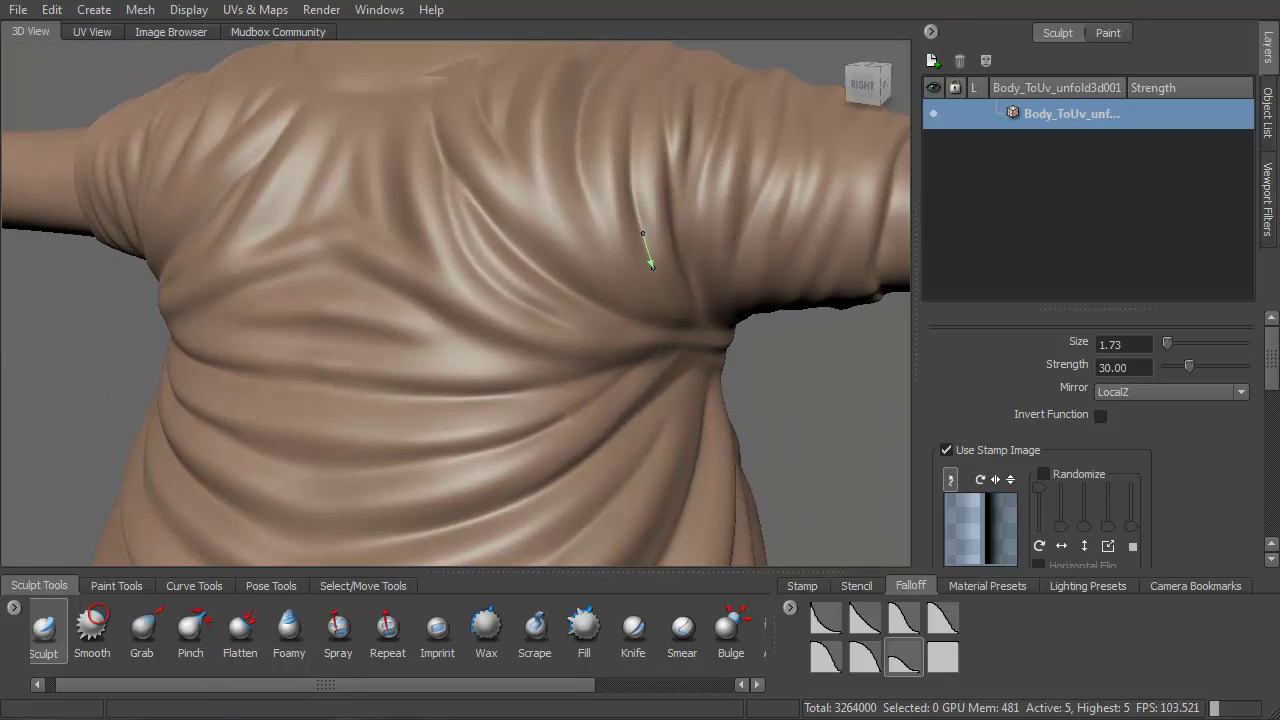
left_click_drag(655, 273, 662, 298)
left_click_drag(640, 242, 654, 230, "alt")
left_click_drag(592, 143, 632, 267)
left_click_drag(541, 270, 545, 300, "alt")
Step: Sculpt and smooth the chevron-shaped folds across the chest and the short vertical creases just below the collar
key("shift")
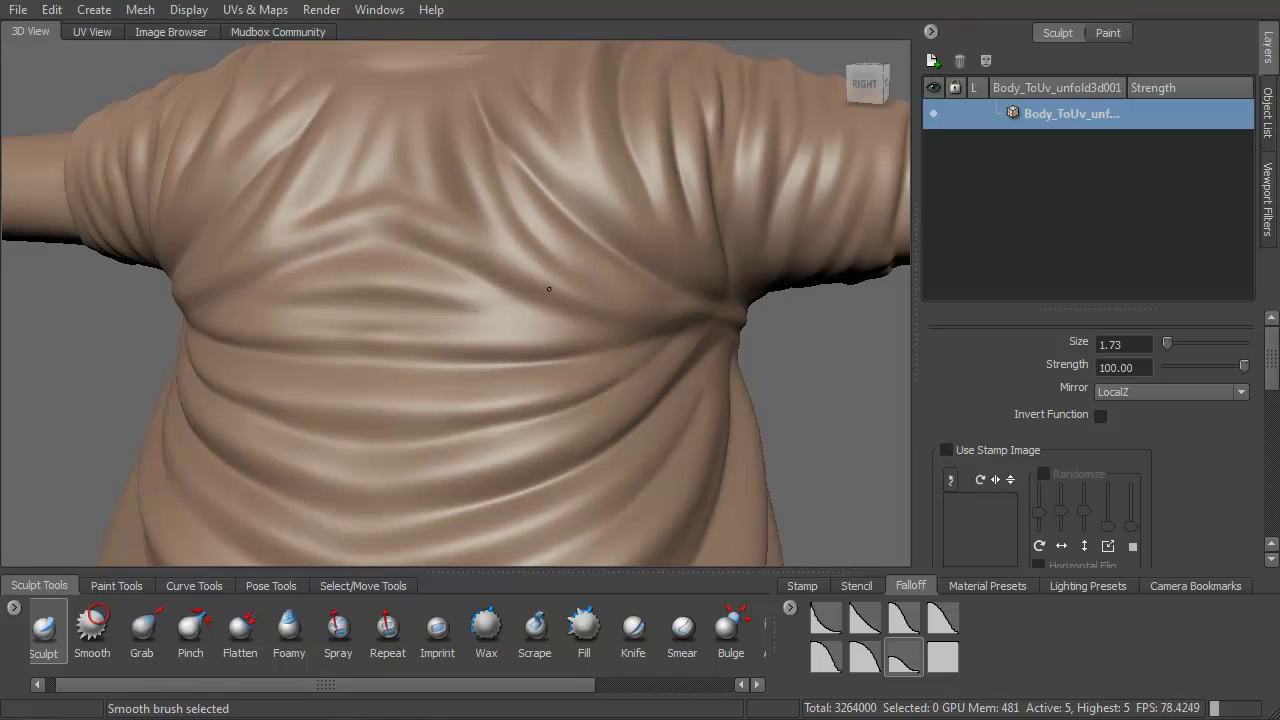
left_click_drag(506, 240, 606, 272, "alt")
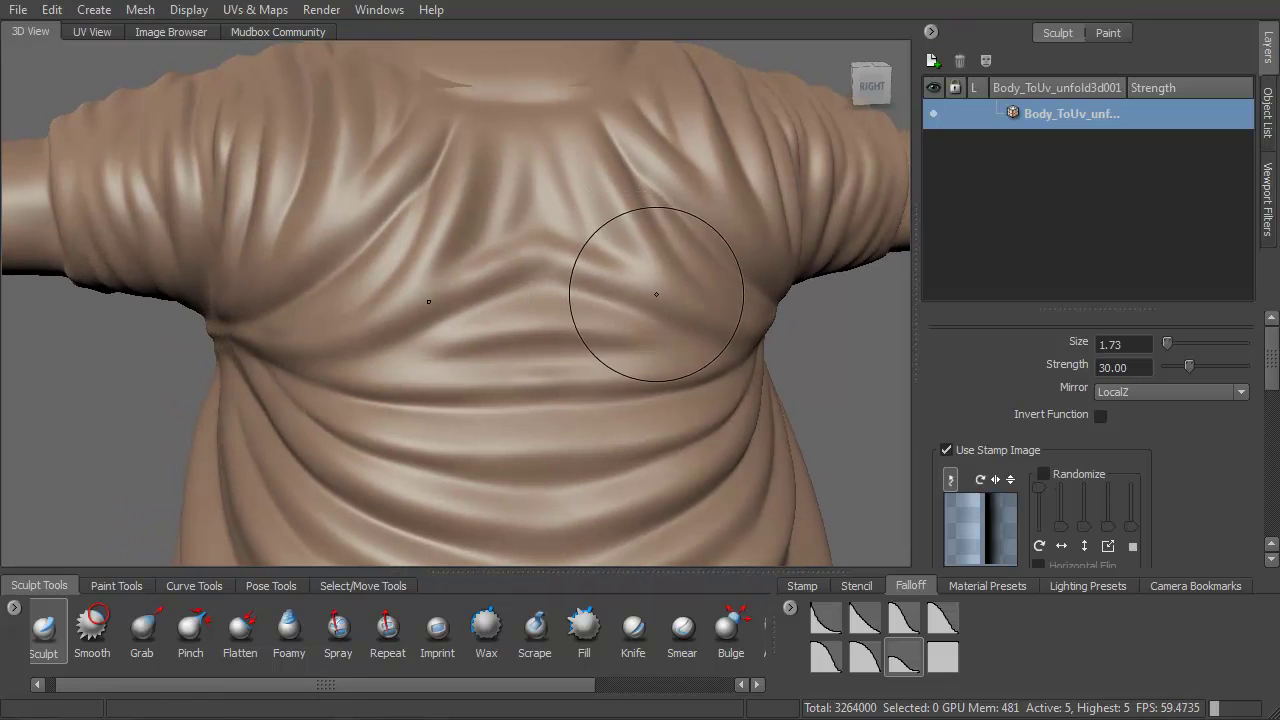
left_click_drag(666, 300, 664, 296)
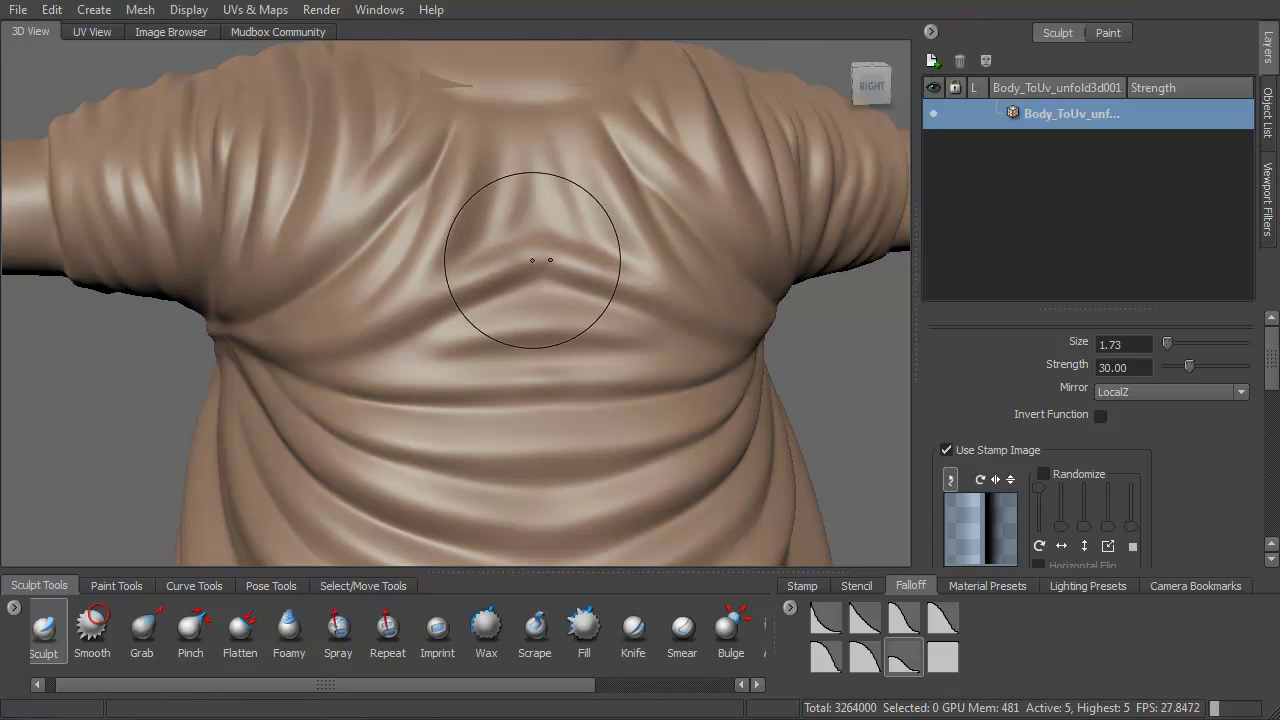
key("shift")
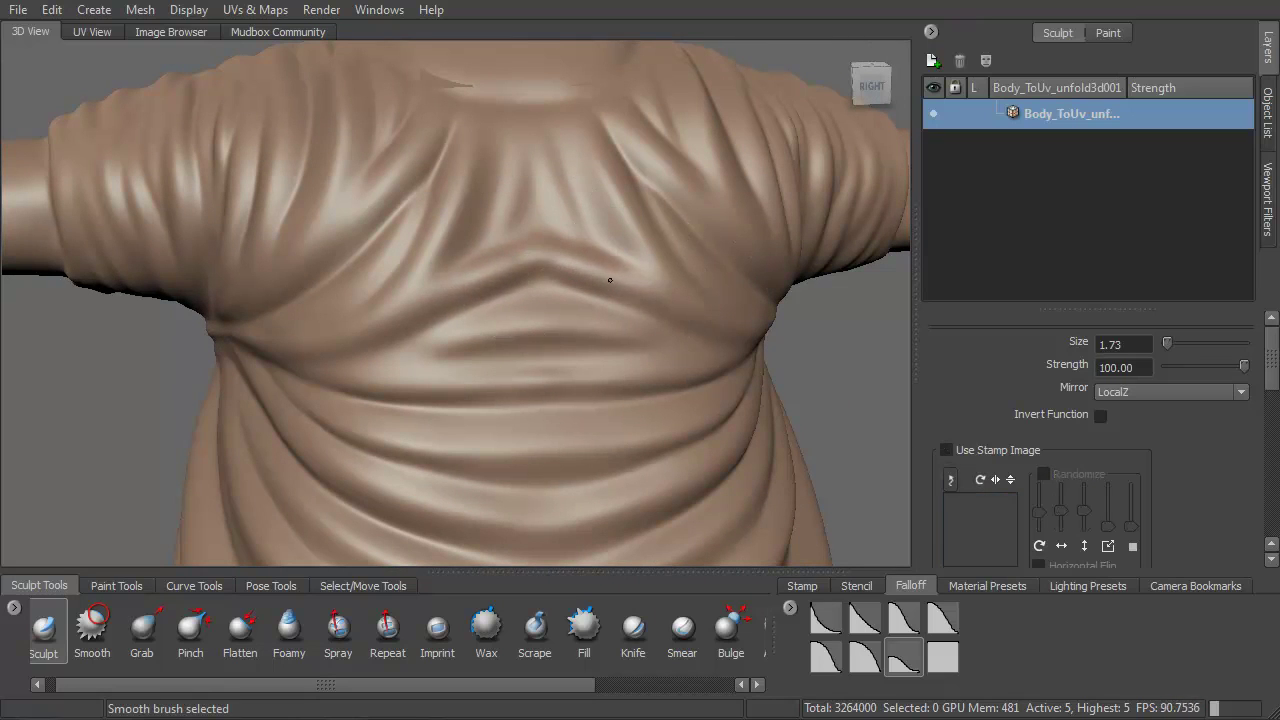
left_click_drag(591, 240, 495, 227, "alt")
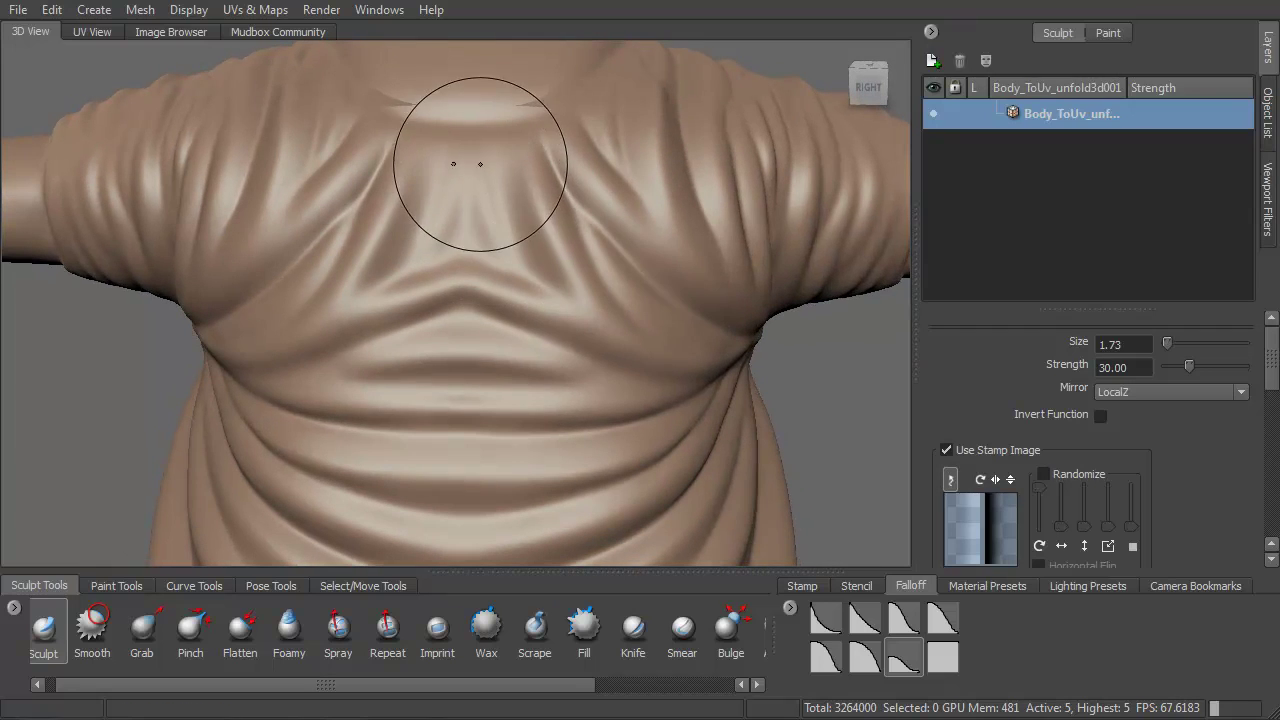
left_click_drag(480, 172, 479, 156)
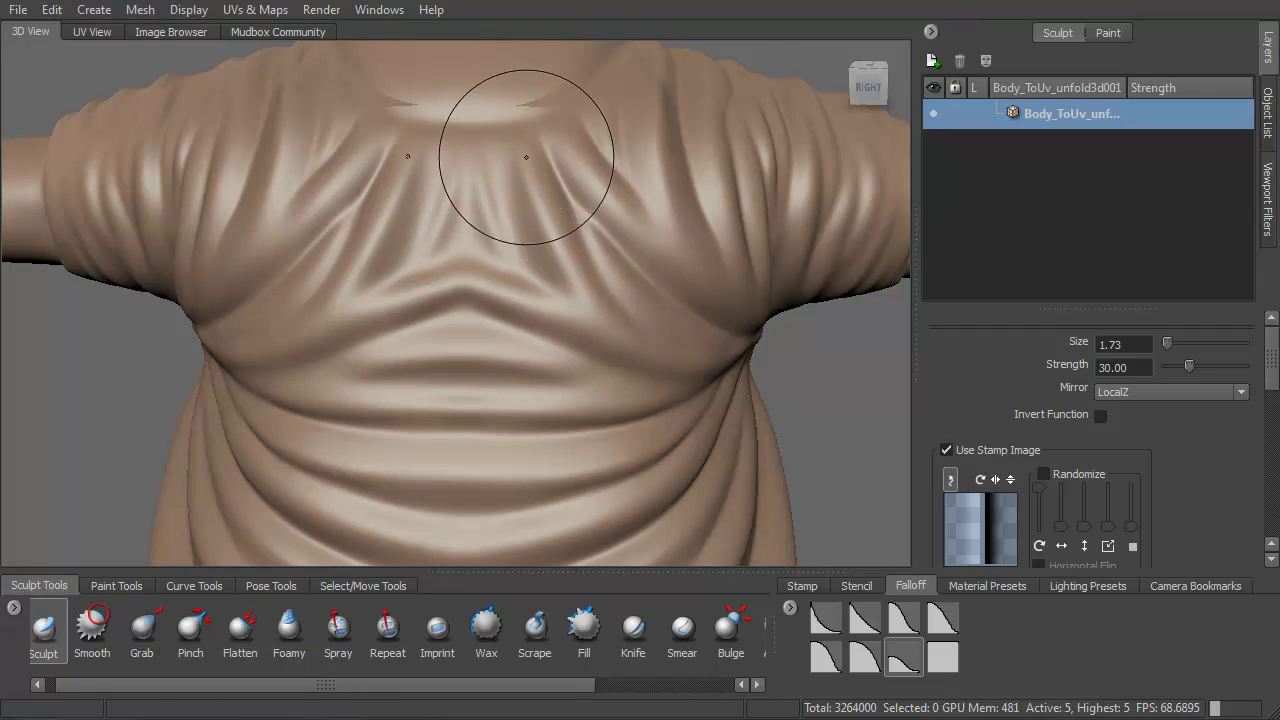
Step: Sculpt the edge of the shirt's collar around the neckline, from the front over the shoulder toward the back
middle_click_drag(487, 176, 506, 237, "alt")
left_click_drag(506, 237, 509, 220, "alt")
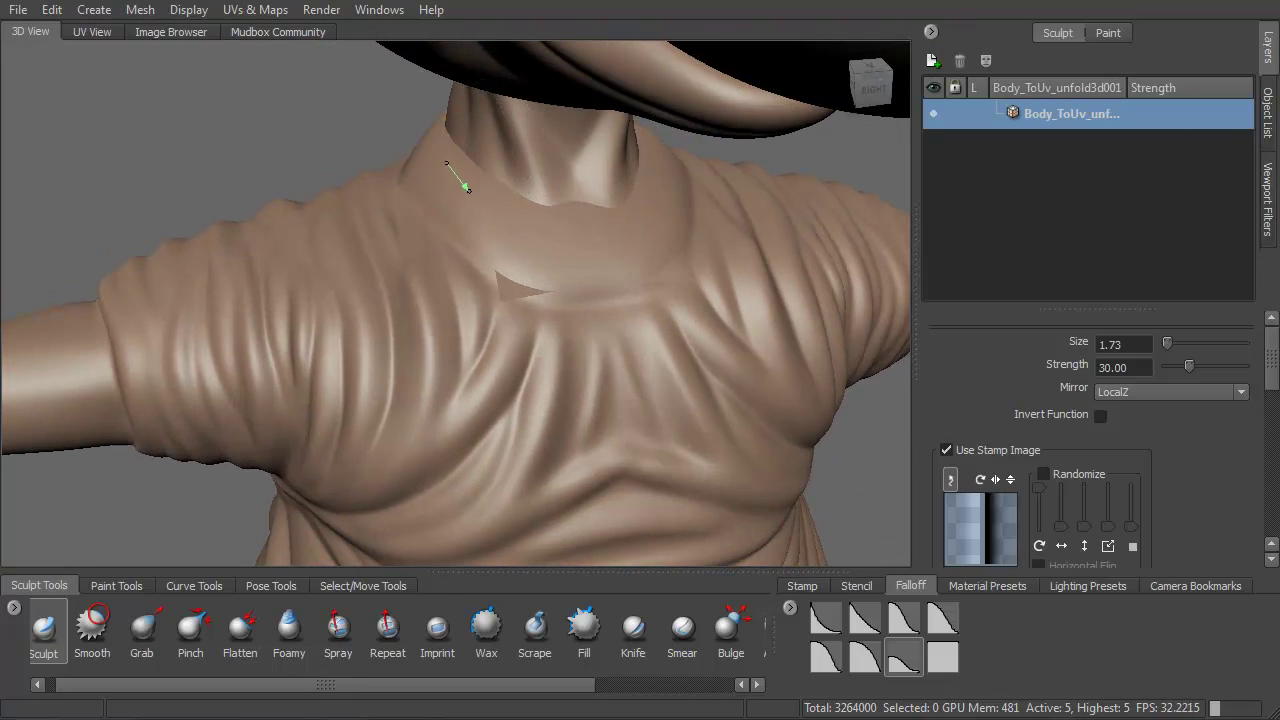
left_click_drag(588, 237, 457, 165, "alt")
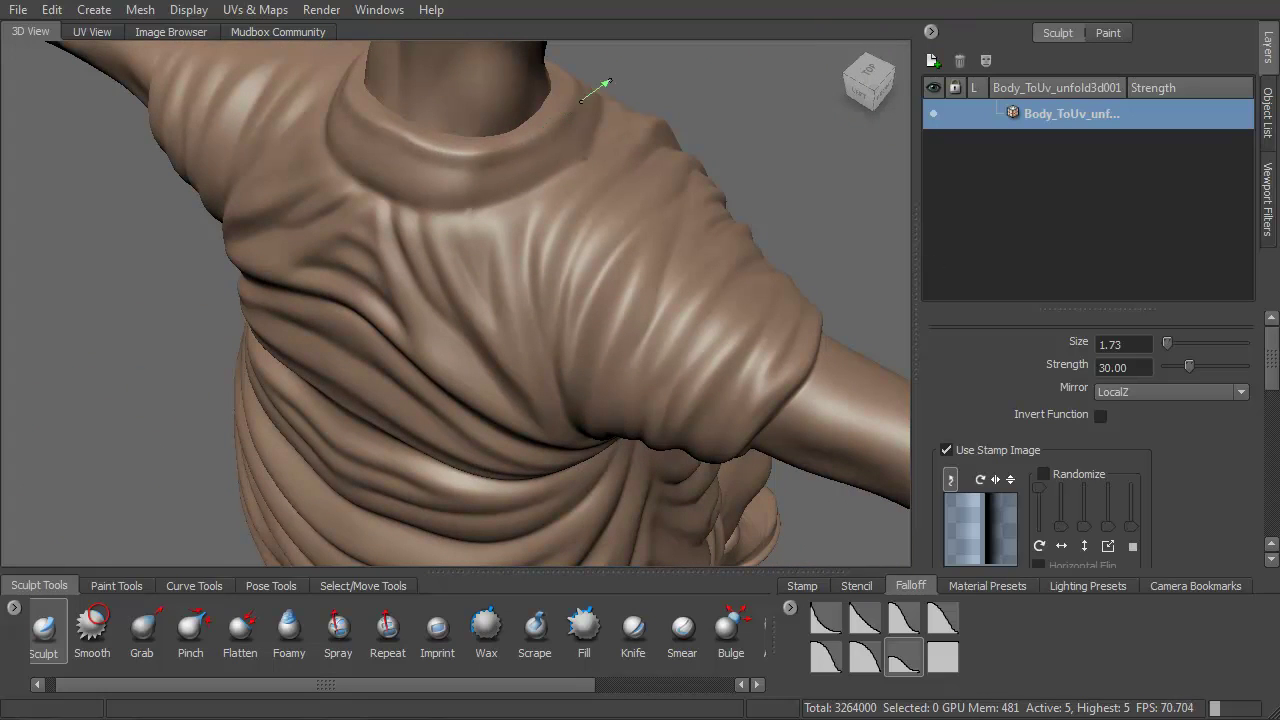
Step: Reduce the sculpting brush size to 0.71 and sculpt a crease along the base of the collar at the back
left_click_drag(576, 114, 620, 60, "alt")
middle_click_drag(560, 94, 571, 120, "alt")
right_click_drag(571, 120, 517, 214, "alt")
mouse_move(517, 214)
left_mouse_down("alt")
mouse_move(476, 155)
mouse_move(424, 141)
mouse_move(411, 154)
left_mouse_up("alt")
key("b")
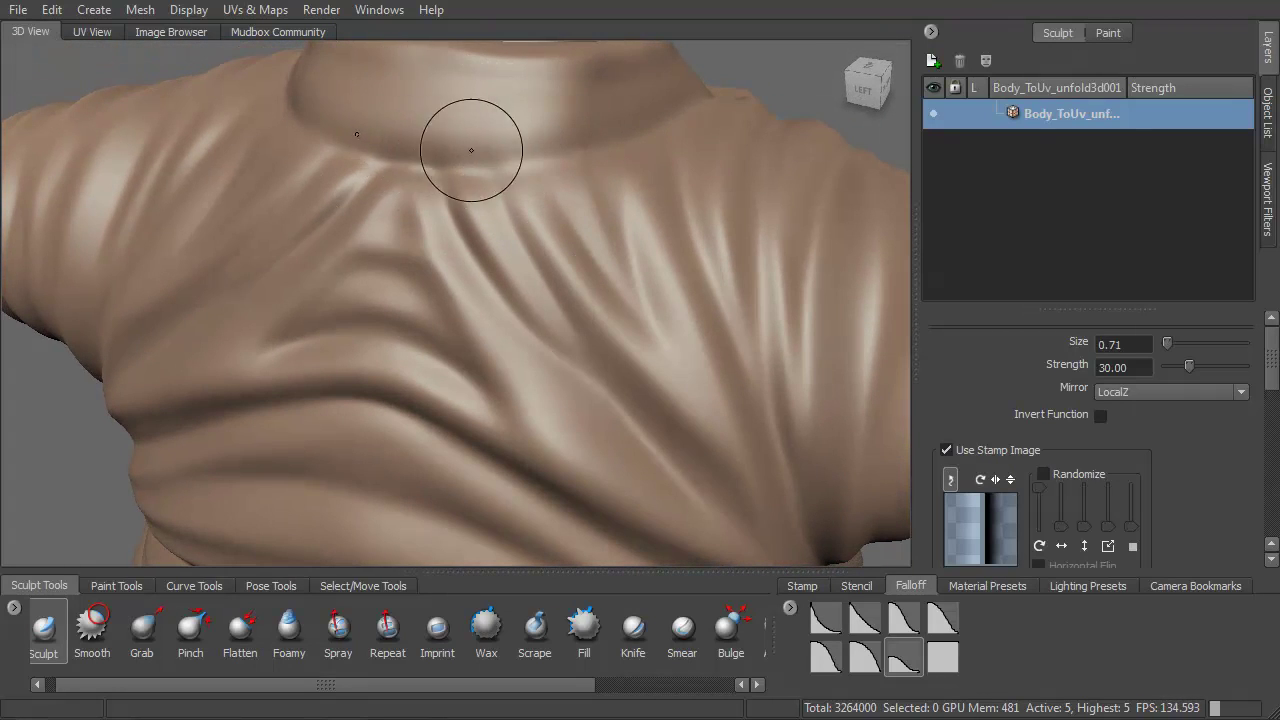
right_click_drag(411, 183, 428, 206, "alt")
left_click_drag(428, 206, 437, 185, "alt")
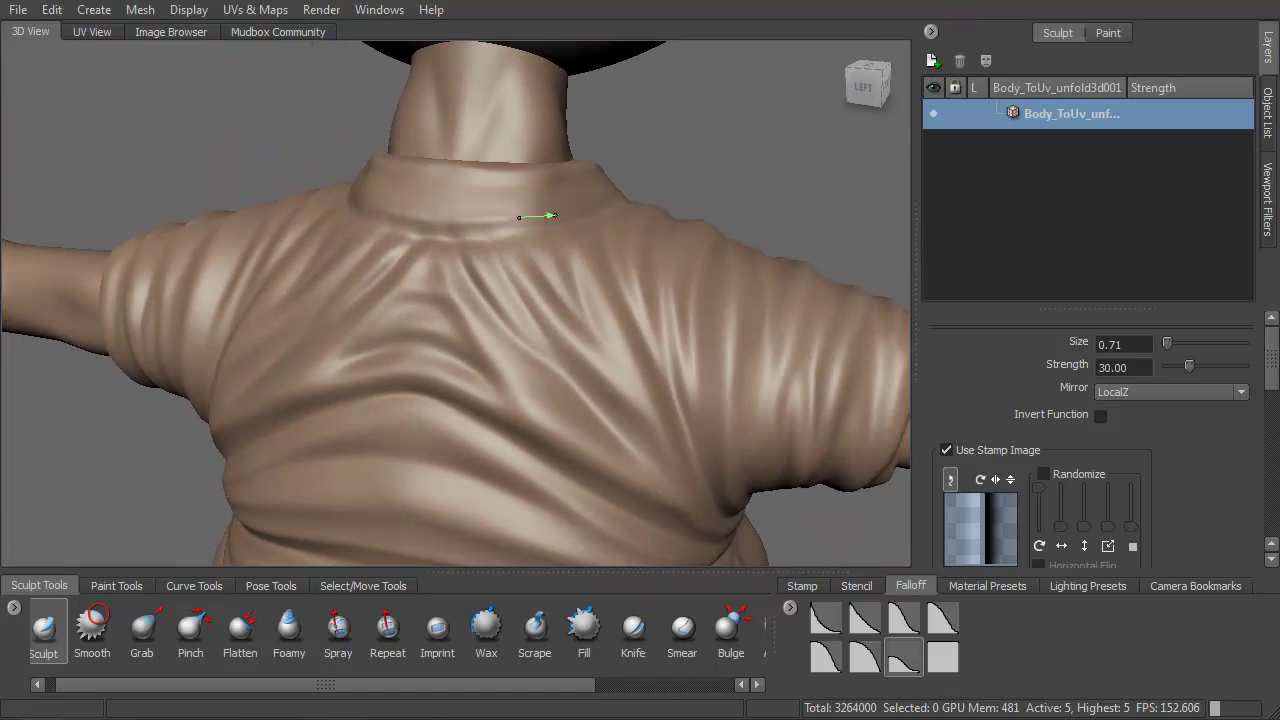
Step: Continue the narrow crease along the collar's base over the shoulder and around to the front of the neck
left_click_drag(580, 205, 487, 263, "alt")
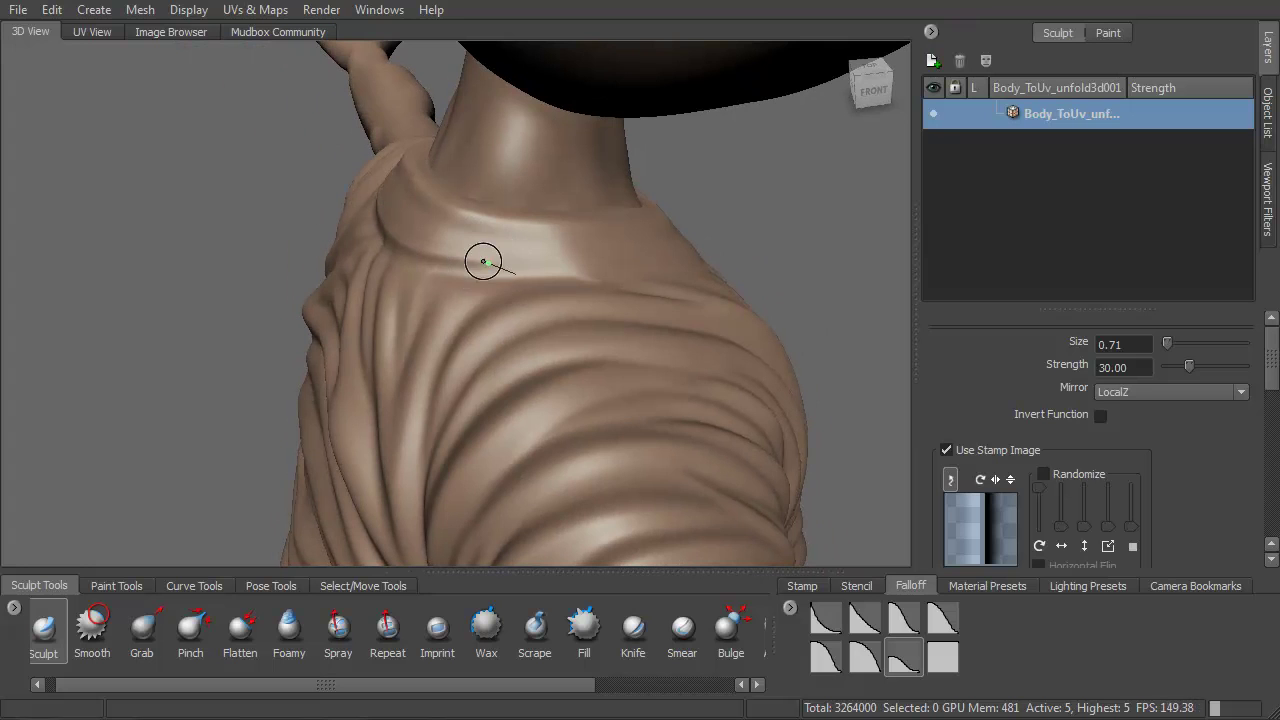
left_click_drag(602, 264, 453, 265, "alt")
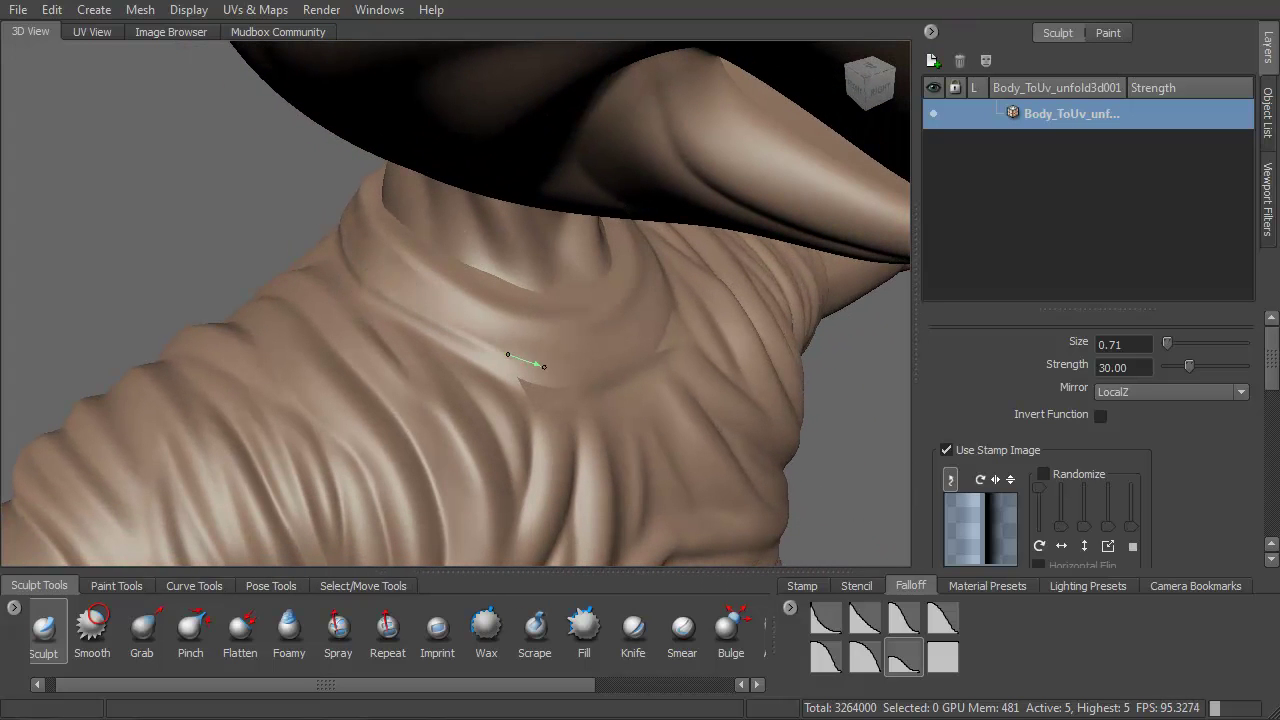
left_click_drag(548, 367, 413, 323, "alt")
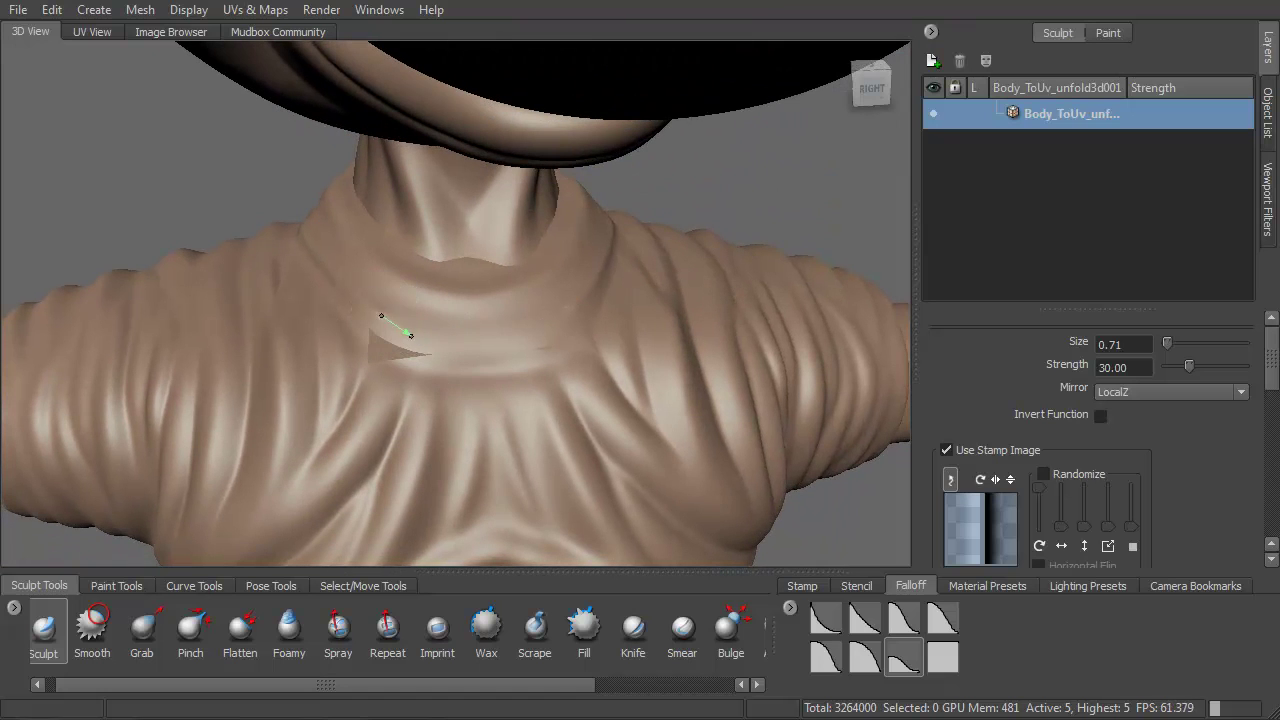
left_click_drag(530, 324, 485, 240, "alt")
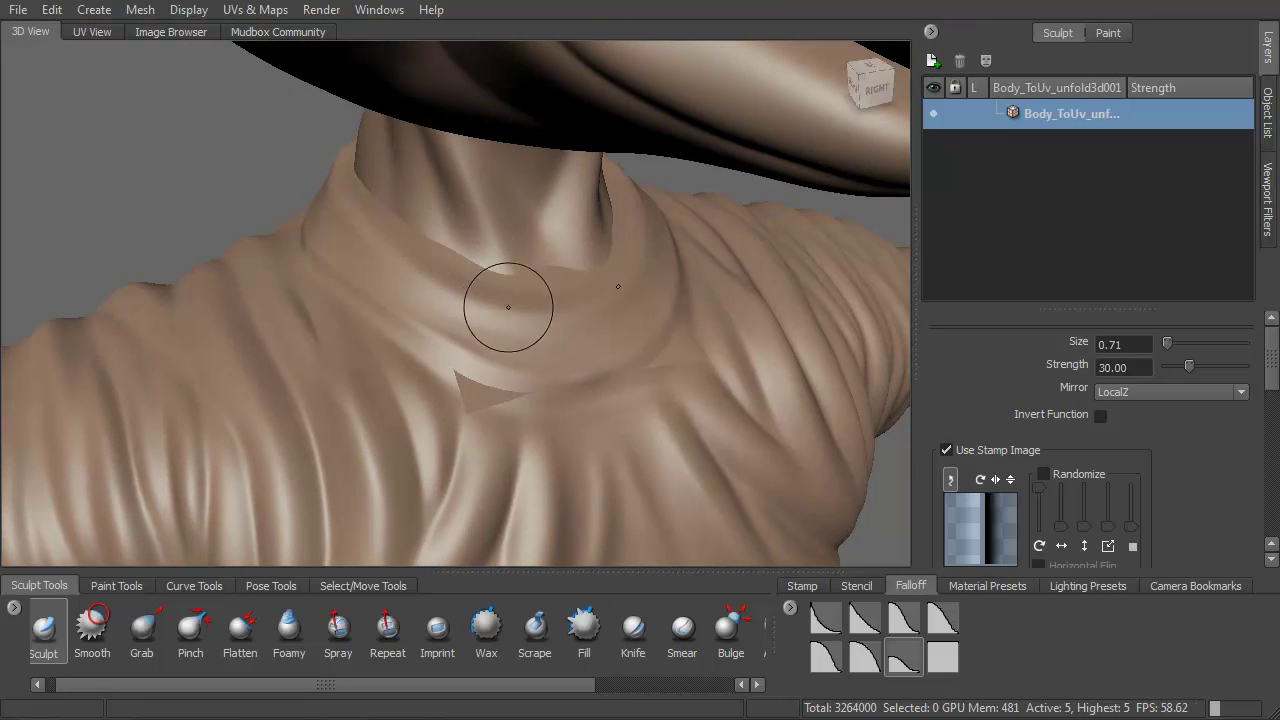
Step: Select the neck mesh, including the pieces poking through the shirt below the collar, and hide it
key("q")
double_click(556, 211)
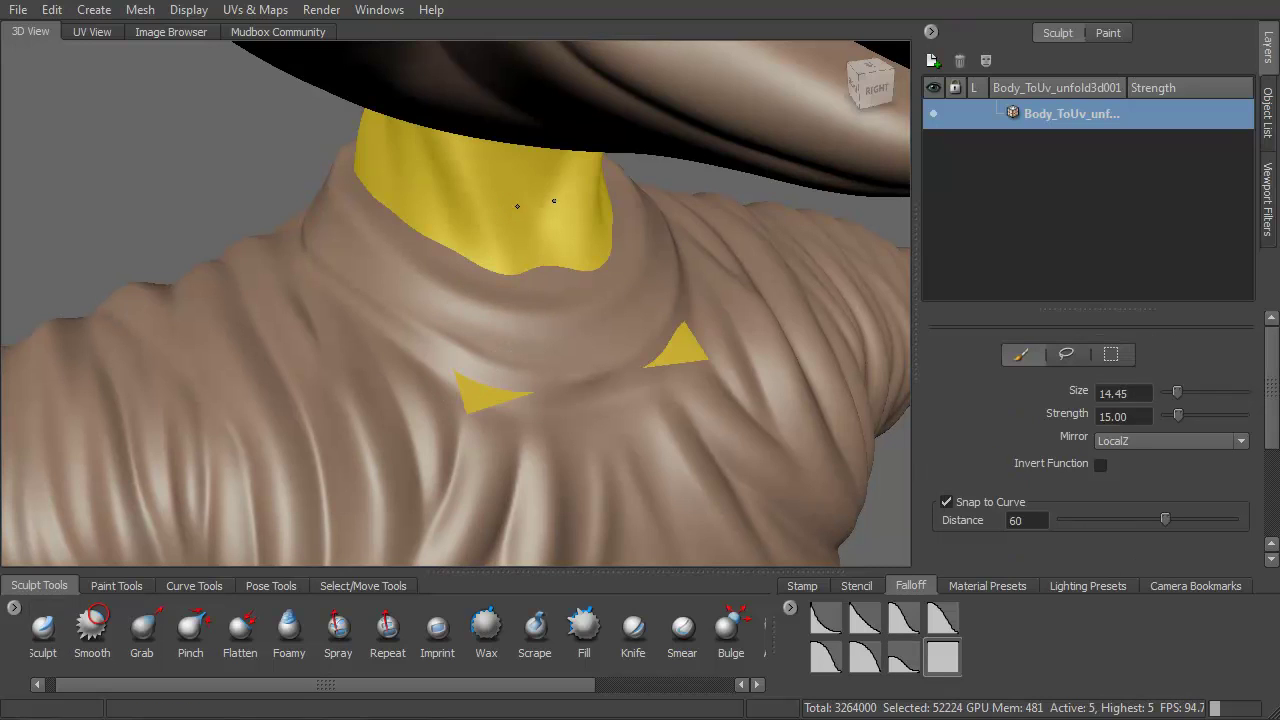
key("h")
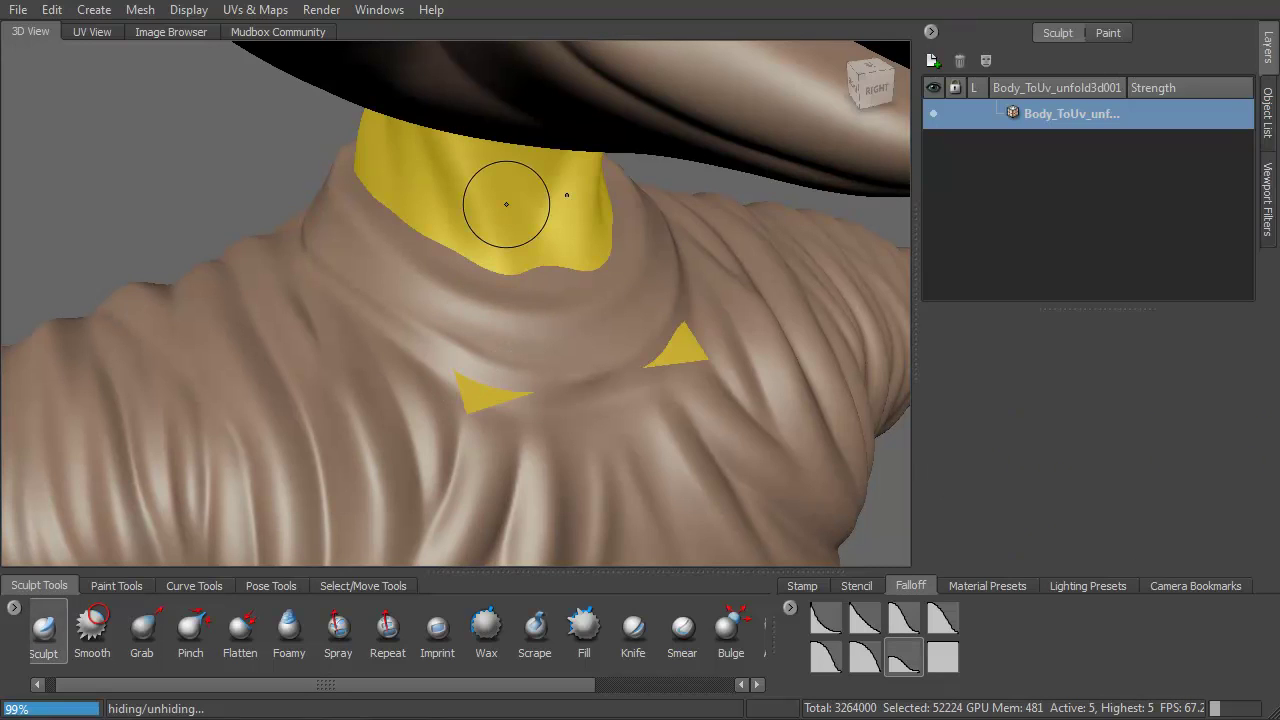
Step: Sculpt seam lines around the front of the collar, along its band and where it meets the chest
mouse_move(528, 246)
left_mouse_down("alt")
mouse_move(600, 250)
mouse_move(740, 294)
mouse_move(458, 189)
left_mouse_up("alt")
left_click_drag(565, 163, 517, 174, "alt")
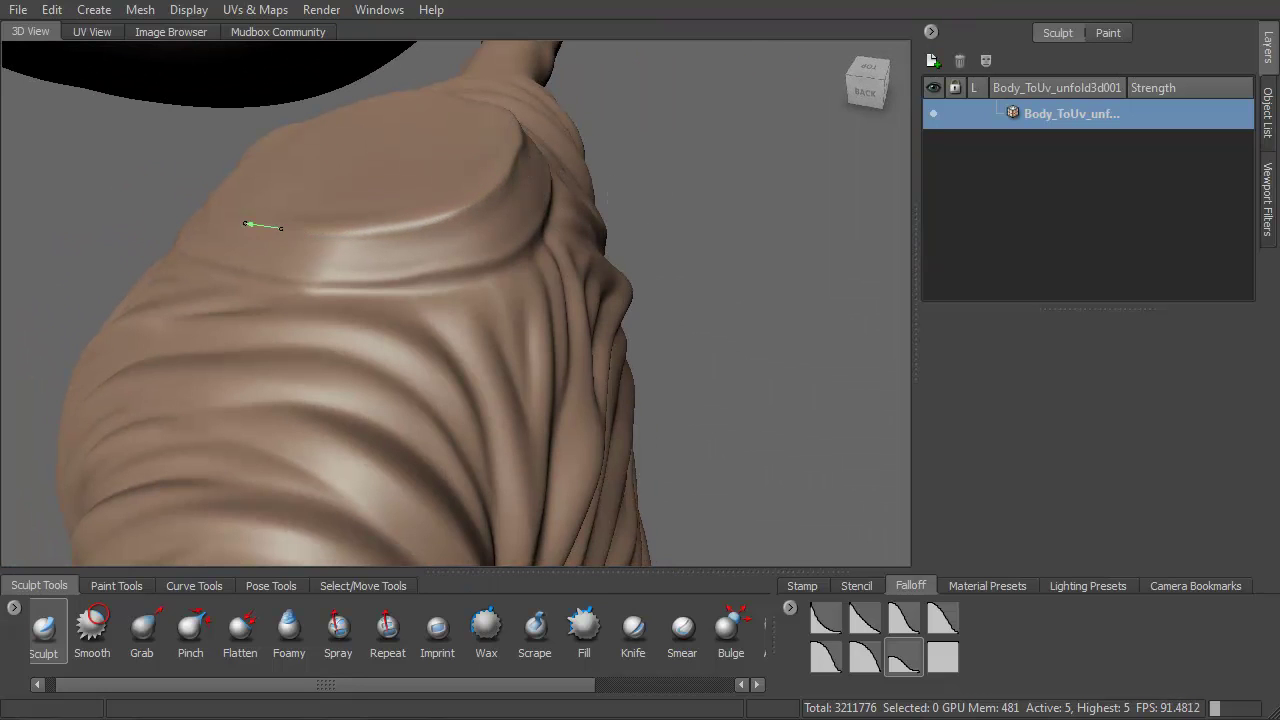
mouse_move(282, 228)
left_mouse_down("alt")
mouse_move(523, 212)
mouse_move(583, 194)
left_mouse_up("alt")
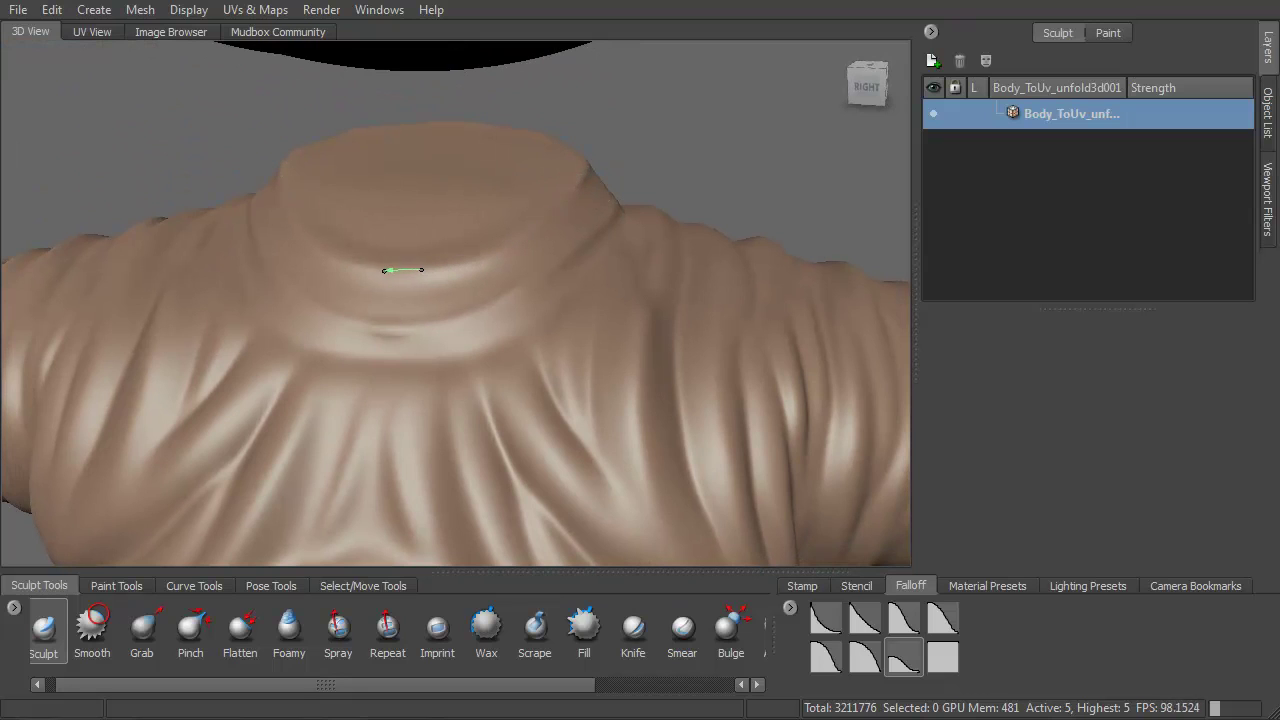
left_click_drag(381, 270, 371, 267)
left_click_drag(385, 323, 389, 327)
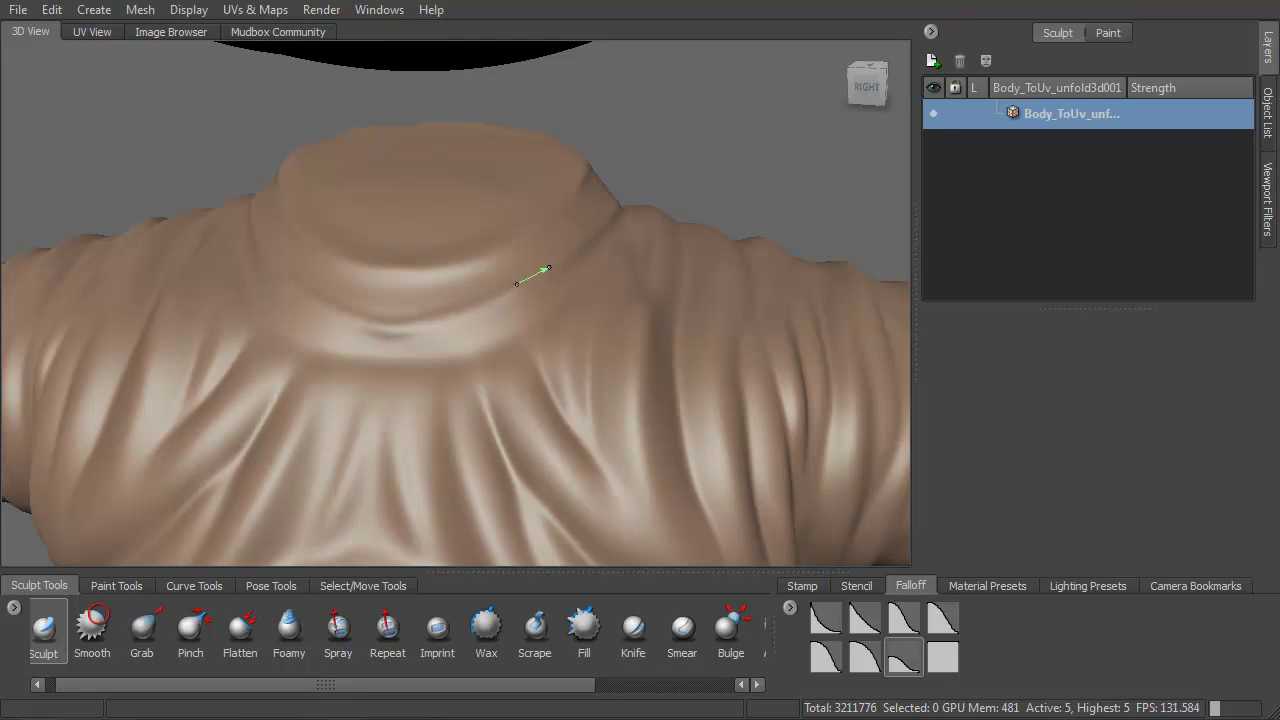
left_click_drag(554, 264, 556, 262)
left_click_drag(381, 356, 479, 342)
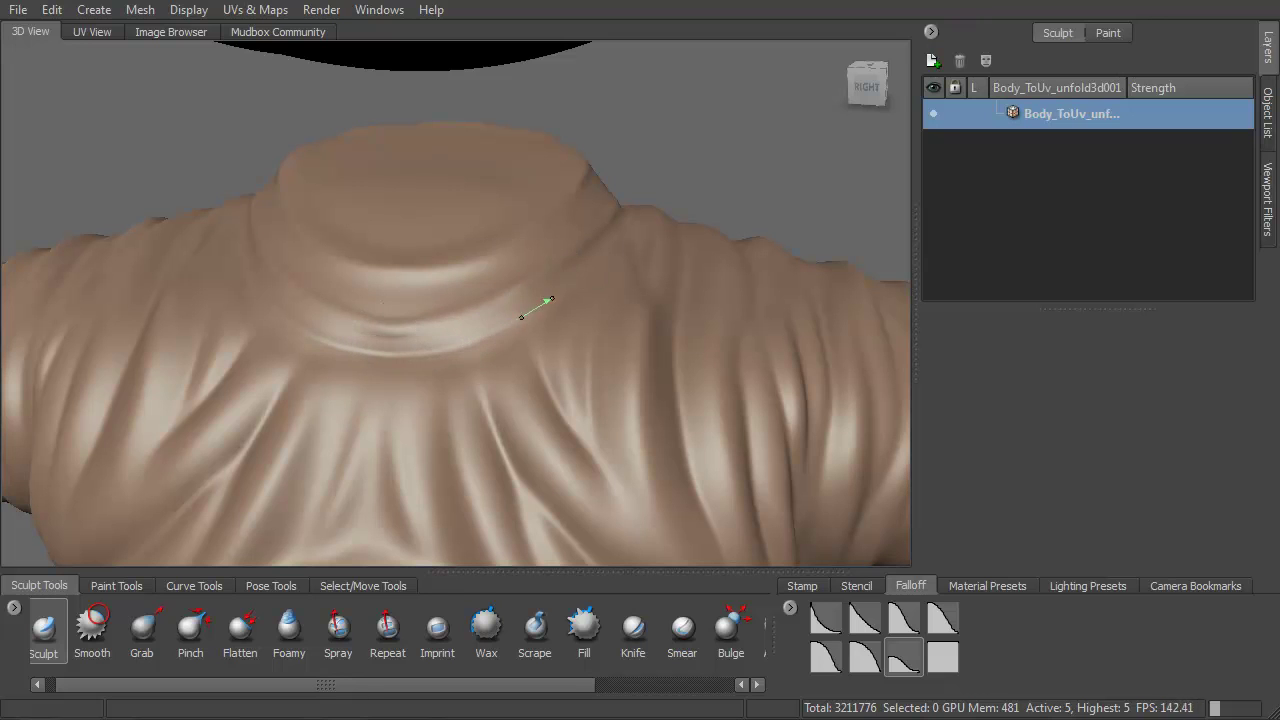
Step: Sculpt and smooth the collar's lower seam over the shoulder toward the back of the shirt
mouse_move(609, 228)
left_mouse_down("alt")
mouse_move(443, 243)
mouse_move(360, 340)
mouse_move(214, 271)
mouse_move(369, 275)
left_mouse_up("alt")
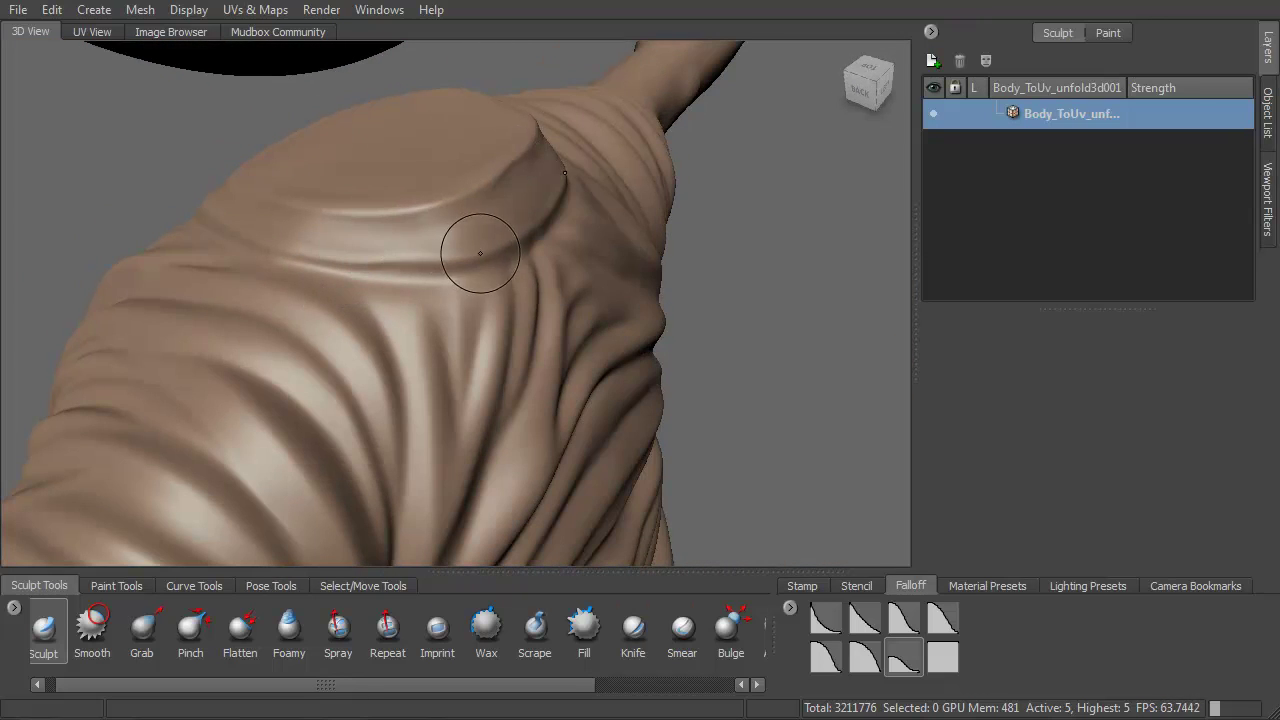
key("shift")
mouse_move(473, 257)
left_mouse_down("alt")
mouse_move(547, 167)
mouse_move(520, 170)
left_mouse_up("alt")
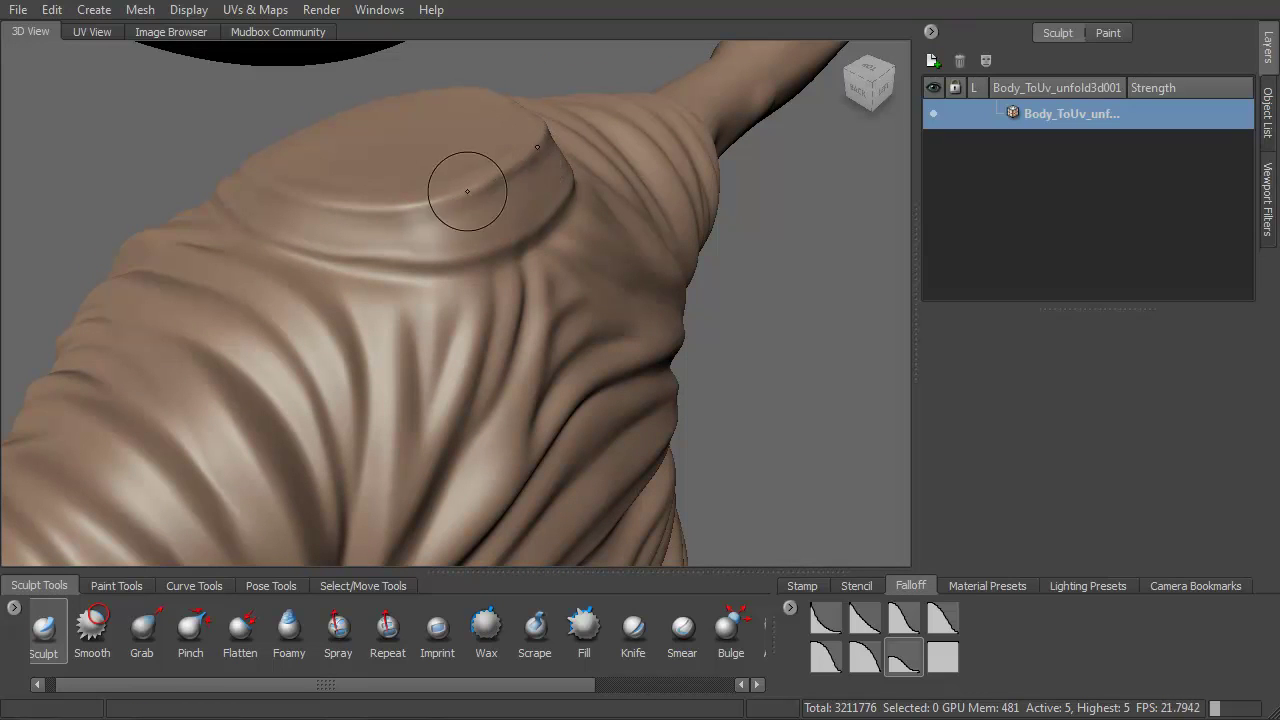
key("shift")
Step: Sculpt short, closely spaced vertical ribs into the collar band at the back of the neck
mouse_move(503, 206)
left_mouse_down("alt")
mouse_move(351, 220)
mouse_move(404, 182)
left_mouse_up("alt")
left_click_drag(474, 128, 478, 172, "shift")
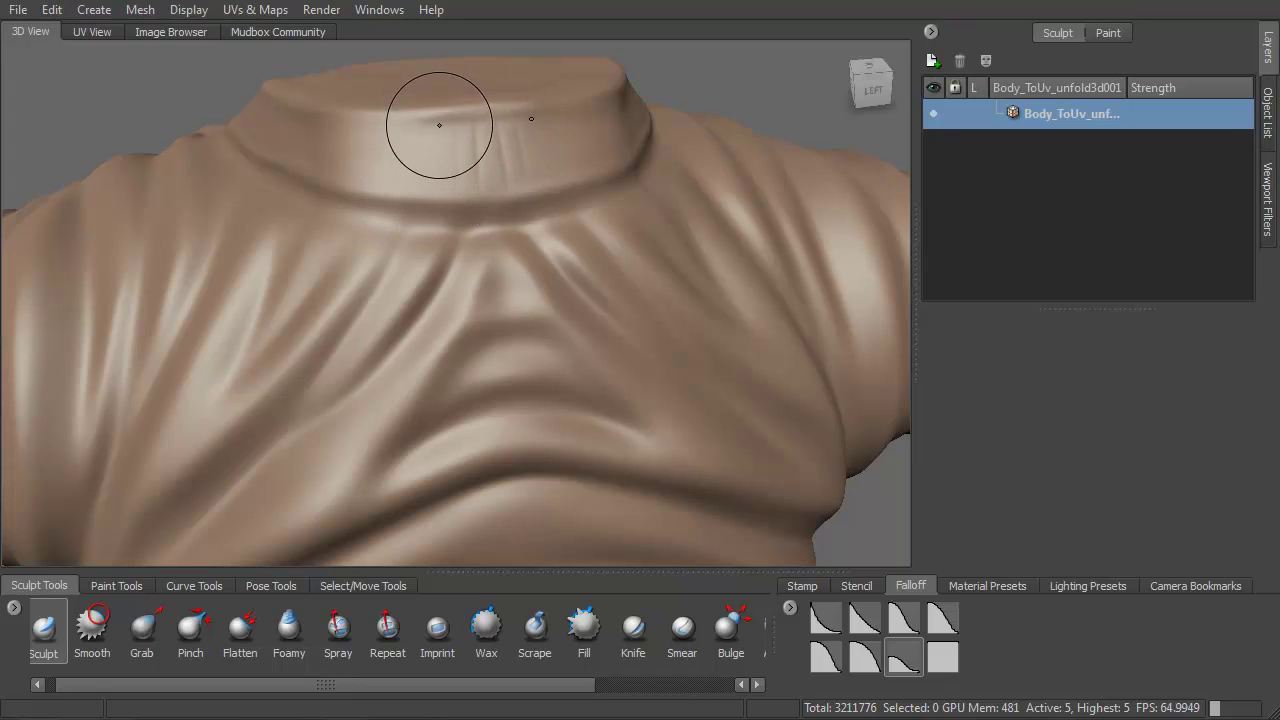
left_click_drag(439, 126, 404, 165, "shift")
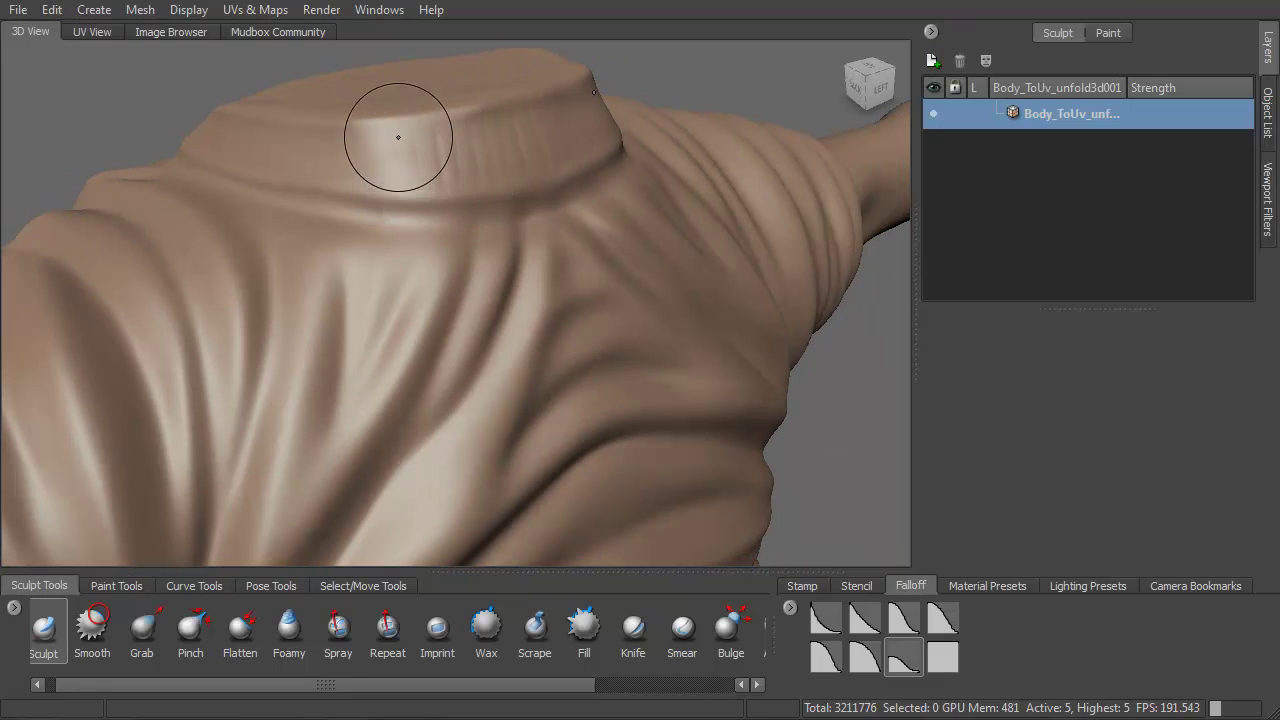
left_click_drag(400, 195, 441, 188, "alt")
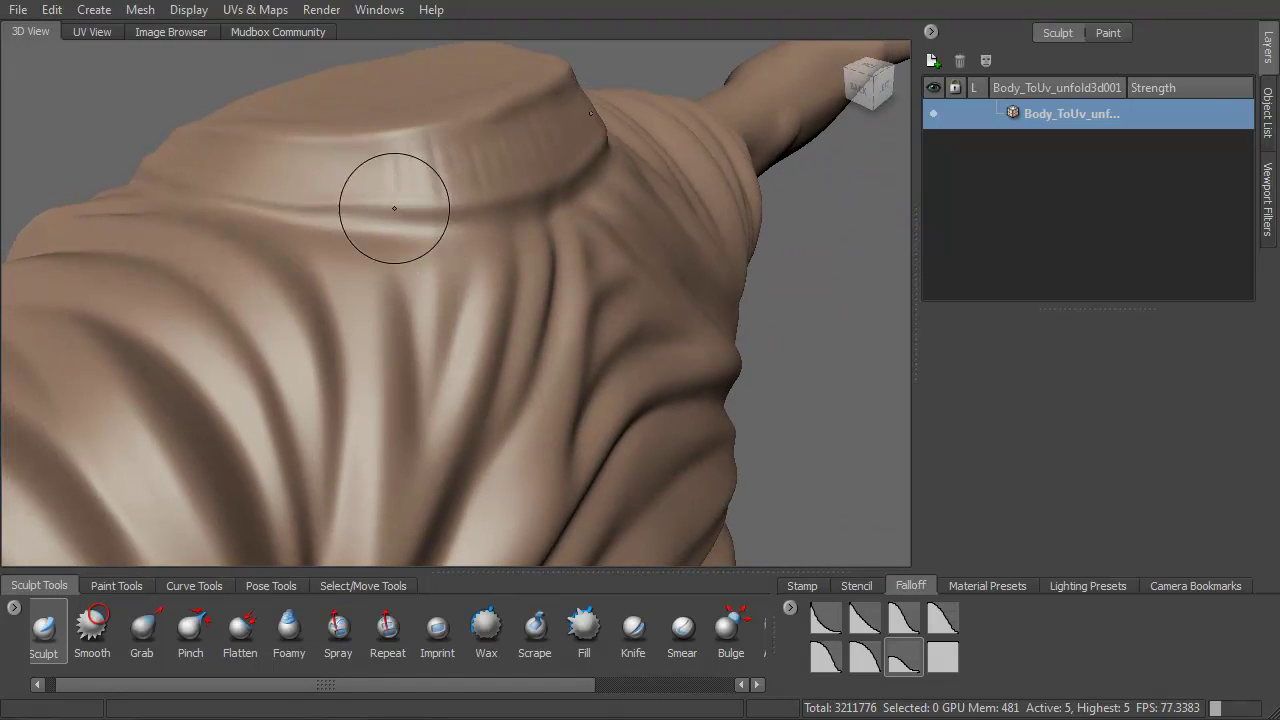
left_click_drag(378, 187, 435, 191, "alt")
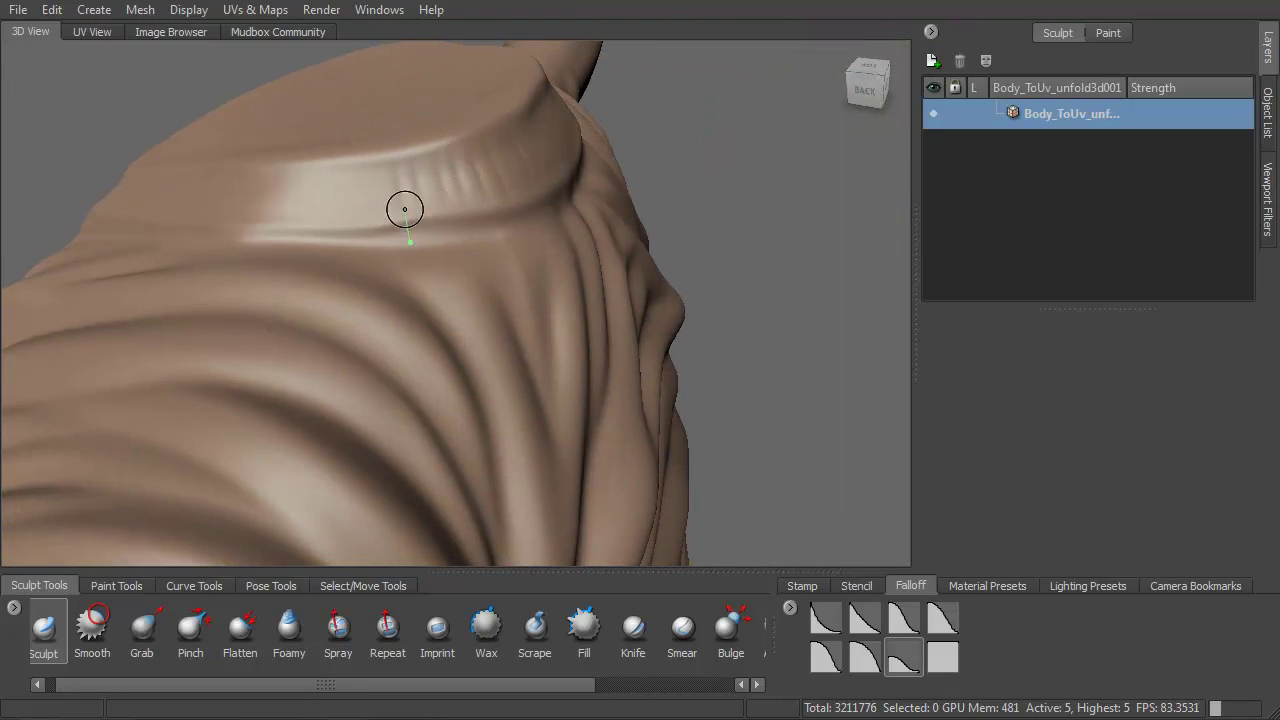
Step: Continue the vertical ribbing along the collar band over the shoulder, refining the collar's edge toward the front
mouse_move(409, 228)
left_mouse_down("alt")
mouse_move(413, 170)
mouse_move(429, 214)
mouse_move(427, 182)
left_mouse_up("alt")
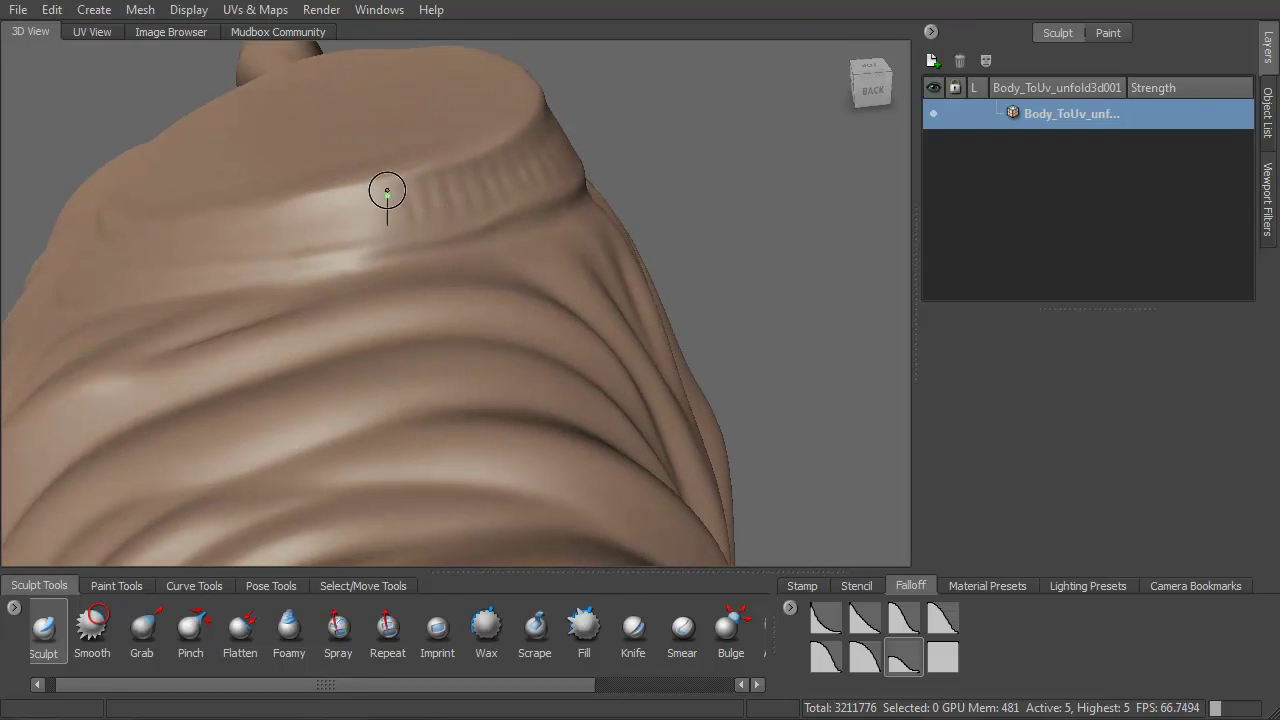
left_click_drag(377, 238, 418, 167, "alt")
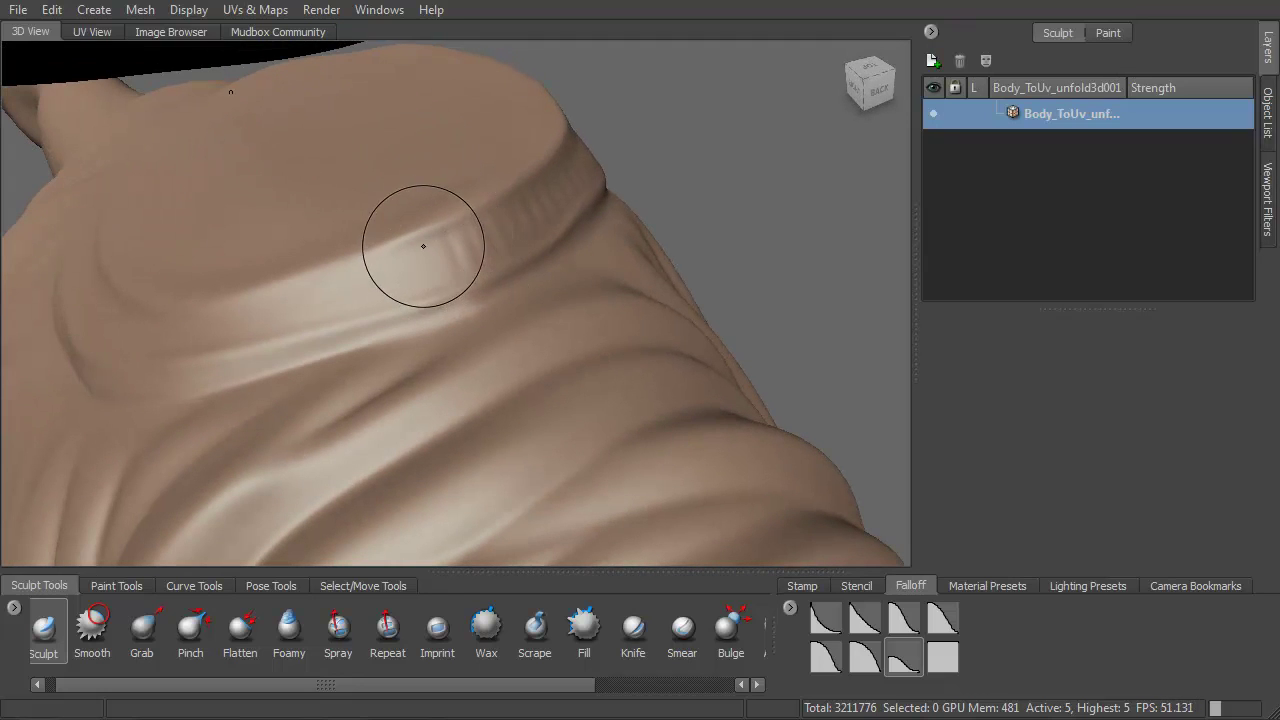
left_click_drag(437, 280, 449, 271, "alt")
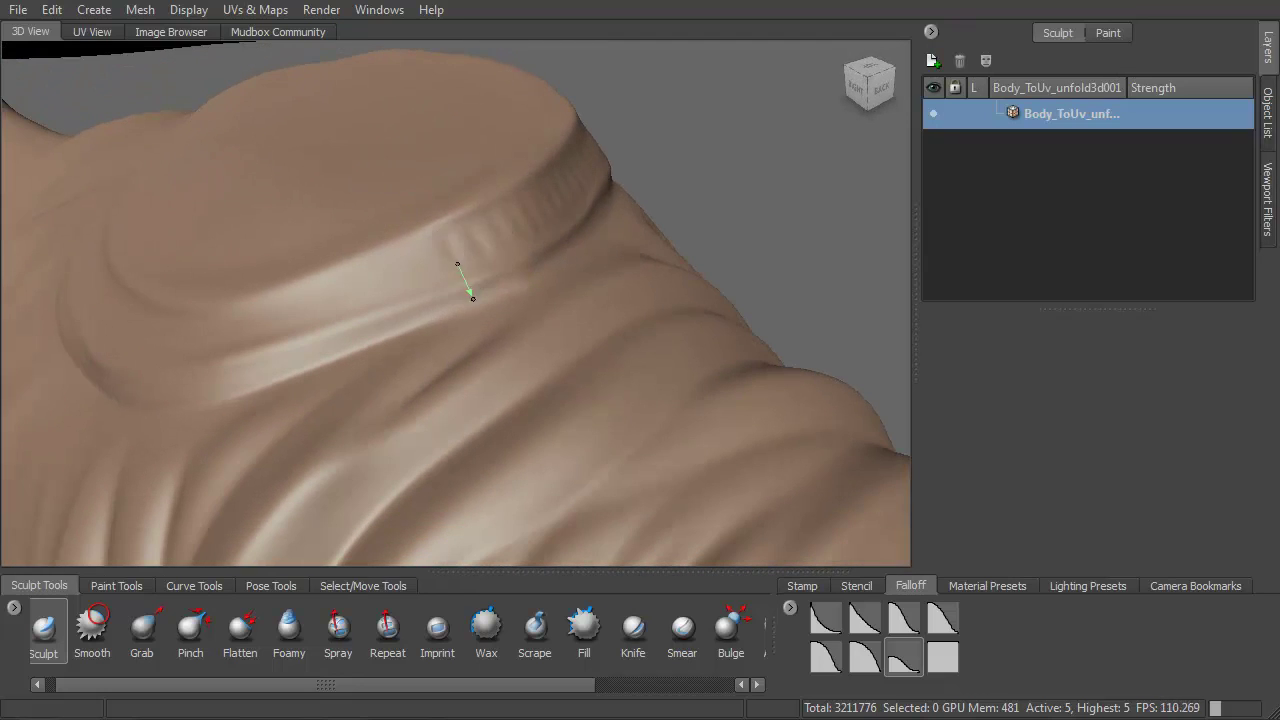
left_click_drag(458, 267, 449, 266, "alt")
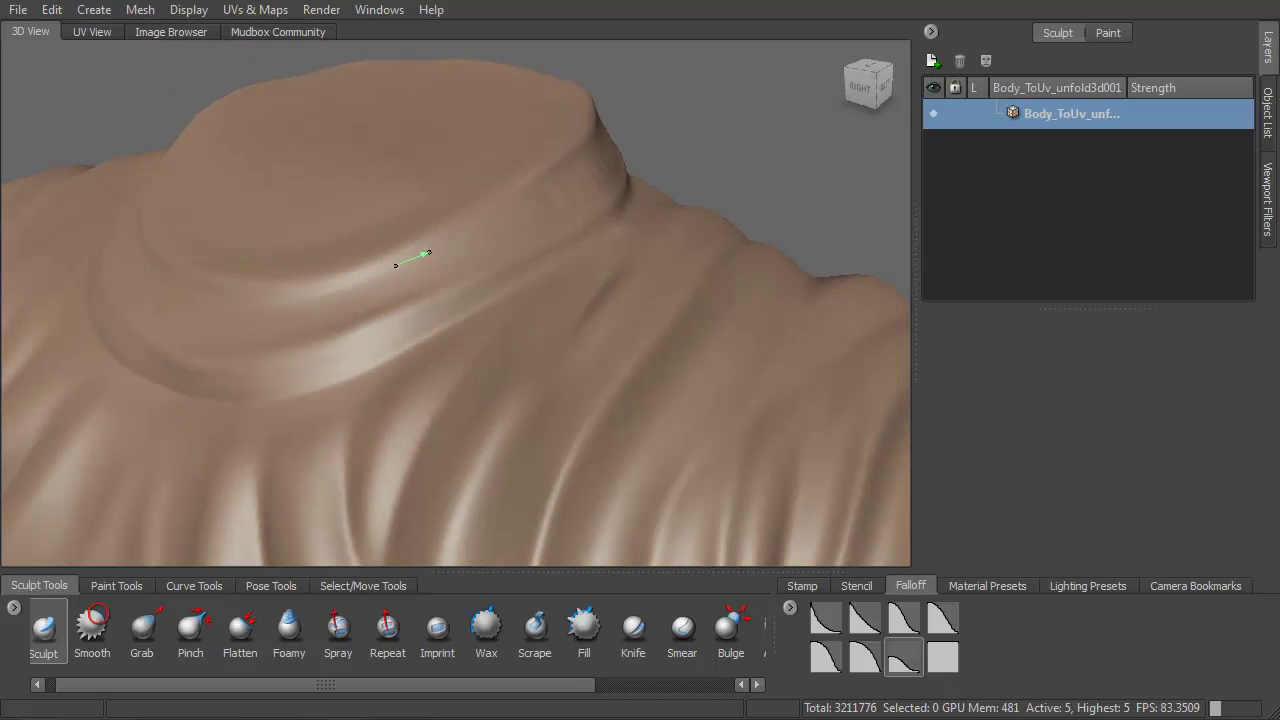
left_click_drag(543, 171, 442, 268, "alt")
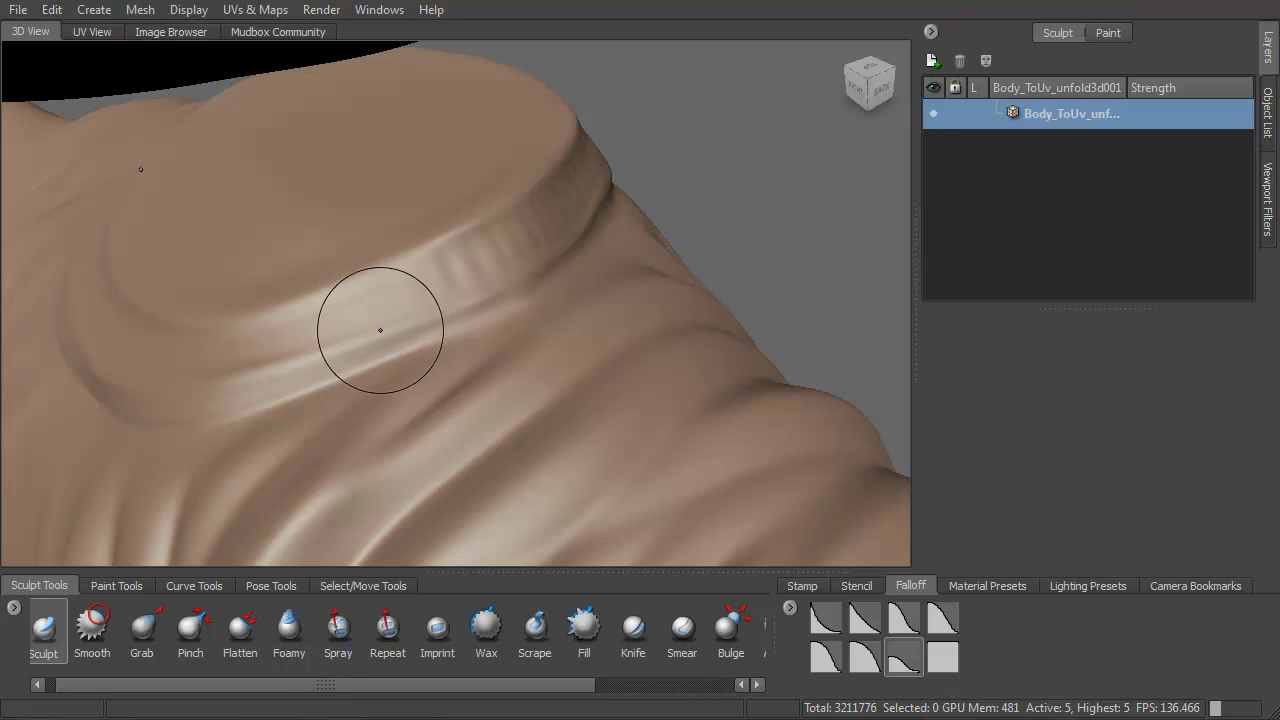
Step: Sculpt the remaining vertical ribs around the front of the collar band
mouse_move(369, 331)
left_mouse_down("shift")
mouse_move(327, 321)
mouse_move(438, 323)
left_mouse_up("shift")
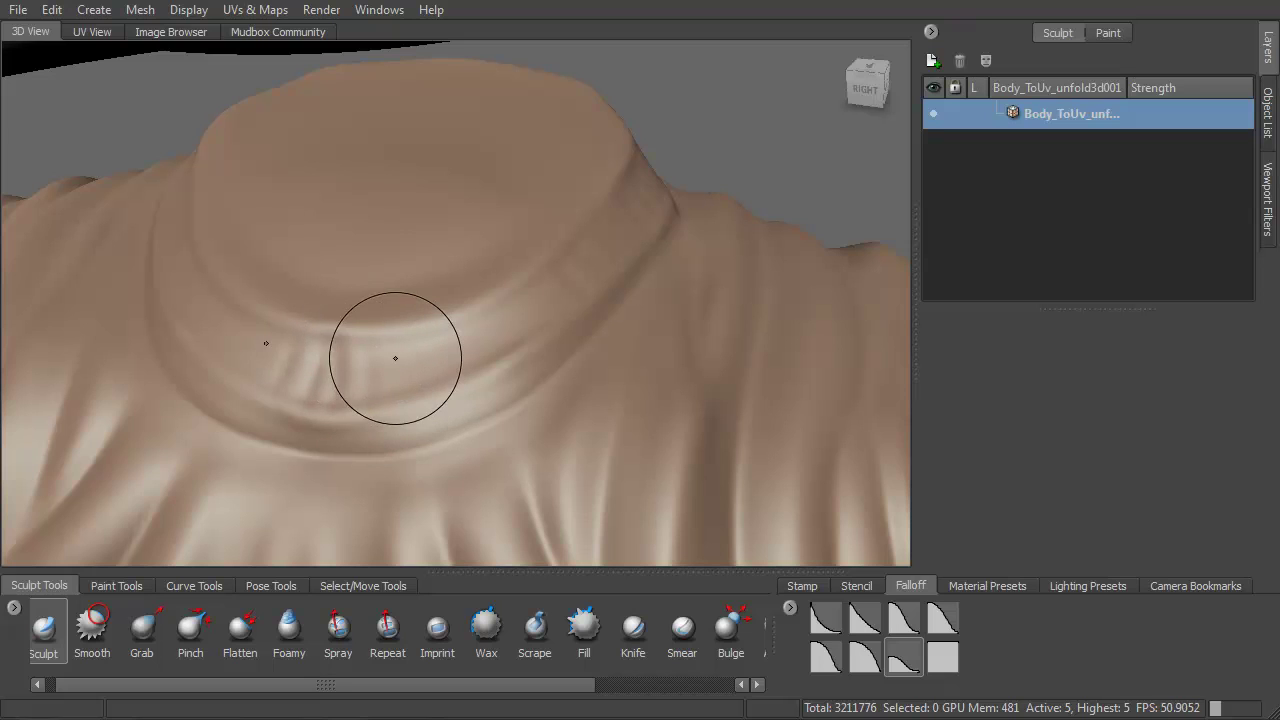
left_click_drag(401, 419, 403, 422)
left_click_drag(414, 344, 426, 398)
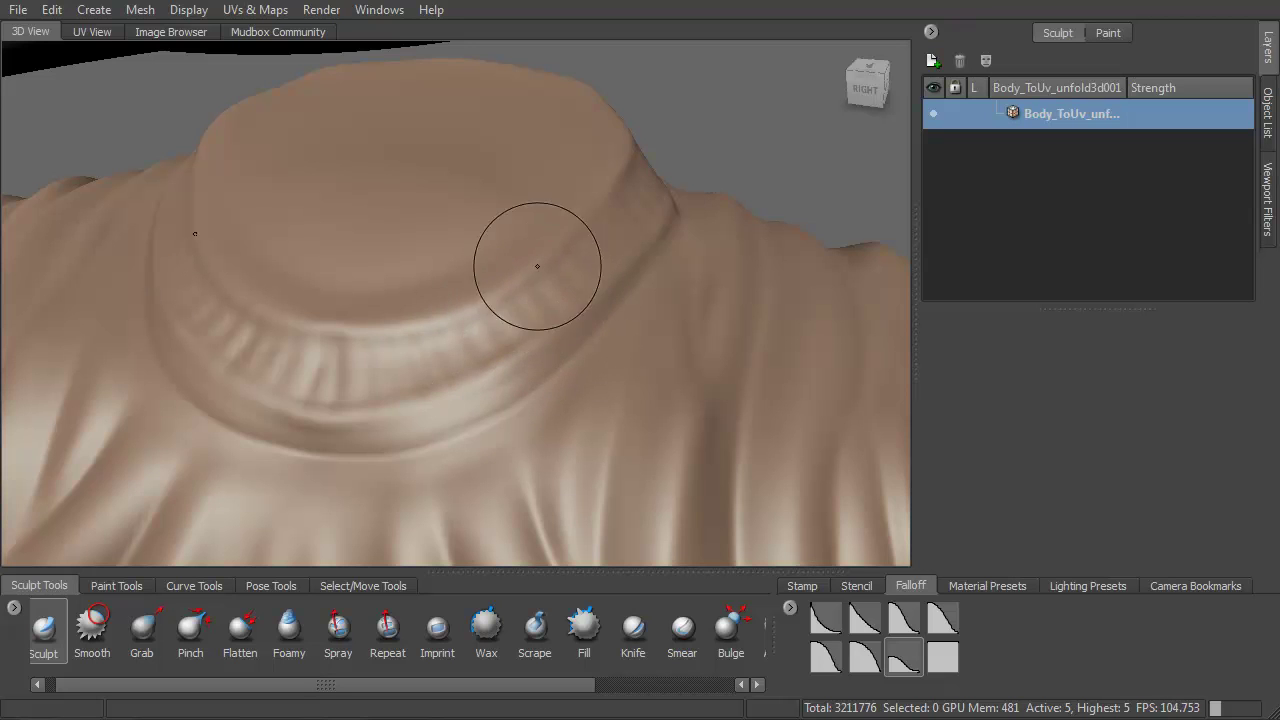
Step: Examine the folds on the shirt's belly and sides, the belt and the upper part of the trousers
right_click_drag(487, 369, 446, 137, "alt")
middle_click_drag(490, 370, 500, 171, "alt")
left_click_drag(500, 171, 526, 197, "alt")
middle_click_drag(530, 345, 536, 201, "alt")
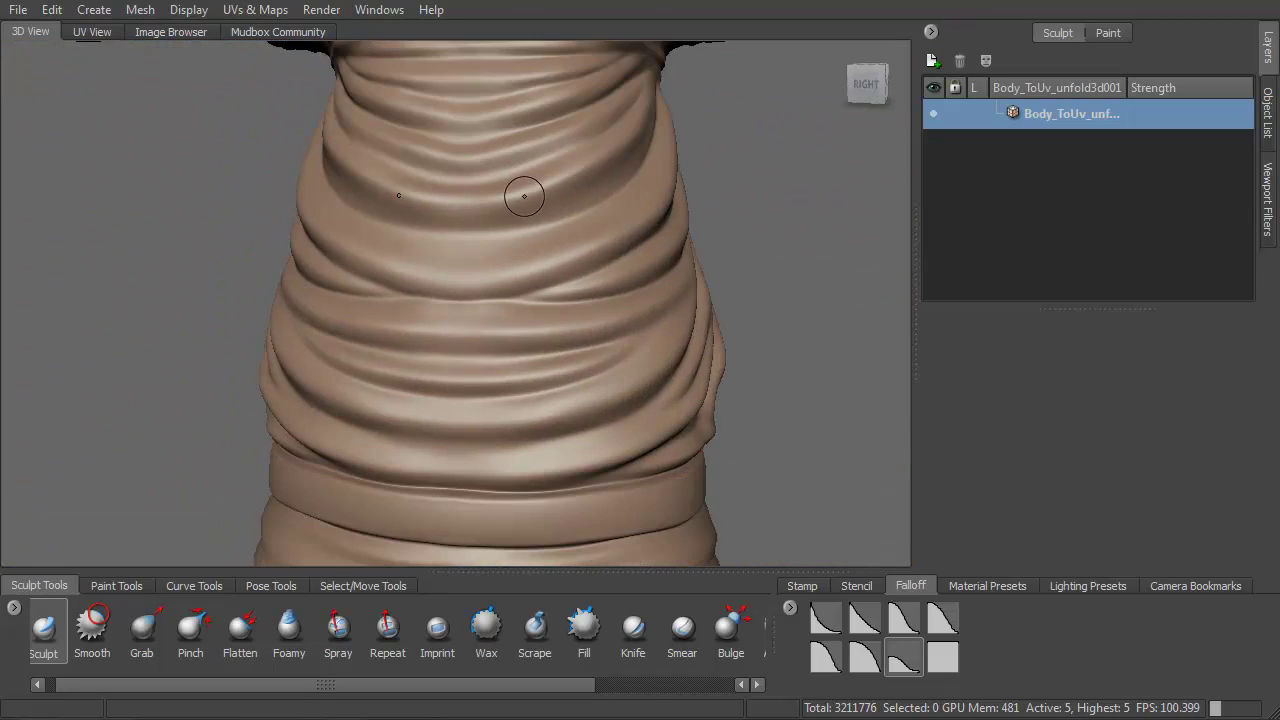
left_click_drag(536, 201, 485, 153, "alt")
left_click_drag(587, 315, 357, 283, "alt")
middle_click_drag(395, 340, 400, 240, "alt")
left_click_drag(400, 240, 345, 215, "alt")
middle_click_drag(430, 440, 440, 228, "alt")
left_click_drag(439, 228, 522, 303, "alt")
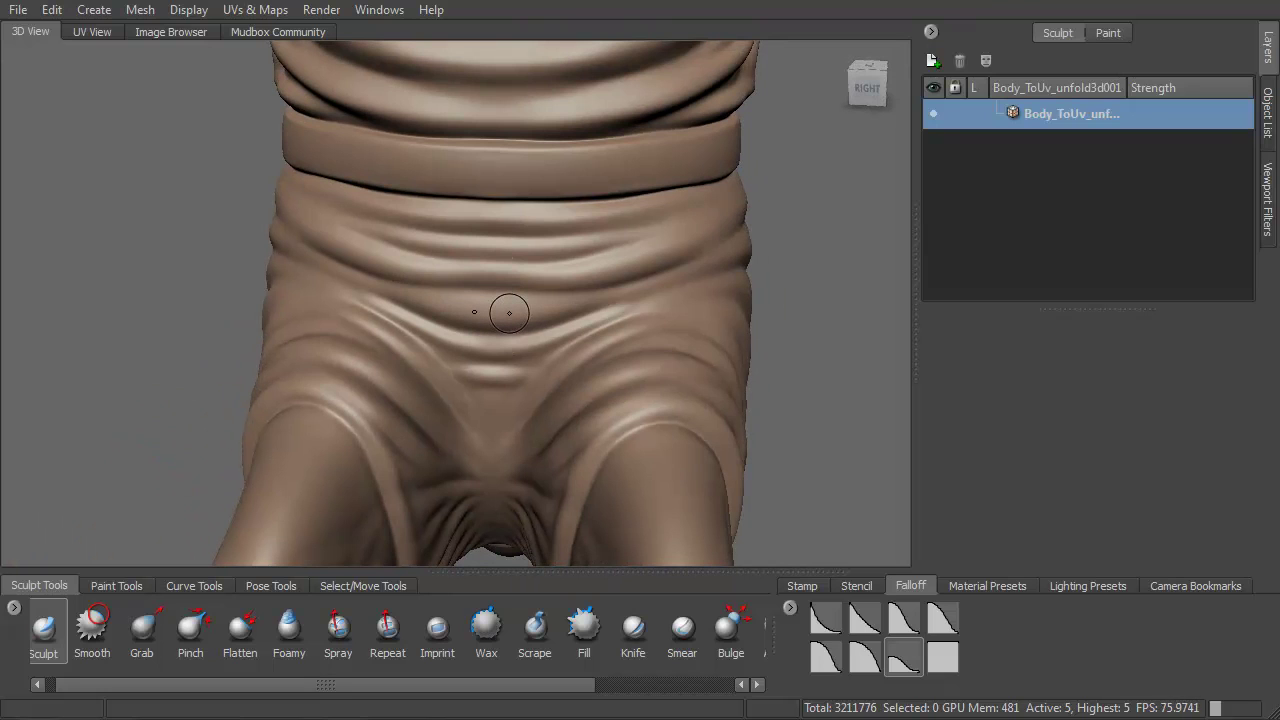
Step: Sculpt finer wrinkles across the front of the trousers and smooth the V-shaped folds converging at the crotch
left_click_drag(507, 316, 513, 281, "alt")
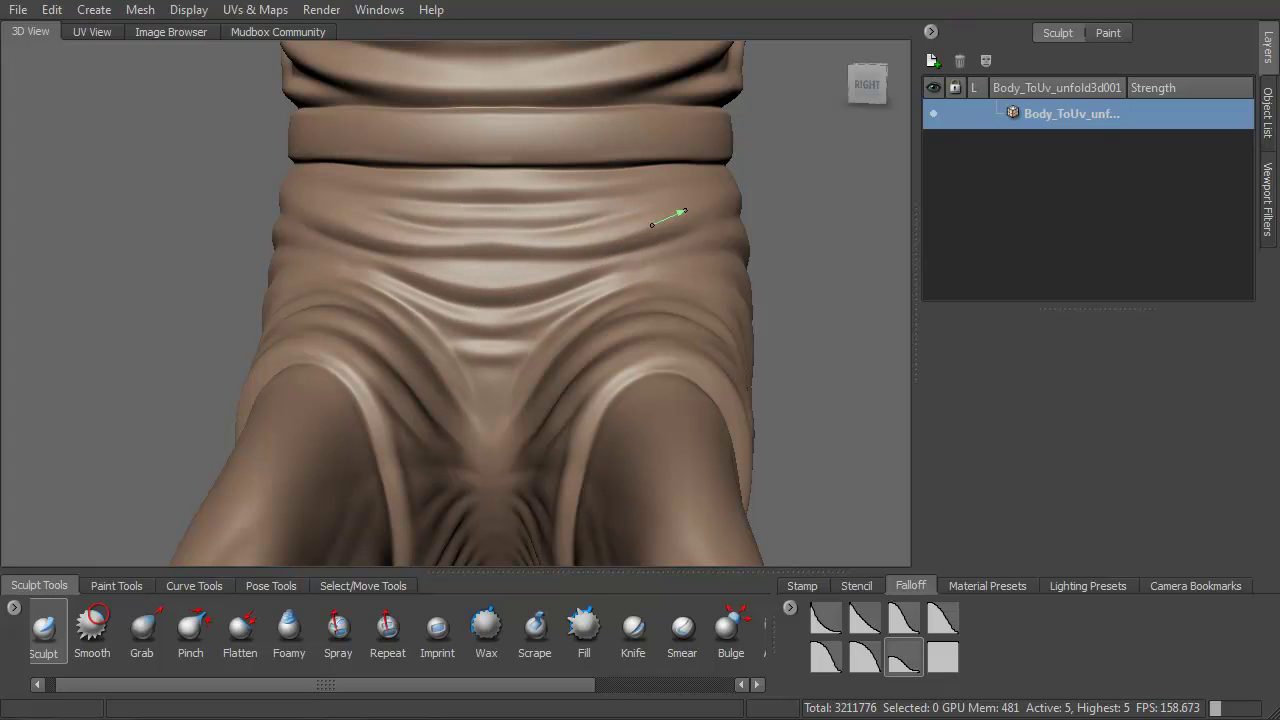
left_click_drag(678, 230, 694, 234, "alt")
left_click_drag(546, 304, 536, 240, "alt")
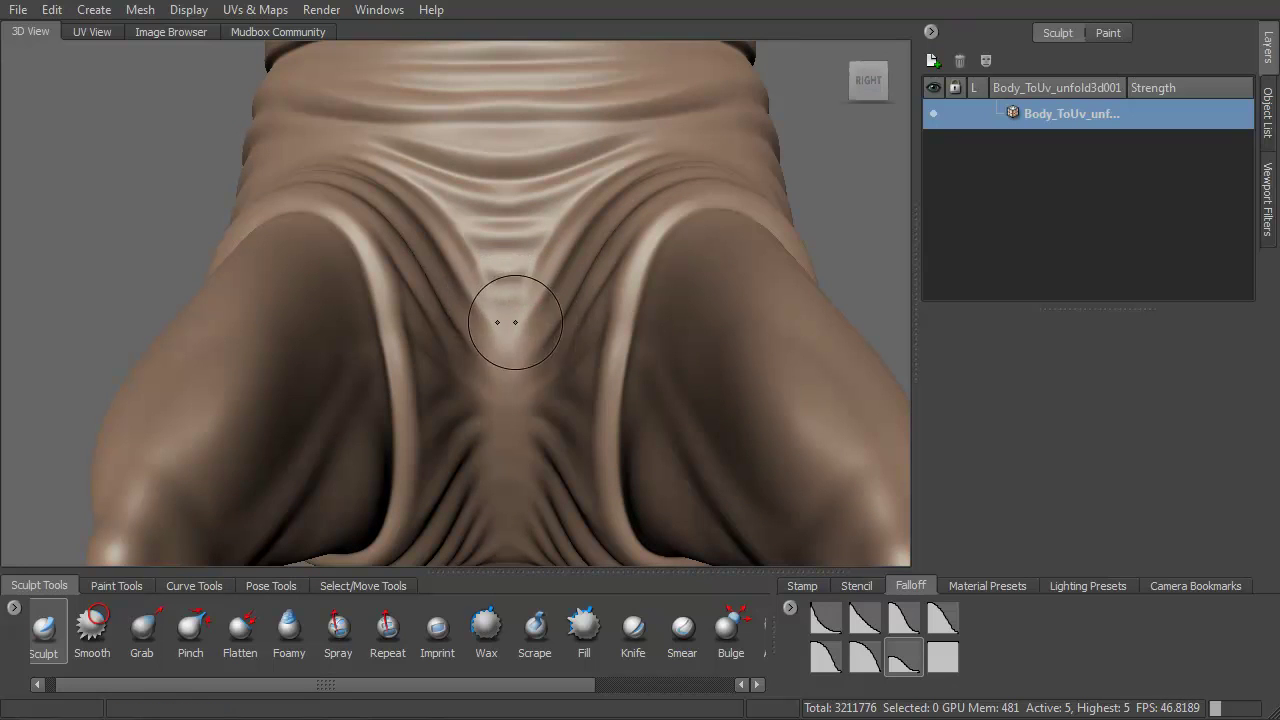
left_click_drag(524, 348, 527, 376, "alt")
left_click_drag(526, 310, 495, 285, "shift")
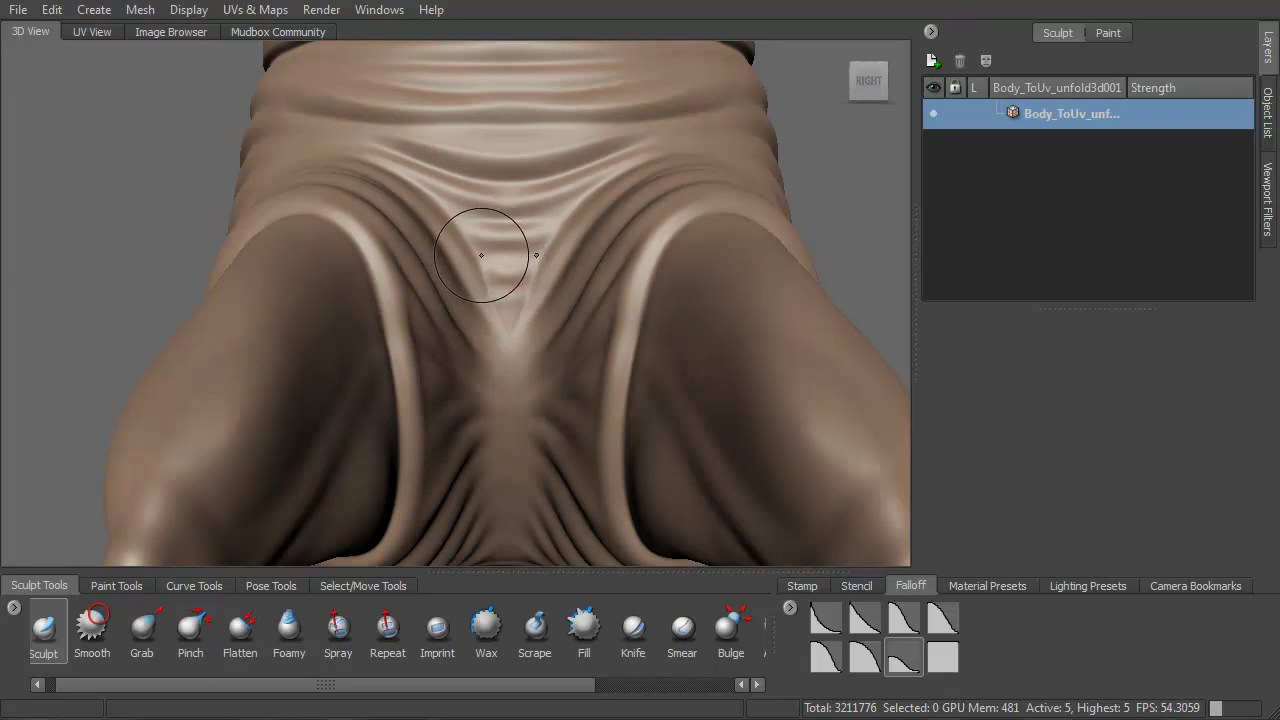
left_click_drag(536, 235, 509, 214, "alt")
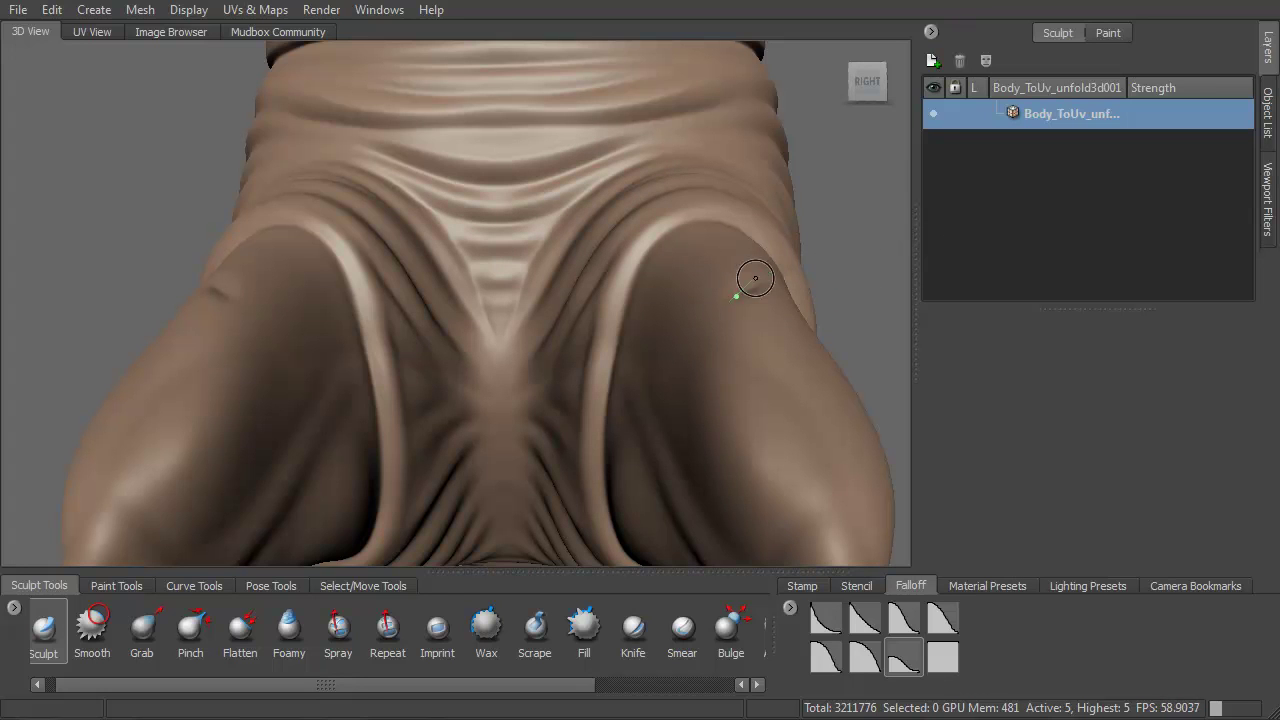
Step: Sculpt narrow folds beside the trouser leg's hem on the outer thigh, running down toward the underside
mouse_move(713, 315)
left_mouse_down()
mouse_move(677, 314)
mouse_move(723, 334)
mouse_move(704, 322)
mouse_move(680, 240)
mouse_move(468, 320)
mouse_move(451, 292)
mouse_move(386, 251)
left_mouse_up()
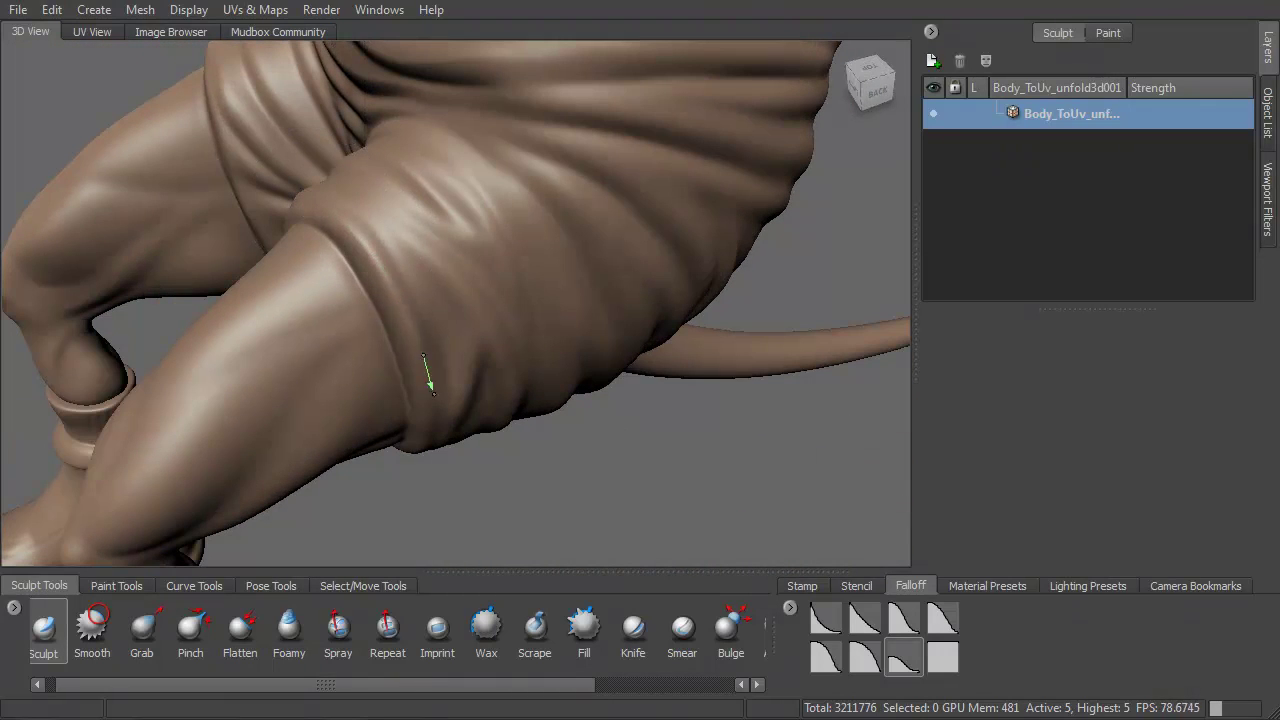
left_click_drag(425, 360, 389, 229, "alt")
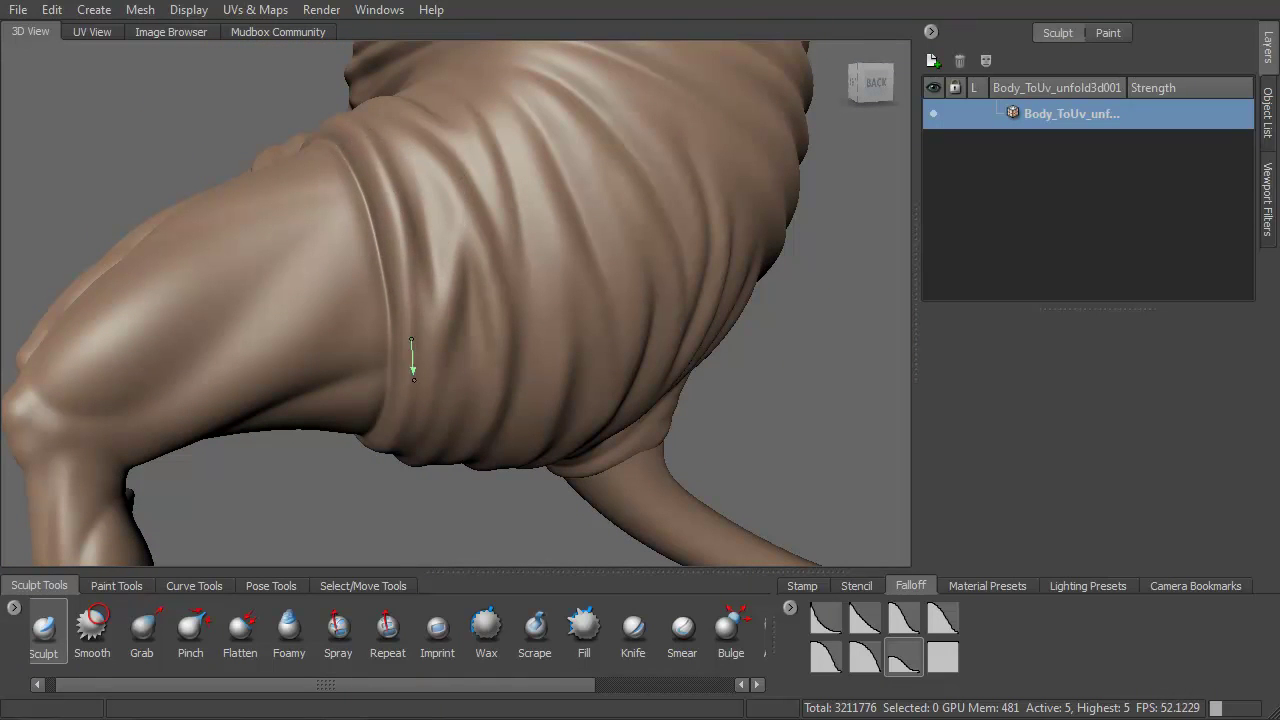
left_click_drag(409, 363, 386, 214, "alt")
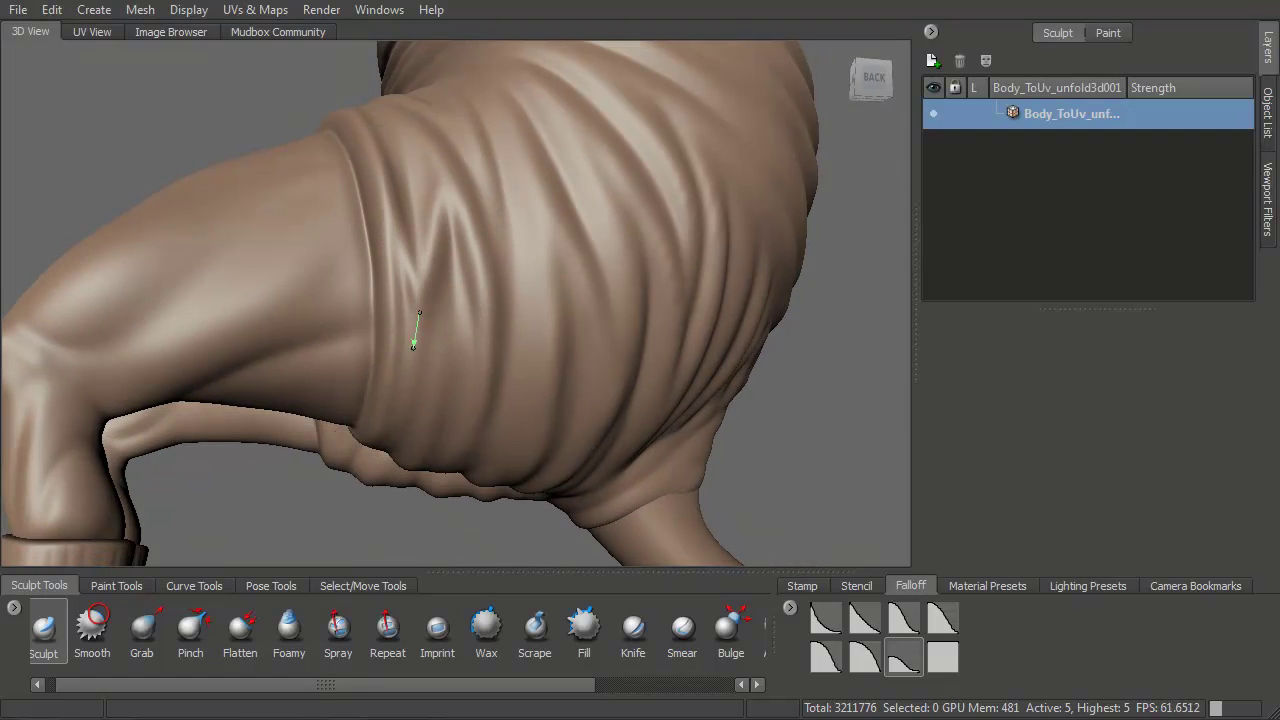
mouse_move(409, 371)
left_mouse_down("alt")
mouse_move(444, 267)
mouse_move(423, 300)
left_mouse_up("alt")
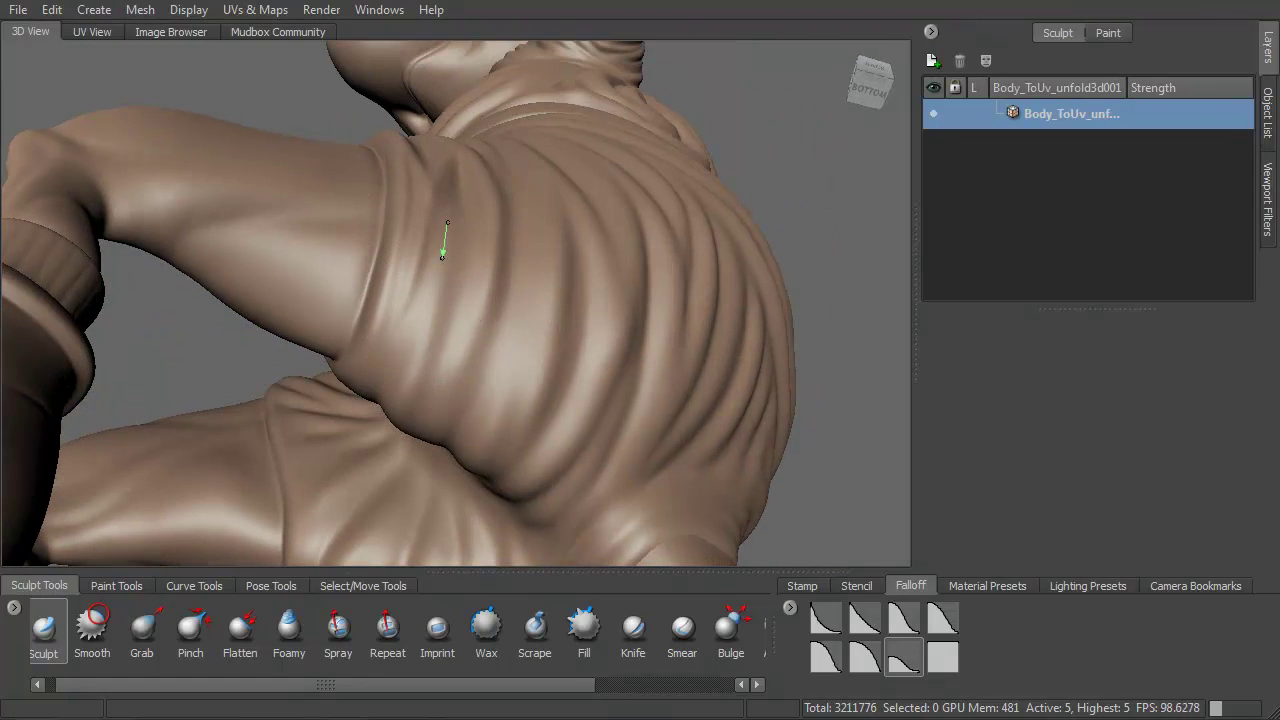
mouse_move(401, 397)
left_mouse_down("alt")
mouse_move(500, 330)
mouse_move(528, 290)
left_mouse_up("alt")
Step: Sculpt and soften the radiating creases on the inner underside of the trouser leg near the hem
left_click_drag(455, 254, 458, 265)
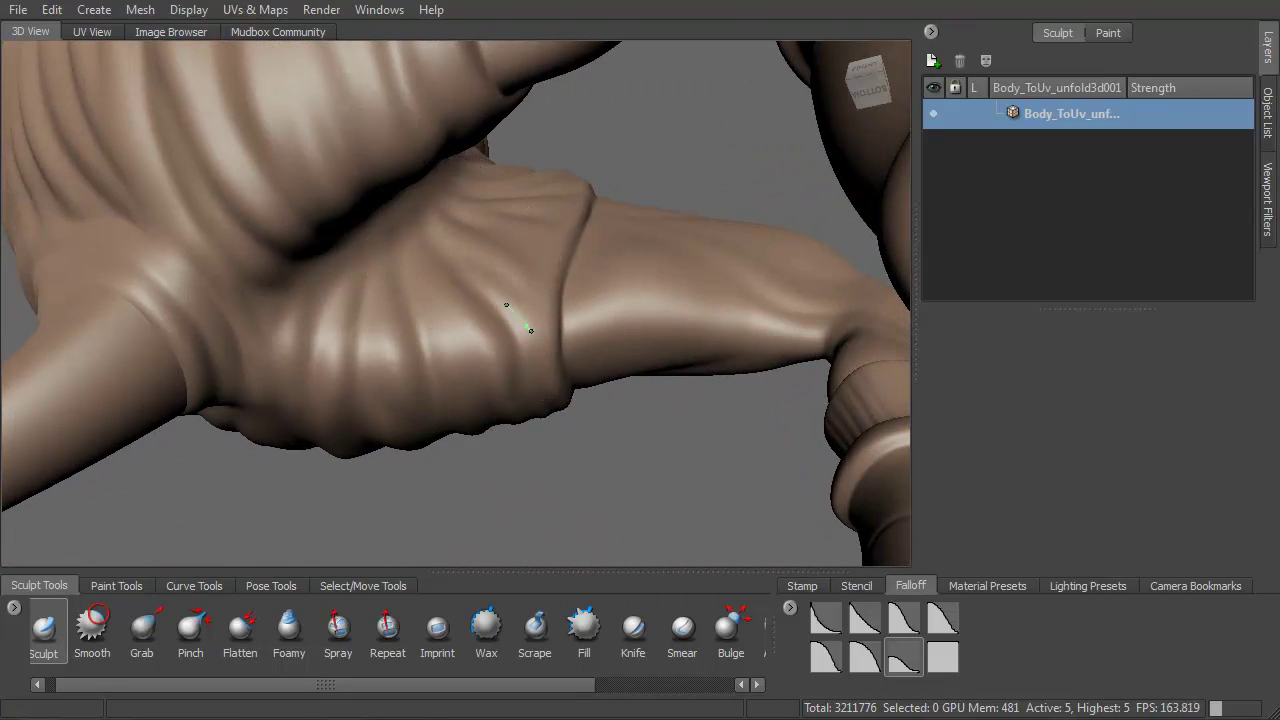
left_click_drag(533, 335, 547, 368)
left_click_drag(431, 220, 433, 224)
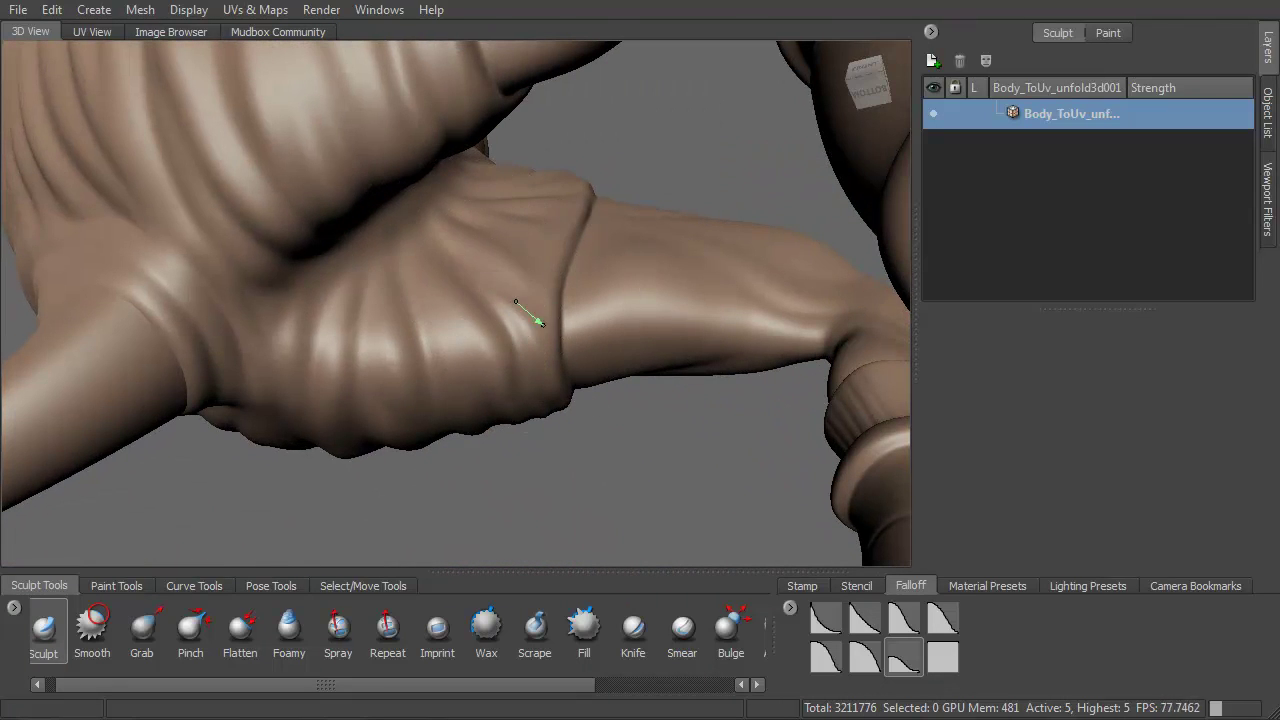
key("shift")
mouse_move(426, 301)
left_mouse_down("alt")
mouse_move(463, 334)
mouse_move(454, 283)
left_mouse_up("alt")
mouse_move(410, 237)
left_mouse_down()
mouse_move(474, 306)
mouse_move(502, 434)
left_mouse_up()
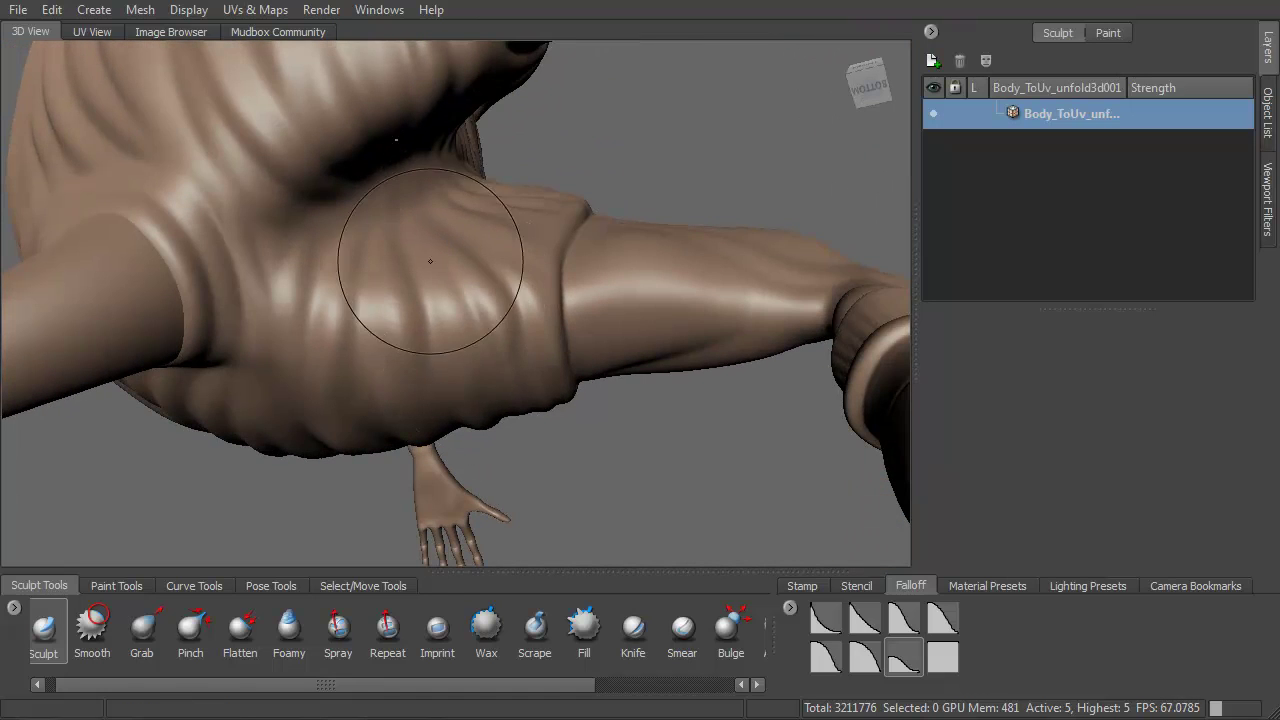
Step: Extend the folds from the underside of the trouser leg around its back beside the tail, smoothing them between strokes
left_click_drag(466, 363, 408, 251, "alt")
key("shift")
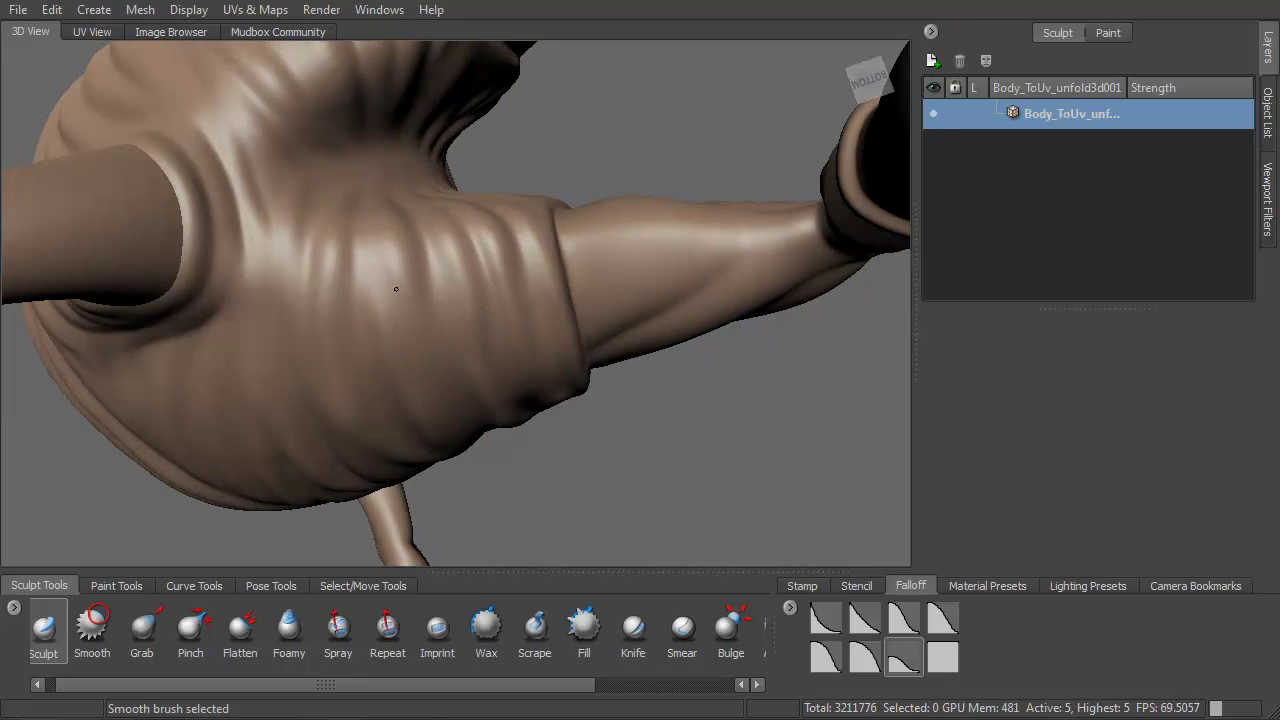
mouse_move(365, 305)
left_mouse_down("alt")
mouse_move(375, 248)
mouse_move(380, 277)
mouse_move(387, 248)
left_mouse_up("alt")
key("shift")
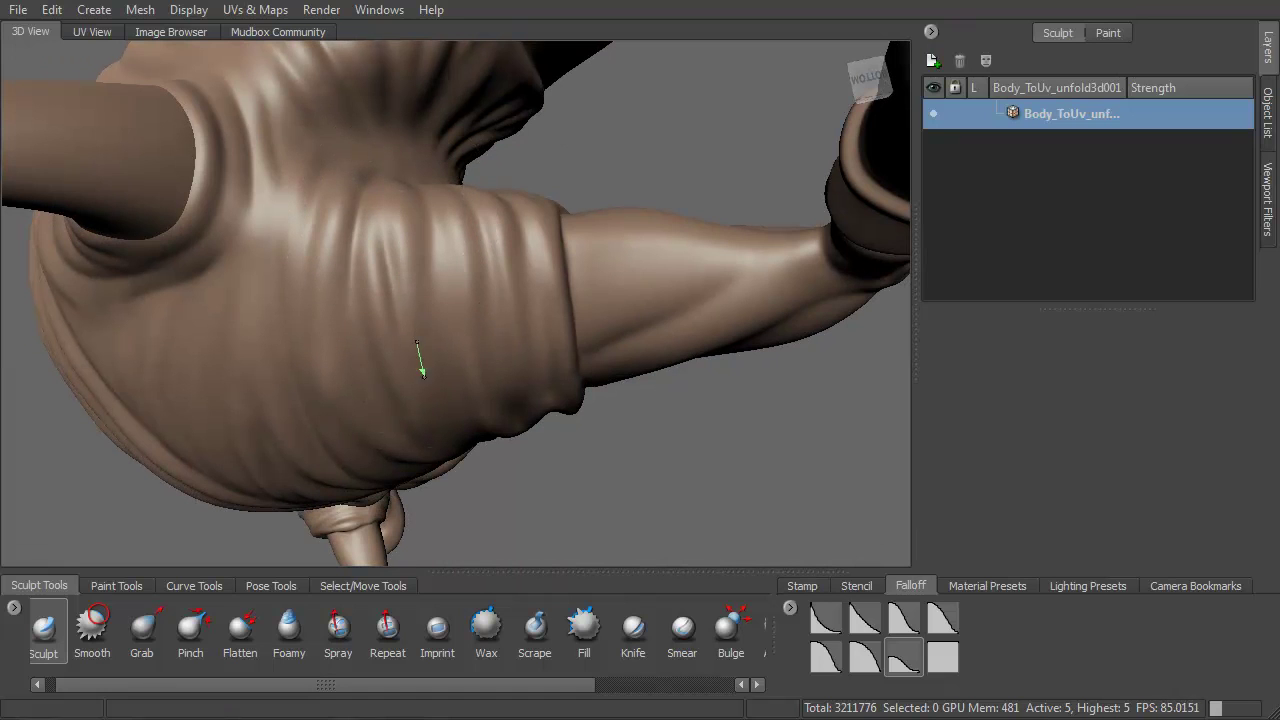
left_click_drag(418, 348, 366, 230, "alt")
key("shift")
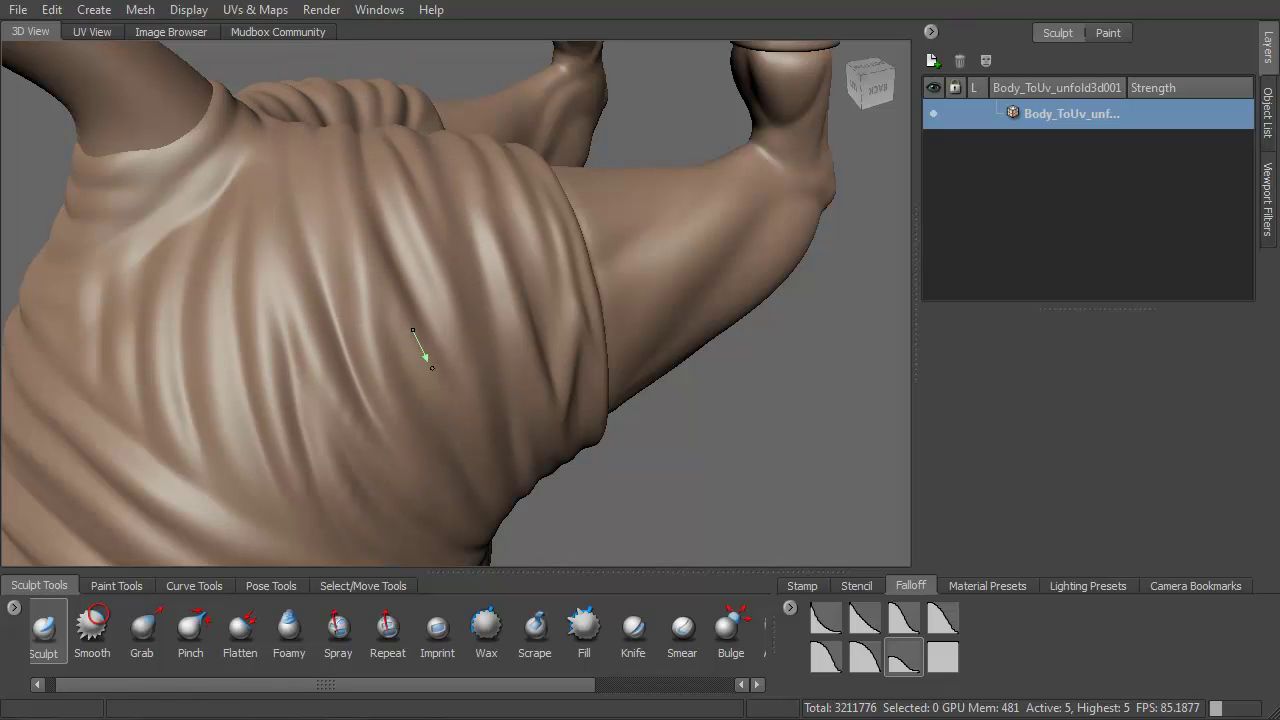
Step: Sculpt diagonal folds over the front and top of the thigh above the trouser hem and smooth them
mouse_move(494, 486)
left_mouse_down("alt")
mouse_move(429, 243)
mouse_move(409, 262)
mouse_move(531, 276)
mouse_move(600, 371)
mouse_move(663, 263)
mouse_move(466, 248)
mouse_move(457, 306)
mouse_move(514, 329)
mouse_move(480, 306)
mouse_move(534, 147)
left_mouse_up("alt")
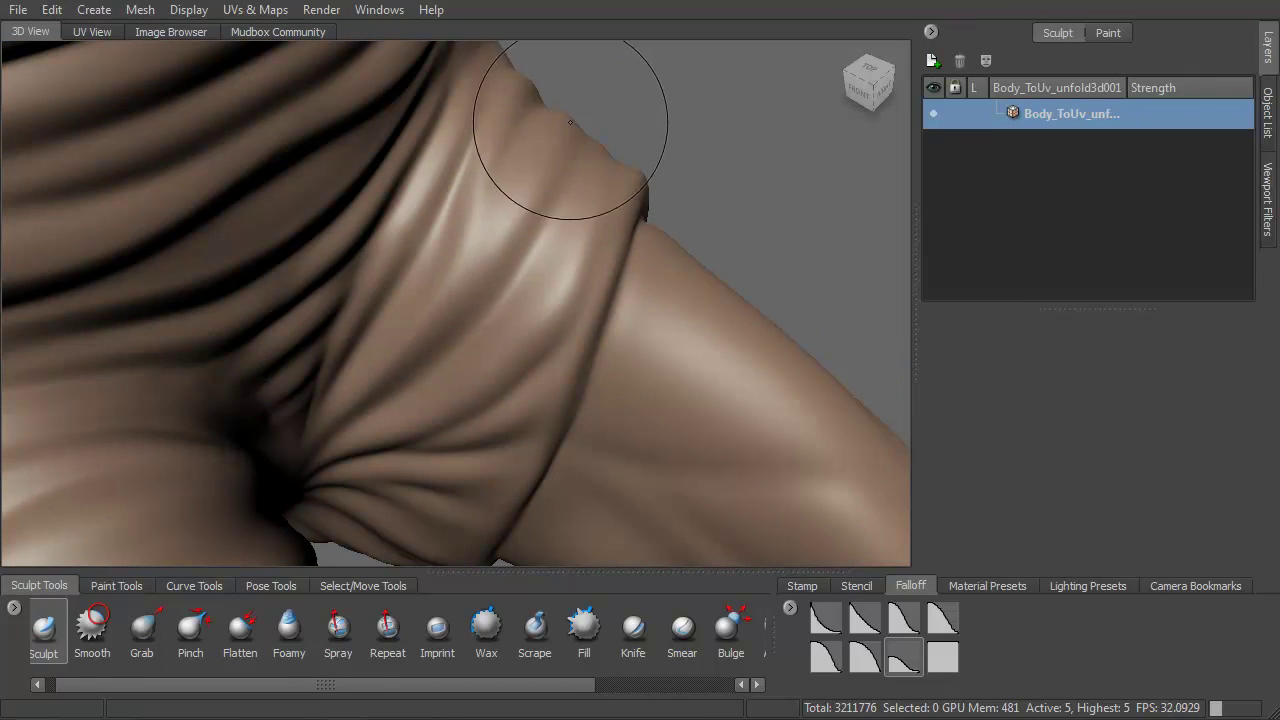
mouse_move(569, 121)
left_mouse_down()
mouse_move(501, 242)
mouse_move(391, 358)
left_mouse_up()
left_click_drag(514, 79, 503, 111)
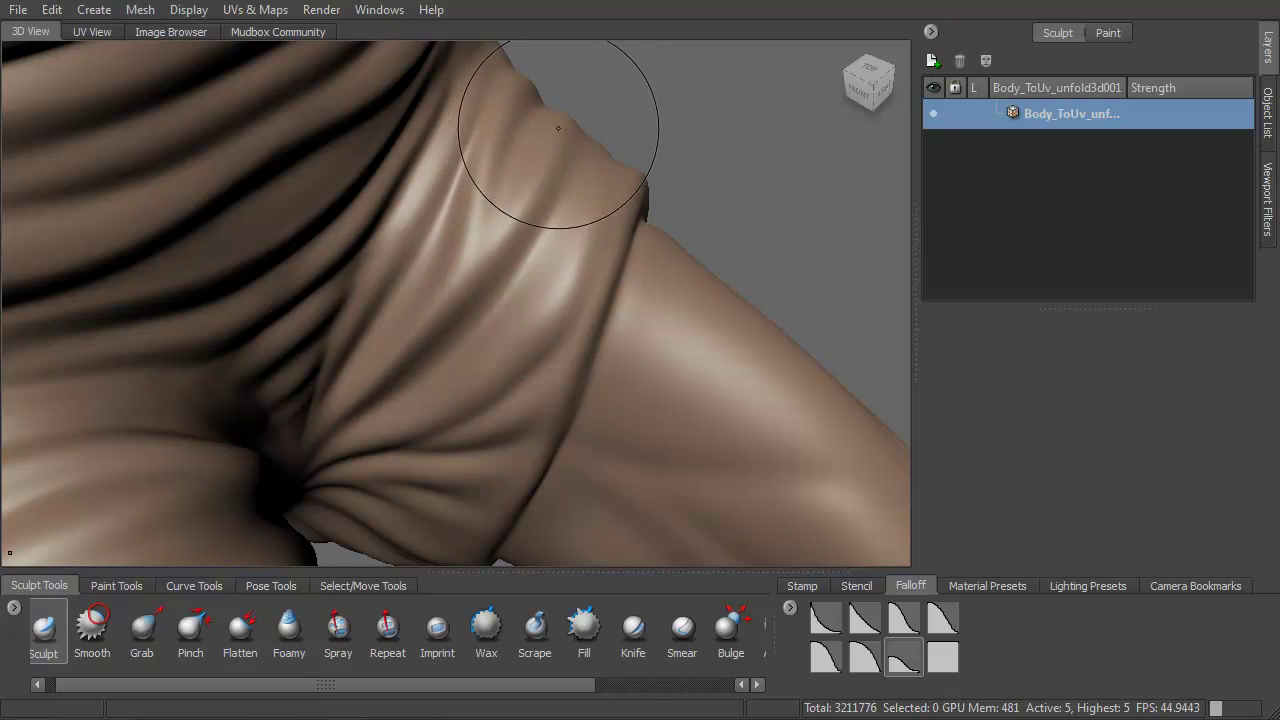
left_click_drag(540, 181, 438, 304)
mouse_move(494, 256)
left_mouse_down("shift")
mouse_move(457, 194)
mouse_move(337, 223)
left_mouse_up("shift")
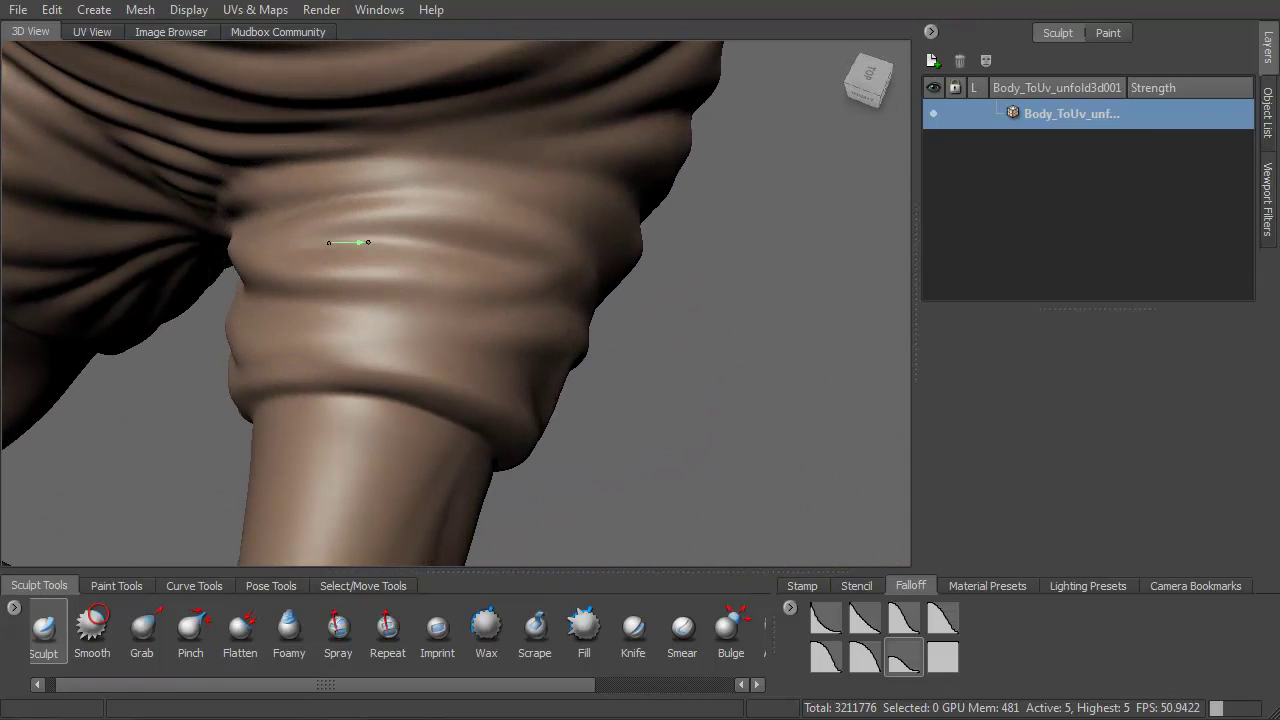
Step: Sculpt several diagonal creases across the outer side of the trouser leg, fading toward the hip
left_click_drag(495, 247, 386, 223, "alt")
left_click_drag(500, 286, 437, 277, "alt")
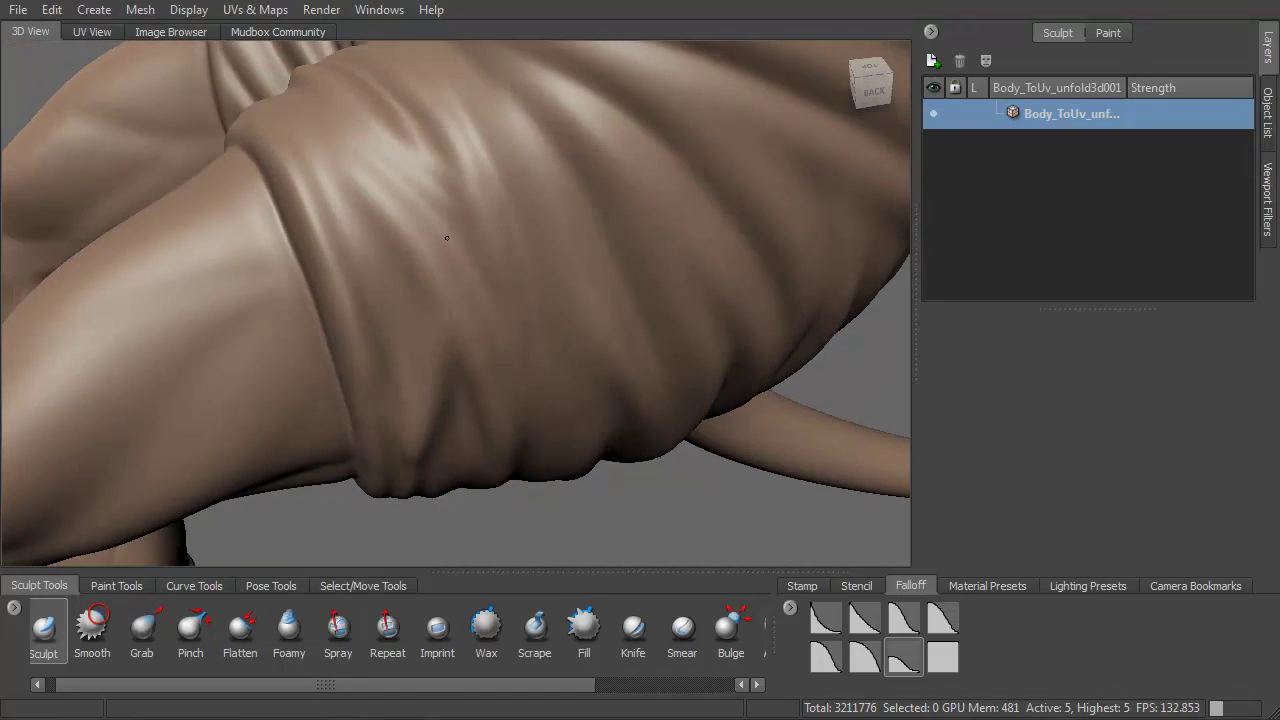
left_click_drag(388, 146, 495, 249)
mouse_move(389, 73)
left_mouse_down()
mouse_move(466, 177)
mouse_move(494, 250)
mouse_move(443, 214)
mouse_move(485, 245)
left_mouse_up()
mouse_move(449, 166)
left_mouse_down("alt")
mouse_move(386, 129)
mouse_move(343, 163)
mouse_move(363, 222)
mouse_move(468, 330)
left_mouse_up("alt")
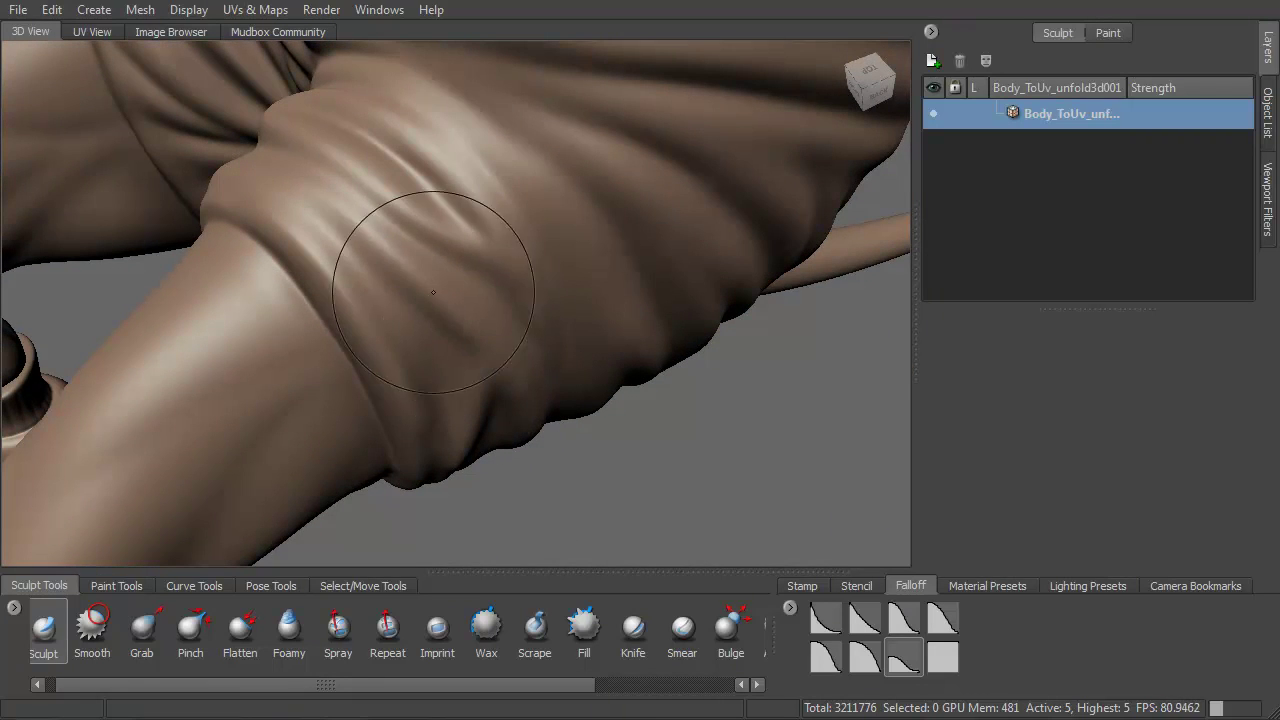
left_click_drag(426, 292, 318, 143, "alt")
left_click_drag(388, 211, 450, 277)
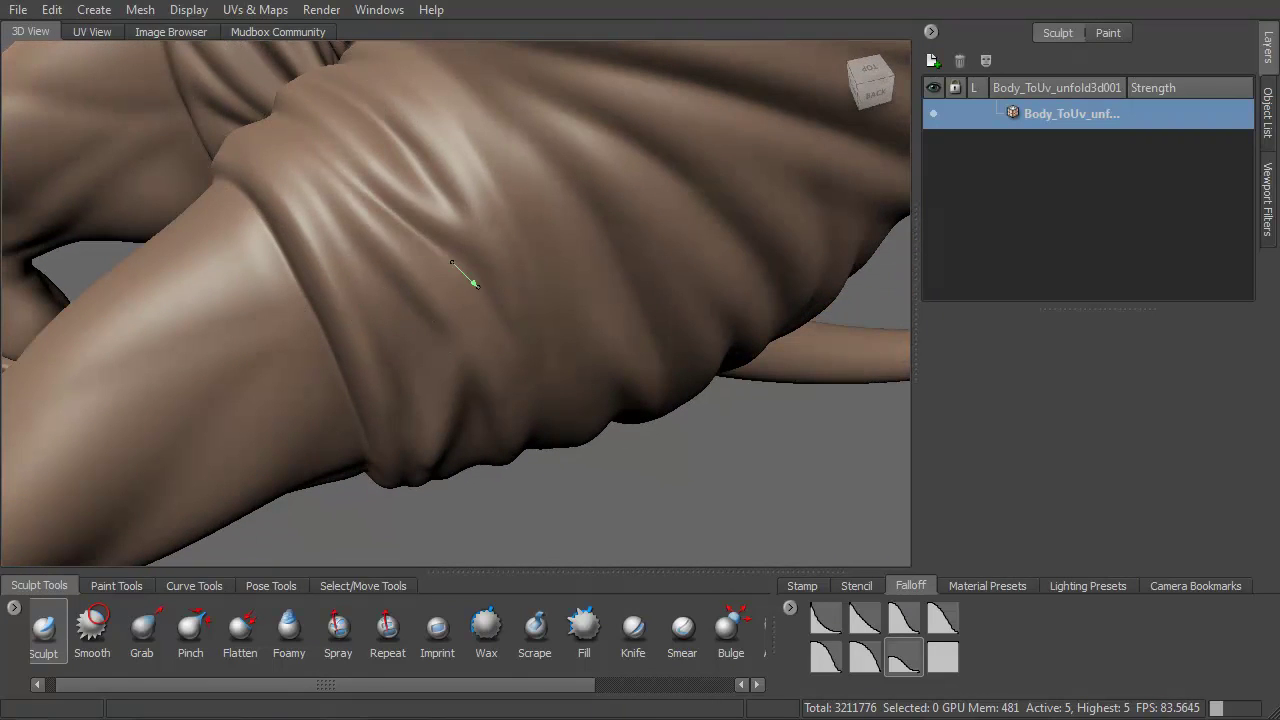
Step: Deepen and blend the V-shaped creases running parallel to the trouser leg's hem on the outer thigh
left_click_drag(254, 131, 345, 236, "alt")
left_click_drag(471, 413, 340, 248, "alt")
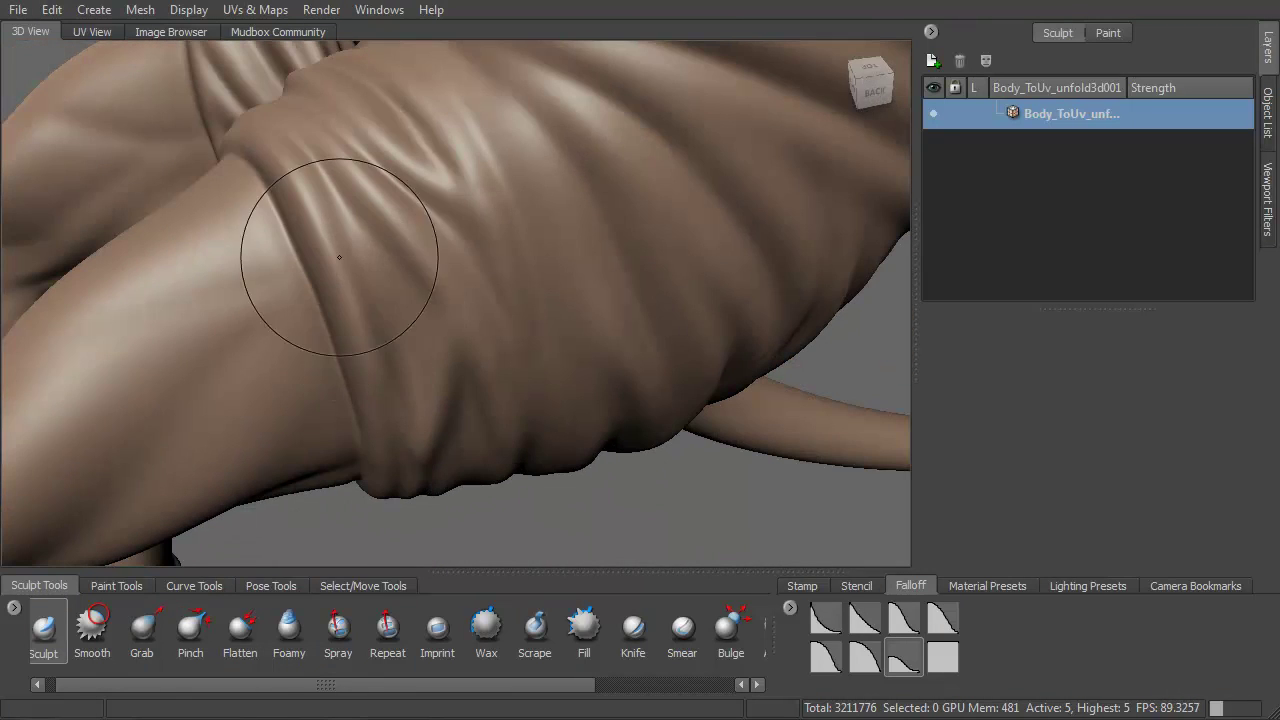
mouse_move(327, 196)
left_mouse_down()
mouse_move(443, 320)
mouse_move(406, 194)
mouse_move(411, 213)
left_mouse_up()
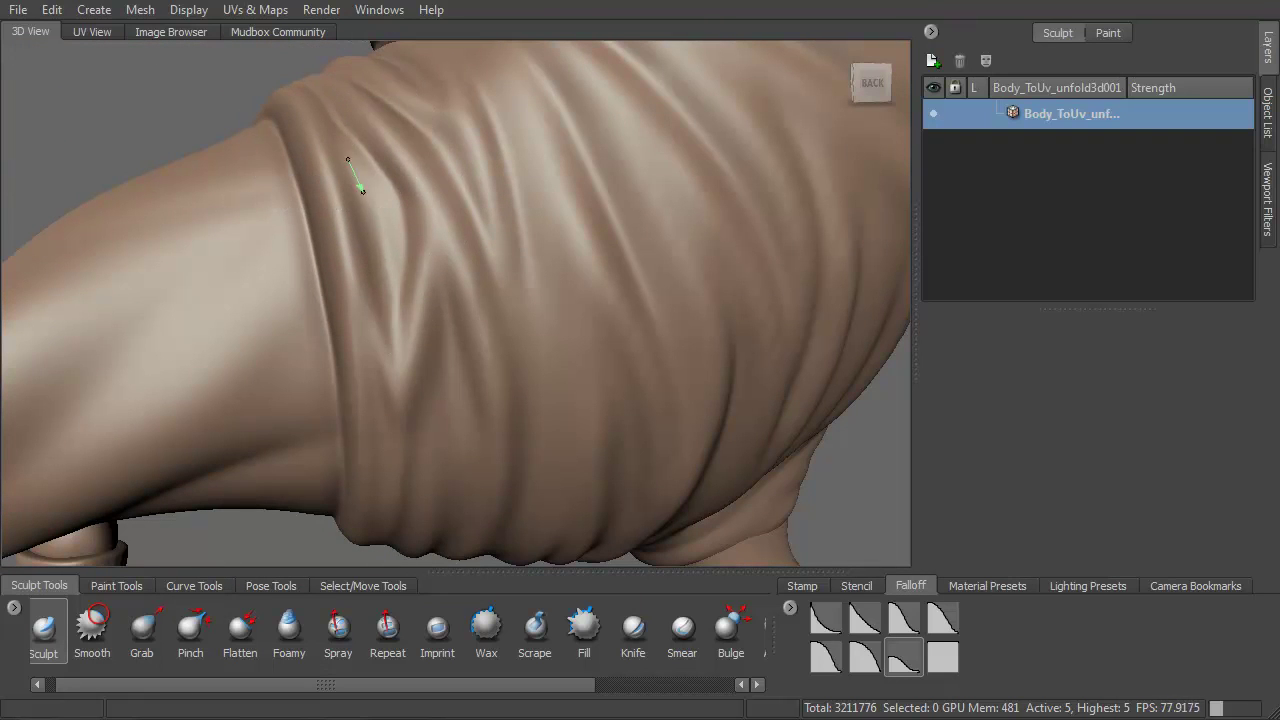
key("shift")
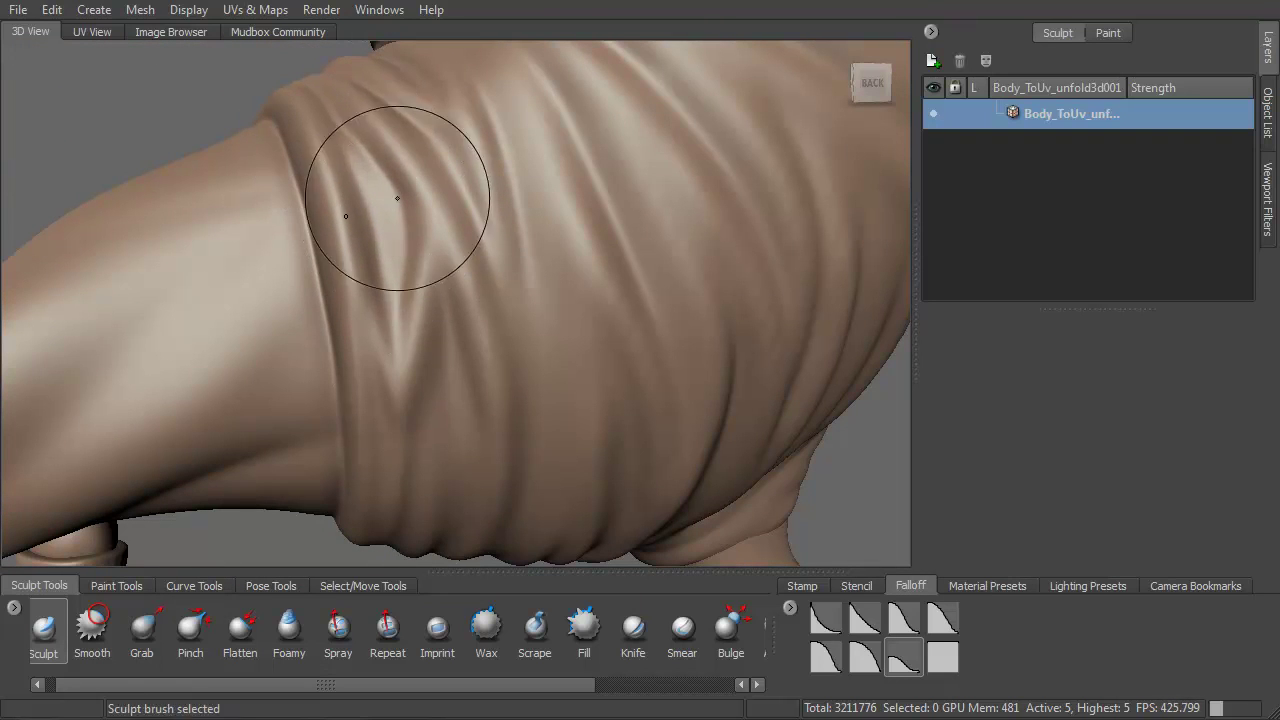
mouse_move(417, 211)
left_mouse_down("alt")
mouse_move(240, 189)
mouse_move(406, 203)
mouse_move(406, 218)
left_mouse_up("alt")
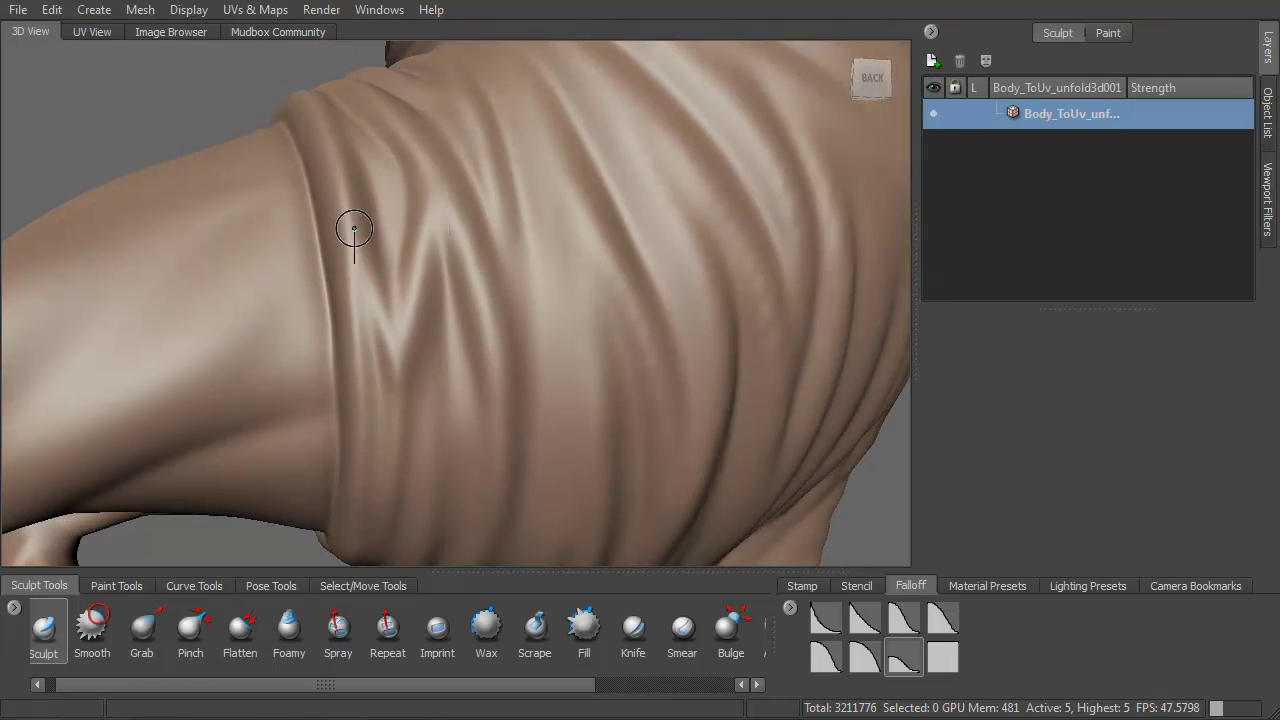
left_click_drag(400, 371, 406, 243, "alt")
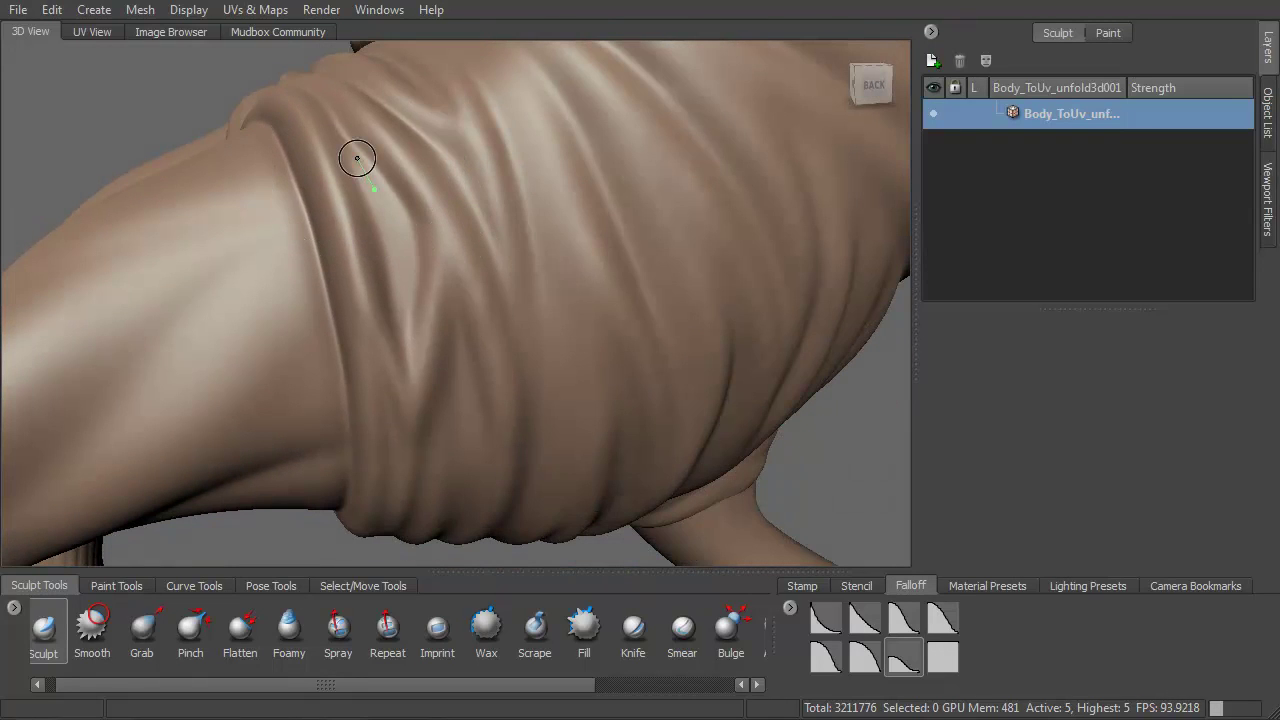
left_click_drag(429, 200, 515, 184, "alt")
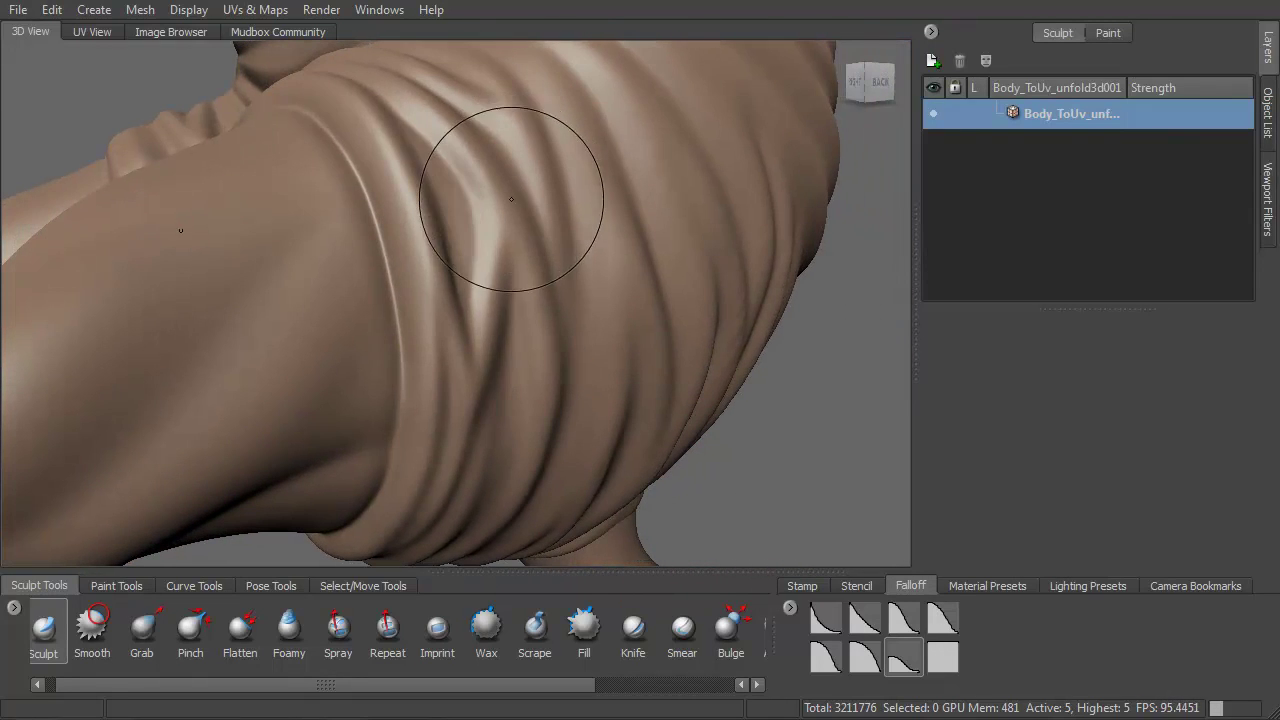
Step: Sculpt and smooth long folds down the side of the trousers from the hip to the underside of the thigh
left_click_drag(480, 235, 394, 217, "alt")
mouse_move(416, 279)
left_mouse_down("alt")
mouse_move(429, 240)
mouse_move(571, 263)
mouse_move(500, 177)
mouse_move(582, 219)
mouse_move(587, 260)
left_mouse_up("alt")
left_click_drag(497, 259, 474, 245, "alt")
left_click_drag(500, 354, 512, 298, "alt")
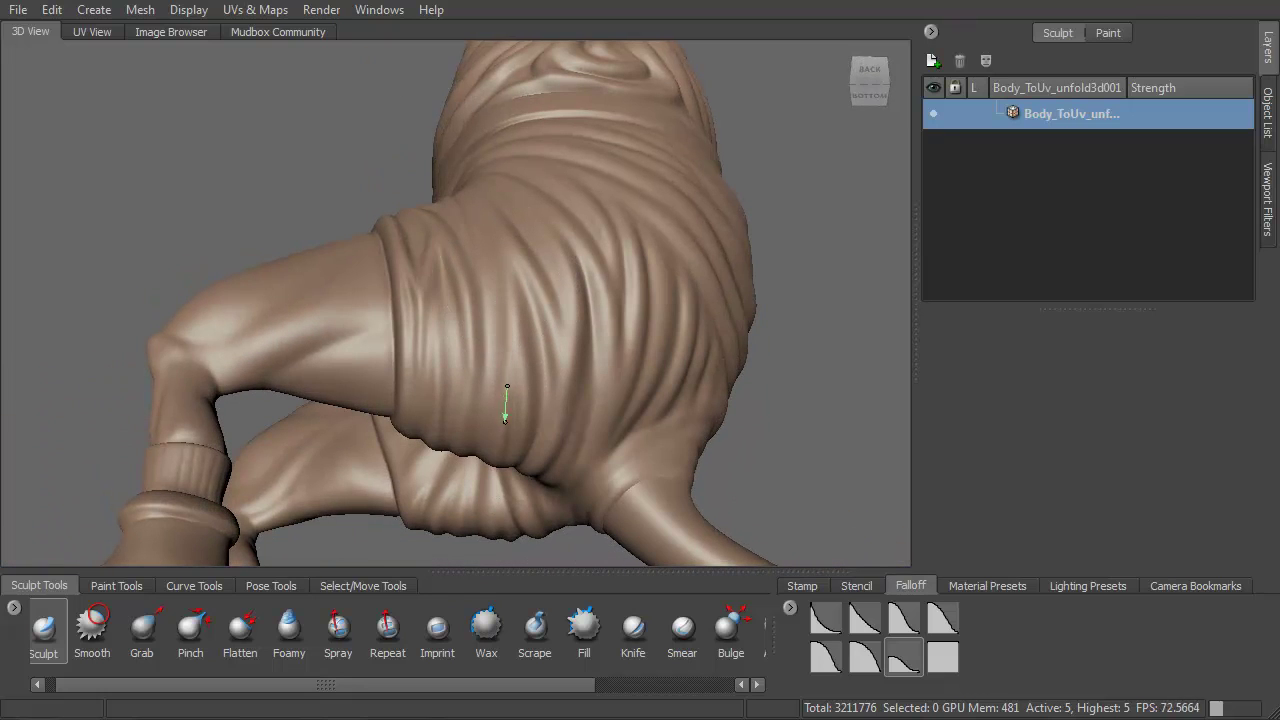
left_click_drag(511, 394, 534, 443, "alt")
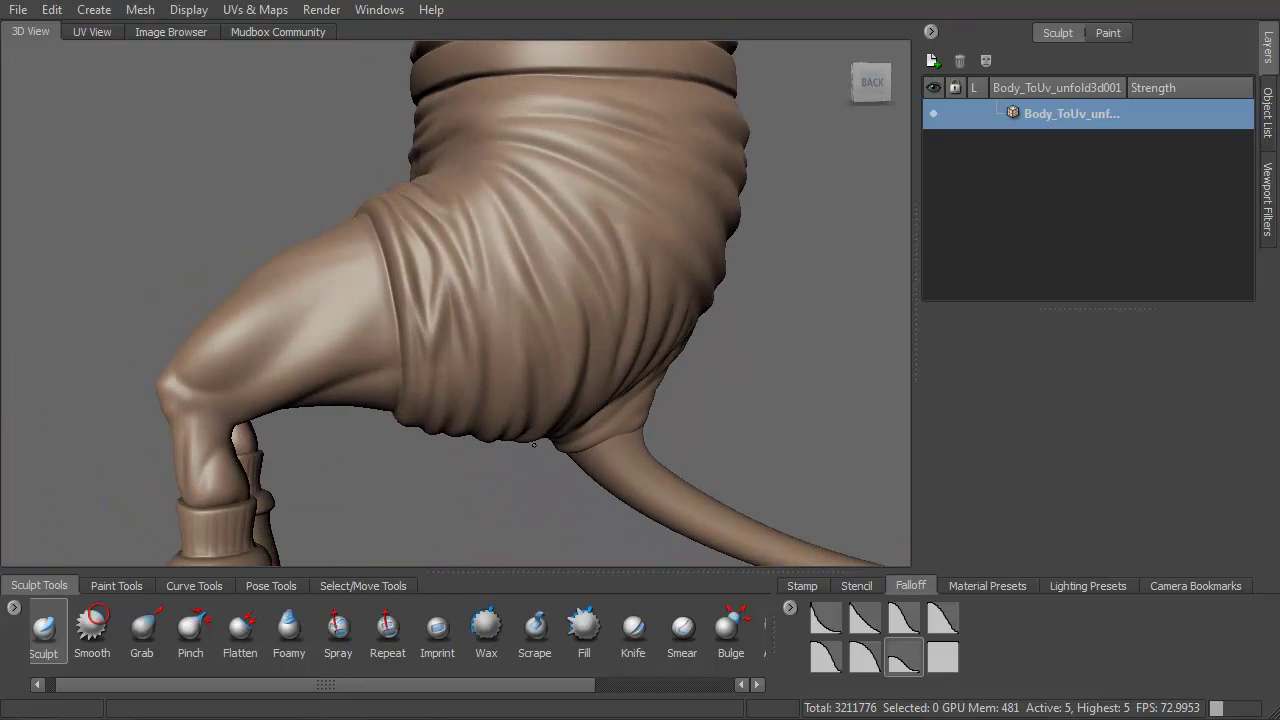
left_click_drag(503, 309, 504, 260, "alt")
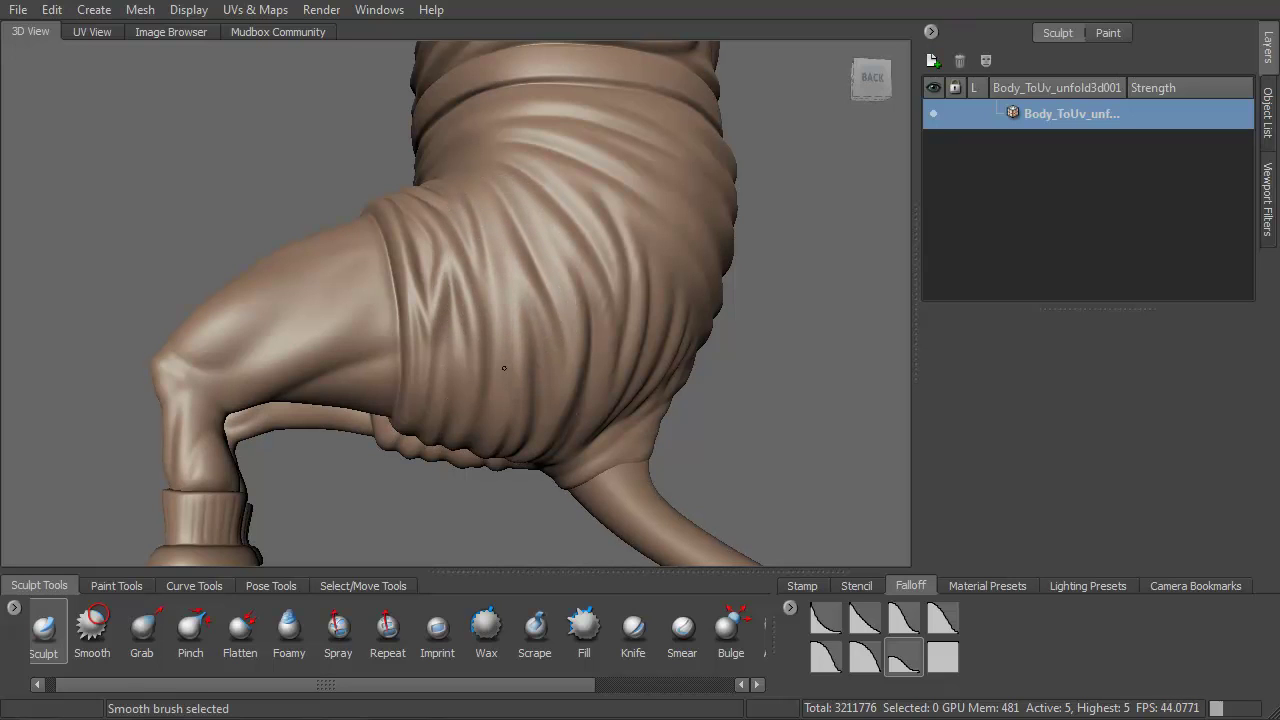
left_click_drag(504, 368, 507, 295, "alt")
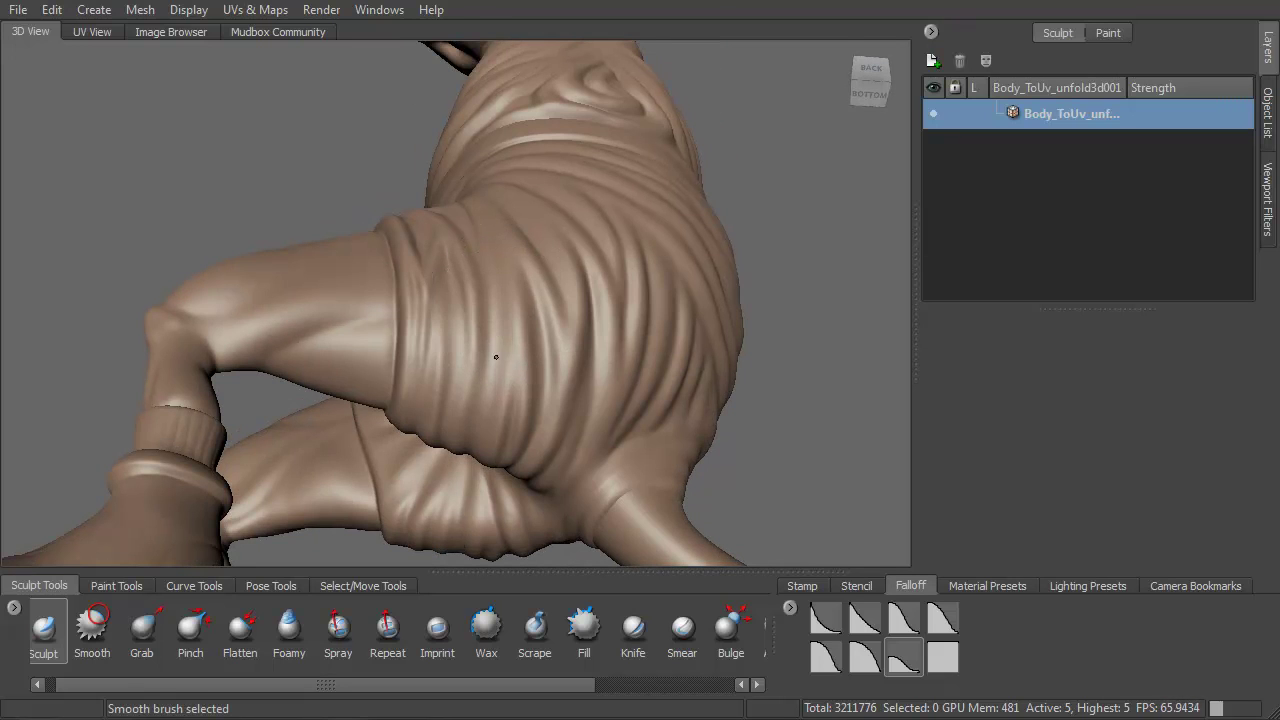
left_click_drag(498, 365, 490, 297, "alt")
Step: Sculpt additional folds over the seat of the trousers between the hip and the tail, smoothing their transitions
left_click_drag(472, 412, 634, 286, "alt")
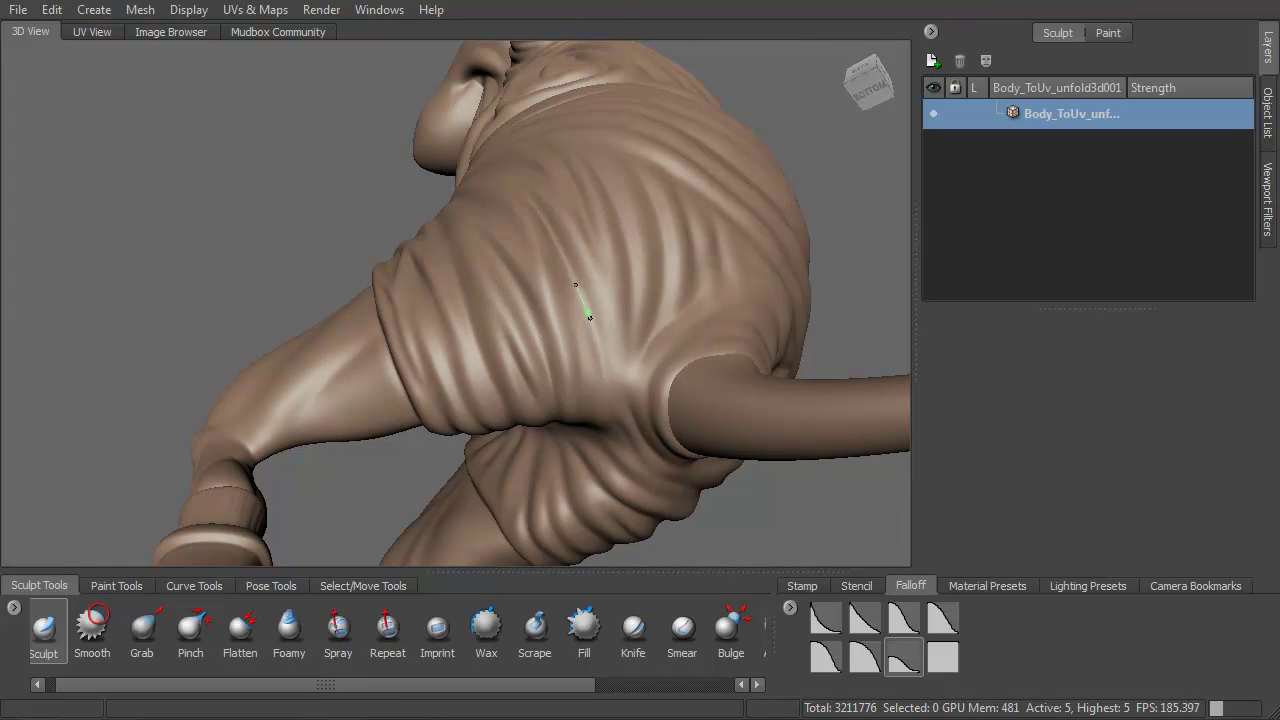
left_click_drag(612, 360, 571, 249, "alt")
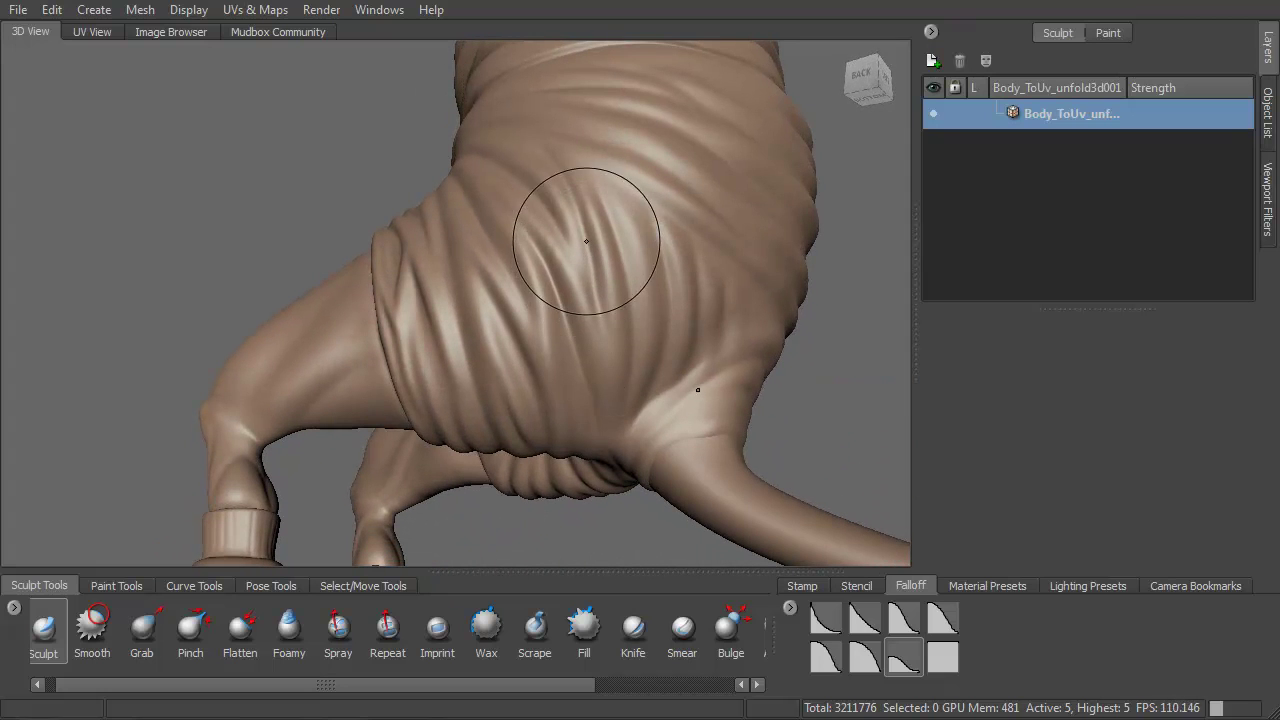
left_click_drag(590, 321, 586, 308, "alt")
key("shift")
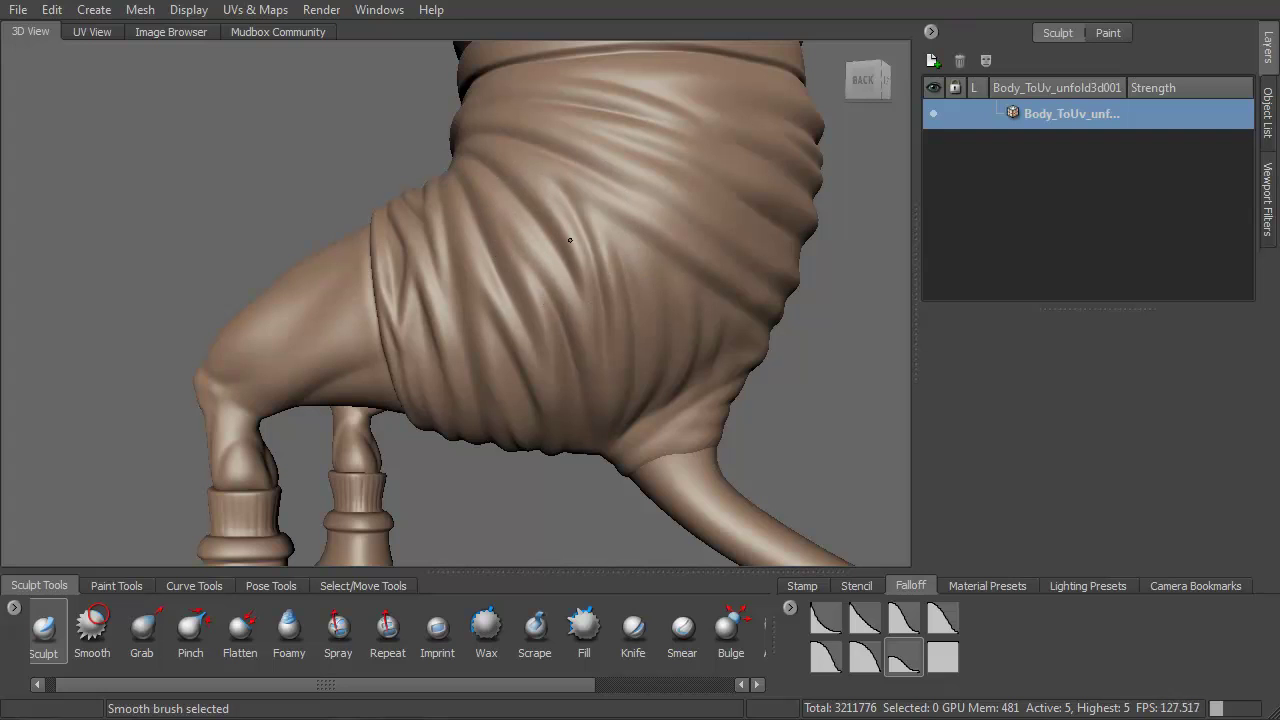
left_click_drag(557, 214, 602, 222, "alt")
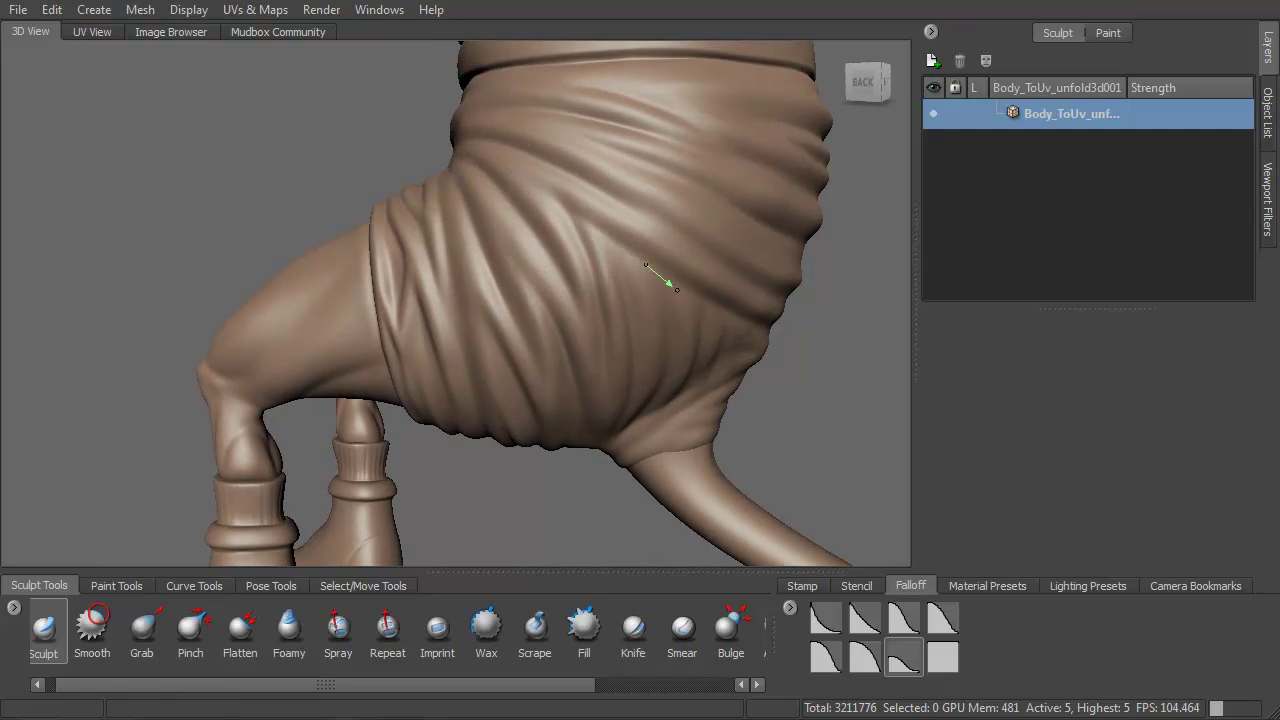
Step: Sculpt horizontal folds across the middle of the shirt's back, just below the deep crease between the armpits
left_click_drag(682, 297, 870, 300, "alt")
right_click_drag(800, 250, 420, 150, "alt")
middle_click_drag(420, 150, 400, 290, "alt")
left_click_drag(380, 290, 461, 251, "alt")
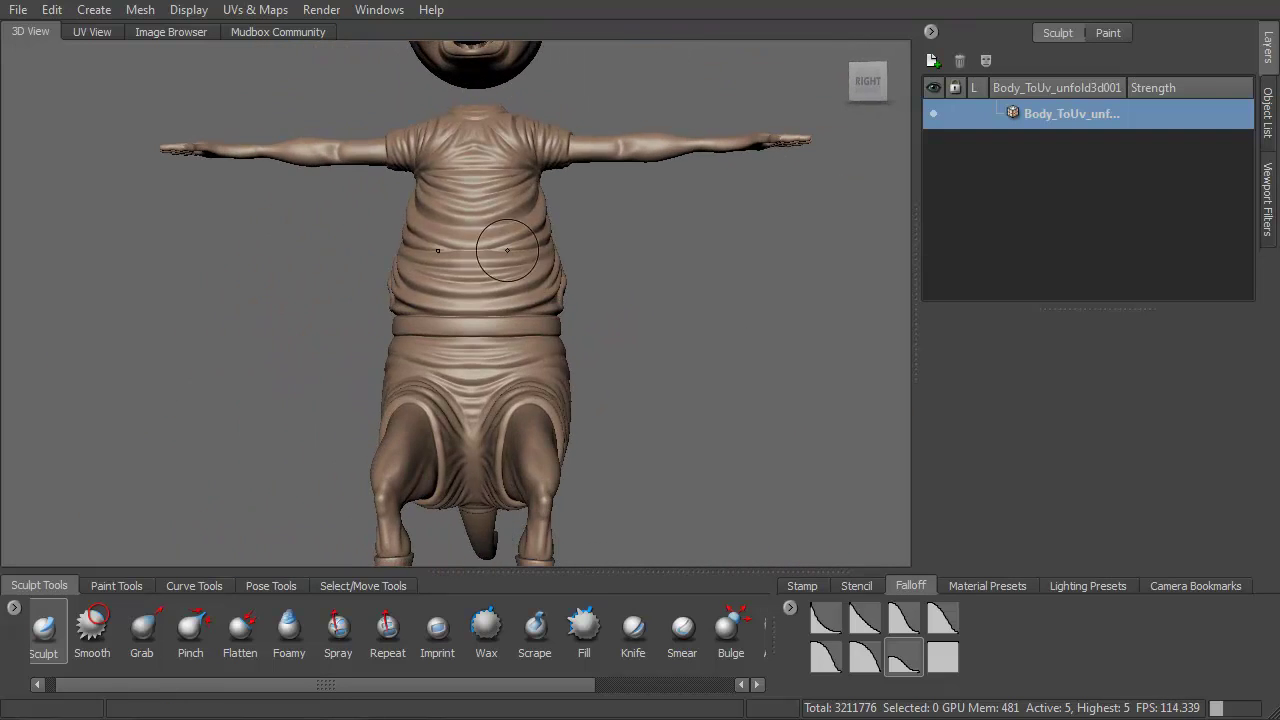
left_click_drag(527, 295, 630, 292, "alt")
right_click_drag(480, 234, 515, 345, "alt")
middle_click_drag(515, 345, 483, 453, "alt")
left_click_drag(480, 400, 375, 356, "alt")
right_click_drag(375, 356, 434, 403, "alt")
middle_click_drag(250, 235, 366, 346, "alt")
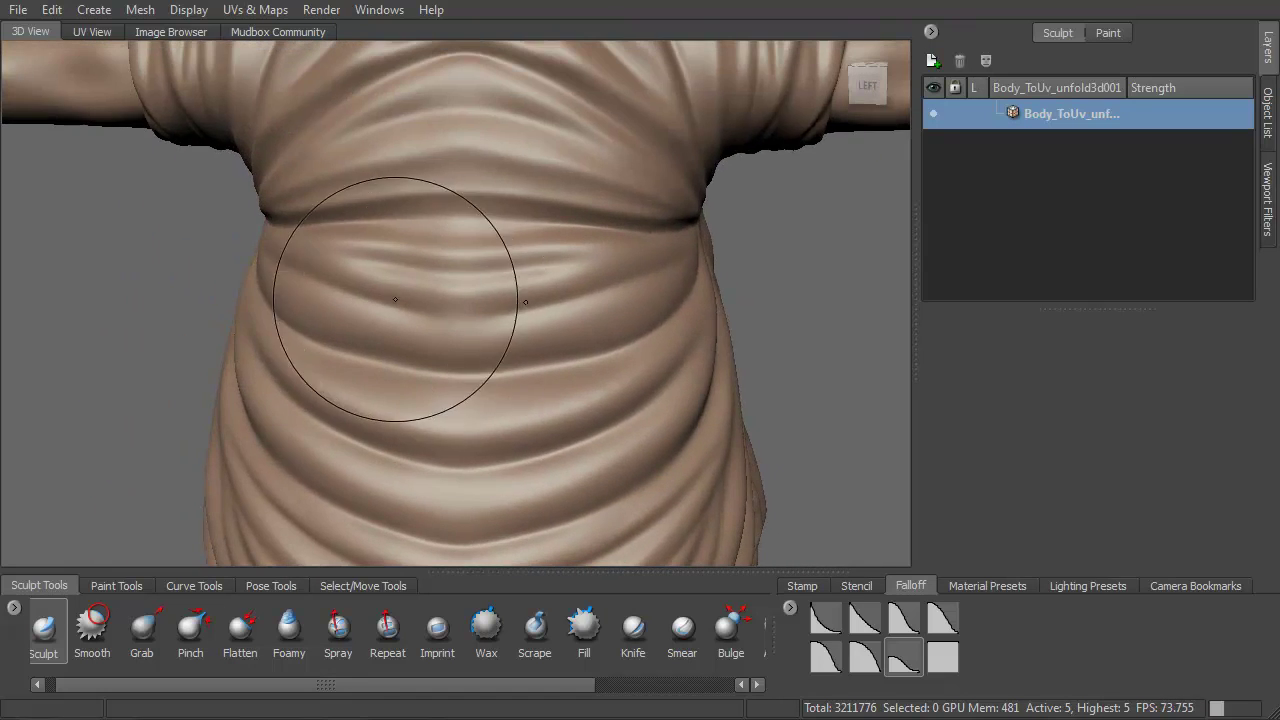
left_click_drag(363, 297, 456, 314)
left_click_drag(361, 295, 439, 318)
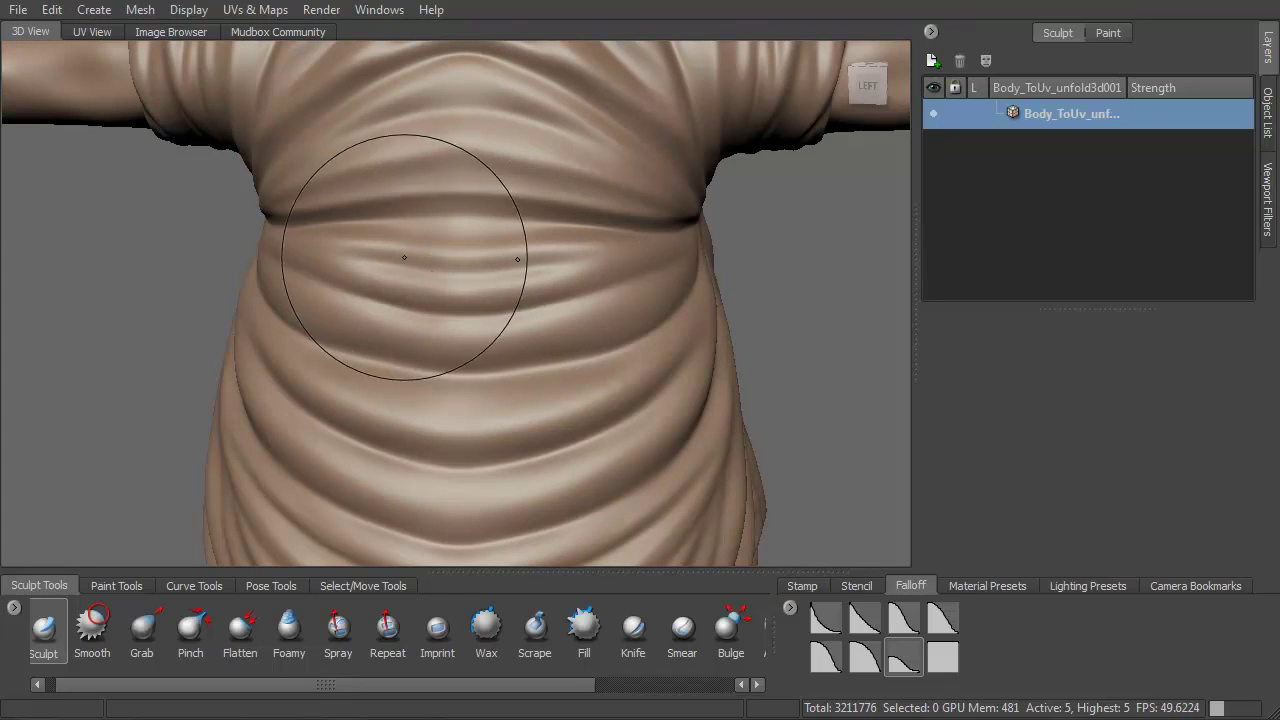
Step: Sculpt thin horizontal fabric folds across the middle of the shirt's back below the armpits
left_click_drag(527, 215, 625, 227)
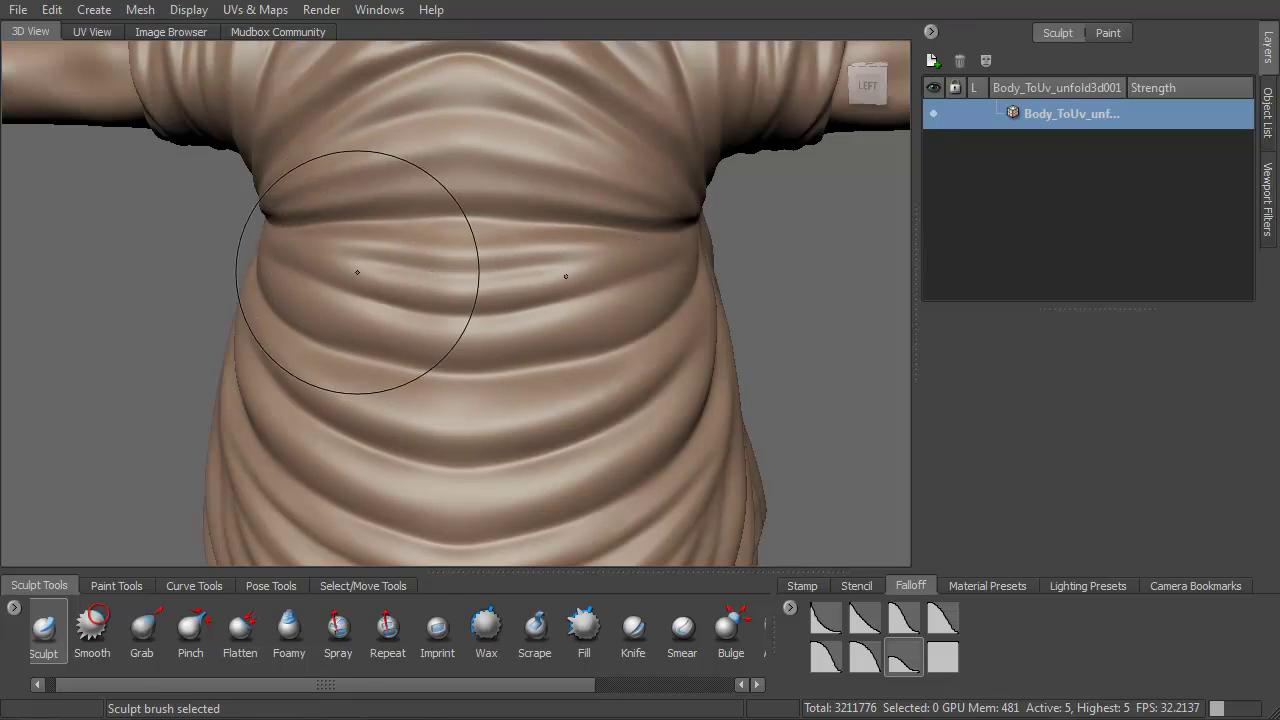
mouse_move(289, 248)
left_mouse_down()
mouse_move(325, 260)
mouse_move(310, 246)
left_mouse_up()
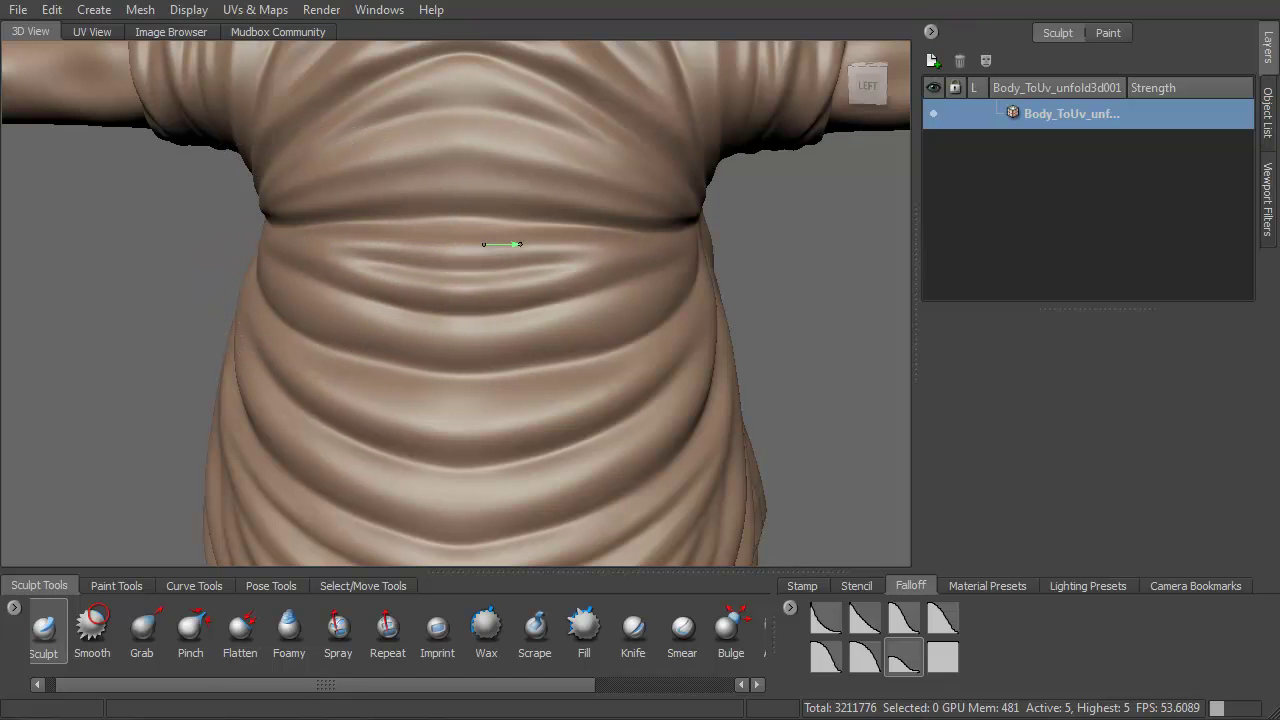
Step: Sculpt muscle contours along the upper arm below the shirt sleeve and smooth them
mouse_move(493, 327)
left_mouse_down("alt")
mouse_move(615, 316)
mouse_move(648, 349)
mouse_move(831, 346)
left_mouse_up("alt")
right_click_drag(831, 346, 432, 410, "alt")
middle_click_drag(432, 410, 505, 229, "alt")
mouse_move(505, 229)
left_mouse_down("alt")
mouse_move(706, 249)
mouse_move(620, 209)
mouse_move(626, 231)
mouse_move(547, 396)
mouse_move(514, 255)
mouse_move(292, 316)
mouse_move(486, 356)
mouse_move(358, 229)
mouse_move(711, 251)
mouse_move(686, 274)
mouse_move(509, 288)
left_mouse_up("alt")
right_click_drag(509, 288, 430, 240, "alt")
middle_click_drag(430, 240, 454, 319, "alt")
left_click_drag(454, 319, 391, 263, "alt")
right_click_drag(391, 263, 457, 336, "alt")
left_click_drag(457, 336, 387, 313, "alt")
middle_click_drag(387, 313, 406, 309, "alt")
right_click_drag(406, 309, 411, 411, "alt")
left_click_drag(411, 411, 400, 320, "alt")
middle_click_drag(400, 320, 420, 345, "alt")
mouse_move(420, 345)
left_mouse_down("alt")
mouse_move(432, 361)
mouse_move(431, 337)
mouse_move(454, 370)
mouse_move(541, 371)
left_mouse_up("alt")
left_click_drag(543, 367, 515, 295, "alt")
mouse_move(409, 180)
left_mouse_down("shift")
mouse_move(379, 156)
mouse_move(598, 268)
left_mouse_up("shift")
left_click_drag(662, 321, 654, 357)
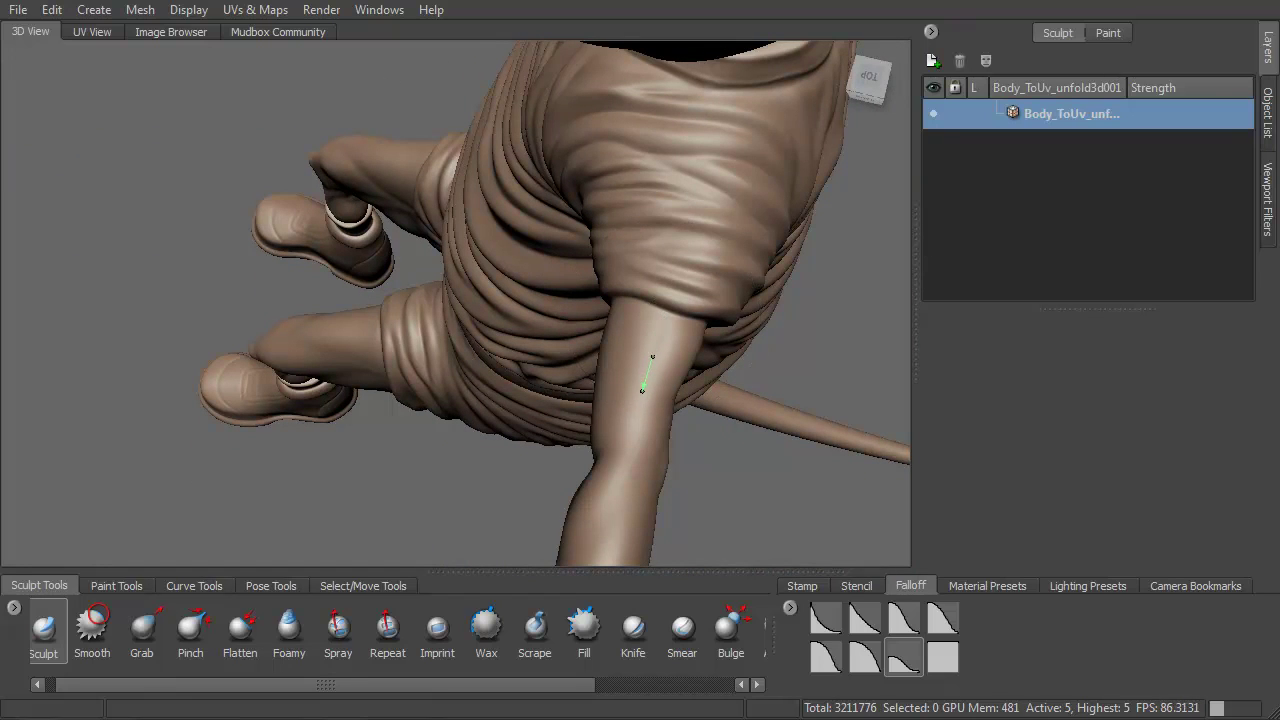
key("shift")
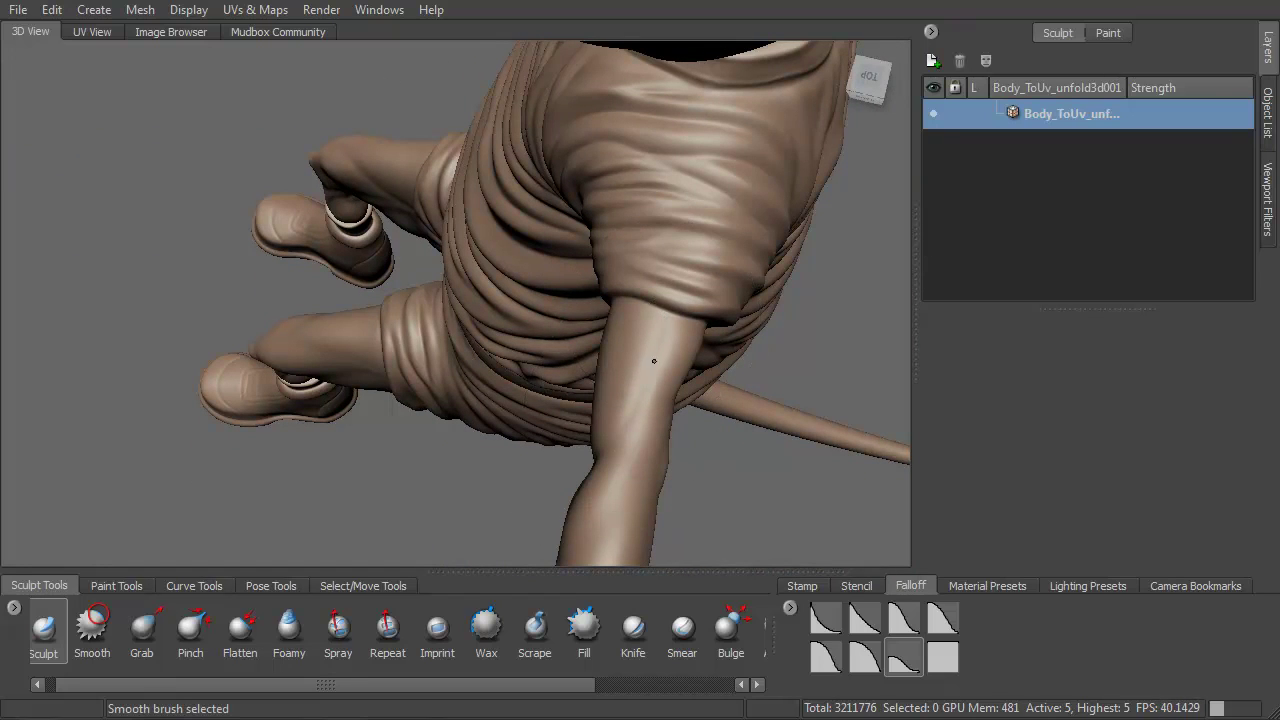
Step: Sculpt the elbow crease and forearm contours, and smooth them into the surrounding arm
left_click_drag(629, 426, 662, 382, "alt")
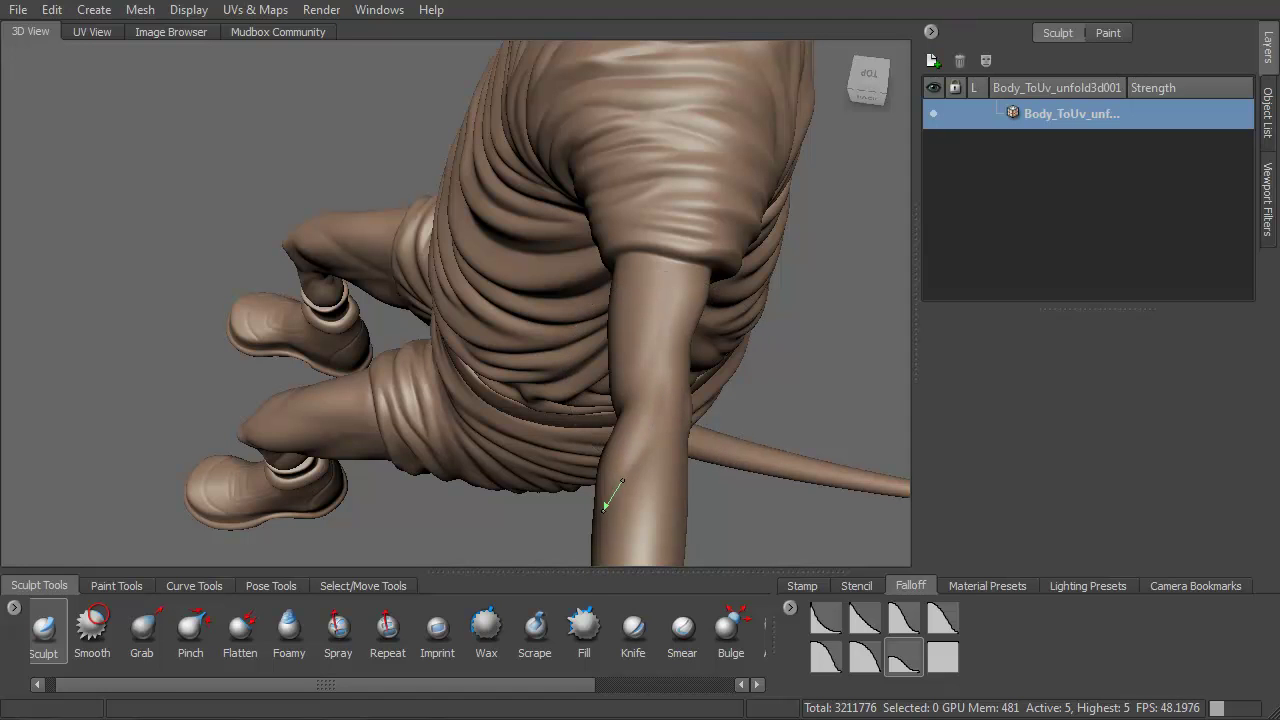
key("shift")
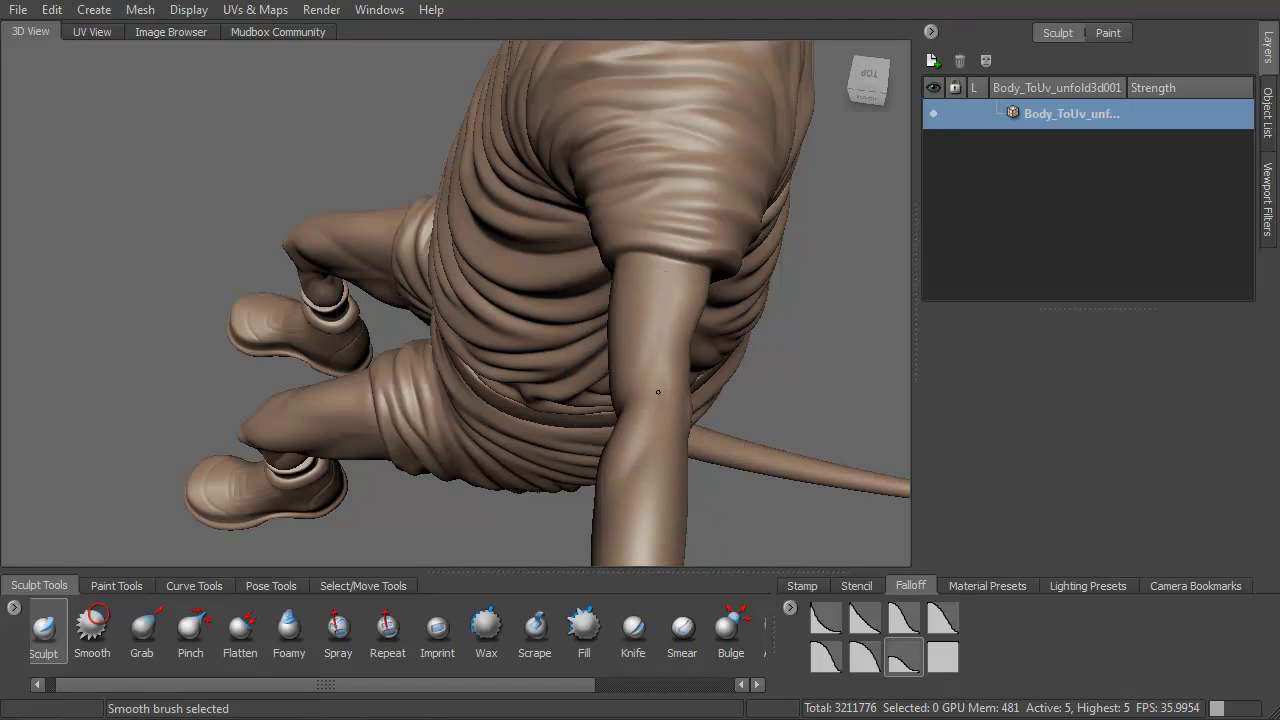
mouse_move(661, 381)
left_mouse_down("alt")
mouse_move(649, 451)
mouse_move(651, 314)
mouse_move(598, 267)
mouse_move(597, 229)
left_mouse_up("alt")
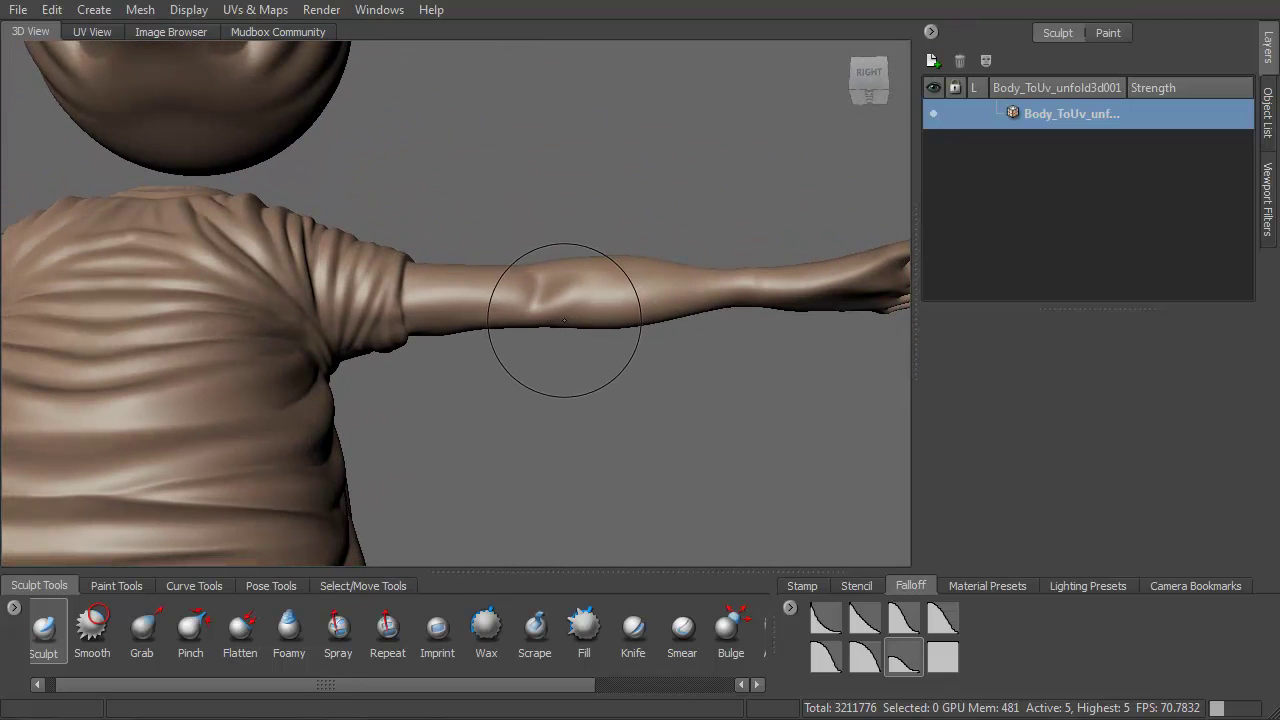
key("shift")
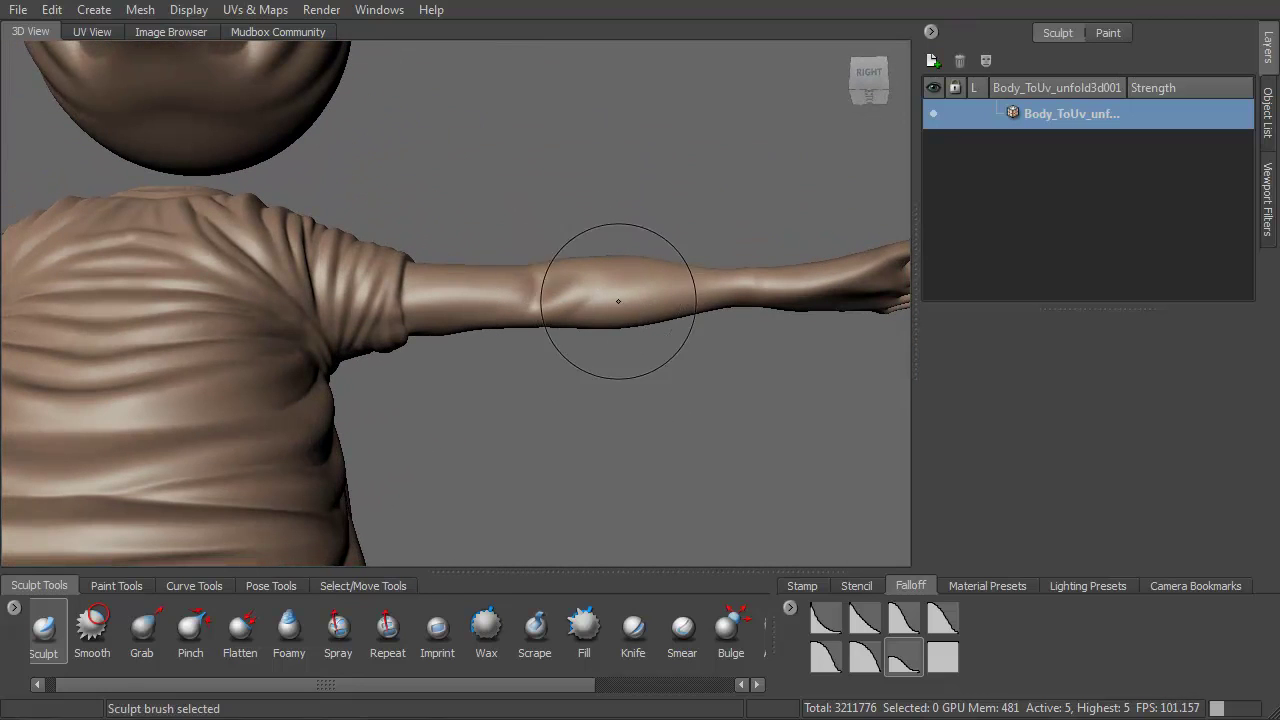
left_click_drag(610, 303, 573, 339, "alt")
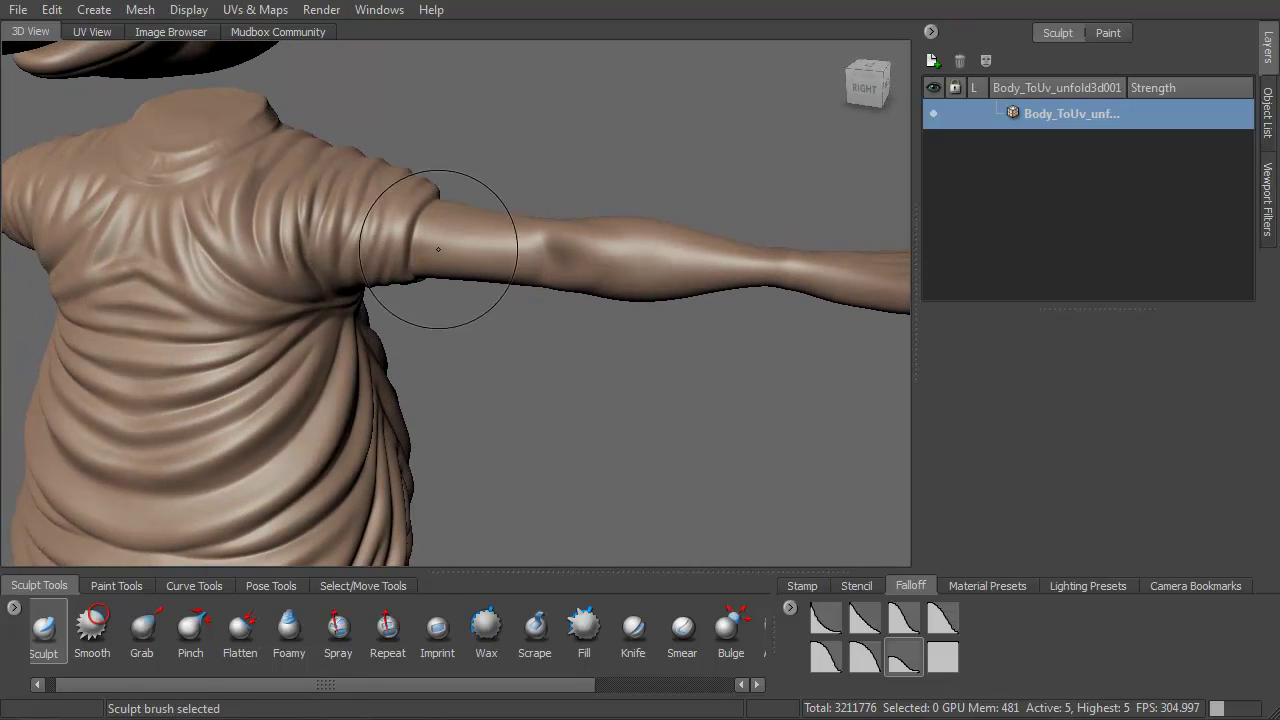
Step: Sculpt additional diagonal fabric folds on the side of the shorts between the waist and the leg cuff
middle_click_drag(441, 248, 695, 145, "alt")
right_click_drag(439, 352, 481, 281, "alt")
middle_click_drag(481, 281, 505, 85, "alt")
left_click_drag(503, 211, 586, 226, "alt")
middle_click_drag(530, 400, 543, 228, "alt")
left_click_drag(543, 228, 620, 237, "alt")
middle_click_drag(565, 345, 578, 184, "alt")
left_click_drag(578, 184, 474, 279, "alt")
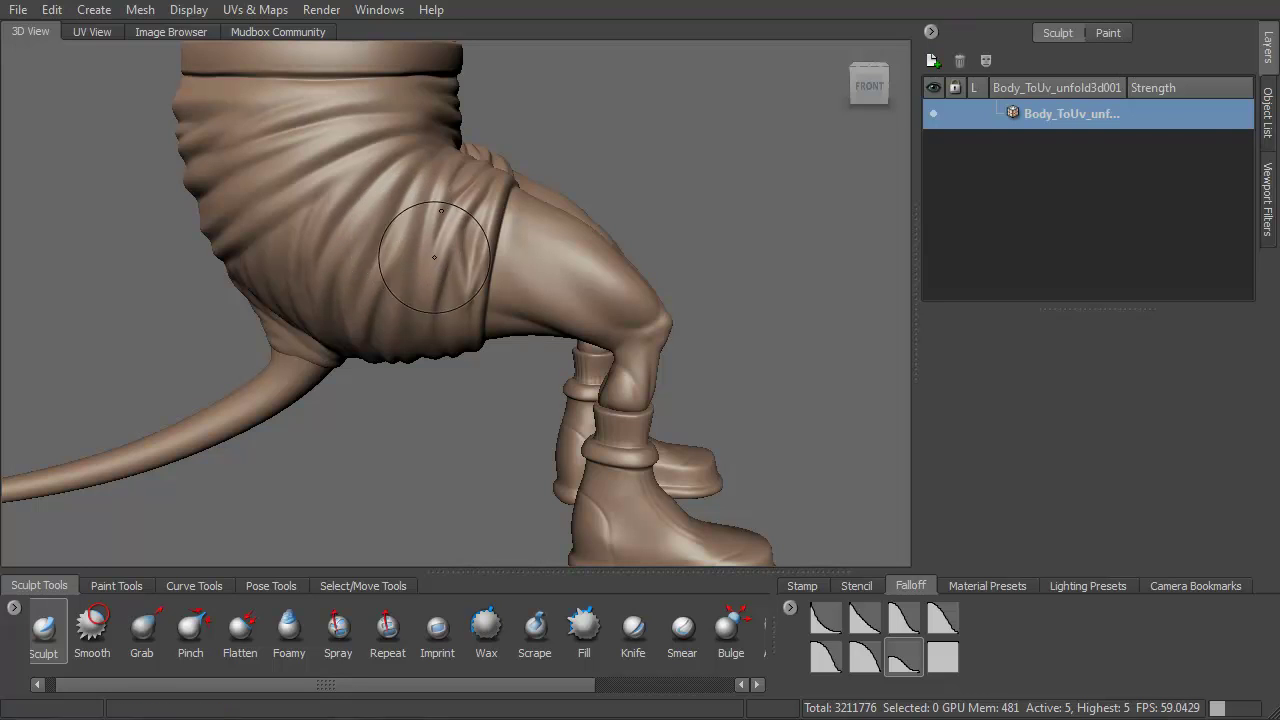
left_click_drag(443, 258, 400, 181, "alt")
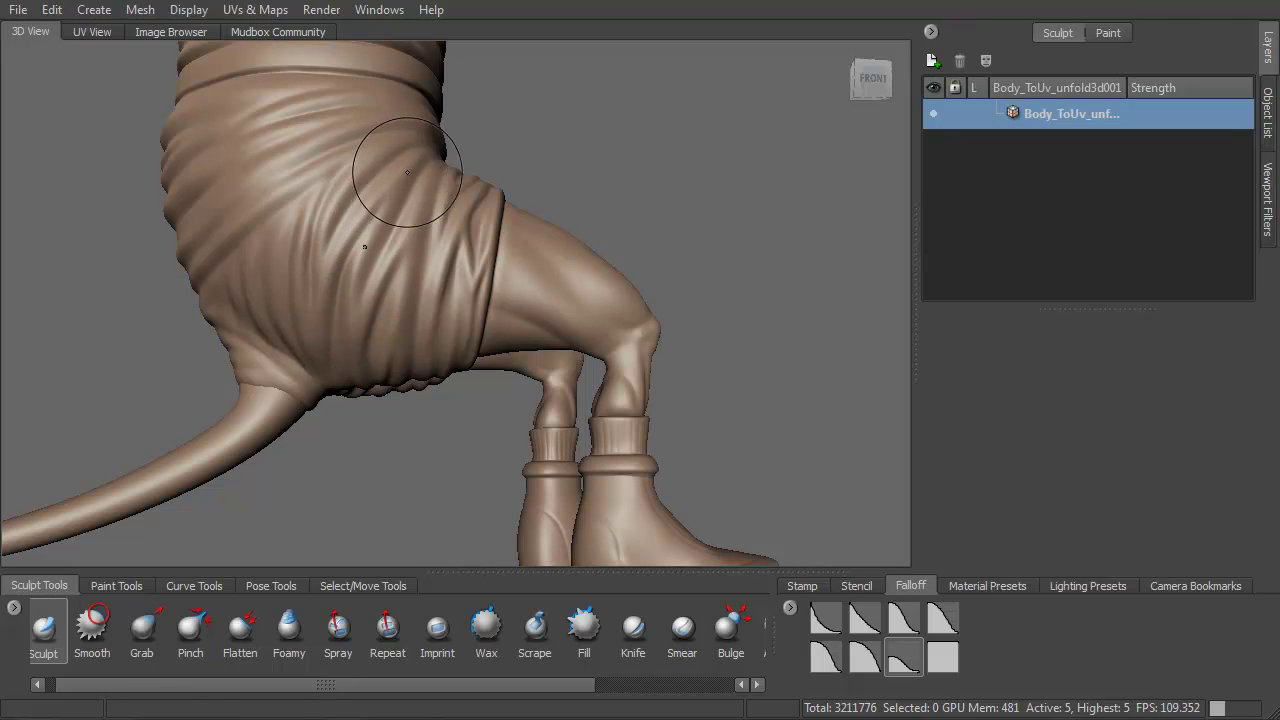
left_click_drag(359, 325, 358, 252, "alt")
left_click_drag(356, 322, 343, 294, "alt")
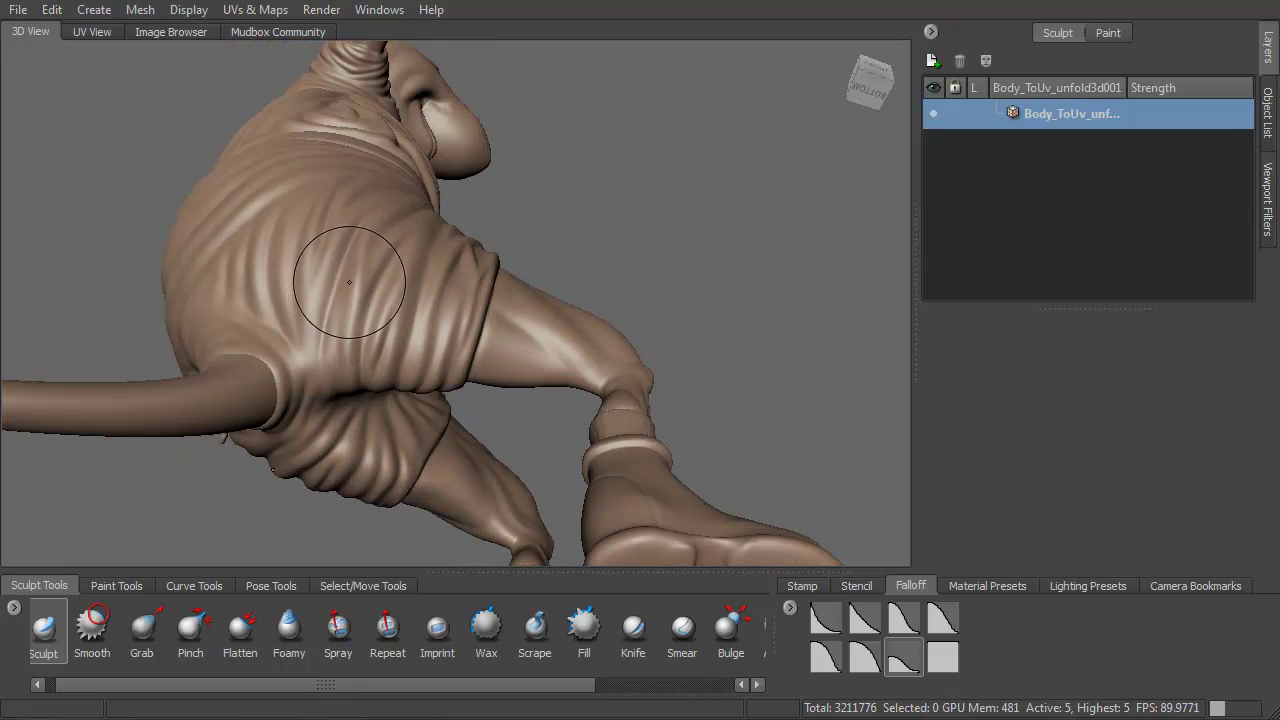
Step: Adjust the brush size and smooth the fabric folds on the back of the shorts above the tail
mouse_move(340, 396)
left_mouse_down("alt")
mouse_move(333, 277)
mouse_move(444, 316)
left_mouse_up("alt")
key("b")
left_click_drag(358, 248, 350, 108)
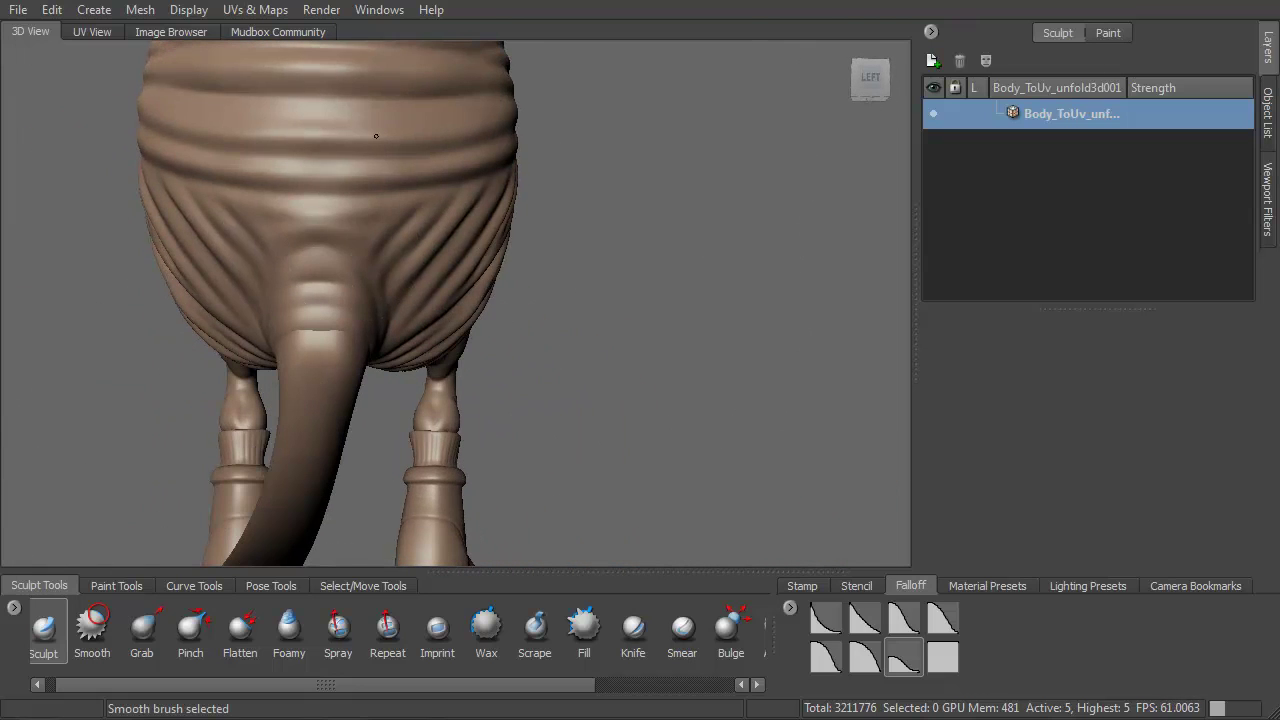
Step: Enlarge the brush and lightly smooth the fabric folds on the front of the shirt
left_click_drag(430, 240, 670, 255, "alt")
right_click_drag(670, 255, 539, 230, "alt")
left_click_drag(539, 230, 625, 195, "alt")
middle_click_drag(625, 195, 554, 380, "alt")
left_click_drag(554, 380, 531, 269, "alt")
right_click_drag(531, 269, 585, 245, "alt")
left_click_drag(585, 245, 545, 276, "alt")
key("b")
mouse_move(471, 200)
left_mouse_down()
mouse_move(463, 272)
mouse_move(494, 229)
mouse_move(458, 209)
left_mouse_up()
right_click_drag(458, 209, 485, 265, "alt")
middle_click_drag(485, 265, 440, 420, "alt")
left_click_drag(440, 420, 474, 337, "alt")
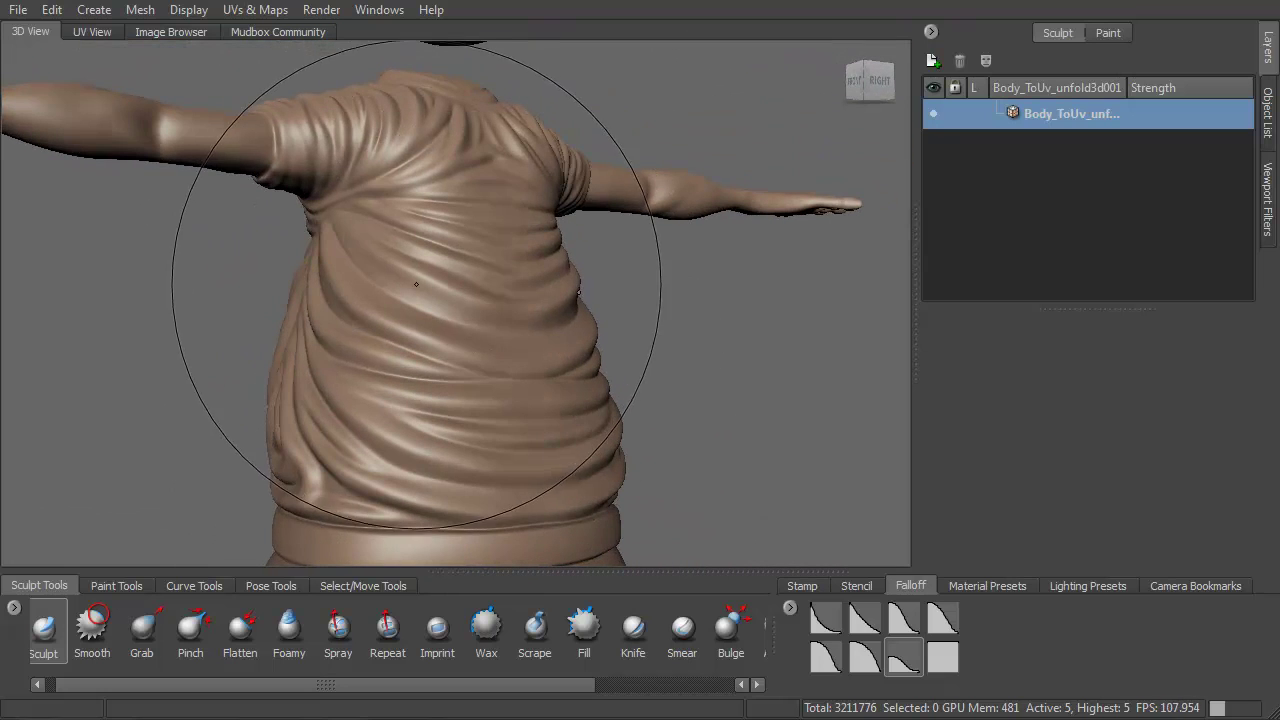
left_click_drag(395, 278, 383, 266, "shift")
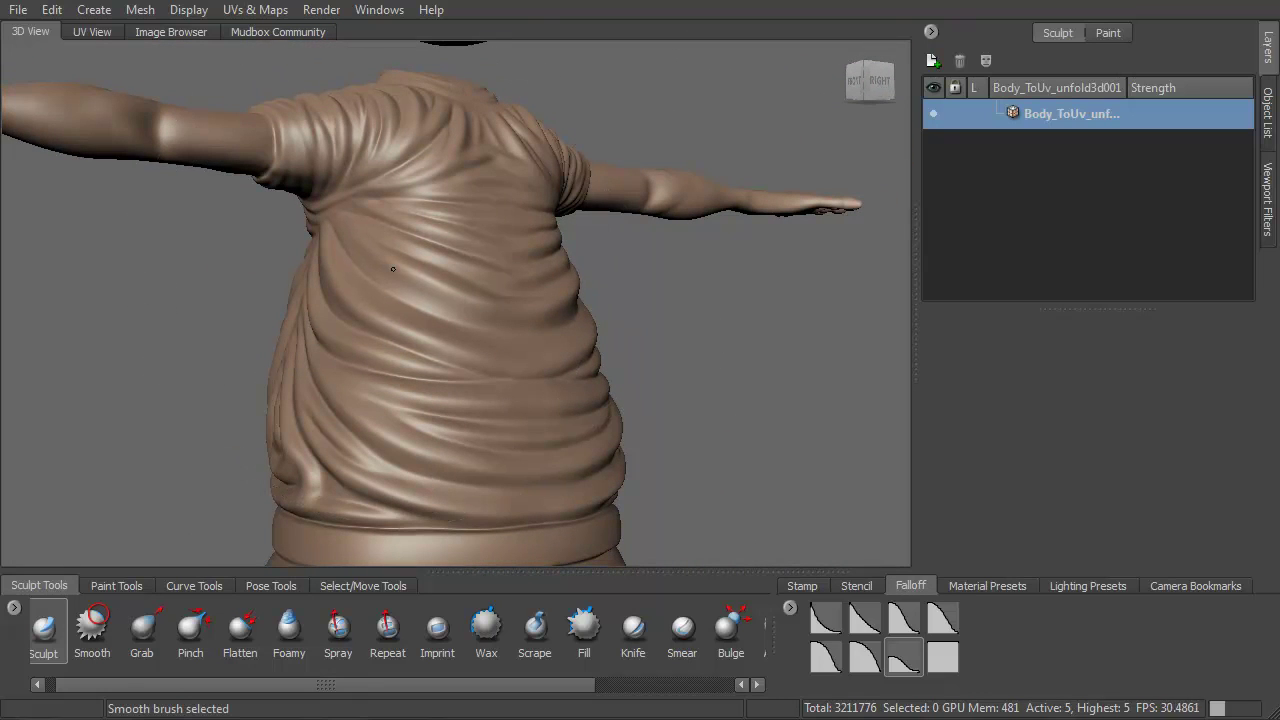
Step: Try to swell the shirt's front with the Bulge brush at size 18.39 and strength 3.00, and undo the stroke
left_click_drag(498, 310, 403, 323, "alt")
middle_click_drag(436, 531, 392, 343, "alt")
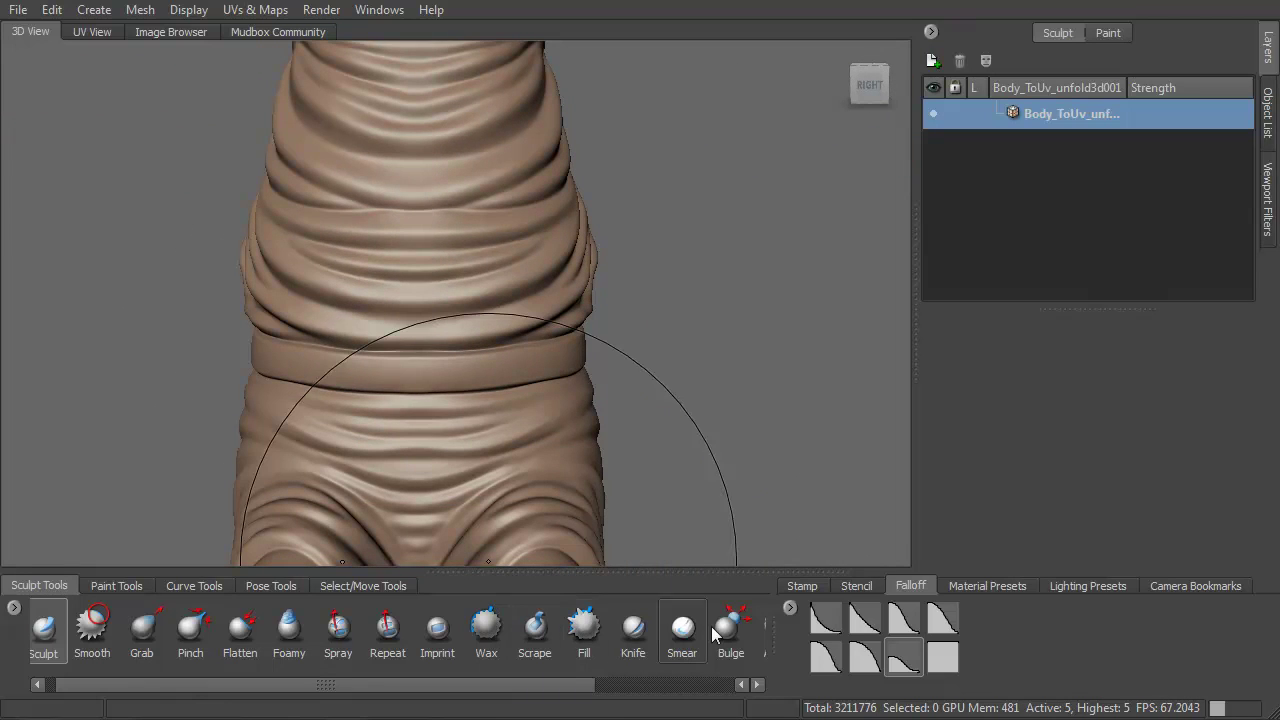
key("b")
left_click_drag(449, 257, 418, 100)
middle_click_drag(415, 96, 455, 300, "alt")
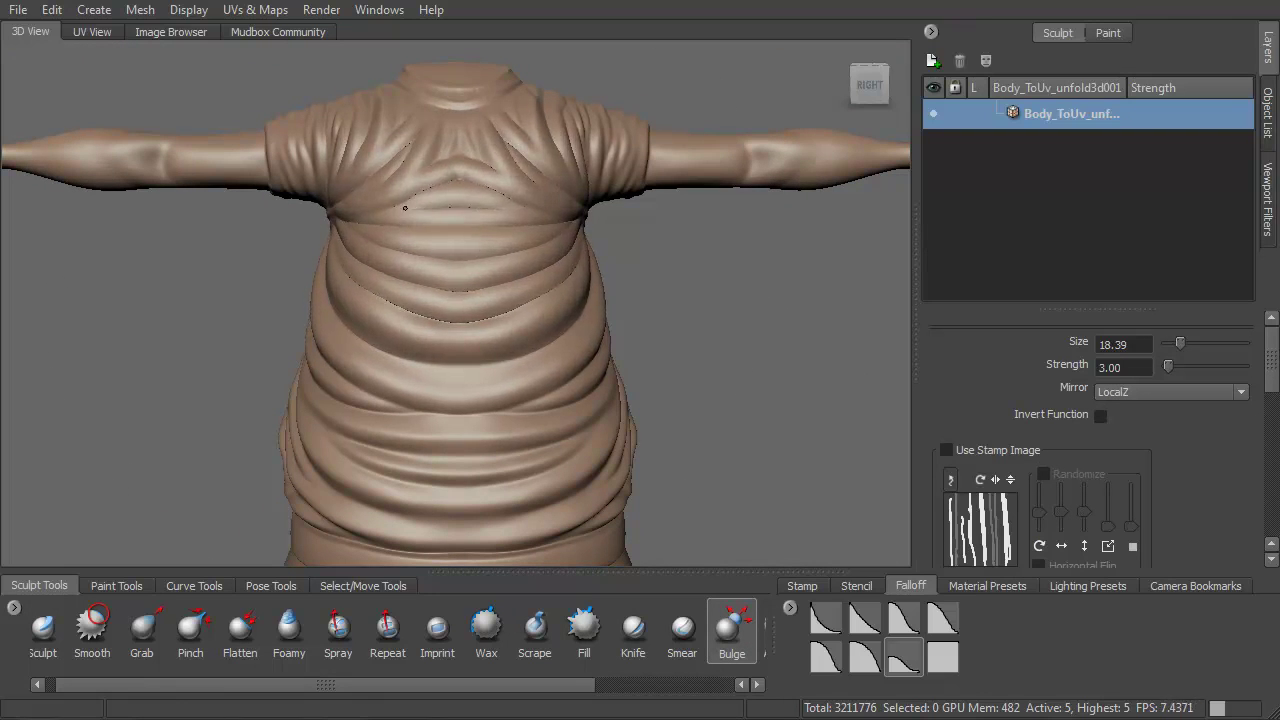
mouse_move(405, 209)
left_mouse_down()
mouse_move(397, 174)
mouse_move(328, 159)
mouse_move(445, 158)
mouse_move(390, 150)
mouse_move(480, 414)
mouse_move(426, 380)
mouse_move(414, 429)
mouse_move(588, 312)
mouse_move(562, 334)
mouse_move(600, 420)
mouse_move(570, 470)
mouse_move(490, 440)
mouse_move(425, 360)
mouse_move(417, 322)
mouse_move(482, 374)
left_mouse_up()
key("ctrl+z")
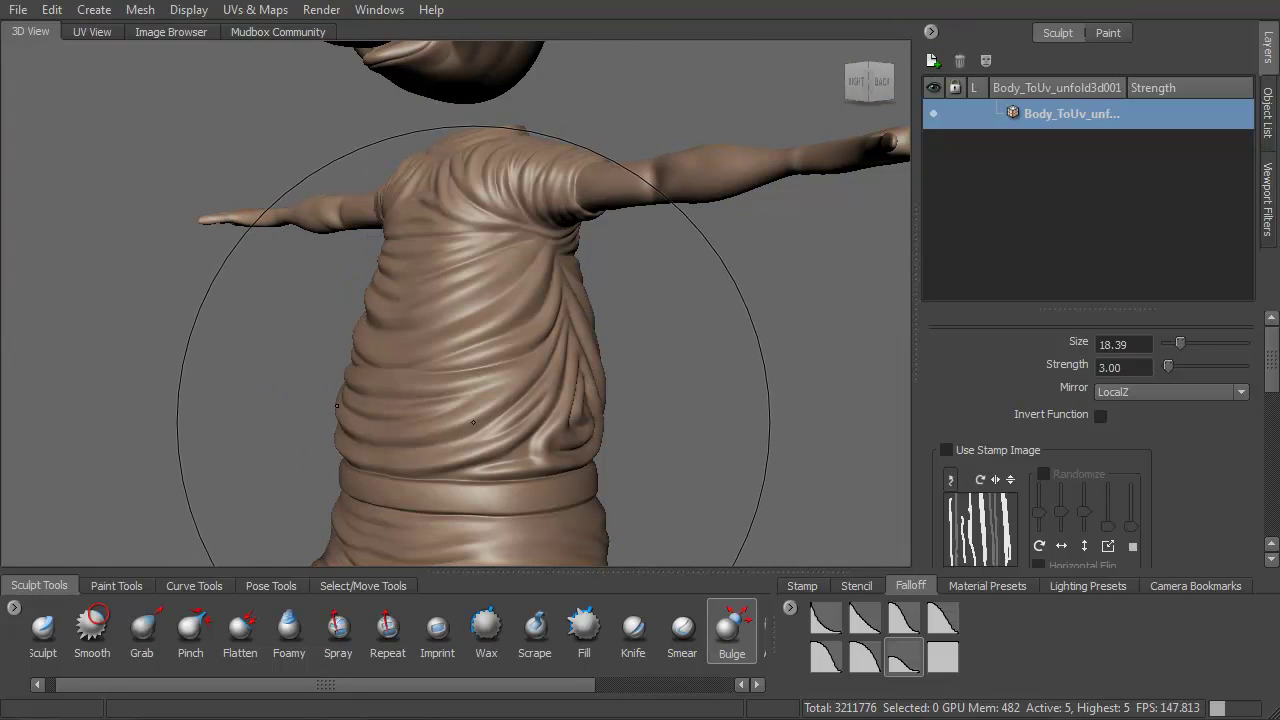
Step: Try to bulge the folds between the shirt's chest and shoulder with the Bulge brush at size 5.44, undoing the strokes
left_click_drag(473, 422, 466, 260, "alt")
left_click_drag(324, 245, 387, 337)
left_click_drag(447, 250, 420, 266, "alt")
left_click_drag(543, 145, 482, 130, "alt")
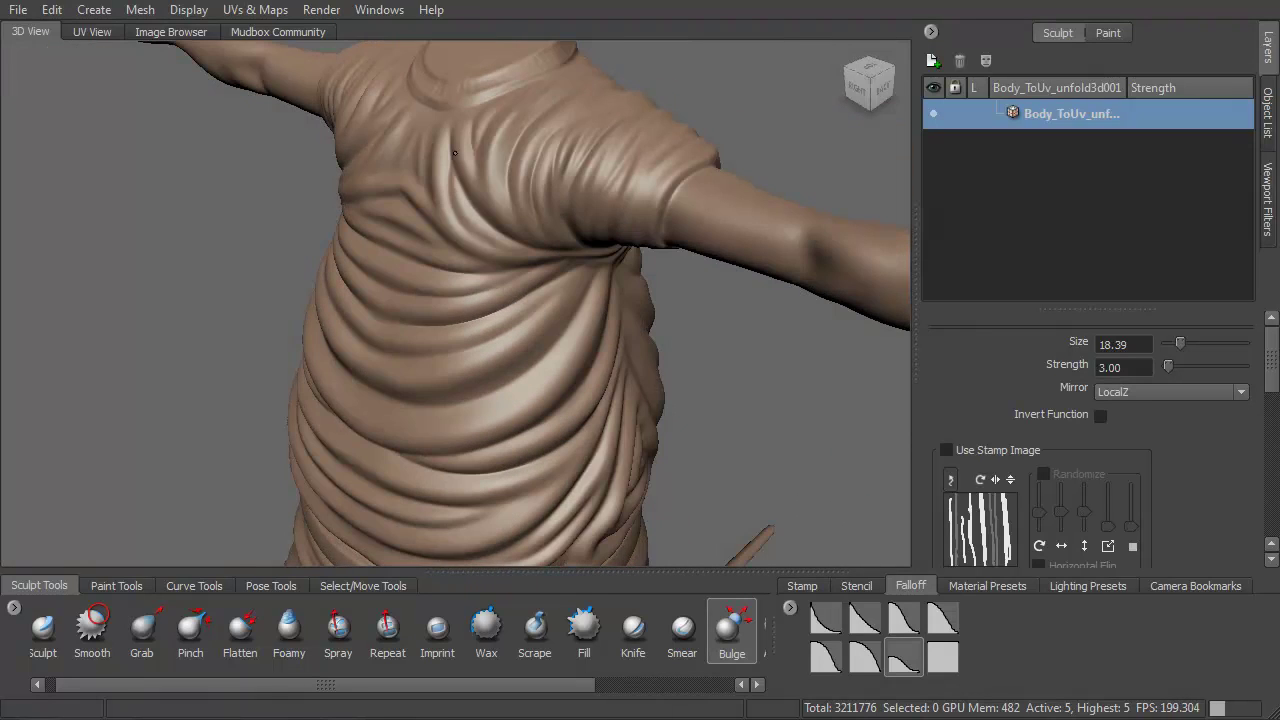
left_click_drag(583, 103, 535, 150)
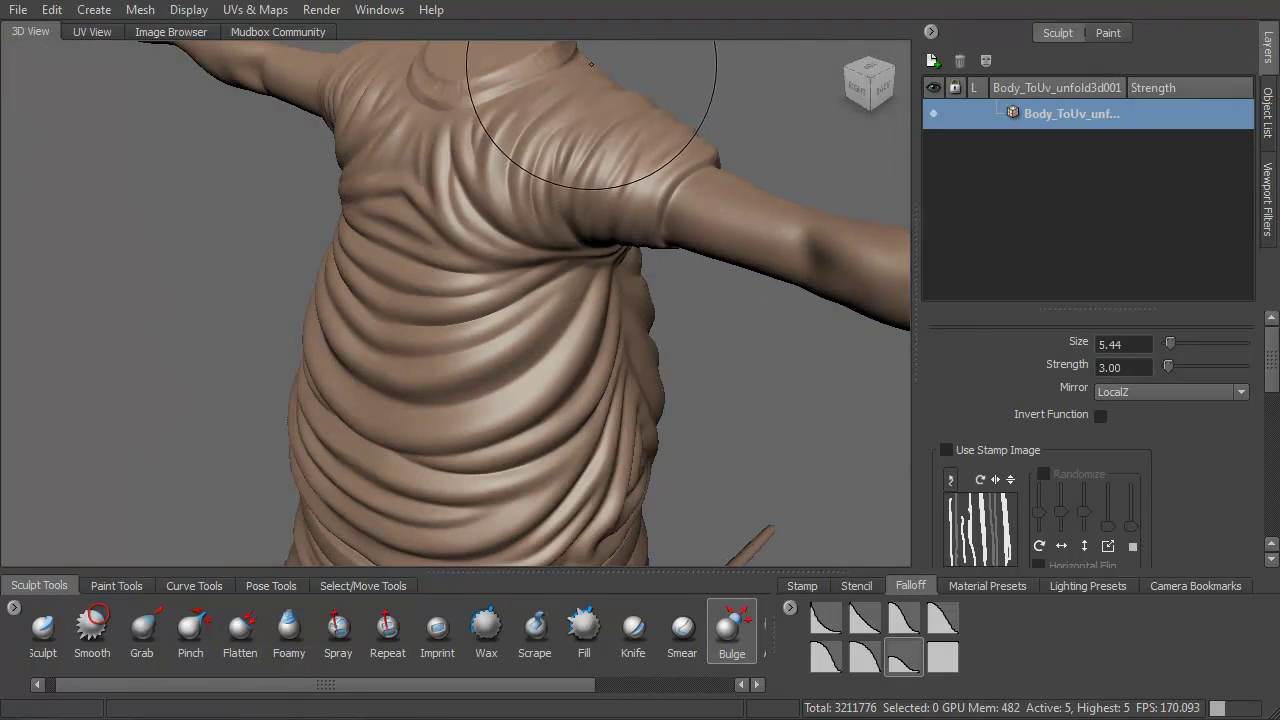
left_click_drag(587, 67, 518, 205)
left_click_drag(580, 150, 569, 155, "alt")
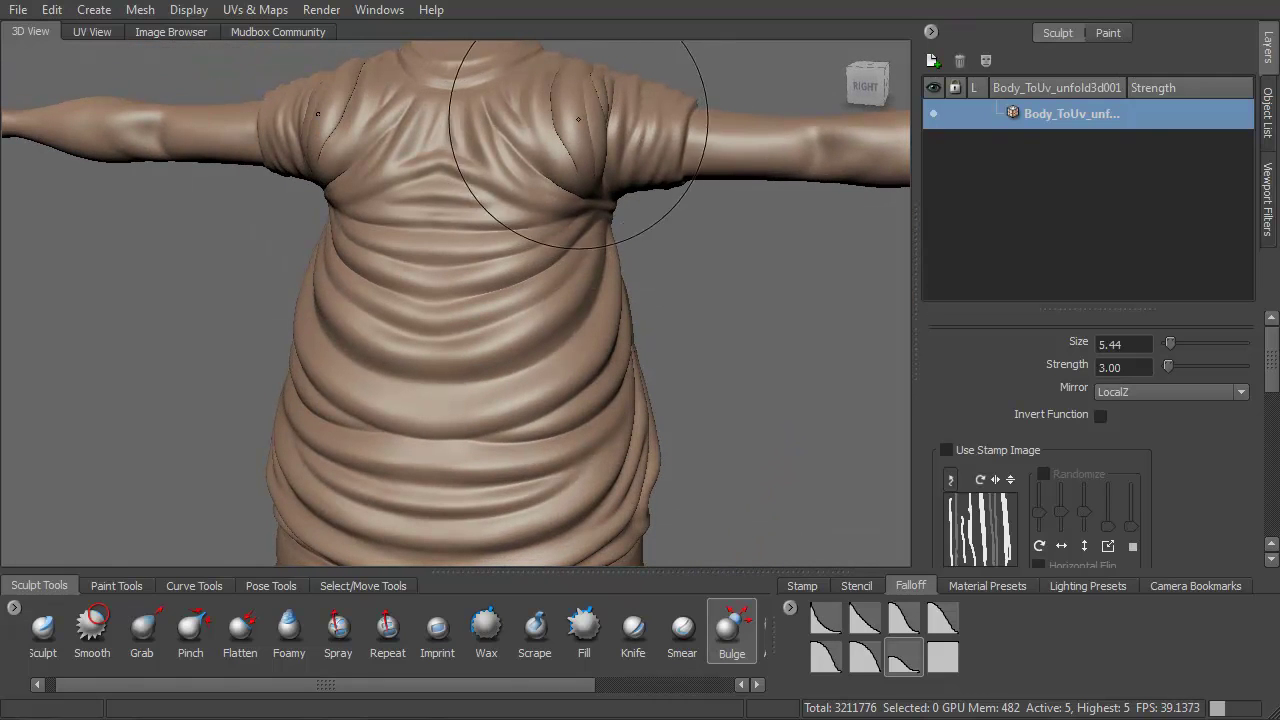
key("ctrl+z")
mouse_move(563, 74)
left_mouse_down()
mouse_move(571, 156)
mouse_move(564, 135)
mouse_move(592, 122)
mouse_move(605, 165)
mouse_move(557, 82)
mouse_move(561, 141)
mouse_move(497, 163)
left_mouse_up()
key("ctrl+z")
key("b")
mouse_move(542, 246)
left_mouse_down("alt")
mouse_move(449, 240)
mouse_move(552, 236)
left_mouse_up("alt")
key("ctrl+z")
Step: Sculpt fabric folds on the chest near the armpit with the Sculpt brush at size 3.02, and smooth them
mouse_move(490, 167)
left_mouse_down()
mouse_move(456, 275)
mouse_move(480, 286)
mouse_move(426, 343)
mouse_move(394, 320)
left_mouse_up()
key("1")
left_click_drag(408, 231, 413, 243)
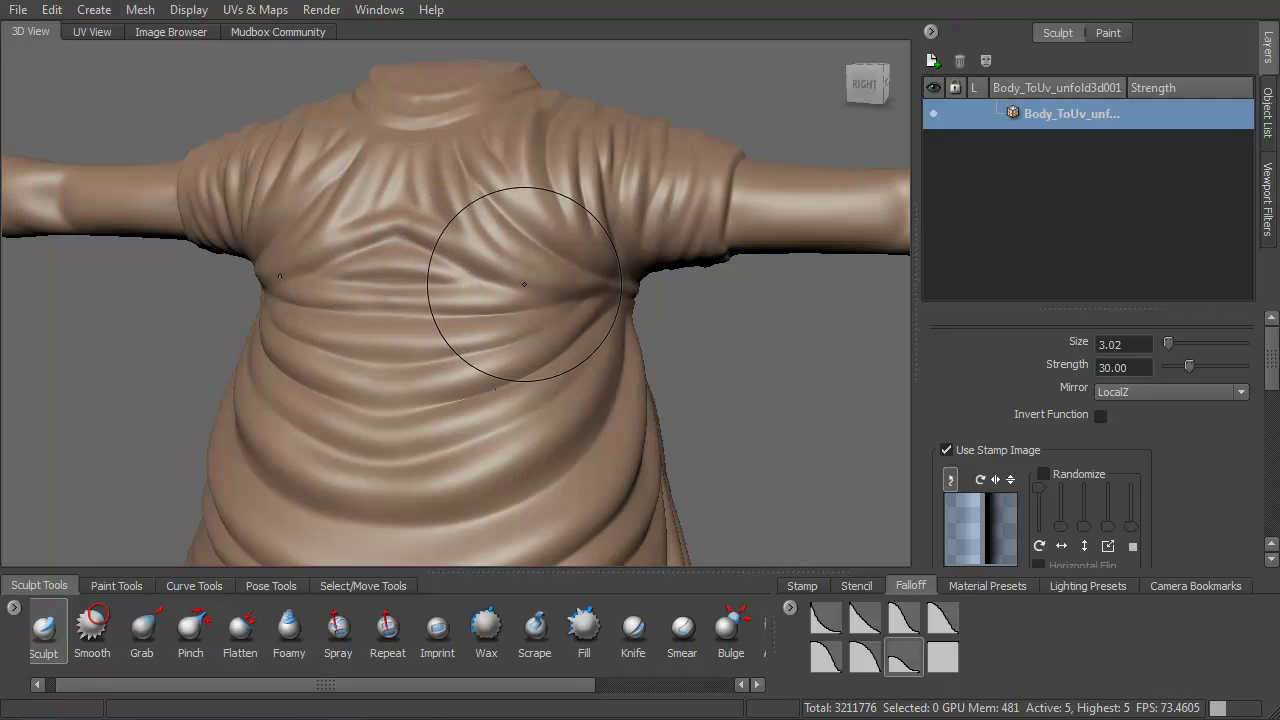
mouse_move(474, 204)
left_mouse_down("alt")
mouse_move(463, 194)
mouse_move(510, 175)
left_mouse_up("alt")
key("shift")
Step: Sculpt evenly spaced ring creases across the underside of the tail, from near its base toward the middle
middle_click_drag(530, 480, 490, 303, "alt")
right_click_drag(483, 403, 380, 380, "alt")
middle_click_drag(456, 428, 516, 236, "alt")
left_click_drag(516, 236, 684, 194, "alt")
middle_click_drag(574, 268, 569, 194, "alt")
left_click_drag(569, 194, 388, 222, "alt")
middle_click_drag(425, 370, 412, 245, "alt")
right_click_drag(360, 262, 416, 268, "alt")
left_click_drag(450, 238, 462, 270, "alt")
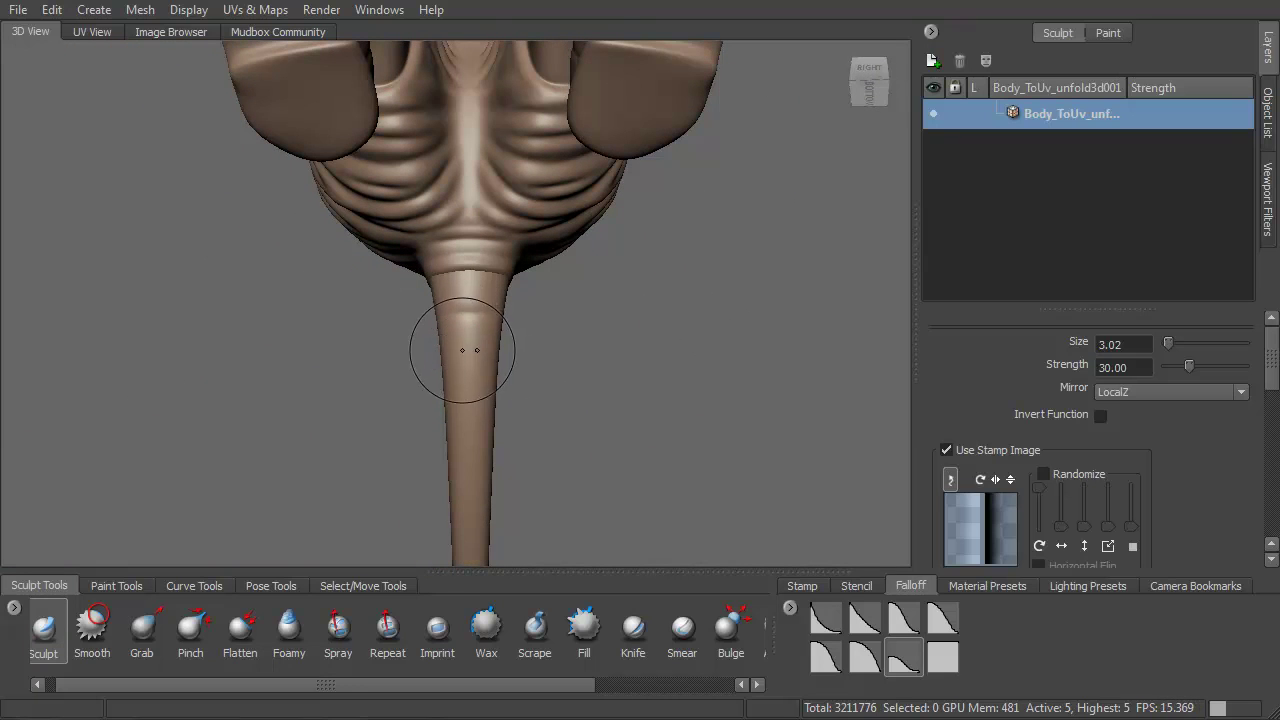
middle_click_drag(470, 345, 478, 283, "alt")
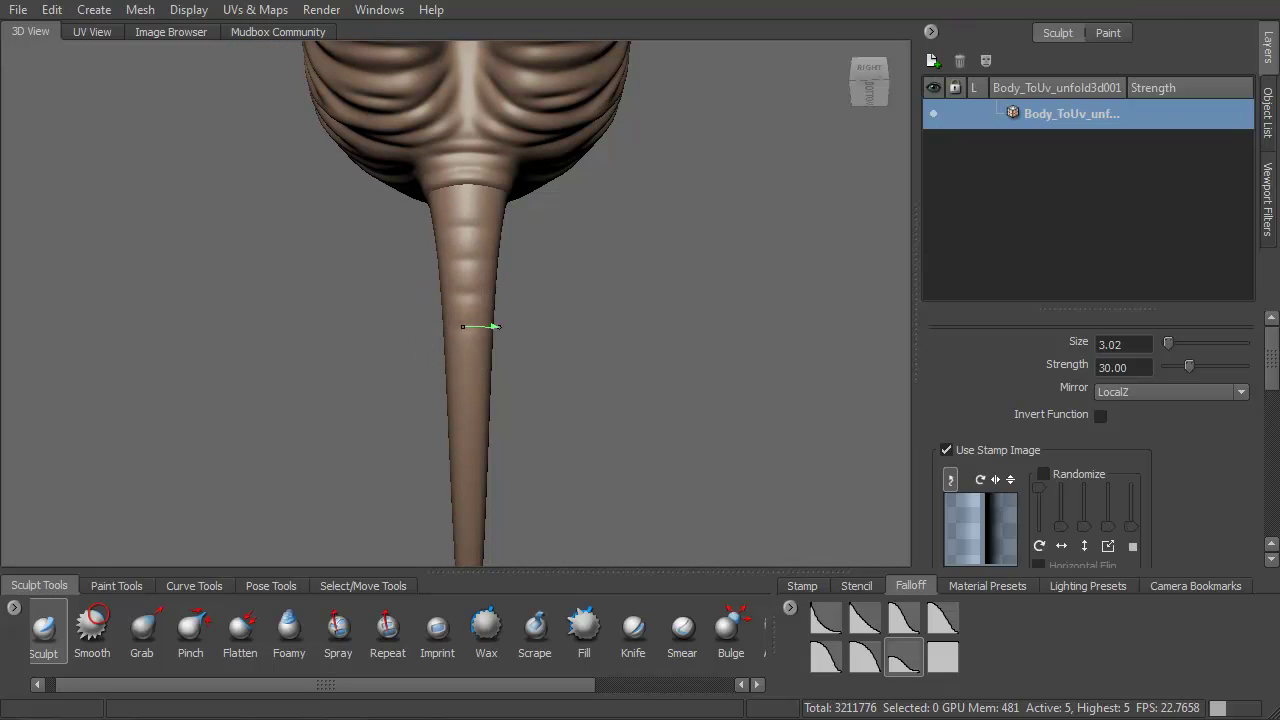
middle_click_drag(463, 326, 508, 238, "alt")
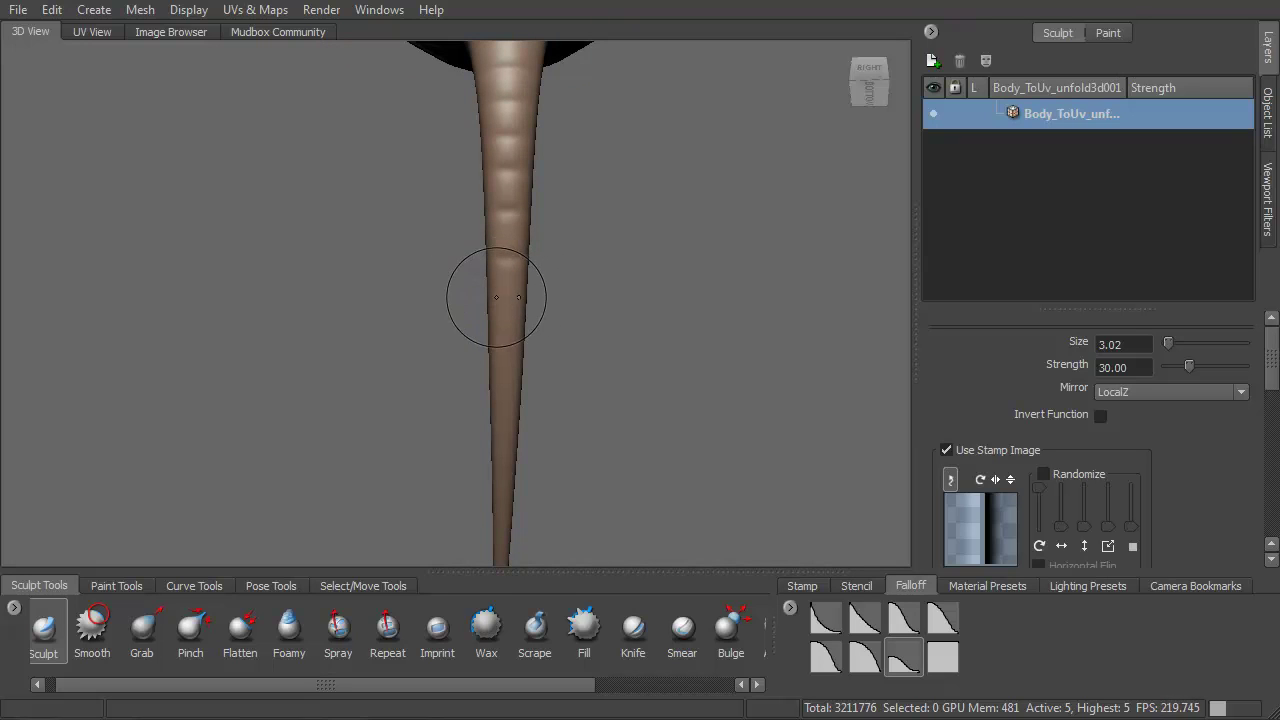
Step: Continue the ring creases along the tail's underside down to its tip, reducing their spacing as it narrows
mouse_move(508, 298)
left_mouse_down("alt")
mouse_move(529, 230)
mouse_move(514, 250)
left_mouse_up("alt")
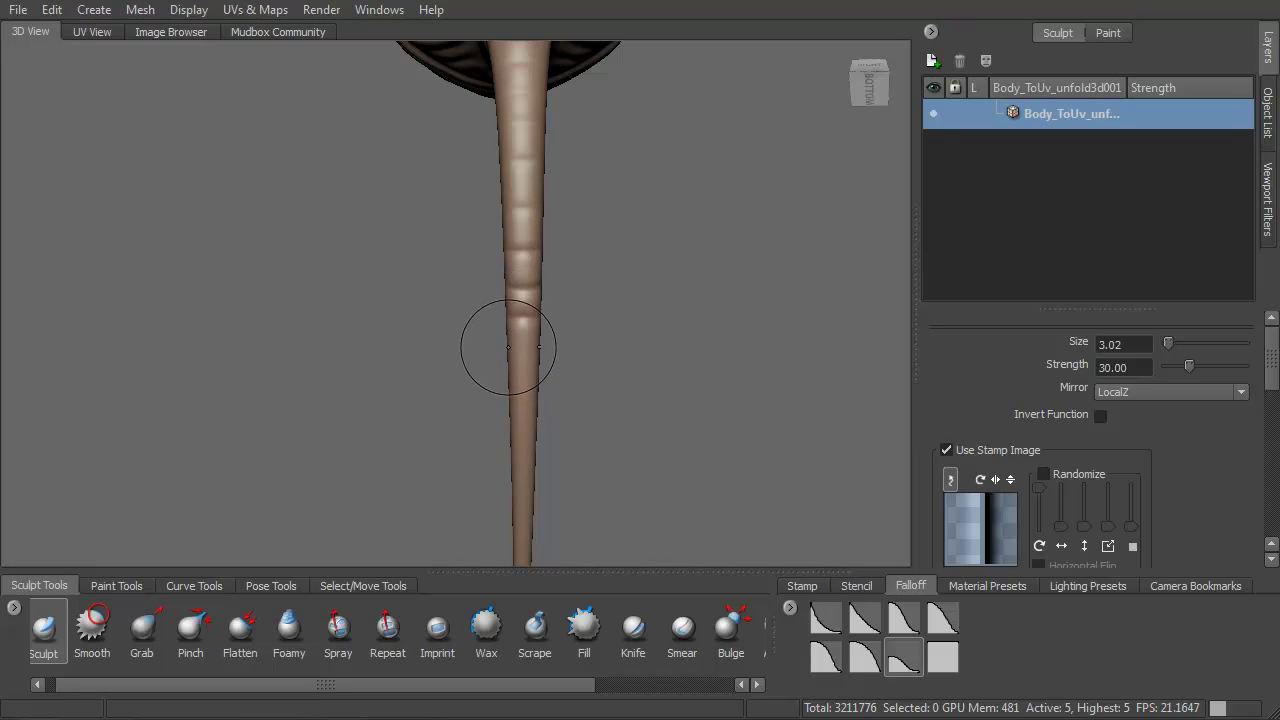
left_click_drag(555, 351, 564, 339)
middle_click_drag(562, 341, 556, 284, "alt")
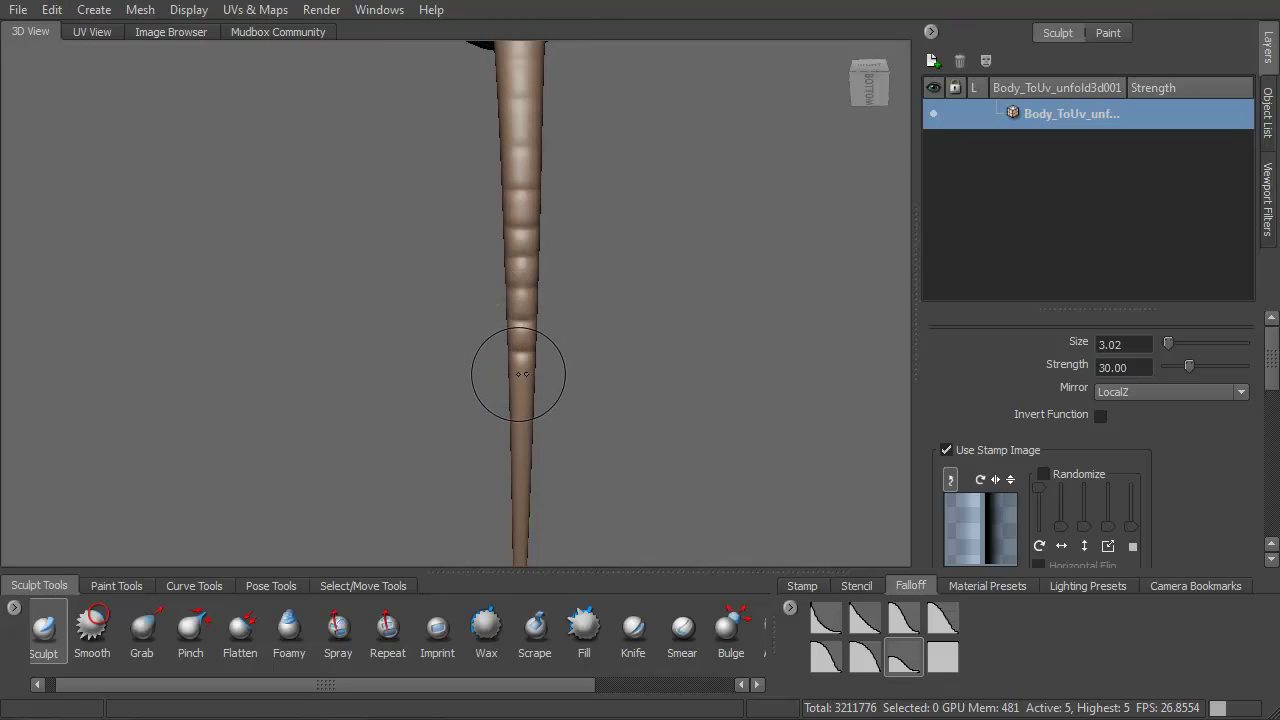
left_click_drag(564, 353, 518, 333, "alt")
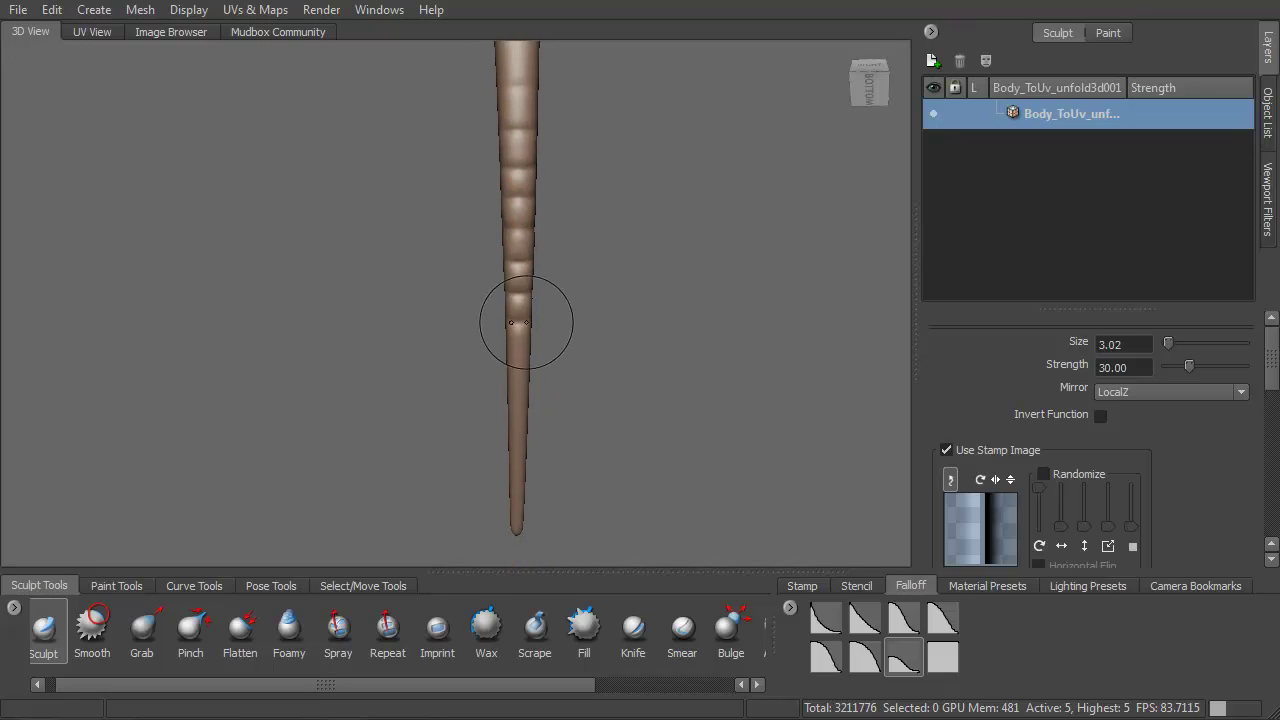
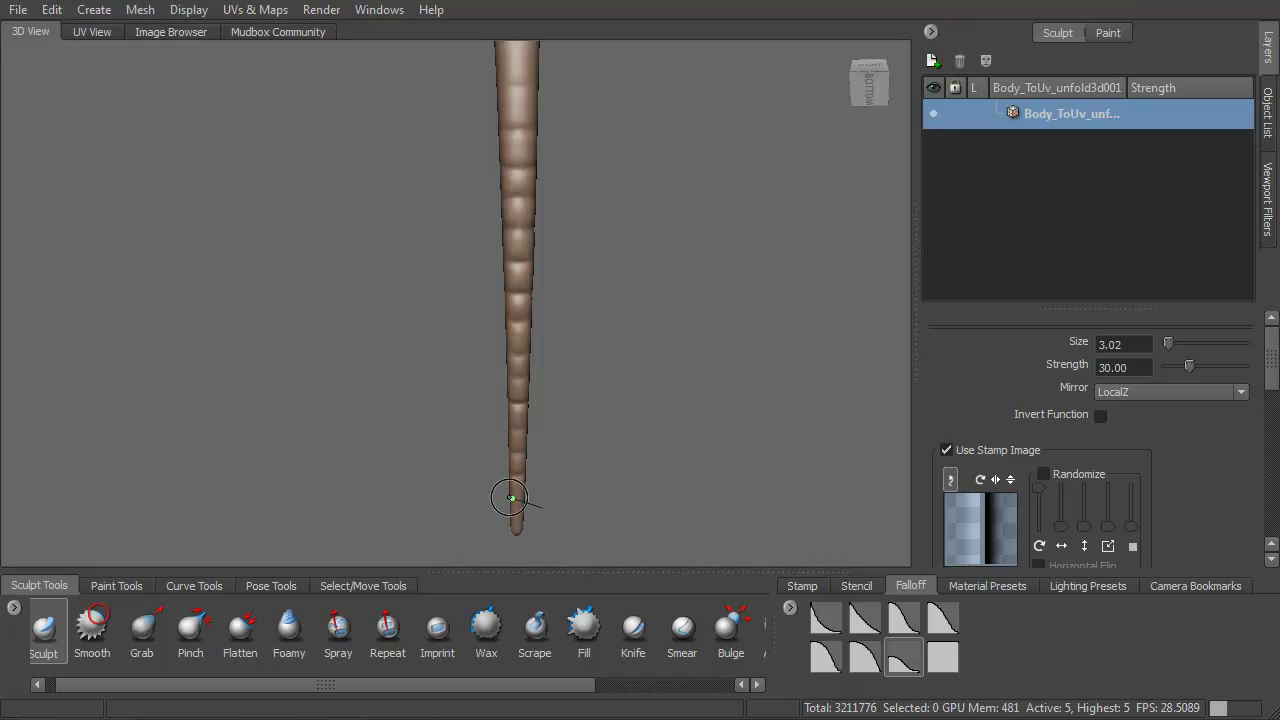
Step: Rework the ring creases near the tail's base from the side and smooth them
left_click_drag(558, 326, 515, 300, "alt")
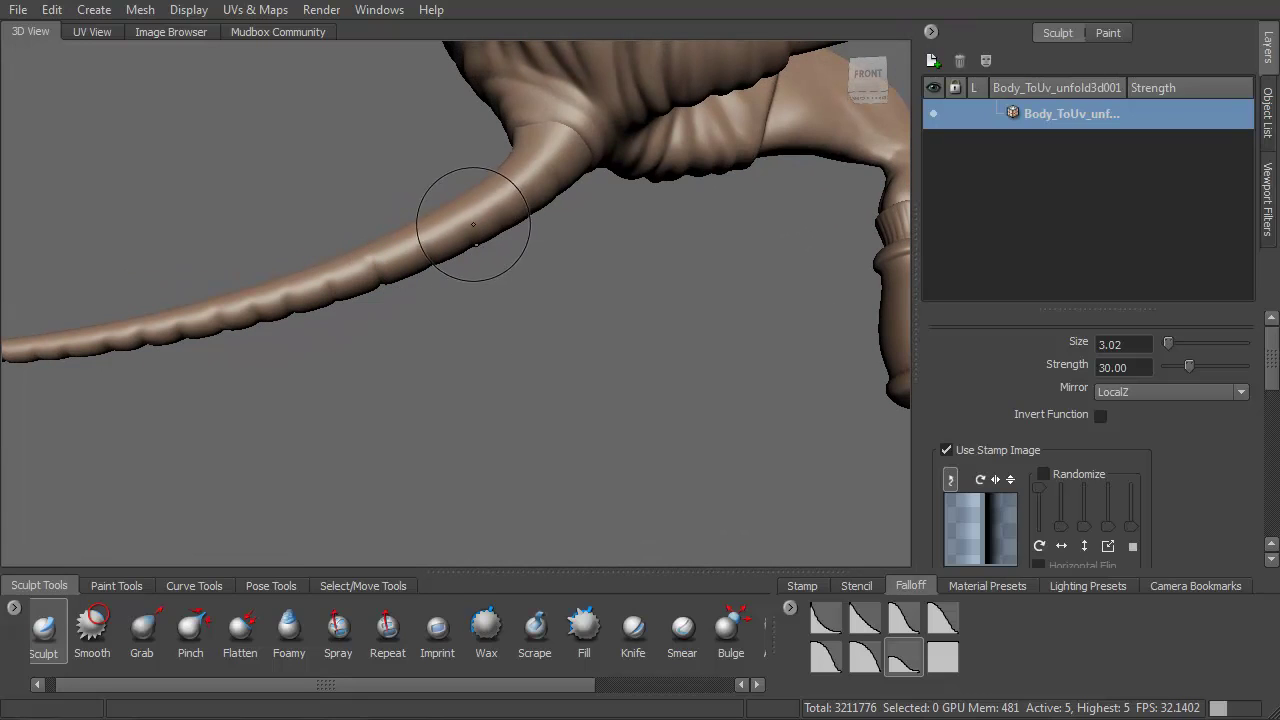
mouse_move(504, 205)
left_mouse_down("alt")
mouse_move(486, 240)
mouse_move(484, 201)
left_mouse_up("alt")
key("ctrl+z")
left_click_drag(522, 202, 484, 208, "shift")
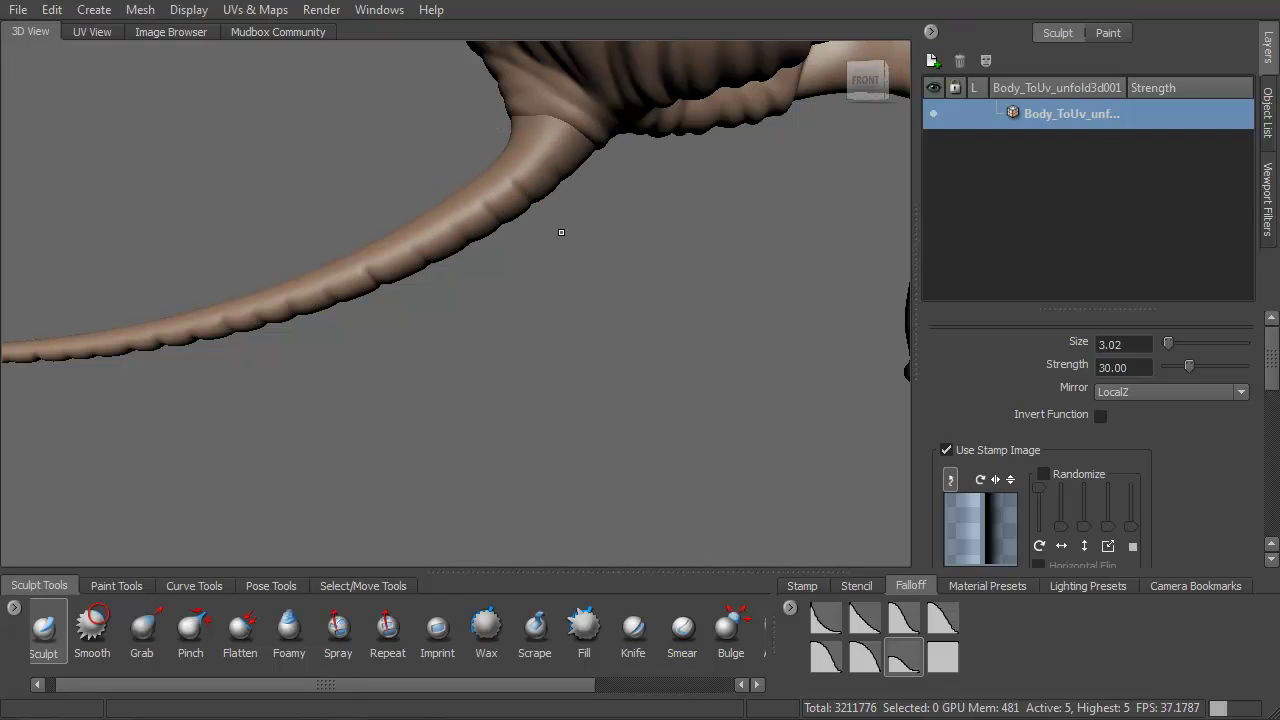
Step: Examine the finished tail and body from the side, and the back of the hand and its fingers up close
right_click_drag(588, 430, 563, 214, "alt")
left_click_drag(563, 214, 420, 286, "alt")
middle_click_drag(385, 185, 490, 261, "alt")
right_click_drag(490, 261, 448, 384, "alt")
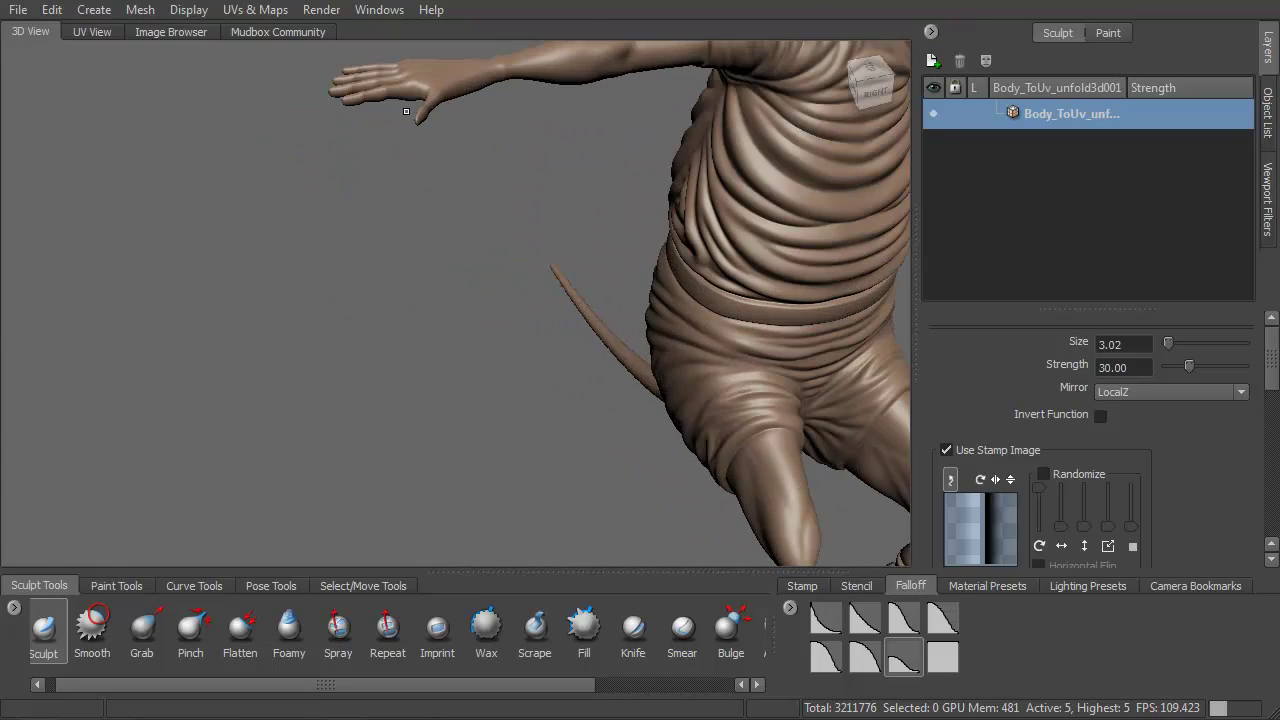
key("f")
left_click_drag(426, 92, 614, 249, "alt")
right_click_drag(614, 249, 629, 491, "alt")
middle_click_drag(481, 331, 561, 325, "alt")
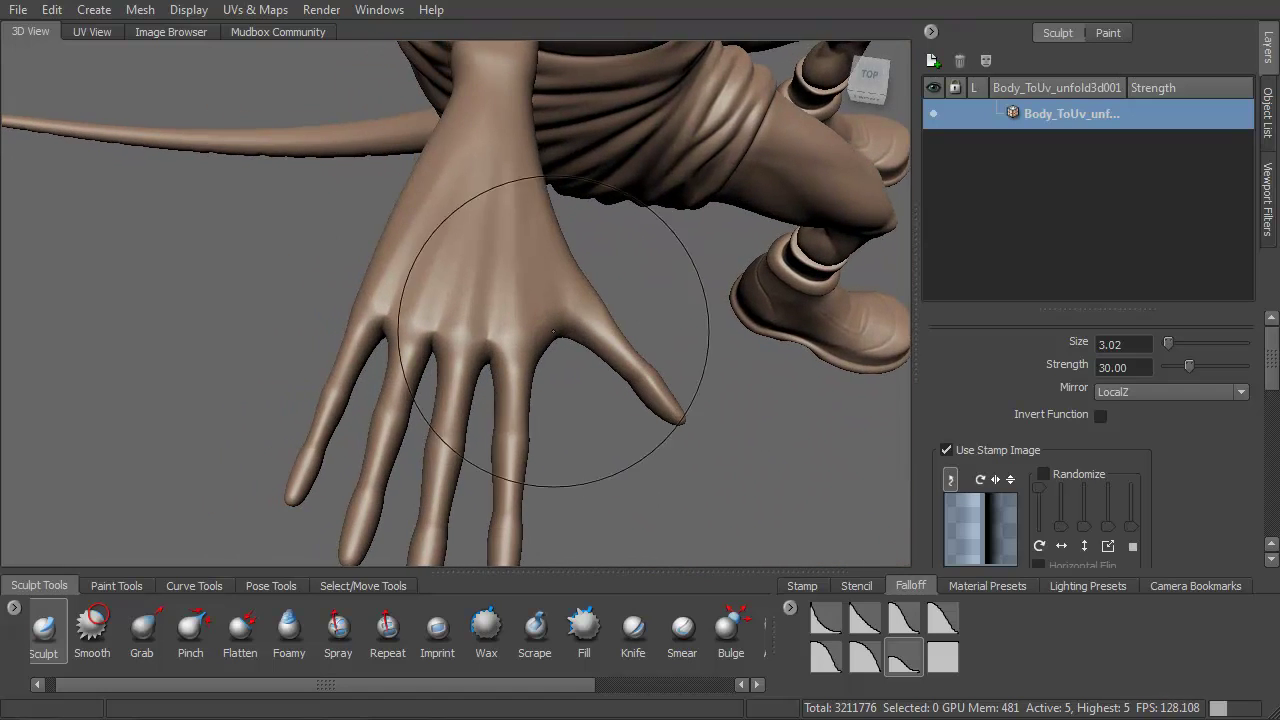
left_click_drag(561, 325, 584, 306, "alt")
right_click_drag(547, 303, 535, 374, "alt")
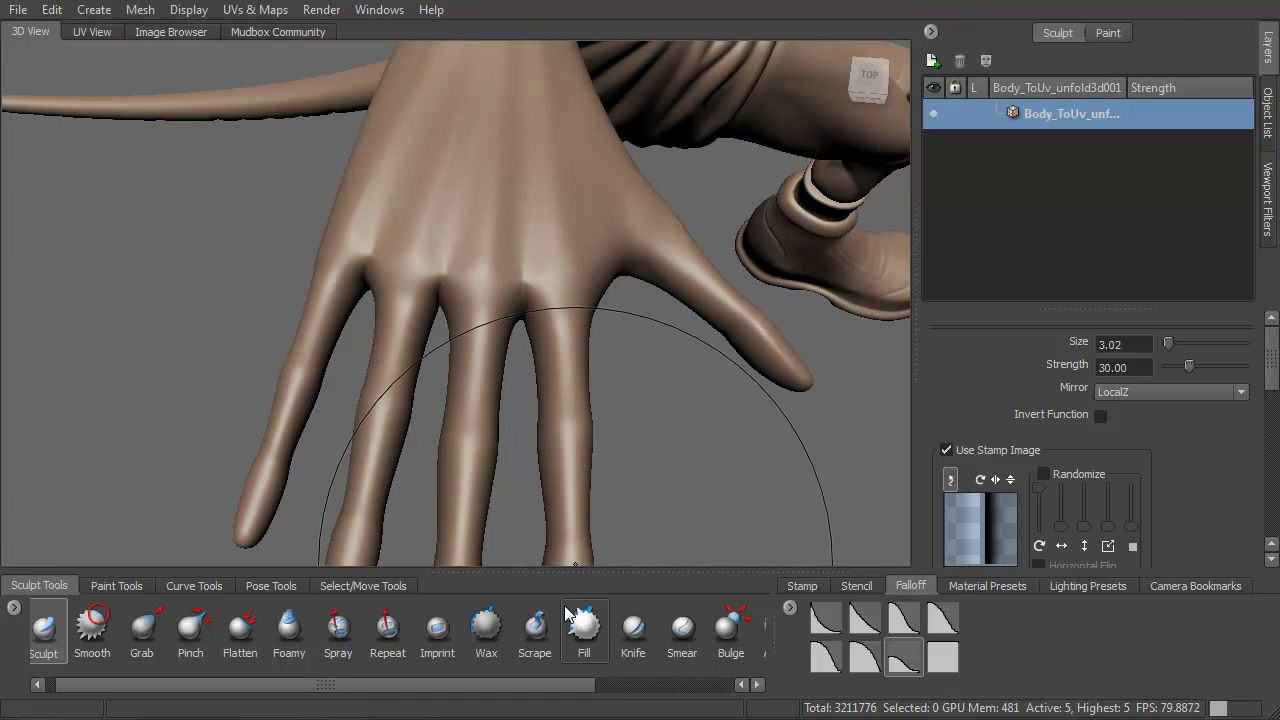
Step: Try to build up the little-finger knuckle with the Wax brush at size 0.93 and strength 1.00
left_click(501, 638)
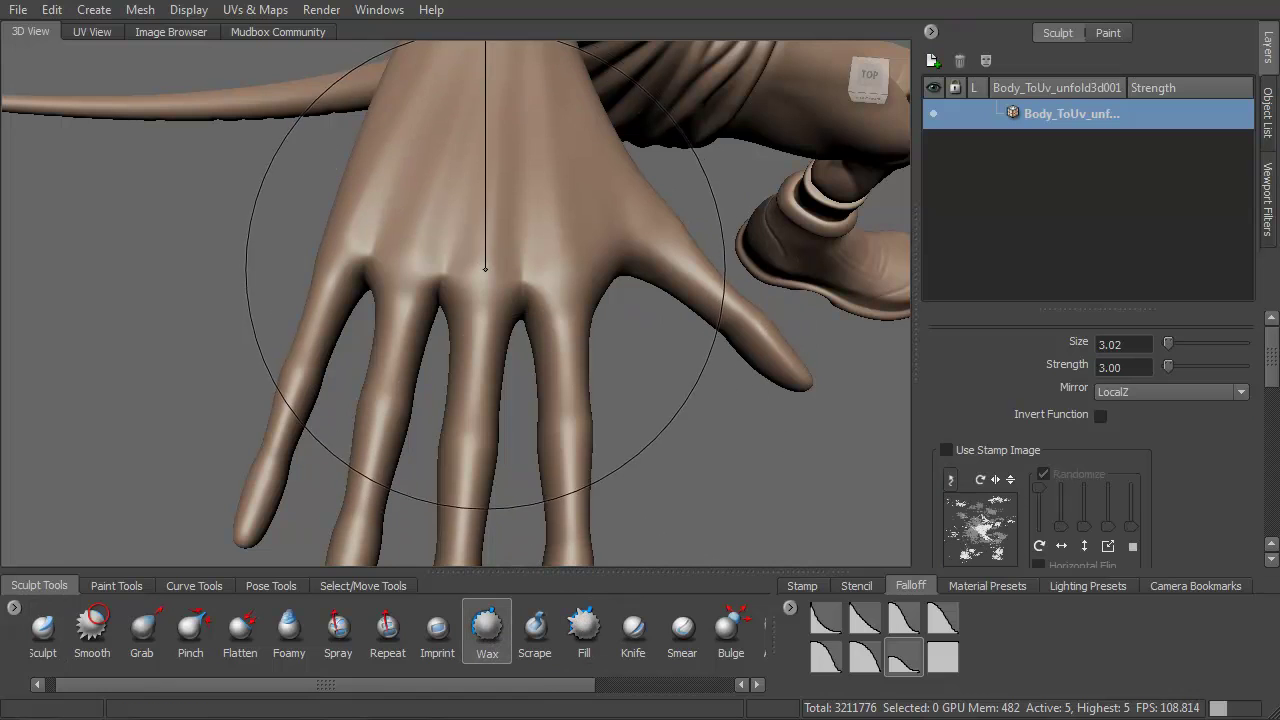
mouse_move(481, 287)
left_mouse_down("alt")
mouse_move(491, 318)
mouse_move(432, 275)
mouse_move(669, 275)
left_mouse_up("alt")
mouse_move(473, 234)
left_mouse_down()
mouse_move(474, 200)
mouse_move(466, 240)
mouse_move(611, 193)
mouse_move(686, 143)
mouse_move(280, 168)
mouse_move(450, 225)
mouse_move(532, 232)
mouse_move(517, 245)
mouse_move(409, 203)
mouse_move(430, 196)
mouse_move(378, 196)
left_mouse_up()
key("ctrl+z")
mouse_move(452, 205)
left_mouse_down("alt")
mouse_move(451, 226)
mouse_move(483, 260)
mouse_move(398, 171)
mouse_move(454, 248)
left_mouse_up("alt")
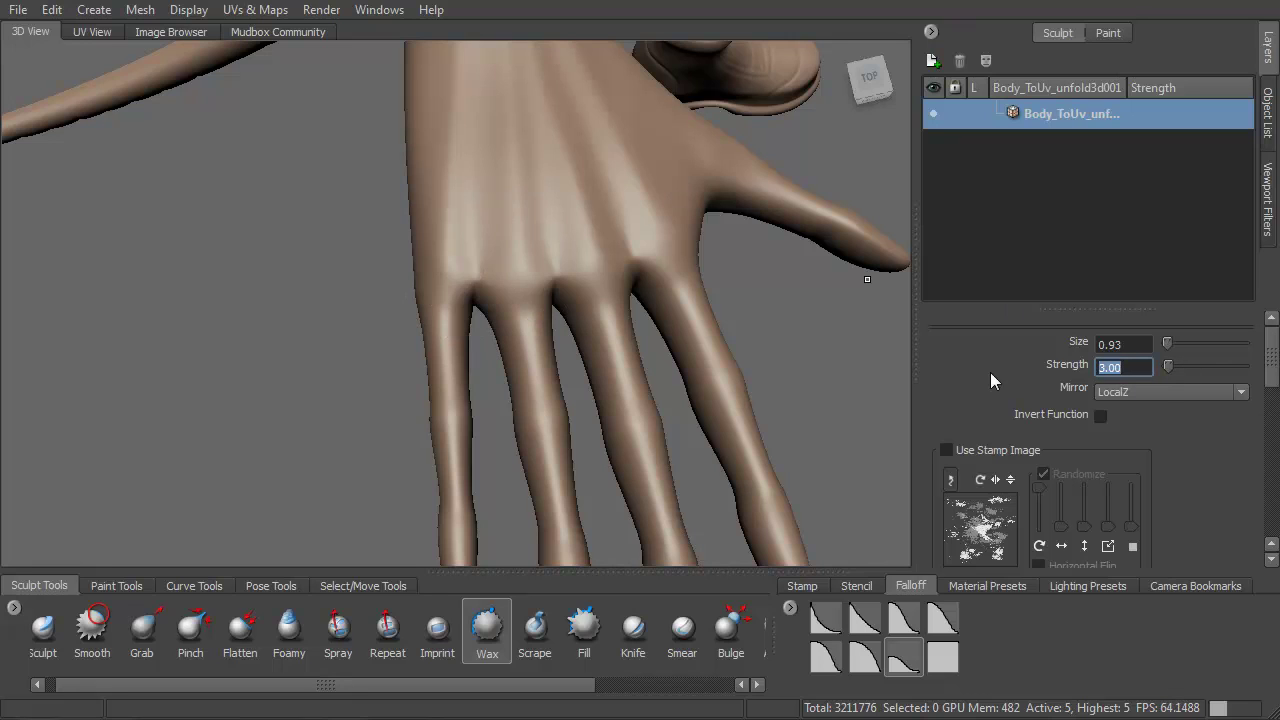
type("1.00")
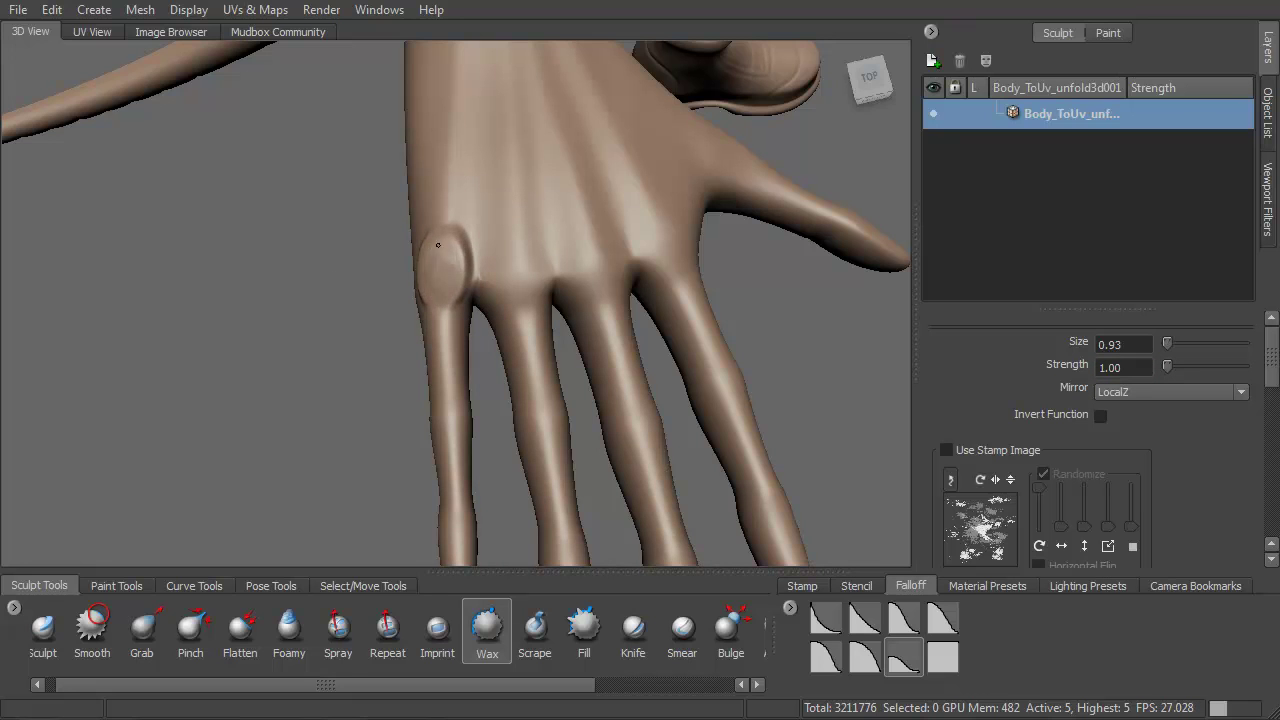
mouse_move(500, 272)
left_mouse_down("alt")
mouse_move(646, 169)
mouse_move(520, 277)
left_mouse_up("alt")
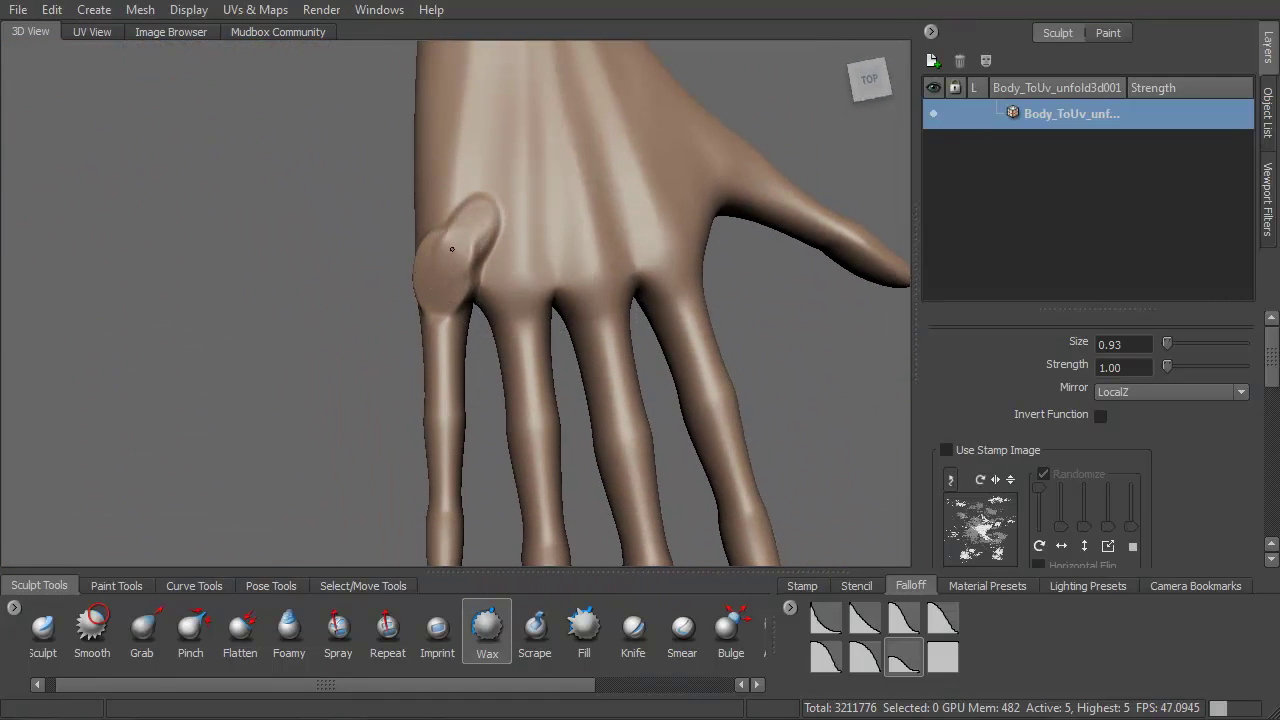
left_click_drag(485, 207, 632, 150, "alt")
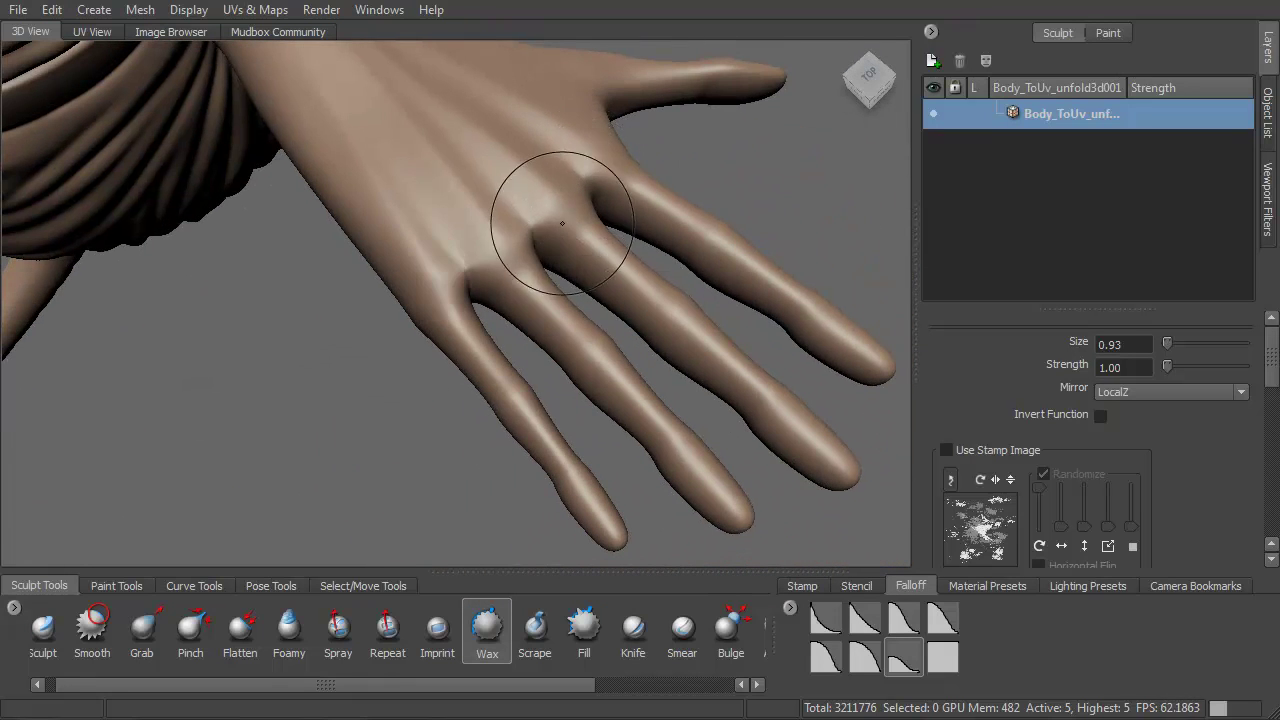
left_click_drag(559, 227, 585, 212, "alt")
Step: Raise rounded knuckles at the bases of the four fingers with the Bulge brush at strength 3.00
left_click(731, 630)
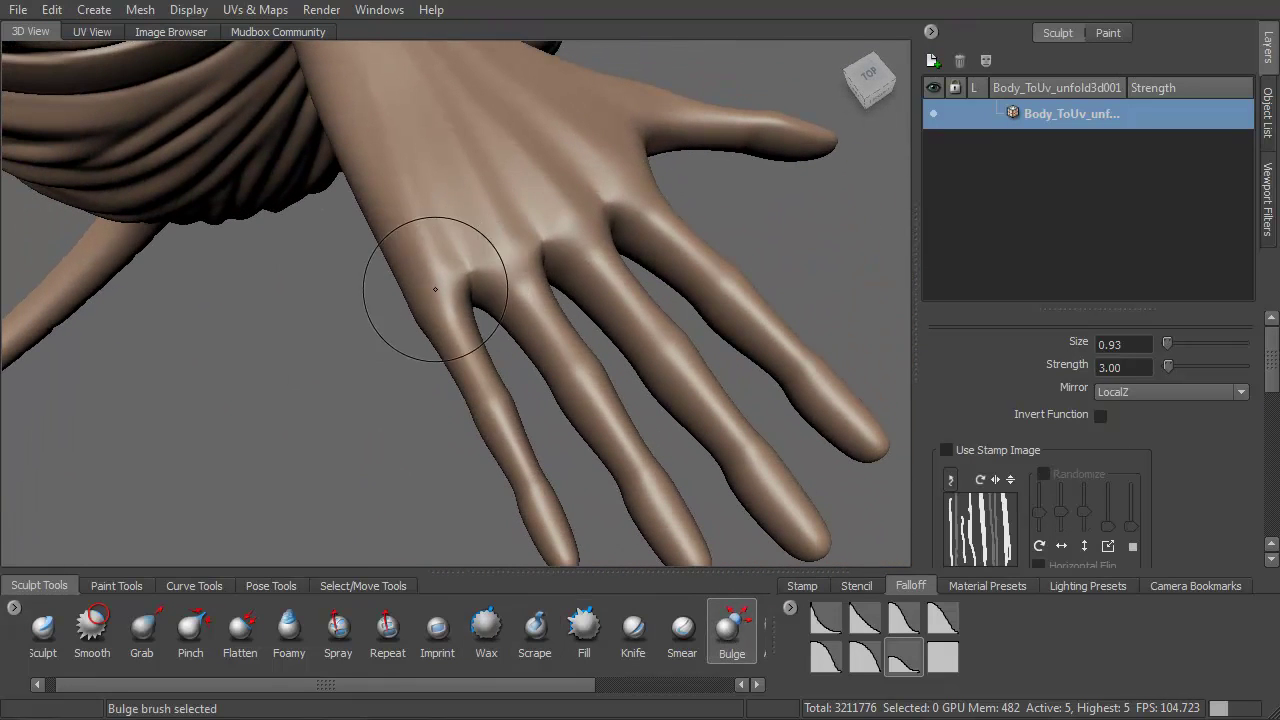
mouse_move(436, 283)
left_mouse_down()
mouse_move(427, 290)
mouse_move(445, 293)
mouse_move(429, 263)
mouse_move(448, 286)
left_mouse_up()
key("ctrl+z")
key("b")
left_click_drag(506, 256, 516, 259)
left_click_drag(532, 258, 497, 271, "alt")
left_click_drag(592, 262, 599, 267)
Step: Bulge the joints along the four fingers and the thumb, using a brush size of about 1.72
left_click_drag(707, 272, 449, 520, "alt")
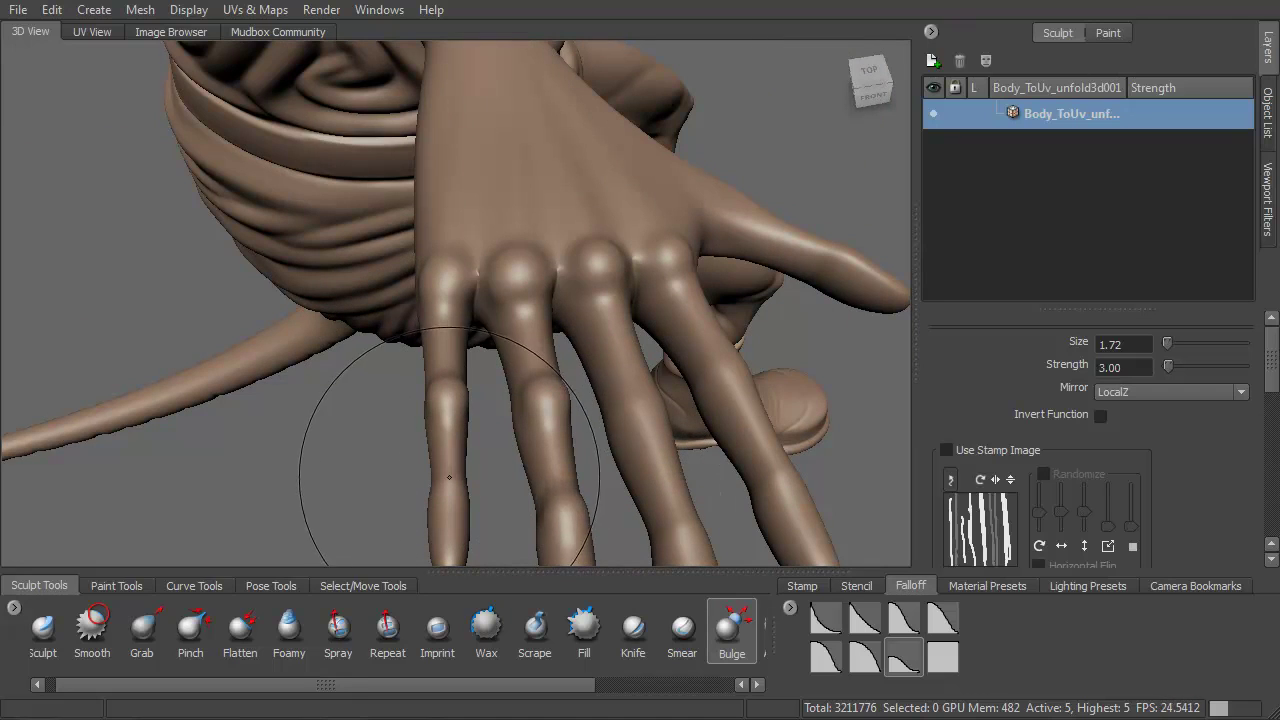
mouse_move(458, 482)
left_mouse_down("alt")
mouse_move(468, 430)
mouse_move(434, 291)
mouse_move(487, 323)
mouse_move(474, 310)
left_mouse_up("alt")
left_click_drag(479, 454, 480, 460)
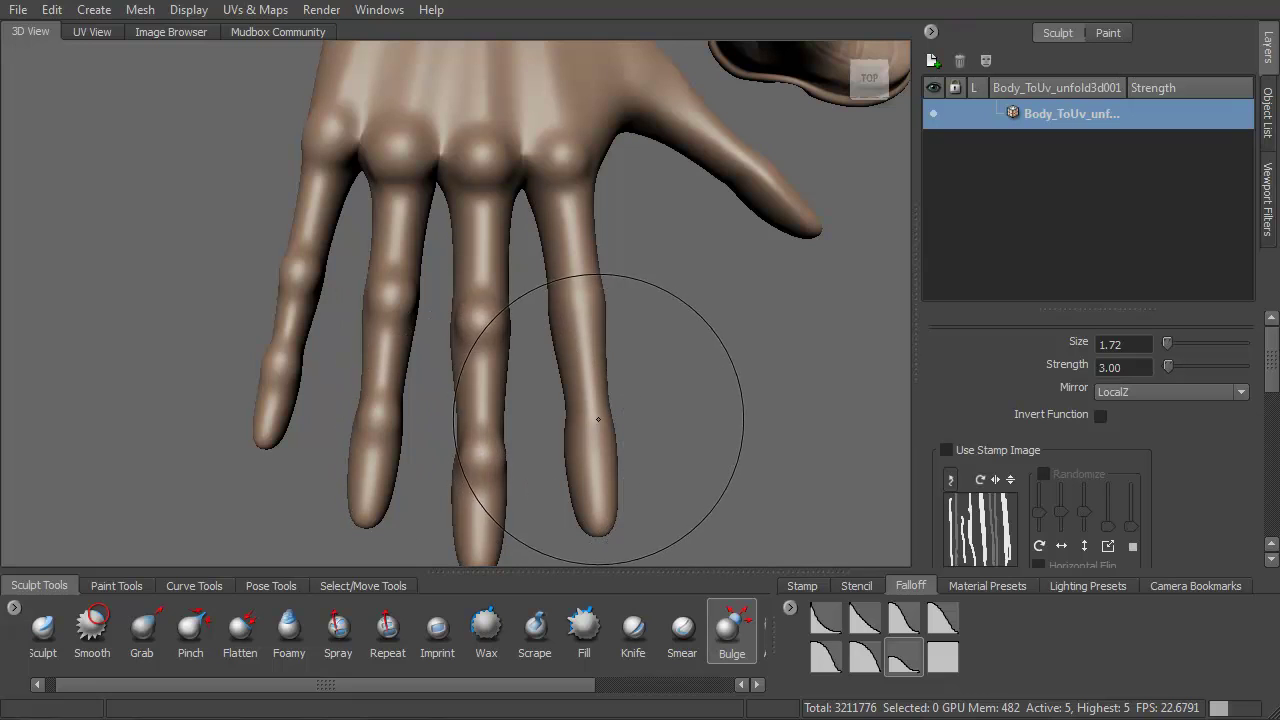
mouse_move(591, 321)
left_mouse_down()
mouse_move(499, 232)
mouse_move(414, 286)
left_mouse_up()
mouse_move(492, 281)
left_mouse_down("alt")
mouse_move(466, 263)
mouse_move(404, 279)
left_mouse_up("alt")
left_click_drag(536, 285, 606, 314)
left_click_drag(746, 363, 682, 302, "alt")
key("b")
mouse_move(660, 260)
left_mouse_down()
mouse_move(675, 257)
mouse_move(683, 274)
mouse_move(678, 238)
mouse_move(688, 275)
mouse_move(709, 265)
mouse_move(543, 280)
left_mouse_up()
Step: Refine the index finger between its middle joint and knuckle with the Wax brush at size 0.82 and strength 1.00
left_click(499, 638)
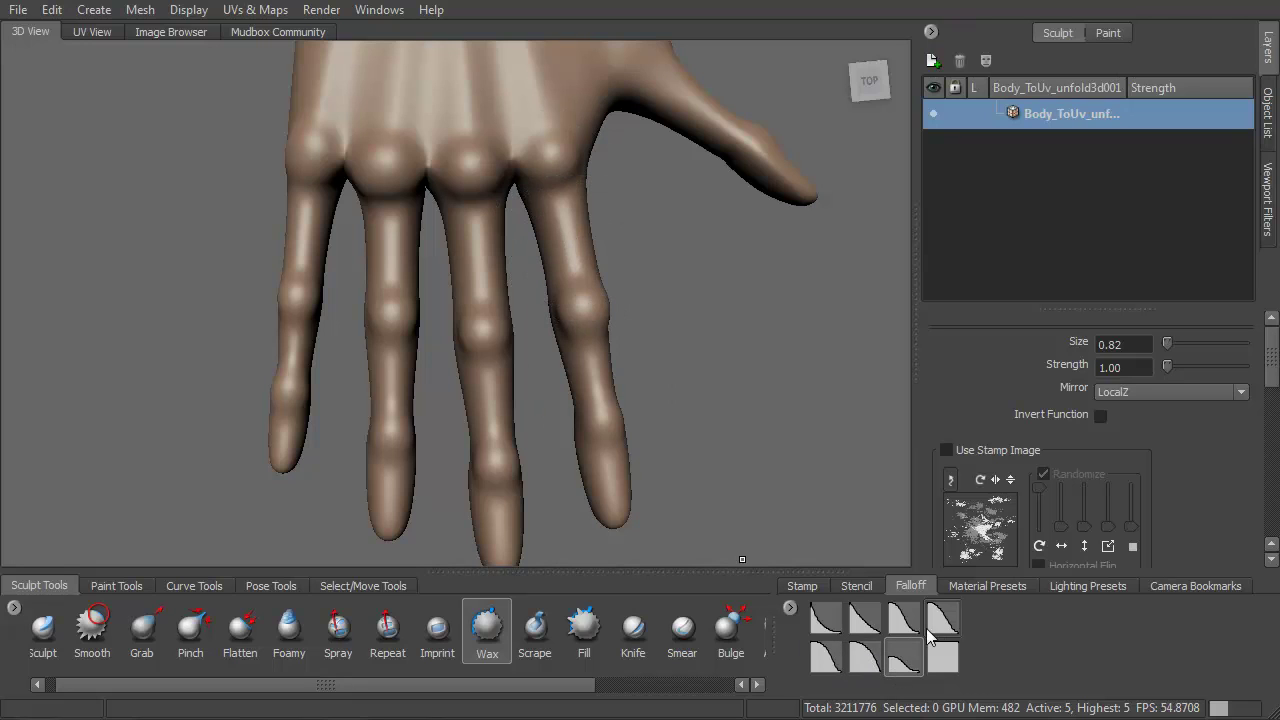
left_click_drag(567, 238, 563, 148)
left_click_drag(576, 265, 583, 377, "alt")
Step: Thin the finger segments between the joints with the inverted Bulge brush at size 1.10
left_click(730, 626)
left_click_drag(586, 238, 580, 277, "alt")
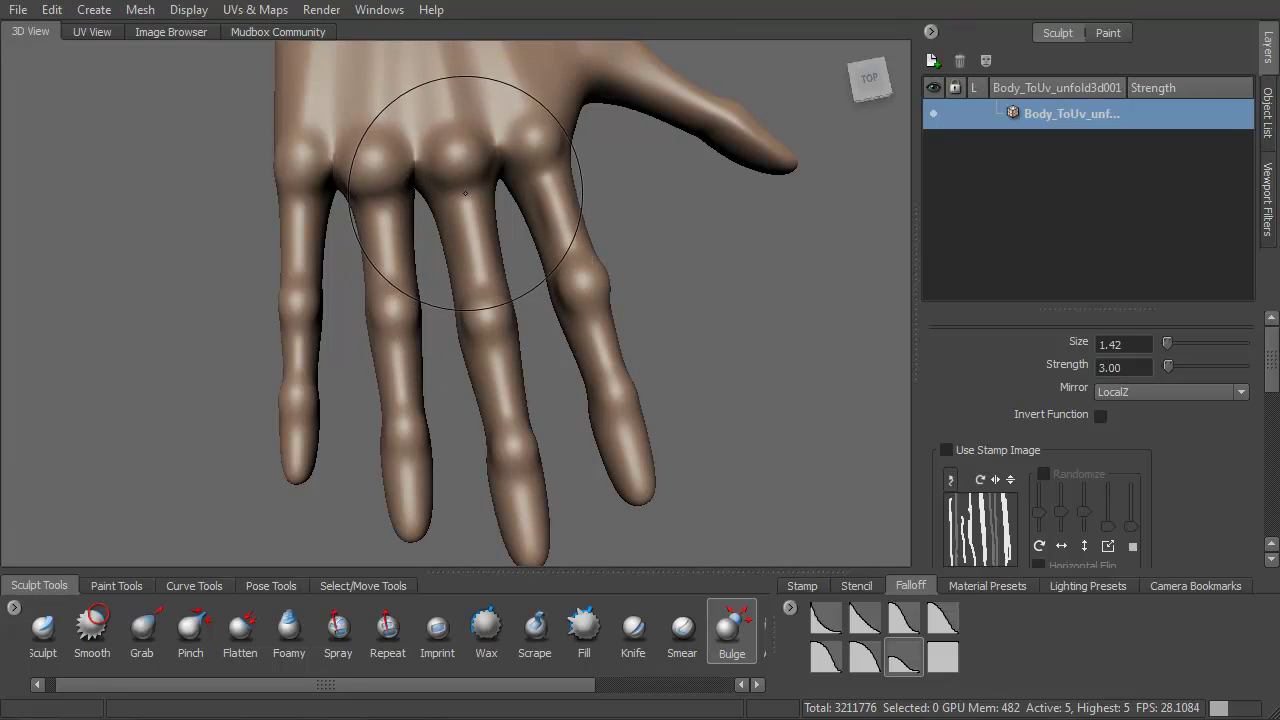
mouse_move(474, 273)
left_mouse_down("alt")
mouse_move(286, 271)
mouse_move(297, 331)
mouse_move(290, 307)
left_mouse_up("alt")
key("m")
mouse_move(320, 383)
left_mouse_down()
mouse_move(300, 383)
mouse_move(331, 428)
mouse_move(335, 412)
left_mouse_up()
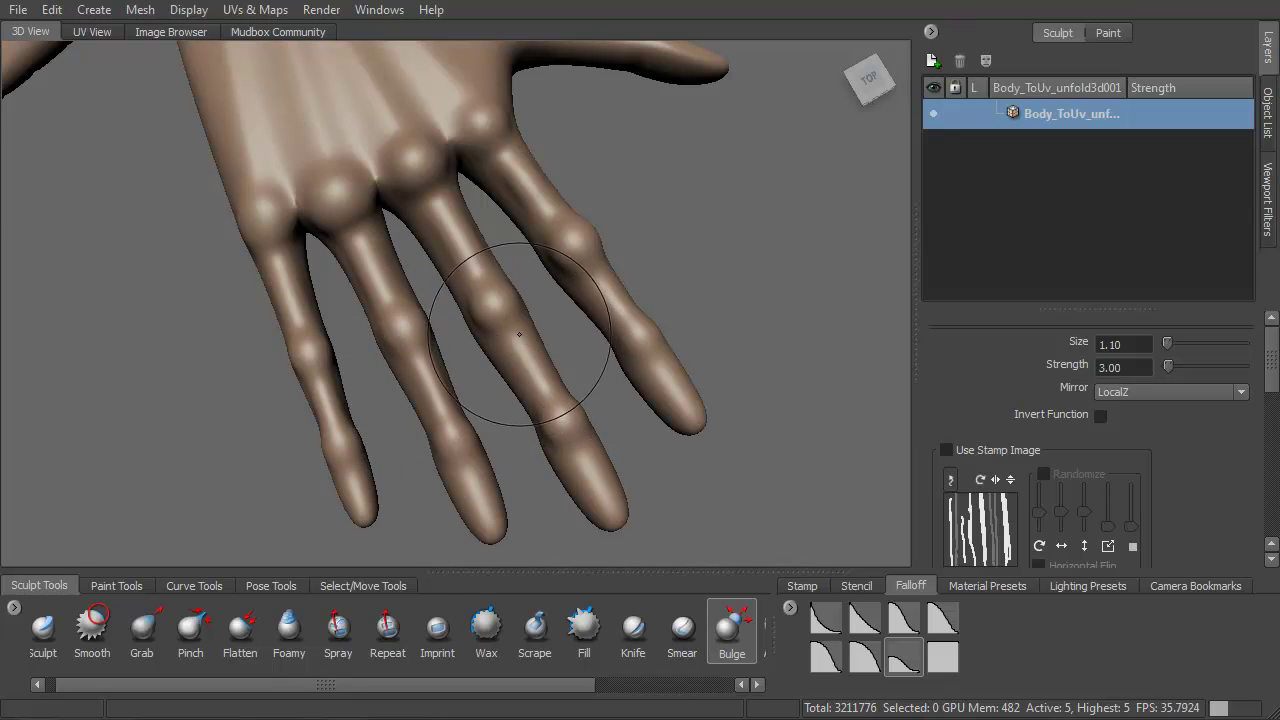
left_click_drag(522, 346, 550, 403)
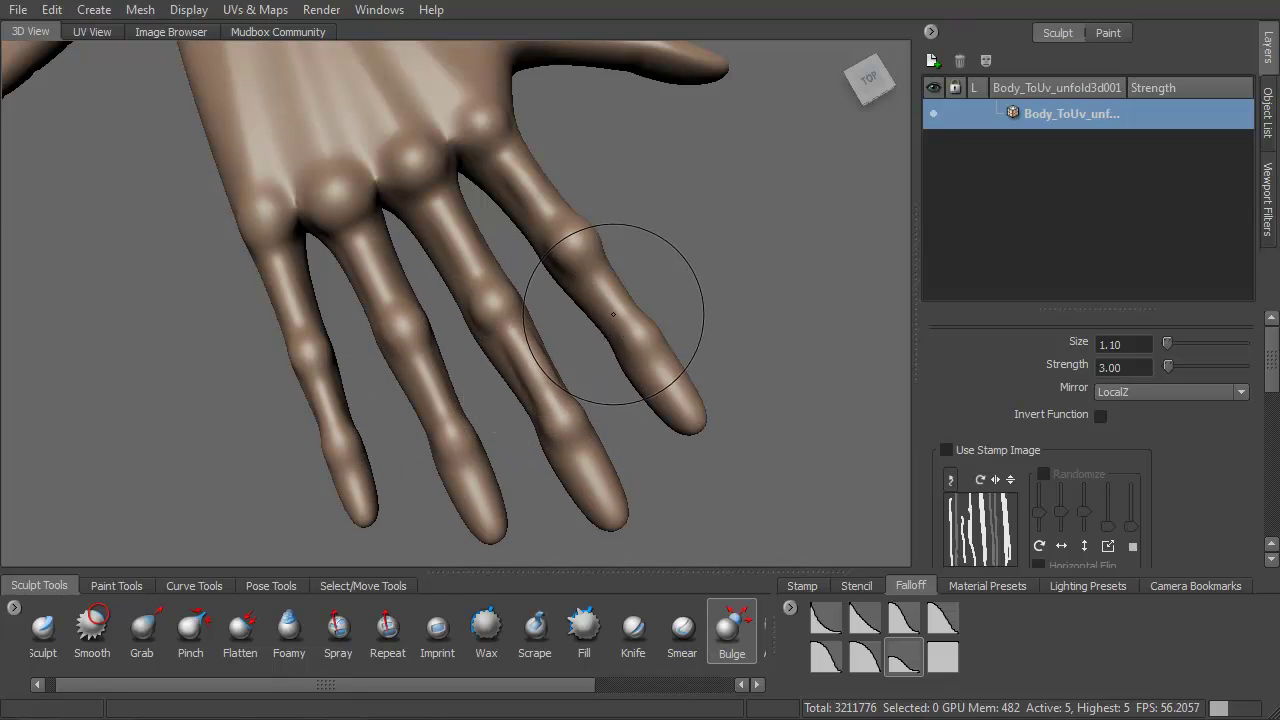
key("ctrl+z")
left_click_drag(508, 338, 546, 388, "ctrl")
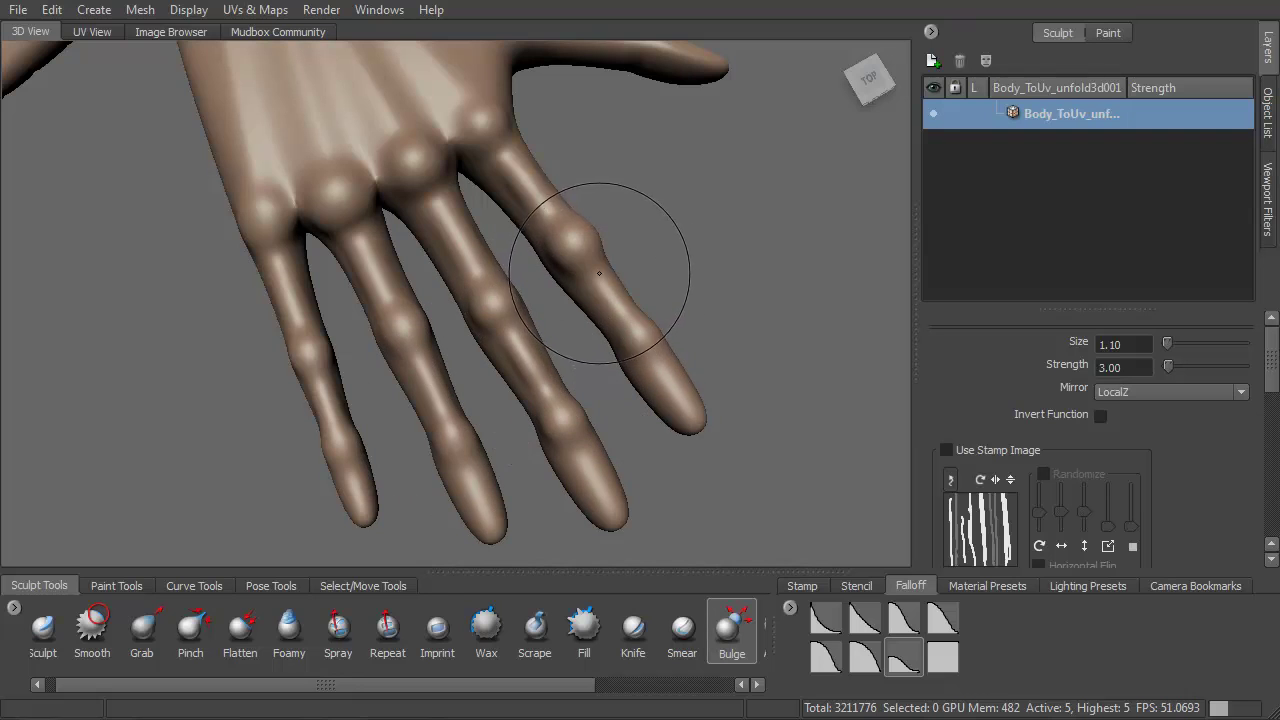
Step: Turn off Steady Stroke for the Bulge brush and raise the wrist bone on the back of the wrist
mouse_move(634, 280)
left_mouse_down("alt")
mouse_move(626, 220)
mouse_move(679, 207)
mouse_move(286, 200)
mouse_move(414, 303)
mouse_move(323, 409)
mouse_move(394, 283)
mouse_move(416, 276)
mouse_move(405, 293)
left_mouse_up("alt")
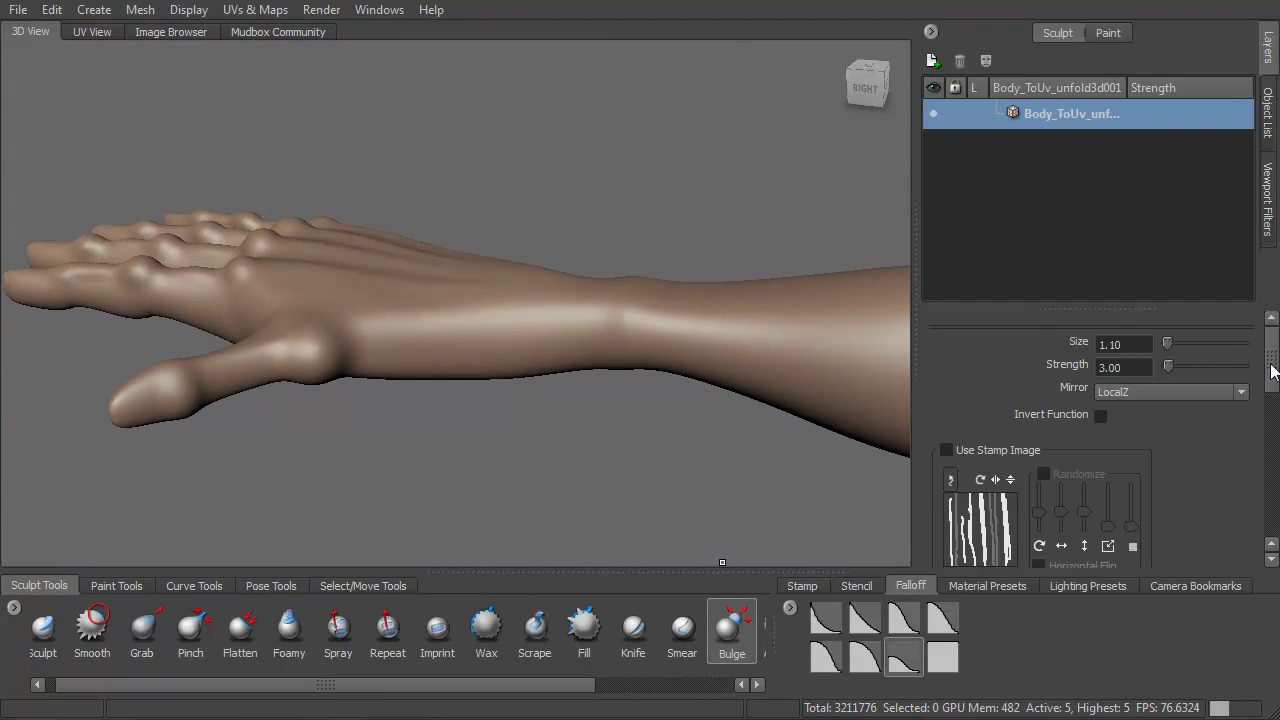
left_click_drag(1275, 370, 1272, 461)
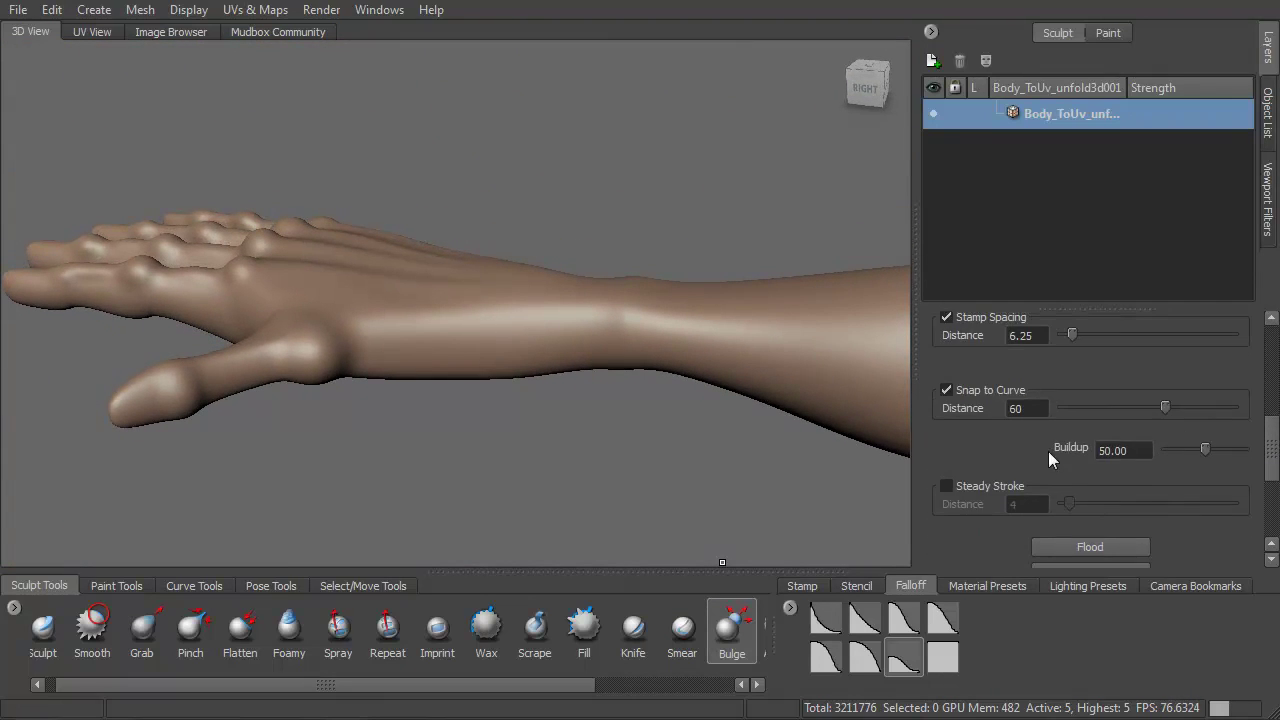
left_click(947, 487)
mouse_move(438, 346)
left_mouse_down("alt")
mouse_move(377, 274)
mouse_move(577, 271)
mouse_move(570, 330)
mouse_move(535, 394)
left_mouse_up("alt")
key("b")
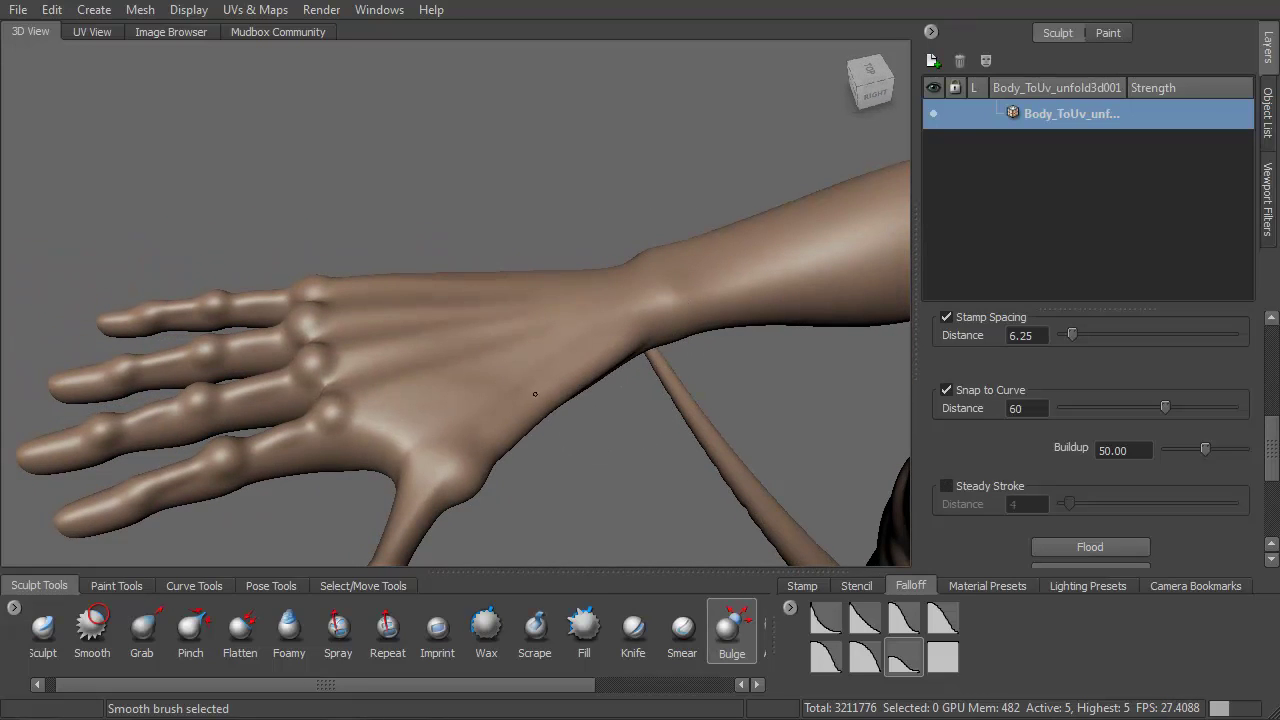
Step: Bulge the fleshy pads on the palm side of the thumb tip and the finger segments
mouse_move(641, 336)
left_mouse_down("alt")
mouse_move(624, 424)
mouse_move(514, 329)
mouse_move(689, 334)
mouse_move(631, 292)
mouse_move(503, 349)
mouse_move(540, 365)
left_mouse_up("alt")
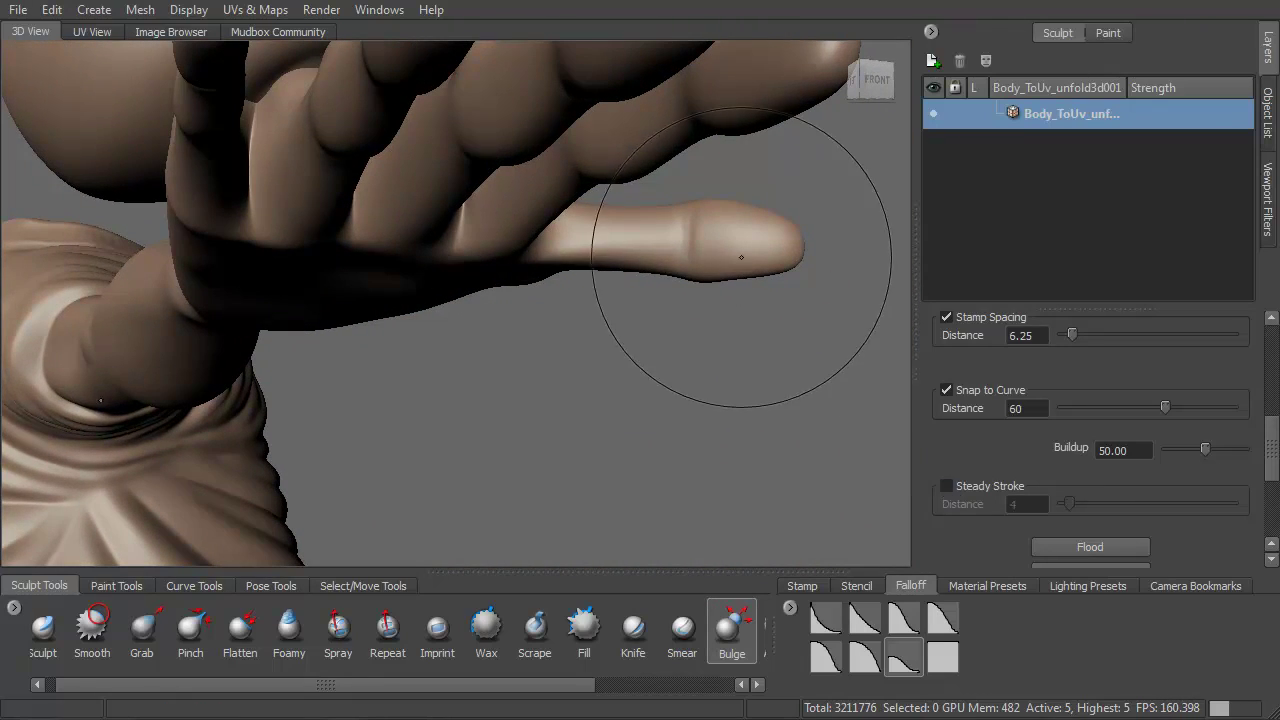
left_click_drag(724, 214, 724, 289)
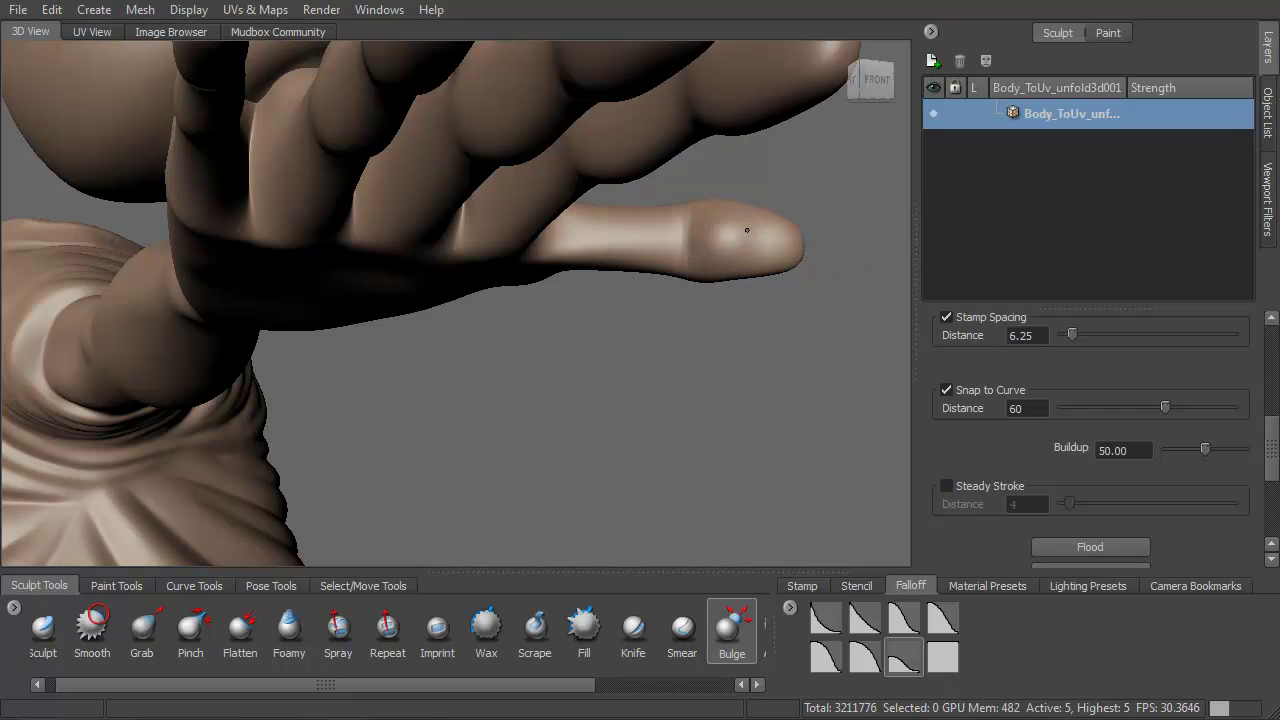
mouse_move(577, 240)
left_mouse_down("alt")
mouse_move(573, 220)
mouse_move(586, 306)
mouse_move(566, 251)
left_mouse_up("alt")
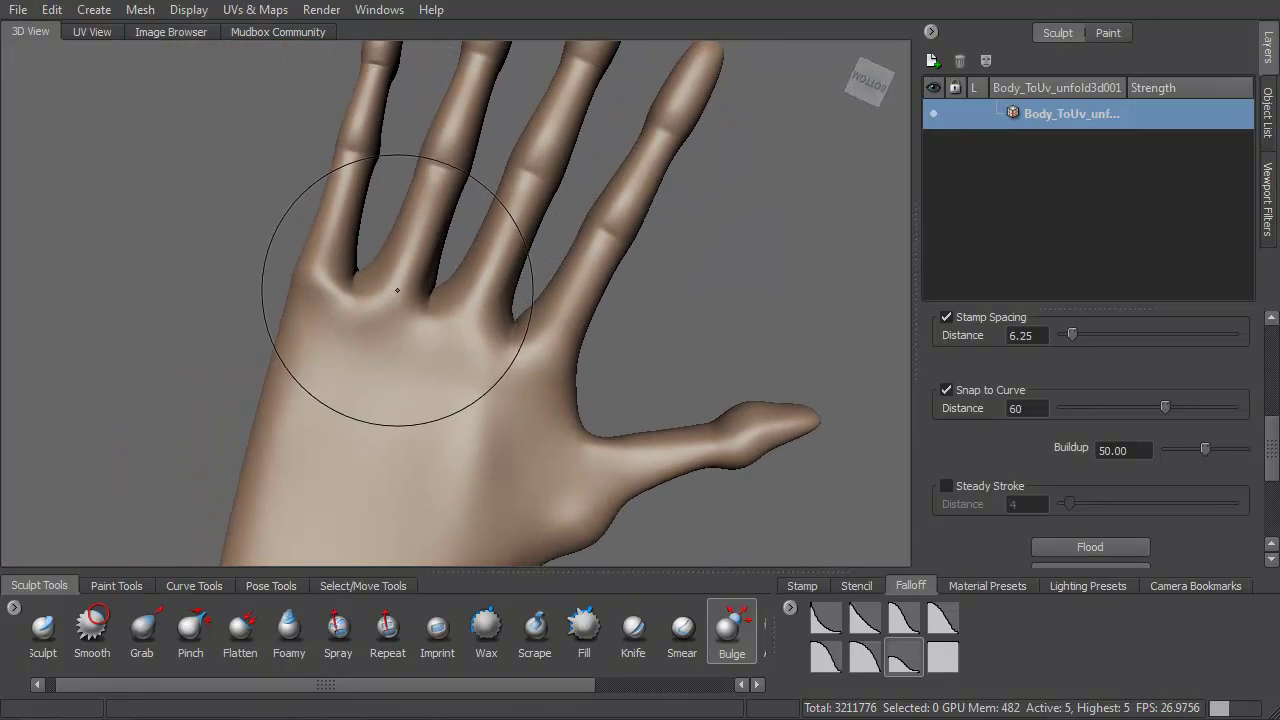
left_click_drag(294, 186, 393, 188, "alt")
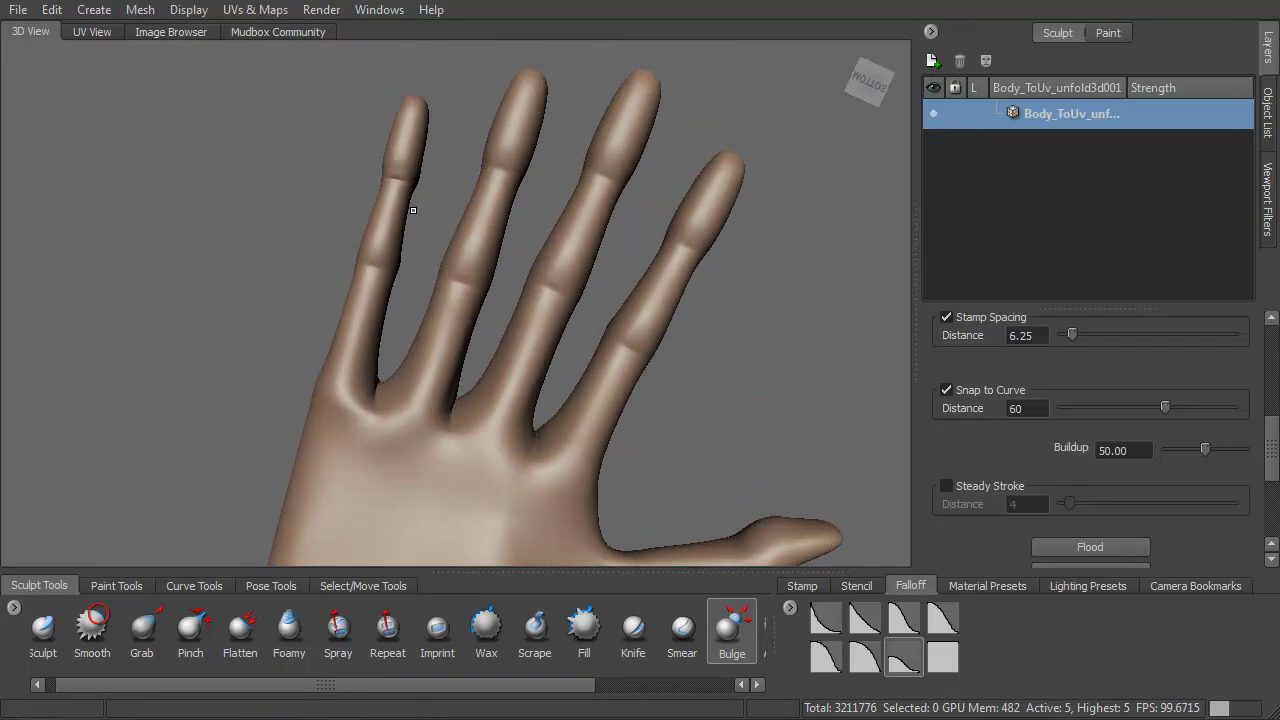
left_click_drag(380, 249, 397, 164)
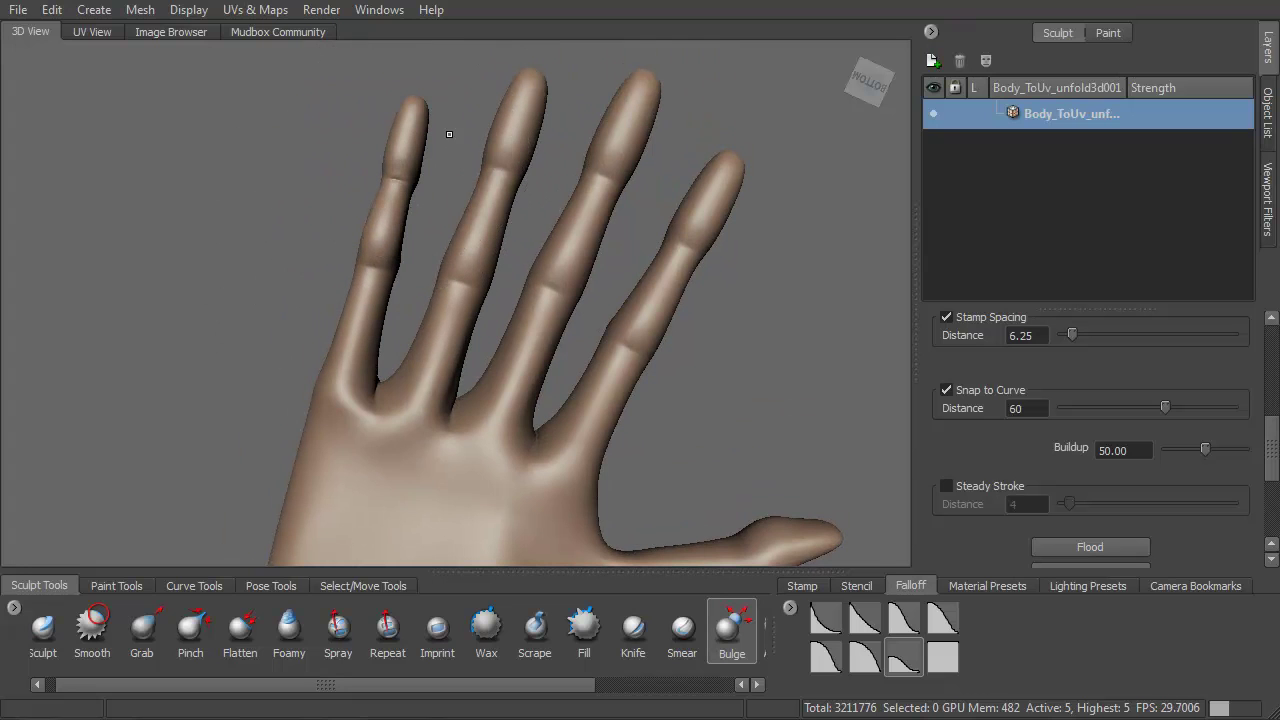
left_click_drag(502, 150, 522, 118)
left_click_drag(469, 268, 478, 235)
mouse_move(450, 330)
left_mouse_down("alt")
mouse_move(609, 423)
mouse_move(558, 366)
mouse_move(496, 328)
left_mouse_up("alt")
mouse_move(496, 328)
left_mouse_down()
mouse_move(530, 313)
mouse_move(425, 372)
mouse_move(462, 325)
left_mouse_up()
left_click_drag(536, 398, 494, 392, "alt")
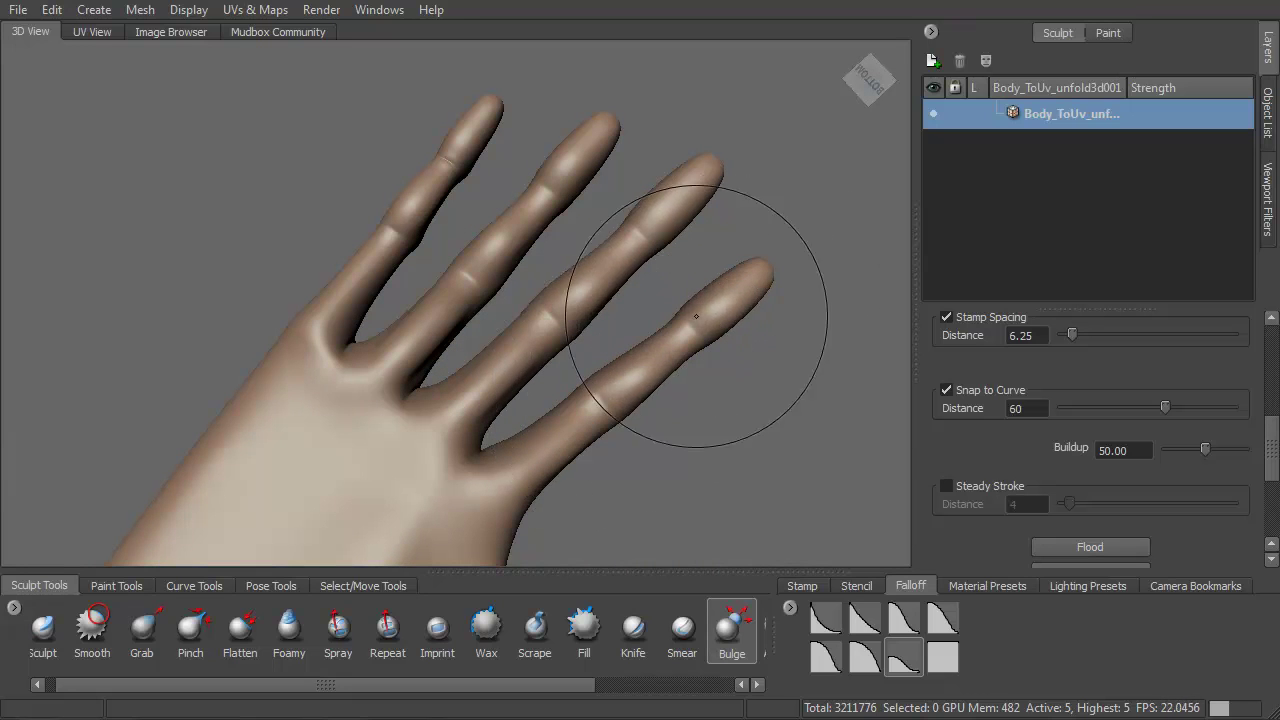
Step: Sculpt creases where the fingers meet the palm with the Sculpt brush
middle_click_drag(508, 412, 566, 266, "alt")
mouse_move(566, 266)
left_mouse_down("alt")
mouse_move(571, 374)
mouse_move(567, 266)
left_mouse_up("alt")
key("1")
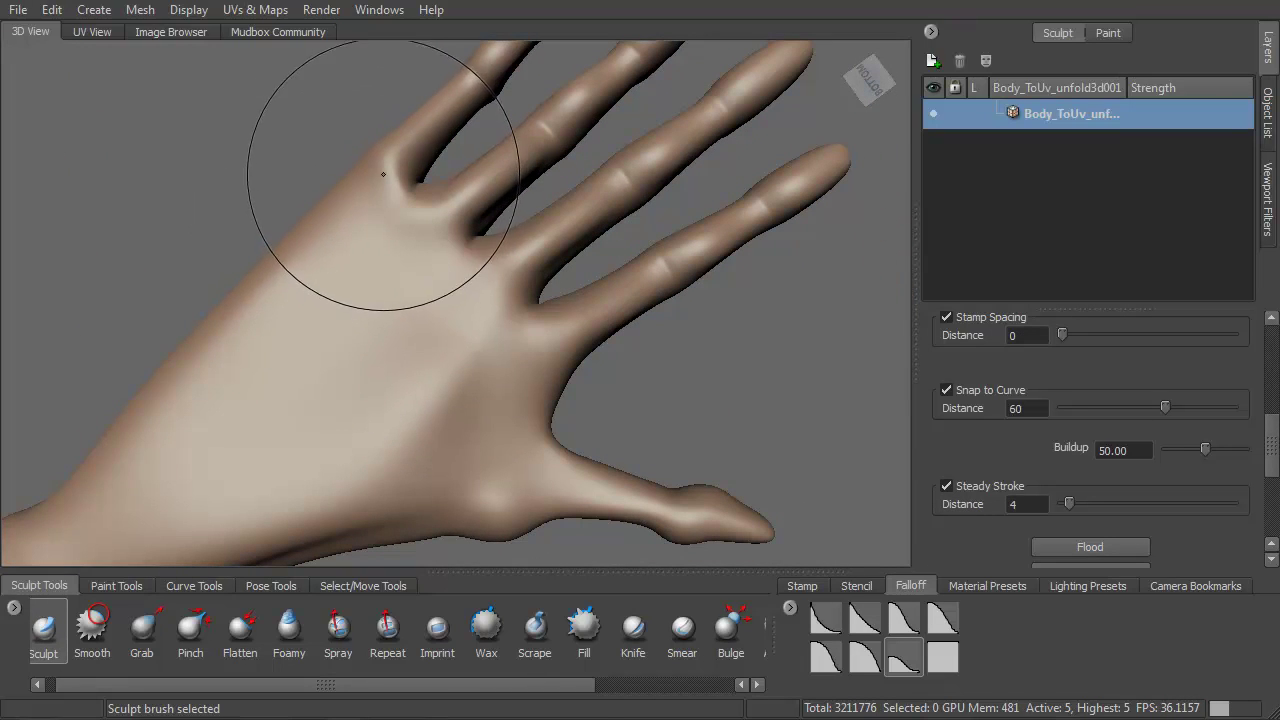
left_click_drag(380, 151, 410, 181)
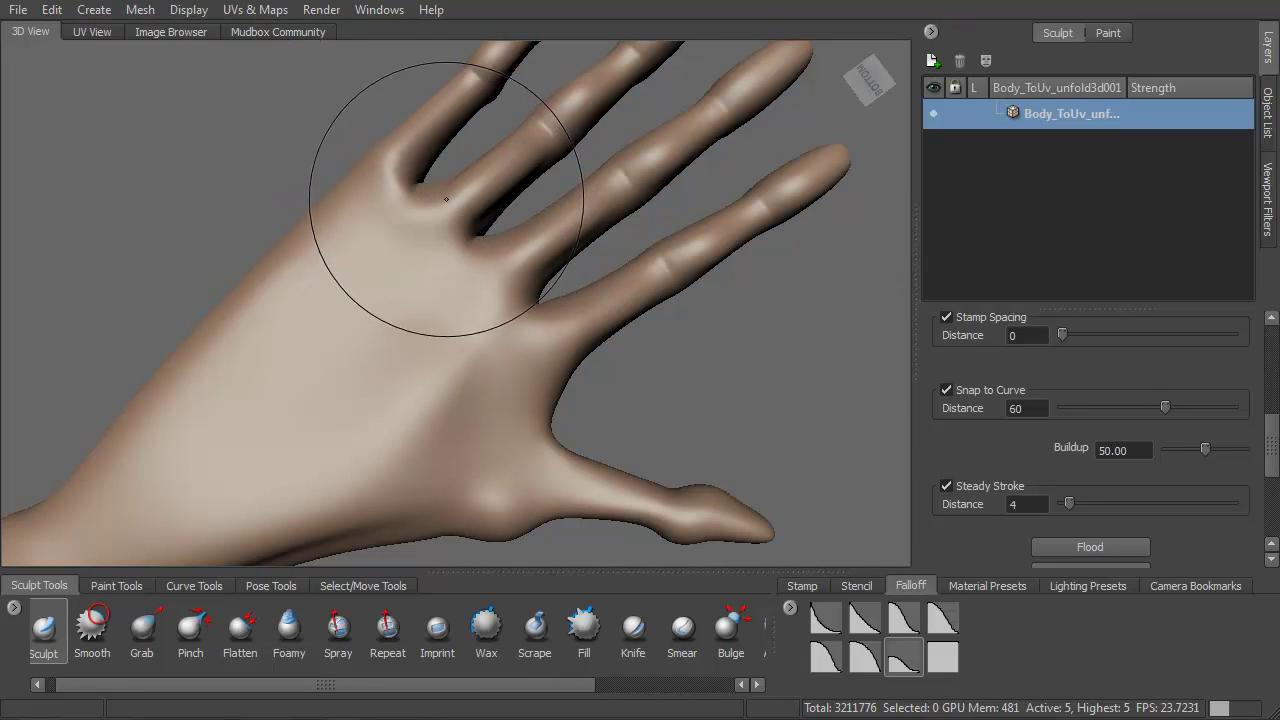
left_click_drag(497, 252, 496, 254)
left_click_drag(449, 213, 446, 188, "alt")
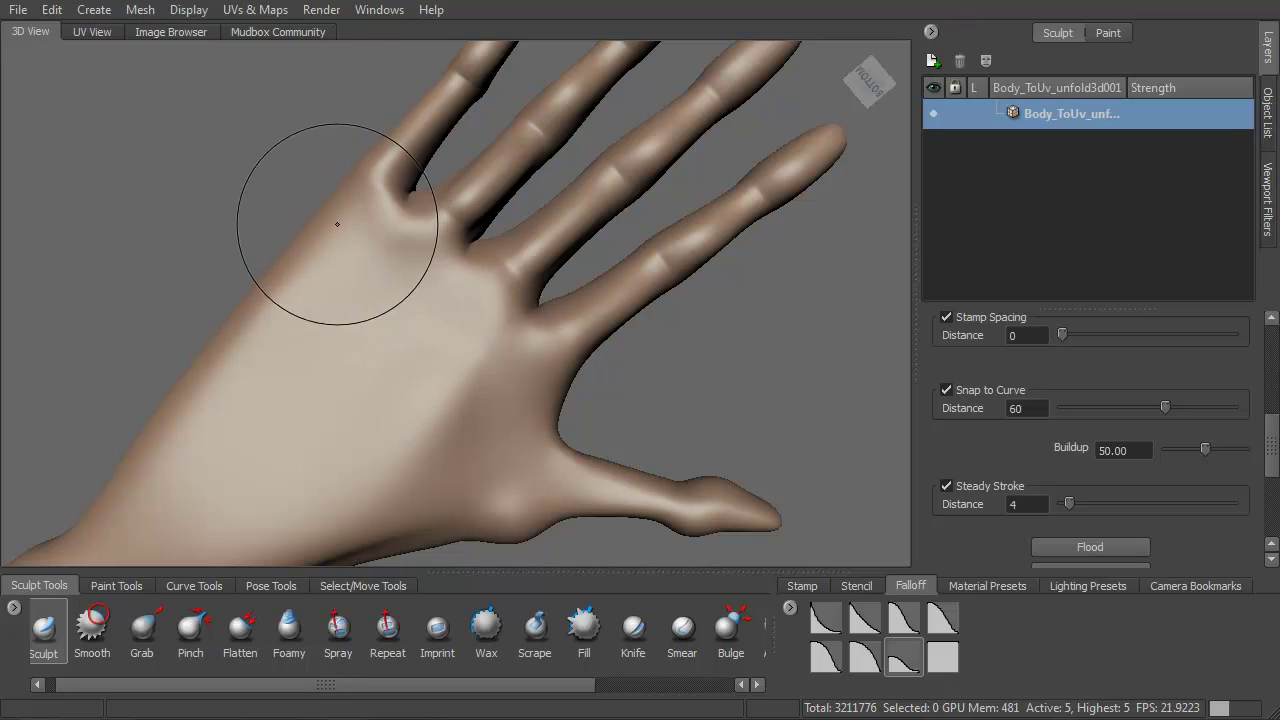
Step: Sculpt the palm lines, one diagonal below the fingers and two meeting in mid-palm, and smooth them
left_click_drag(360, 250, 390, 285)
left_click_drag(505, 409, 507, 412)
middle_click_drag(431, 322, 474, 260, "alt")
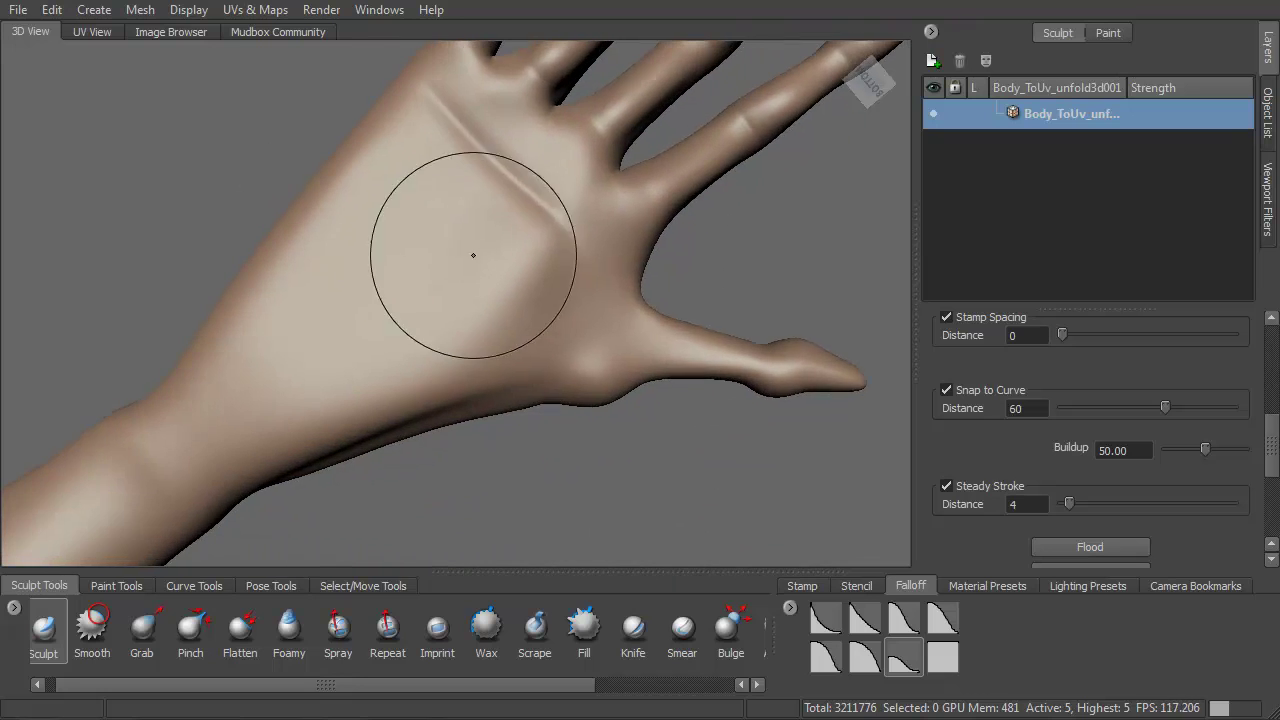
mouse_move(474, 260)
left_mouse_down("alt")
mouse_move(449, 283)
mouse_move(483, 314)
mouse_move(445, 290)
left_mouse_up("alt")
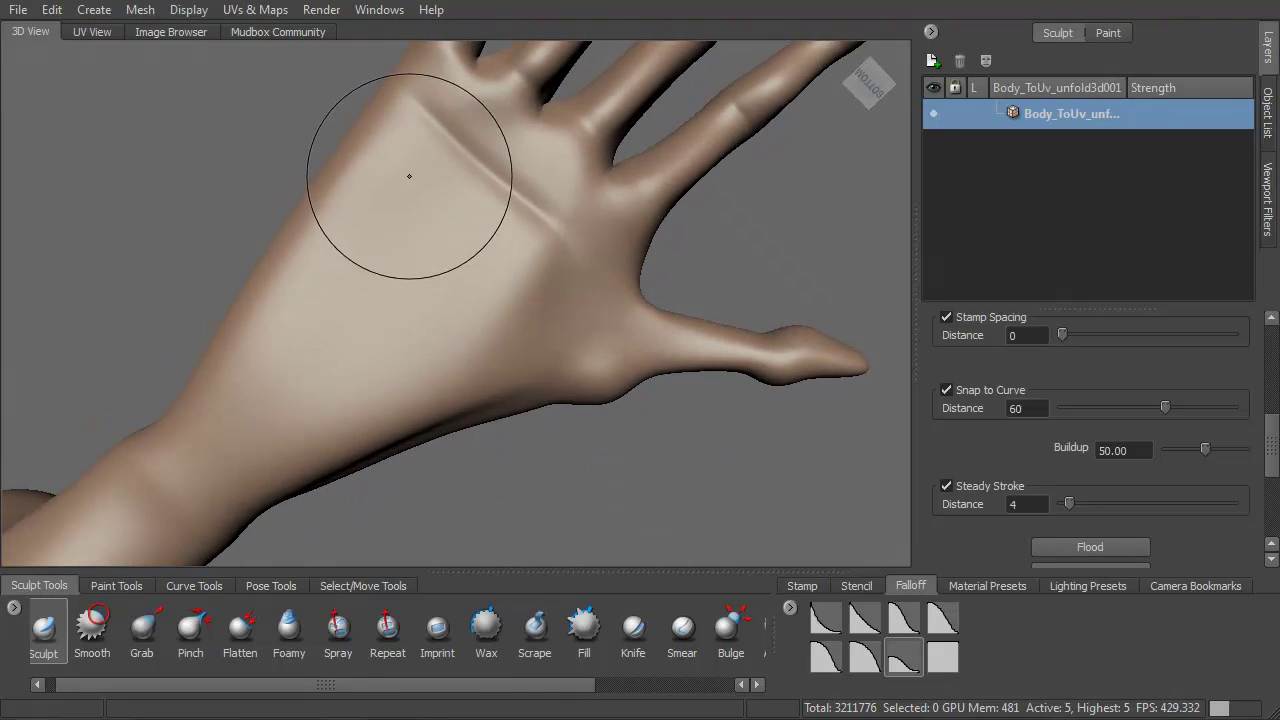
mouse_move(411, 172)
left_mouse_down()
mouse_move(411, 263)
mouse_move(300, 340)
left_mouse_up()
key("shift")
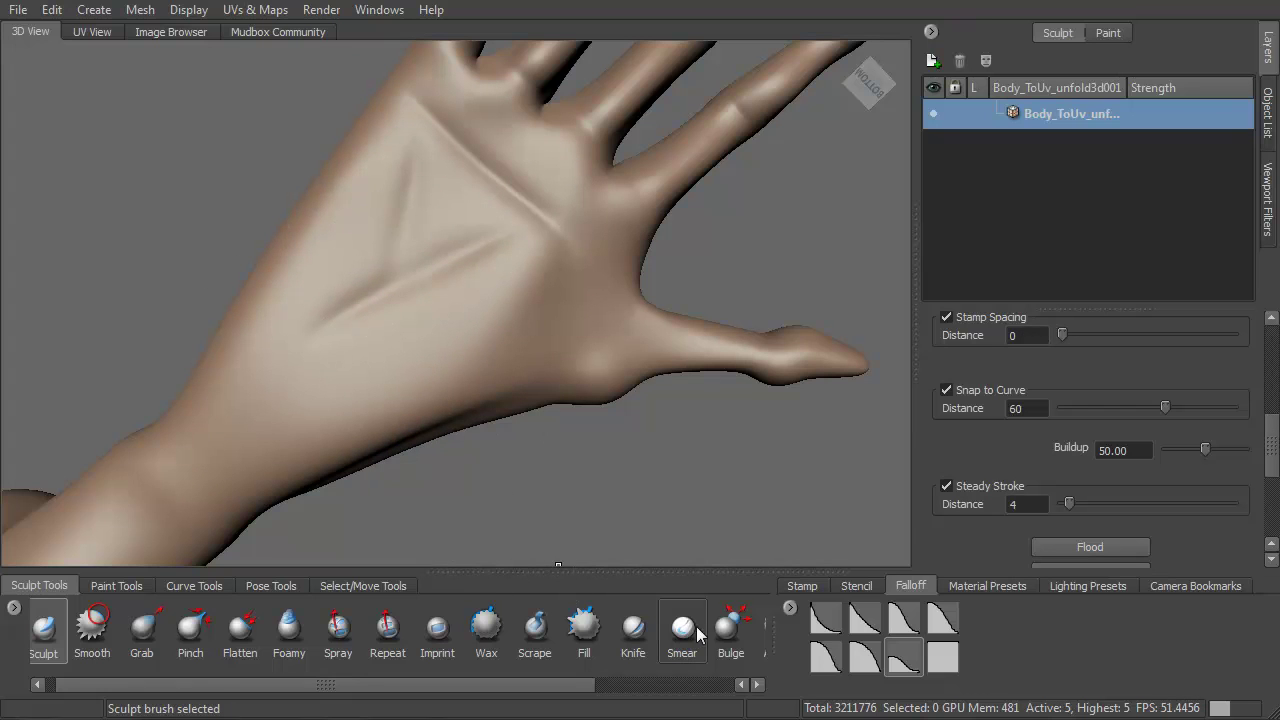
Step: Build up the fleshy thumb base and heel of the palm with a large Bulge brush
right_click_drag(588, 449, 529, 314, "alt")
mouse_move(529, 314)
left_mouse_down("alt")
mouse_move(629, 366)
mouse_move(535, 341)
left_mouse_up("alt")
key("m")
mouse_move(493, 384)
left_mouse_down()
mouse_move(495, 295)
mouse_move(480, 377)
mouse_move(565, 322)
left_mouse_up()
key("ctrl+z")
key("b")
left_click_drag(483, 365, 487, 312)
left_click_drag(460, 377, 580, 298)
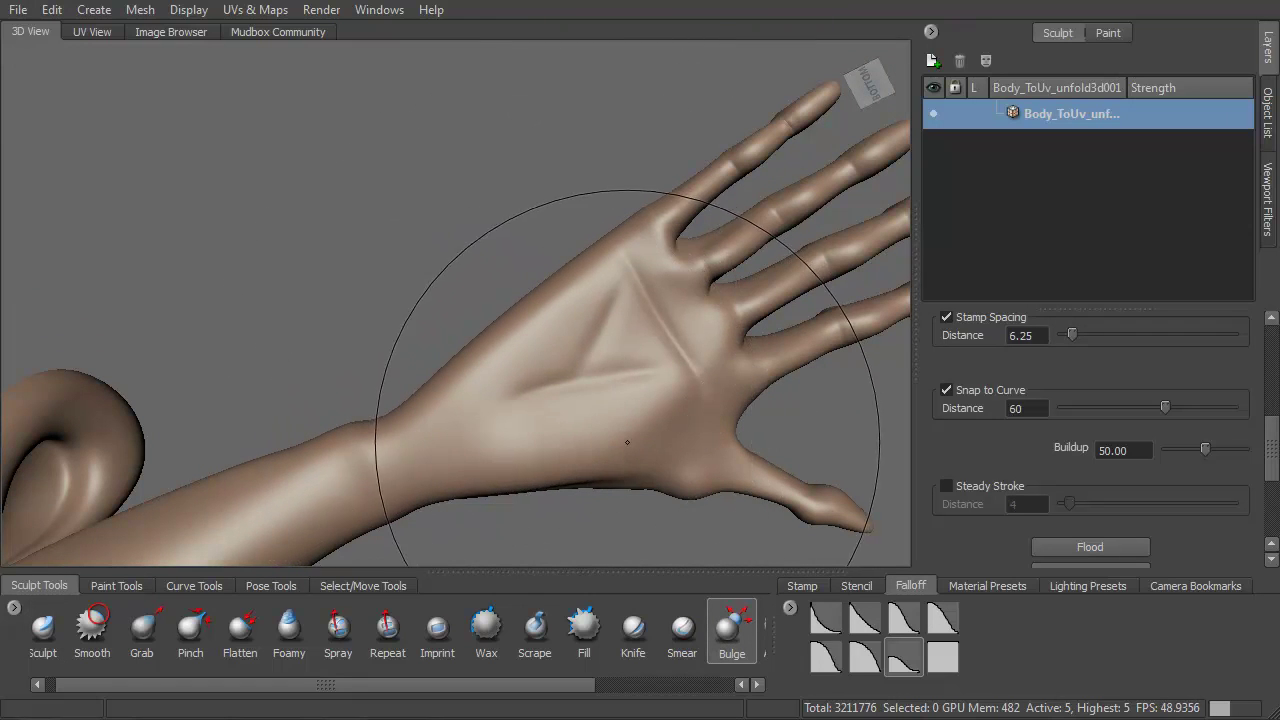
left_click_drag(642, 446, 571, 349, "alt")
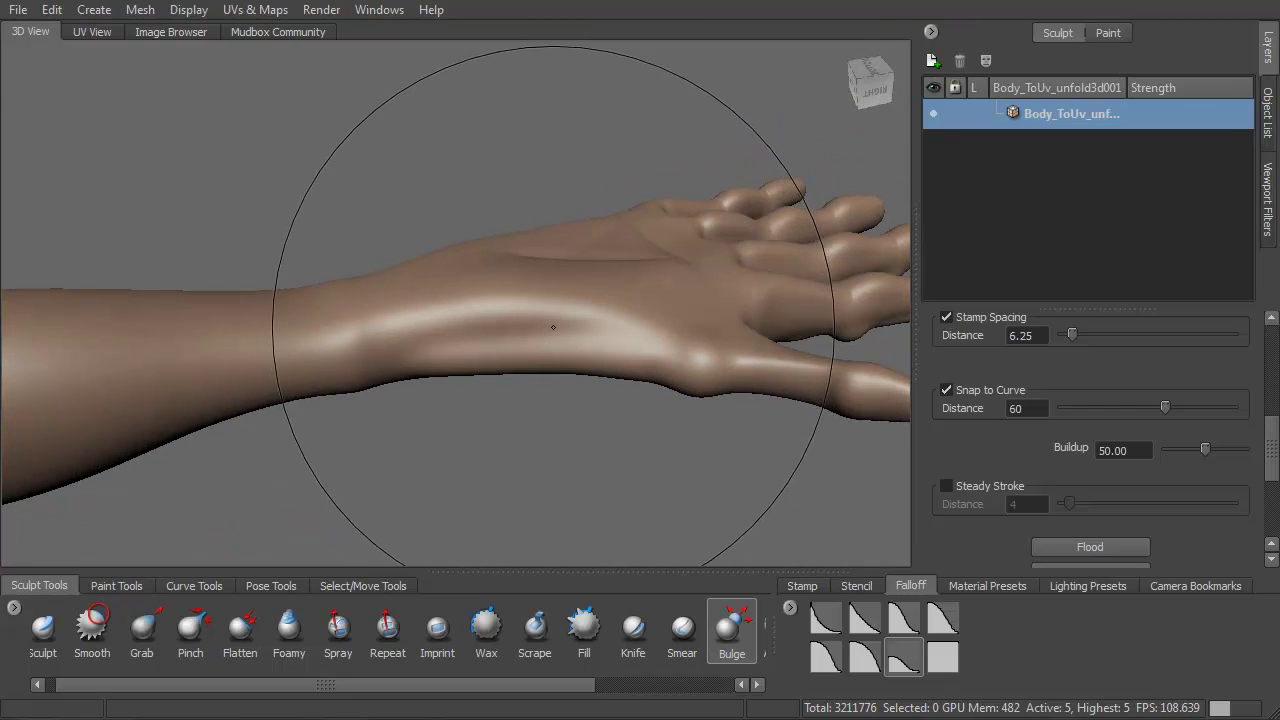
Step: Bulge the bony bumps on both sides of the inner wrist
mouse_move(413, 372)
left_mouse_down("alt")
mouse_move(529, 429)
mouse_move(651, 429)
mouse_move(548, 362)
mouse_move(480, 403)
mouse_move(472, 356)
mouse_move(471, 374)
mouse_move(731, 312)
mouse_move(622, 283)
left_mouse_up("alt")
right_click_drag(394, 270, 440, 417, "alt")
mouse_move(440, 417)
left_mouse_down("alt")
mouse_move(508, 400)
mouse_move(415, 408)
left_mouse_up("alt")
key("b")
mouse_move(514, 388)
left_mouse_down()
mouse_move(500, 371)
mouse_move(511, 423)
mouse_move(527, 373)
mouse_move(502, 387)
mouse_move(512, 375)
left_mouse_up()
mouse_move(502, 316)
left_mouse_down()
mouse_move(488, 306)
mouse_move(508, 330)
mouse_move(375, 395)
mouse_move(251, 357)
left_mouse_up()
mouse_move(390, 350)
left_mouse_down("alt")
mouse_move(420, 334)
mouse_move(397, 326)
mouse_move(388, 340)
left_mouse_up("alt")
mouse_move(418, 365)
left_mouse_down("alt")
mouse_move(449, 253)
mouse_move(480, 263)
mouse_move(494, 214)
mouse_move(495, 268)
mouse_move(510, 281)
mouse_move(477, 277)
left_mouse_up("alt")
Step: Sculpt long tendon lines from the inner wrist along the forearm with the Sculpt brush, and smooth them
key("1")
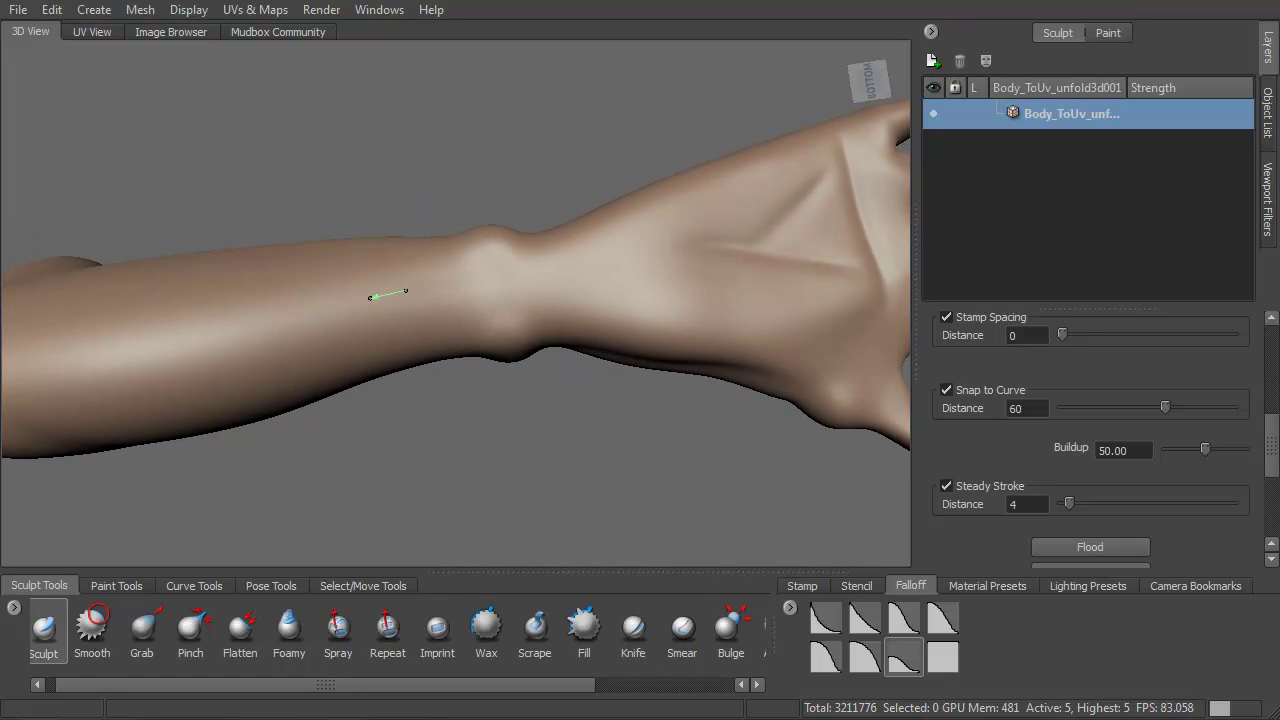
left_click_drag(315, 305, 302, 307)
left_click_drag(524, 297, 484, 302)
left_click_drag(303, 340, 297, 342)
left_click_drag(502, 268, 408, 284)
key("shift")
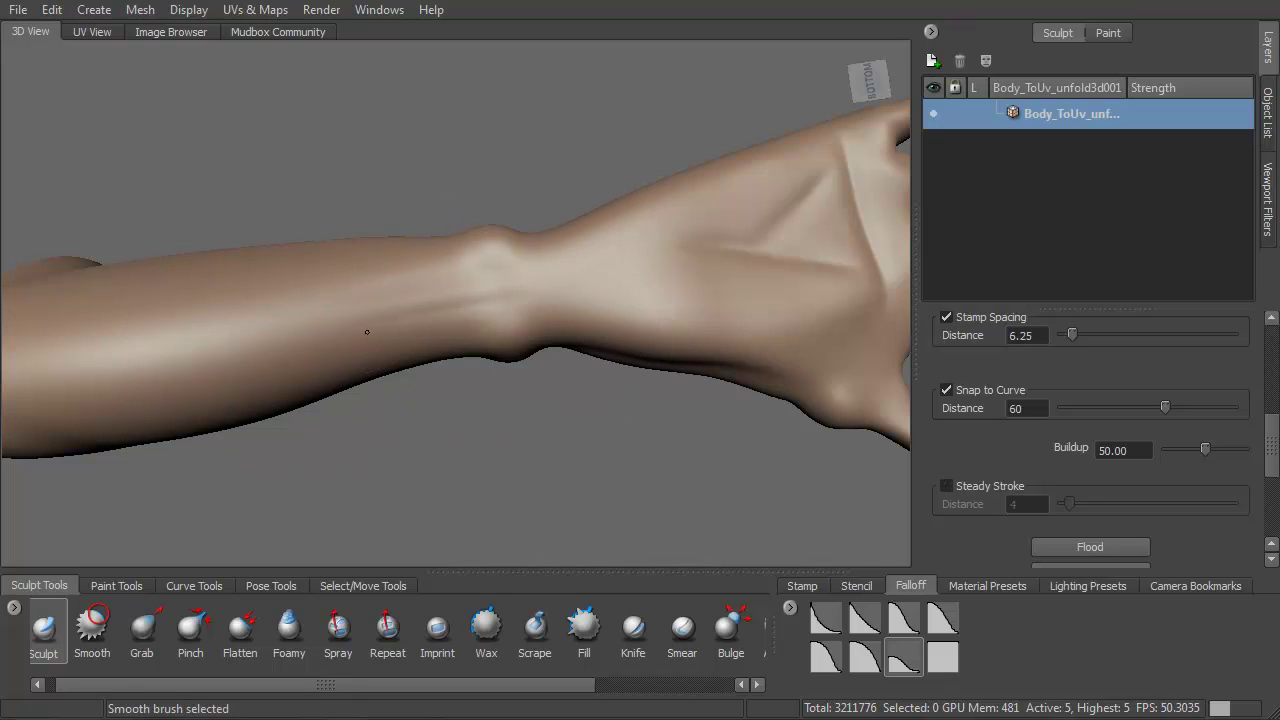
Step: Swell the heel of the palm and the pads below the fingers with the Bulge brush
key("shift")
mouse_move(521, 278)
left_mouse_down("alt")
mouse_move(577, 337)
mouse_move(742, 250)
left_mouse_up("alt")
key("shift")
left_click_drag(786, 194, 509, 263, "alt")
left_click(730, 630)
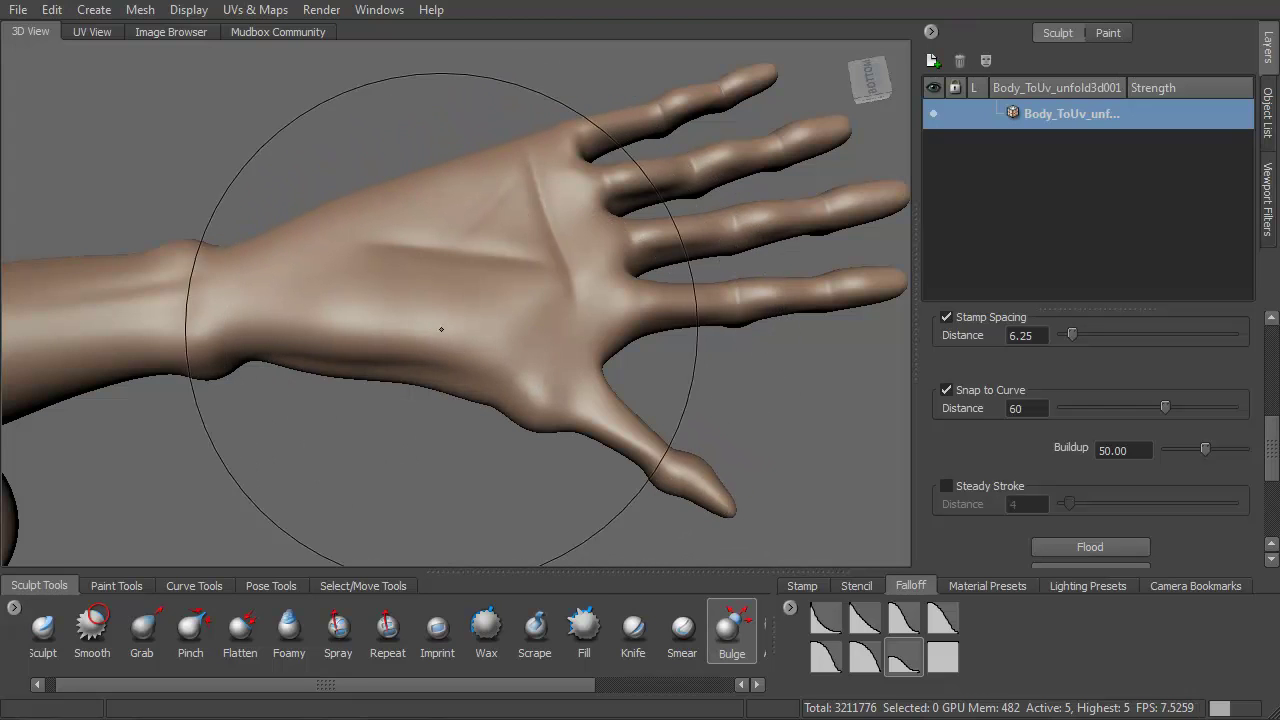
left_click_drag(443, 329, 529, 360, "alt")
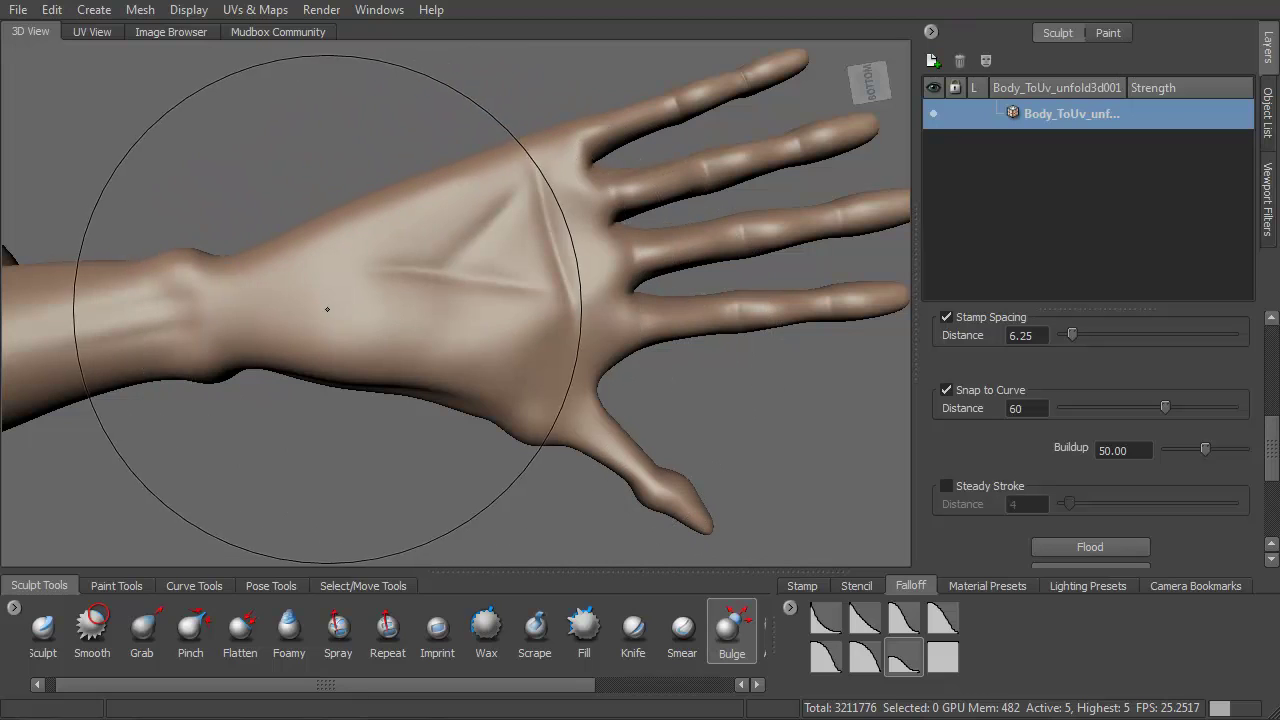
left_click_drag(327, 309, 421, 341)
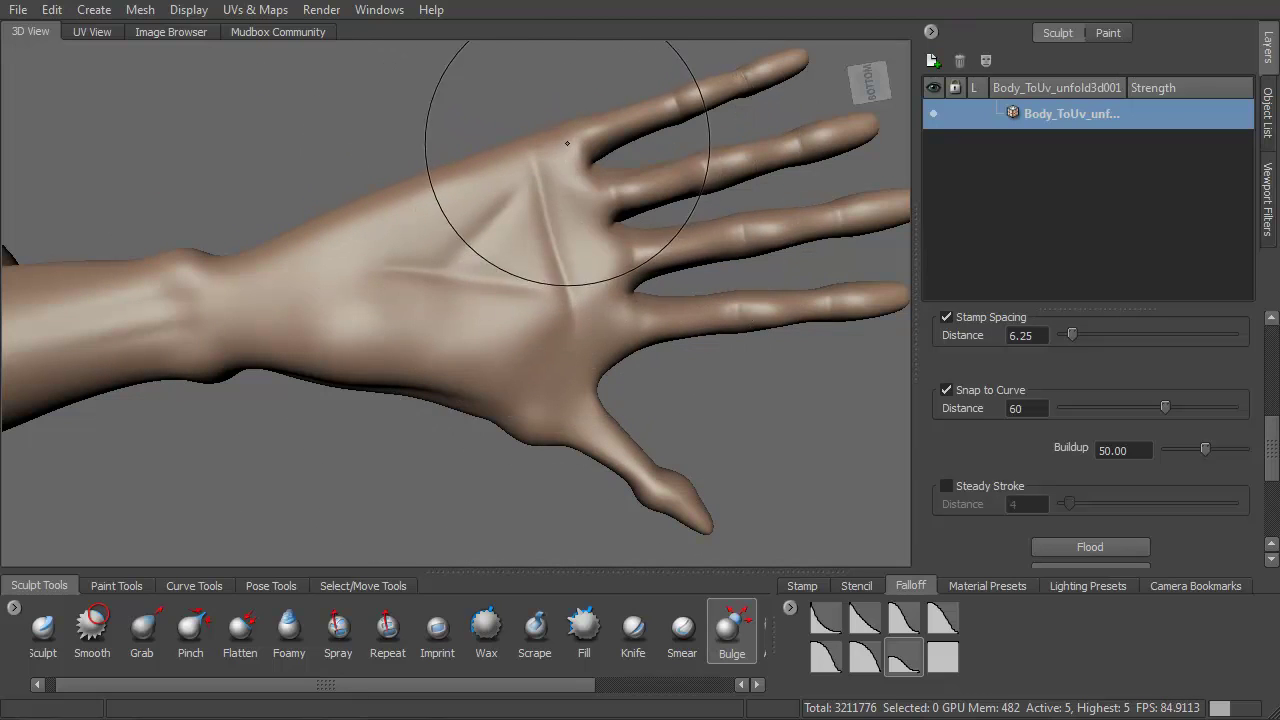
left_click_drag(568, 143, 587, 271)
Step: Smooth and bulge the palm-side webbing between the thumb and index finger
mouse_move(543, 429)
left_mouse_down("alt")
mouse_move(378, 454)
mouse_move(531, 300)
mouse_move(541, 226)
left_mouse_up("alt")
left_click_drag(542, 226, 543, 230, "shift")
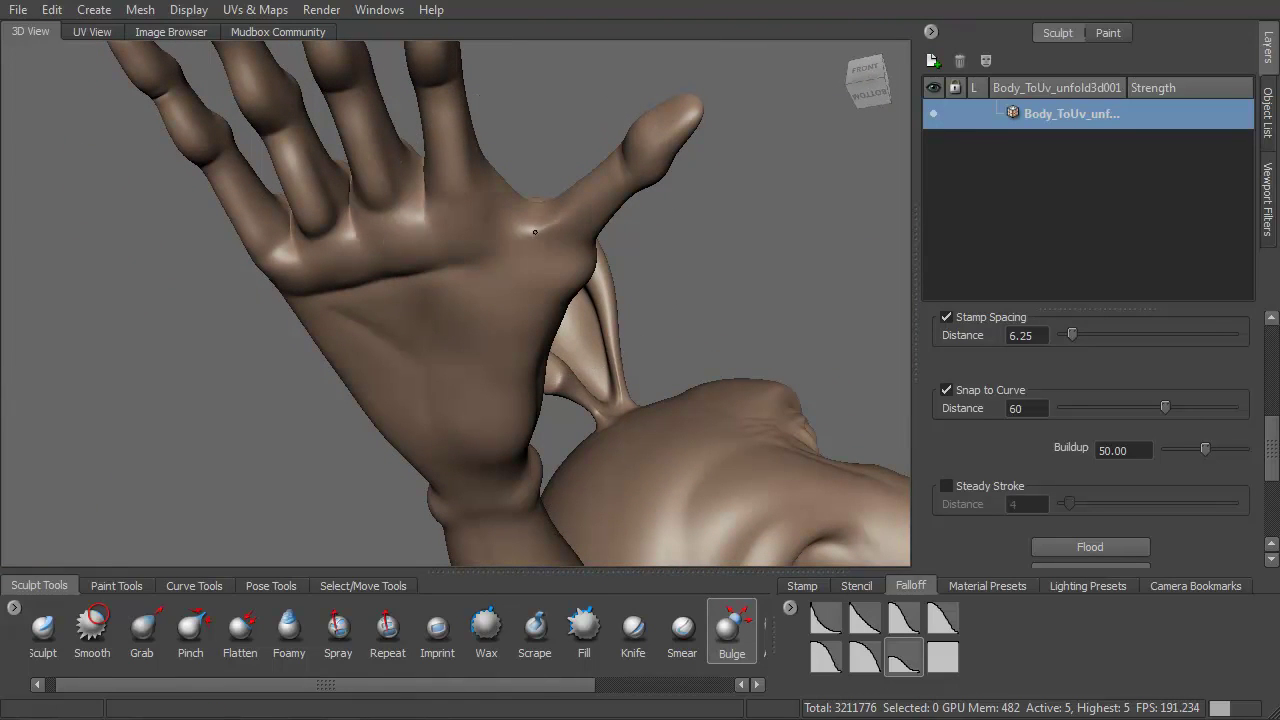
mouse_move(535, 231)
left_mouse_down()
mouse_move(546, 248)
mouse_move(539, 220)
left_mouse_up()
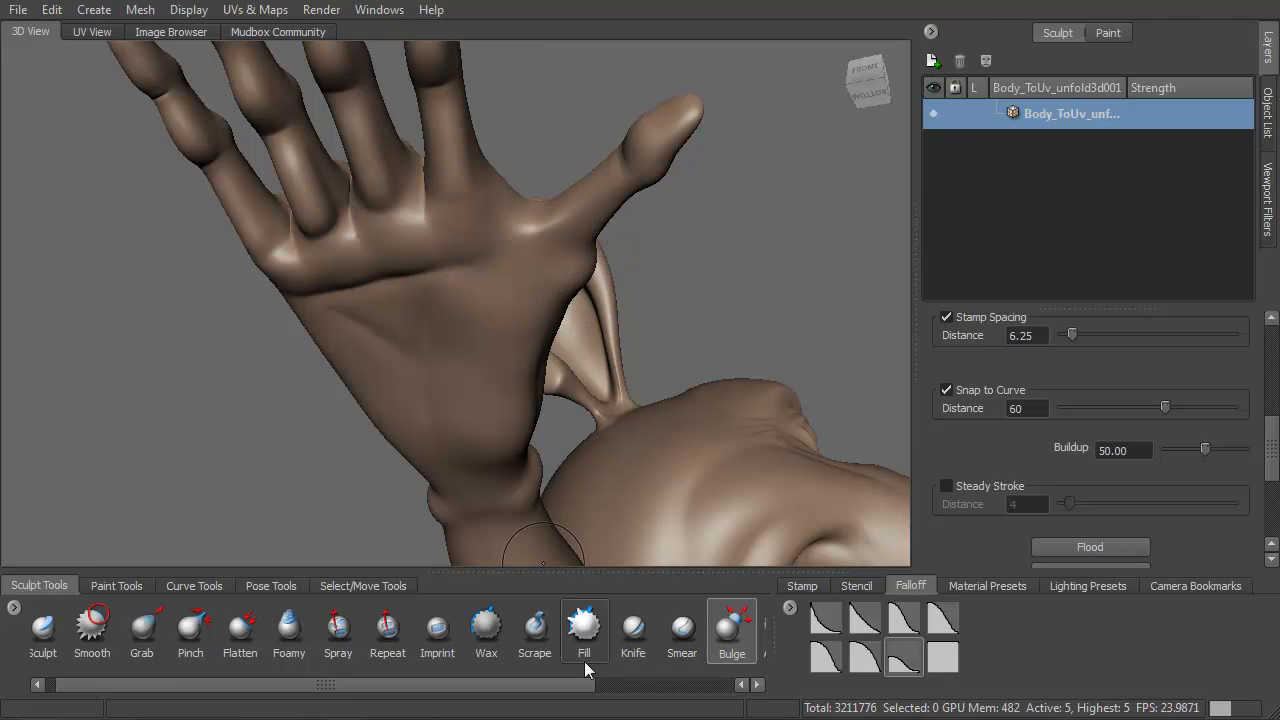
Step: Build up the webbing between thumb and index finger with the Wax brush at stamp spacing distance 6, and smooth it
left_click(486, 628)
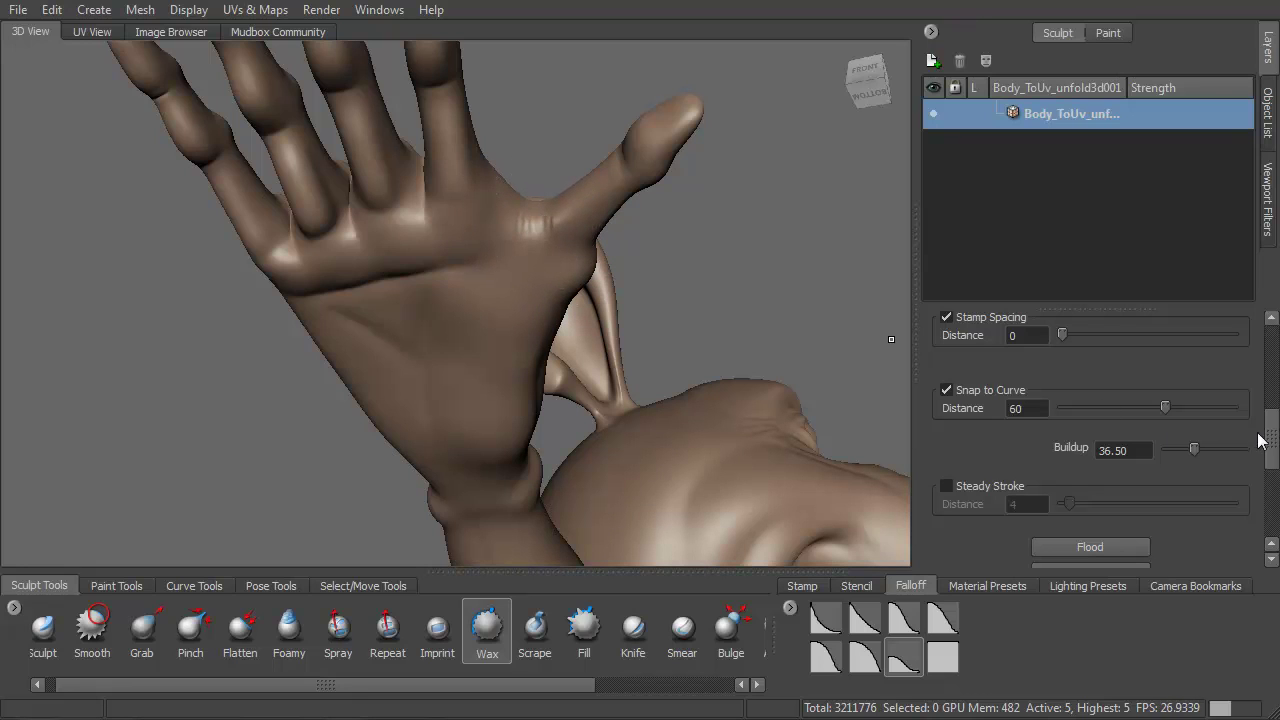
scroll(1272, 452, "up", 3)
scroll(1074, 440, "down", 1)
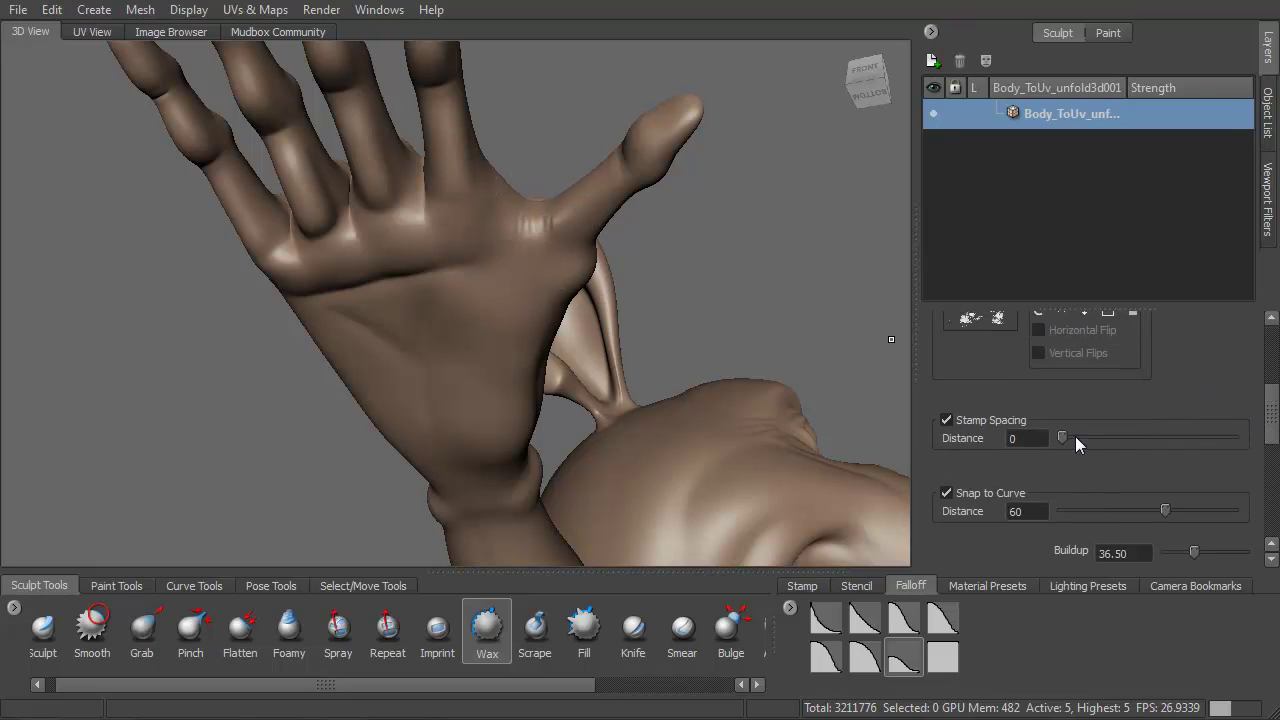
left_click_drag(575, 229, 538, 232, "alt")
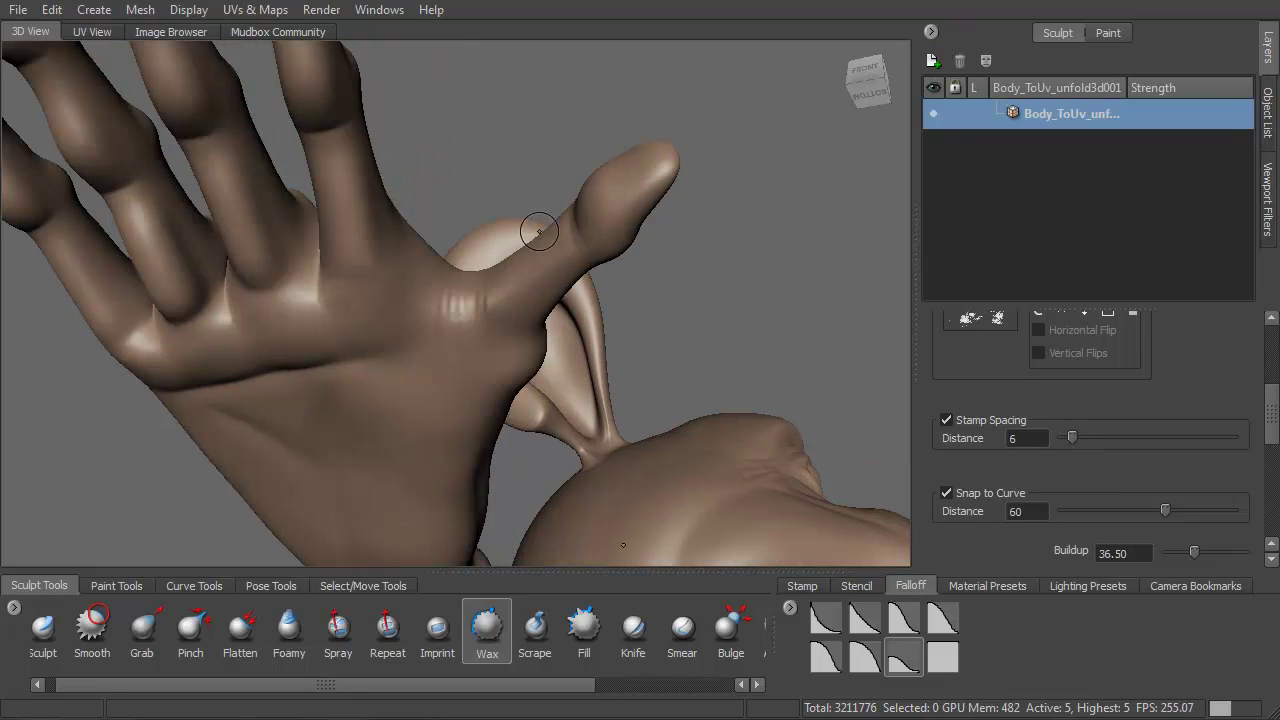
left_click_drag(478, 345, 460, 298, "alt")
right_click_drag(372, 335, 429, 357, "alt")
left_click_drag(422, 306, 421, 346)
mouse_move(445, 267)
left_mouse_down("shift")
mouse_move(462, 278)
mouse_move(479, 382)
left_mouse_up("shift")
left_click_drag(499, 272, 499, 277)
left_click_drag(514, 320, 517, 344)
left_click_drag(505, 277, 487, 362)
left_click_drag(483, 276, 430, 357)
left_click_drag(441, 284, 456, 338)
left_click_drag(469, 274, 476, 355)
left_click_drag(487, 296, 490, 372)
left_click_drag(508, 288, 515, 343)
key("shift")
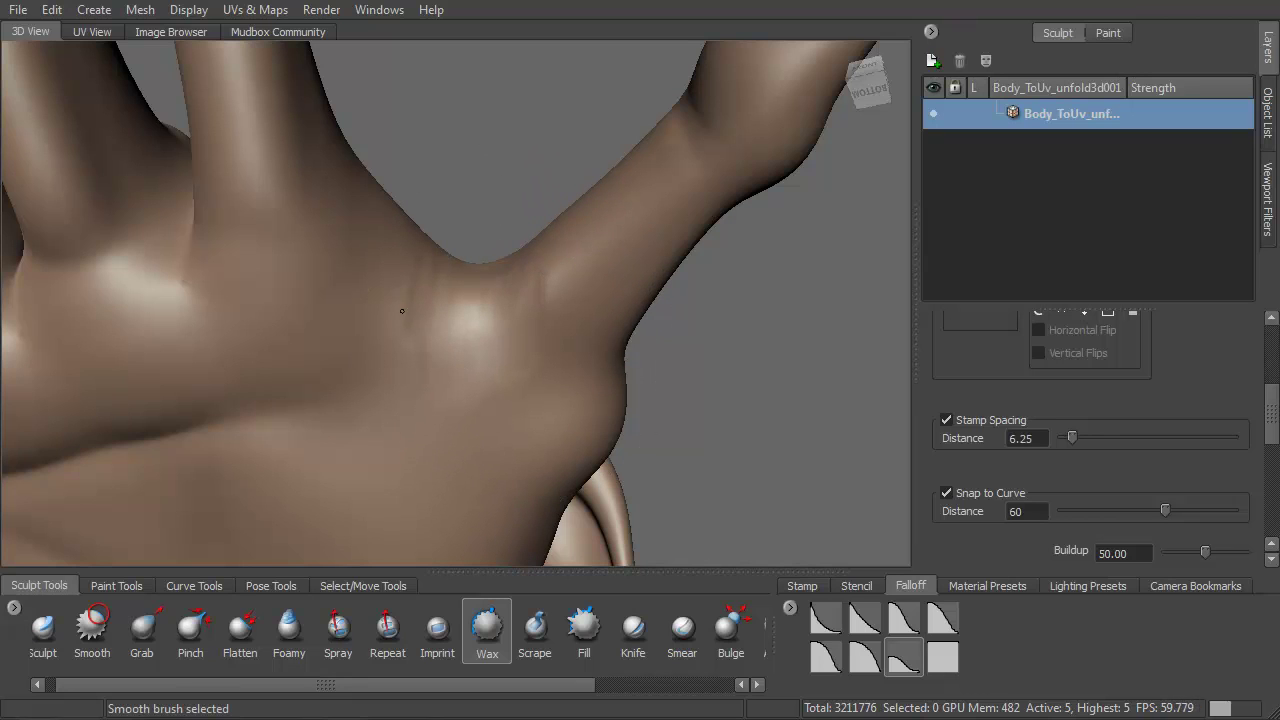
Step: Sculpt several curved folds into the thumb webbing on the back of the hand, and smooth them
mouse_move(542, 272)
left_mouse_down("alt")
mouse_move(429, 457)
mouse_move(447, 425)
mouse_move(442, 392)
left_mouse_up("alt")
key("1")
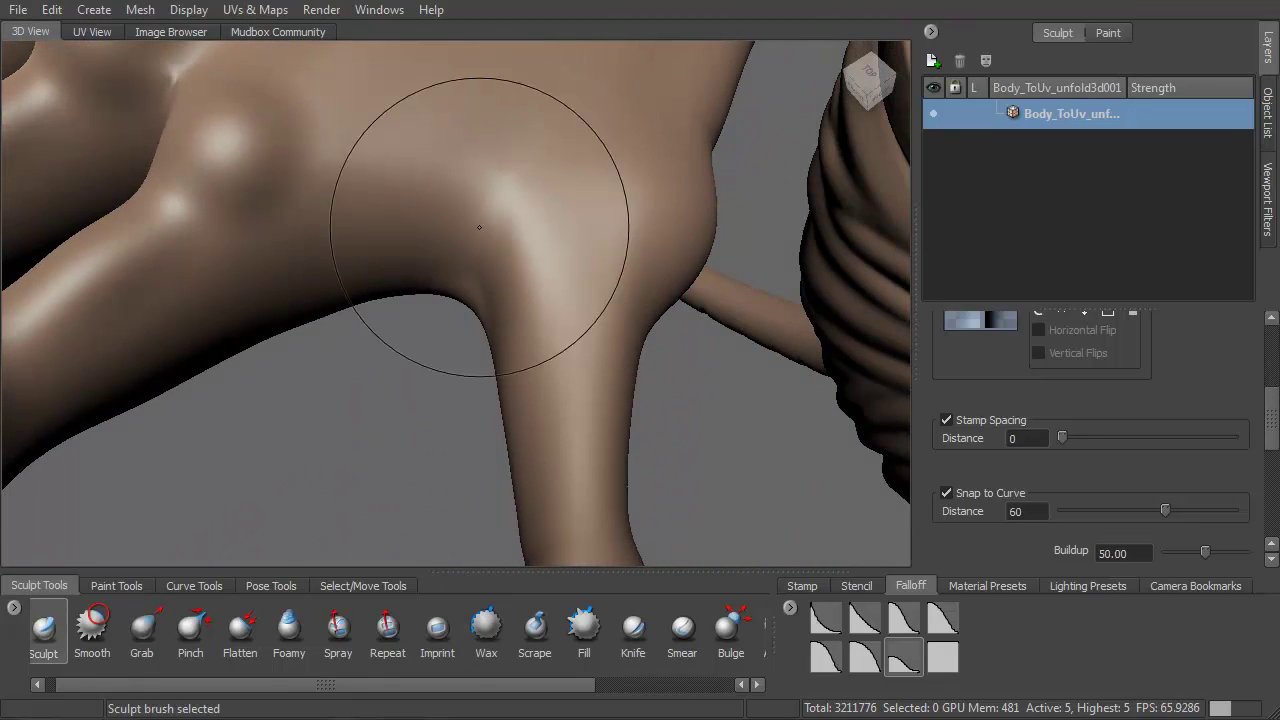
left_click_drag(488, 252, 396, 207, "alt")
key("b")
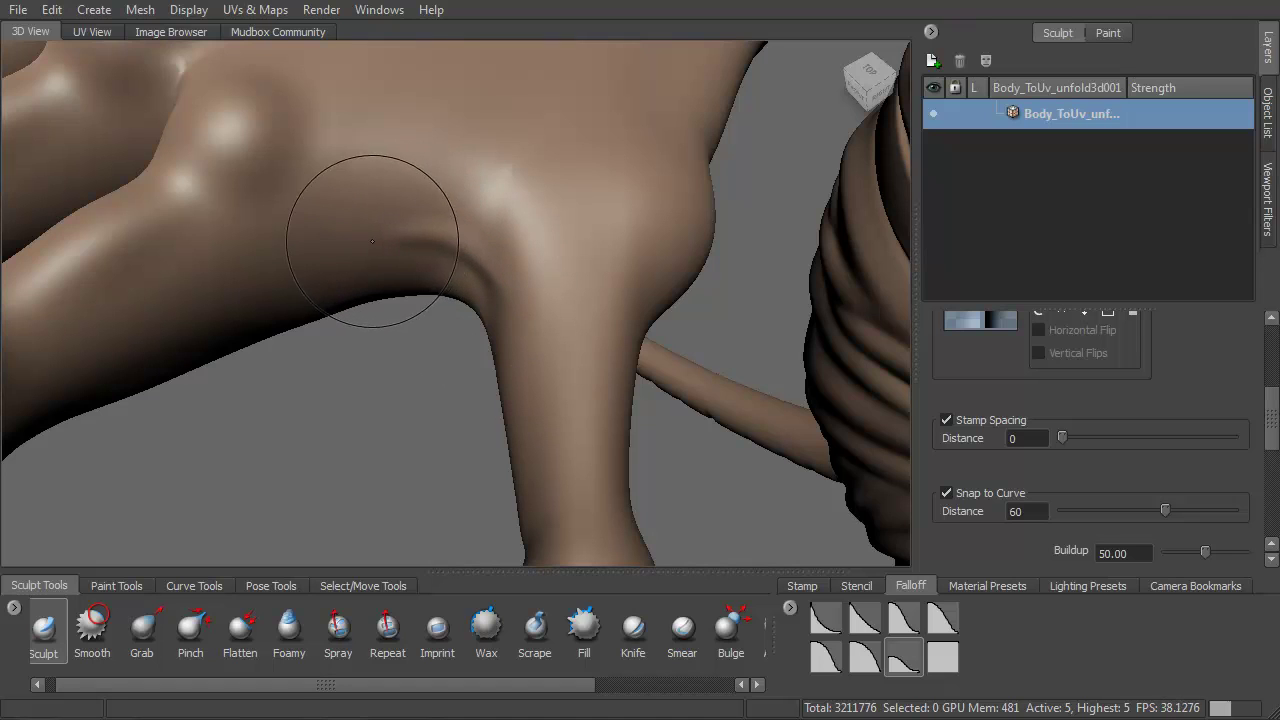
mouse_move(389, 209)
left_mouse_down()
mouse_move(423, 205)
mouse_move(523, 284)
left_mouse_up()
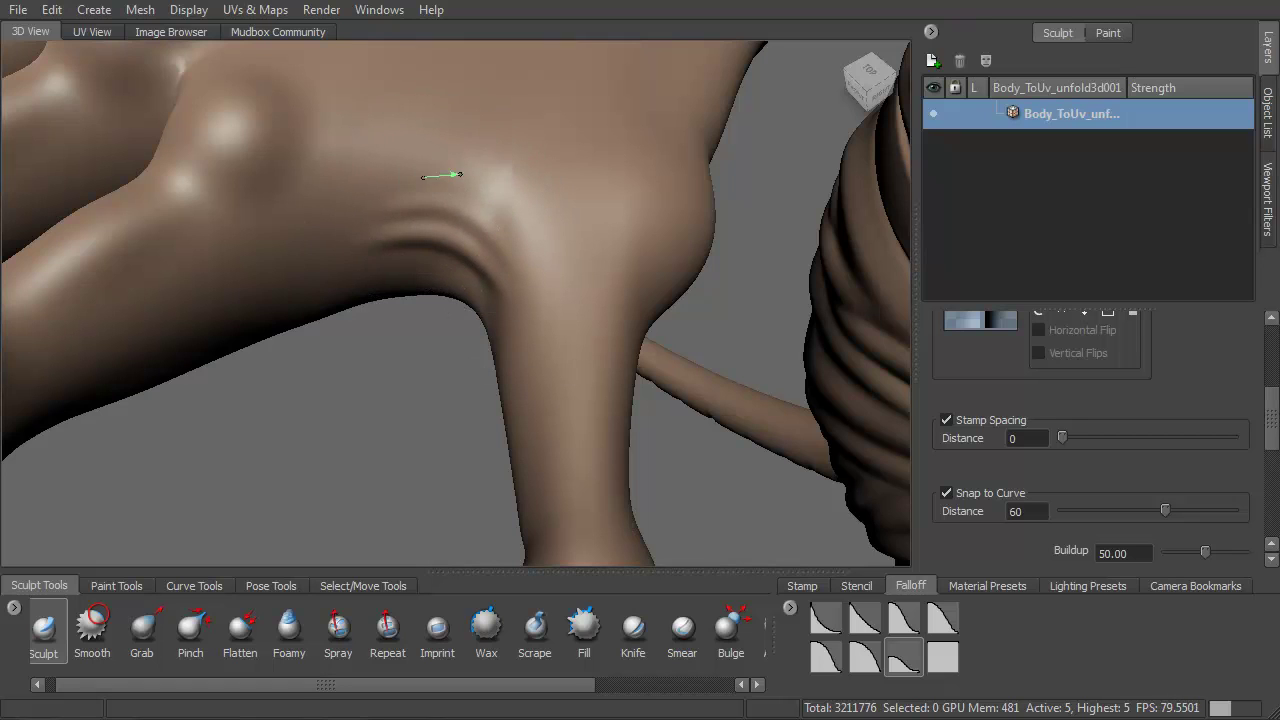
left_click_drag(534, 237, 532, 243)
left_click_drag(478, 168, 462, 165, "shift")
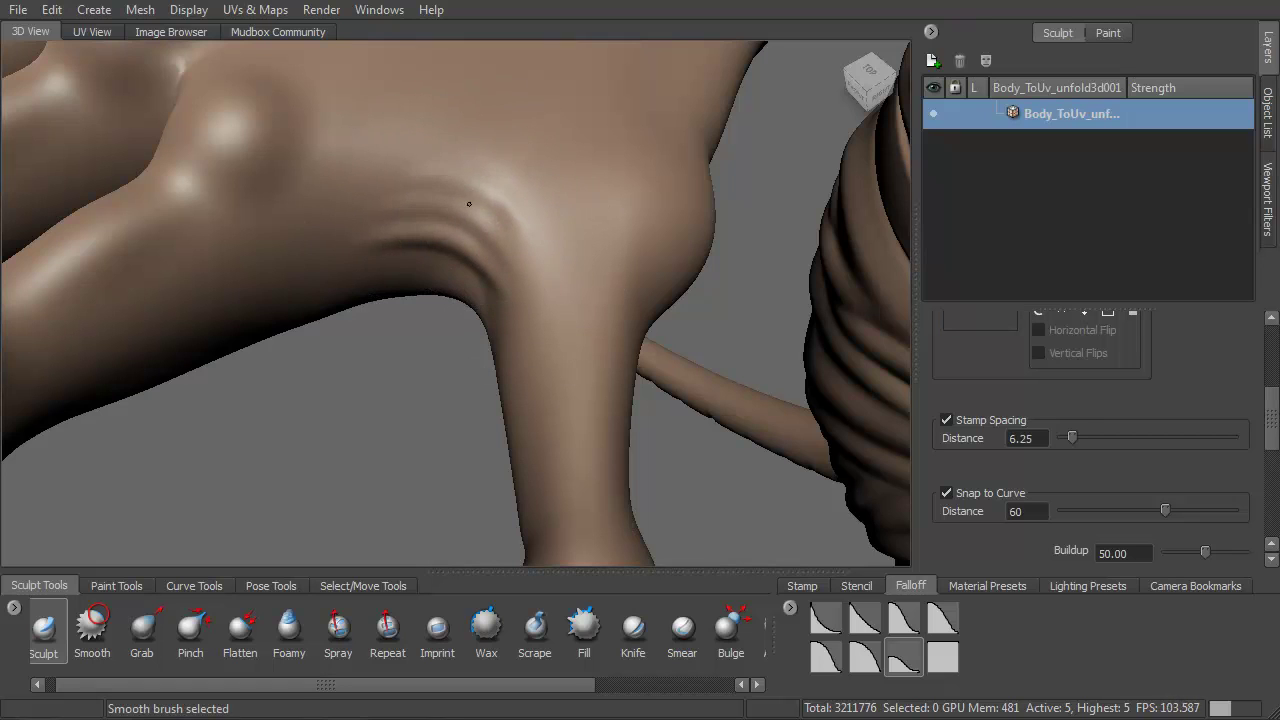
Step: Thicken the thumb along its joints and middle segment with the Bulge brush, undoing the first stroke
left_click_drag(378, 189, 248, 201, "alt")
left_click(727, 640)
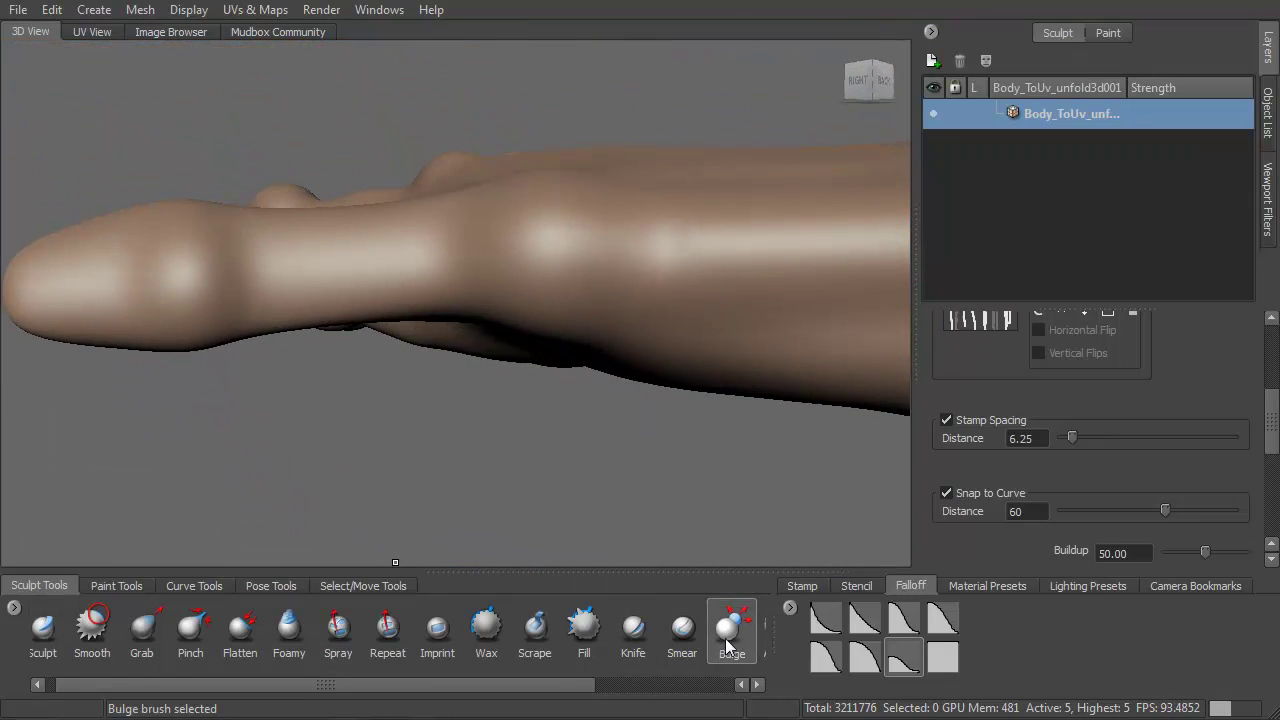
left_click_drag(236, 270, 412, 268)
key("ctrl+z")
left_click_drag(314, 274, 400, 272)
mouse_move(237, 275)
left_mouse_down()
mouse_move(426, 262)
mouse_move(509, 303)
left_mouse_up()
right_click_drag(493, 376, 484, 260, "alt")
mouse_move(484, 260)
left_mouse_down("alt")
mouse_move(466, 198)
mouse_move(468, 130)
left_mouse_up("alt")
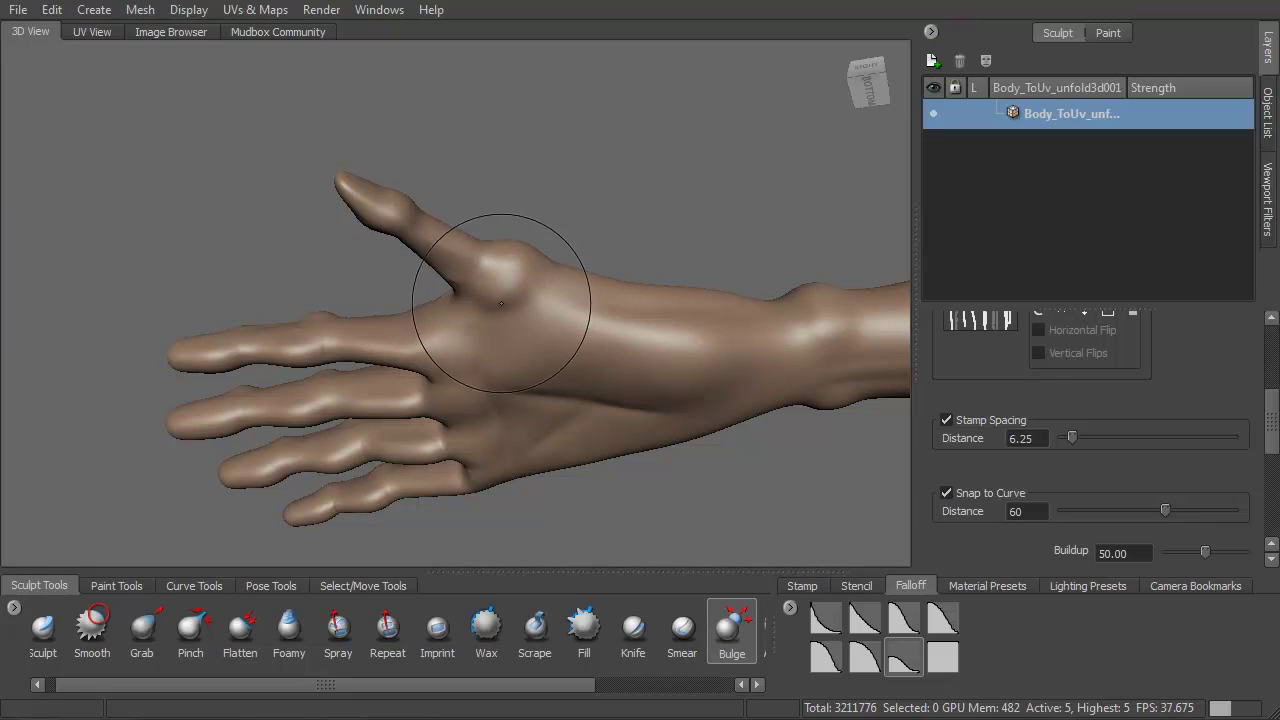
Step: Sculpt short skin creases across the back of both little finger joints with the Sculpt brush
left_click_drag(475, 298, 547, 313, "alt")
scroll(547, 313, "up", 10)
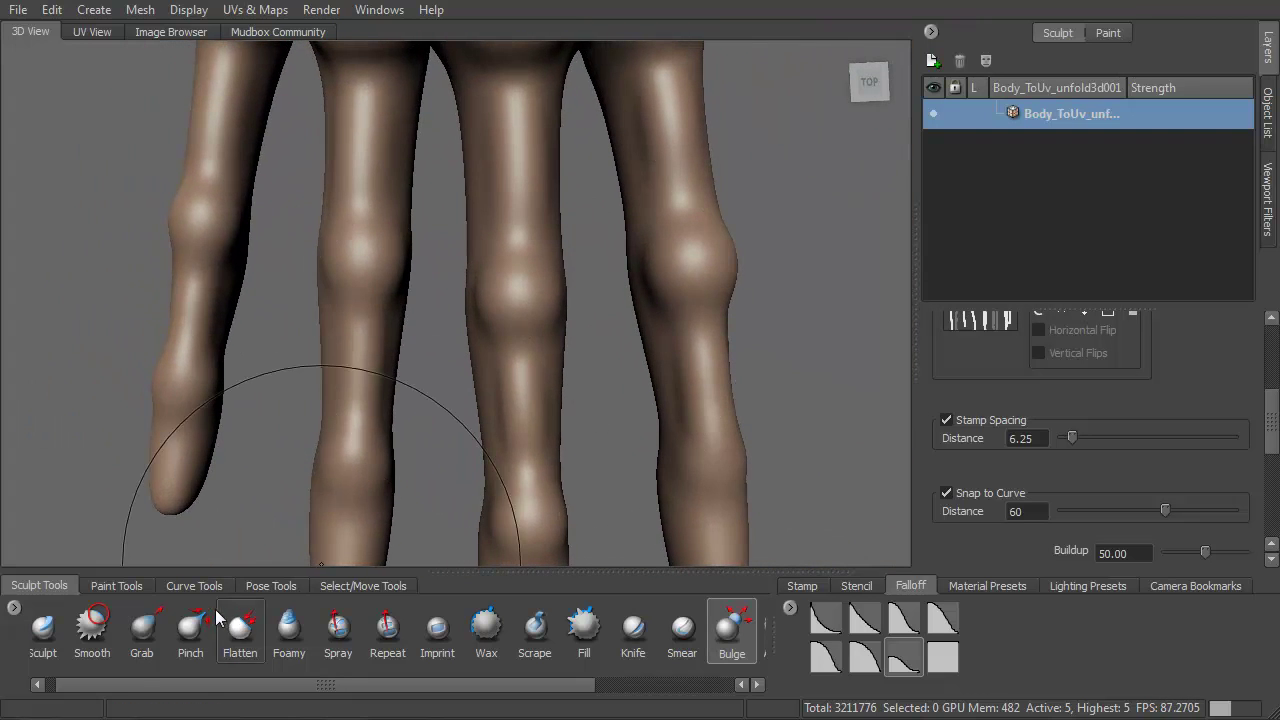
left_click(44, 630)
middle_click_drag(282, 418, 408, 454, "alt")
mouse_move(435, 281)
left_mouse_down()
mouse_move(376, 281)
mouse_move(400, 281)
left_mouse_up()
left_click_drag(431, 285, 410, 347)
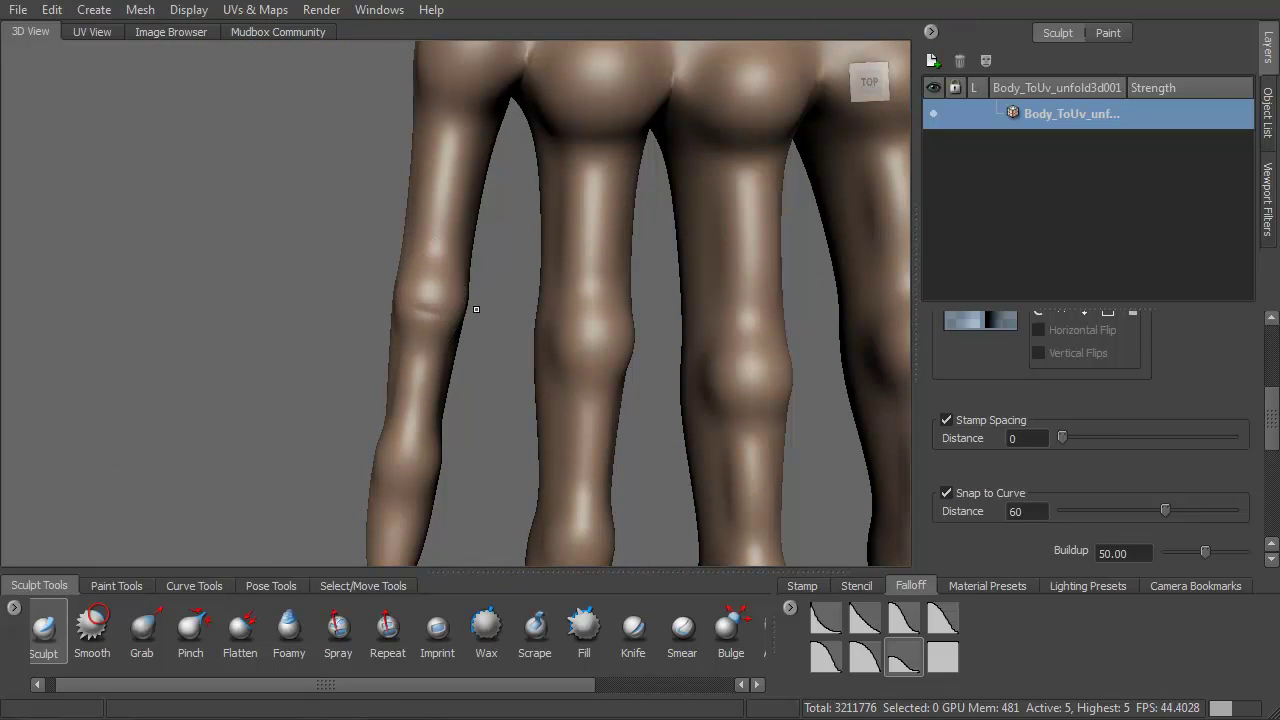
left_click_drag(471, 309, 403, 449, "alt")
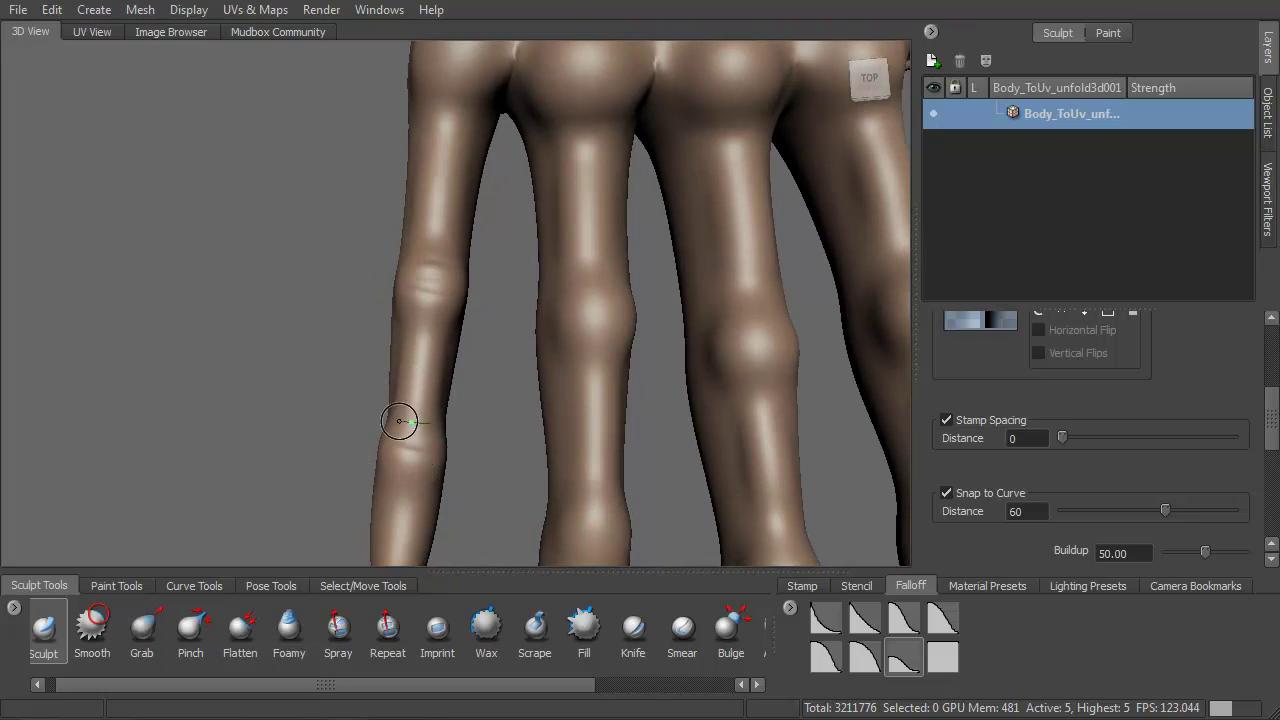
Step: Sculpt skin creases across the back of the ring finger's middle and outermost joints
left_click_drag(610, 306, 602, 323, "alt")
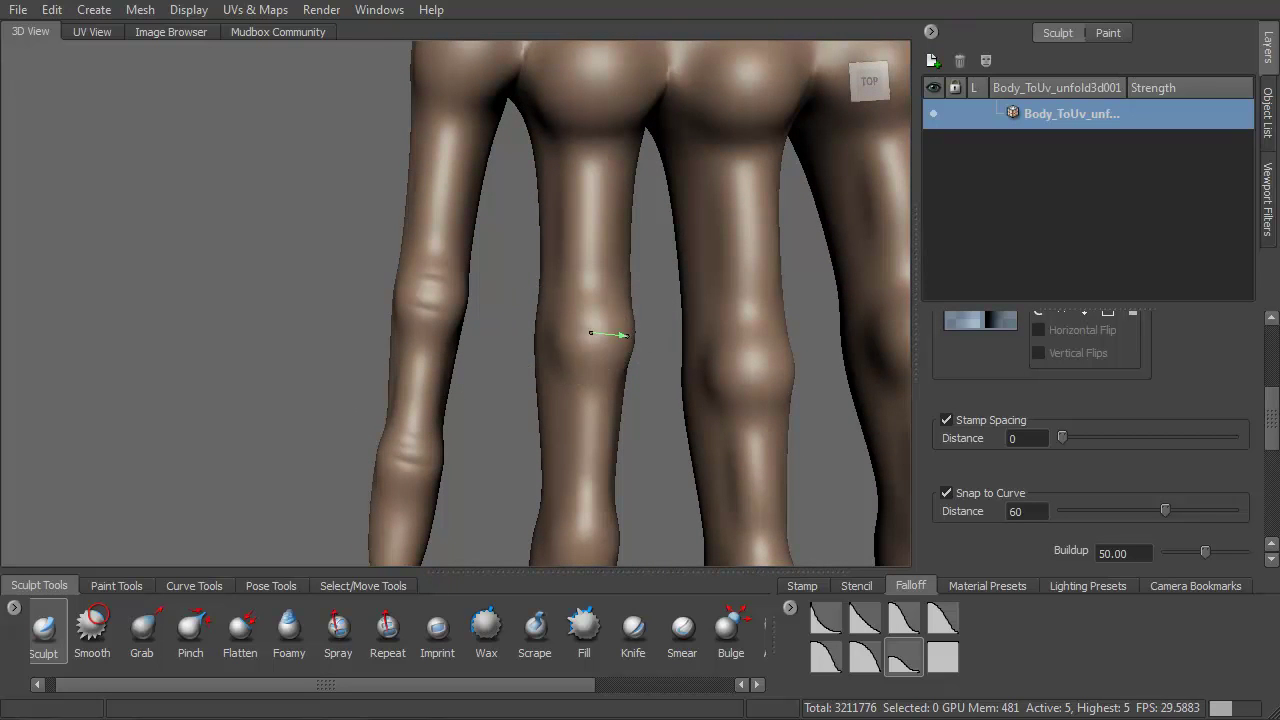
mouse_move(625, 340)
left_mouse_down("alt")
mouse_move(550, 388)
mouse_move(520, 390)
mouse_move(371, 343)
mouse_move(348, 321)
mouse_move(330, 358)
mouse_move(341, 298)
left_mouse_up("alt")
mouse_move(341, 298)
right_mouse_down("alt")
mouse_move(331, 291)
mouse_move(365, 364)
right_mouse_up("alt")
left_click_drag(417, 264, 419, 310)
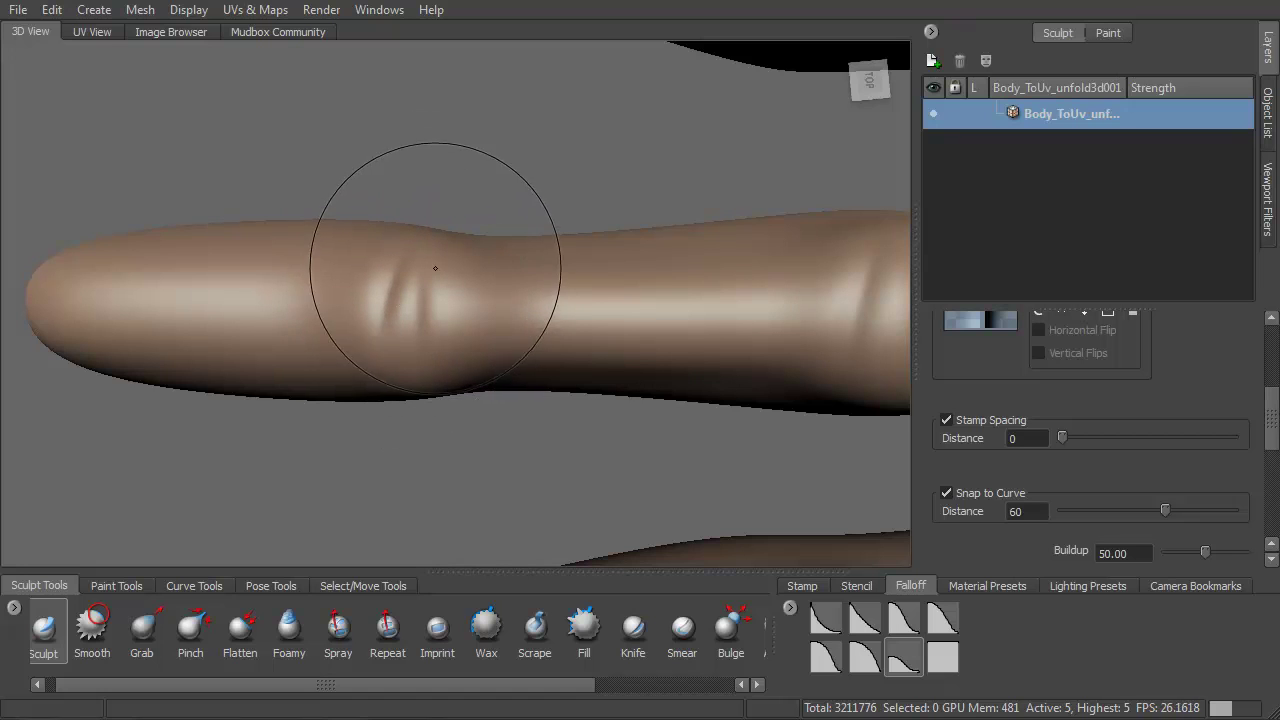
mouse_move(438, 254)
left_mouse_down("alt")
mouse_move(449, 269)
mouse_move(456, 248)
left_mouse_up("alt")
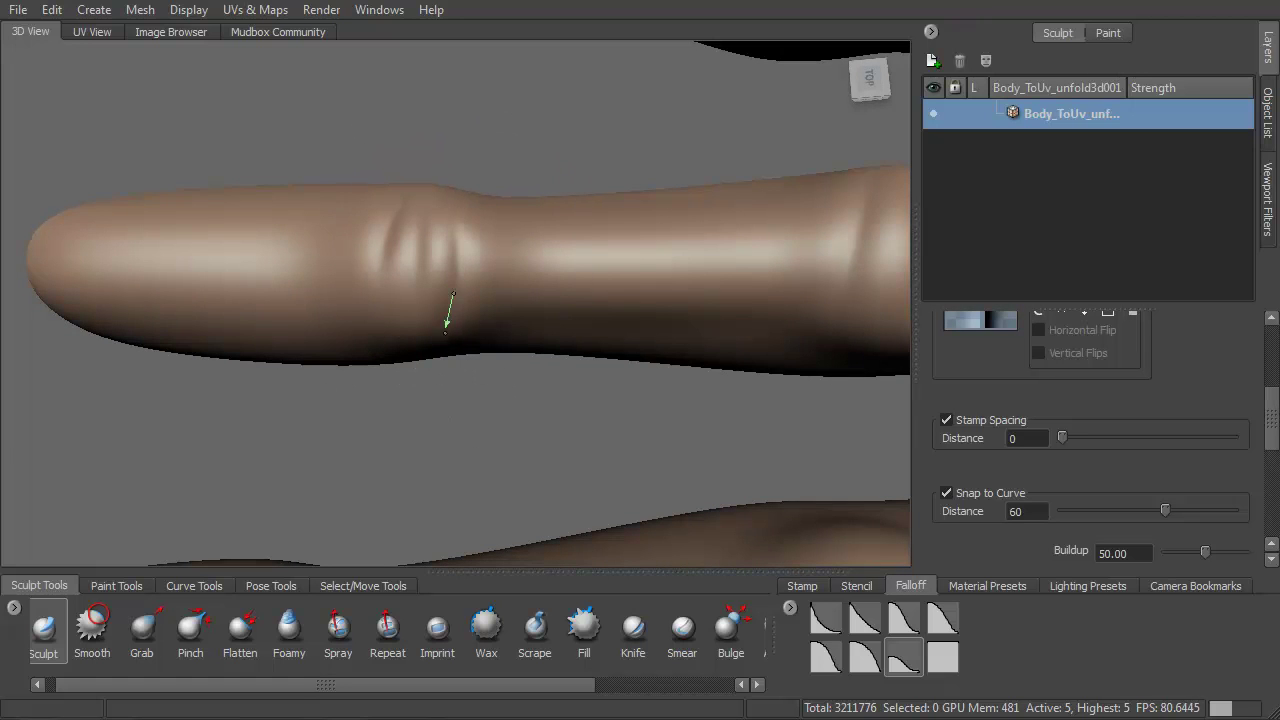
left_click_drag(443, 255, 340, 279, "alt")
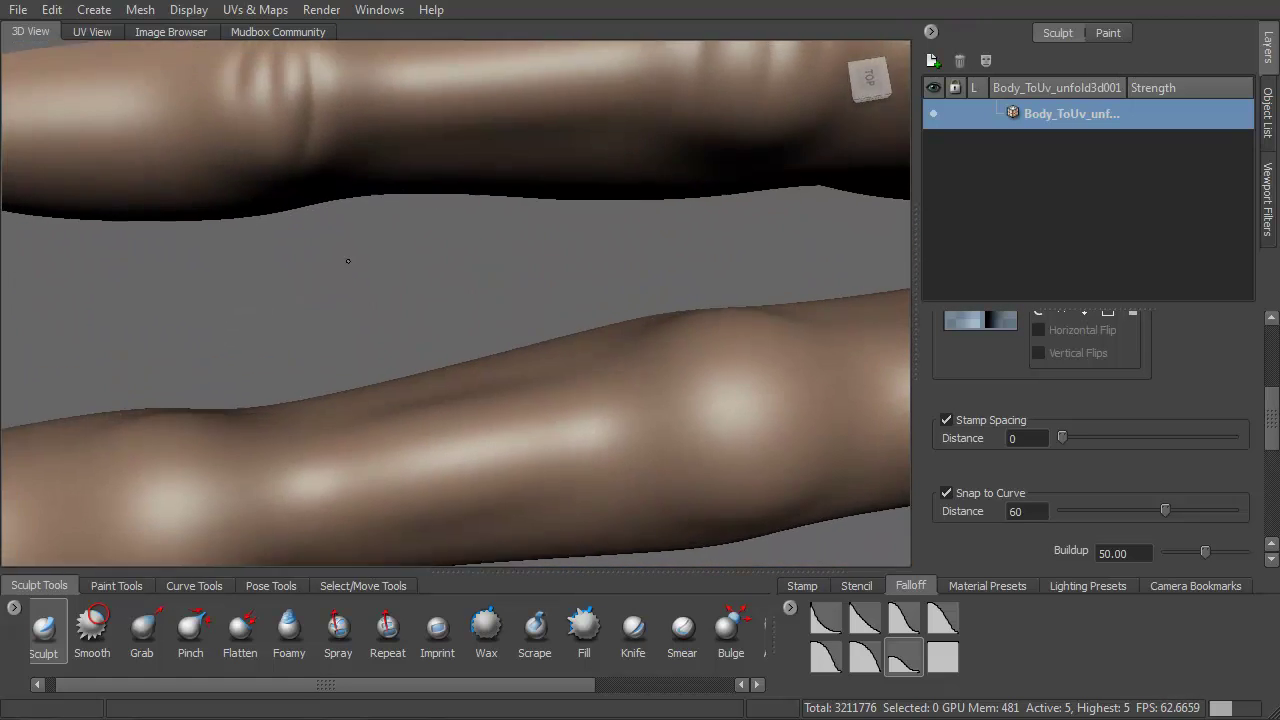
left_click_drag(356, 254, 358, 285, "alt")
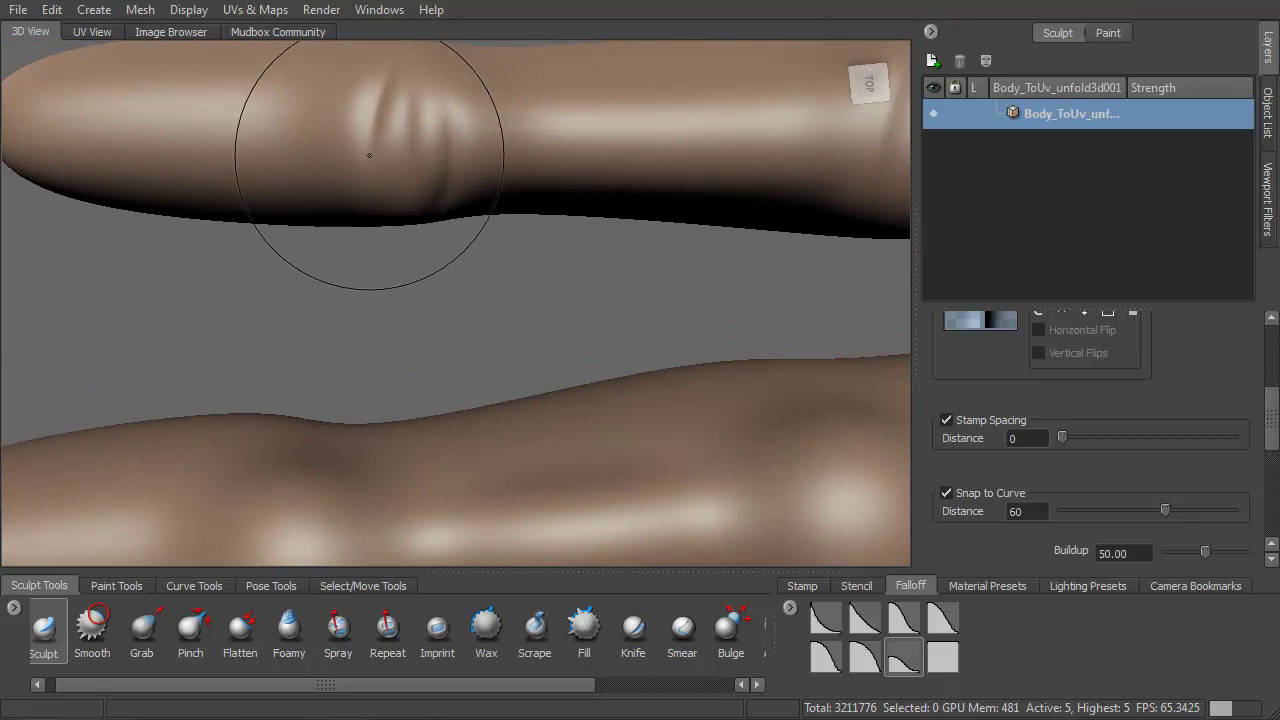
Step: Sculpt a central crease flanked by curved folds across the back of the middle finger's outermost joint
mouse_move(378, 173)
left_mouse_down("alt")
mouse_move(364, 154)
mouse_move(314, 266)
mouse_move(335, 300)
mouse_move(345, 409)
left_mouse_up("alt")
left_click_drag(338, 288, 346, 418)
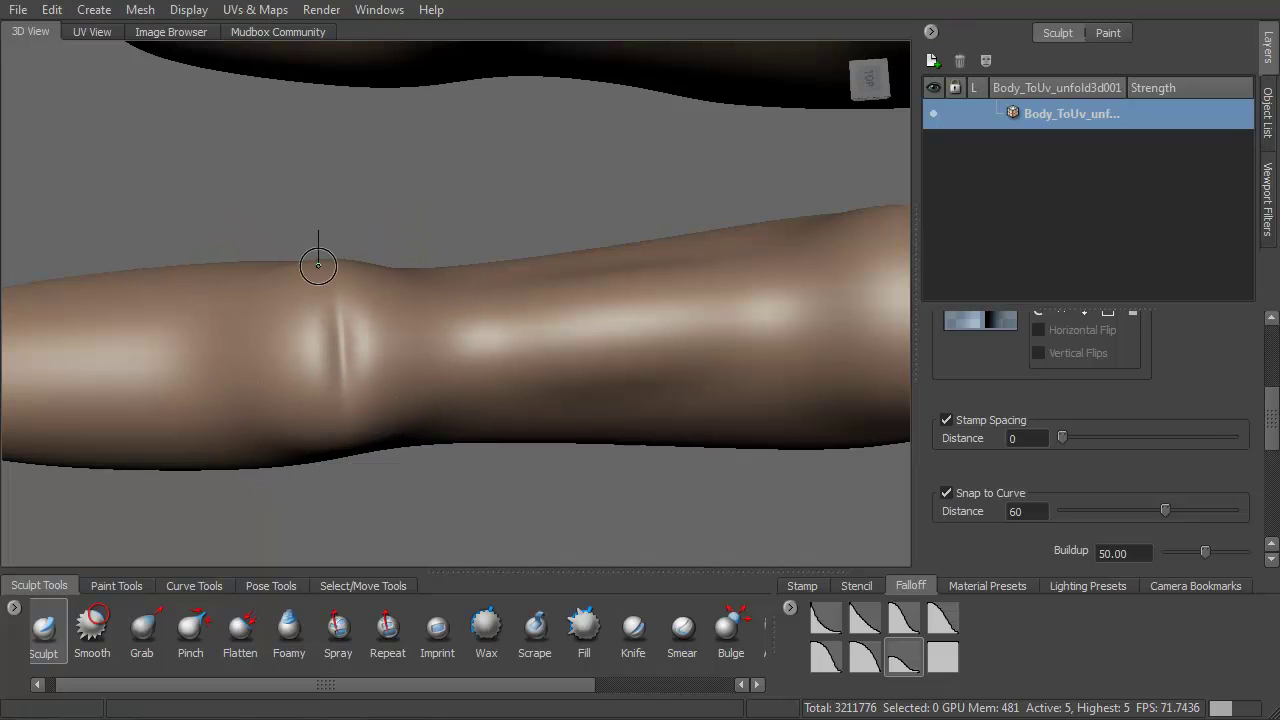
left_click_drag(283, 339, 305, 412)
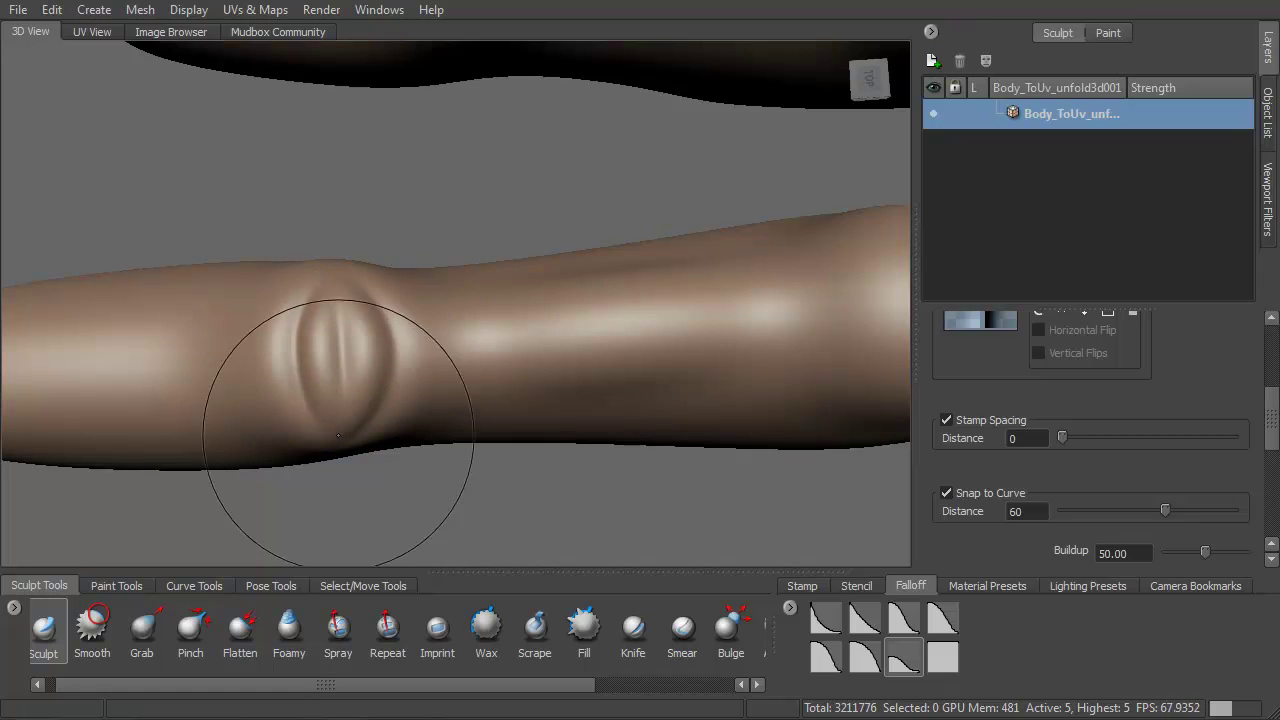
Step: Undo the last strokes on the middle finger's outermost joint and rework its creases
mouse_move(329, 557)
left_mouse_down("alt")
mouse_move(352, 310)
mouse_move(342, 329)
mouse_move(366, 364)
mouse_move(350, 345)
mouse_move(337, 320)
mouse_move(360, 326)
mouse_move(394, 369)
mouse_move(364, 453)
mouse_move(366, 367)
left_mouse_up("alt")
key("ctrl+z")
key("ctrl+z")
key("ctrl+z")
key("ctrl+z")
key("ctrl+z")
left_click_drag(428, 275, 483, 391)
scroll(470, 380, "down", 5)
middle_click_drag(440, 351, 349, 174, "alt")
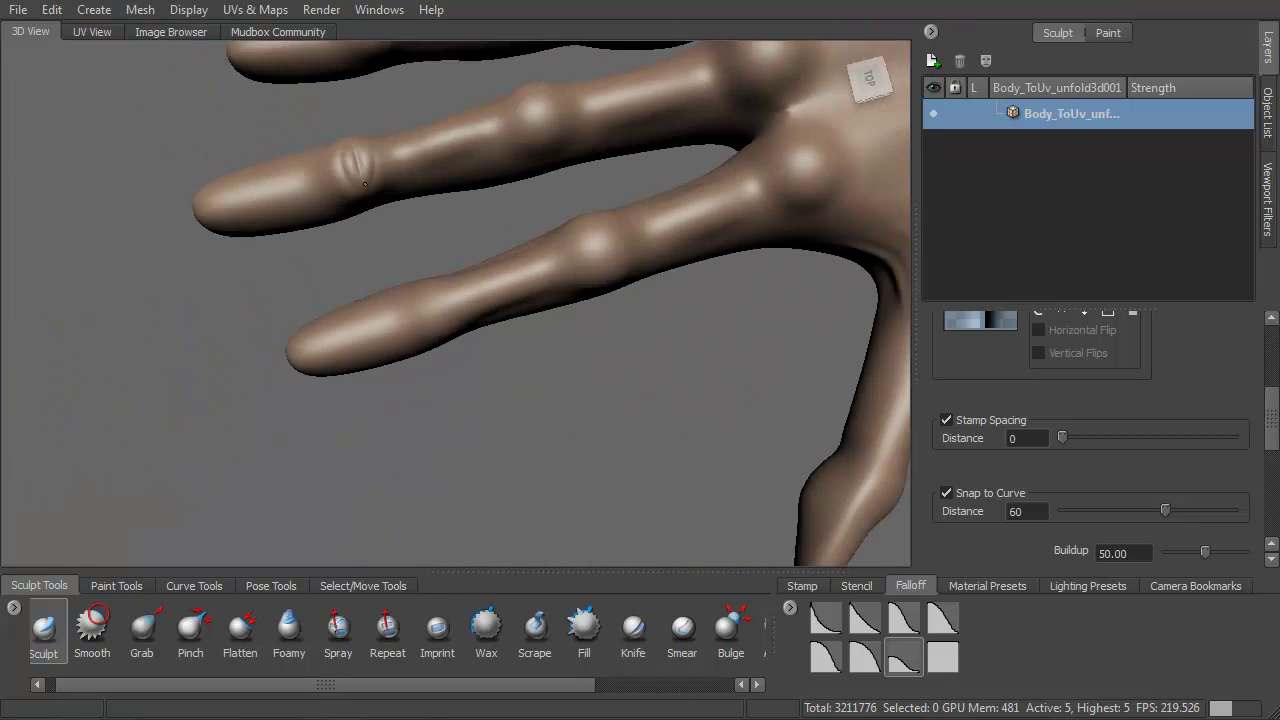
Step: Sculpt skin creases across the back of the index finger's outermost joint
scroll(397, 343, "up", 4)
mouse_move(397, 343)
left_mouse_down("alt")
mouse_move(420, 347)
mouse_move(362, 301)
left_mouse_up("alt")
left_click_drag(366, 372, 411, 252, "alt")
left_click_drag(434, 328, 392, 325, "alt")
Step: Sculpt a row of fine creases across the back of the index finger's middle joint
middle_click_drag(573, 266, 277, 346, "alt")
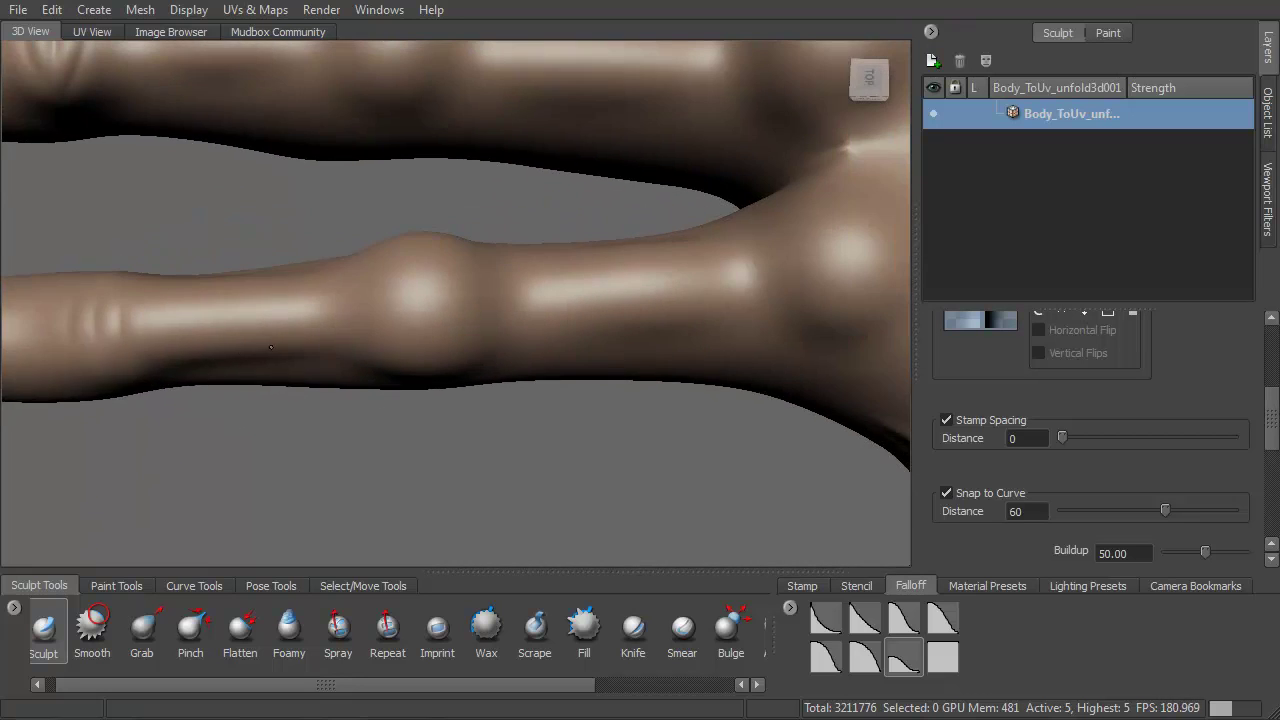
left_click_drag(277, 346, 298, 354, "alt")
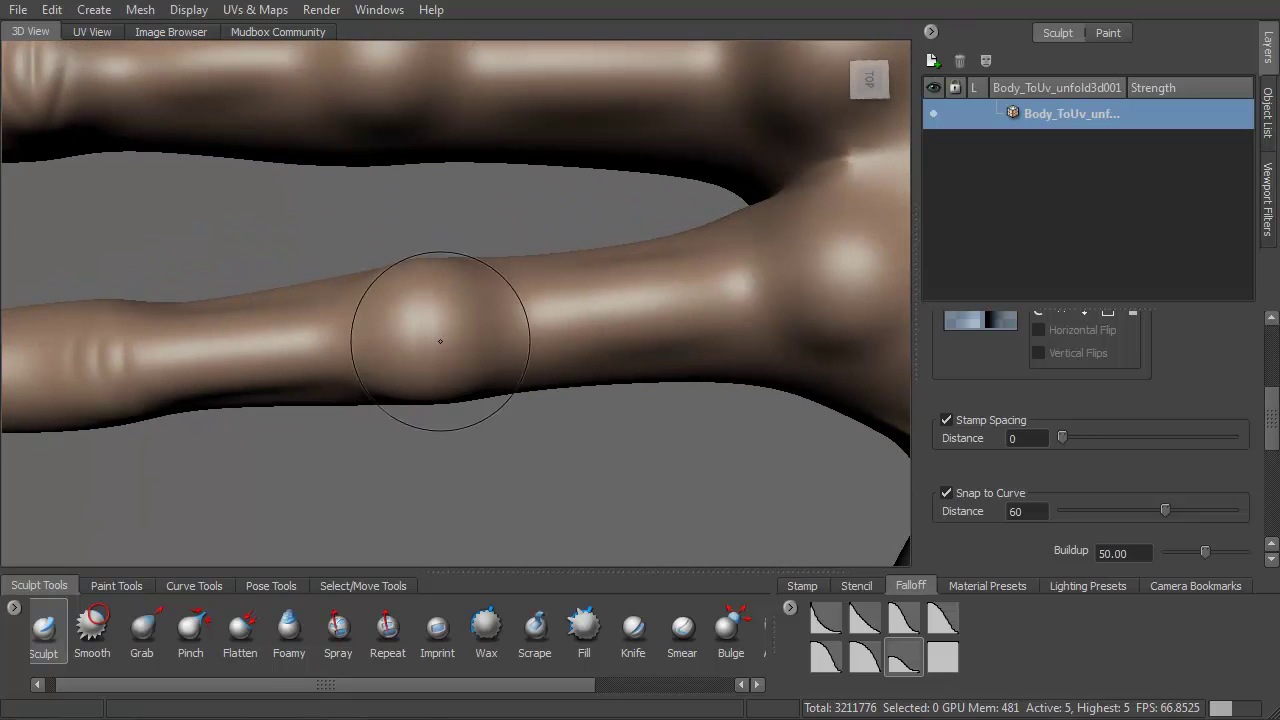
left_click_drag(419, 302, 420, 269)
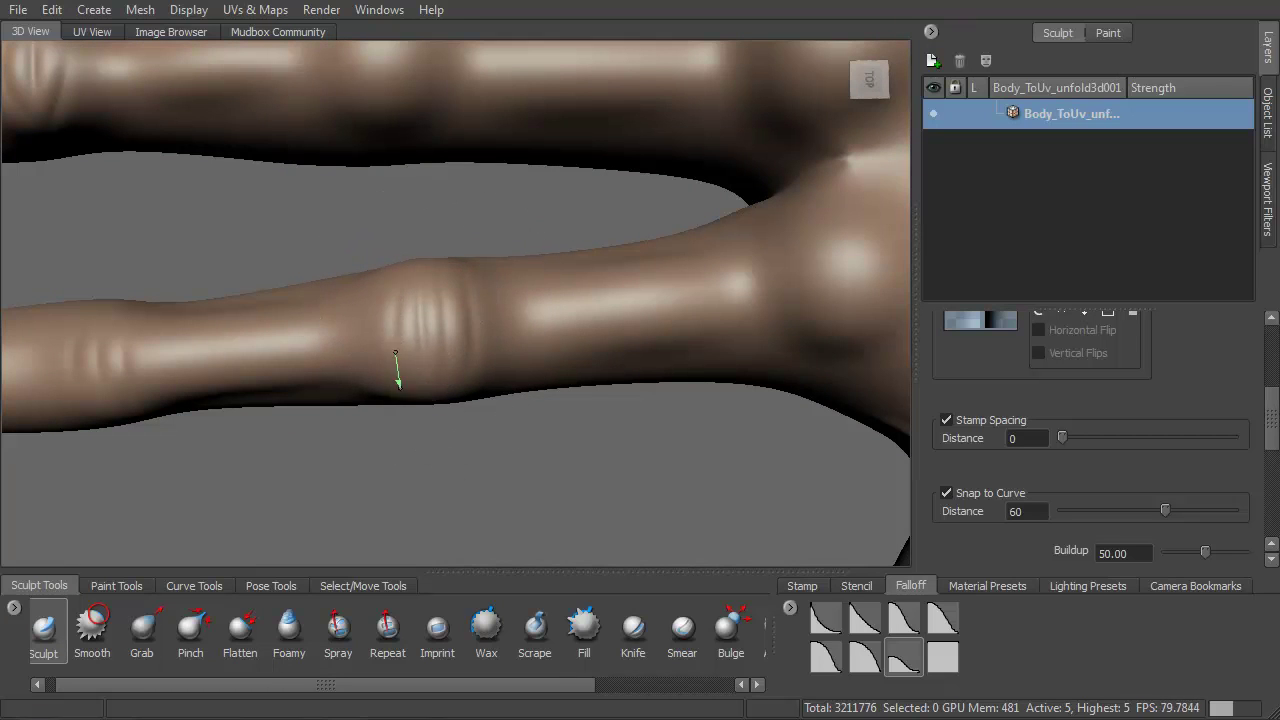
mouse_move(385, 293)
left_mouse_down("alt")
mouse_move(405, 341)
mouse_move(363, 415)
mouse_move(401, 357)
left_mouse_up("alt")
Step: Sculpt crosswise creases over the back of the middle finger's middle joint
right_click_drag(401, 357, 340, 182, "alt")
left_click_drag(340, 182, 381, 262, "alt")
right_click_drag(380, 237, 374, 357, "alt")
left_click_drag(374, 357, 384, 318, "alt")
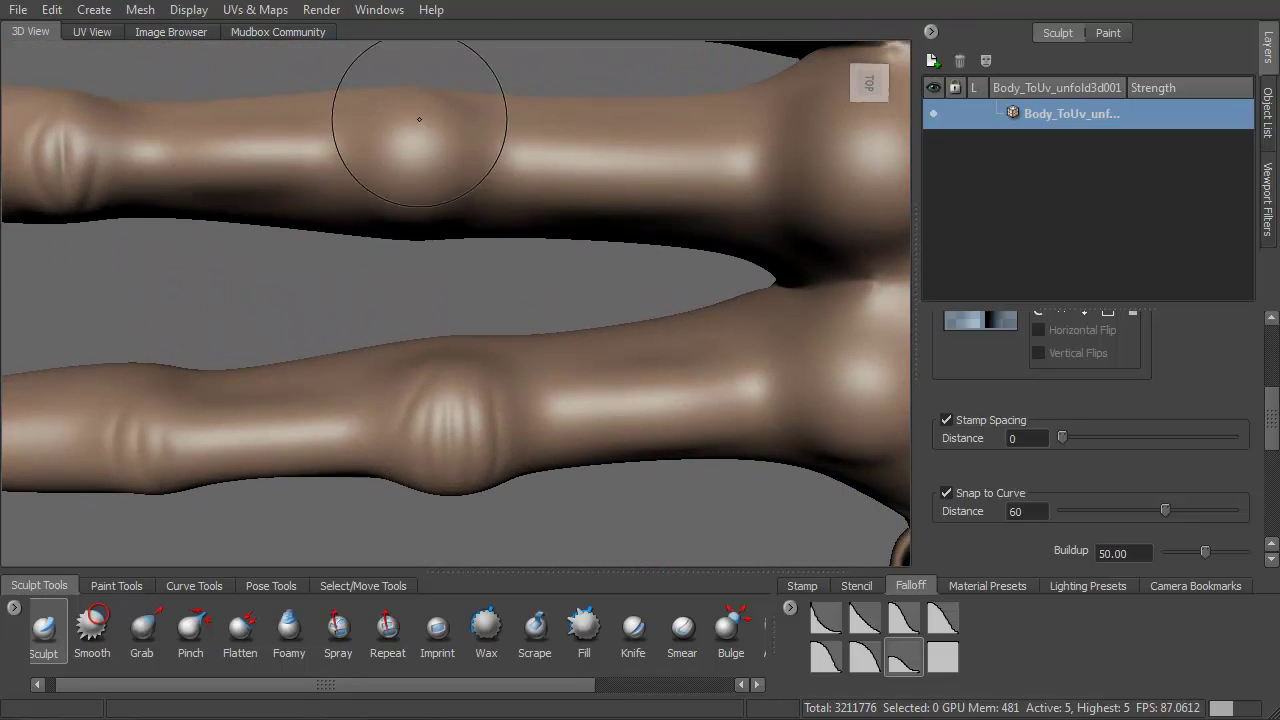
left_click_drag(409, 206, 408, 224)
left_click_drag(439, 93, 418, 244)
mouse_move(391, 92)
left_mouse_down()
mouse_move(380, 206)
mouse_move(407, 224)
left_mouse_up()
left_click_drag(468, 104, 465, 226)
left_click_drag(447, 226, 479, 213, "alt")
left_click_drag(454, 109, 454, 144)
Step: Sculpt several long skin creases across the back of the thumb's outer joint
mouse_move(454, 209)
left_mouse_down("alt")
mouse_move(480, 243)
mouse_move(463, 234)
mouse_move(433, 247)
mouse_move(523, 263)
mouse_move(409, 200)
mouse_move(409, 149)
mouse_move(366, 159)
mouse_move(340, 200)
mouse_move(356, 216)
left_mouse_up("alt")
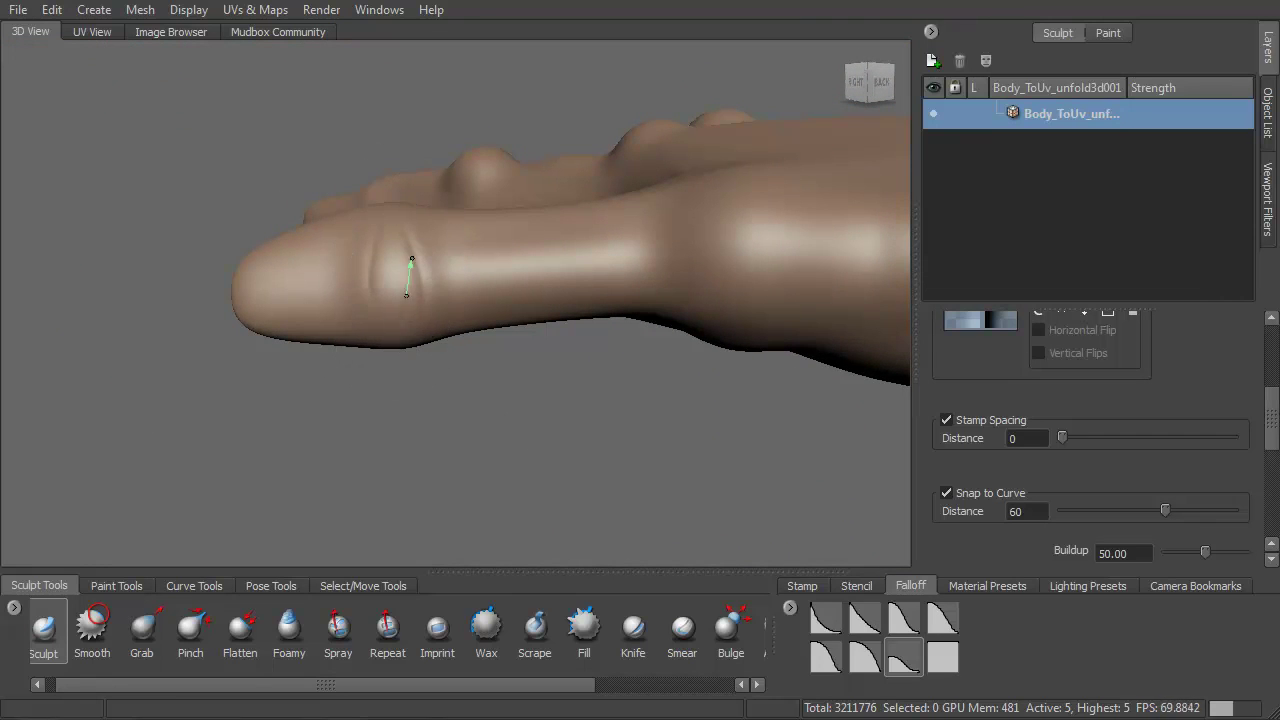
right_click_drag(348, 272, 338, 380, "alt")
left_click_drag(313, 123, 316, 217)
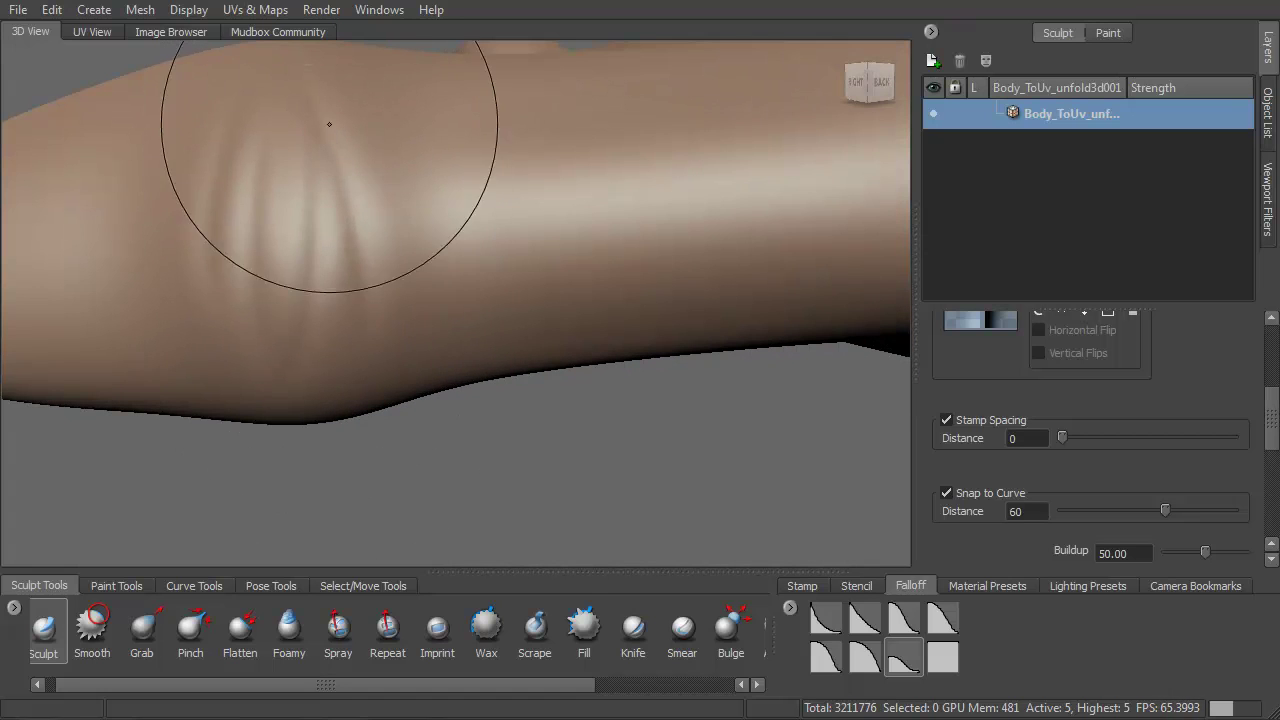
Step: Sculpt a crosswise skin crease over the little finger's base knuckle on the back of the hand
scroll(343, 200, "down", 6)
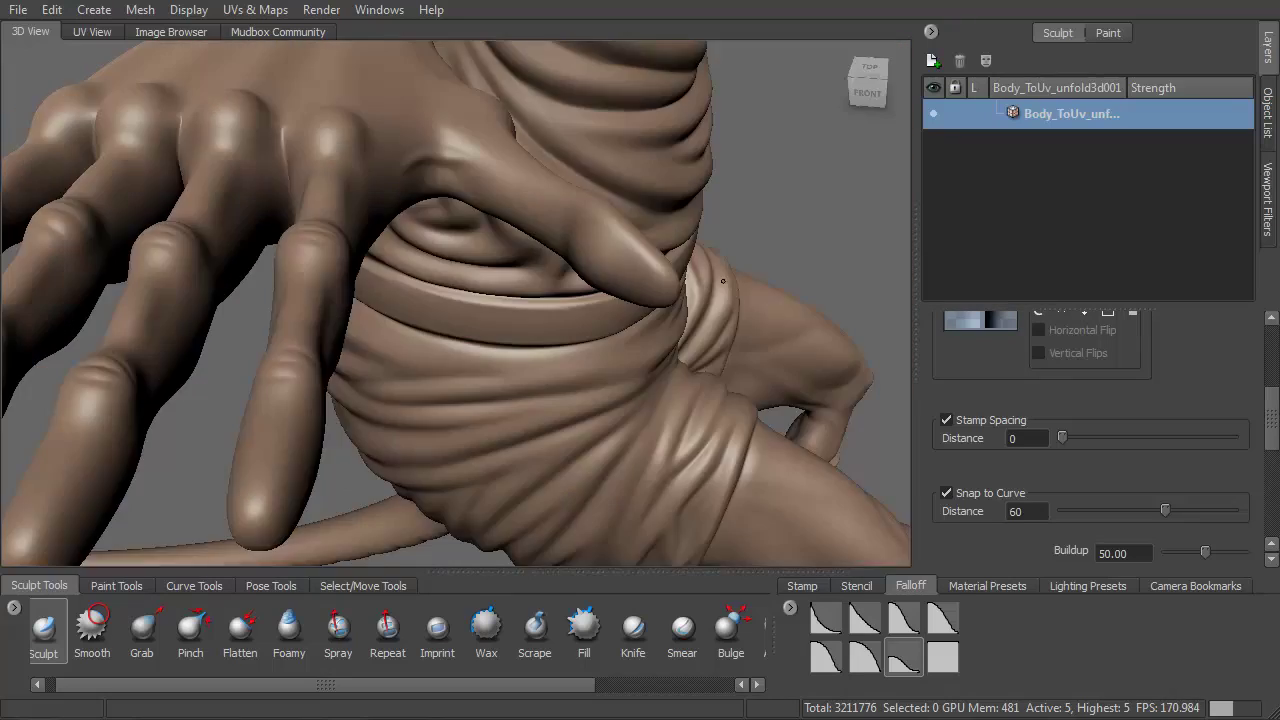
left_click_drag(723, 281, 646, 366, "alt")
middle_click_drag(646, 366, 642, 216, "alt")
left_click_drag(642, 216, 523, 206, "alt")
right_click_drag(523, 206, 520, 400, "alt")
left_click_drag(431, 307, 435, 307, "alt")
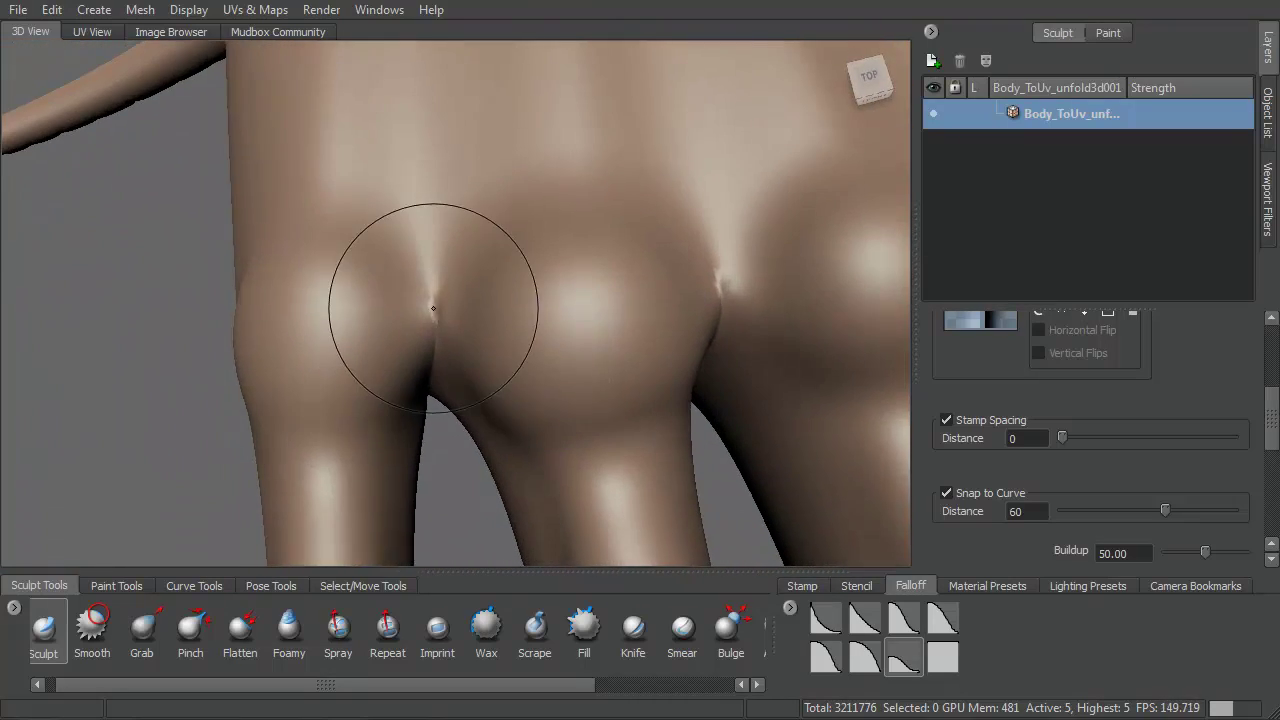
scroll(435, 307, "down", 2)
scroll(423, 300, "down", 2)
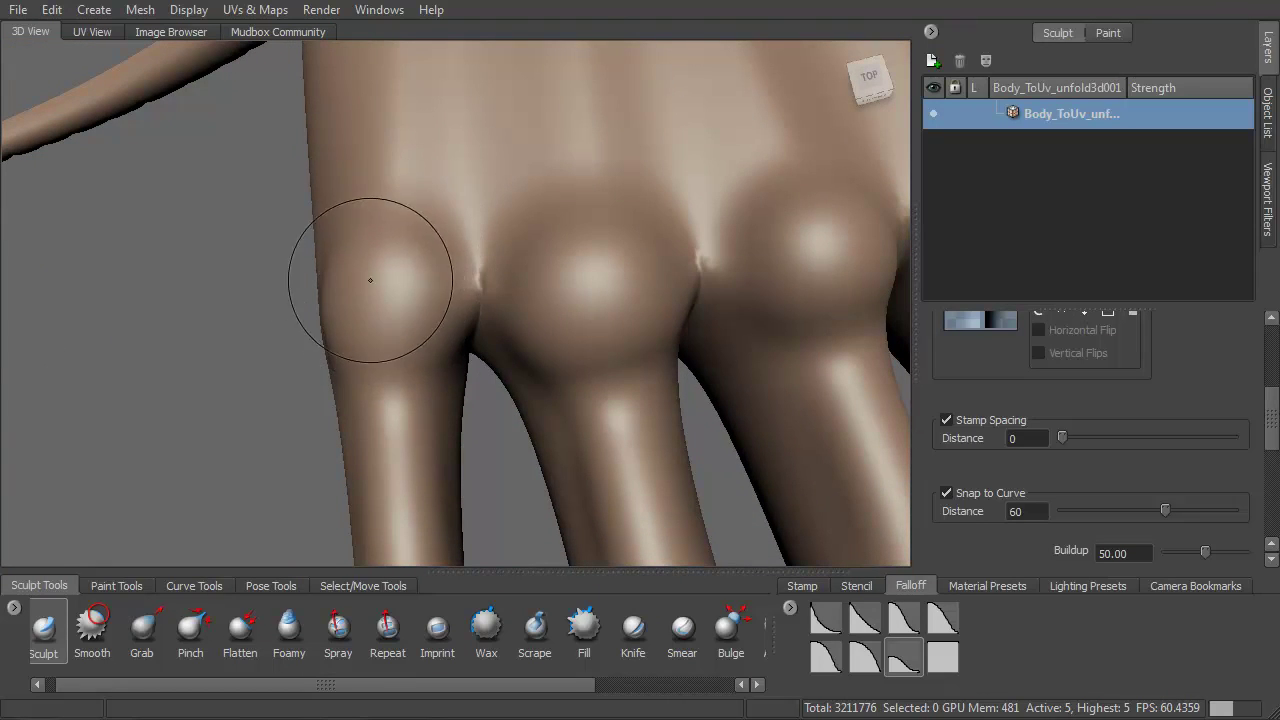
left_click_drag(368, 296, 440, 302)
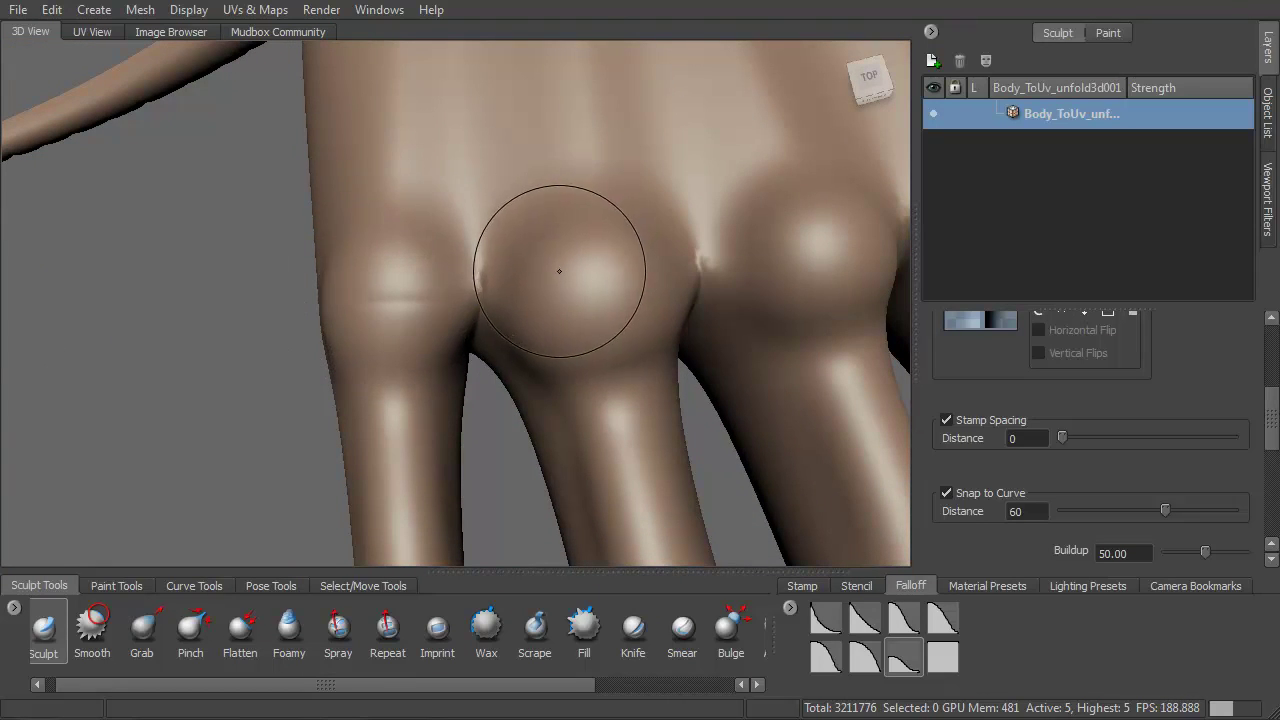
Step: Choose the Bulge brush and turn on Steady Stroke with a distance of 8
right_click_drag(557, 278, 494, 266, "alt")
middle_click_drag(494, 266, 477, 329, "alt")
left_click_drag(477, 329, 474, 340, "alt")
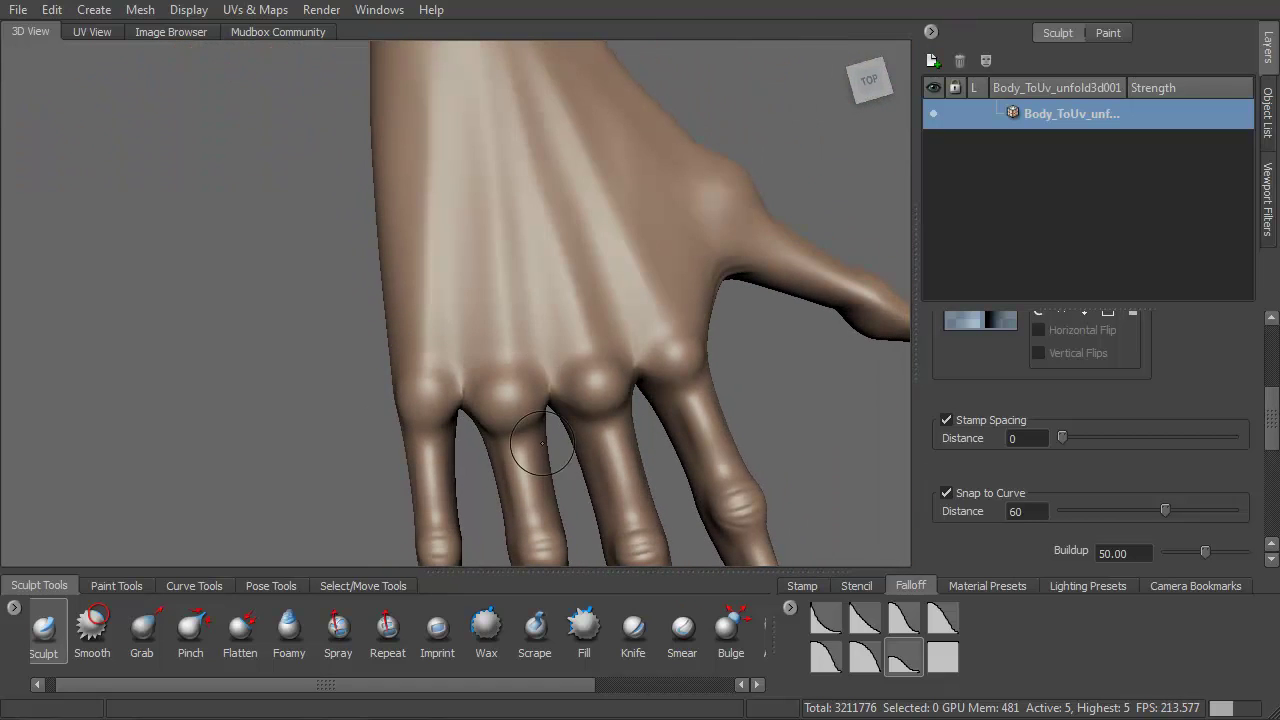
middle_click_drag(483, 355, 505, 363, "alt")
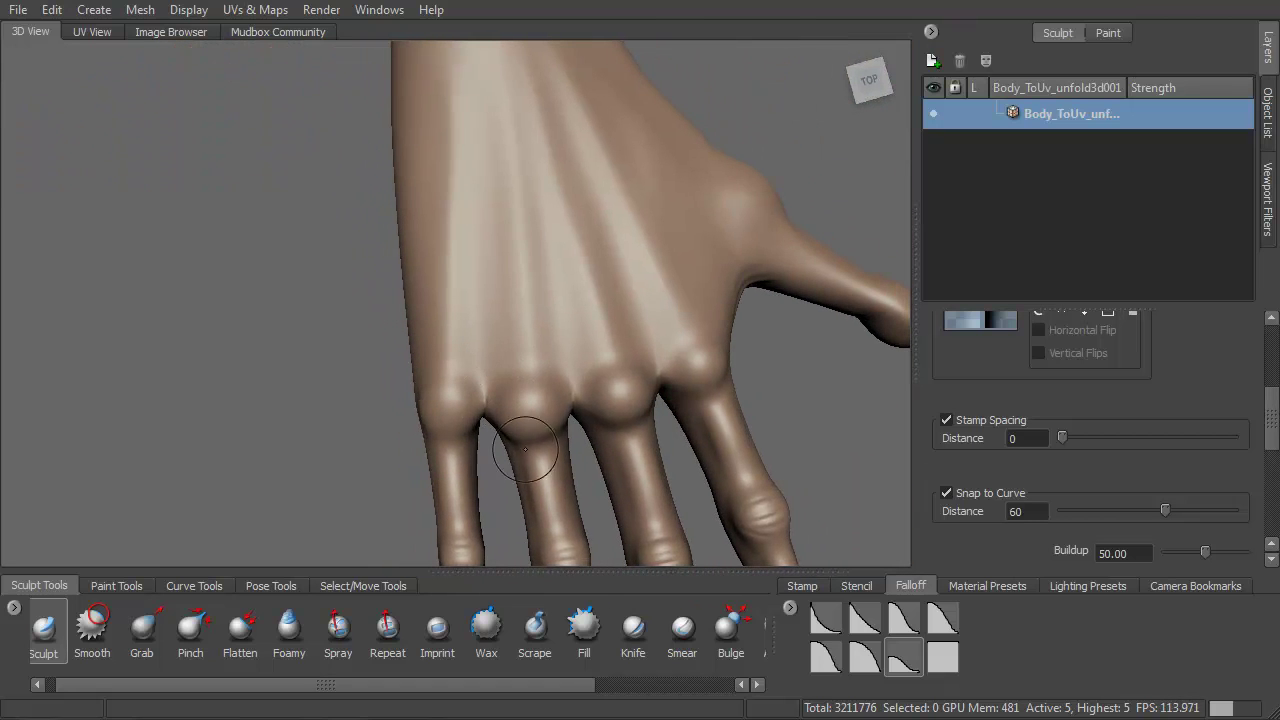
left_click(748, 642)
left_click_drag(1274, 431, 1274, 499)
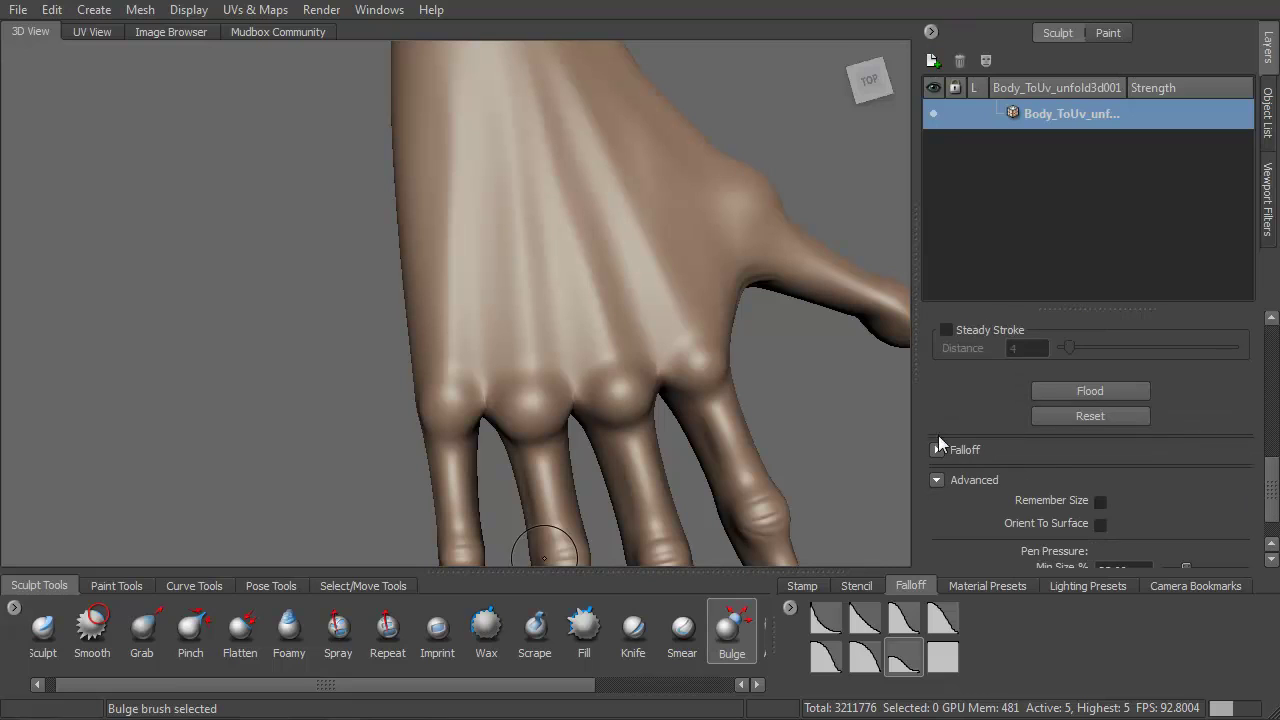
left_click(952, 330)
type("8")
key("Return")
right_click_drag(566, 346, 577, 297, "alt")
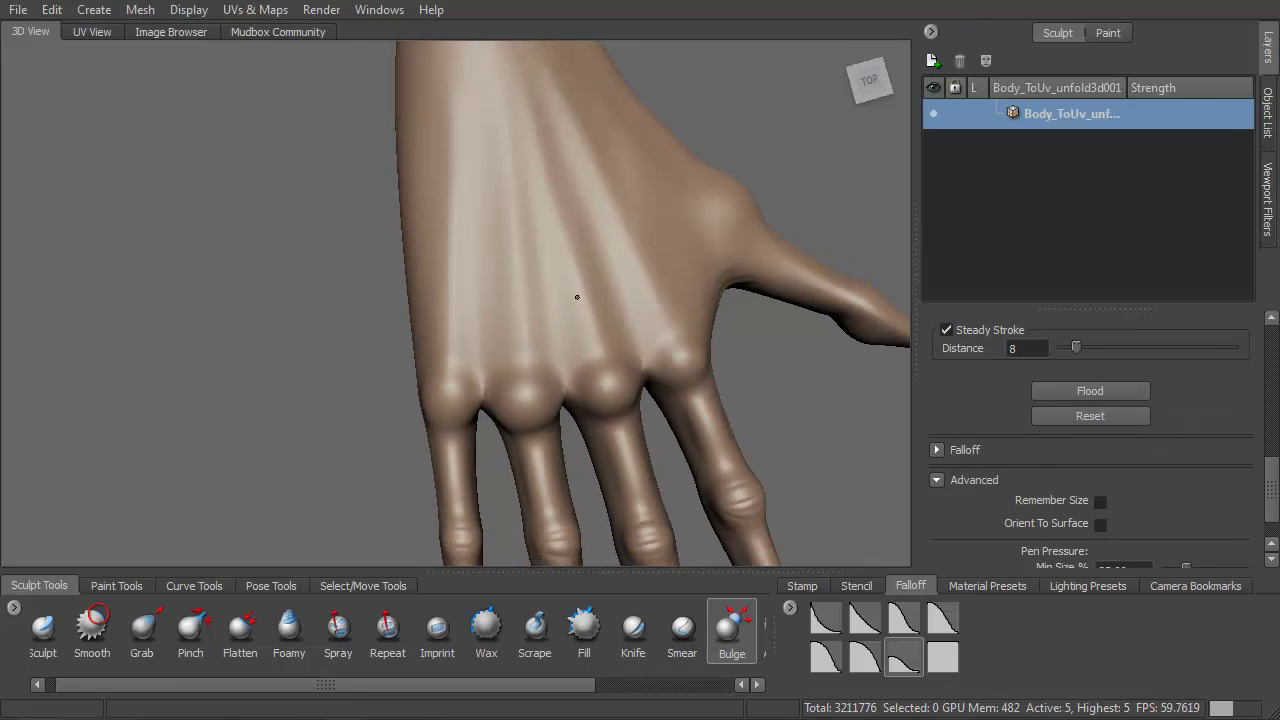
Step: Try a Bulge stroke for a tendon running from the wrist down the back of the hand, and undo it
mouse_move(577, 296)
left_mouse_down("alt")
mouse_move(497, 300)
mouse_move(466, 286)
mouse_move(443, 265)
mouse_move(450, 233)
left_mouse_up("alt")
left_click_drag(425, 128, 422, 198)
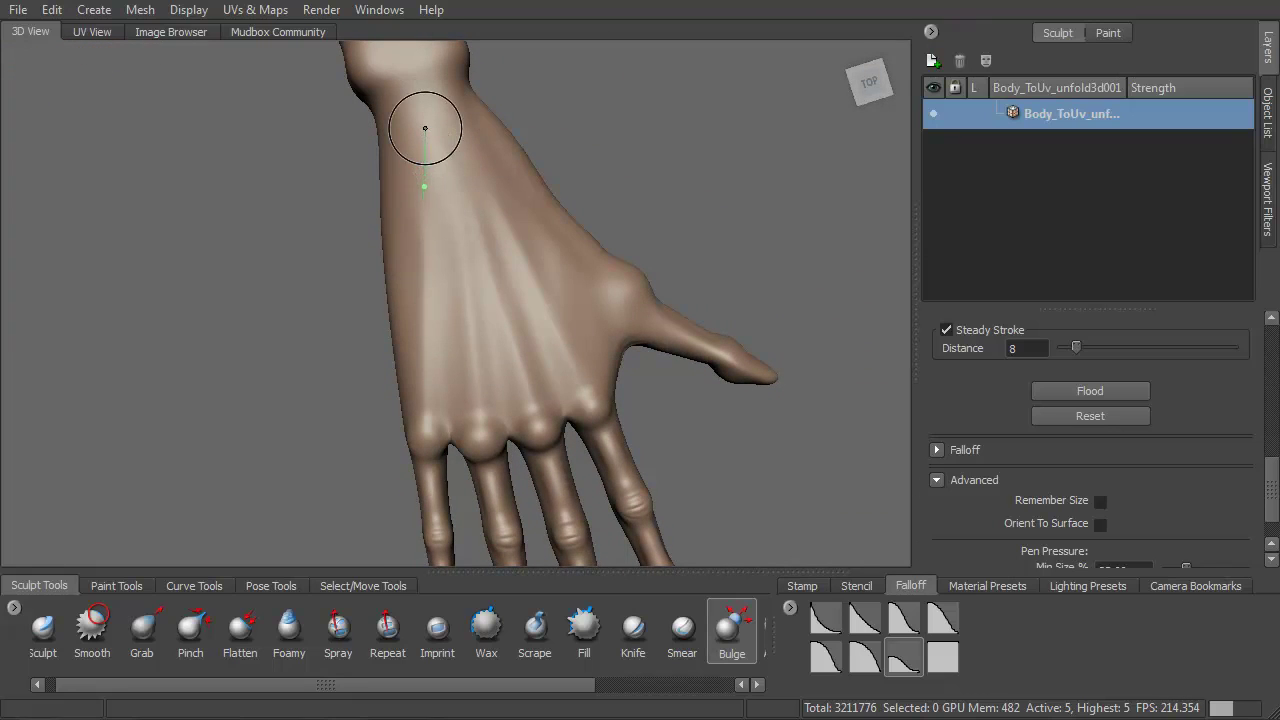
mouse_move(425, 204)
left_mouse_down()
mouse_move(424, 270)
mouse_move(451, 257)
left_mouse_up()
key("ctrl+z")
Step: Set the Bulge brush's strength to 1
left_click_drag(1276, 488, 1276, 342)
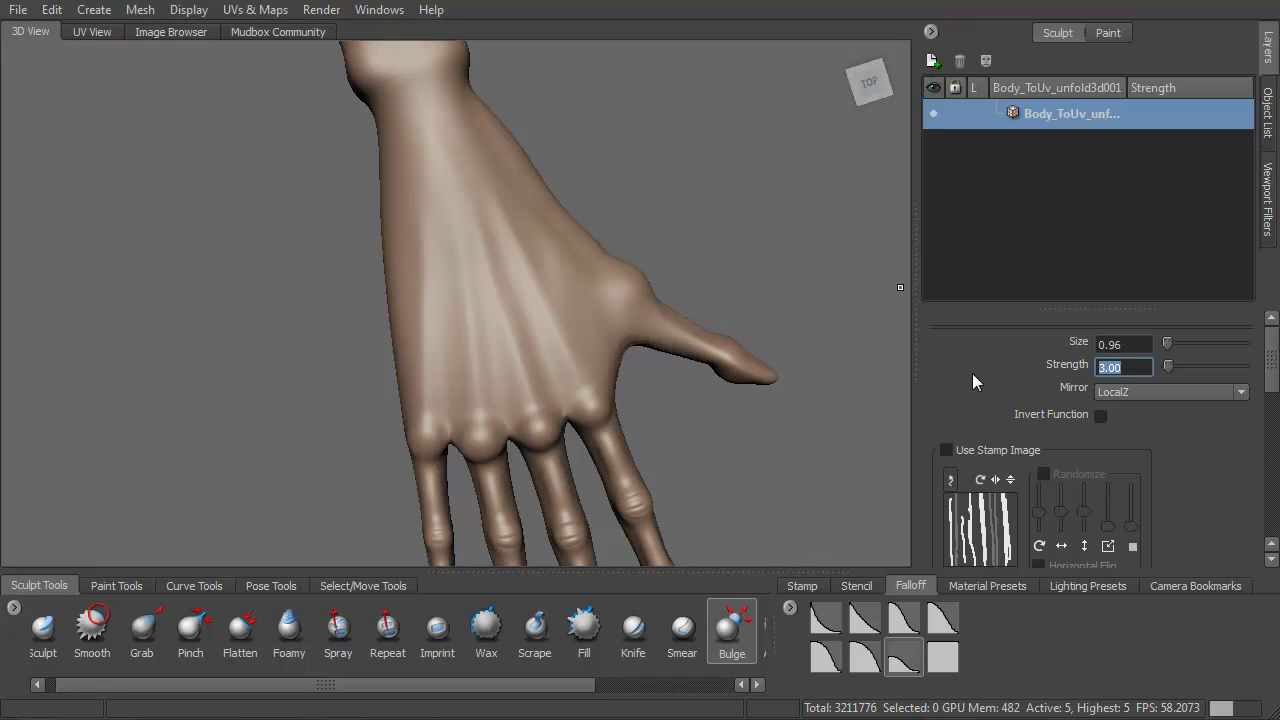
type("1")
key("Return")
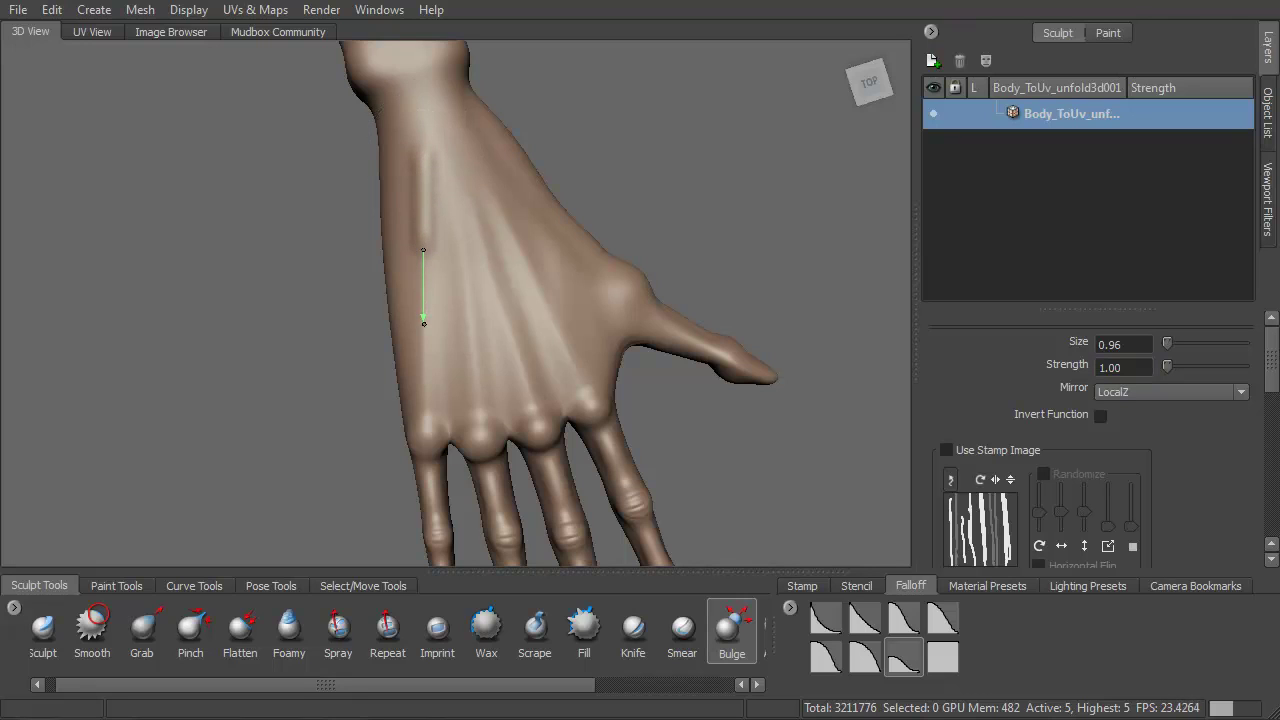
Step: Try raising the little finger's tendon from the wrist to its knuckle with softer Bulge strokes
left_click_drag(424, 327, 425, 460)
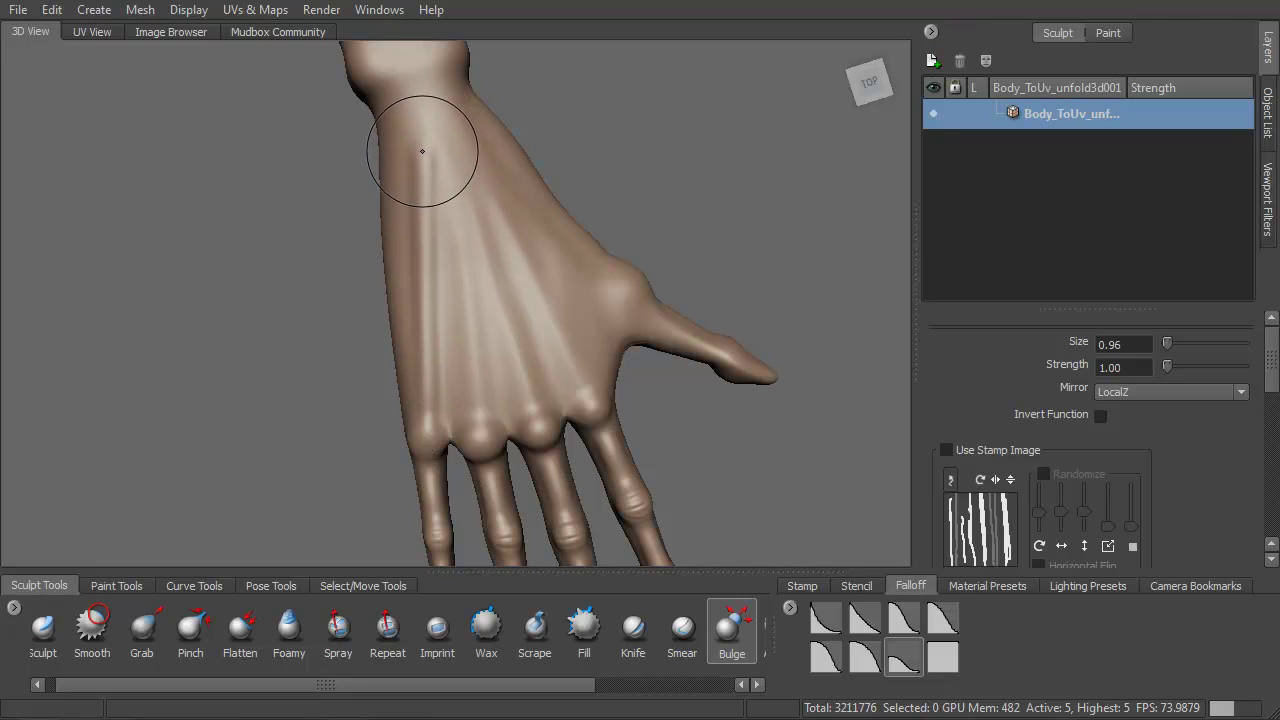
key("ctrl+z")
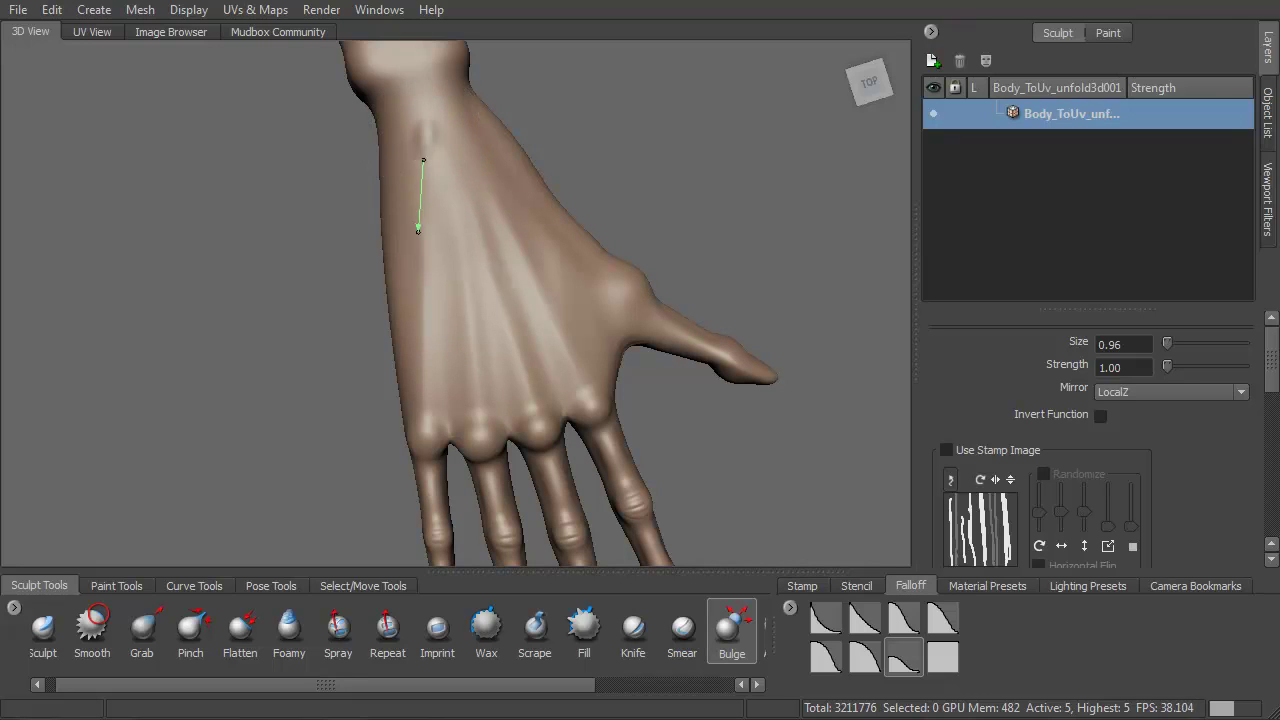
left_click_drag(416, 289, 414, 322)
mouse_move(431, 126)
left_mouse_down()
mouse_move(483, 320)
mouse_move(542, 234)
left_mouse_up()
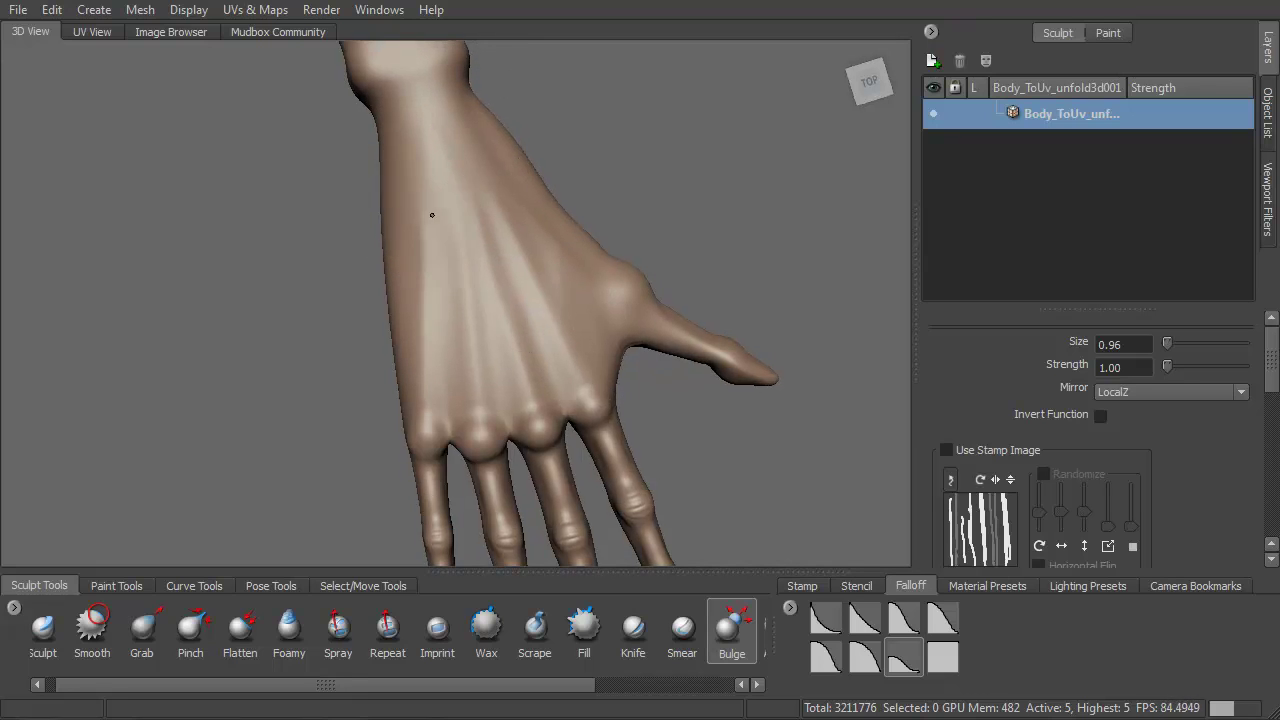
Step: Raise thin tendon ridges from the wrist to the little and ring finger knuckles with the Bulge brush
left_click_drag(429, 219, 436, 216, "alt")
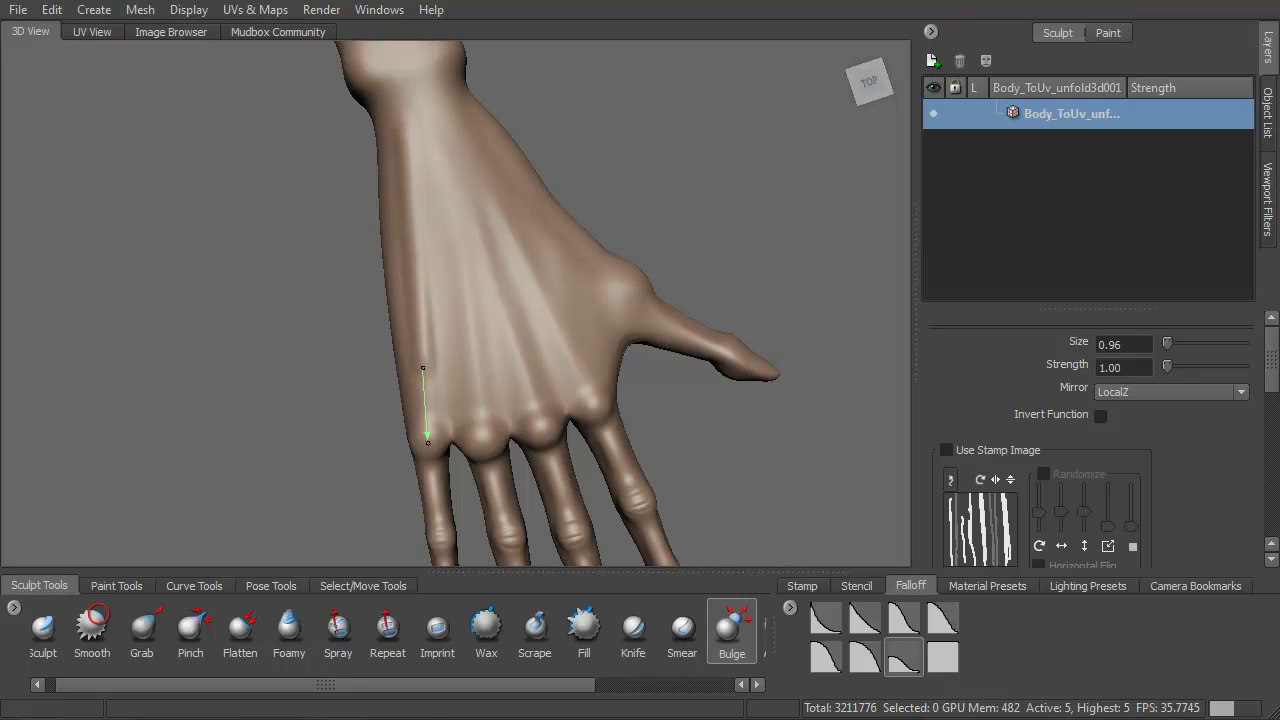
key("b")
left_click_drag(421, 121, 403, 121)
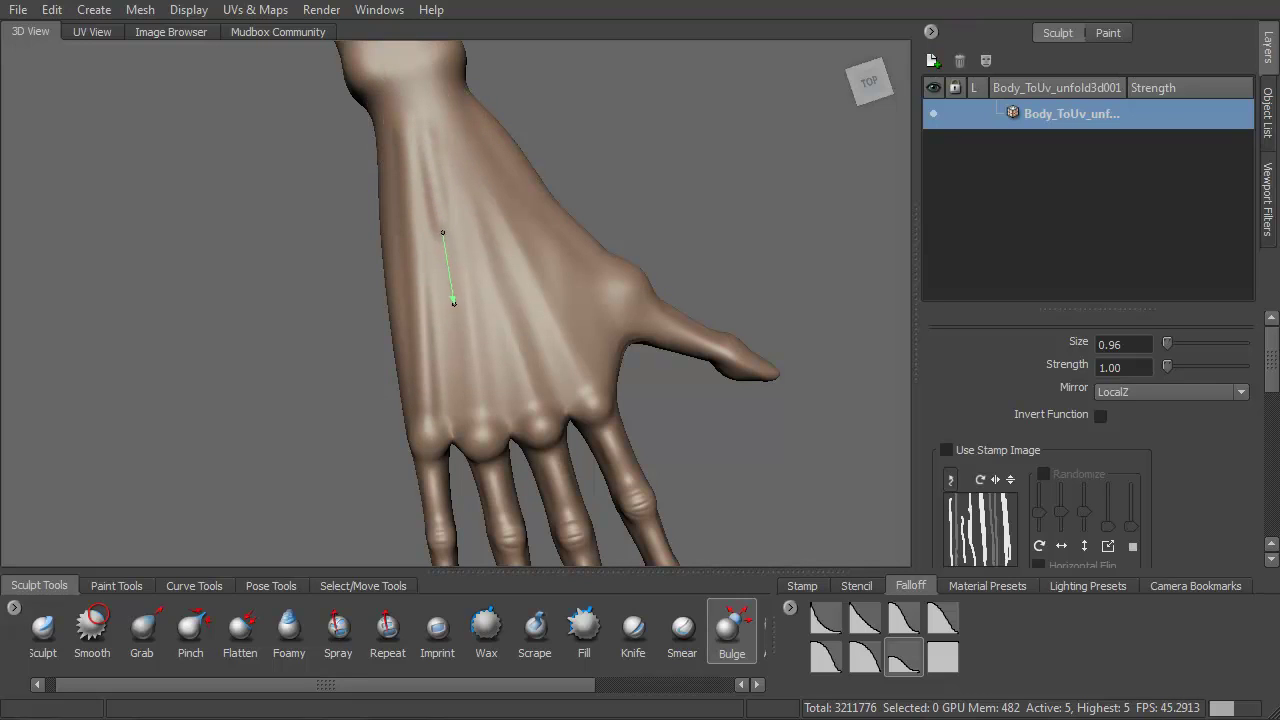
left_click_drag(466, 376, 476, 475)
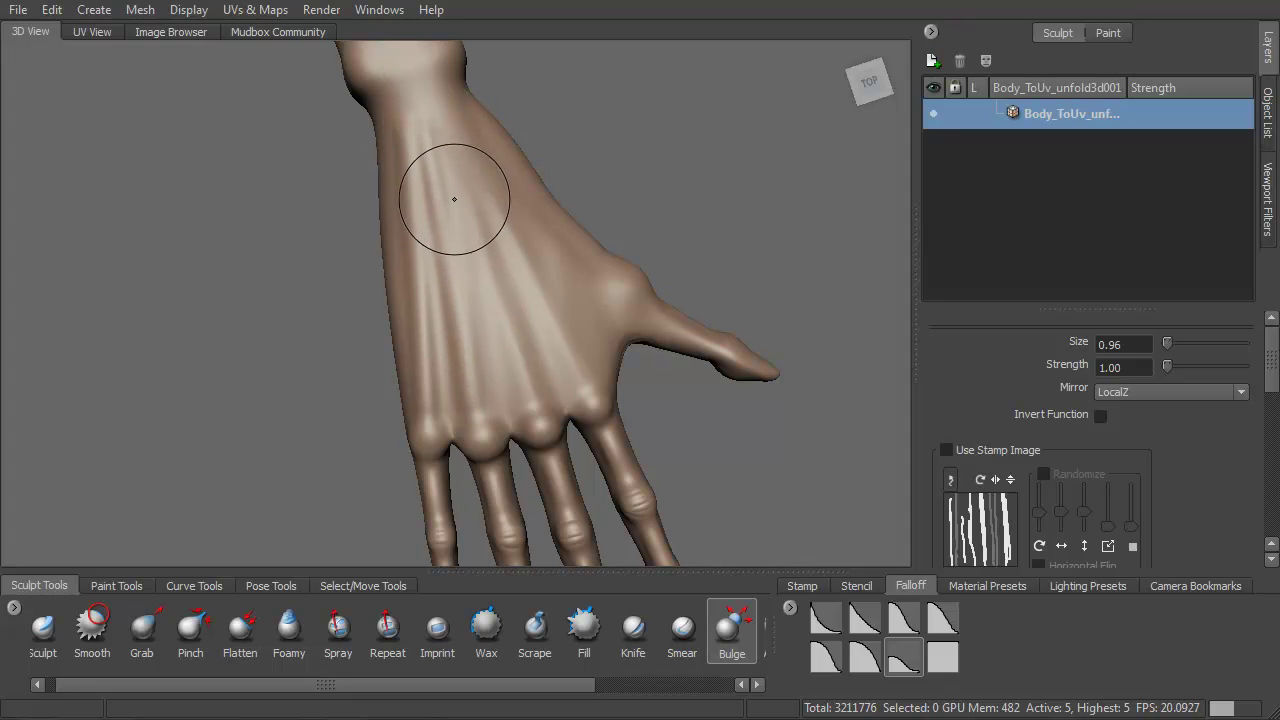
Step: Raise tendon ridges along the back of the hand from the wrist to the middle and index finger knuckles
left_click_drag(453, 202, 360, 205, "alt")
left_click_drag(509, 128, 500, 198)
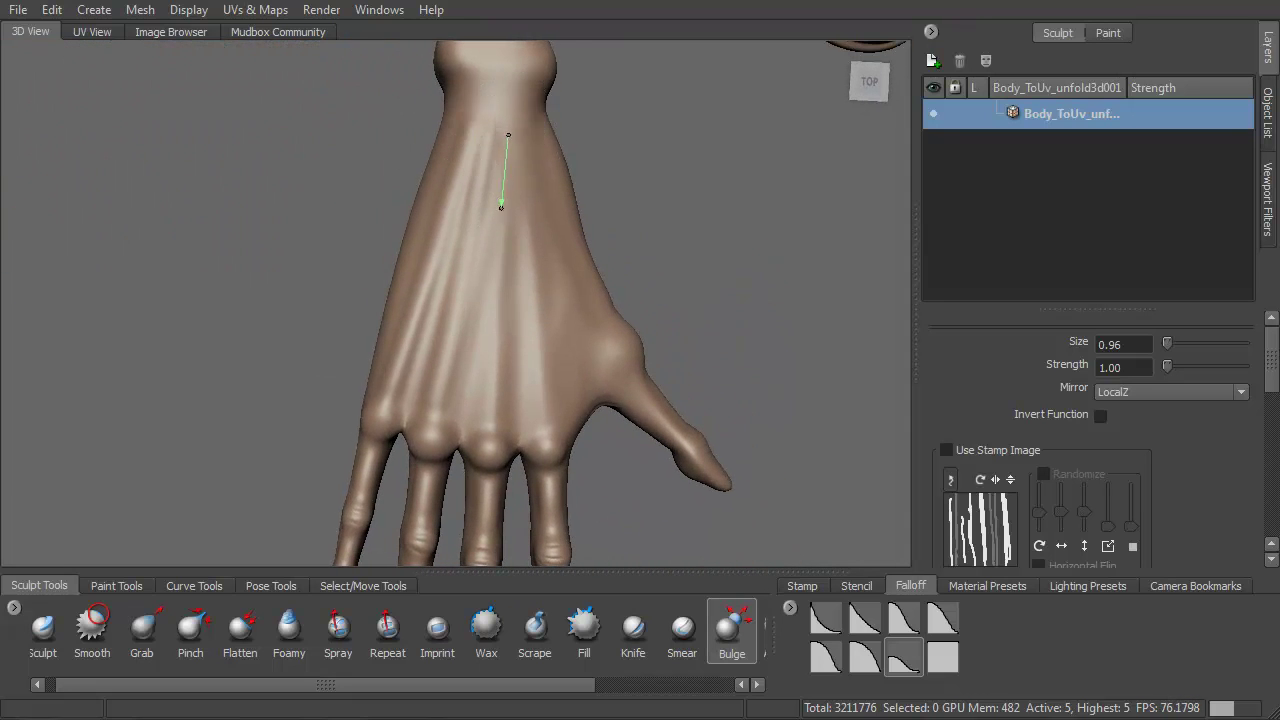
left_click_drag(498, 270, 474, 478)
left_click_drag(510, 133, 510, 202)
left_click_drag(505, 261, 484, 482)
left_click_drag(527, 145, 547, 208)
left_click_drag(534, 291, 536, 522)
Step: Add further Bulge ridges between the existing tendons, running toward the ring and little finger knuckles
left_click_drag(520, 209, 512, 275)
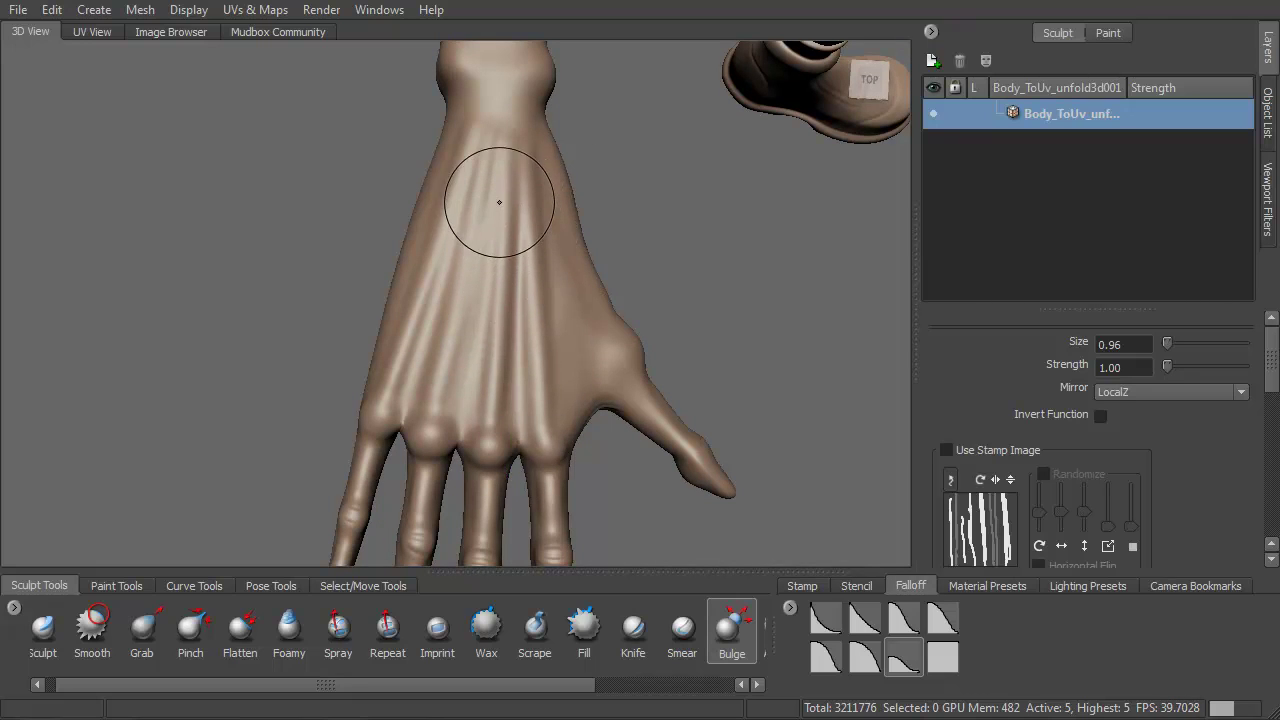
left_click_drag(493, 192, 488, 263)
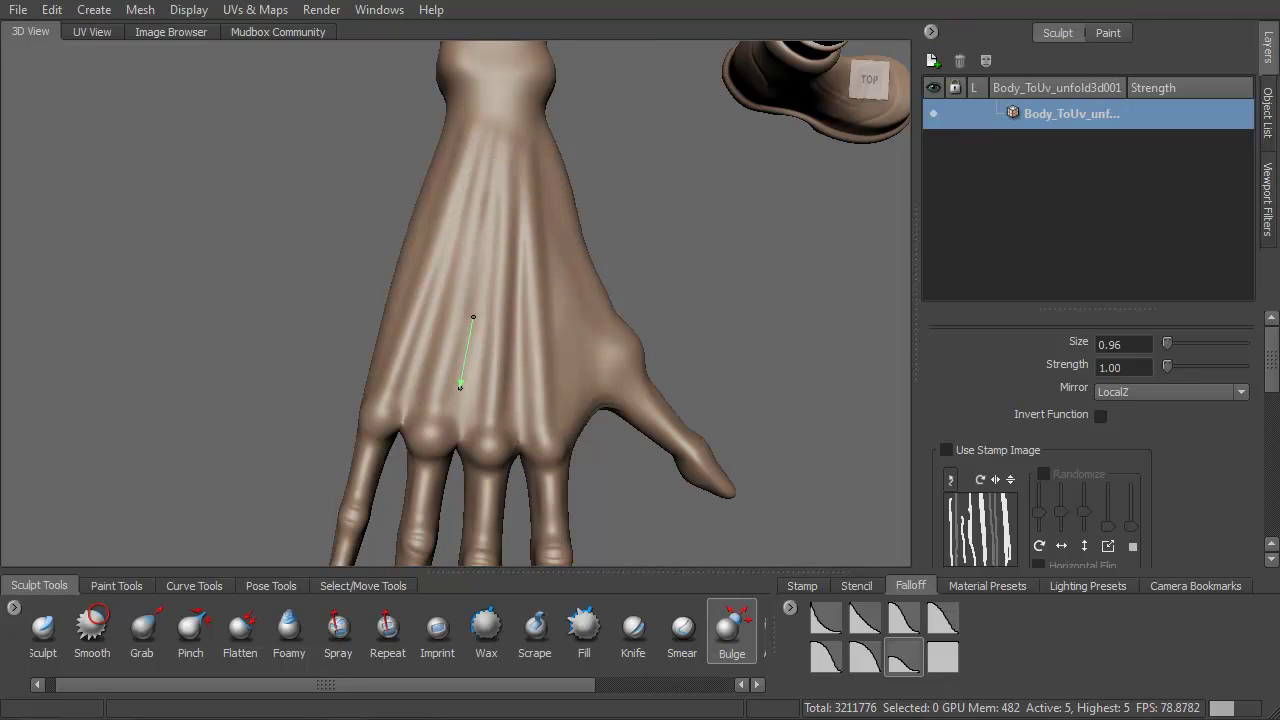
left_click_drag(441, 480, 442, 482)
mouse_move(457, 214)
left_mouse_down("alt")
mouse_move(491, 214)
mouse_move(443, 237)
mouse_move(430, 193)
left_mouse_up("alt")
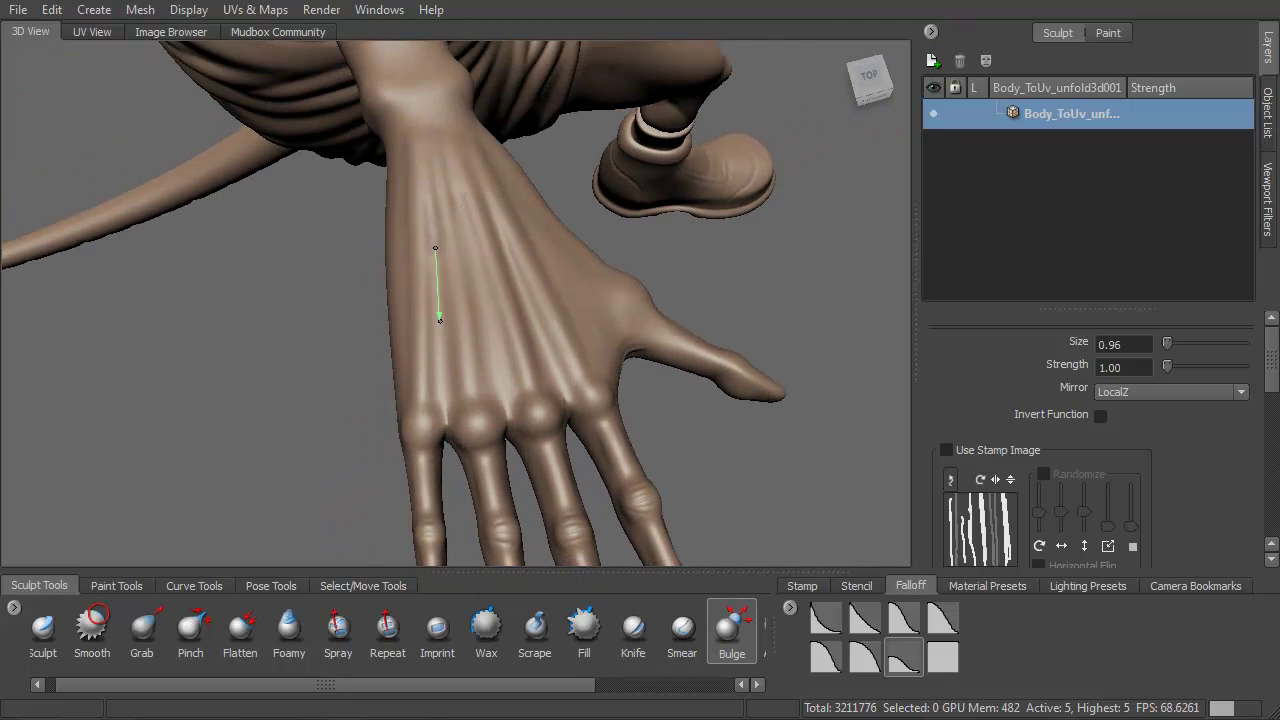
left_click_drag(441, 400, 441, 436)
Step: Resize the brush and smooth the tendon ridges across the back of the hand
left_click_drag(456, 330, 448, 348, "alt")
key("b")
mouse_move(447, 347)
left_mouse_down()
mouse_move(463, 347)
mouse_move(429, 259)
left_mouse_up()
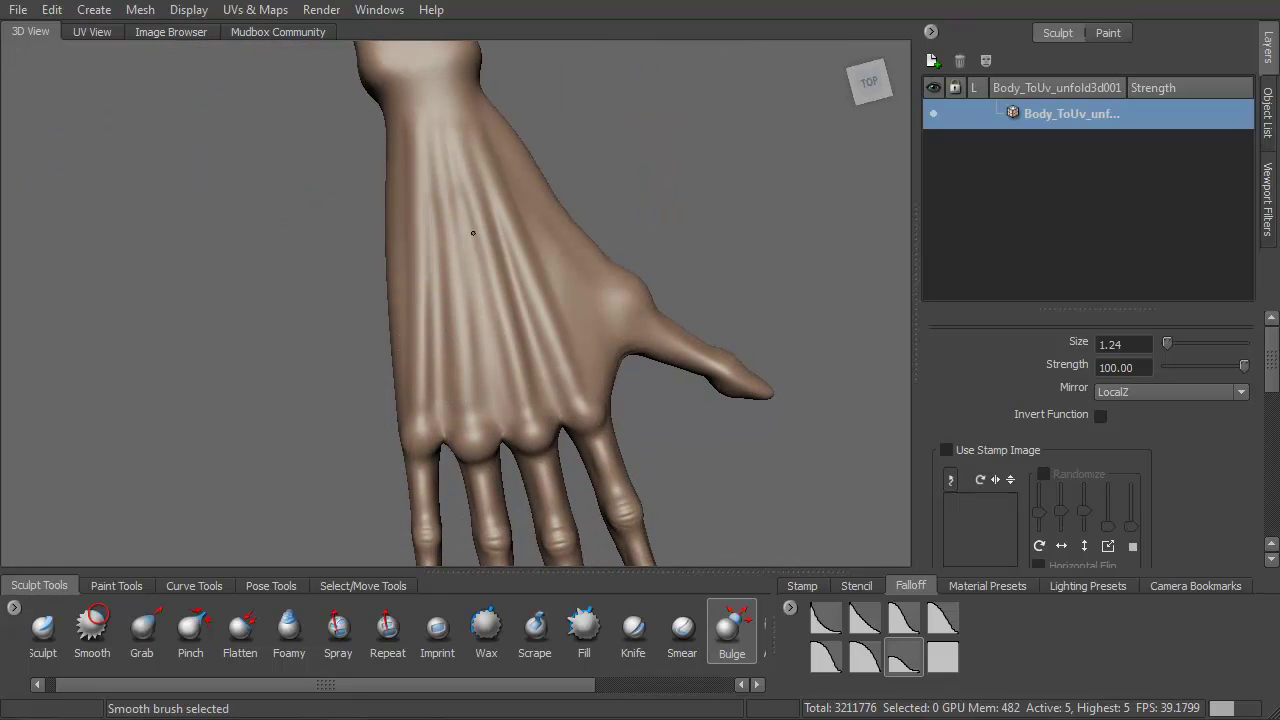
left_click_drag(501, 349, 484, 320, "shift")
Step: Enlarge the Bulge brush to 3.64, turn off its Steady Stroke and swell the fleshy sides of the palm near the wrist
mouse_move(484, 318)
left_mouse_down("alt")
mouse_move(506, 280)
mouse_move(657, 203)
mouse_move(609, 217)
mouse_move(509, 185)
mouse_move(520, 186)
mouse_move(480, 226)
left_mouse_up("alt")
key("b")
left_click_drag(335, 316, 477, 316)
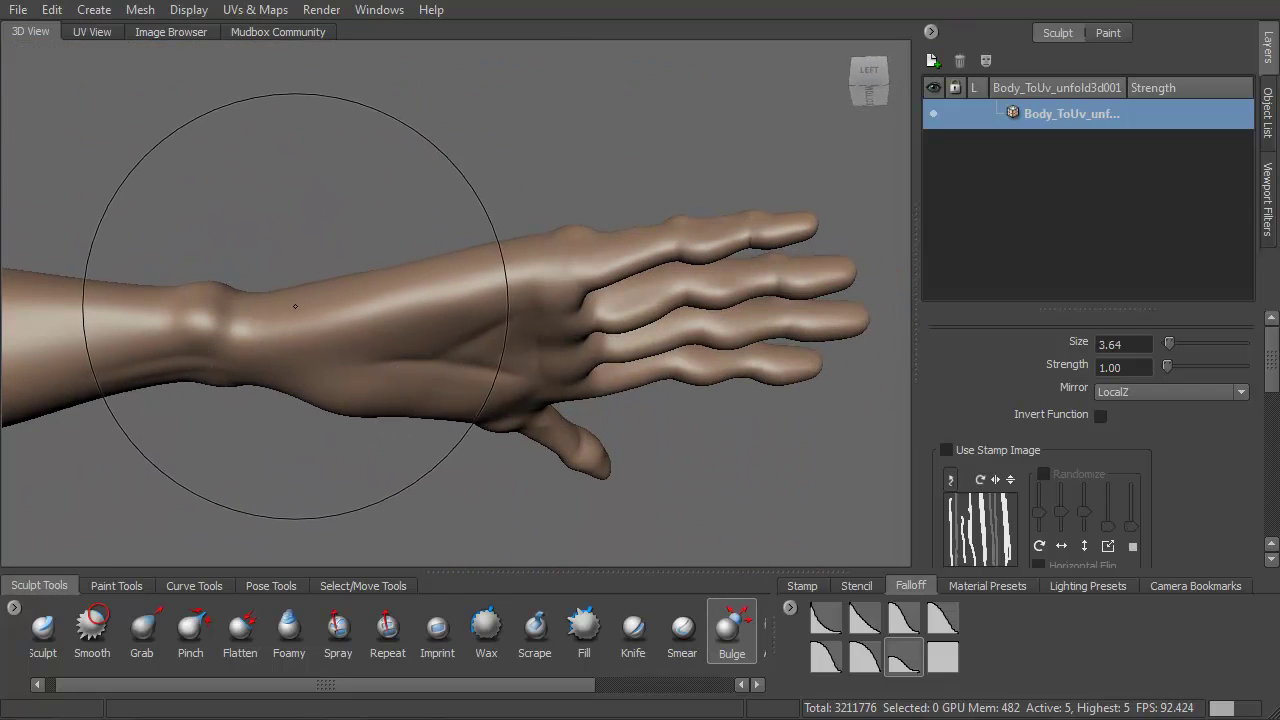
mouse_move(299, 298)
left_mouse_down()
mouse_move(314, 338)
mouse_move(334, 342)
left_mouse_up()
scroll(1040, 468, "down", 5)
left_click(947, 493)
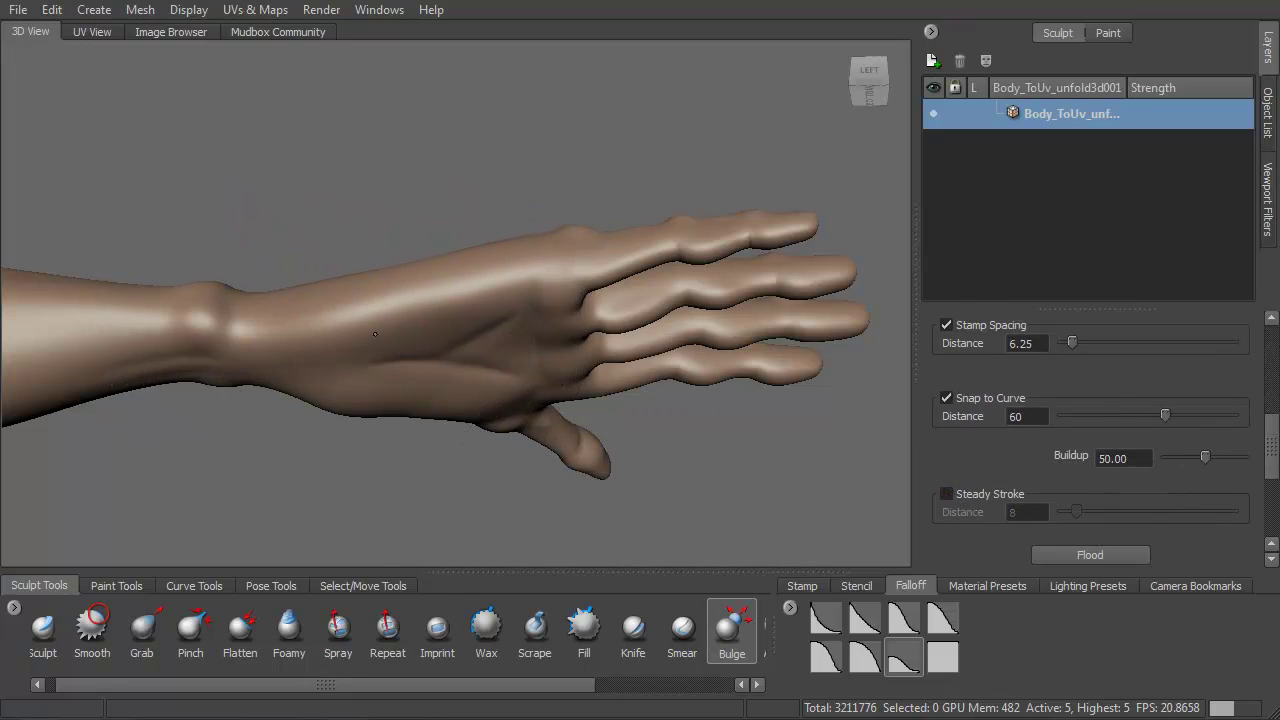
mouse_move(352, 317)
left_mouse_down("alt")
mouse_move(303, 274)
mouse_move(350, 330)
mouse_move(337, 360)
mouse_move(316, 324)
left_mouse_up("alt")
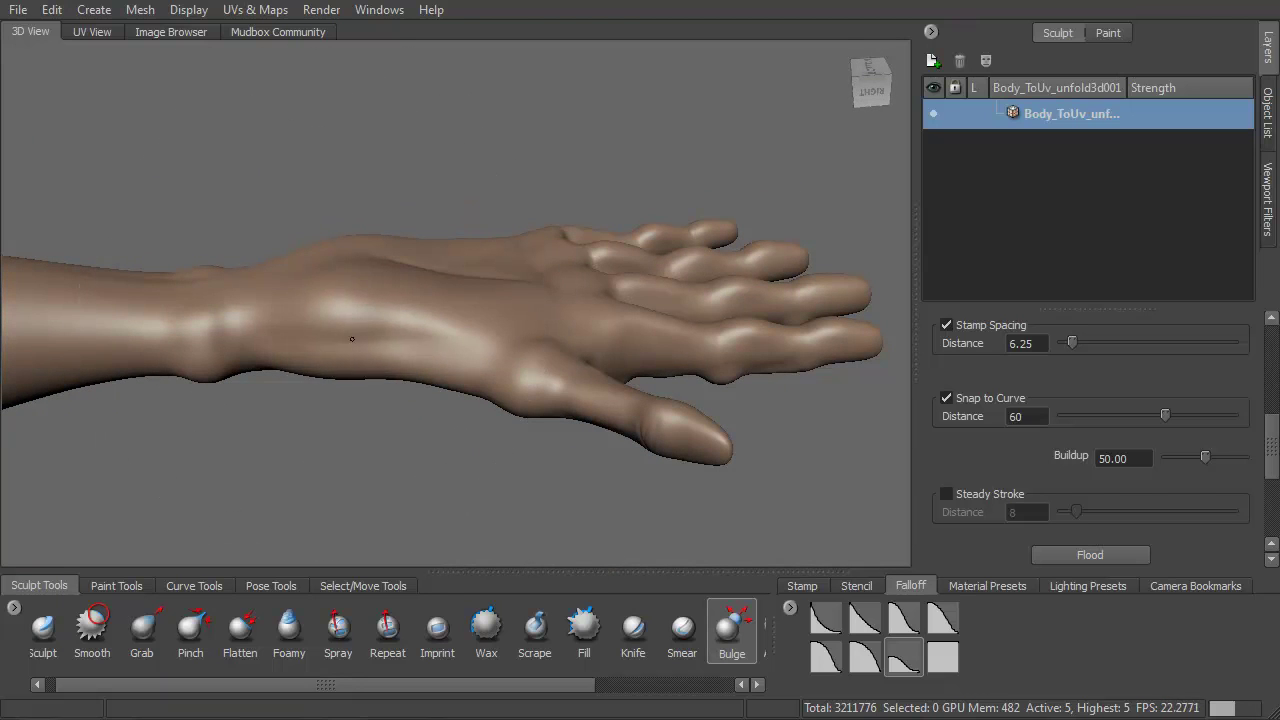
left_click_drag(423, 323, 404, 350, "alt")
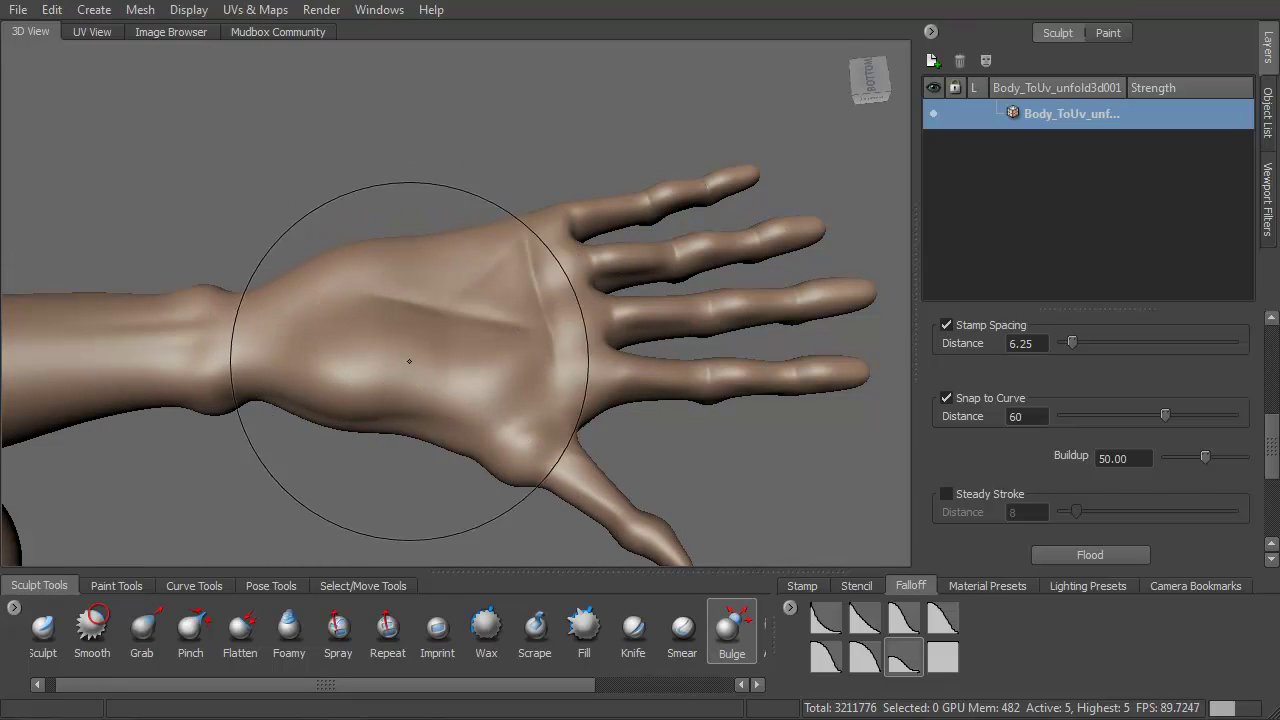
Step: Sculpt fine skin creases crossing the main lines in the middle of the palm with the Sculpt brush
left_click_drag(411, 361, 374, 323, "alt")
mouse_move(374, 323)
right_mouse_down("alt")
mouse_move(431, 394)
mouse_move(440, 388)
right_mouse_up("alt")
key("1")
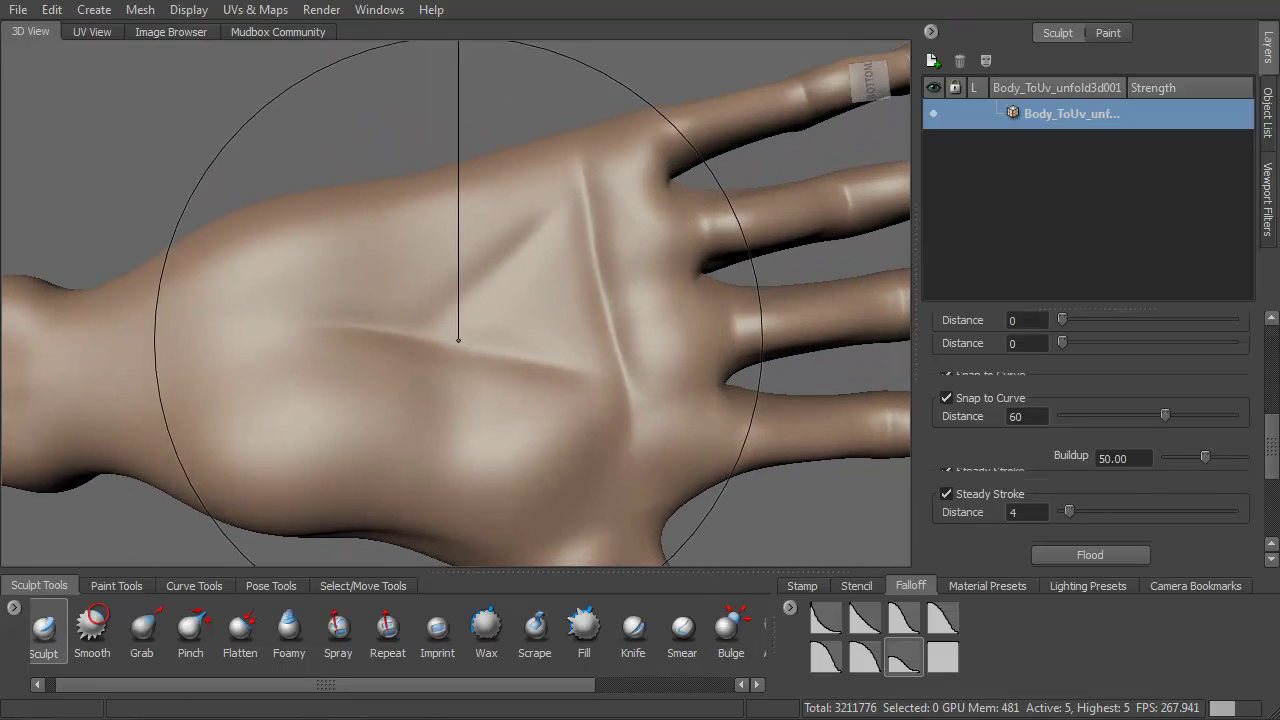
left_click_drag(460, 331, 440, 405)
left_click_drag(402, 279, 406, 436)
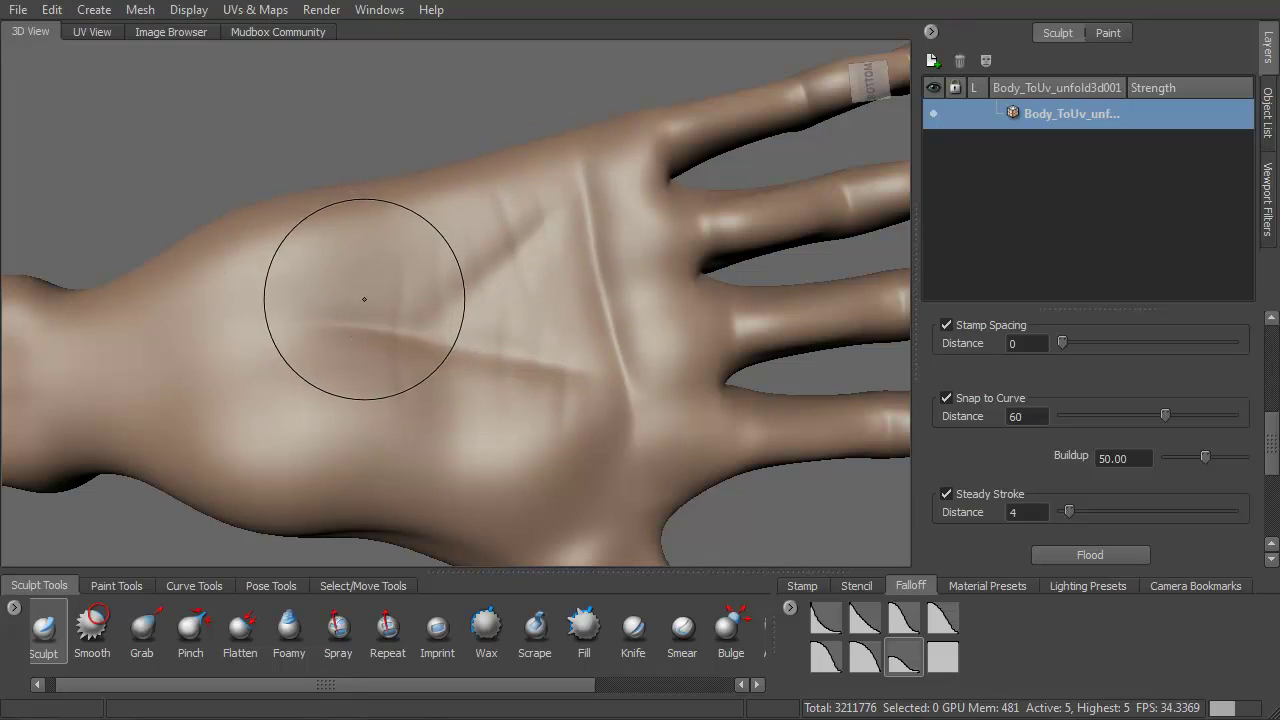
Step: Sculpt additional diagonal folds in the lower back of the shirt, sweeping down toward the belt
mouse_move(377, 430)
left_mouse_down("alt")
mouse_move(529, 312)
mouse_move(536, 231)
mouse_move(572, 250)
mouse_move(514, 249)
left_mouse_up("alt")
middle_click_drag(514, 249, 491, 320, "alt")
right_click_drag(491, 320, 480, 340, "alt")
middle_click_drag(480, 340, 566, 371, "alt")
mouse_move(377, 284)
left_mouse_down("alt")
mouse_move(569, 349)
mouse_move(354, 360)
left_mouse_up("alt")
right_click_drag(354, 360, 400, 430, "alt")
middle_click_drag(400, 430, 460, 329, "alt")
left_click_drag(460, 329, 501, 243, "alt")
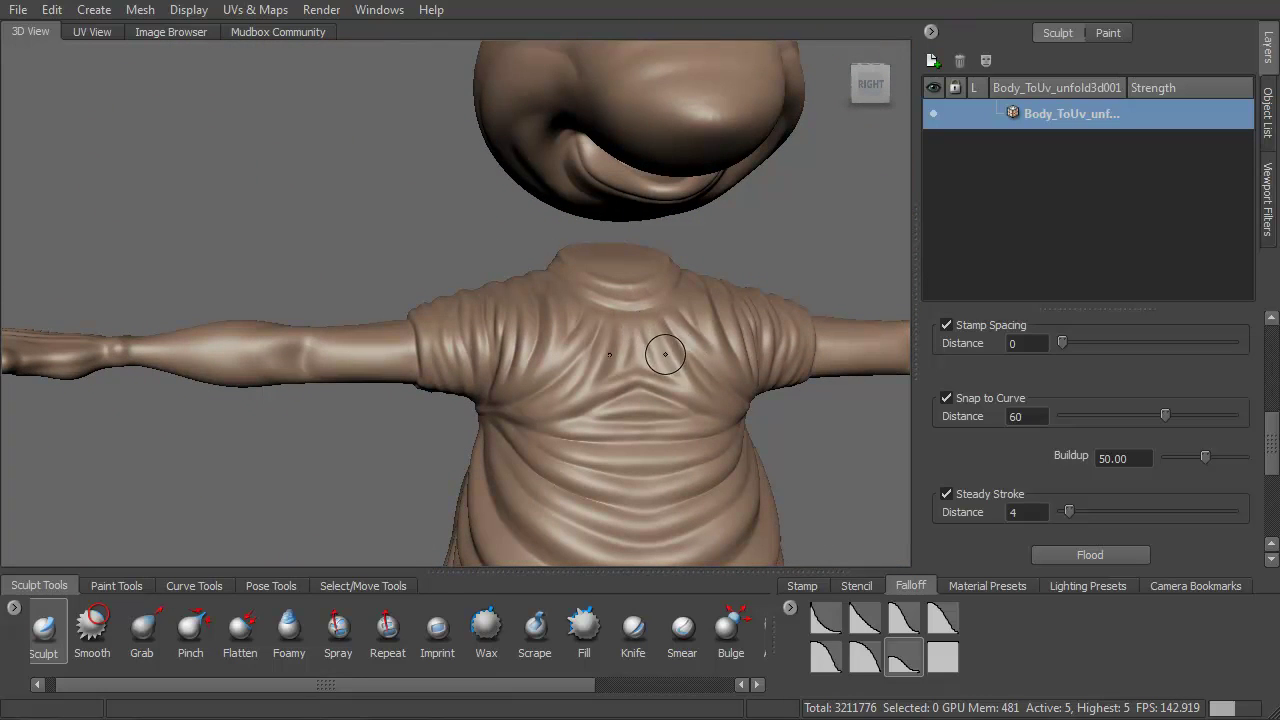
left_click_drag(663, 352, 489, 236, "alt")
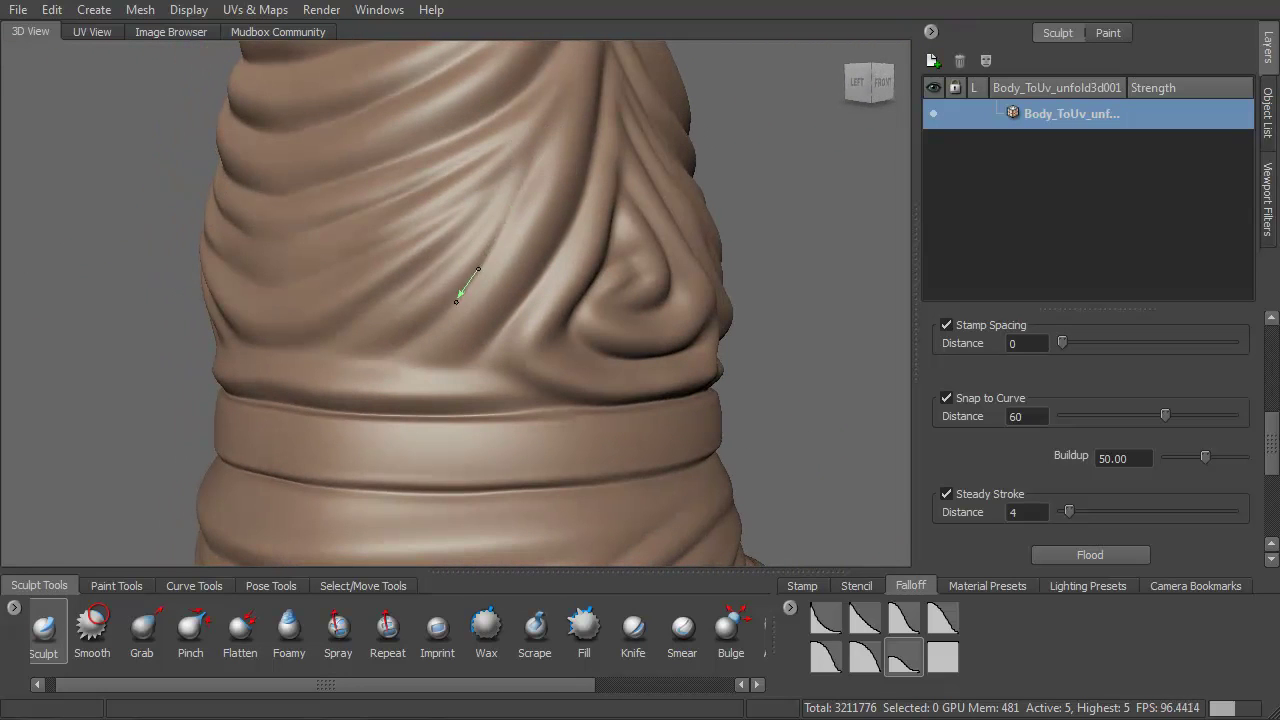
left_click_drag(380, 358, 544, 215, "alt")
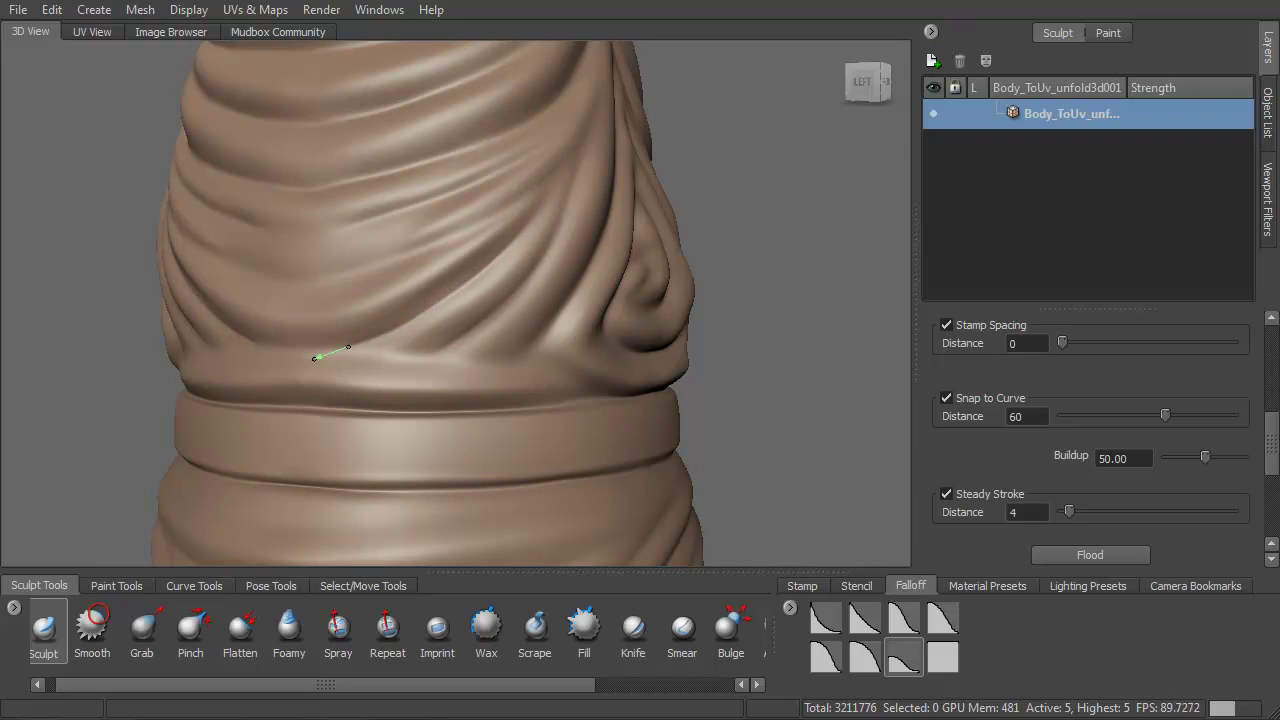
Step: Smooth the center of the shirt's lower back and sculpt folds running across it
left_click_drag(378, 330, 364, 342, "alt")
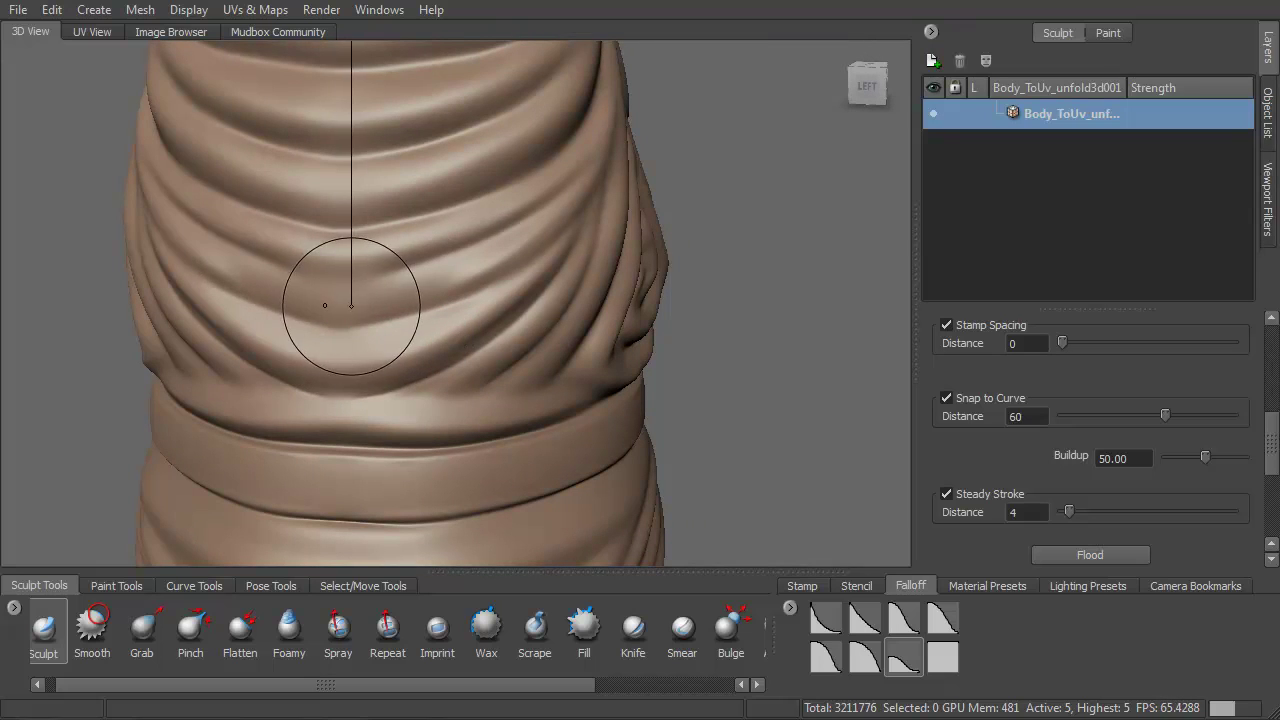
left_click_drag(351, 306, 338, 309, "shift")
mouse_move(416, 292)
left_mouse_down()
mouse_move(508, 267)
mouse_move(350, 272)
mouse_move(530, 253)
mouse_move(289, 275)
left_mouse_up()
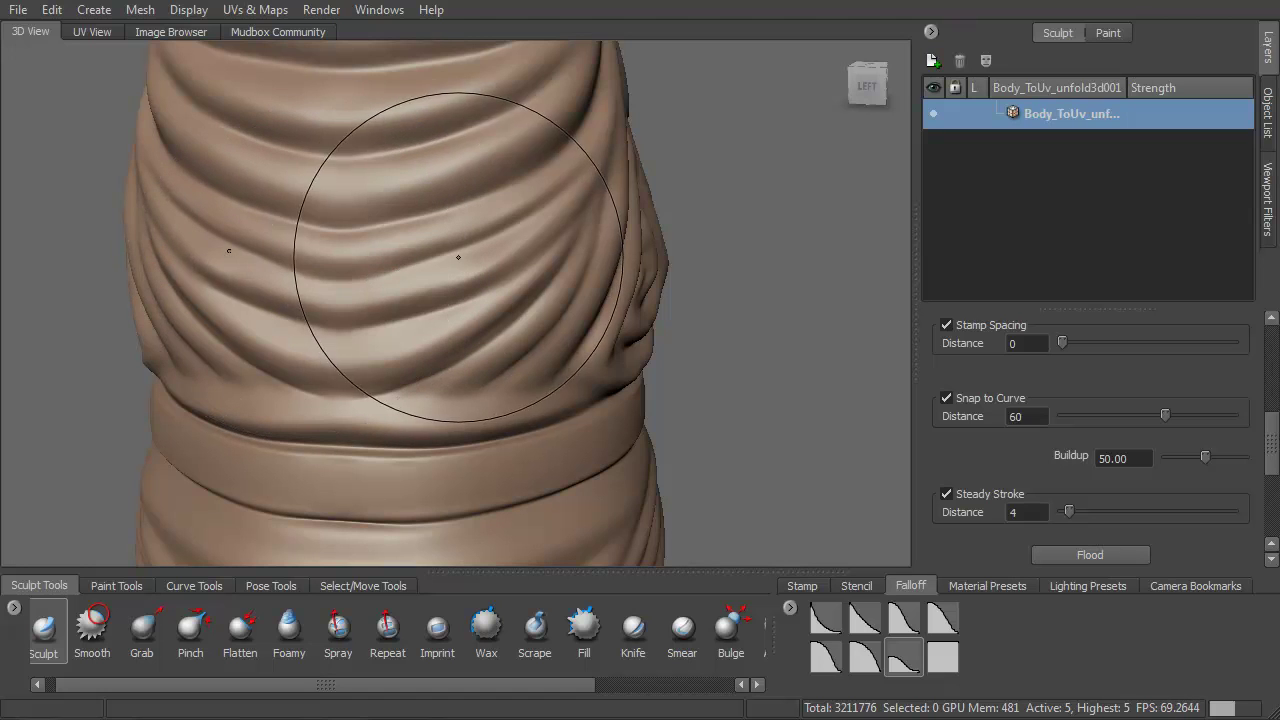
Step: Sculpt shallow folds along the shirt's lower edge at the back, just above the belt
mouse_move(457, 257)
left_mouse_down("alt")
mouse_move(346, 251)
mouse_move(357, 231)
mouse_move(468, 257)
left_mouse_up("alt")
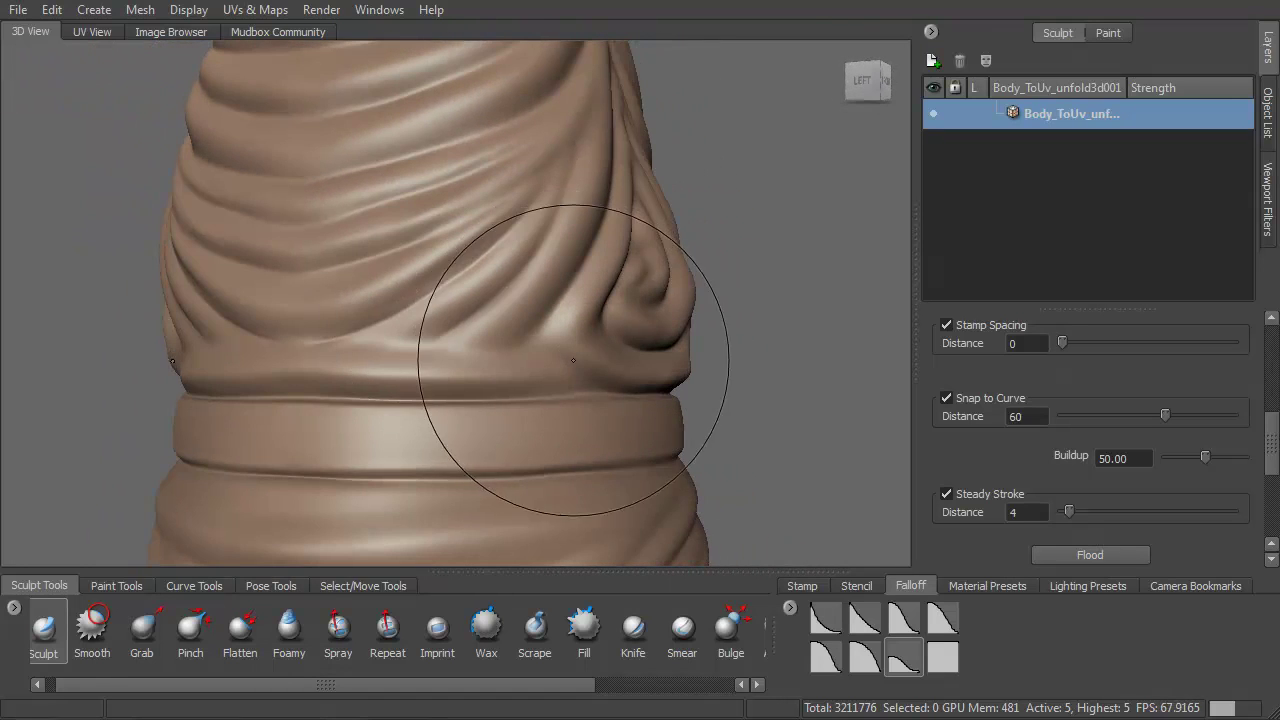
left_click_drag(571, 400, 510, 372)
left_click_drag(288, 370, 245, 376)
left_click_drag(356, 347, 112, 348, "alt")
mouse_move(172, 292)
left_mouse_down("alt")
mouse_move(188, 320)
mouse_move(262, 290)
left_mouse_up("alt")
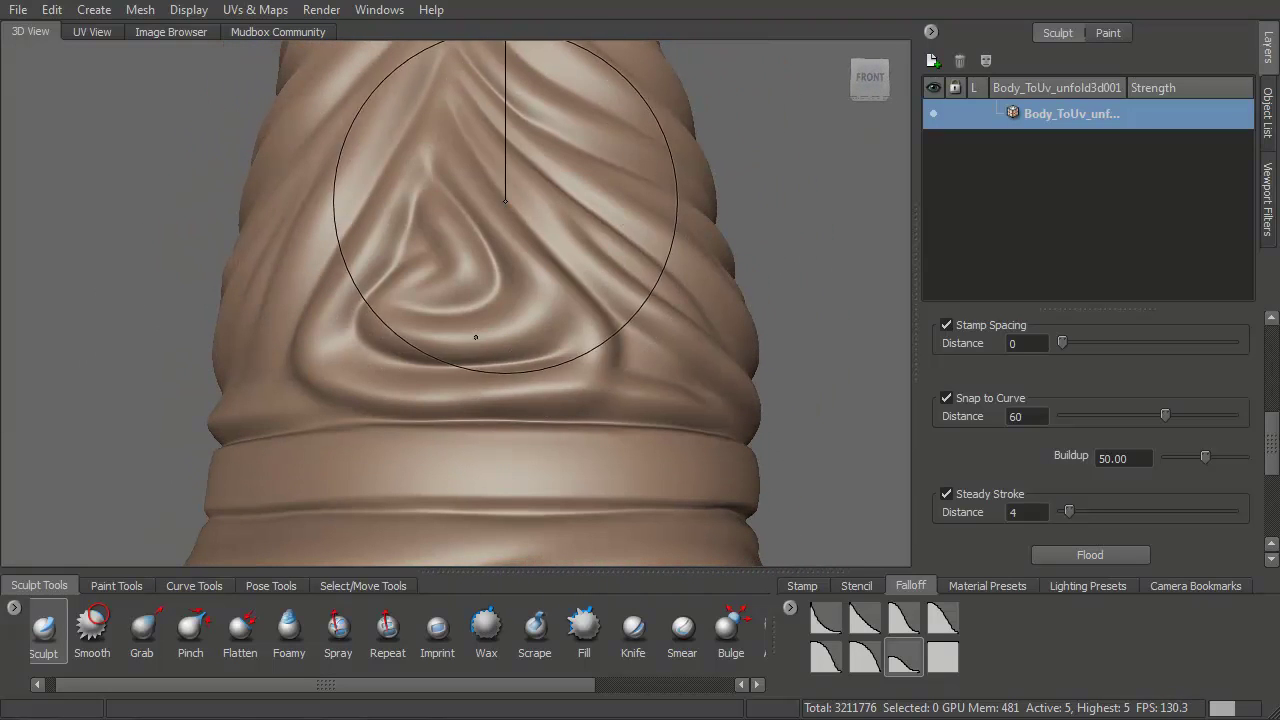
Step: Sculpt folds around the triangular swirl in the shirt's lower back, just above the belt
mouse_move(506, 206)
left_mouse_down()
mouse_move(495, 243)
mouse_move(481, 206)
left_mouse_up()
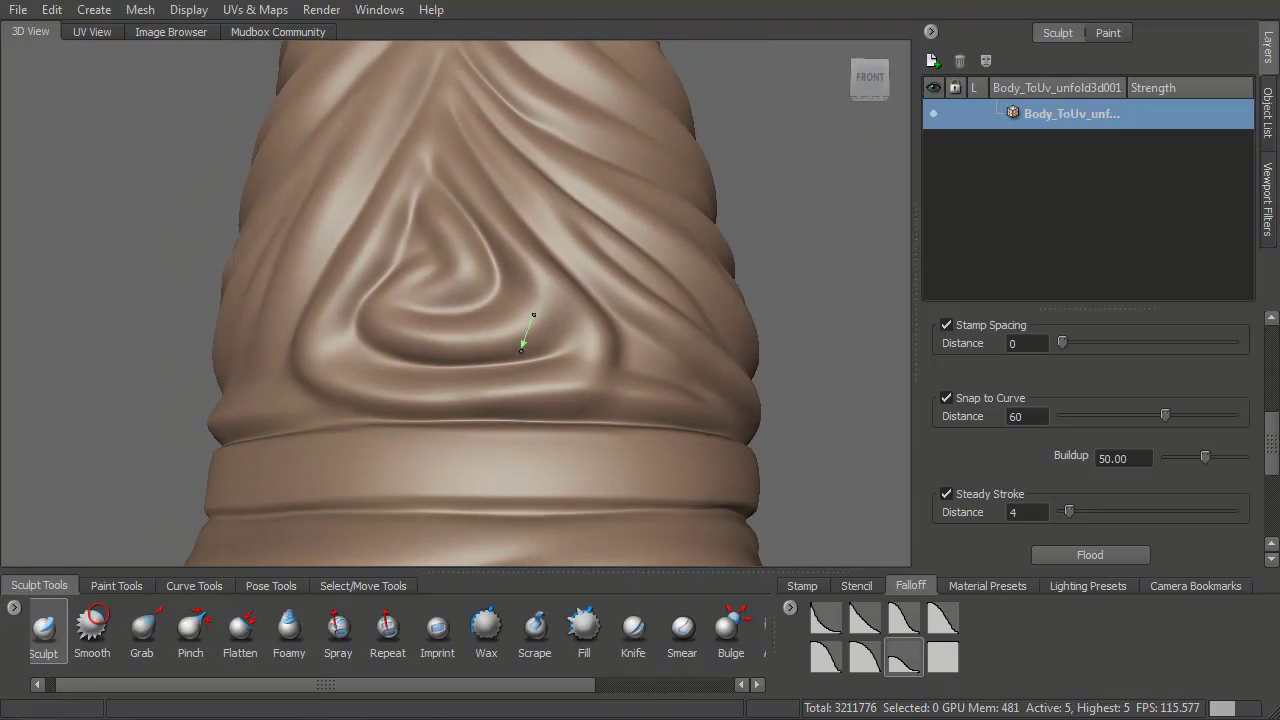
left_click_drag(532, 318, 531, 266)
left_click_drag(614, 349, 600, 392)
Step: Resize the Sculpt brush and sculpt folds on the underside of the sleeve, close to where the arm emerges
left_click_drag(611, 297, 431, 311, "alt")
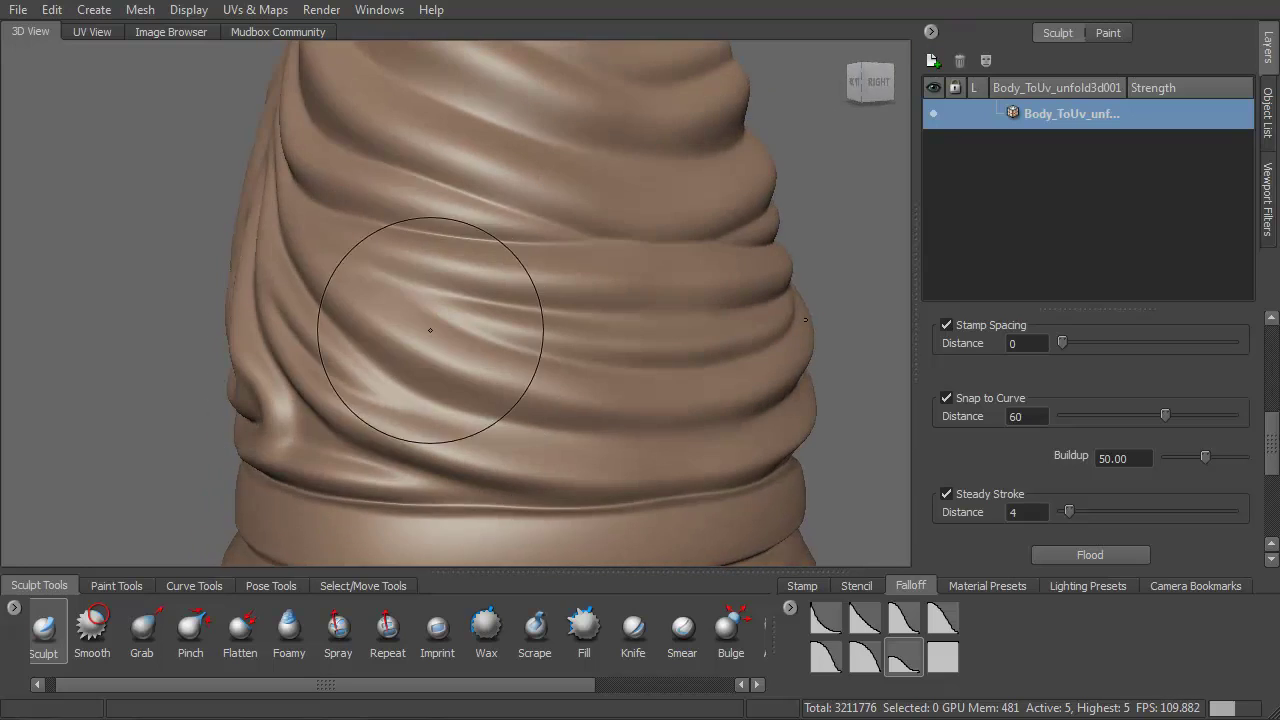
right_click_drag(431, 311, 394, 266, "alt")
middle_click_drag(394, 266, 425, 372, "alt")
mouse_move(525, 345)
left_mouse_down("alt")
mouse_move(402, 335)
mouse_move(320, 363)
mouse_move(351, 323)
left_mouse_up("alt")
right_click_drag(351, 323, 403, 386, "alt")
middle_click_drag(560, 300, 400, 345, "alt")
mouse_move(430, 345)
left_mouse_down("alt")
mouse_move(369, 315)
mouse_move(331, 346)
mouse_move(392, 236)
left_mouse_up("alt")
right_click_drag(385, 265, 391, 423, "alt")
left_click_drag(391, 423, 393, 385, "alt")
mouse_move(395, 271)
left_mouse_down("alt")
mouse_move(376, 298)
mouse_move(284, 285)
left_mouse_up("alt")
key("b")
left_click_drag(318, 213, 310, 247)
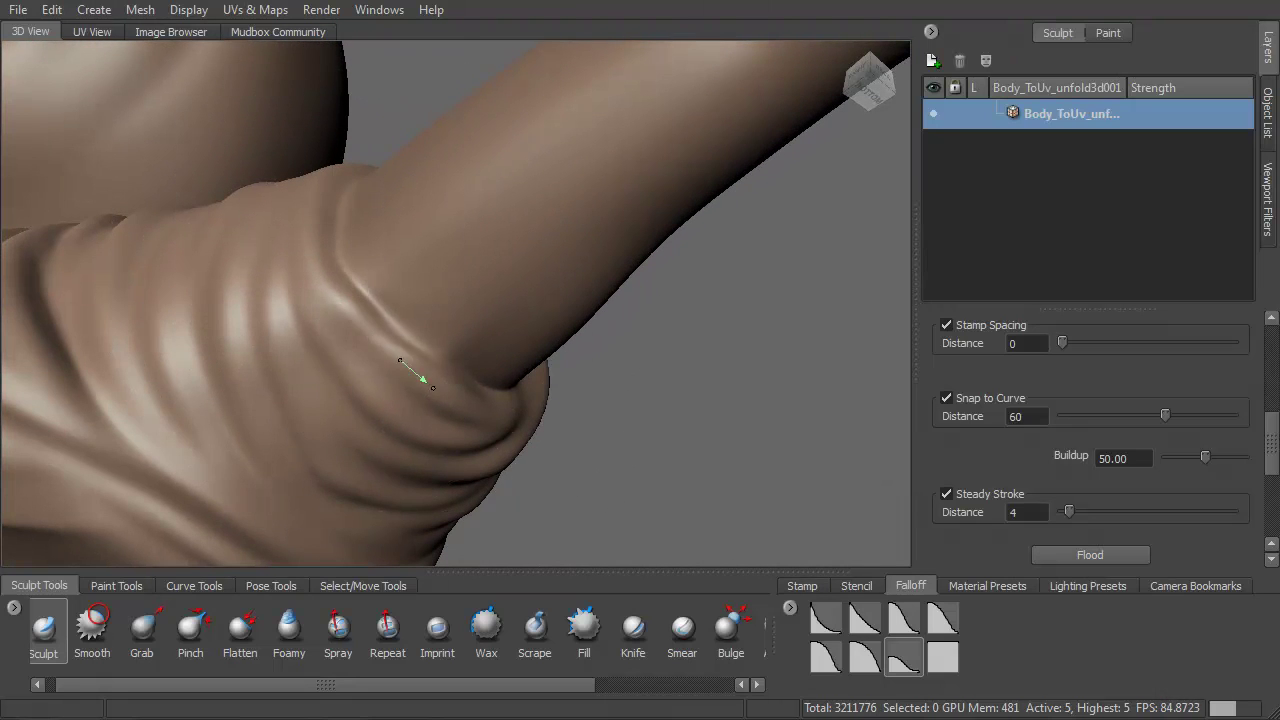
left_click_drag(312, 314, 305, 287)
left_click_drag(425, 464, 462, 453)
Step: Sculpt more cloth creases around the sleeve, running beside the cuff opening
left_click_drag(400, 340, 440, 363, "alt")
left_click_drag(401, 236, 376, 336)
mouse_move(409, 506)
left_mouse_down("alt")
mouse_move(411, 377)
mouse_move(386, 314)
left_mouse_up("alt")
left_click_drag(380, 269, 364, 313)
left_click_drag(340, 449, 400, 296)
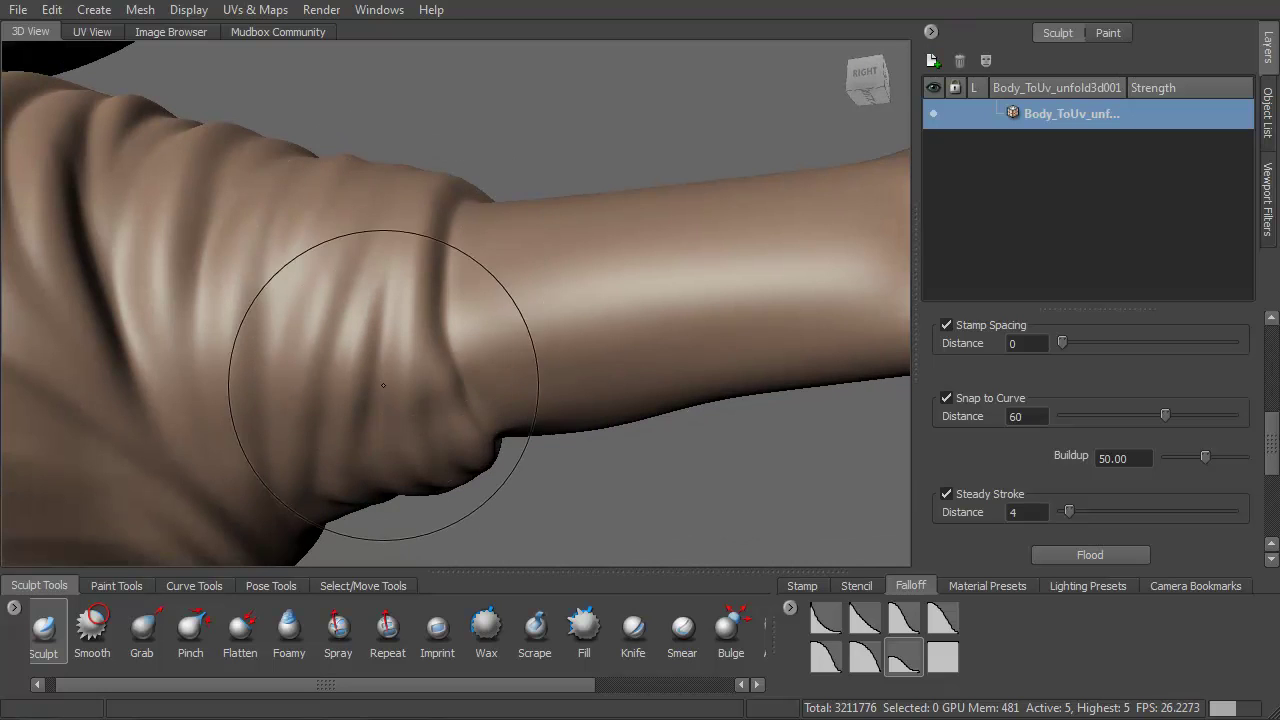
Step: Sculpt diagonal creases running down the side of the sleeve next to the cuff
left_click_drag(382, 378, 414, 300, "alt")
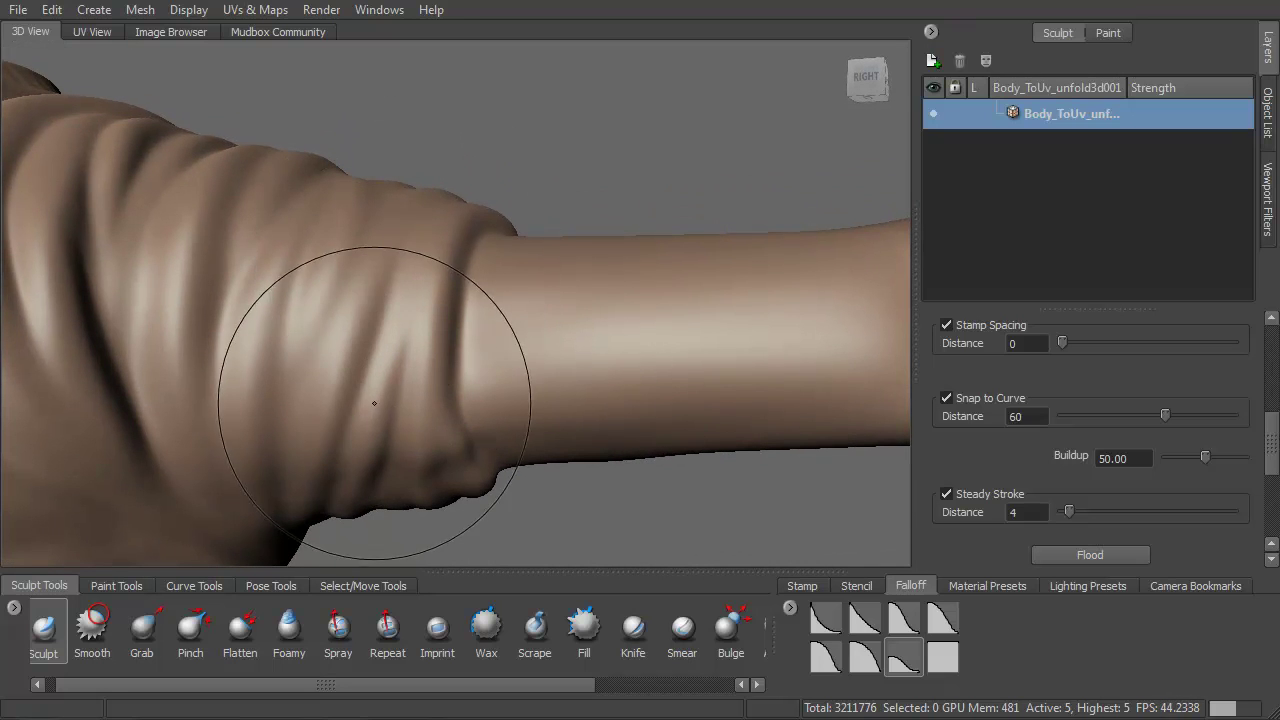
left_click_drag(375, 402, 423, 351, "alt")
left_click_drag(366, 434, 414, 409, "alt")
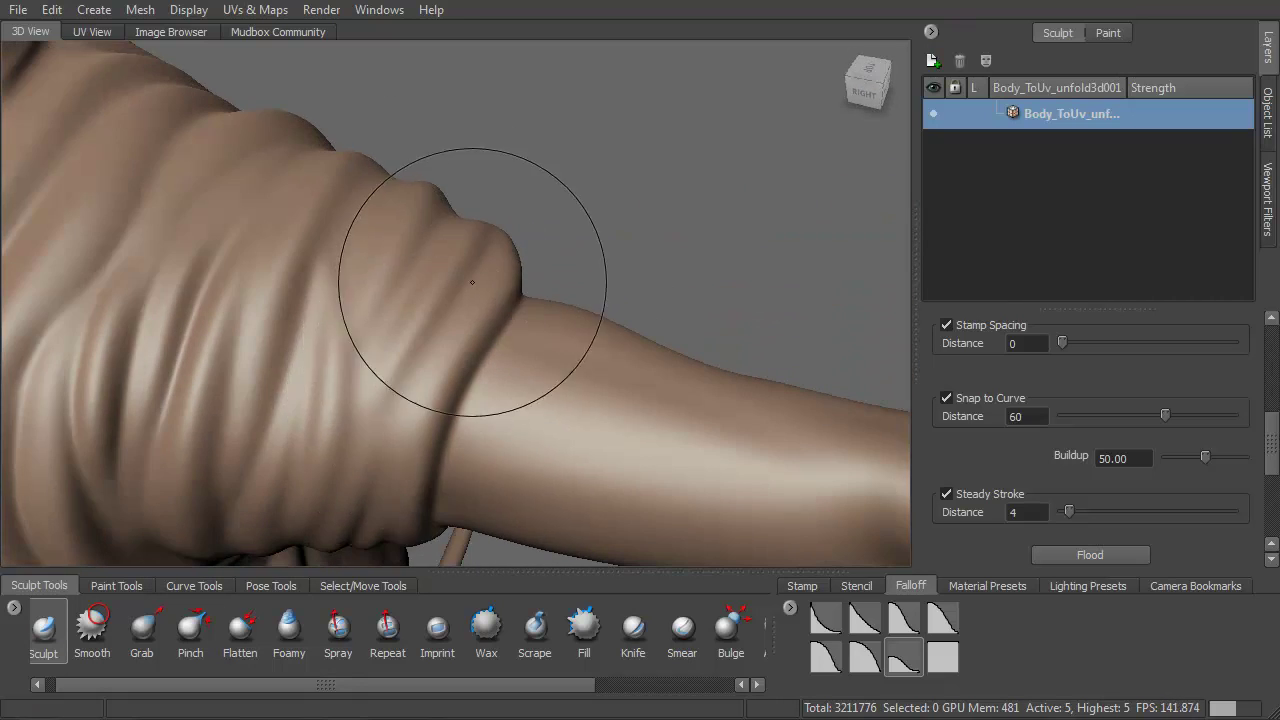
left_click_drag(461, 290, 408, 378)
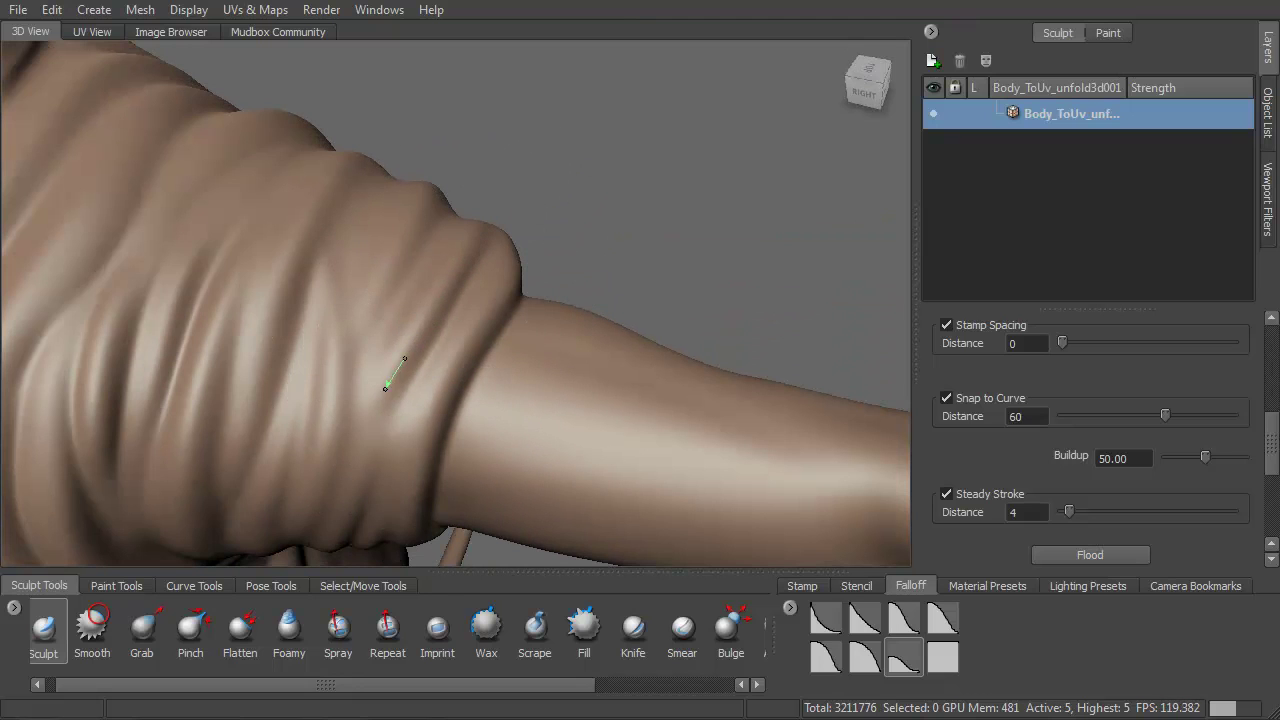
mouse_move(370, 474)
left_mouse_down()
mouse_move(474, 362)
mouse_move(367, 332)
left_mouse_up()
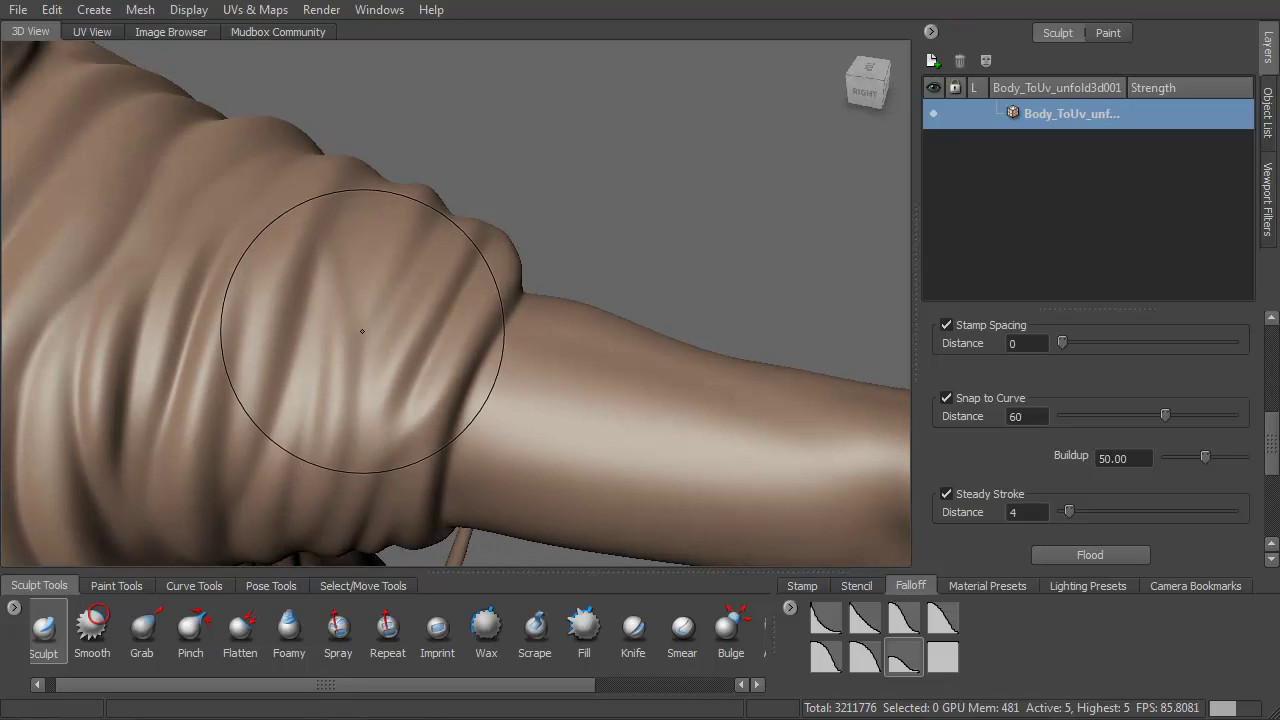
Step: Sculpt branching folds through the middle of the sleeve and continue them toward the shoulder
mouse_move(354, 395)
left_mouse_down("alt")
mouse_move(371, 337)
mouse_move(366, 420)
mouse_move(370, 402)
left_mouse_up("alt")
left_click_drag(408, 254, 374, 310, "alt")
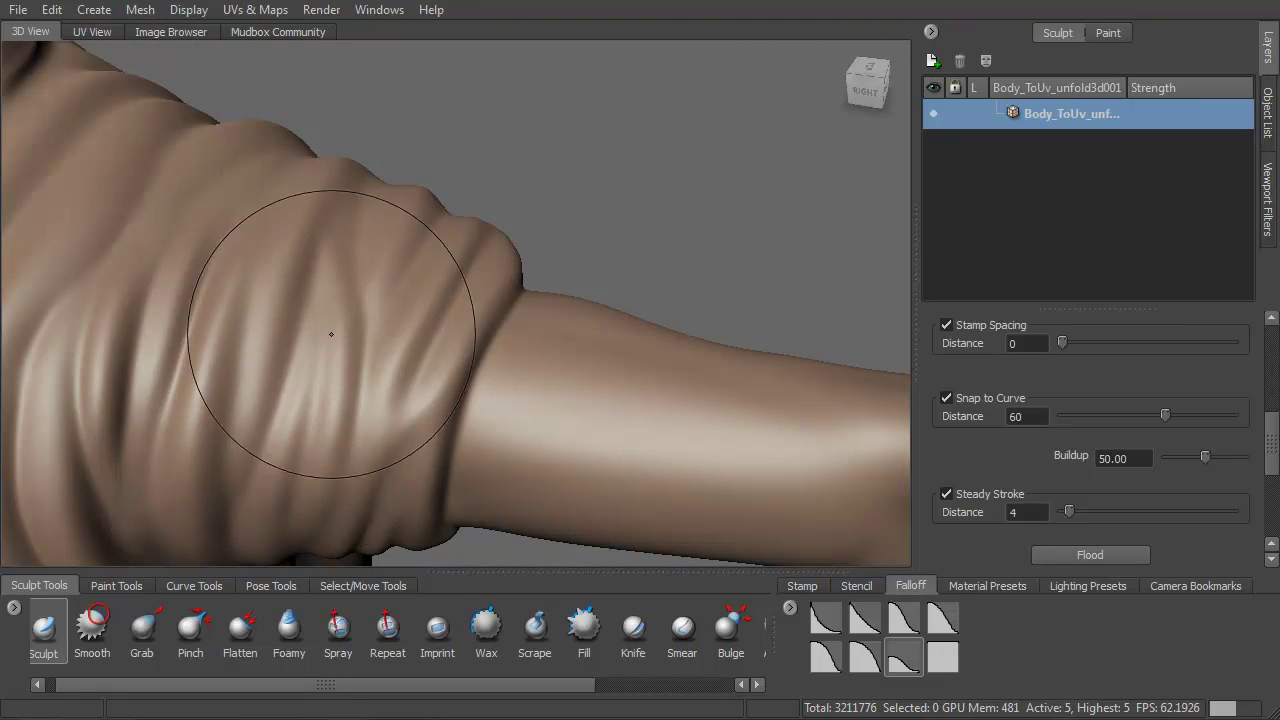
left_click_drag(344, 372, 331, 366, "alt")
middle_click_drag(240, 343, 392, 349, "alt")
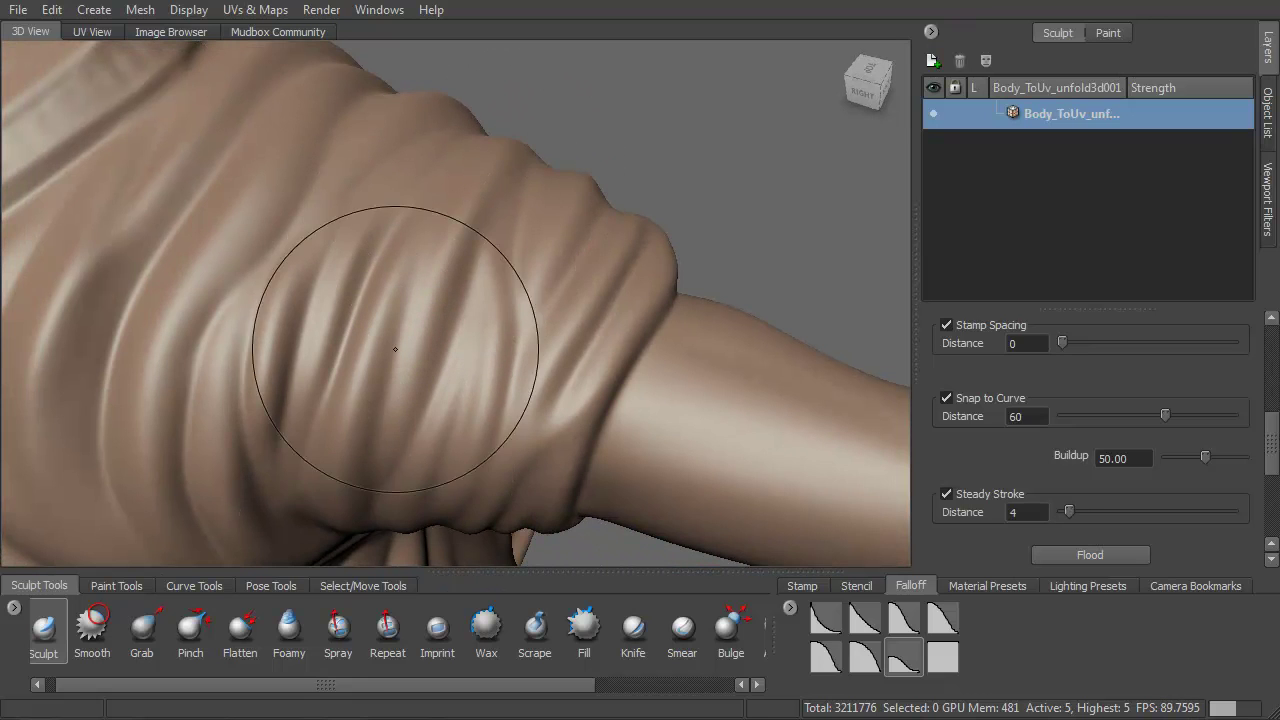
left_click_drag(379, 314, 397, 269)
left_click_drag(326, 501, 323, 512)
Step: Examine the shirt folds around the whole torso from several sides
mouse_move(330, 430)
left_mouse_down("alt")
mouse_move(260, 374)
mouse_move(337, 286)
left_mouse_up("alt")
middle_click_drag(250, 380, 505, 205, "alt")
right_click_drag(540, 210, 479, 207, "alt")
left_click_drag(479, 207, 722, 286, "alt")
left_click_drag(369, 282, 591, 274, "alt")
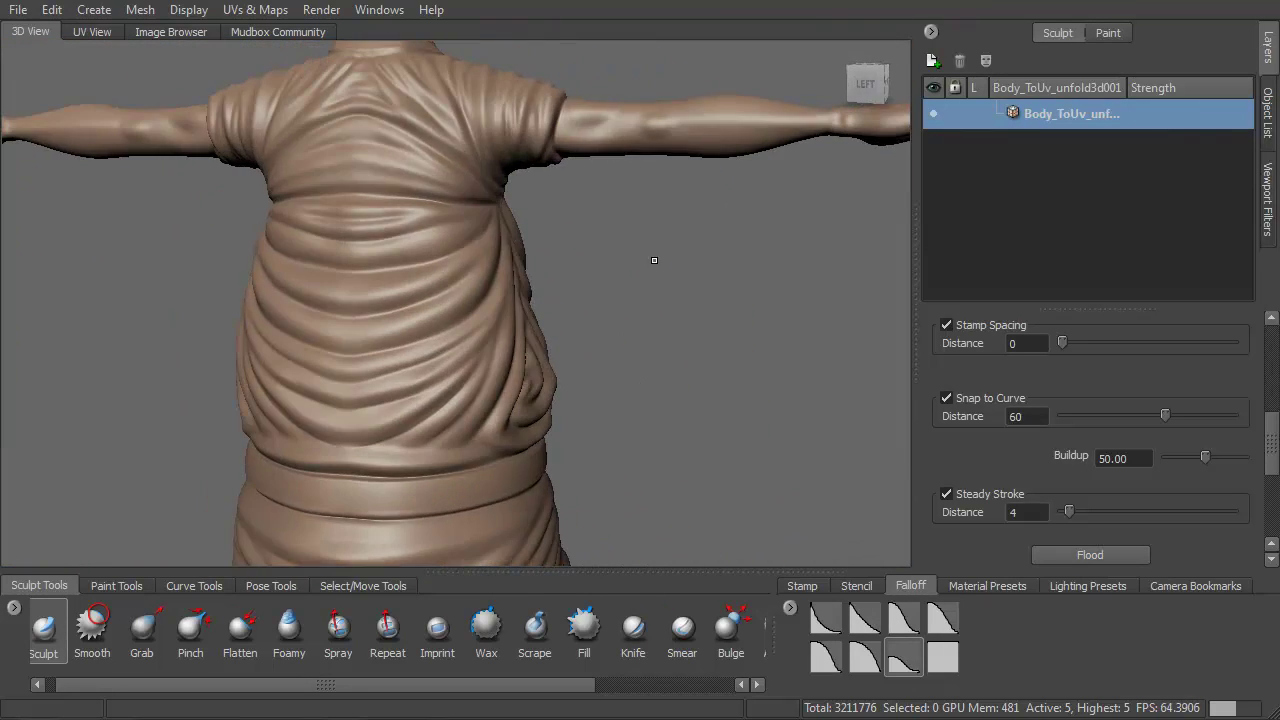
middle_click_drag(400, 530, 497, 337, "alt")
left_click_drag(497, 337, 723, 351, "alt")
left_click_drag(500, 368, 660, 384, "alt")
Step: Sculpt horizontal cloth folds on the hip of the trousers just below the belt
right_click_drag(530, 394, 538, 278, "alt")
left_click_drag(538, 258, 411, 279, "alt")
right_click_drag(413, 290, 491, 517, "alt")
middle_click_drag(300, 468, 589, 340, "alt")
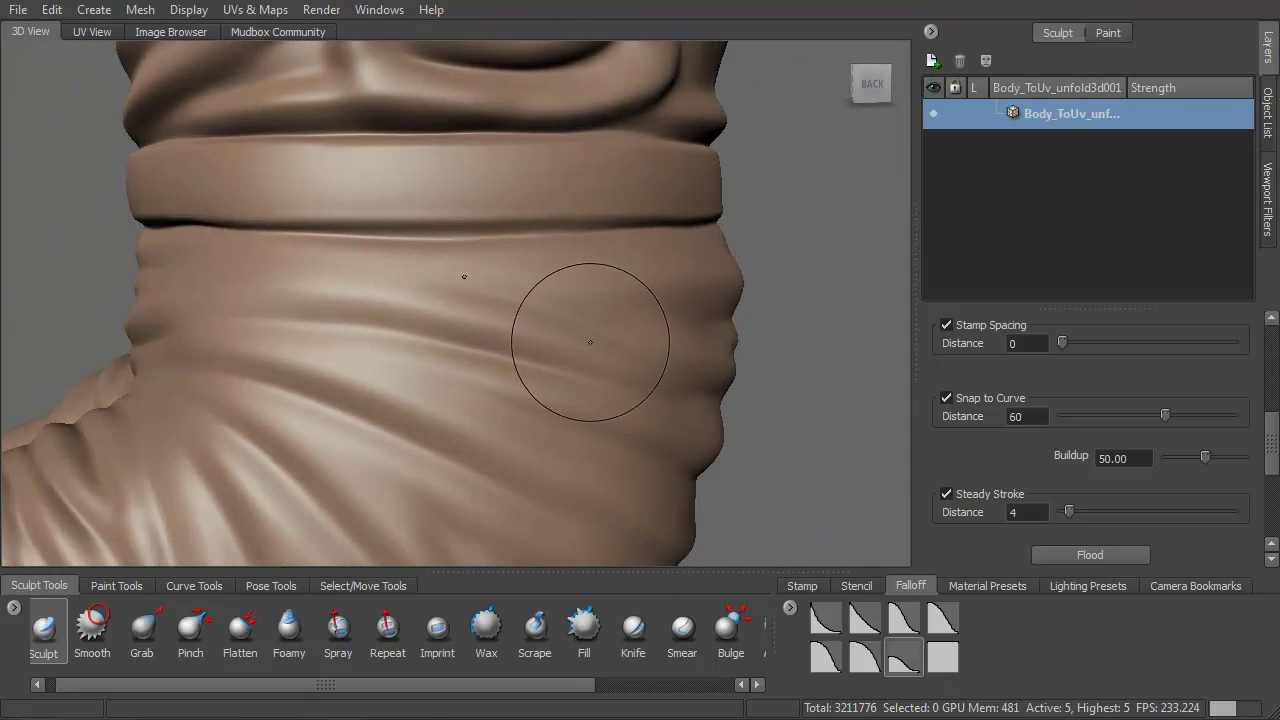
left_click_drag(455, 276, 626, 333, "alt")
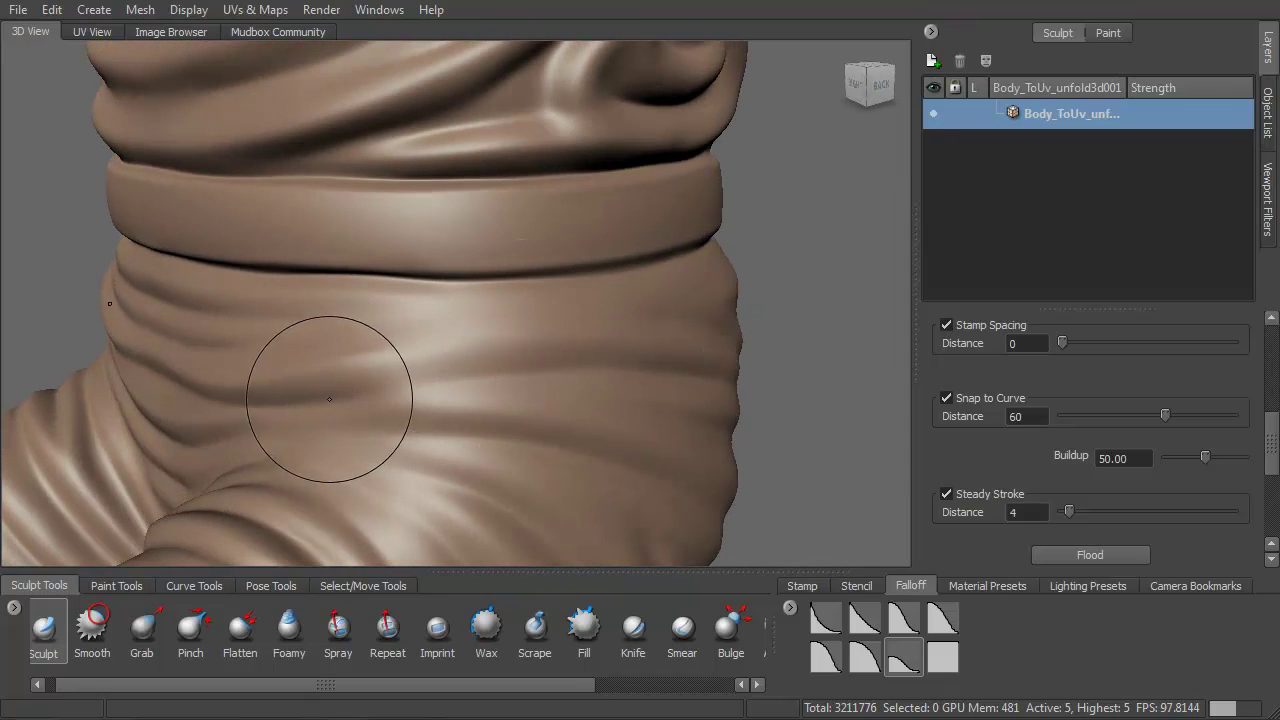
left_click_drag(533, 370, 603, 327, "alt")
left_click_drag(435, 407, 560, 360, "alt")
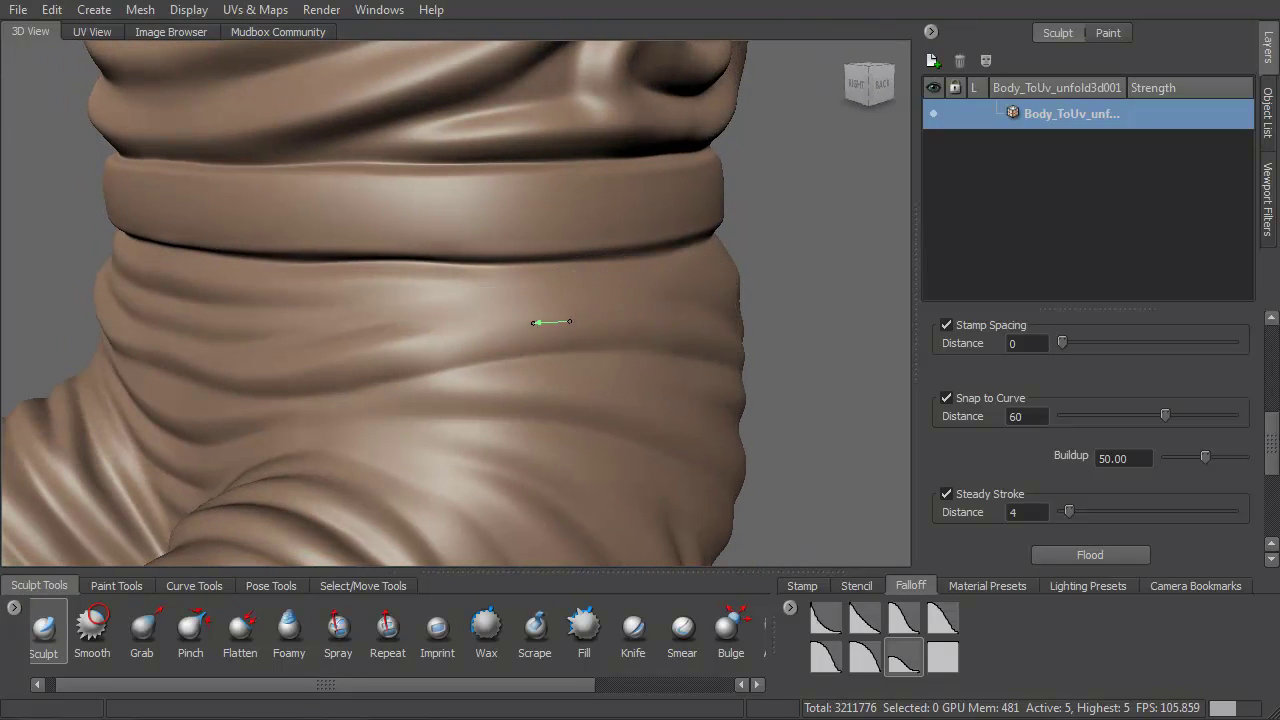
left_click_drag(493, 327, 680, 328)
left_click_drag(425, 339, 270, 360)
Step: Refine the surface of the arm around the elbow with the Sculpt brush
right_click_drag(421, 465, 405, 240, "alt")
middle_click_drag(415, 230, 450, 370, "alt")
mouse_move(480, 330)
left_mouse_down("alt")
mouse_move(605, 286)
mouse_move(690, 280)
left_mouse_up("alt")
right_click_drag(440, 280, 450, 440, "alt")
middle_click_drag(450, 440, 620, 420, "alt")
left_click_drag(620, 420, 518, 335, "alt")
middle_click_drag(518, 335, 562, 329, "alt")
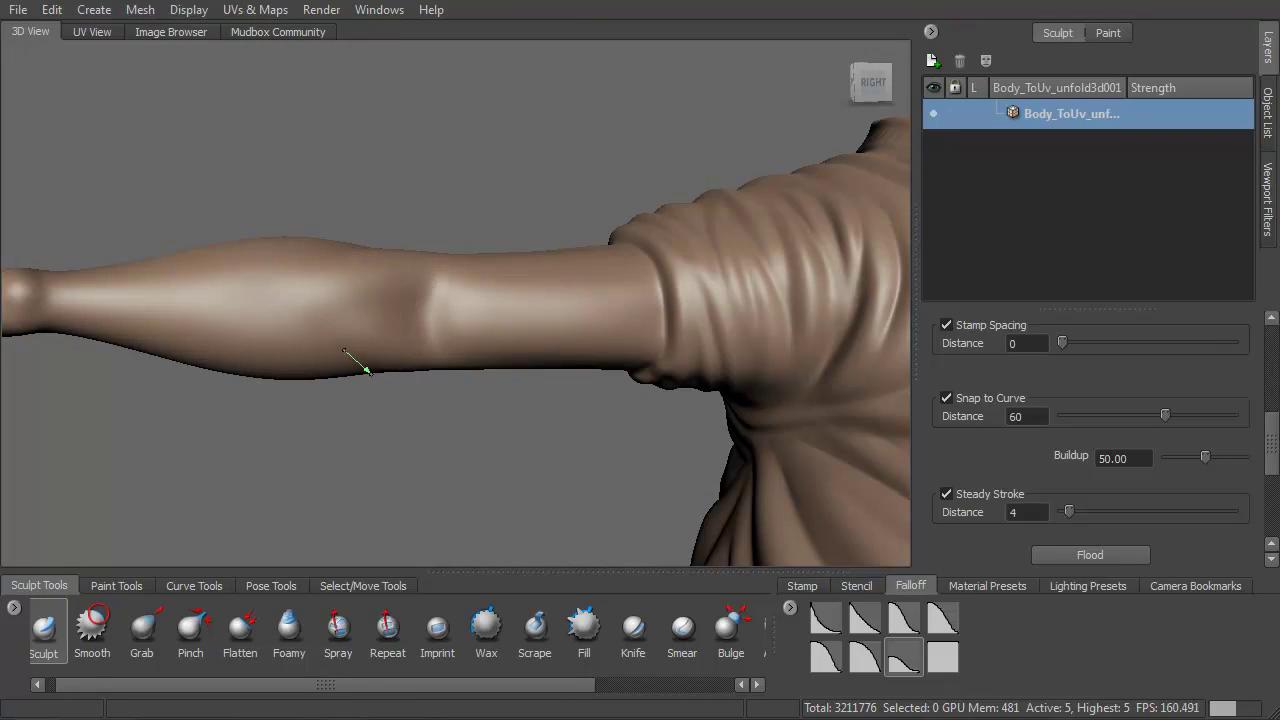
left_click_drag(386, 336, 431, 366, "alt")
Step: Sculpt the crease around the thumb pad, extending it down to the wrist
right_click_drag(488, 424, 538, 255, "alt")
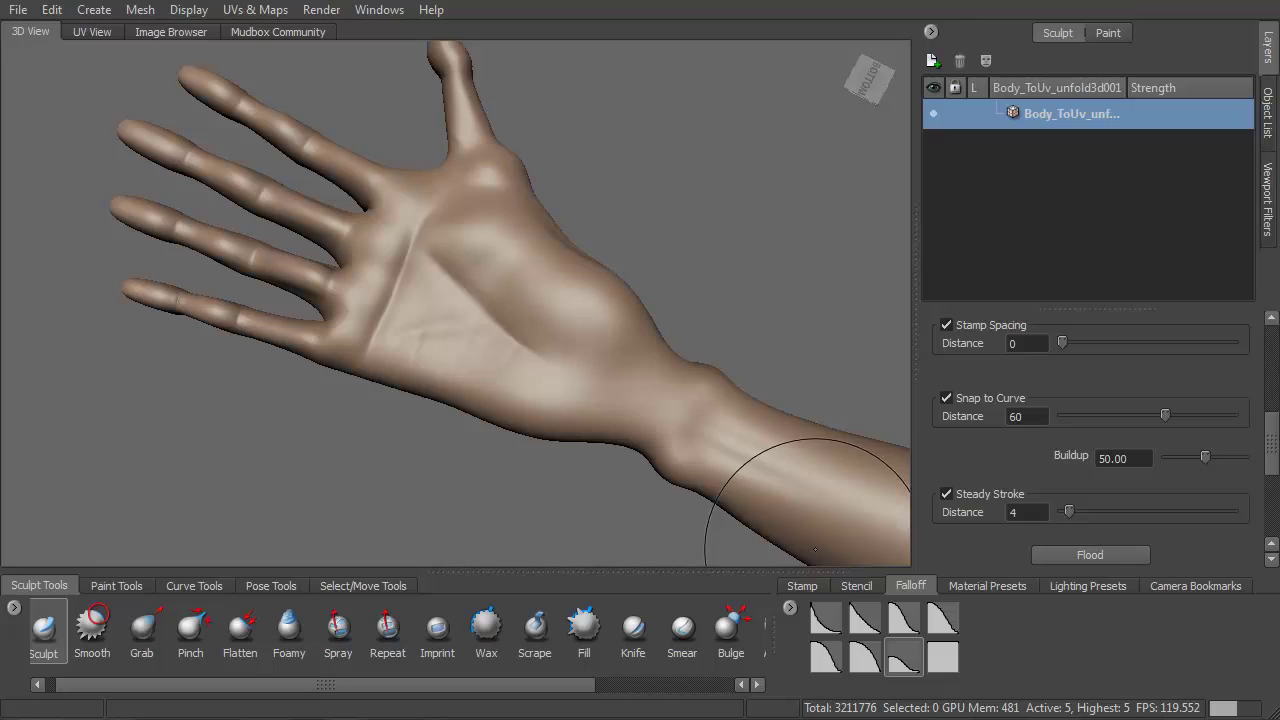
left_click_drag(655, 376, 646, 363, "alt")
left_click_drag(588, 332, 531, 352, "alt")
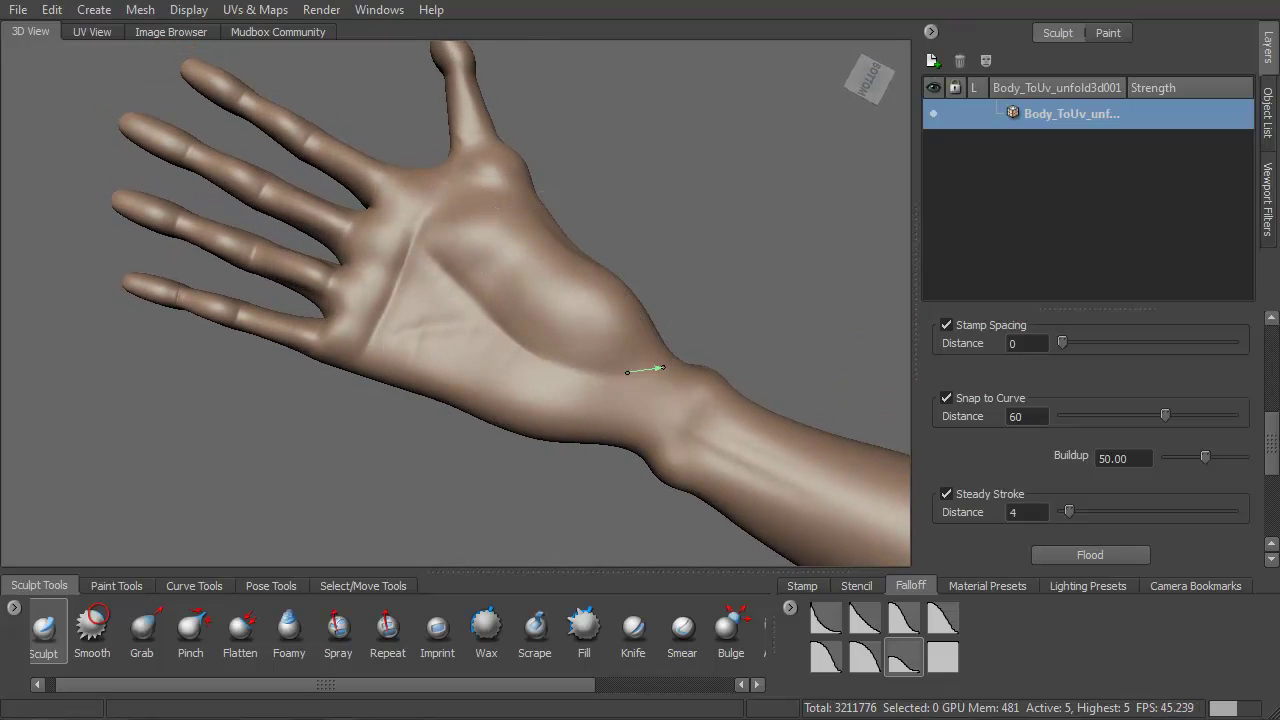
left_click_drag(627, 372, 566, 366)
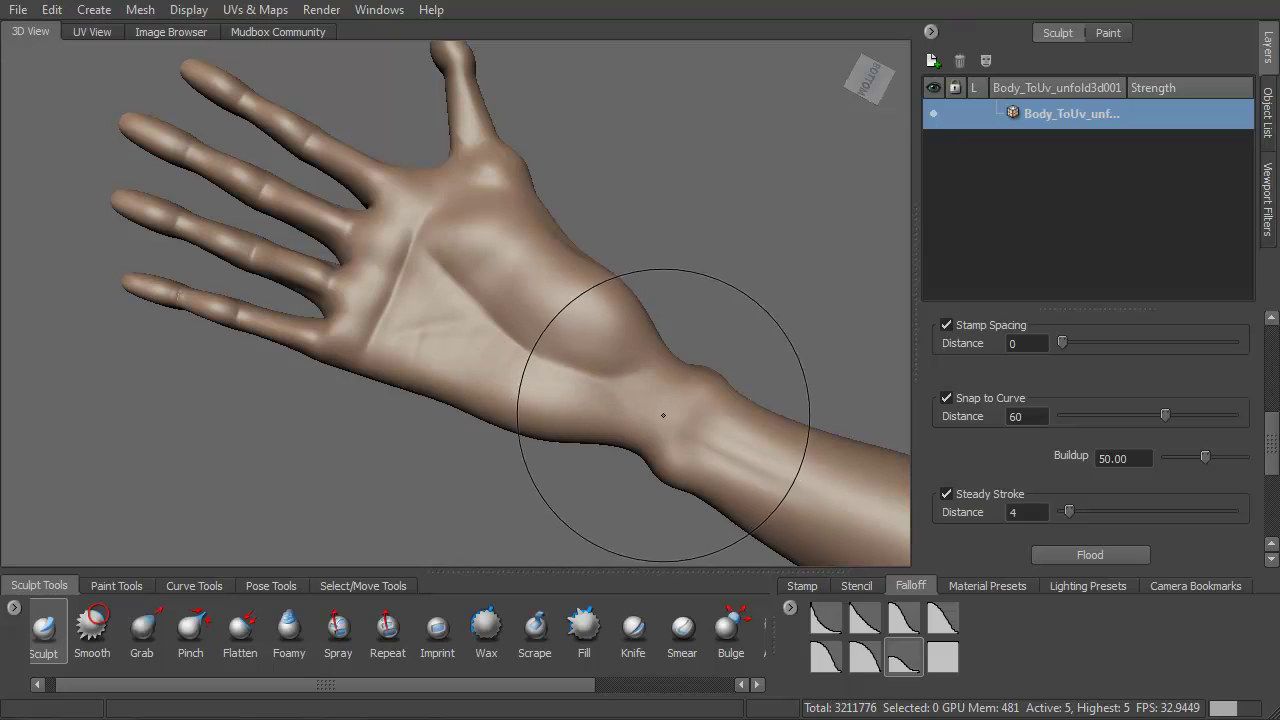
Step: Sculpt the inner wrist tendons where they run from the forearm into the palm
left_click_drag(657, 415, 627, 401)
left_click_drag(715, 461, 738, 466)
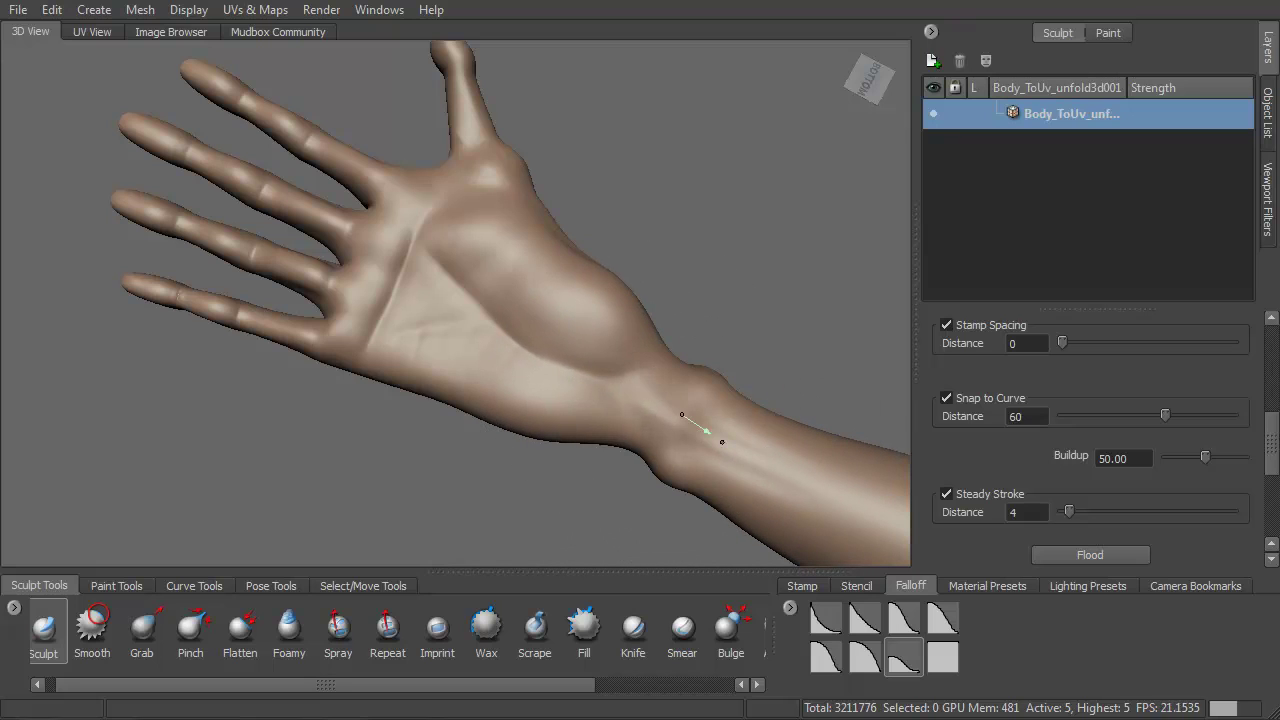
mouse_move(720, 440)
left_mouse_down()
mouse_move(651, 414)
mouse_move(678, 394)
left_mouse_up()
Step: Smooth the fine creases in the middle of the palm
left_click_drag(423, 263, 459, 289, "alt")
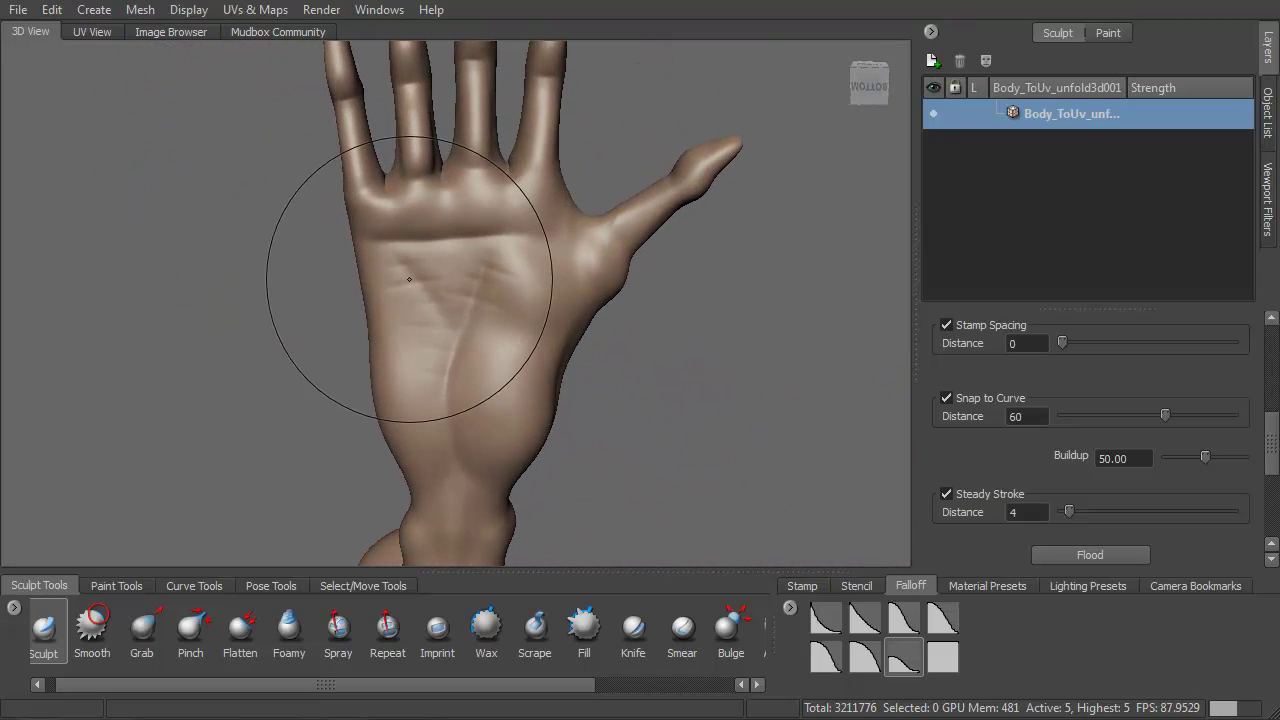
key("shift")
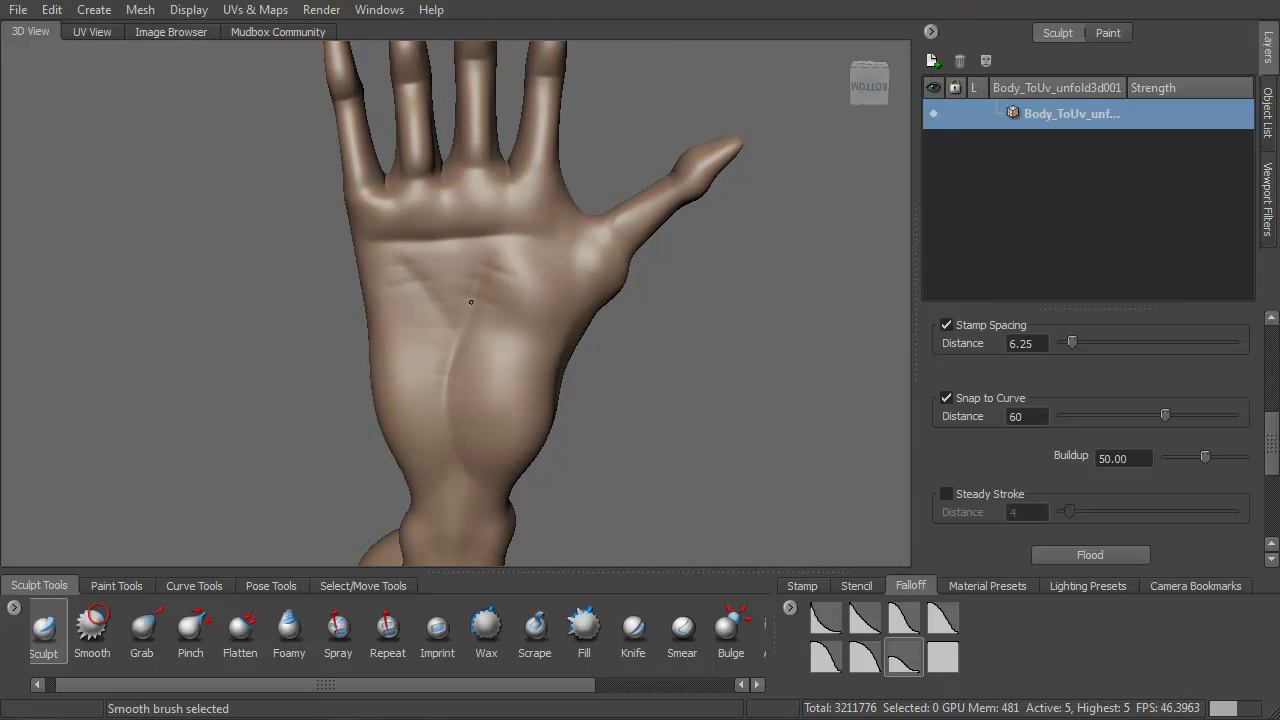
mouse_move(470, 307)
left_mouse_down("alt")
mouse_move(584, 316)
mouse_move(366, 377)
mouse_move(266, 206)
mouse_move(374, 266)
mouse_move(434, 263)
mouse_move(529, 180)
mouse_move(485, 329)
mouse_move(508, 303)
mouse_move(325, 525)
left_mouse_up("alt")
Step: Add volume between the thumb and index finger on the back of the hand with the Bulge tool
left_click(731, 630)
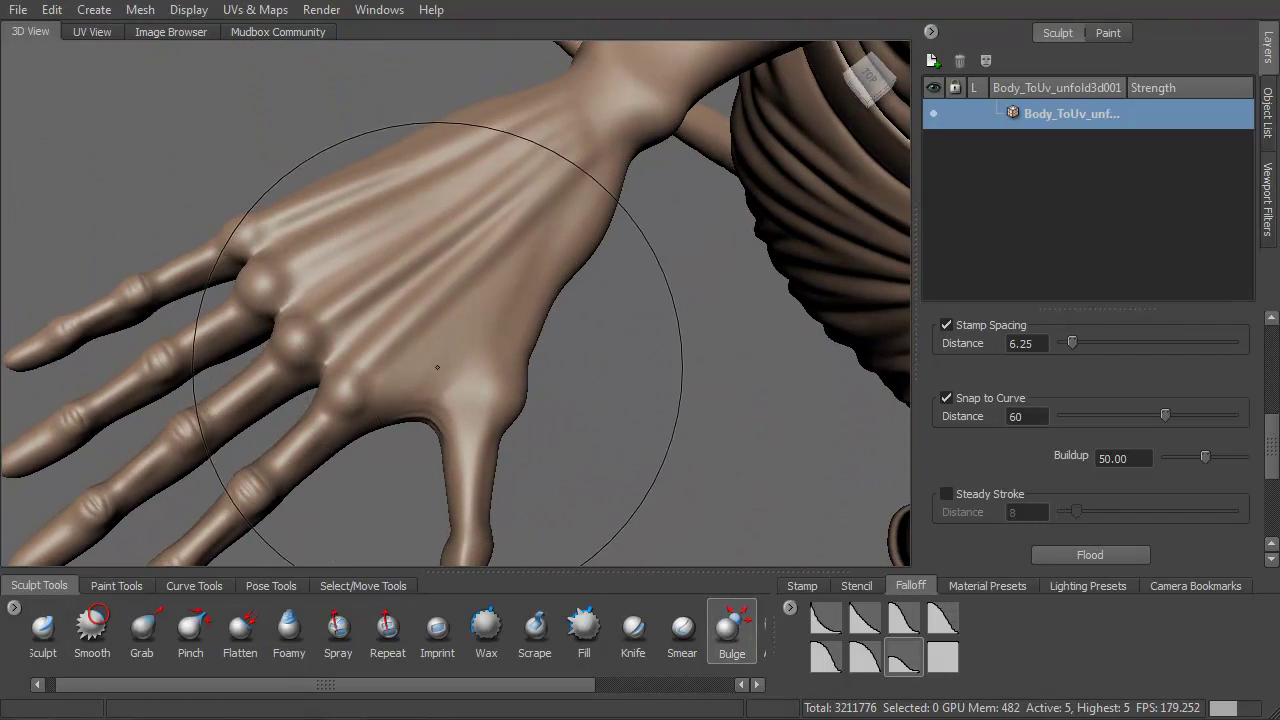
mouse_move(493, 298)
left_mouse_down()
mouse_move(510, 296)
mouse_move(420, 266)
mouse_move(387, 138)
left_mouse_up()
mouse_move(528, 266)
left_mouse_down("alt")
mouse_move(411, 267)
mouse_move(506, 309)
mouse_move(529, 300)
mouse_move(517, 240)
left_mouse_up("alt")
Step: Build up the webbing between thumb and index finger on the palm side with the Wax tool and smooth it
right_click_drag(437, 266, 452, 310, "alt")
middle_click_drag(452, 310, 460, 429, "alt")
mouse_move(458, 325)
left_mouse_down("alt")
mouse_move(471, 457)
mouse_move(454, 372)
mouse_move(540, 230)
left_mouse_up("alt")
left_click(486, 628)
left_click_drag(461, 241, 457, 266)
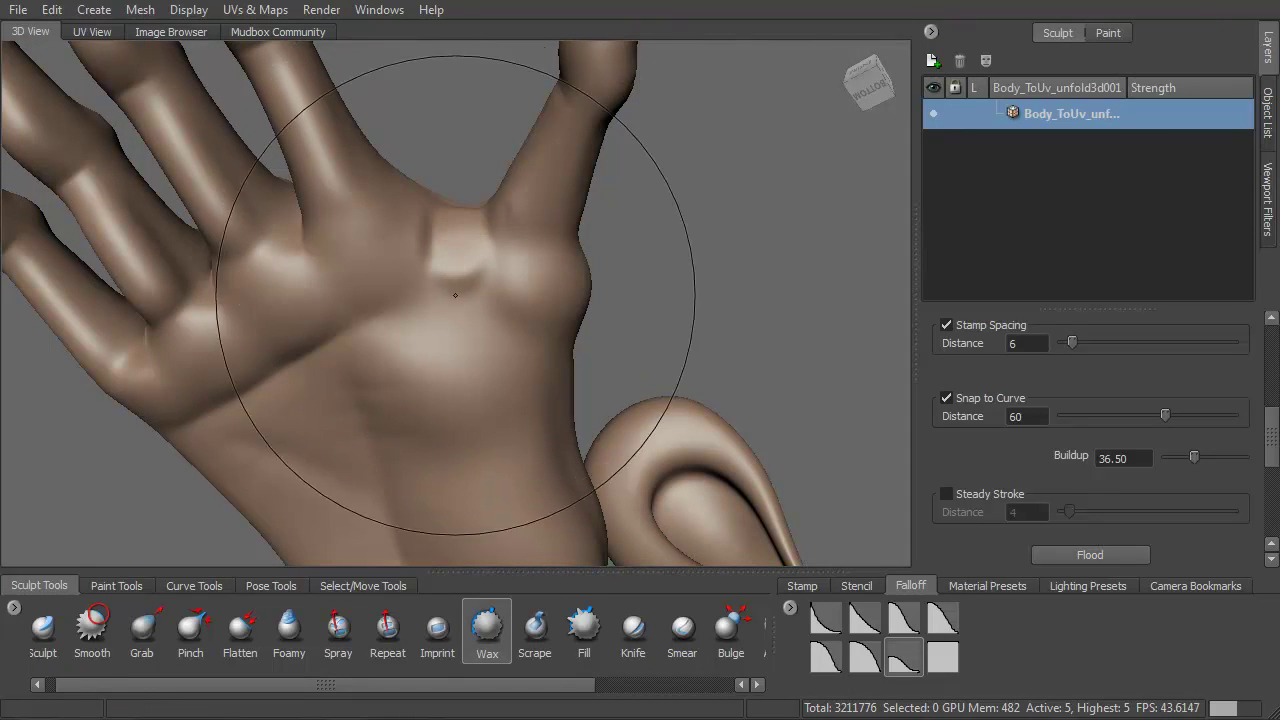
key("shift")
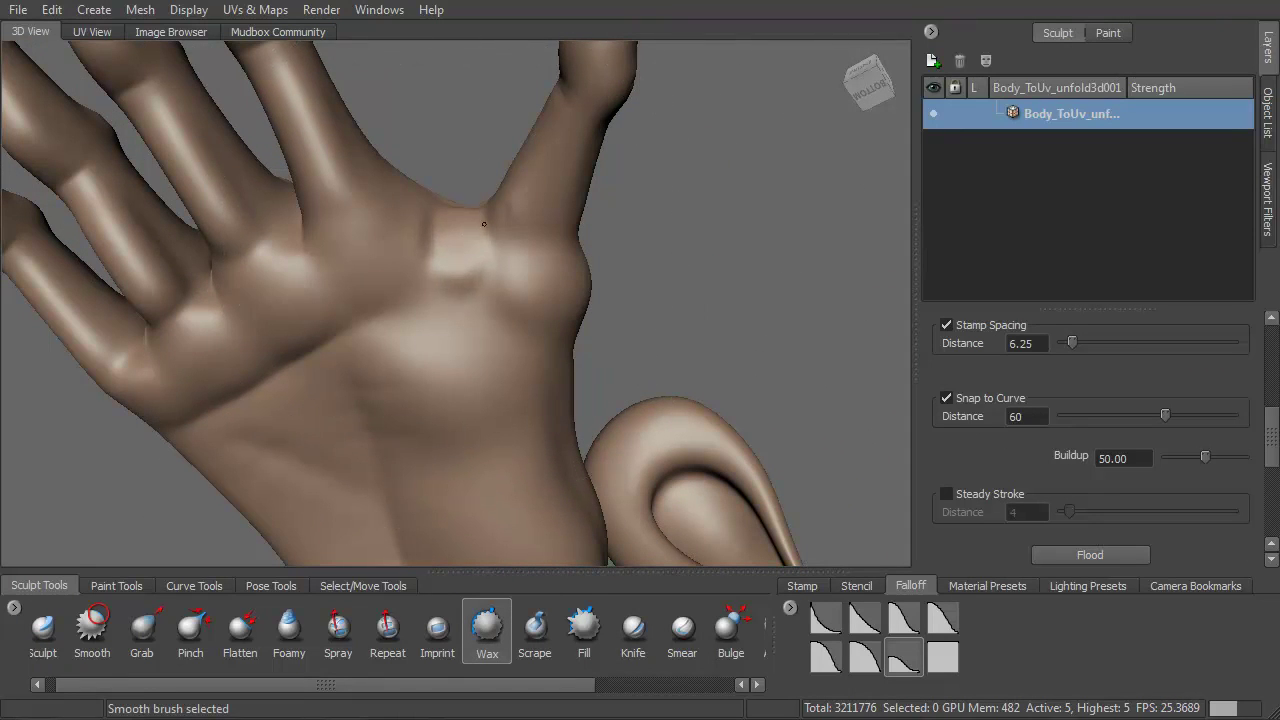
mouse_move(482, 232)
left_mouse_down("alt")
mouse_move(500, 295)
mouse_move(490, 325)
mouse_move(463, 234)
left_mouse_up("alt")
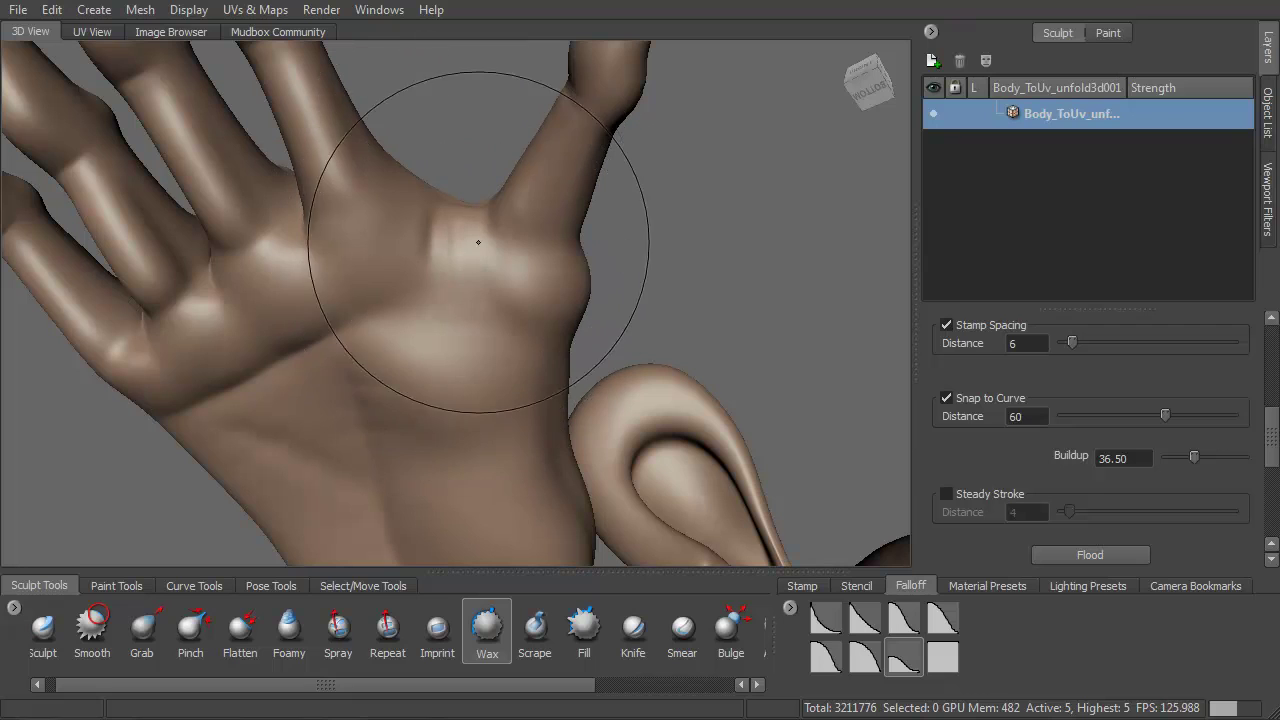
Step: Extend the waxed thumb webbing toward the index finger and blend it smoothly into the palm
left_click_drag(429, 200, 418, 284)
key("shift")
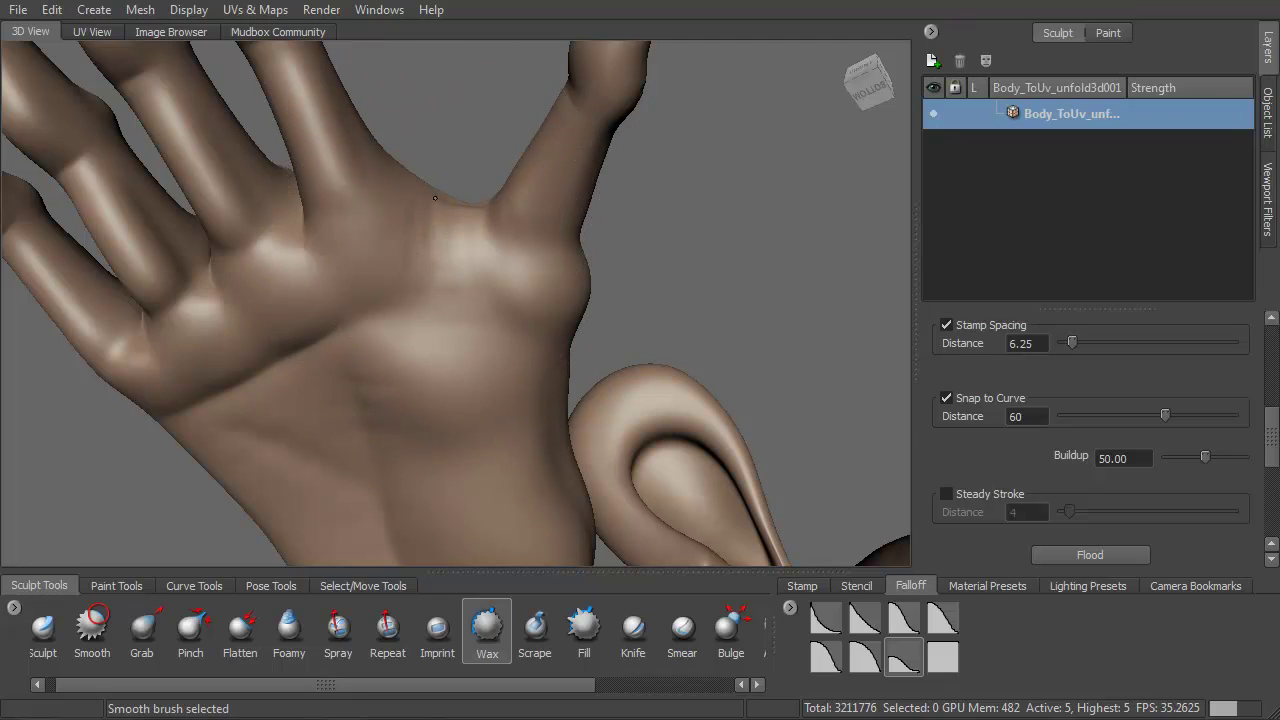
left_click_drag(443, 257, 497, 244, "alt")
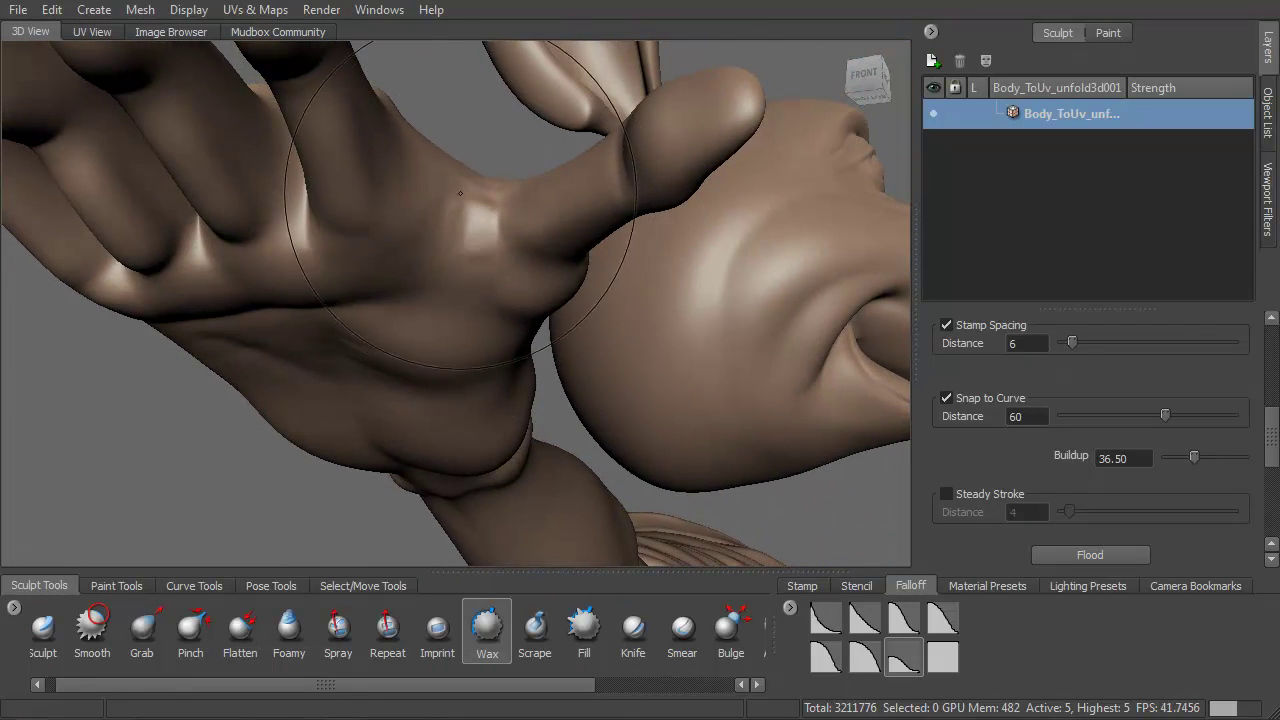
left_click_drag(468, 268, 447, 195, "alt")
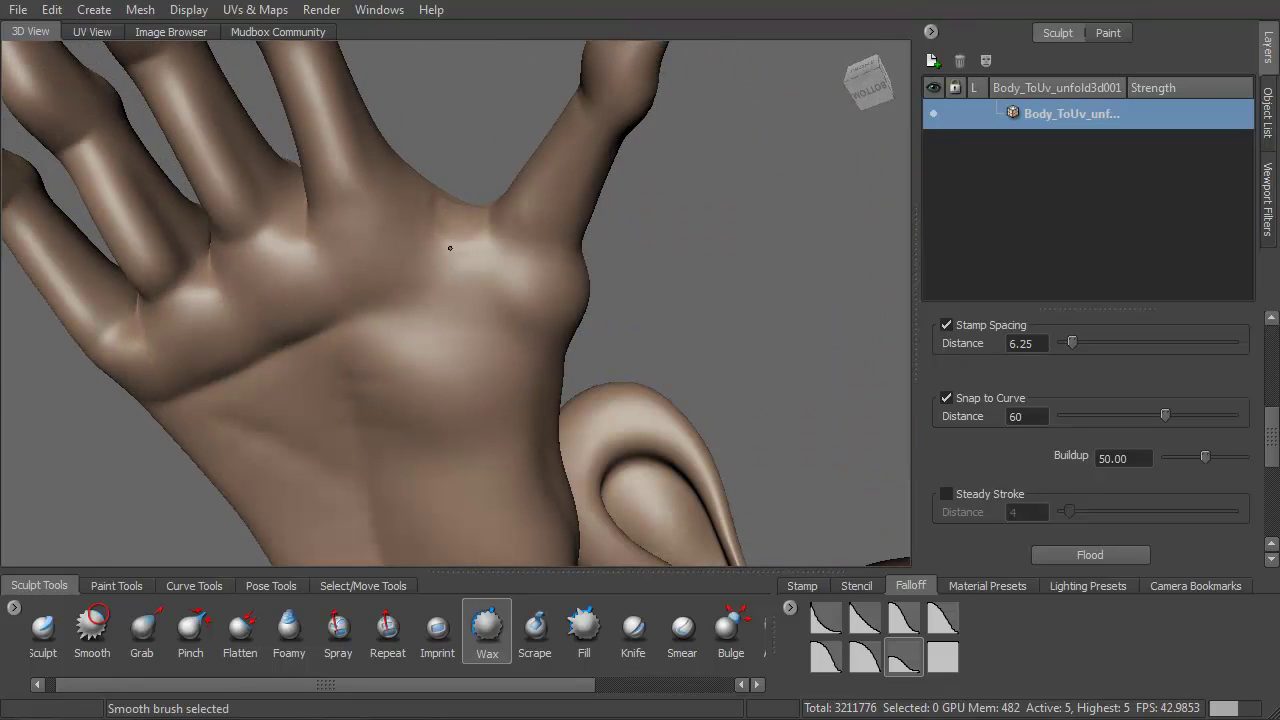
left_click_drag(479, 256, 473, 271, "alt")
Step: Resize the Sculpt brush and sculpt separations between the pads at the base of the fingers
key("1")
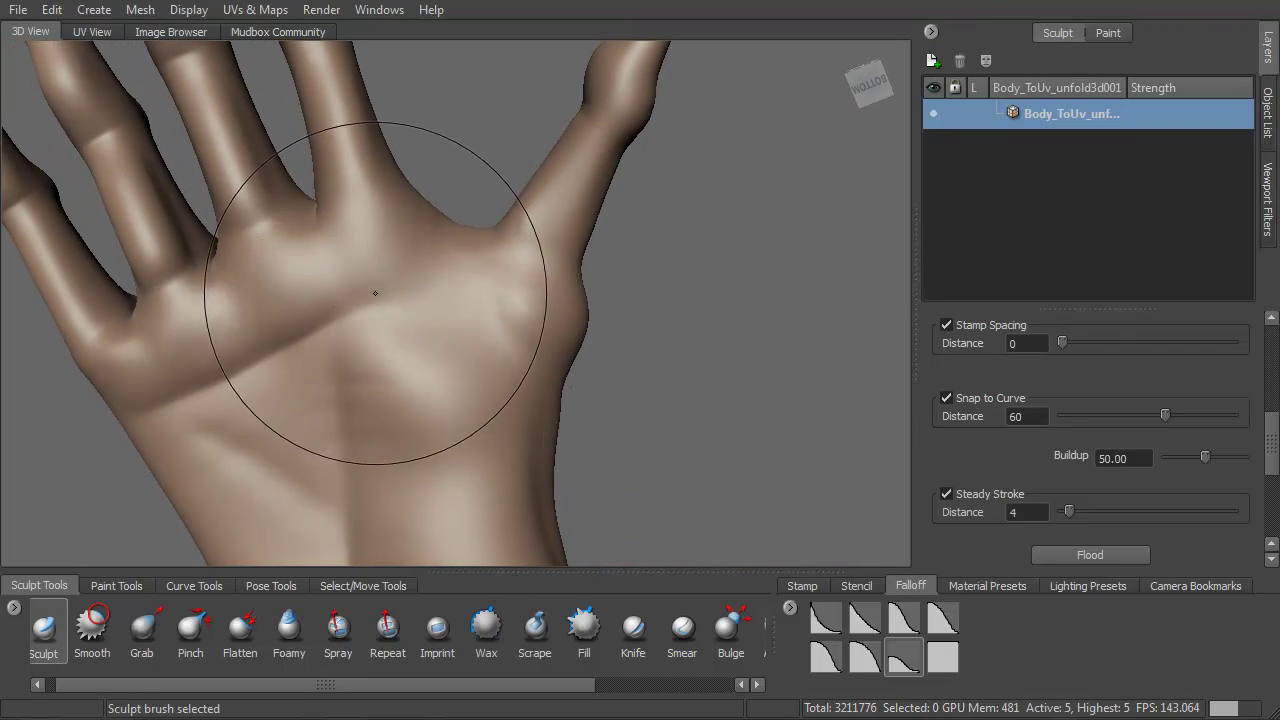
key("b")
left_click_drag(363, 302, 392, 302)
left_click_drag(444, 264, 416, 295, "alt")
mouse_move(456, 231)
left_mouse_down("alt")
mouse_move(457, 260)
mouse_move(463, 240)
mouse_move(377, 234)
left_mouse_up("alt")
mouse_move(346, 277)
left_mouse_down("alt")
mouse_move(429, 277)
mouse_move(423, 266)
left_mouse_up("alt")
left_click_drag(433, 320, 391, 313, "alt")
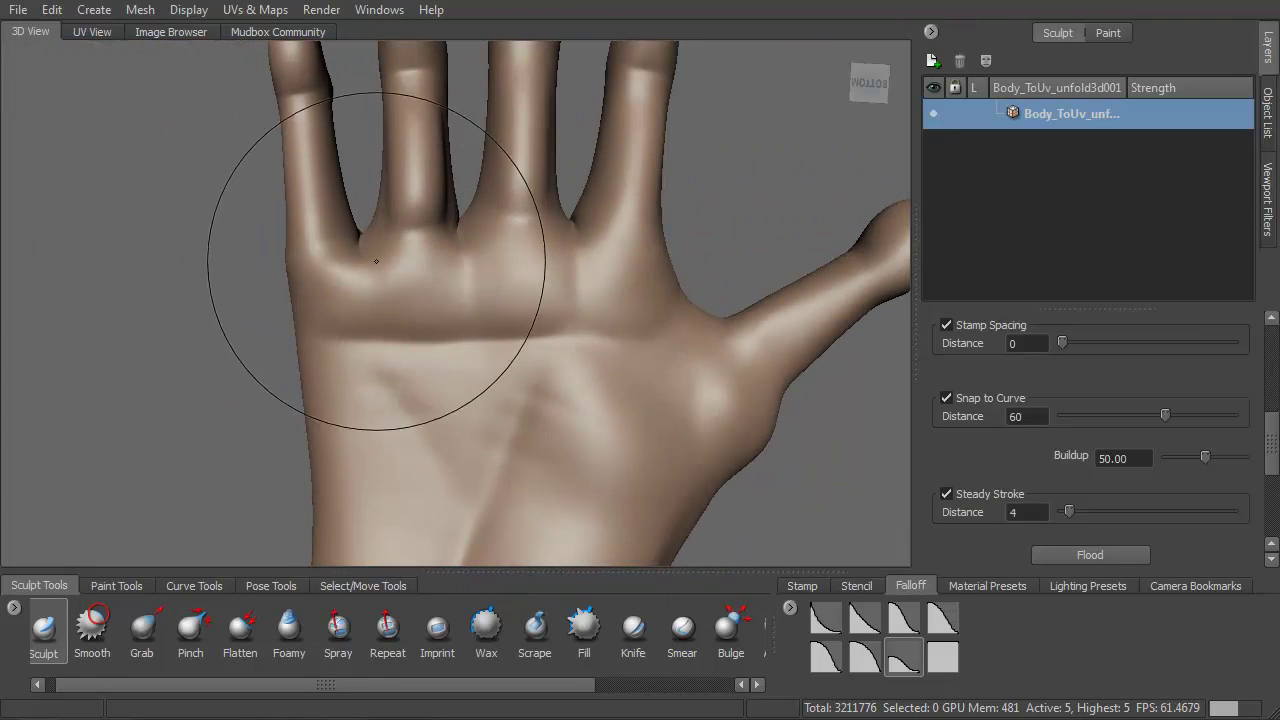
Step: Shape the webbing between the little and ring fingers and smooth it
left_click_drag(360, 246, 394, 376)
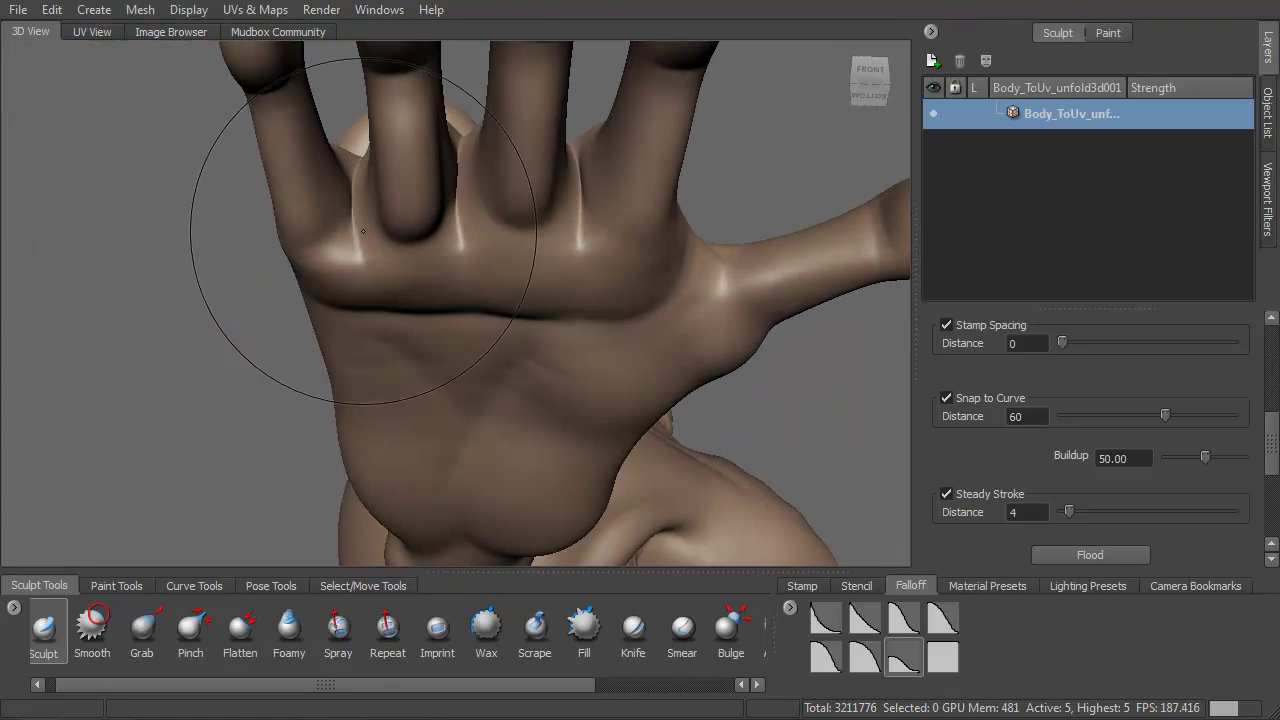
key("shift")
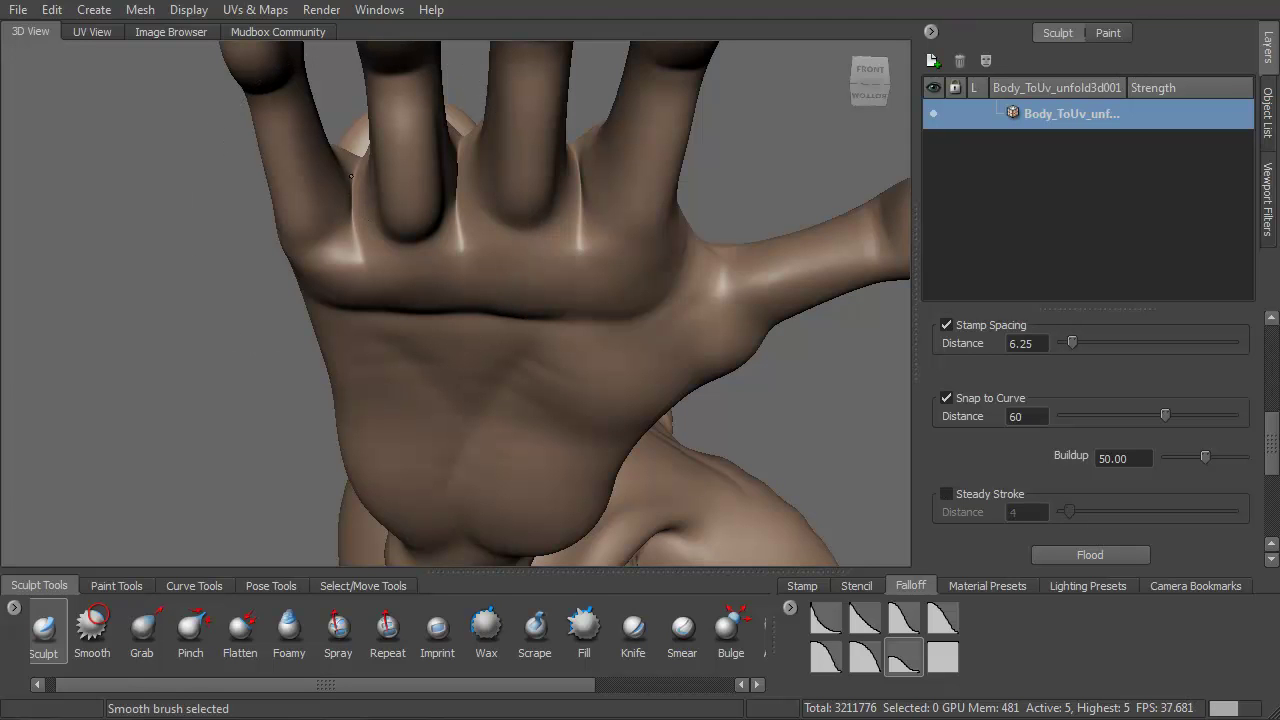
mouse_move(351, 176)
left_mouse_down("alt")
mouse_move(432, 358)
mouse_move(600, 337)
mouse_move(383, 229)
mouse_move(427, 213)
mouse_move(410, 180)
left_mouse_up("alt")
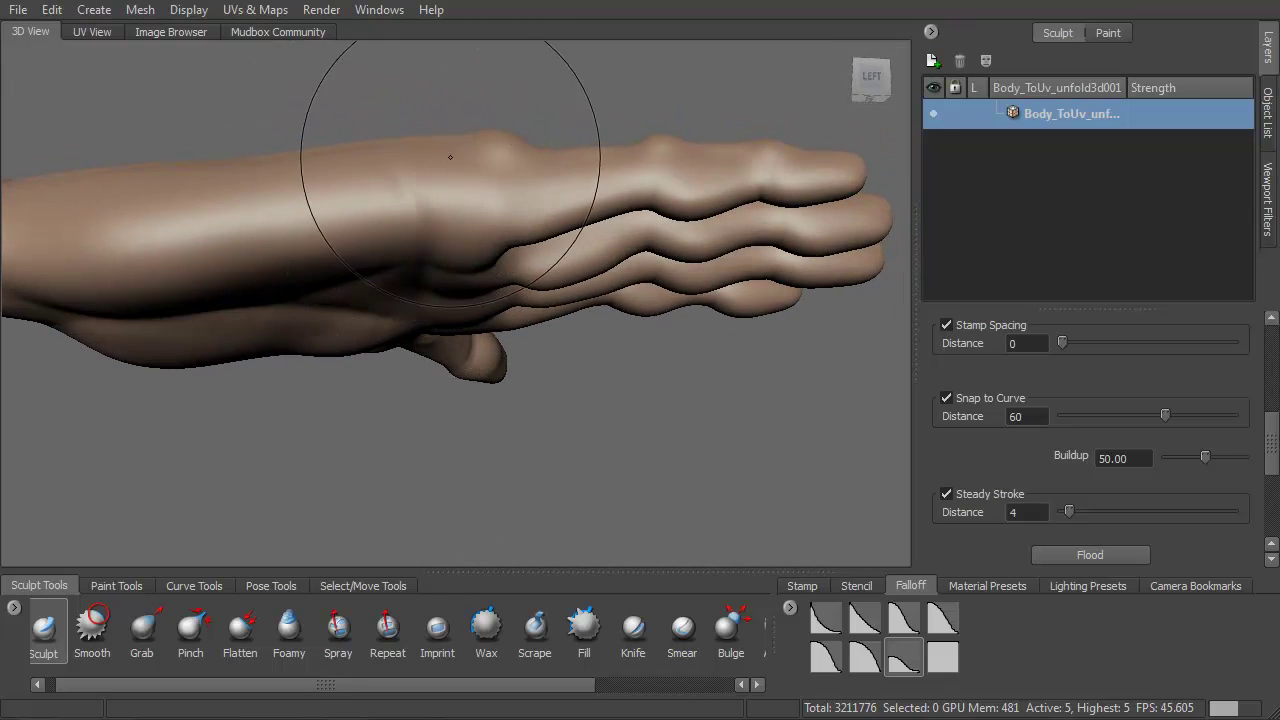
Step: Examine the side of the hand, the forearm, the elbow and the sleeve from below
left_click_drag(433, 267, 434, 242, "alt")
mouse_move(390, 194)
left_mouse_down("alt")
mouse_move(363, 194)
mouse_move(371, 229)
mouse_move(390, 239)
mouse_move(414, 426)
mouse_move(457, 346)
mouse_move(654, 331)
mouse_move(509, 303)
left_mouse_up("alt")
right_click_drag(509, 303, 514, 217, "alt")
left_click_drag(514, 217, 486, 77, "alt")
middle_click_drag(560, 290, 389, 166, "alt")
left_click_drag(389, 166, 480, 223, "alt")
middle_click_drag(570, 290, 424, 224, "alt")
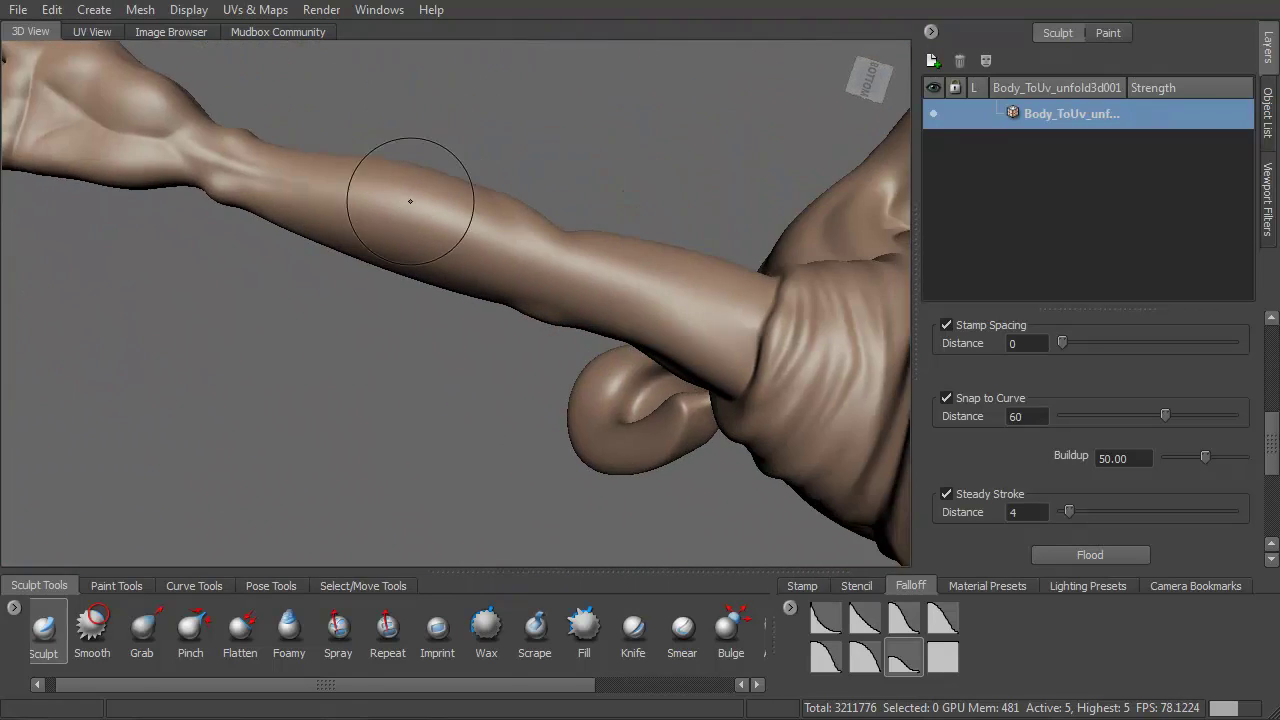
left_click_drag(424, 224, 480, 269, "alt")
scroll(432, 221, "up", 2)
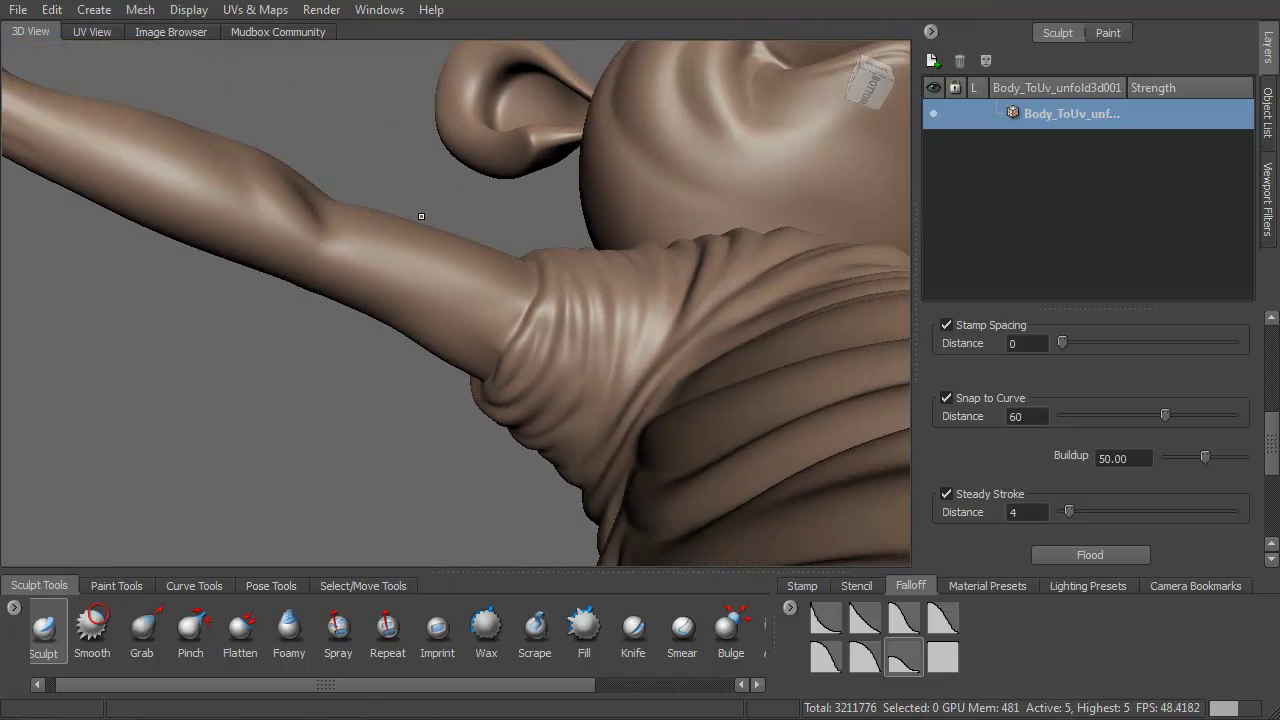
Step: Sculpt folds along the sleeve's cuff edge where it wraps around the upper arm
left_click_drag(432, 221, 514, 251, "alt")
right_click_drag(514, 251, 577, 303, "alt")
left_click_drag(626, 189, 626, 254, "alt")
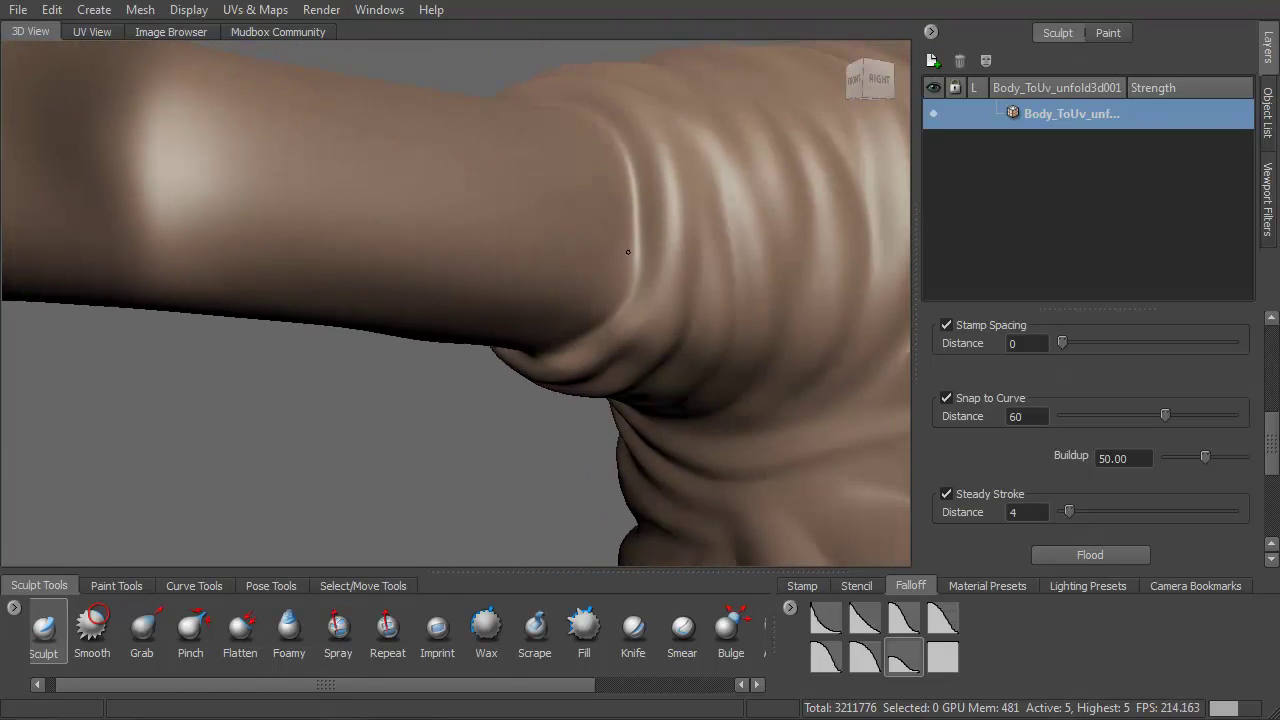
left_click_drag(640, 325, 663, 269, "alt")
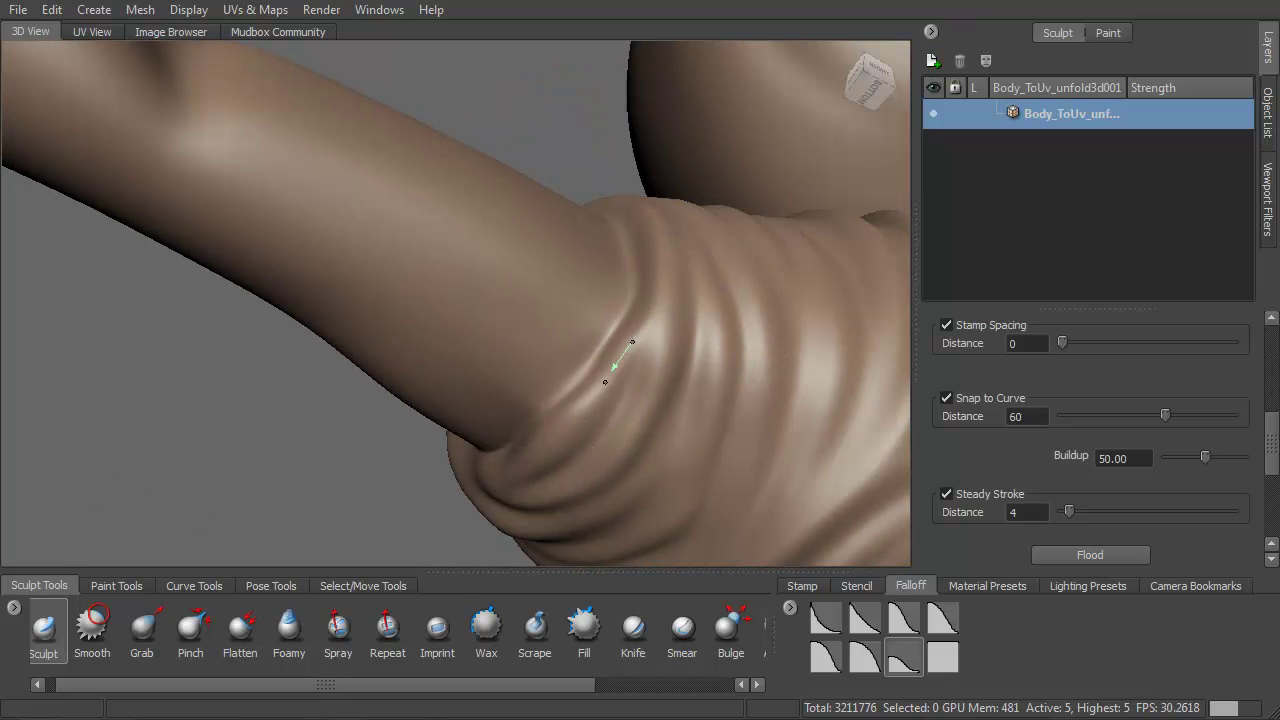
mouse_move(503, 469)
left_mouse_down("alt")
mouse_move(614, 277)
mouse_move(549, 201)
mouse_move(439, 171)
mouse_move(428, 304)
left_mouse_up("alt")
left_click_drag(429, 220, 396, 218, "alt")
left_click_drag(394, 105, 394, 104)
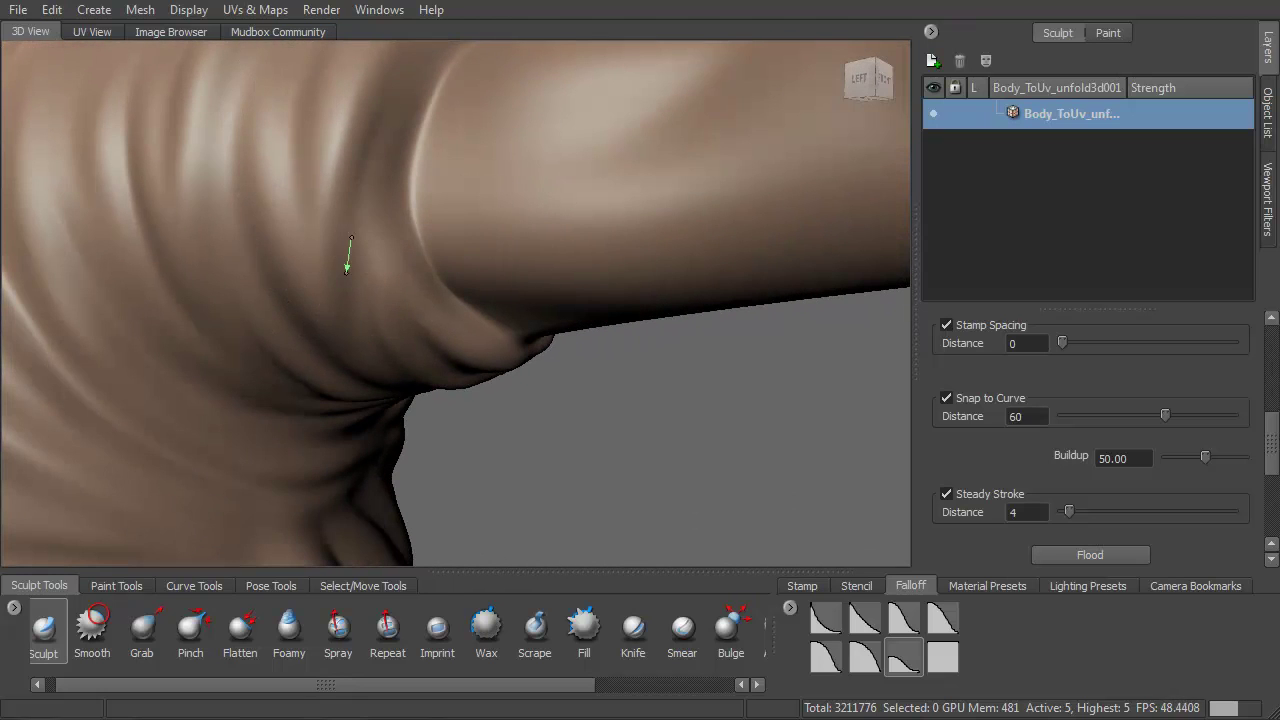
Step: Deepen the cuff overlap and add creases just above the hem on the other side of the sleeve
left_click_drag(343, 290, 300, 212, "alt")
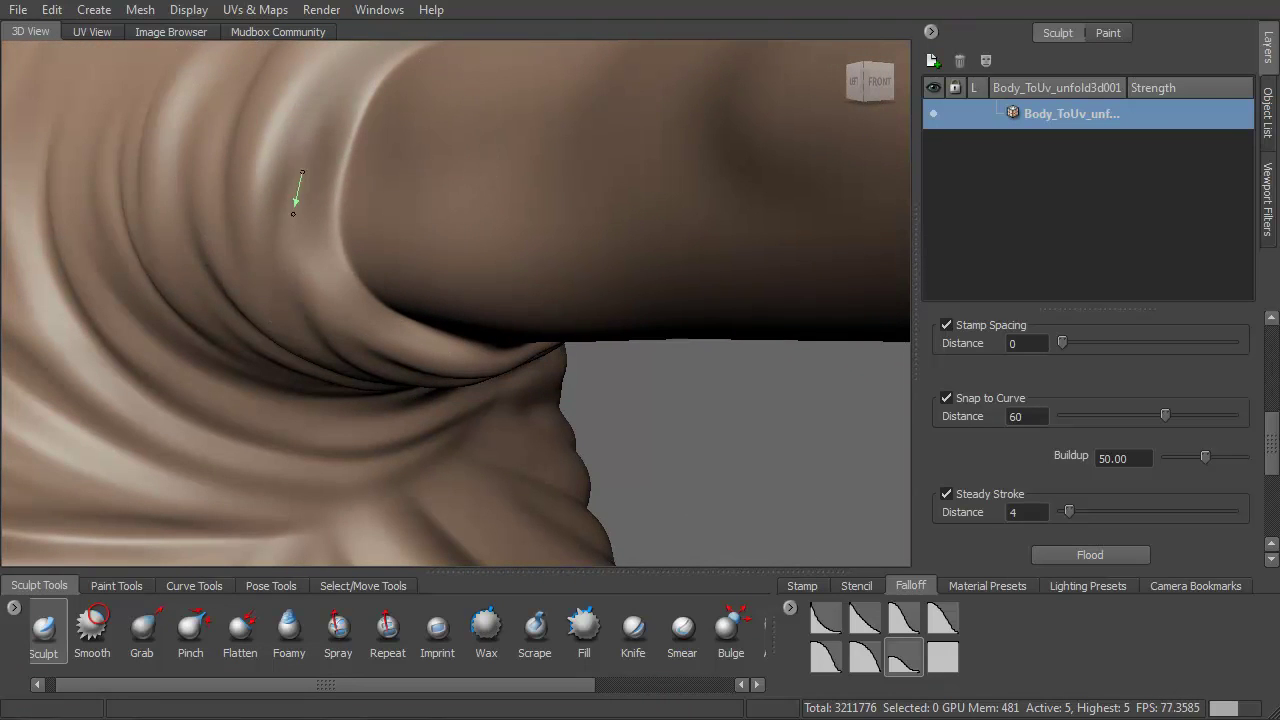
mouse_move(343, 289)
left_mouse_down("alt")
mouse_move(331, 209)
mouse_move(374, 229)
left_mouse_up("alt")
mouse_move(476, 169)
left_mouse_down()
mouse_move(386, 281)
mouse_move(362, 343)
left_mouse_up()
left_click_drag(455, 191, 427, 227)
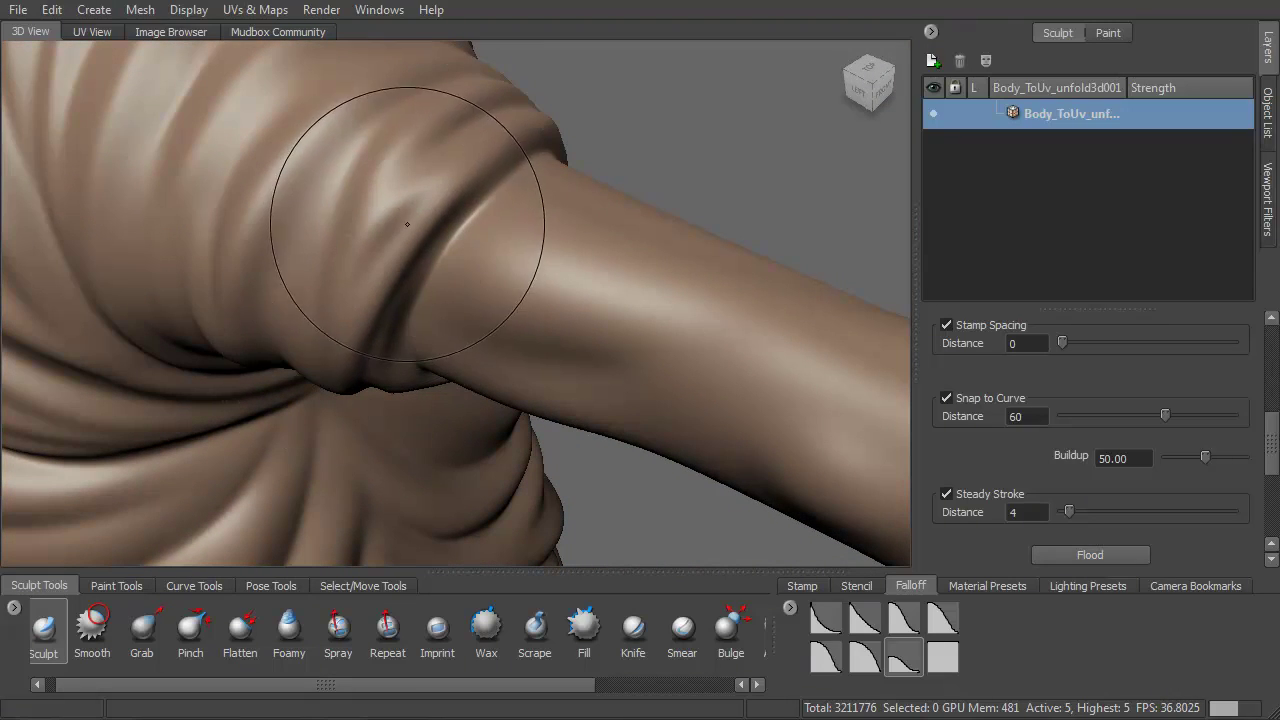
left_click_drag(405, 190, 438, 177)
left_click_drag(328, 295, 327, 298)
Step: Sculpt long folds across the top and back of the sleeve near the cuff
left_click_drag(400, 208, 422, 238, "alt")
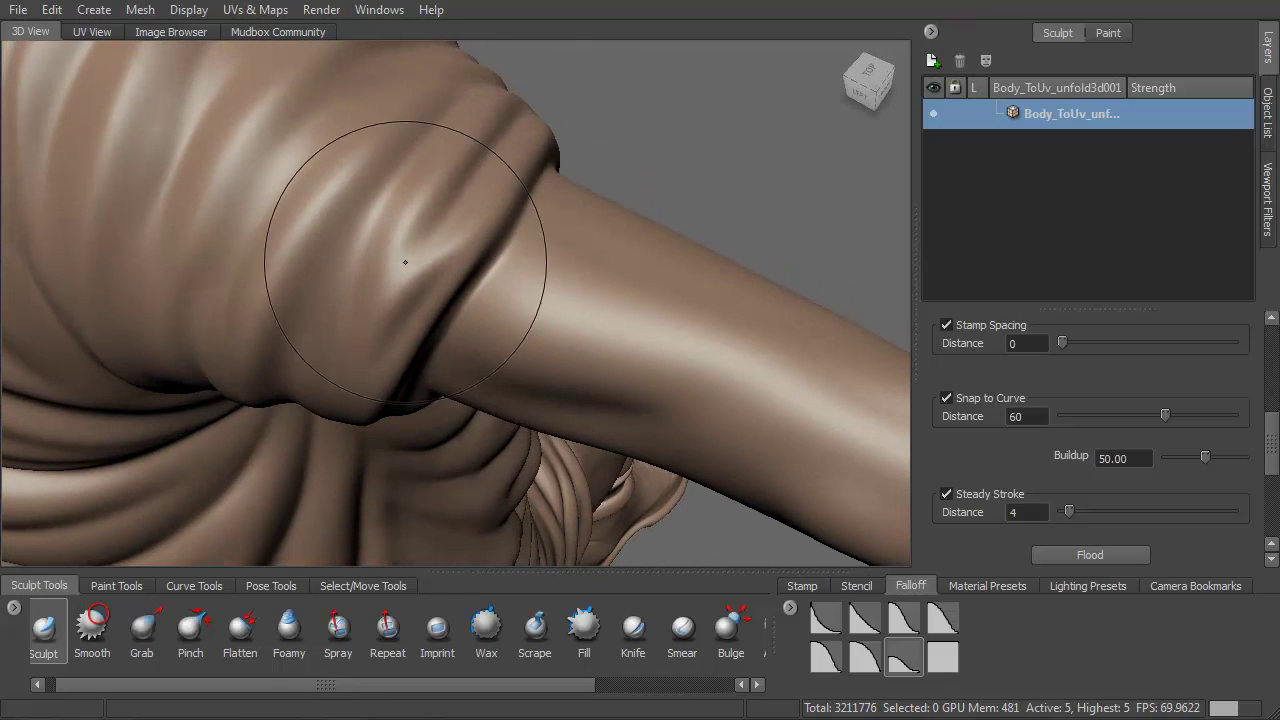
left_click_drag(473, 149, 443, 179)
left_click_drag(378, 327, 375, 342)
mouse_move(378, 338)
left_mouse_down("alt")
mouse_move(417, 240)
mouse_move(412, 212)
left_mouse_up("alt")
mouse_move(409, 72)
left_mouse_down()
mouse_move(365, 212)
mouse_move(380, 223)
left_mouse_up()
mouse_move(437, 113)
left_mouse_down()
mouse_move(366, 215)
mouse_move(332, 349)
left_mouse_up()
mouse_move(410, 185)
left_mouse_down()
mouse_move(366, 345)
mouse_move(370, 382)
left_mouse_up()
Step: Sculpt narrow vertical creases around the middle of the sleeve's back
mouse_move(376, 310)
left_mouse_down("alt")
mouse_move(392, 246)
mouse_move(419, 247)
mouse_move(443, 223)
mouse_move(454, 181)
mouse_move(429, 166)
left_mouse_up("alt")
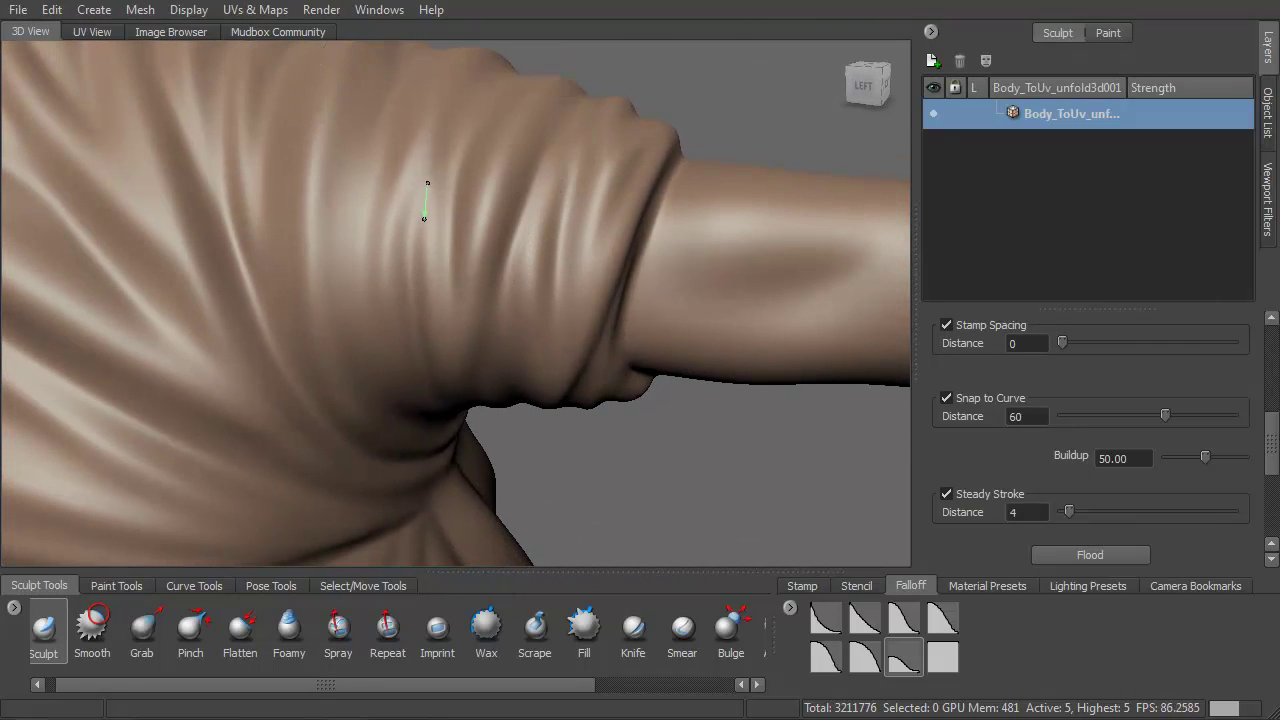
left_click_drag(424, 222, 425, 340)
mouse_move(428, 130)
left_mouse_down()
mouse_move(397, 178)
mouse_move(390, 378)
left_mouse_up()
left_click_drag(390, 335, 343, 194, "alt")
left_click_drag(360, 285, 376, 326)
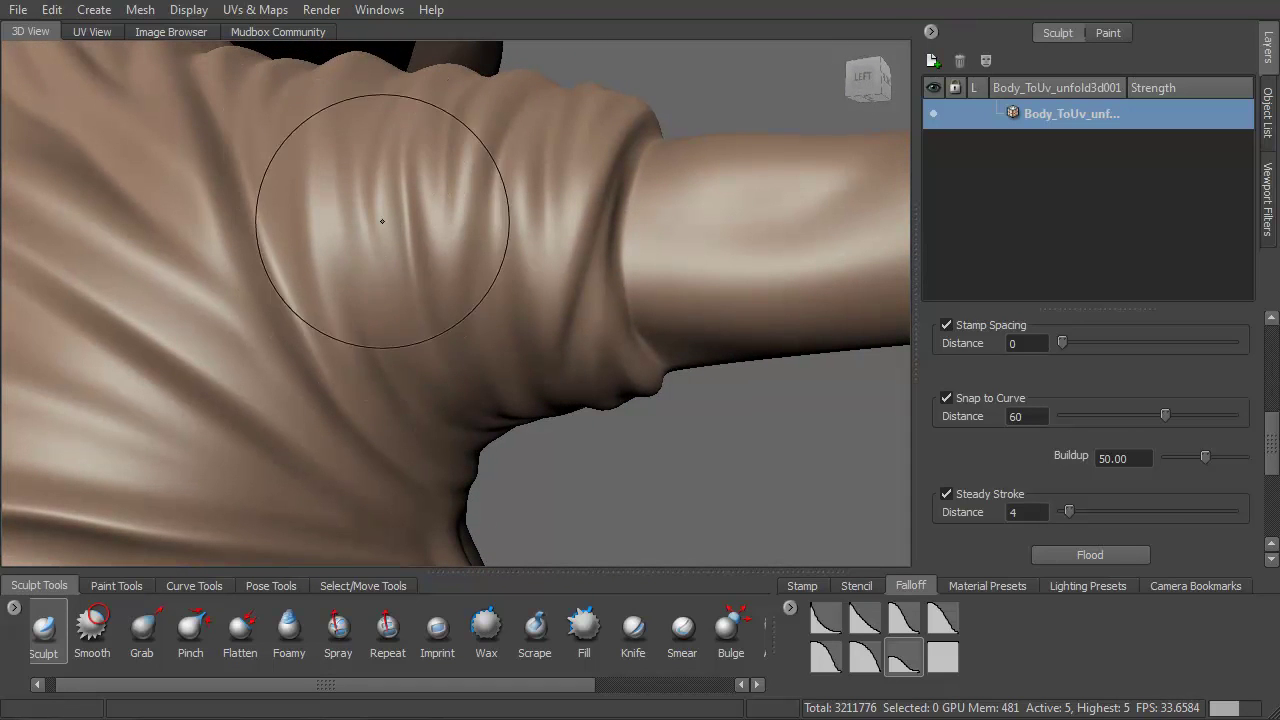
left_click_drag(371, 166, 400, 355)
Step: Extend the sleeve creases down onto its underside toward the armpit
left_click_drag(402, 352, 383, 270, "alt")
mouse_move(348, 172)
left_mouse_down()
mouse_move(411, 358)
mouse_move(380, 220)
left_mouse_up()
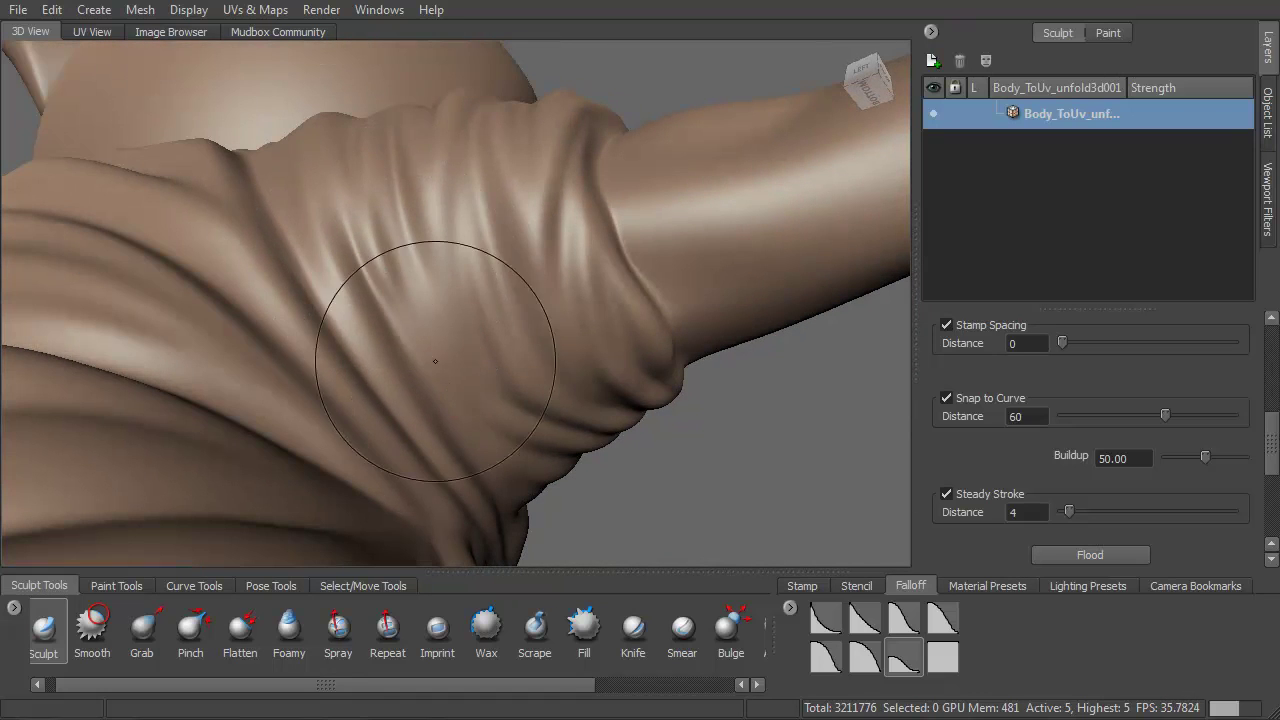
left_click_drag(487, 382, 455, 287, "alt")
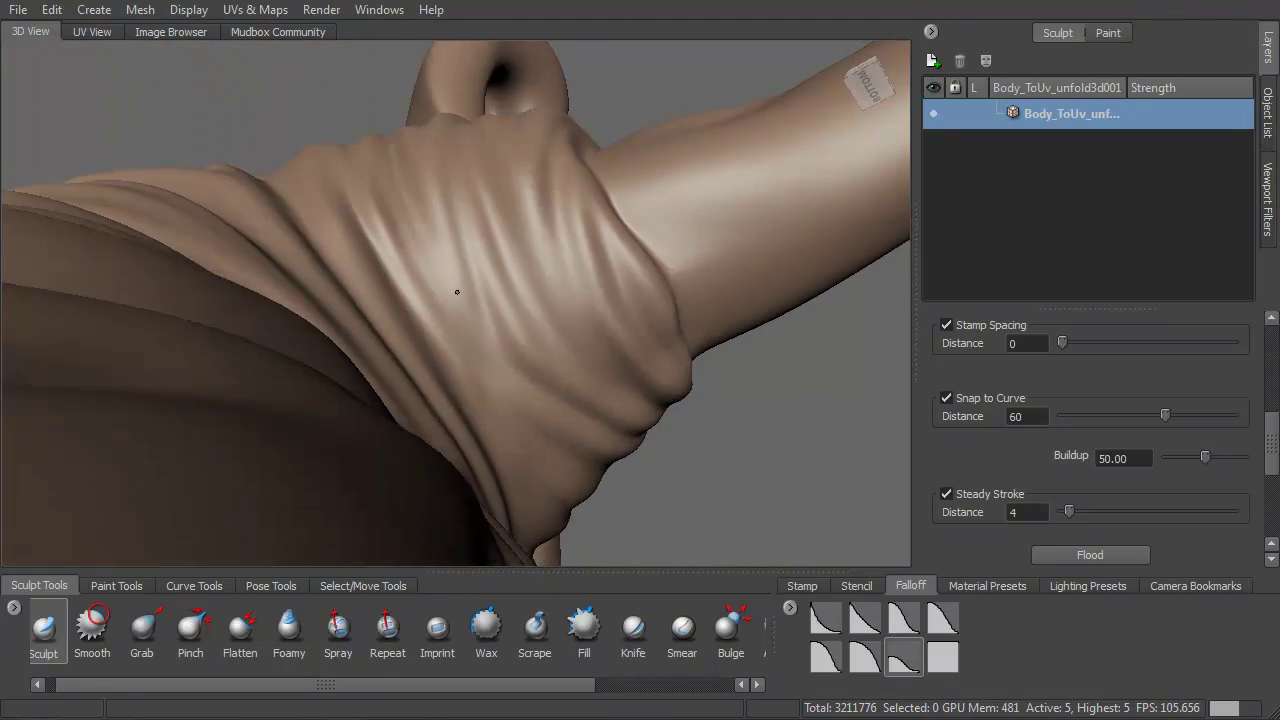
left_click_drag(447, 344, 474, 386)
Step: Examine the shirt's underside, sides and front for folds that still need refinement
mouse_move(478, 354)
left_mouse_down("alt")
mouse_move(403, 391)
mouse_move(450, 418)
left_mouse_up("alt")
right_click_drag(457, 411, 350, 212, "alt")
left_click_drag(350, 212, 610, 366, "alt")
middle_click_drag(612, 369, 571, 209, "alt")
left_click_drag(600, 335, 648, 309, "alt")
middle_click_drag(645, 312, 606, 168, "alt")
right_click_drag(581, 396, 603, 260, "alt")
left_click_drag(603, 260, 417, 277, "alt")
middle_click_drag(417, 277, 366, 400, "alt")
left_click_drag(366, 400, 473, 290, "alt")
right_click_drag(473, 290, 313, 470, "alt")
middle_click_drag(494, 383, 465, 555, "alt")
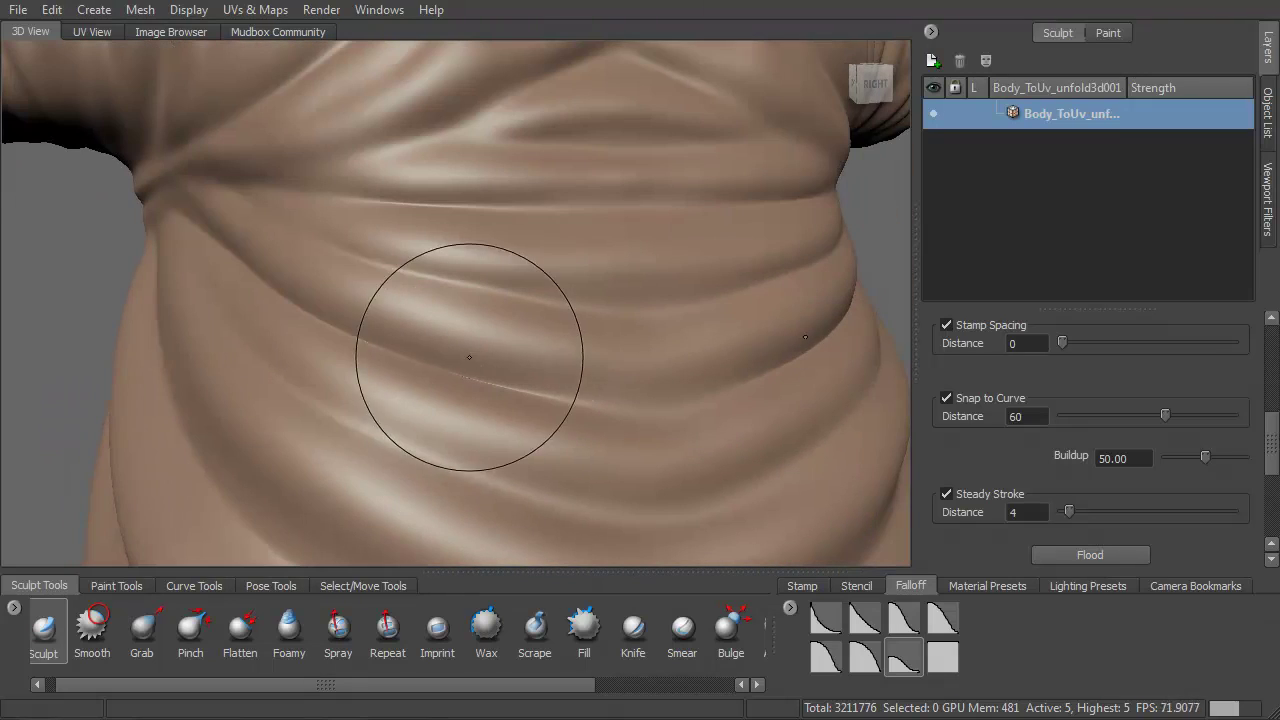
Step: Resize the Sculpt brush, then sharpen and smooth the folds below the armpit on the shirt's front
key("b")
mouse_move(411, 354)
left_mouse_down()
mouse_move(396, 347)
mouse_move(431, 326)
left_mouse_up()
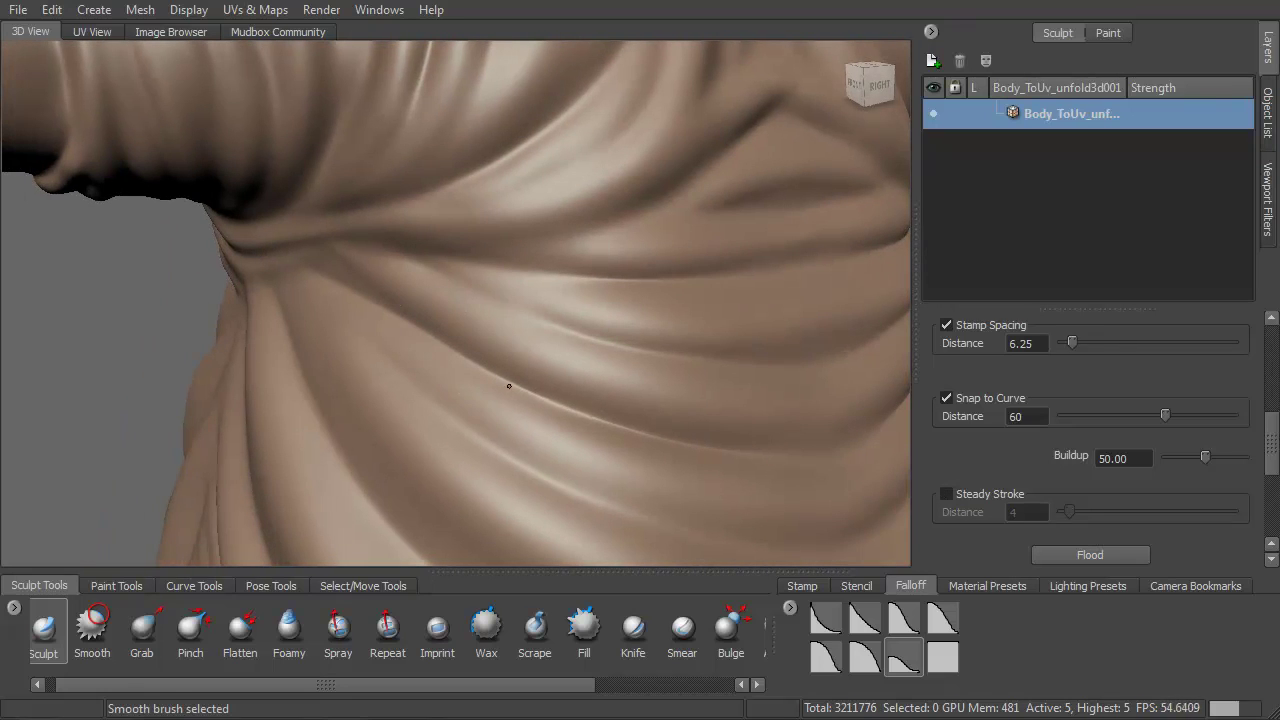
left_click_drag(521, 387, 541, 392, "shift")
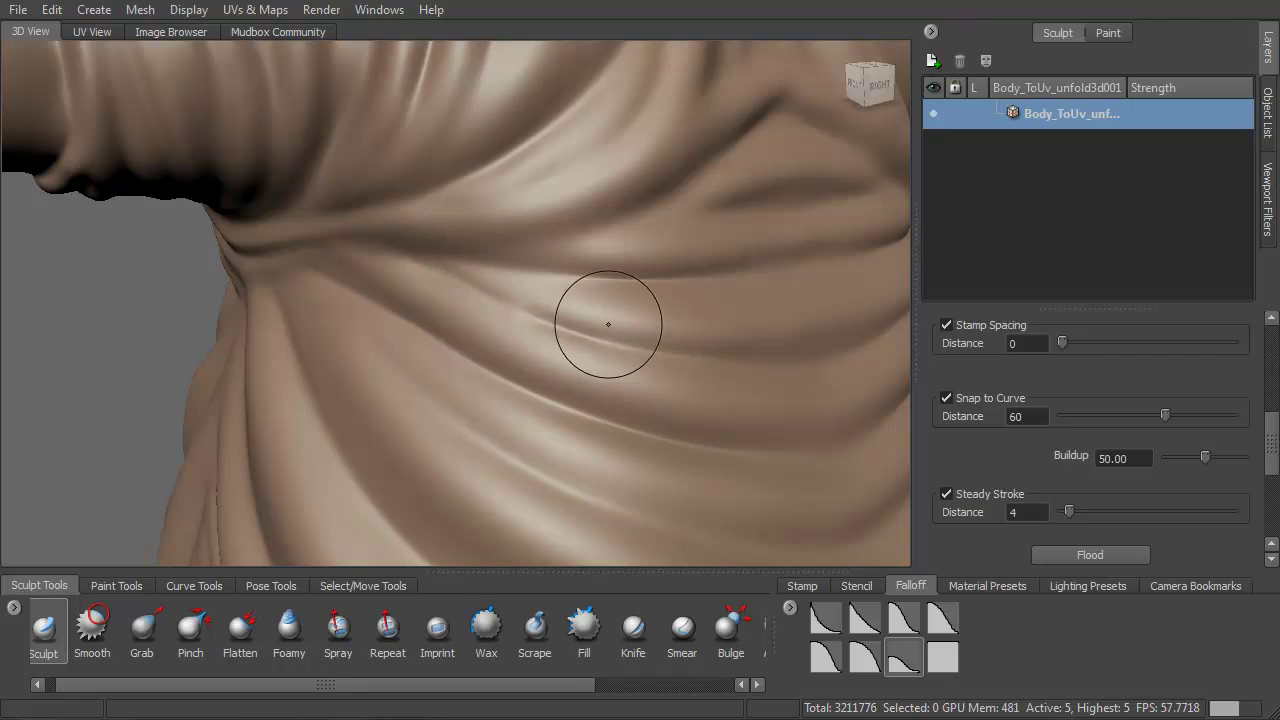
left_click_drag(623, 261, 598, 252, "alt")
left_click_drag(503, 229, 561, 225)
left_click_drag(719, 113, 722, 110)
Step: Sculpt and smooth the swirling fold above the belt on the side of the shirt
right_click_drag(591, 185, 546, 171, "alt")
mouse_move(546, 171)
left_mouse_down("alt")
mouse_move(629, 129)
mouse_move(766, 194)
mouse_move(587, 198)
left_mouse_up("alt")
key("shift")
left_click_drag(588, 245, 586, 257, "shift")
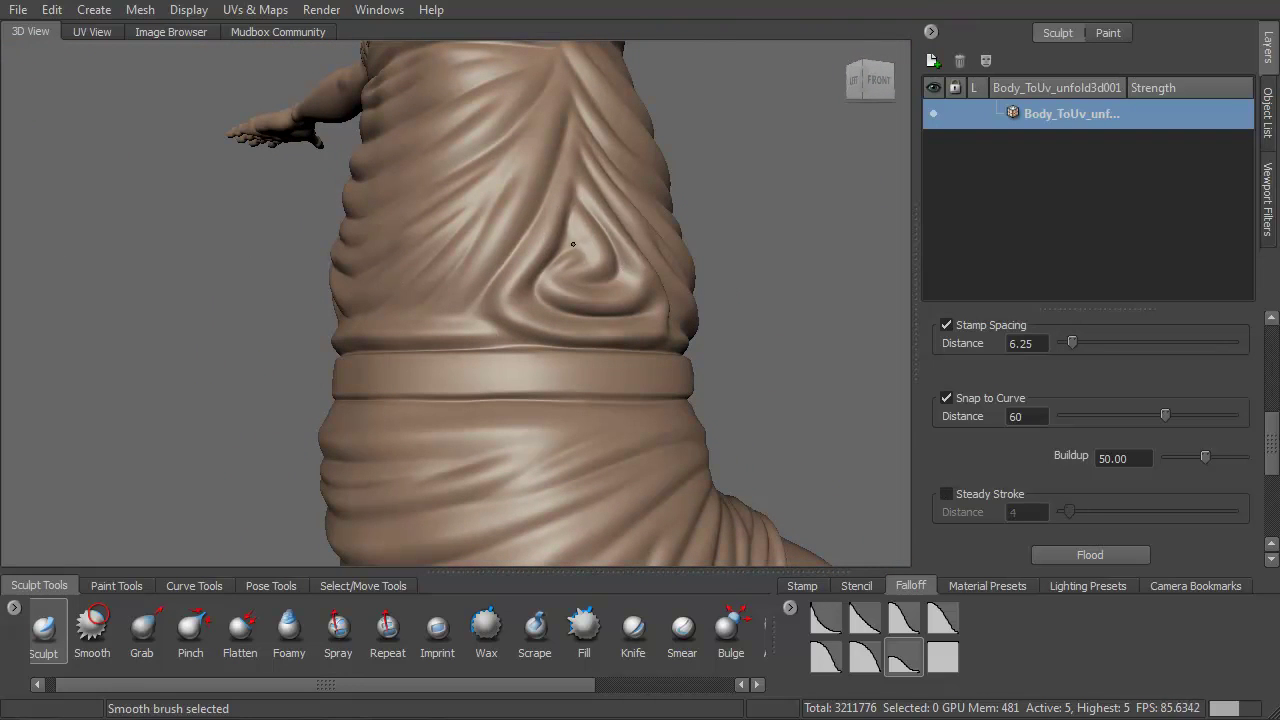
right_click_drag(554, 256, 527, 290, "alt")
left_click_drag(666, 231, 663, 234)
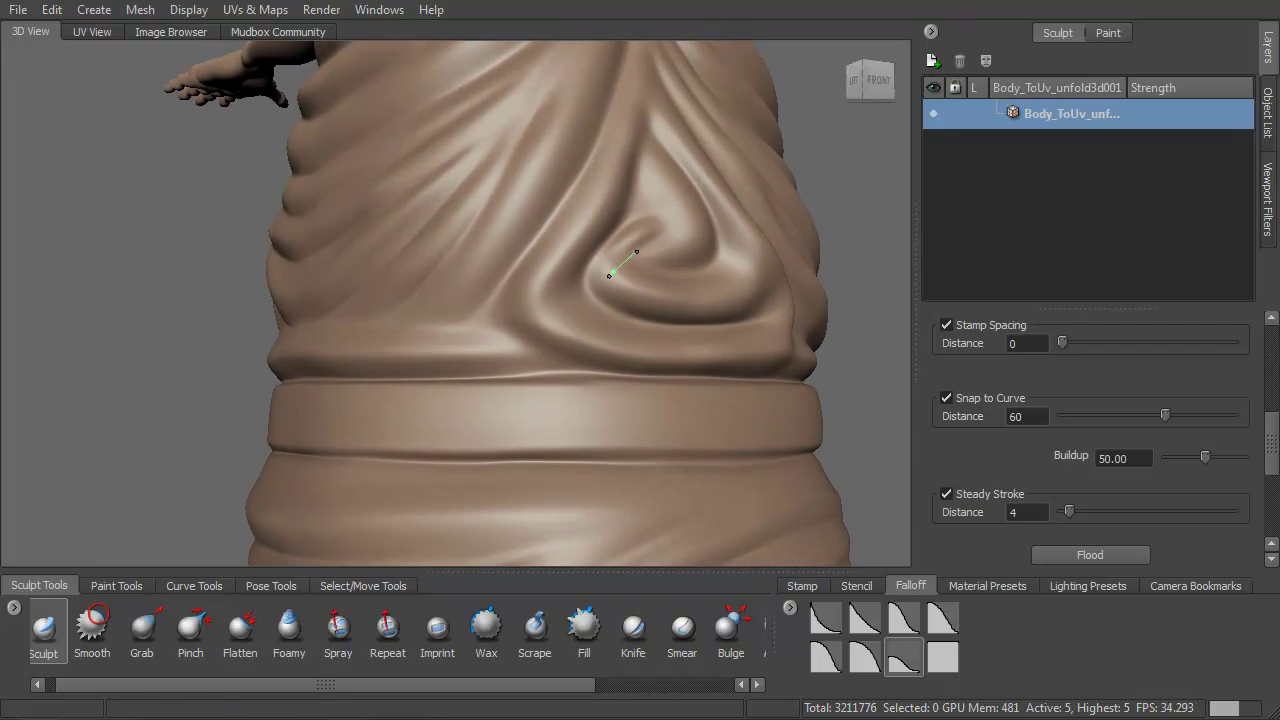
left_click_drag(704, 290, 636, 215)
key("shift")
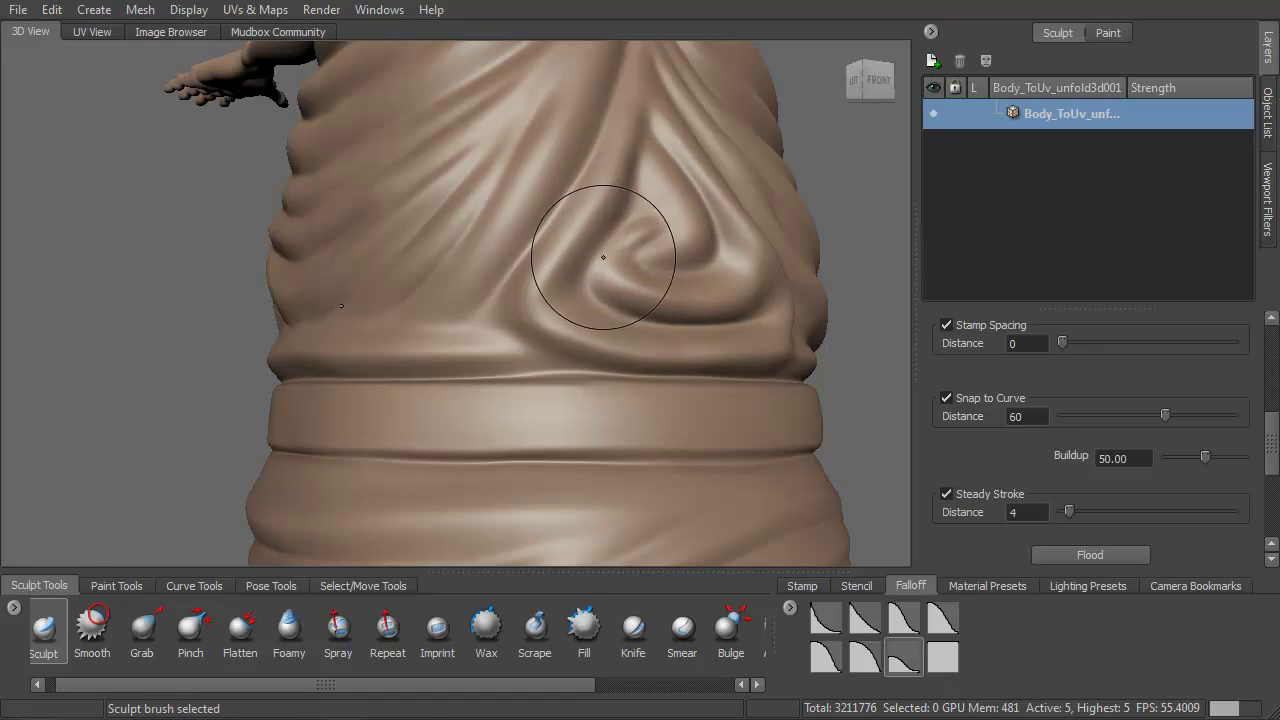
left_click_drag(597, 251, 579, 284)
left_click_drag(639, 330, 637, 324)
Step: Refine and smooth the diagonal folds above the belt on the lower back of the shirt
left_click_drag(637, 324, 689, 306, "alt")
middle_click_drag(689, 306, 862, 343, "alt")
left_click_drag(564, 319, 480, 334, "alt")
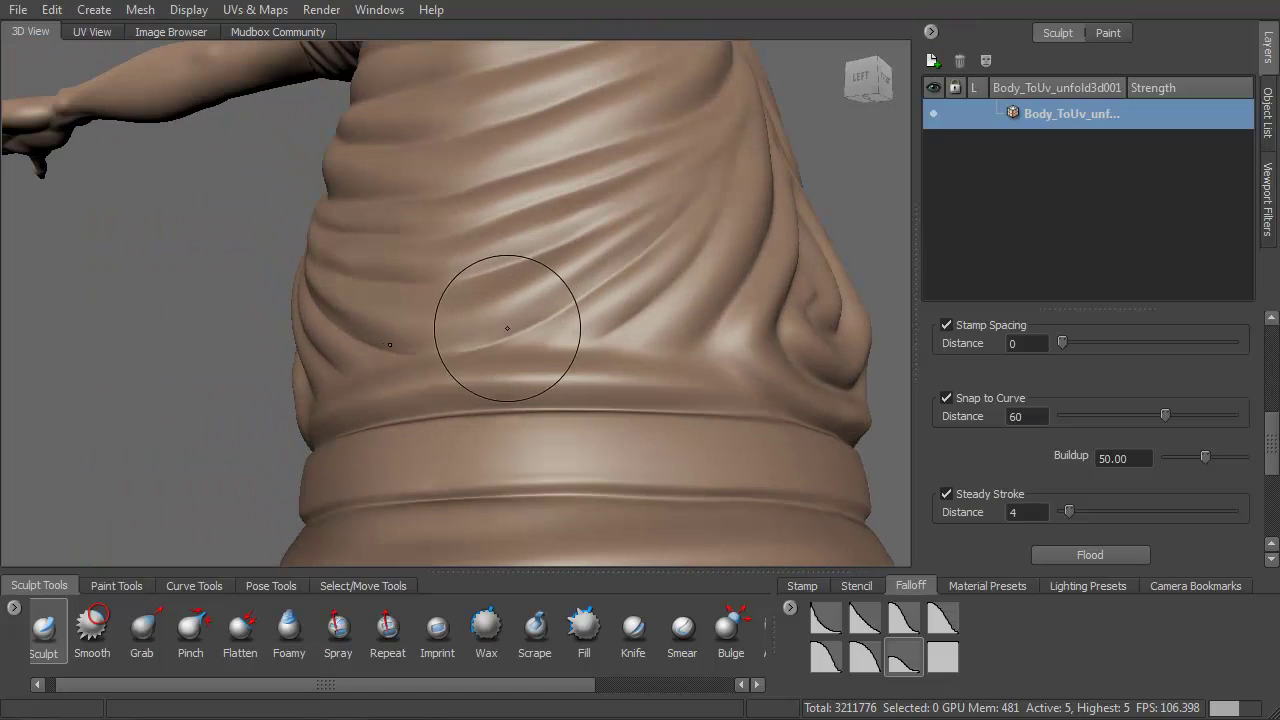
key("shift")
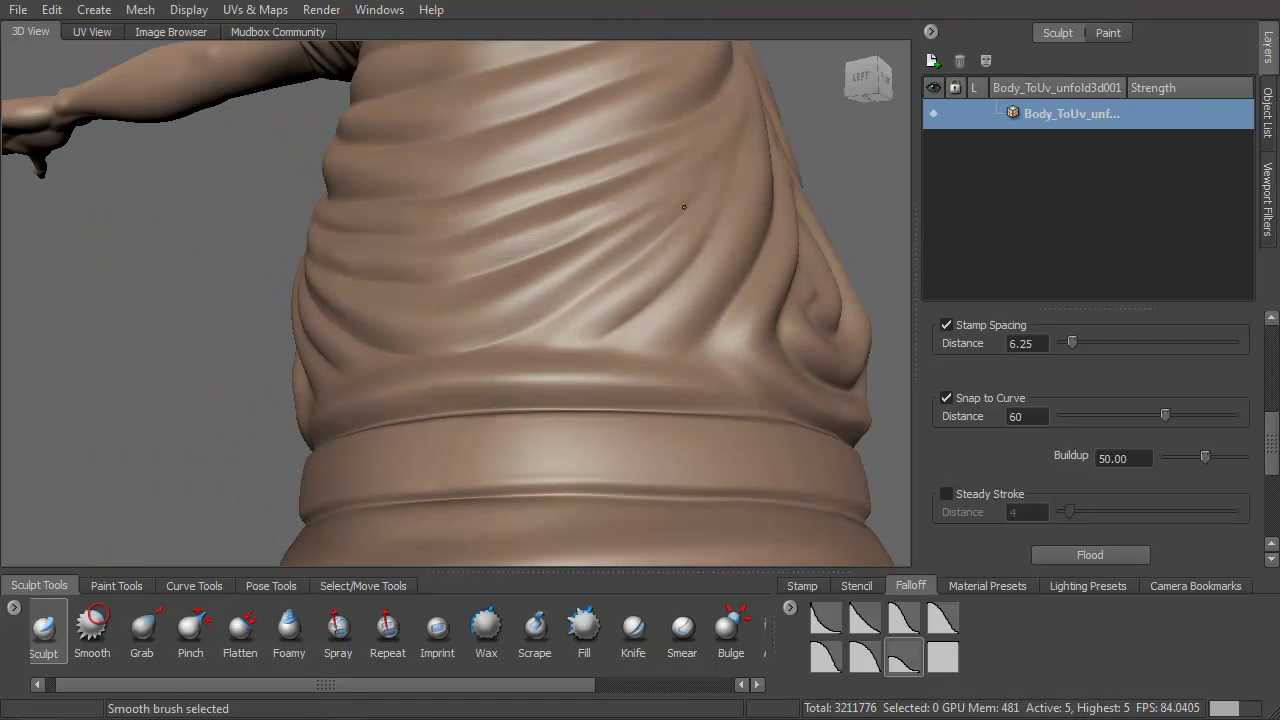
left_click_drag(674, 286, 663, 297, "alt")
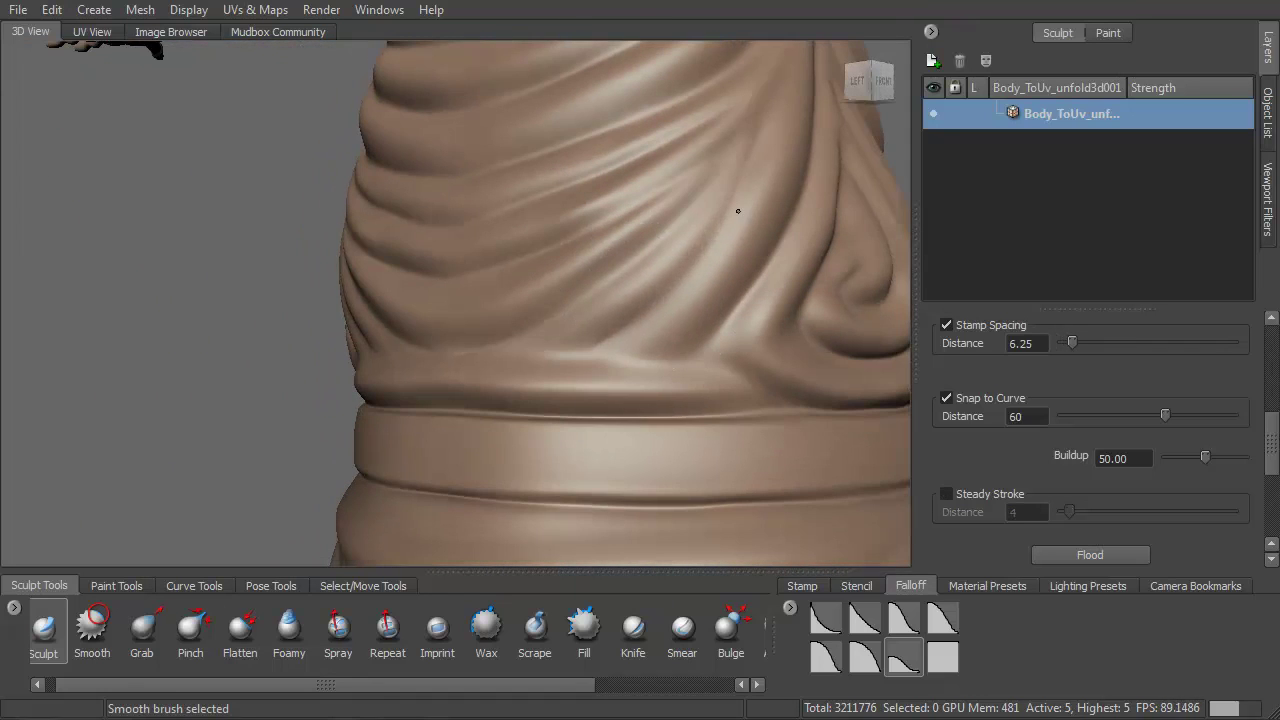
left_click_drag(755, 178, 681, 223, "shift")
left_click_drag(752, 156, 758, 125)
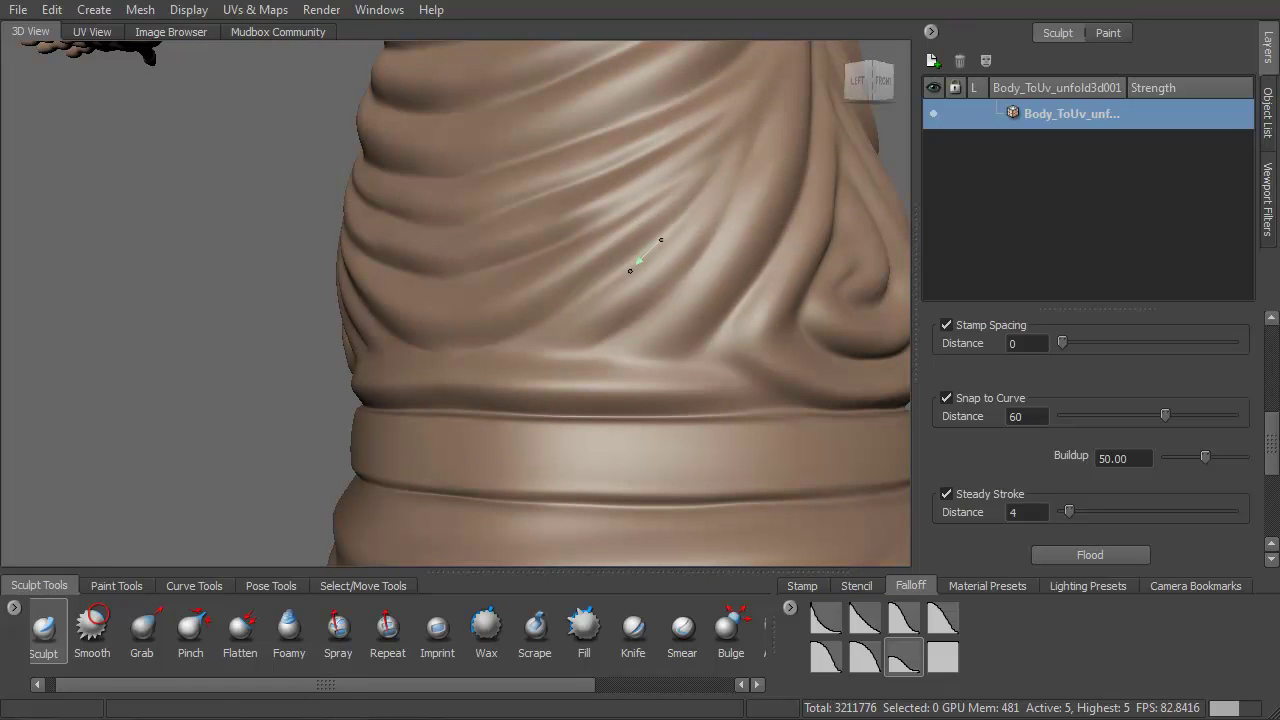
mouse_move(630, 270)
left_mouse_down("alt")
mouse_move(626, 294)
mouse_move(588, 264)
mouse_move(500, 286)
mouse_move(709, 306)
mouse_move(485, 161)
mouse_move(500, 225)
mouse_move(588, 270)
left_mouse_up("alt")
key("shift")
Step: Sculpt creases across the shoulder between the collar and the sleeve
middle_click_drag(588, 270, 588, 140, "alt")
mouse_move(588, 140)
left_mouse_down("alt")
mouse_move(606, 190)
mouse_move(600, 262)
left_mouse_up("alt")
right_click_drag(600, 262, 560, 291, "alt")
mouse_move(560, 291)
left_mouse_down("alt")
mouse_move(562, 332)
mouse_move(548, 268)
left_mouse_up("alt")
left_click_drag(480, 199, 568, 281)
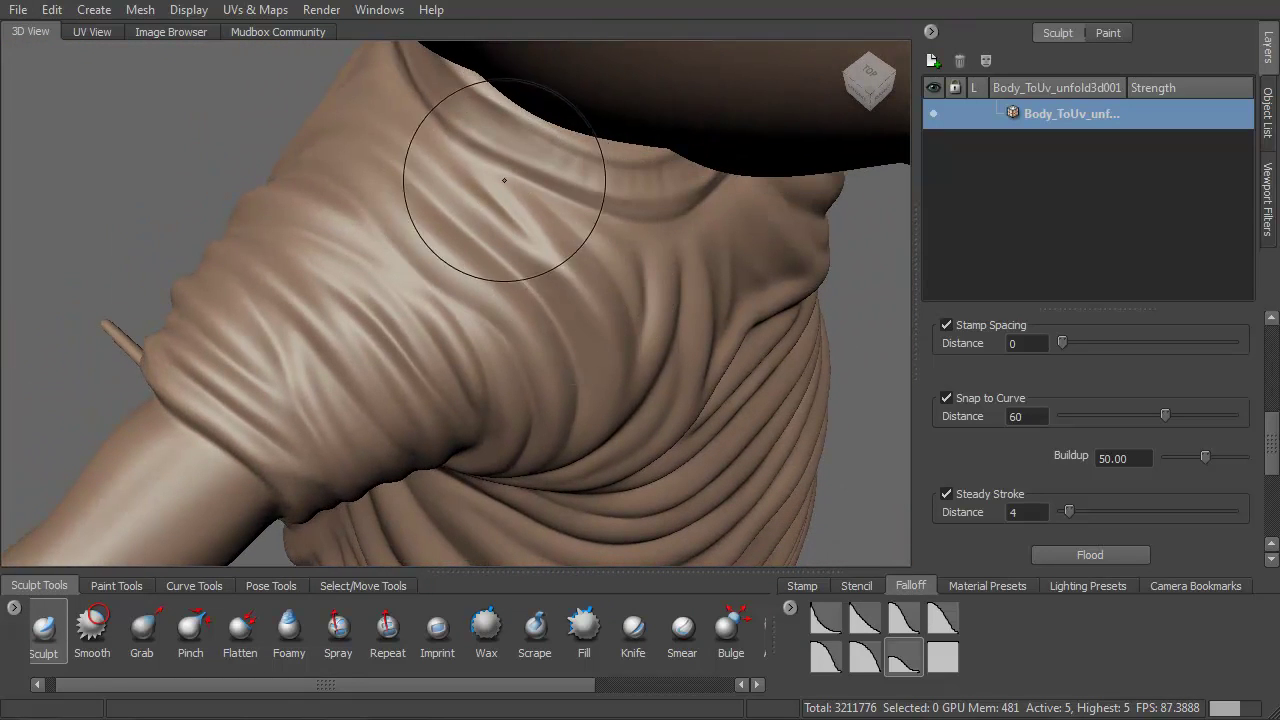
mouse_move(485, 171)
left_mouse_down()
mouse_move(551, 232)
mouse_move(570, 290)
mouse_move(449, 174)
mouse_move(419, 205)
left_mouse_up()
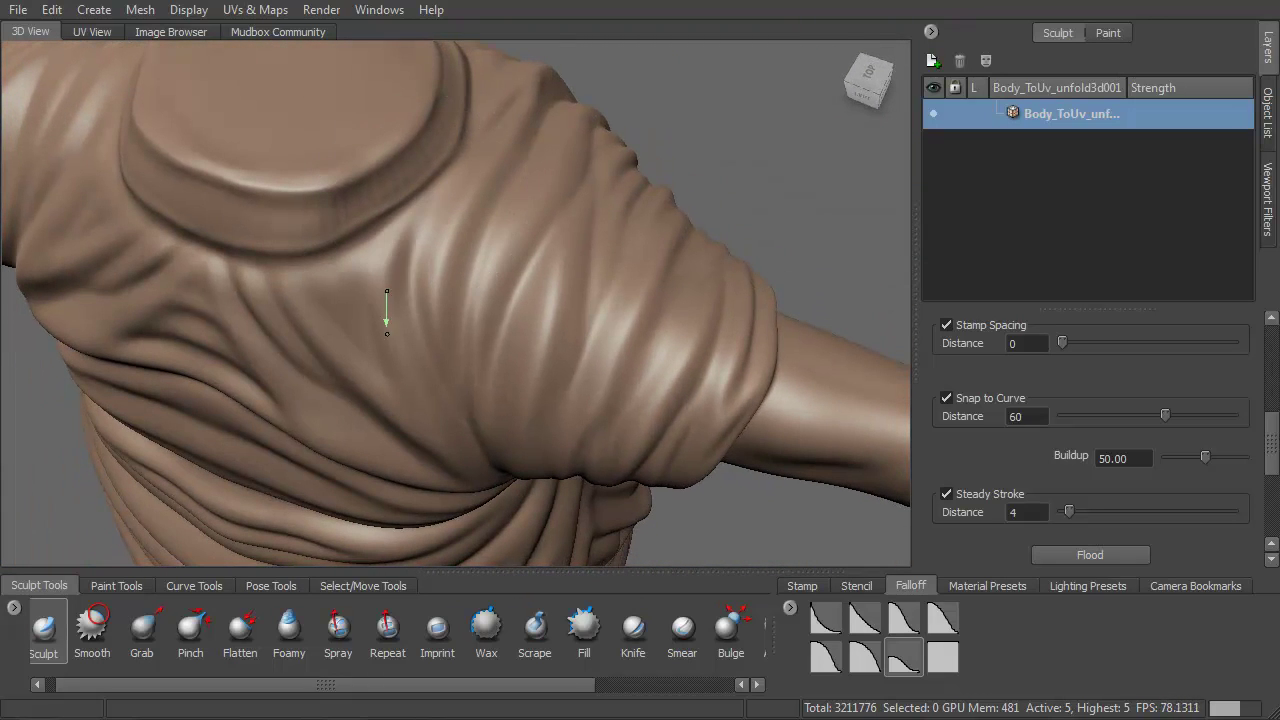
Step: Sculpt folds radiating from the back collar across the upper back and shoulder
left_click_drag(391, 346, 391, 346)
left_click_drag(391, 346, 412, 300, "alt")
left_click_drag(419, 349, 420, 358)
mouse_move(407, 170)
left_mouse_down()
mouse_move(389, 257)
mouse_move(422, 350)
left_mouse_up()
mouse_move(468, 298)
left_mouse_down("alt")
mouse_move(406, 274)
mouse_move(438, 268)
left_mouse_up("alt")
mouse_move(477, 205)
left_mouse_down()
mouse_move(433, 276)
mouse_move(443, 300)
mouse_move(443, 271)
left_mouse_up()
left_click_drag(381, 212, 390, 244)
left_click_drag(225, 133, 231, 135)
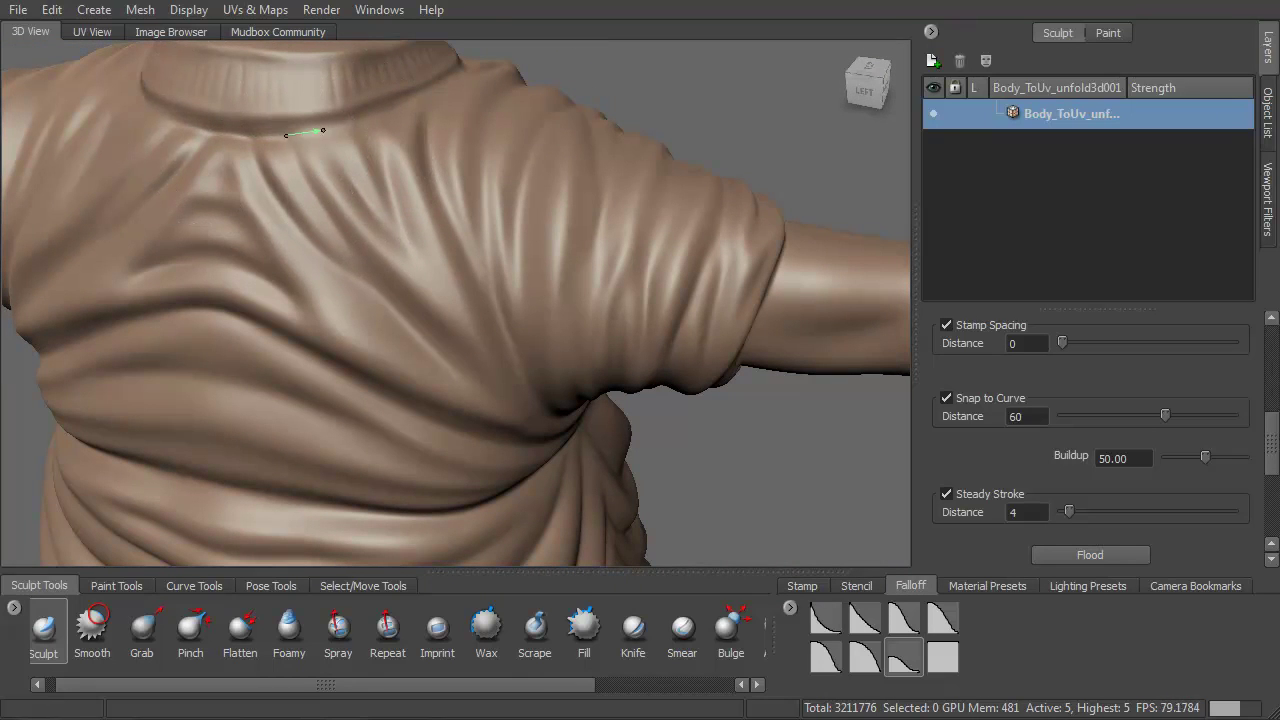
Step: Resize the Sculpt brush and sculpt creases around the shirt's front neckline
left_click_drag(494, 96, 268, 103, "alt")
mouse_move(562, 160)
left_mouse_down()
mouse_move(640, 211)
mouse_move(694, 203)
mouse_move(742, 172)
mouse_move(650, 186)
mouse_move(690, 200)
mouse_move(628, 170)
left_mouse_up()
key("b")
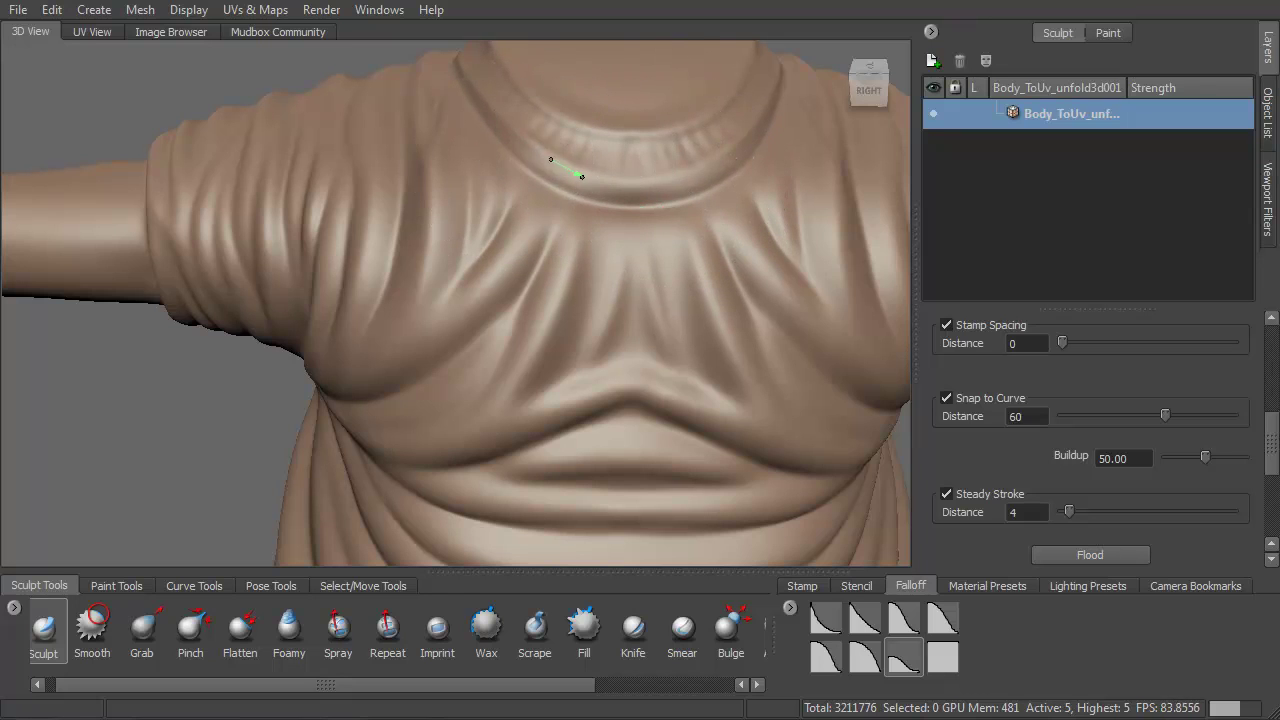
Step: Examine the shirt front, the arms and the head from several angles
left_click_drag(711, 217, 637, 214, "alt")
right_click_drag(603, 413, 520, 425, "alt")
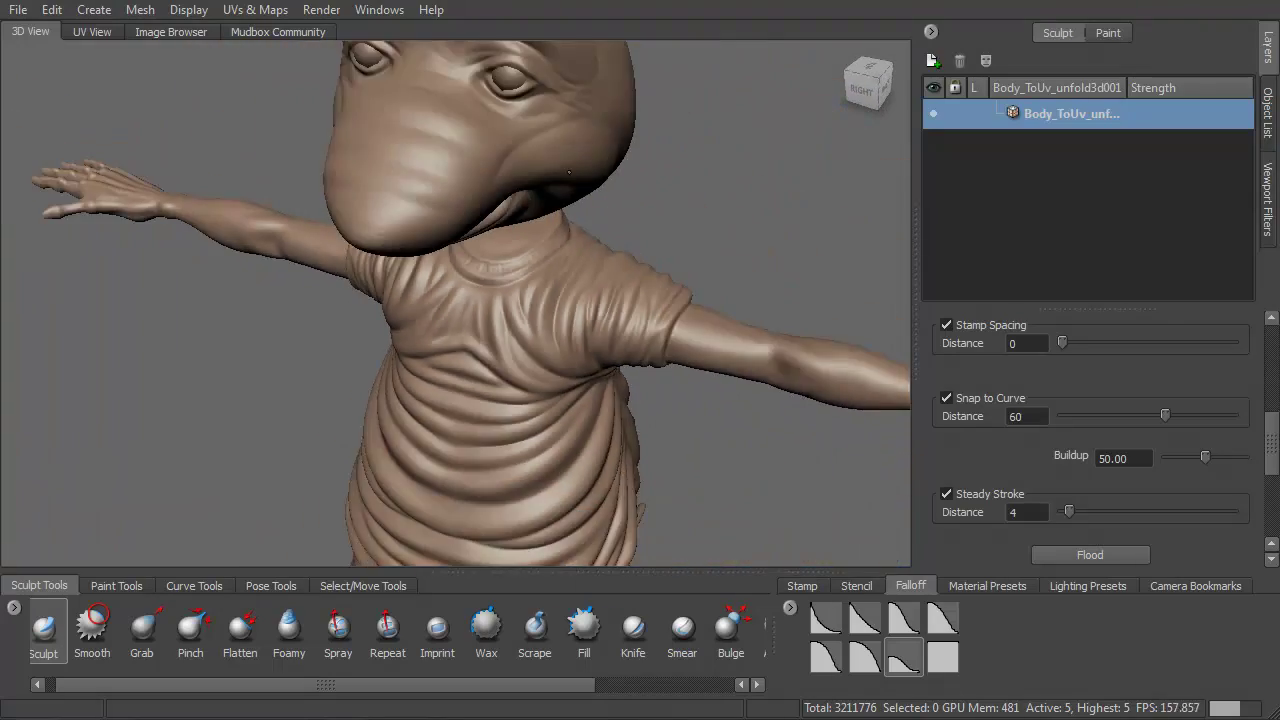
middle_click_drag(520, 425, 588, 126, "alt")
left_click_drag(588, 126, 647, 142, "alt")
middle_click_drag(640, 315, 648, 150, "alt")
left_click_drag(648, 150, 363, 160, "alt")
left_click_drag(770, 195, 490, 254, "alt")
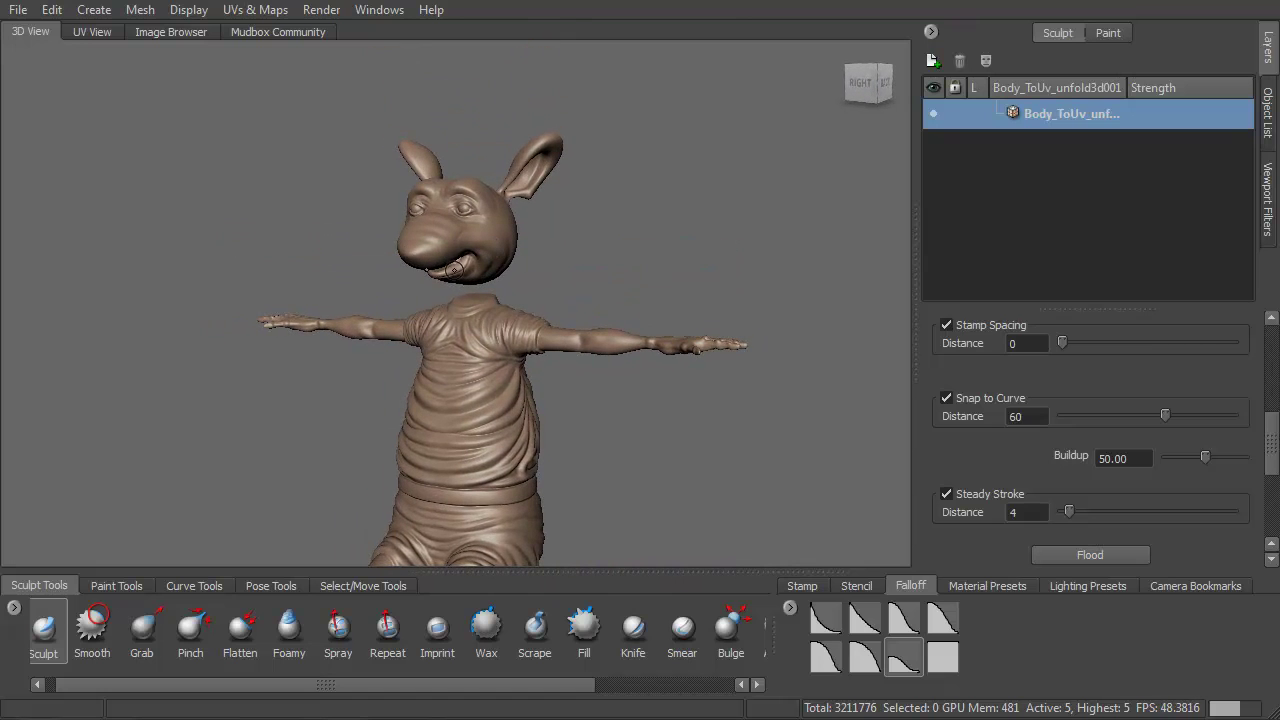
right_click_drag(453, 276, 529, 477, "alt")
middle_click_drag(516, 280, 522, 380, "alt")
left_click_drag(522, 380, 588, 259, "alt")
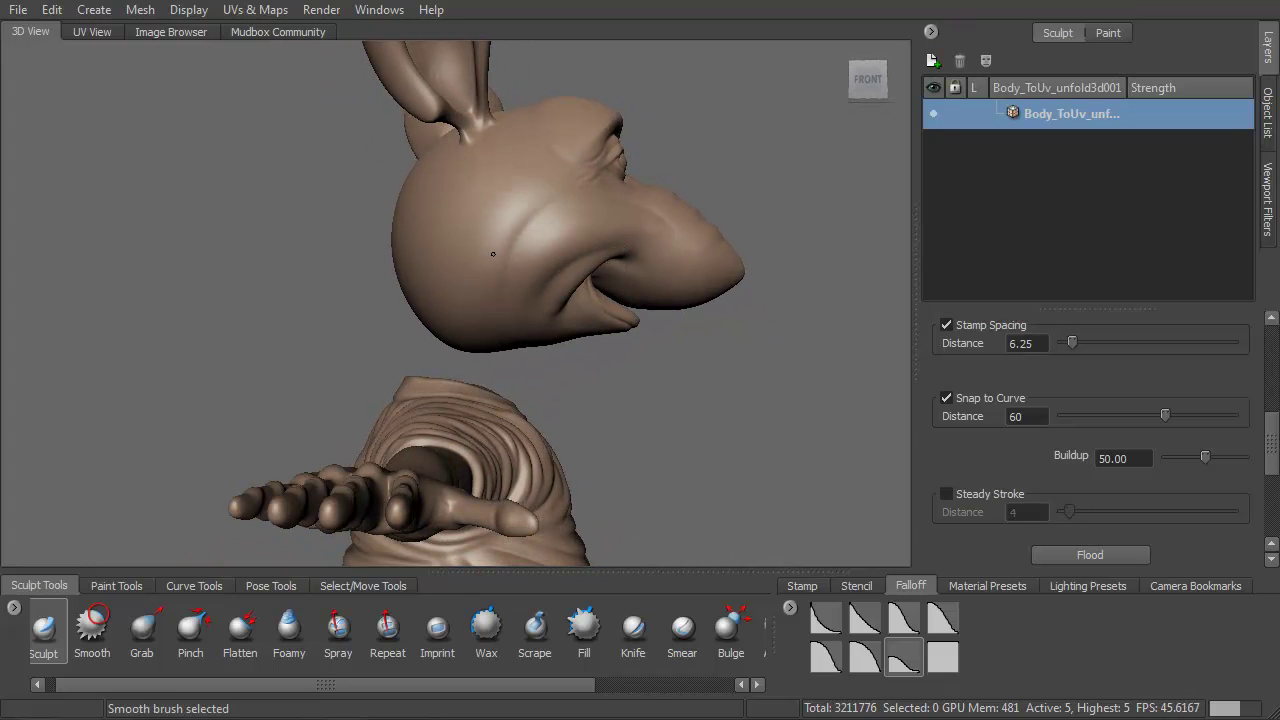
Step: Examine the whole character from the front, side and back
left_click_drag(485, 281, 426, 354, "alt")
right_click_drag(426, 354, 385, 260, "alt")
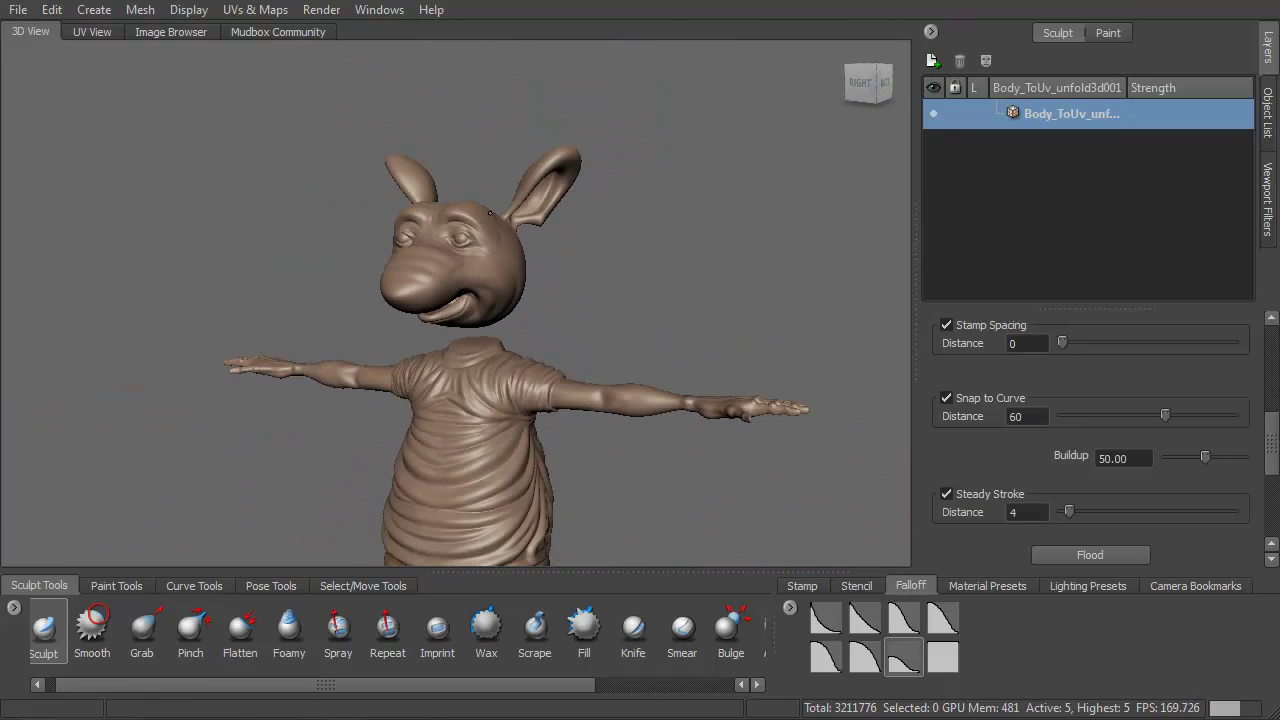
middle_click_drag(474, 440, 470, 286, "alt")
right_click_drag(470, 286, 492, 275, "alt")
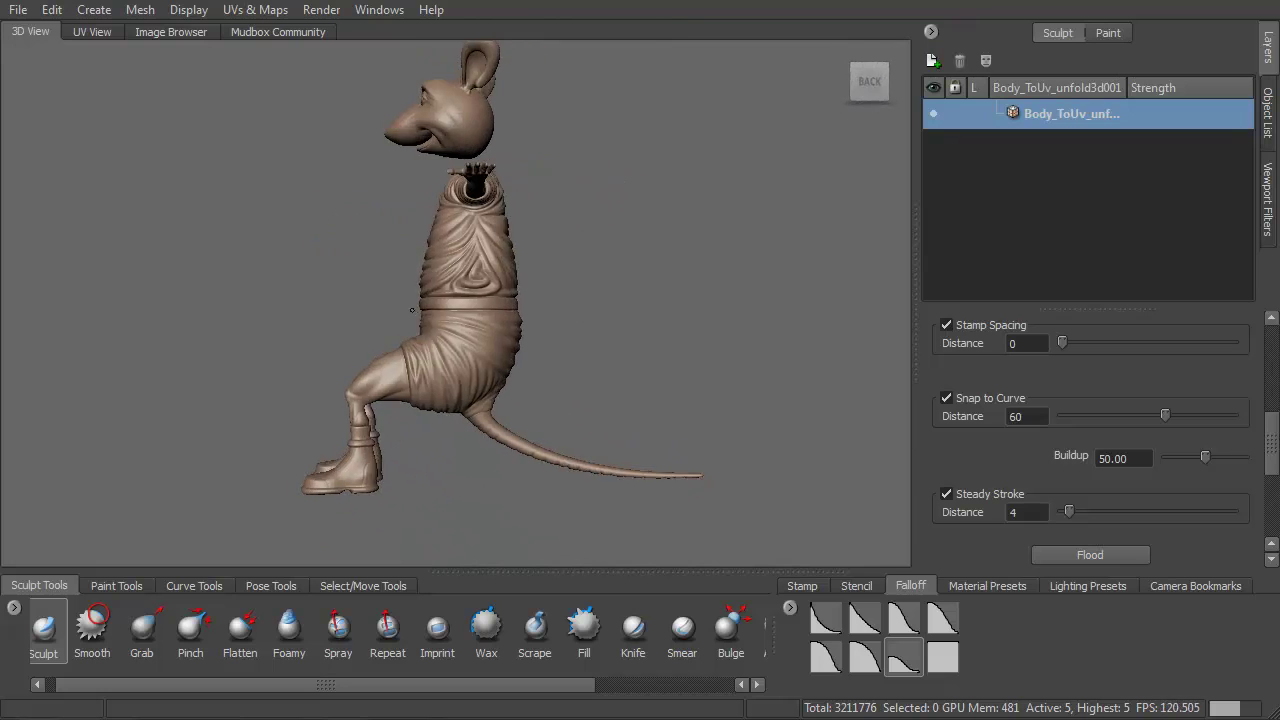
left_click_drag(394, 311, 284, 345, "alt")
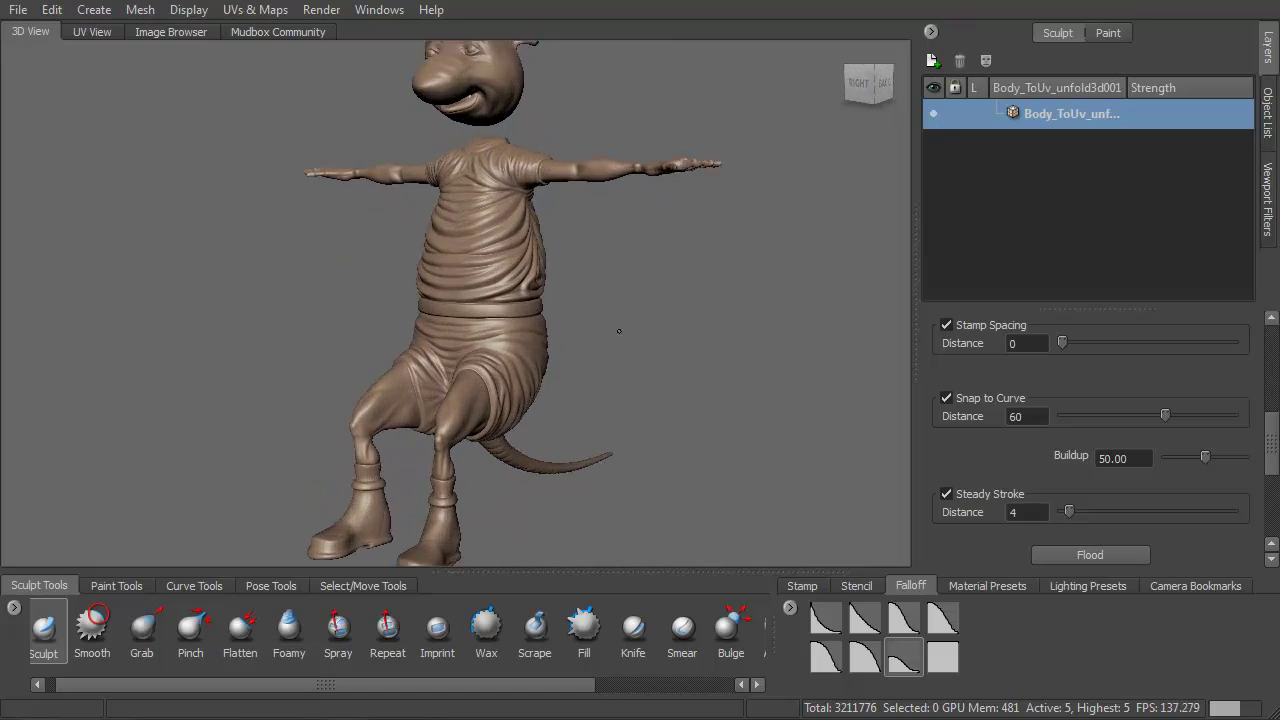
left_click_drag(620, 337, 591, 352, "alt")
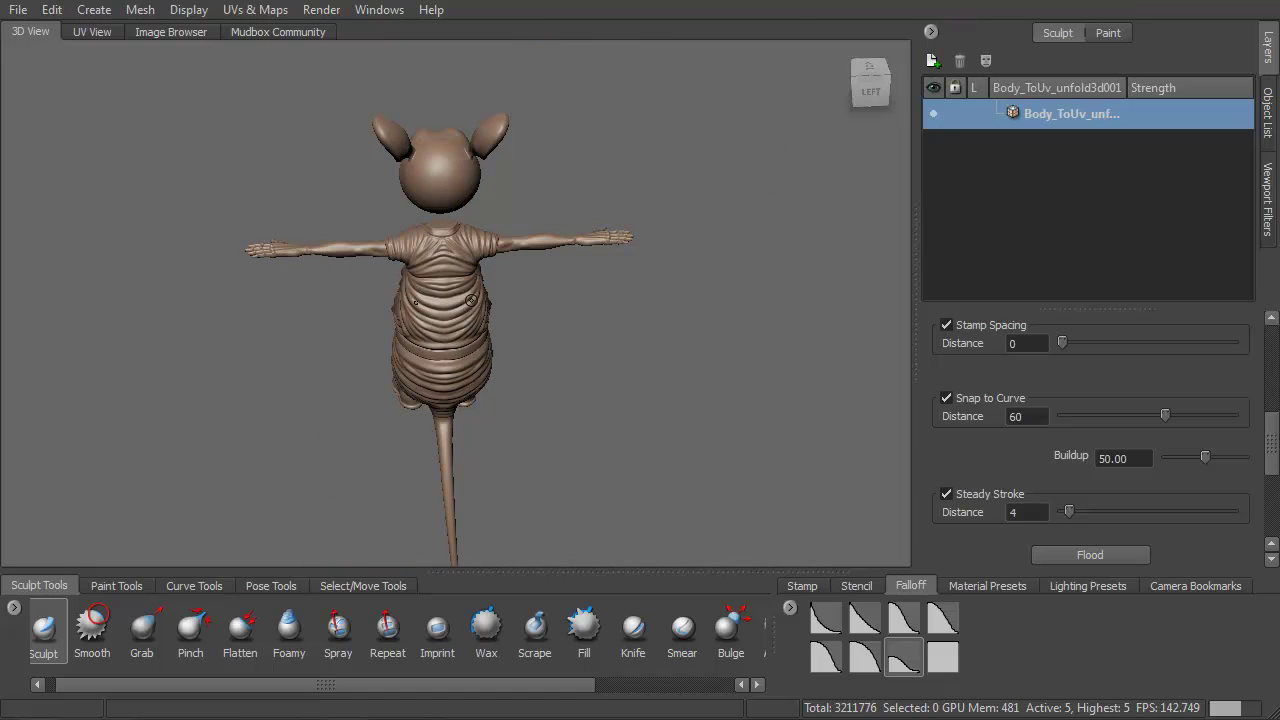
left_click_drag(480, 281, 549, 312, "alt")
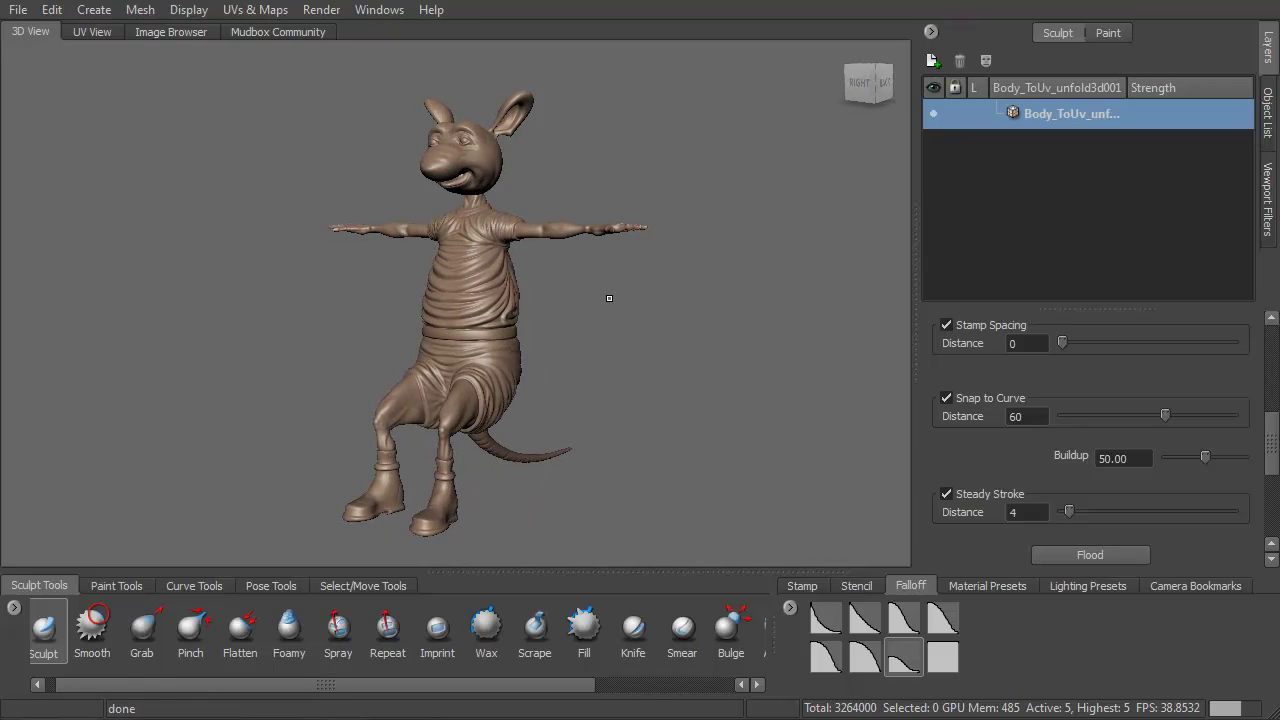
mouse_move(610, 298)
left_mouse_down("alt")
mouse_move(616, 319)
mouse_move(620, 292)
left_mouse_up("alt")
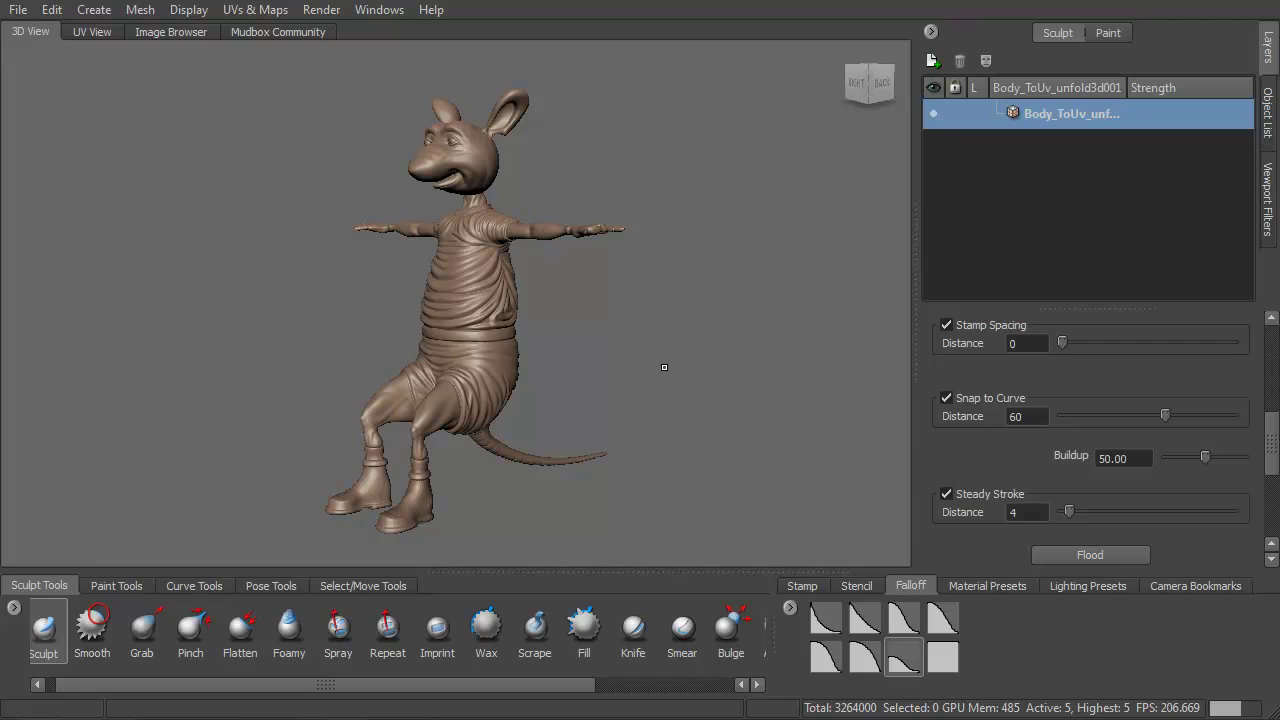